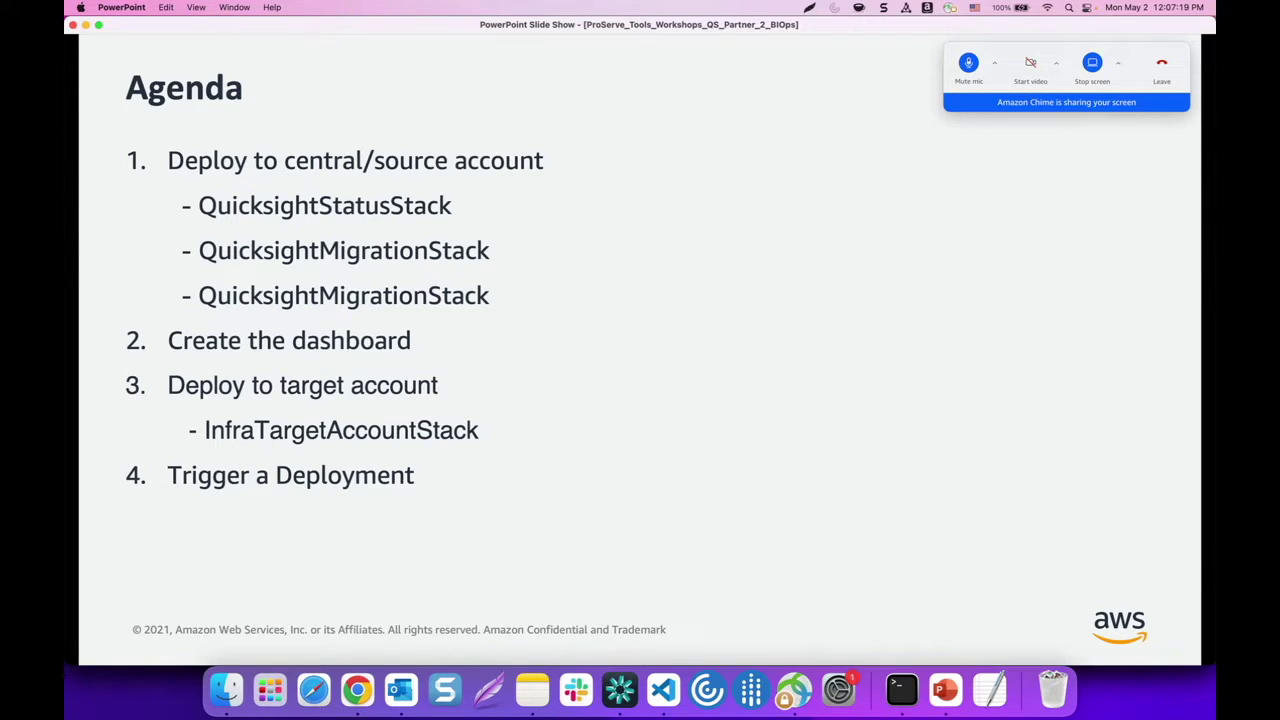
Exit the PowerPoint agenda slide show, minimize PowerPoint, and bring Chrome forward
key("Escape")
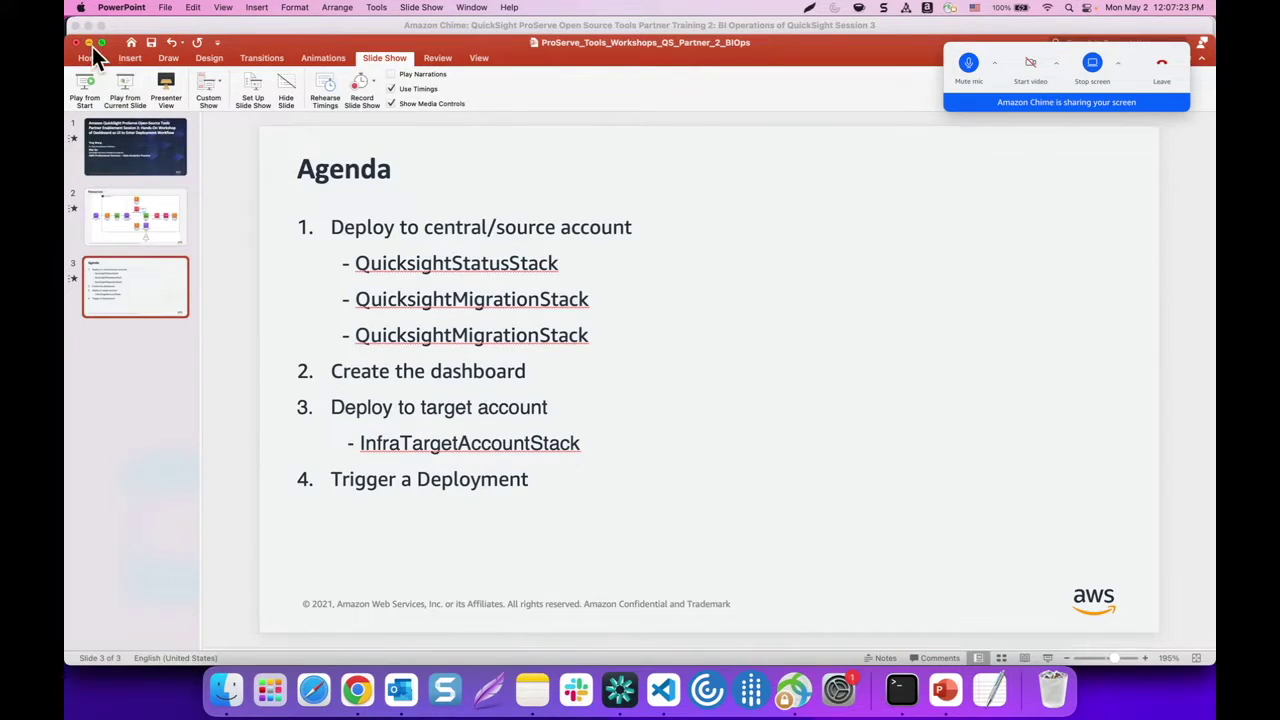
left_click(89, 44)
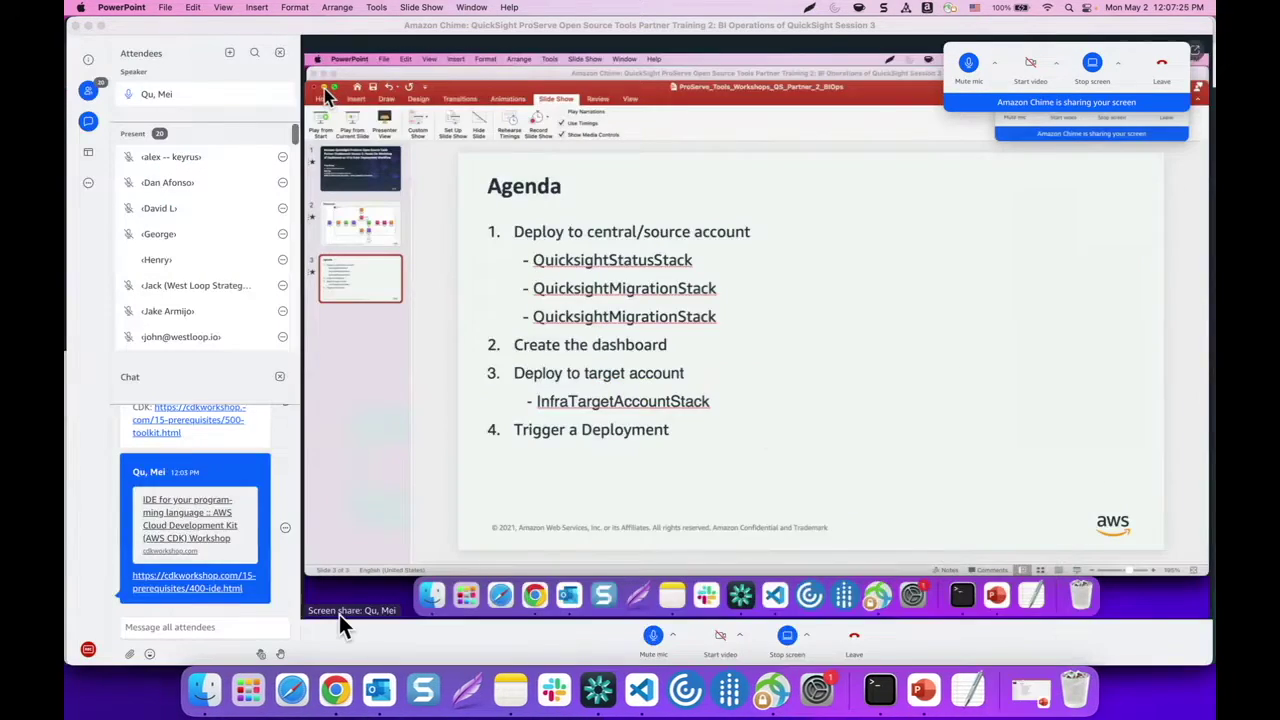
left_click(336, 700)
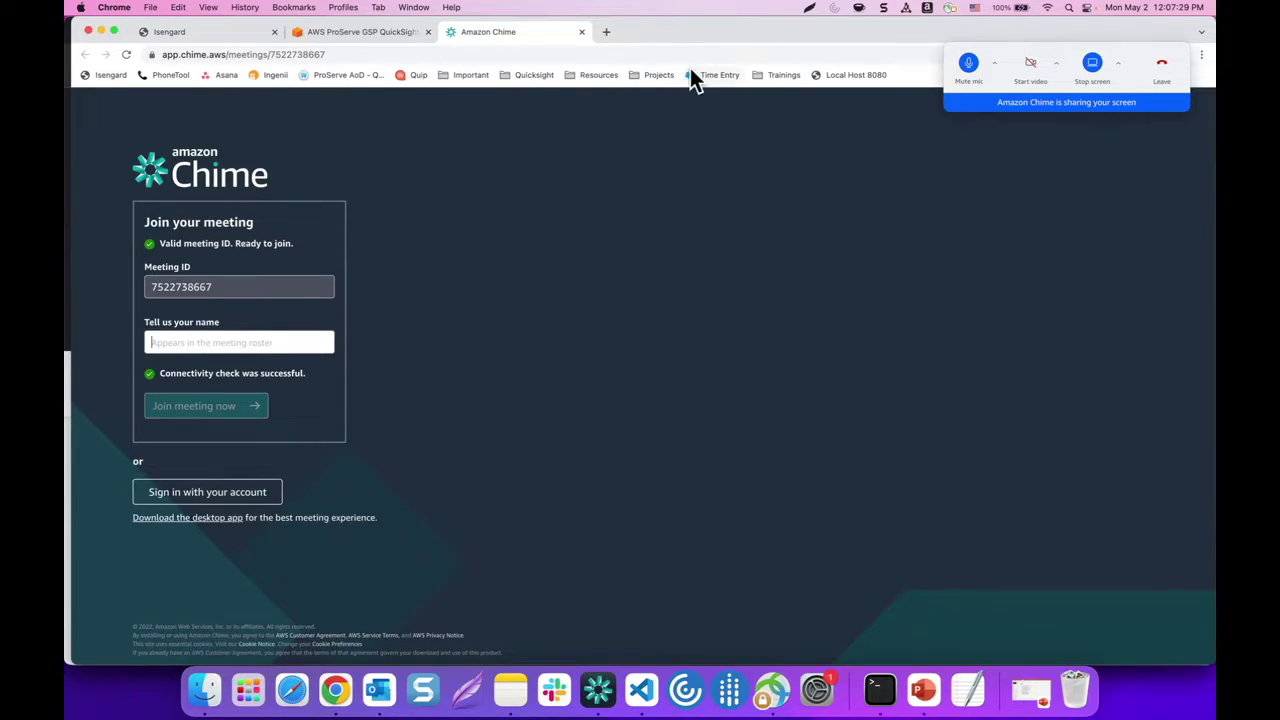
Close the Amazon Chime tab and highlight two account e-mail addresses on Isengard Console Access
left_click(582, 32)
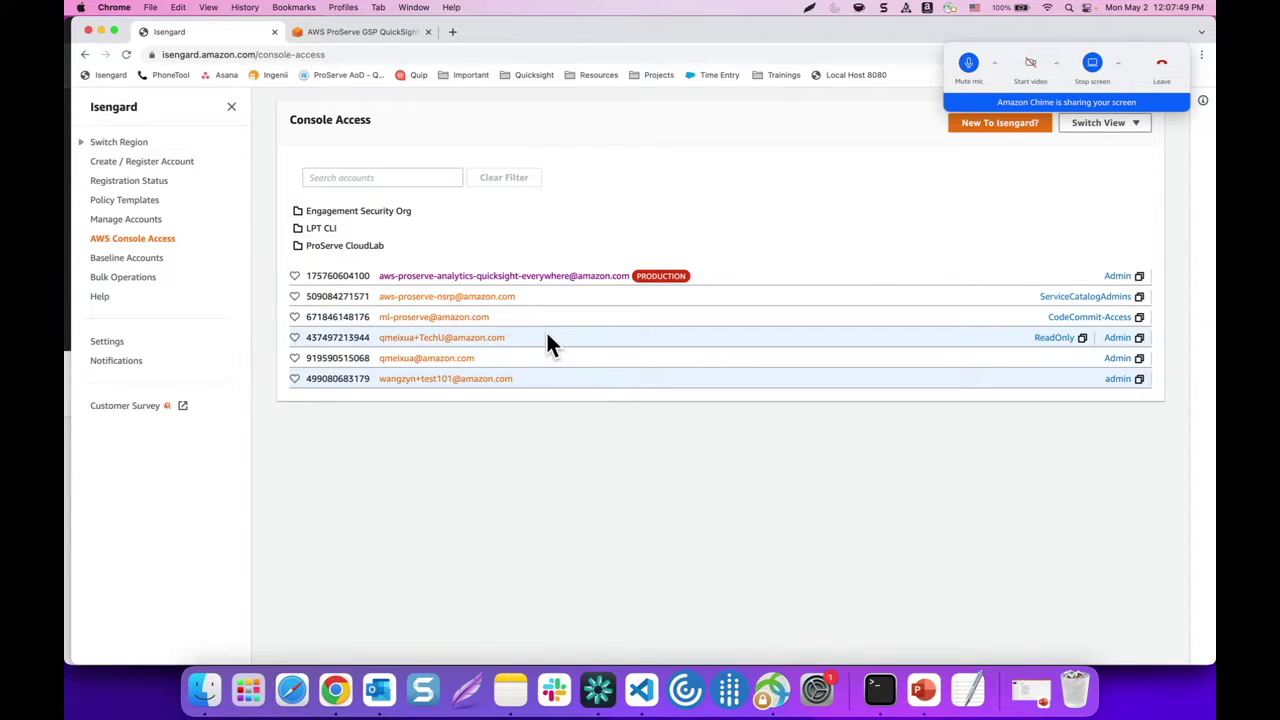
left_click_drag(523, 336, 374, 337)
left_click(549, 379)
left_click_drag(531, 377, 391, 377)
left_click(362, 450)
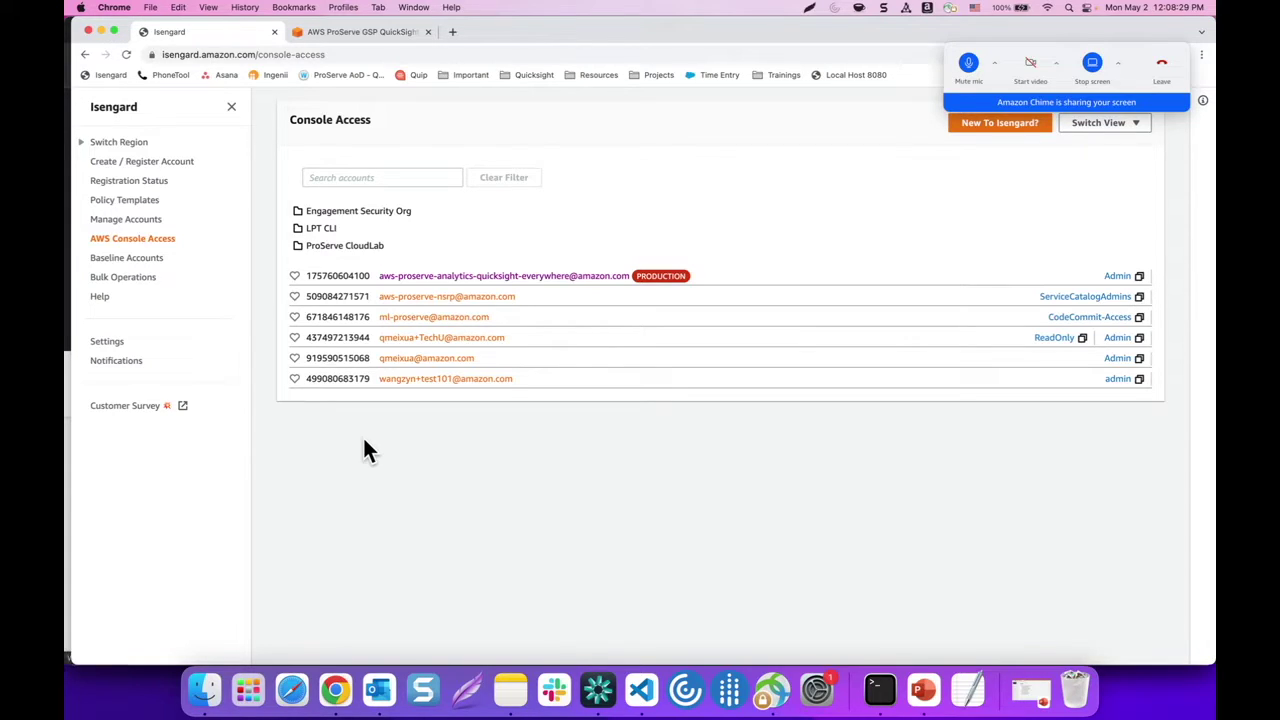
Scroll the workshop Prerequisites page down to the Create Resources section
left_click(386, 31)
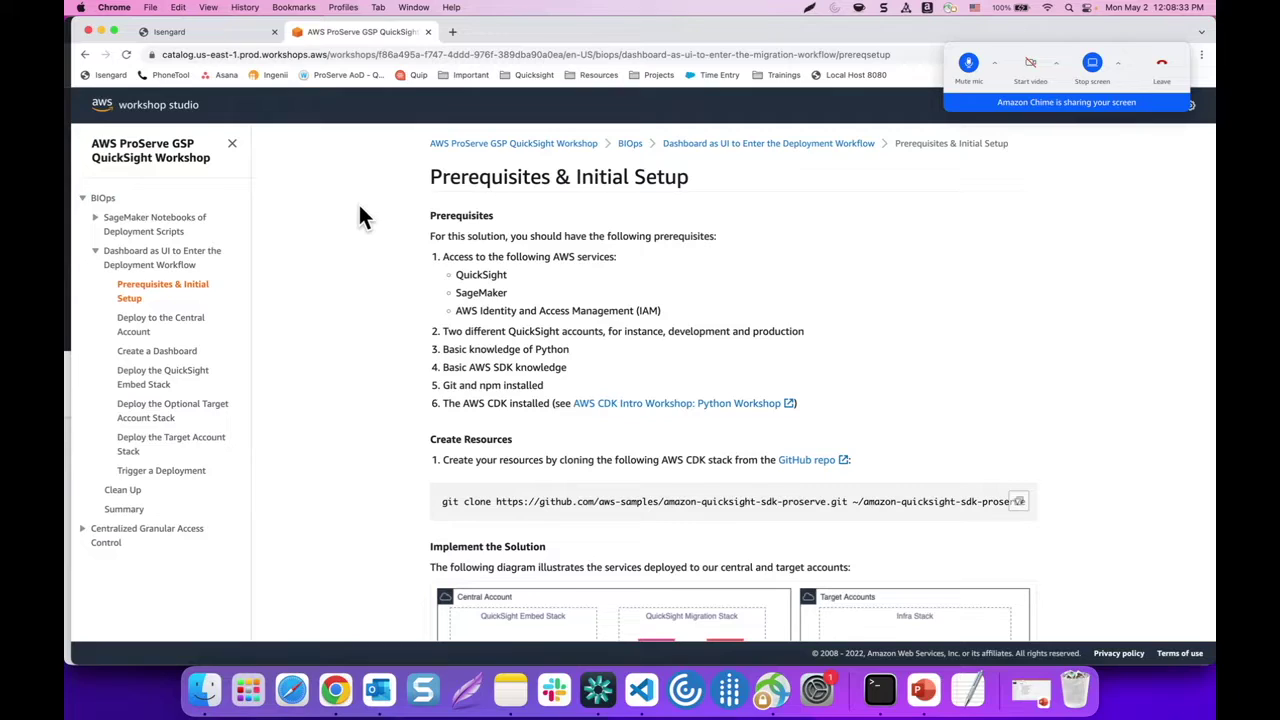
scroll(343, 218, "down", 2)
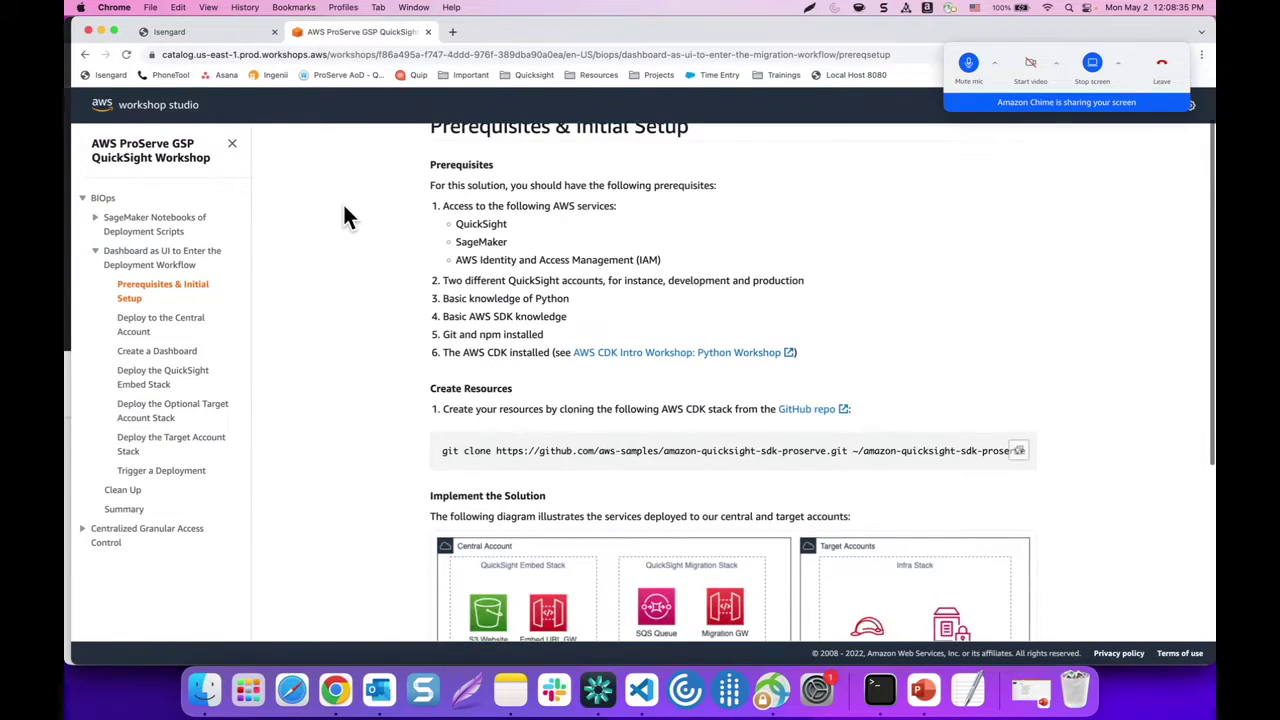
scroll(343, 218, "down", 1)
left_click_drag(425, 339, 514, 337)
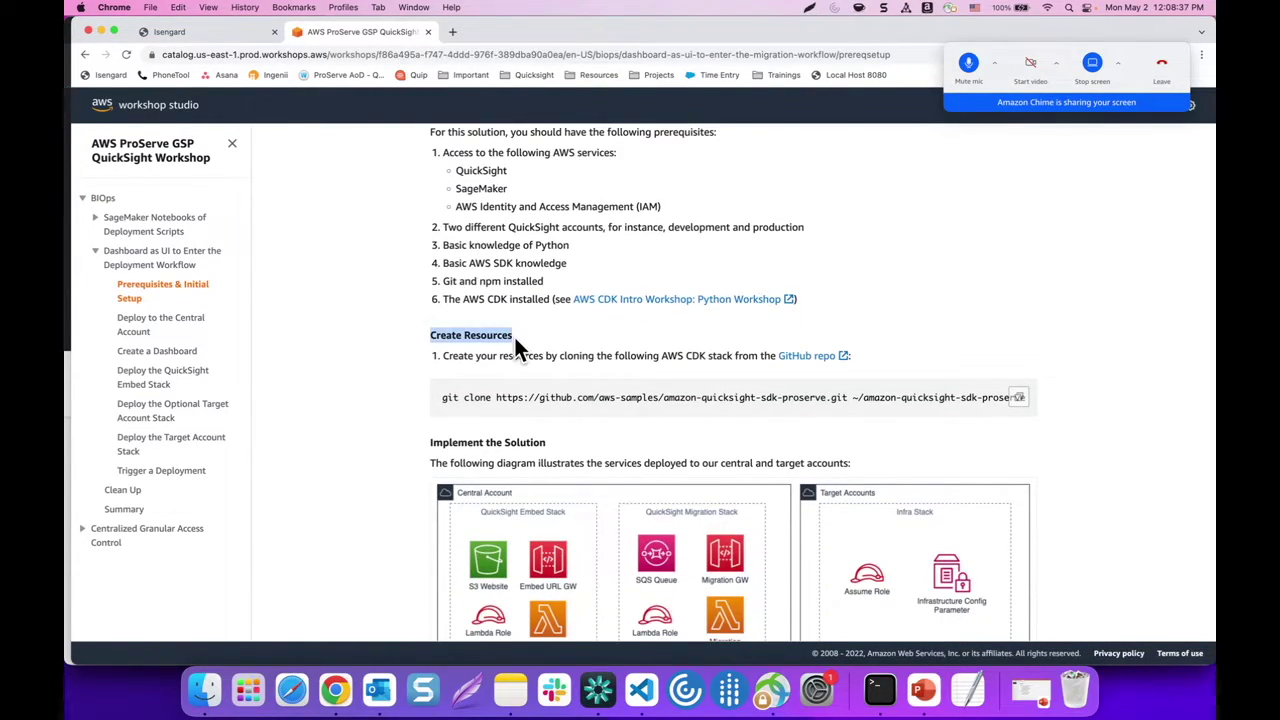
left_click(565, 335)
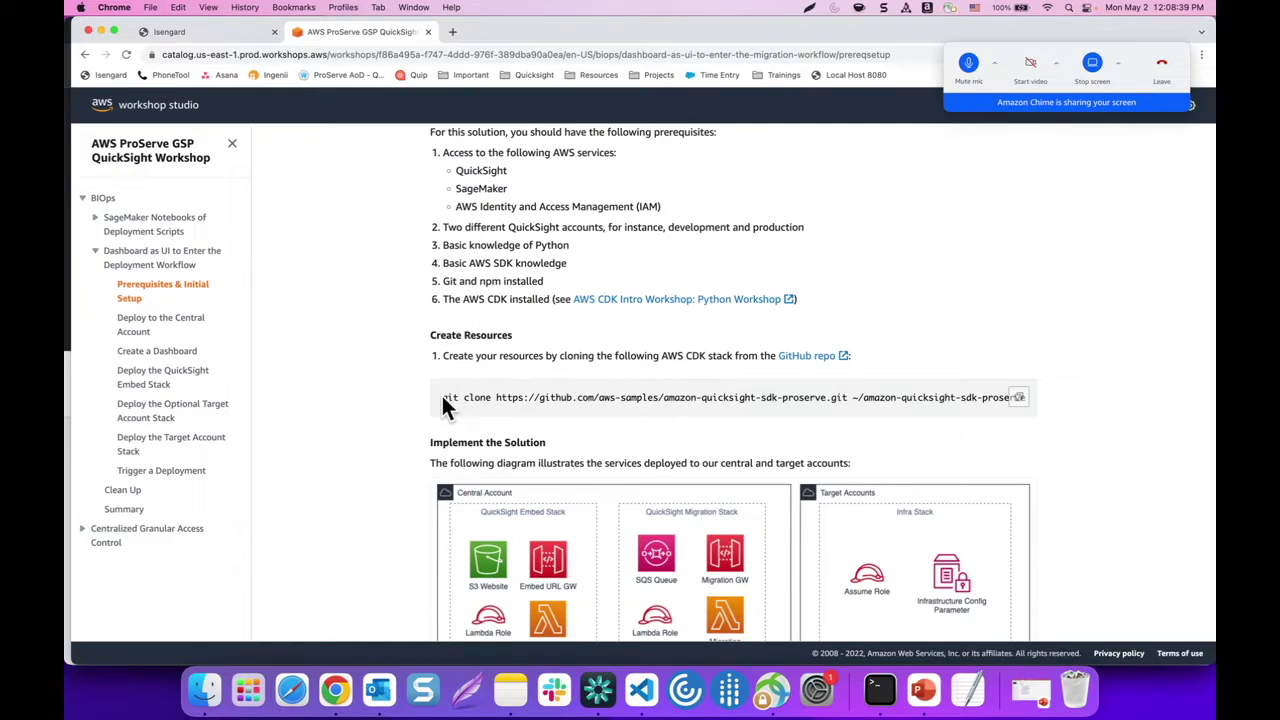
Copy the amazon-quicksight-sdk-proserve git clone command and bring Terminal forward
left_click_drag(441, 395, 690, 391)
left_click(1018, 397)
left_click(1018, 397)
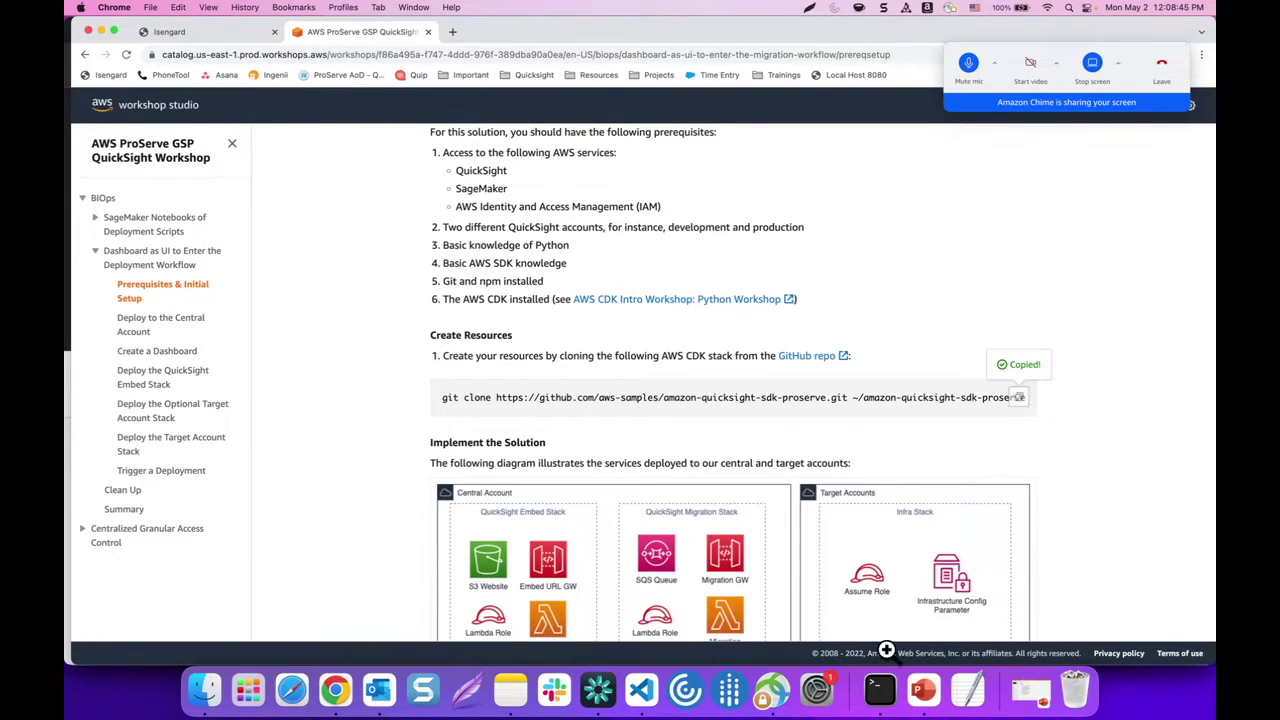
left_click(880, 690)
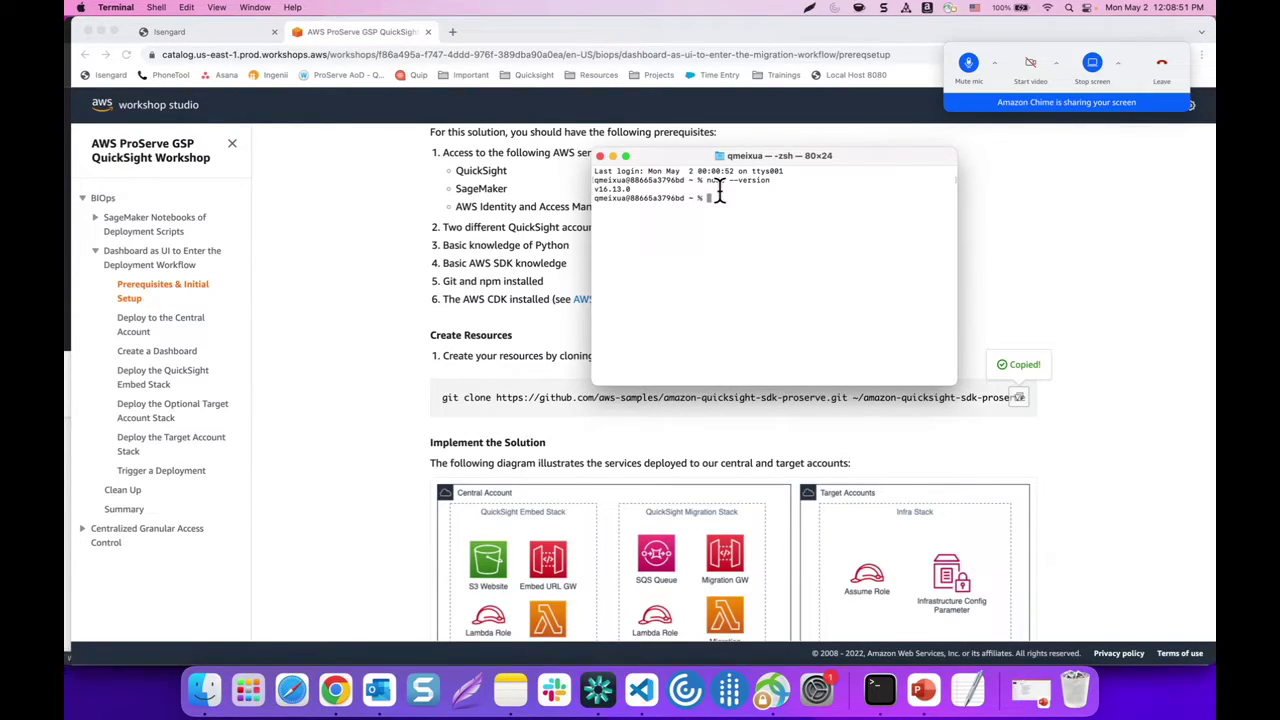
Paste and run the git clone command in Terminal, then return to the workshop page
key("super+v")
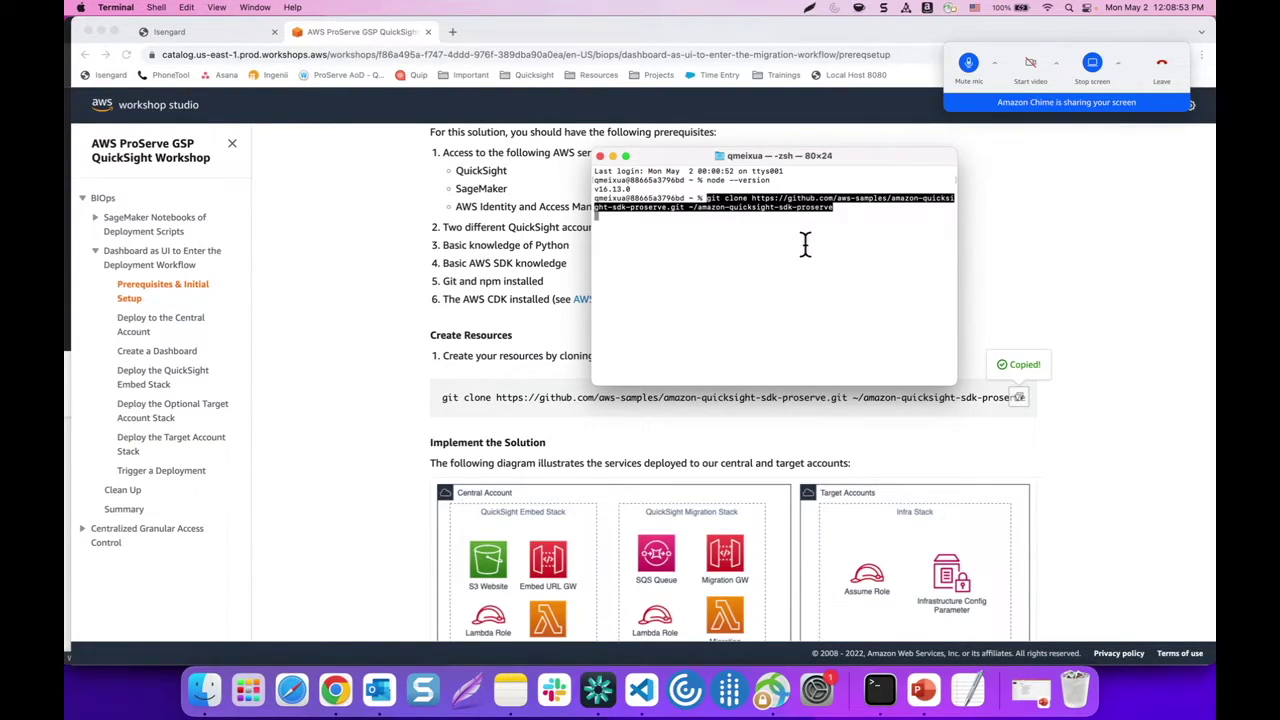
key("Return")
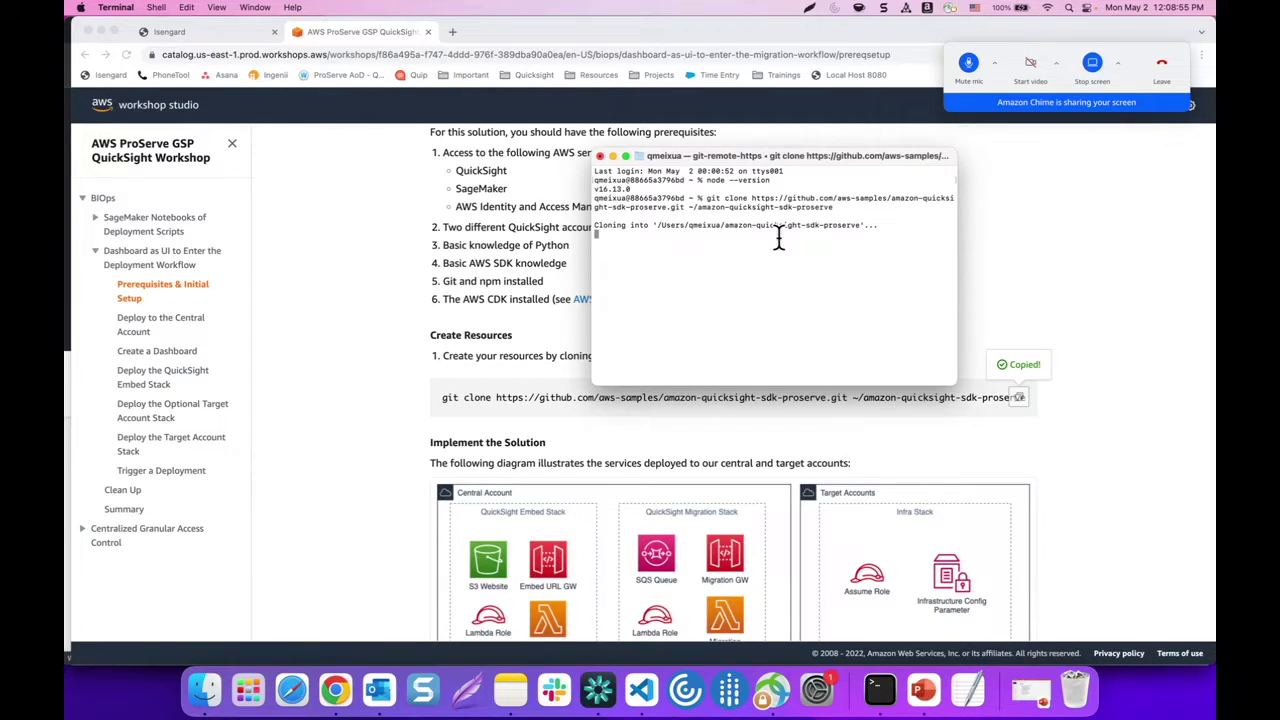
left_click(398, 303)
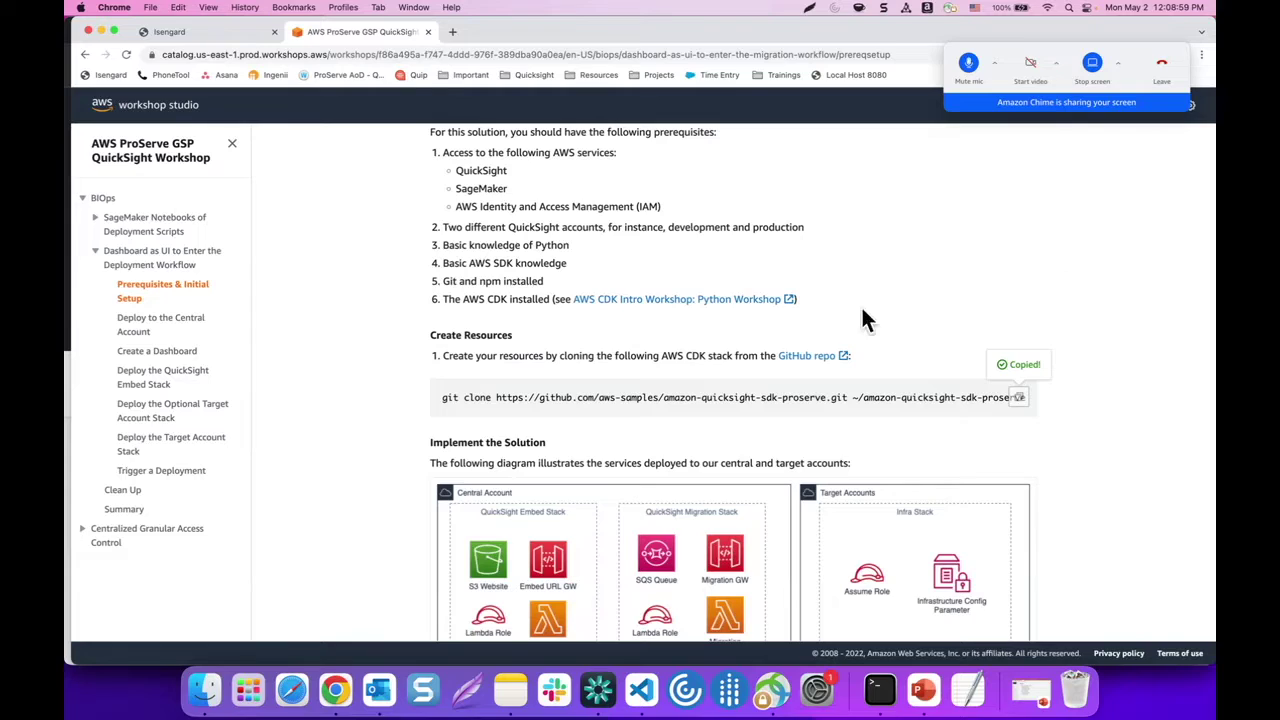
Open the aws-samples/amazon-quicksight-sdk-proserve GitHub repo root and view its Code clone options
left_click(800, 357)
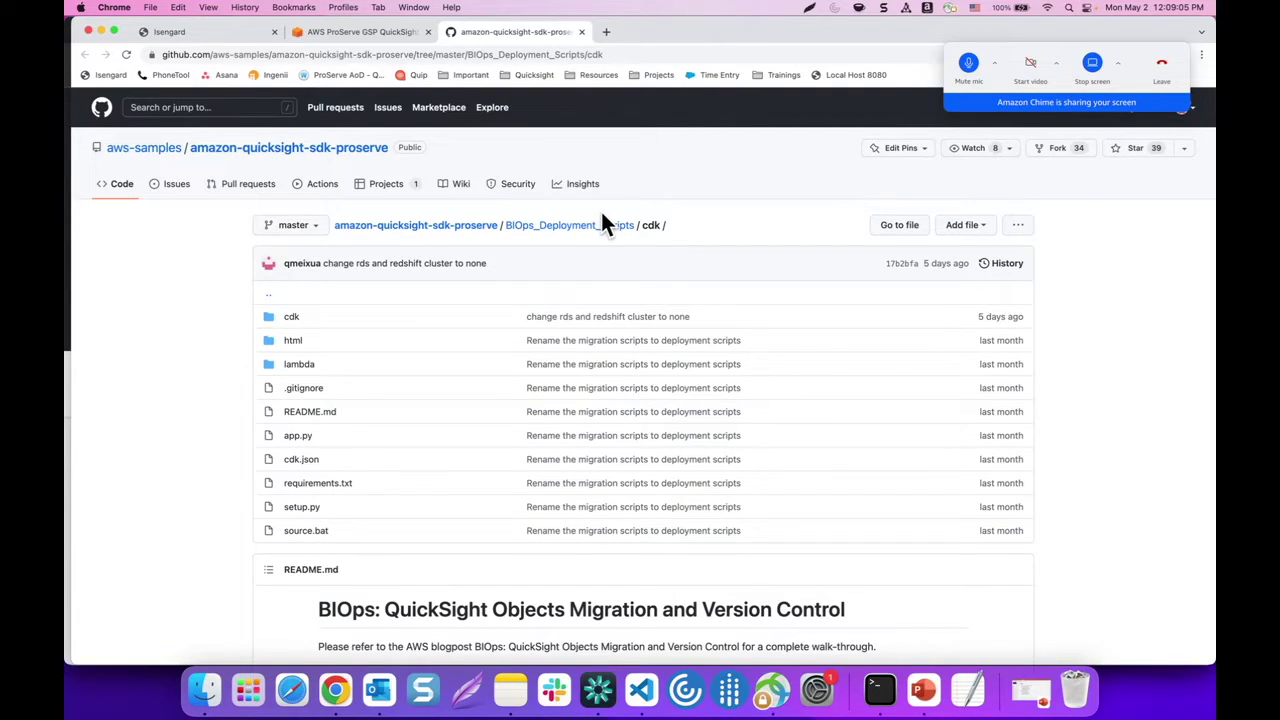
left_click(360, 226)
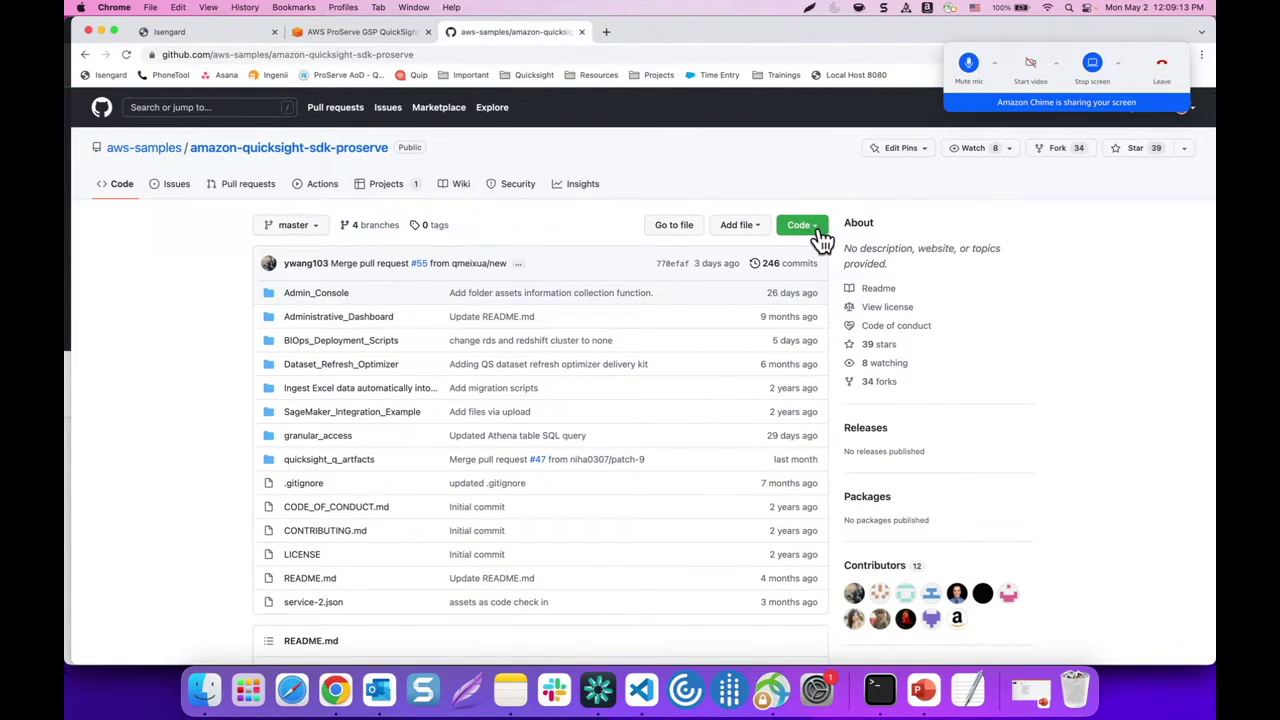
left_click(803, 226)
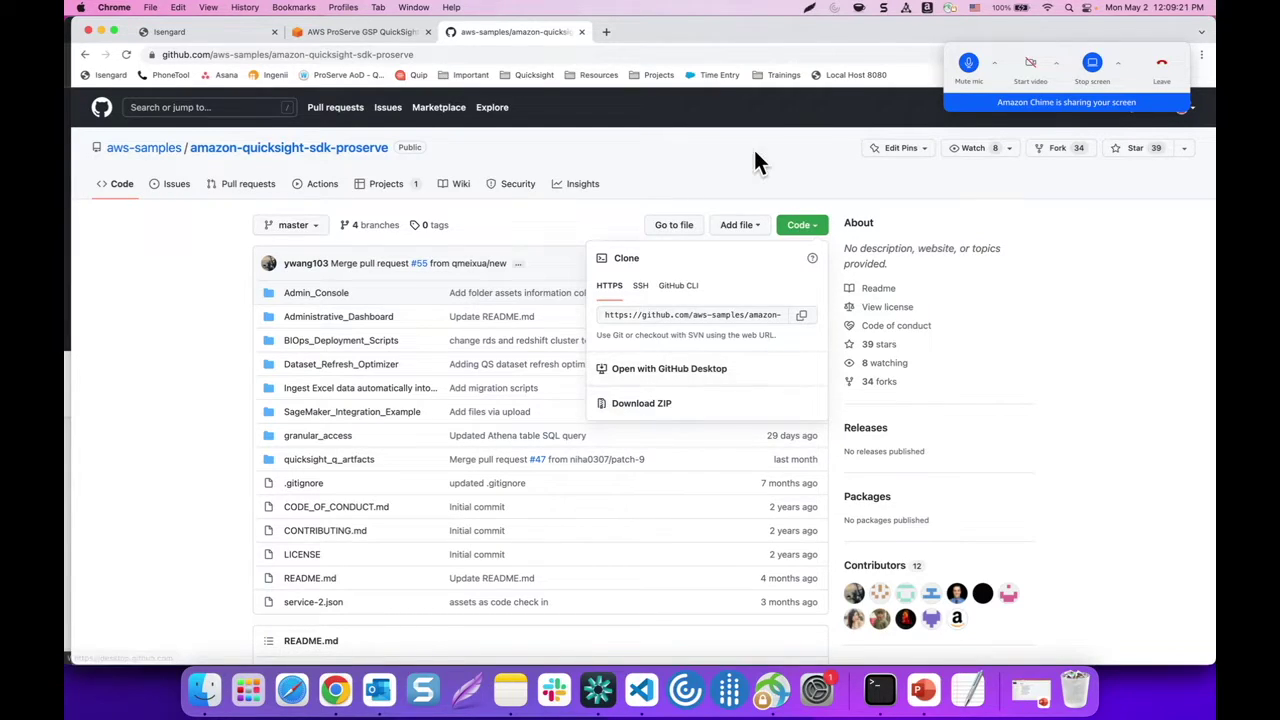
left_click(650, 158)
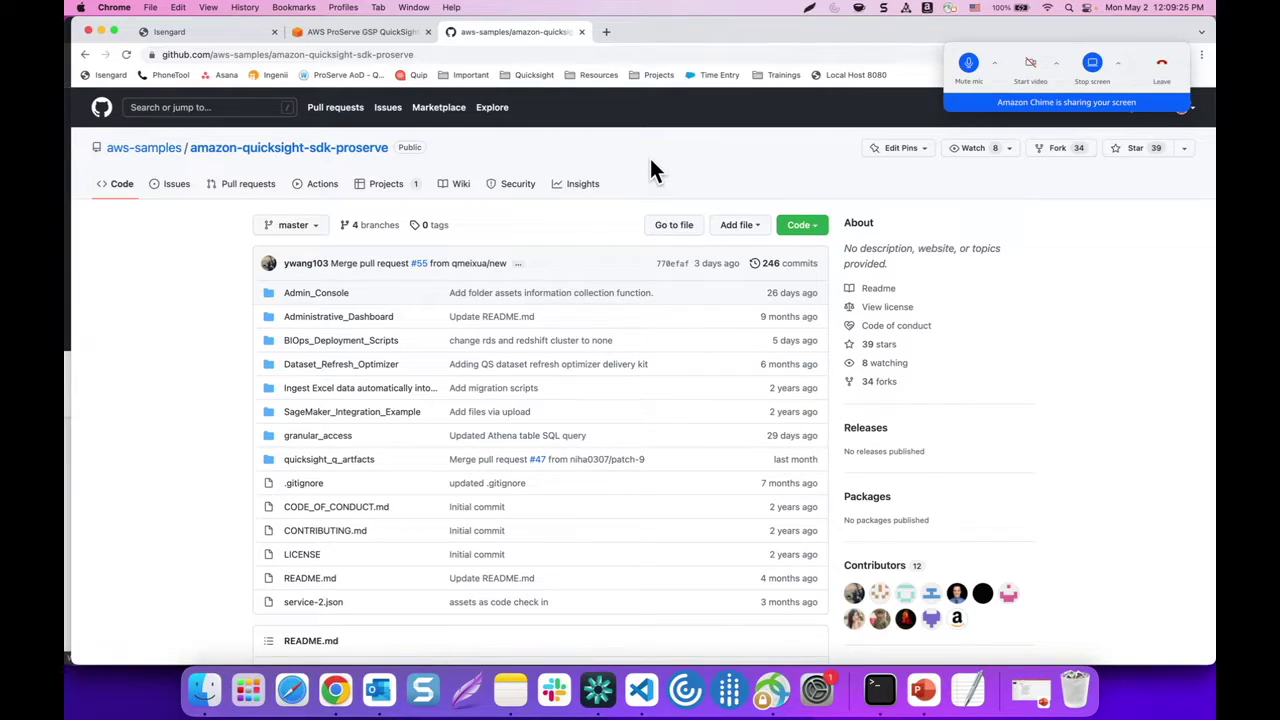
left_click(878, 690)
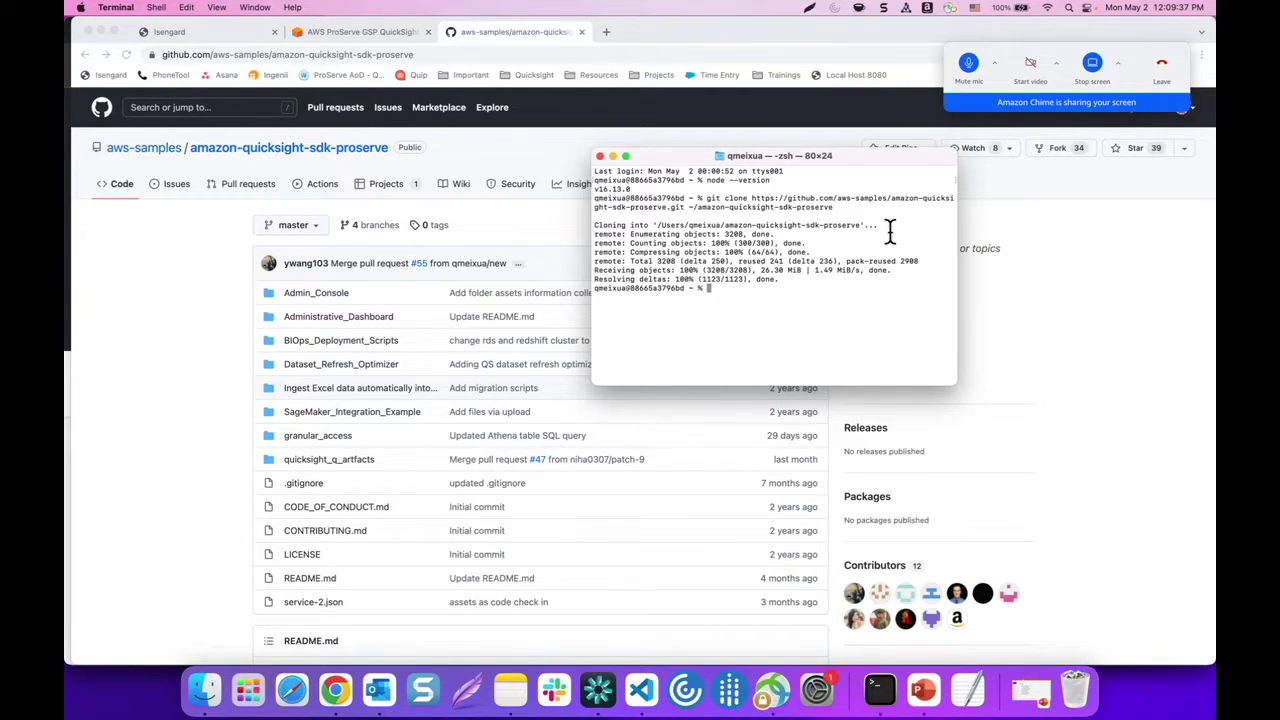
Enlarge the Terminal window and increase its text size three times with View > Bigger
left_click_drag(951, 382, 1110, 541)
left_click_drag(904, 149, 665, 150)
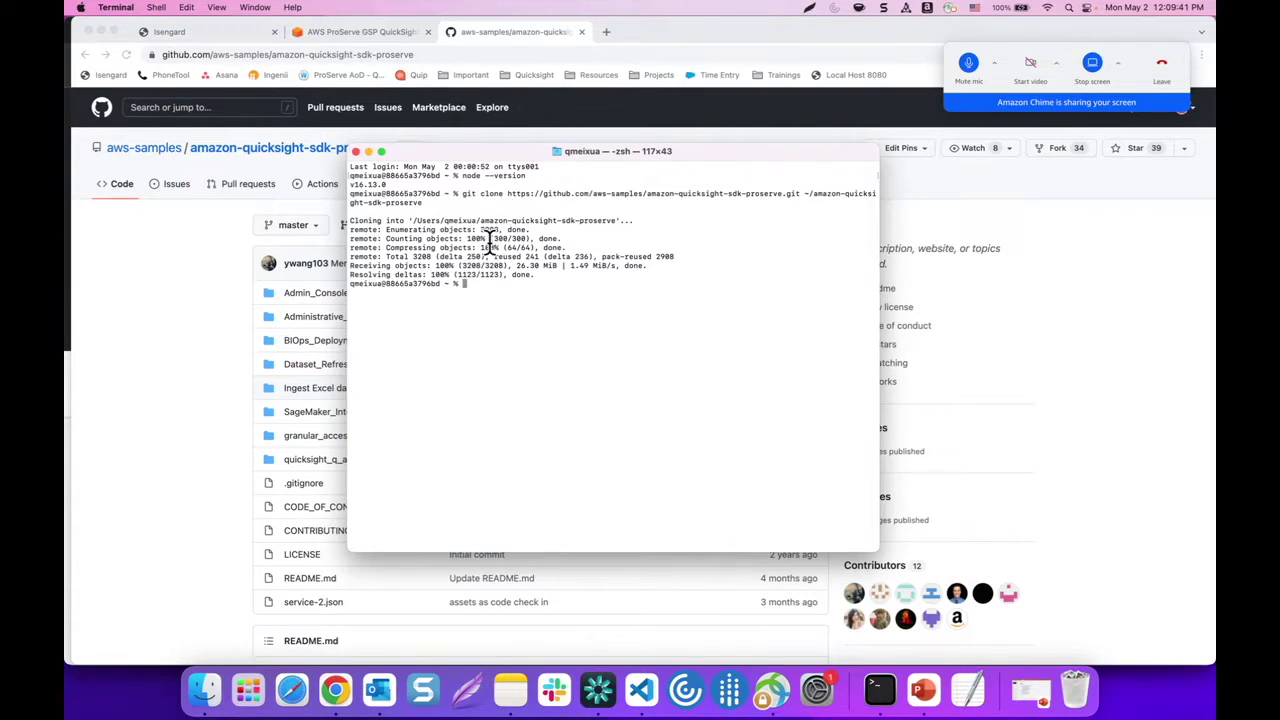
left_click(216, 7)
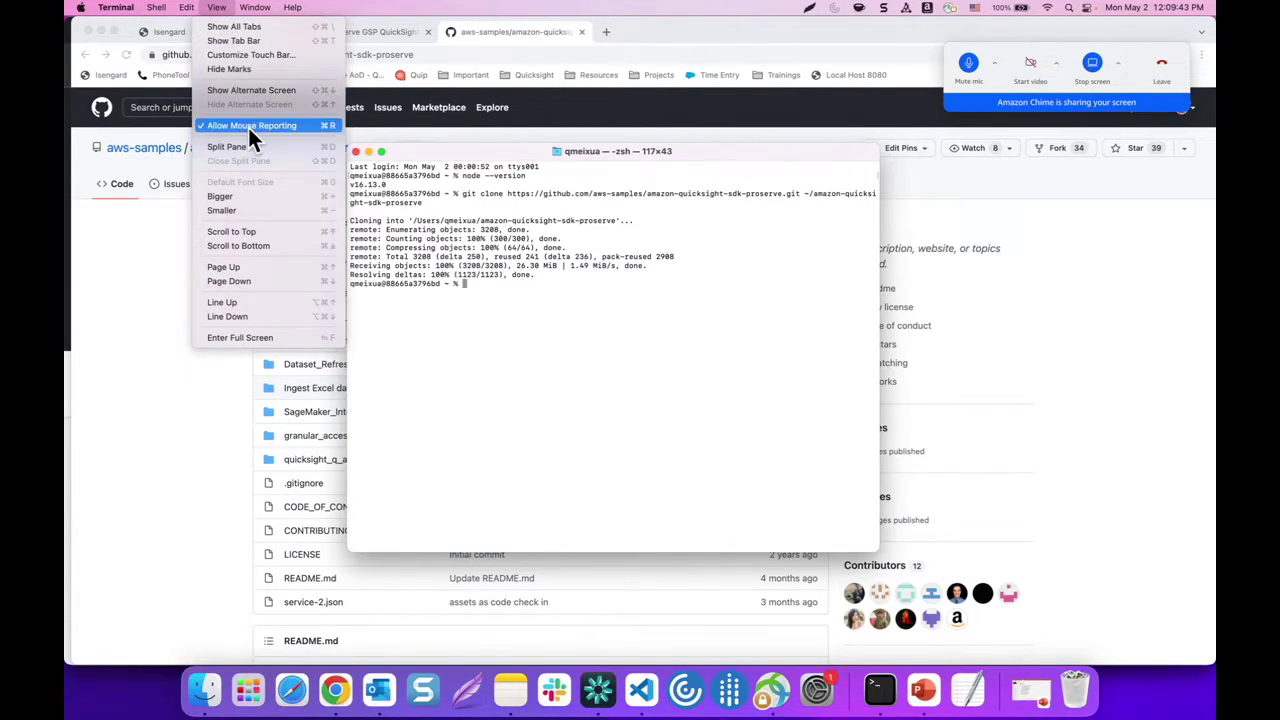
left_click(241, 196)
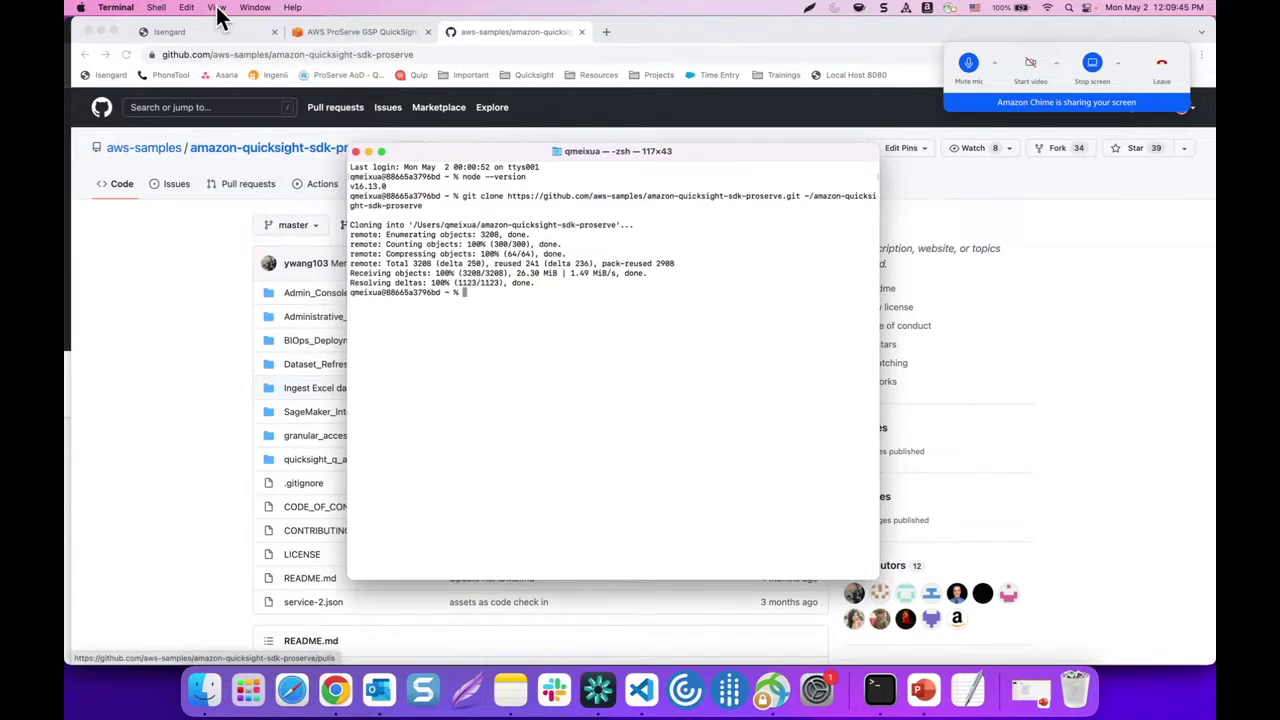
left_click(216, 7)
left_click(223, 196)
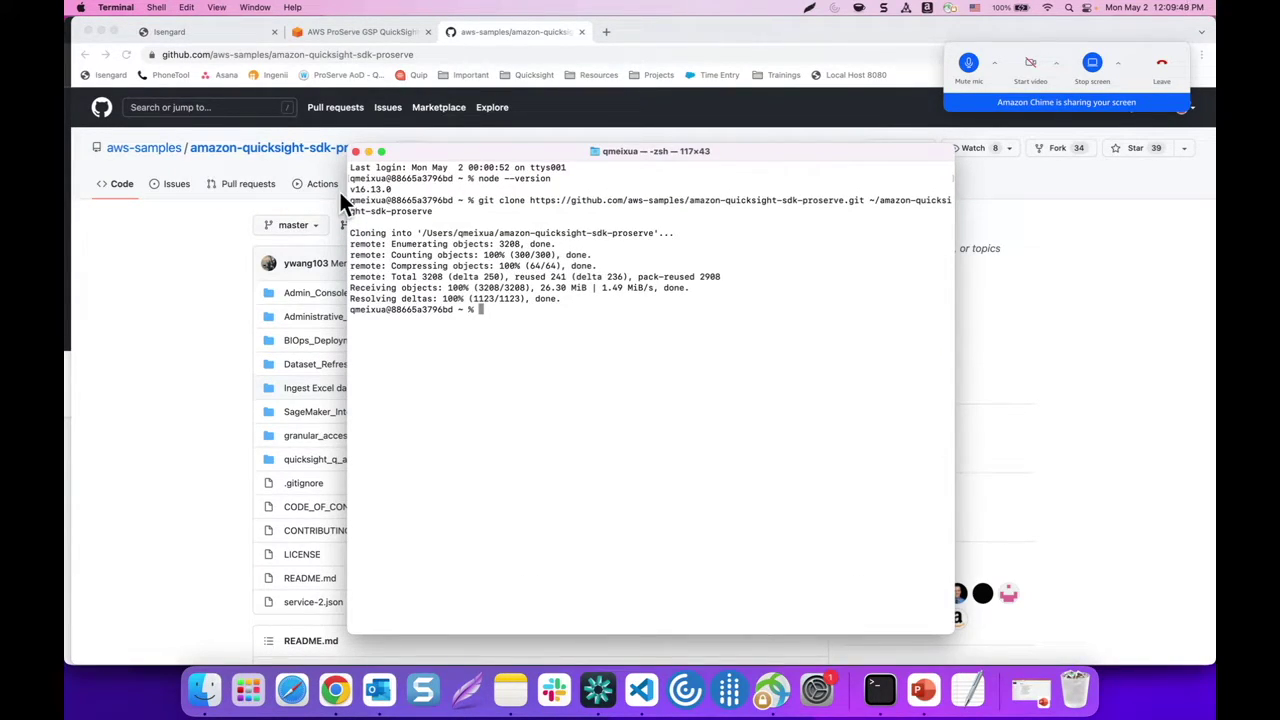
key("super+equal")
key("super+equal")
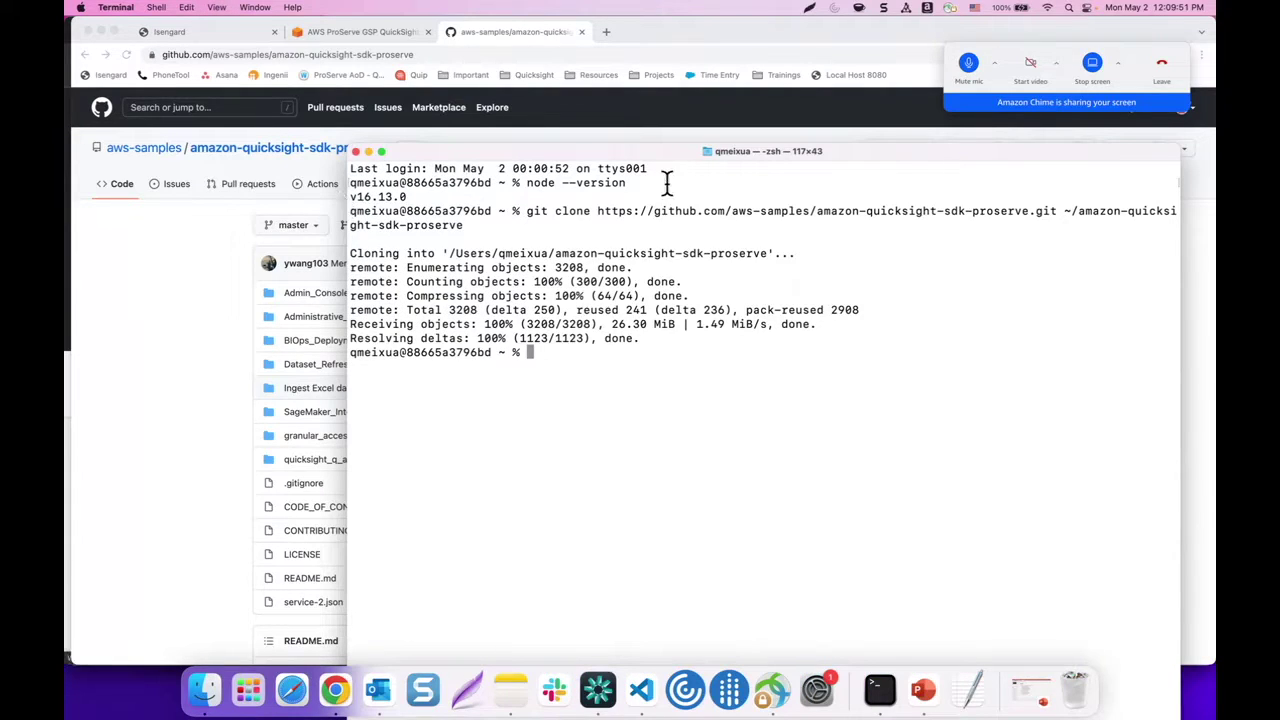
Reposition and slightly resize the Terminal window, then return to the GitHub page
left_click_drag(637, 152, 564, 51)
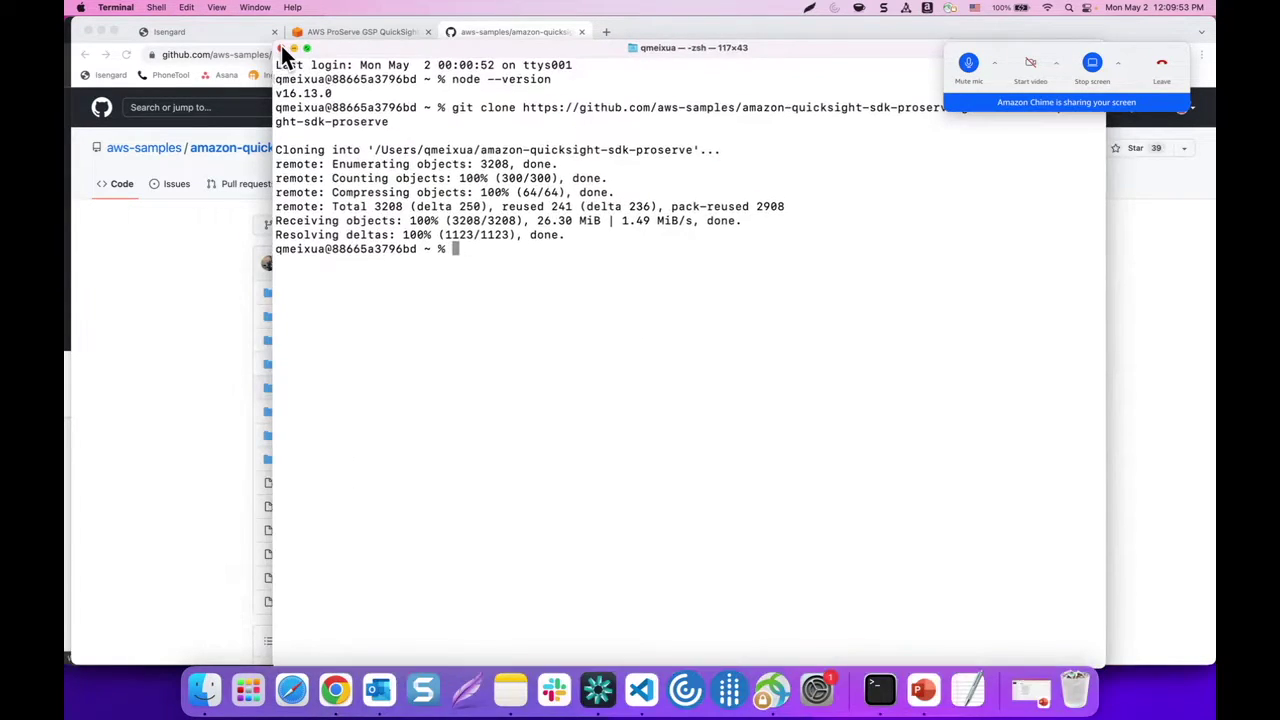
left_click_drag(273, 45, 358, 140)
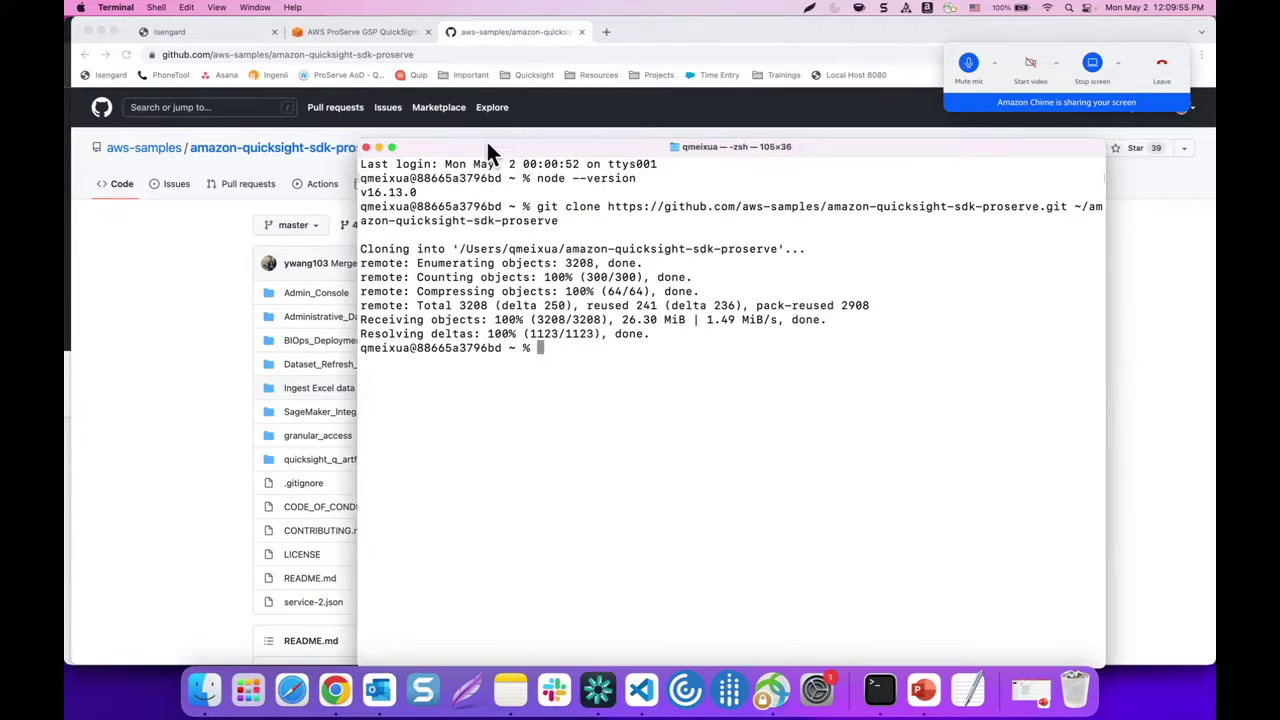
left_click_drag(486, 140, 421, 72)
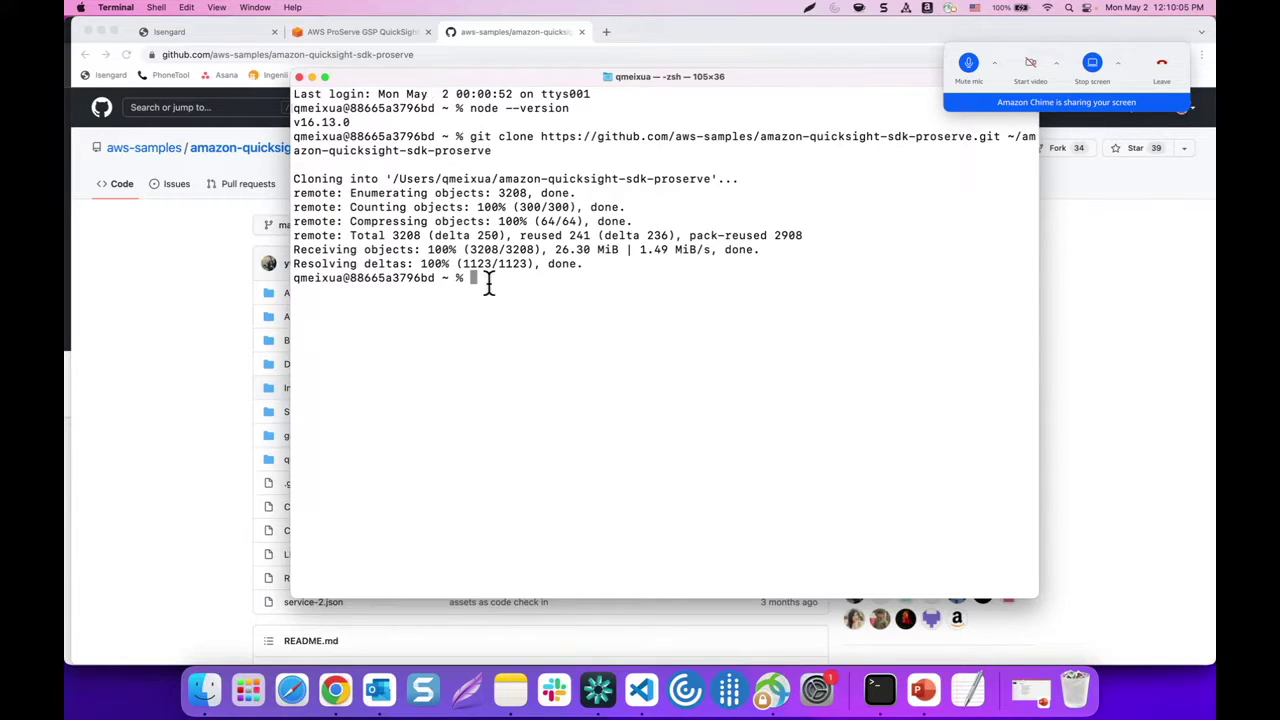
left_click(169, 277)
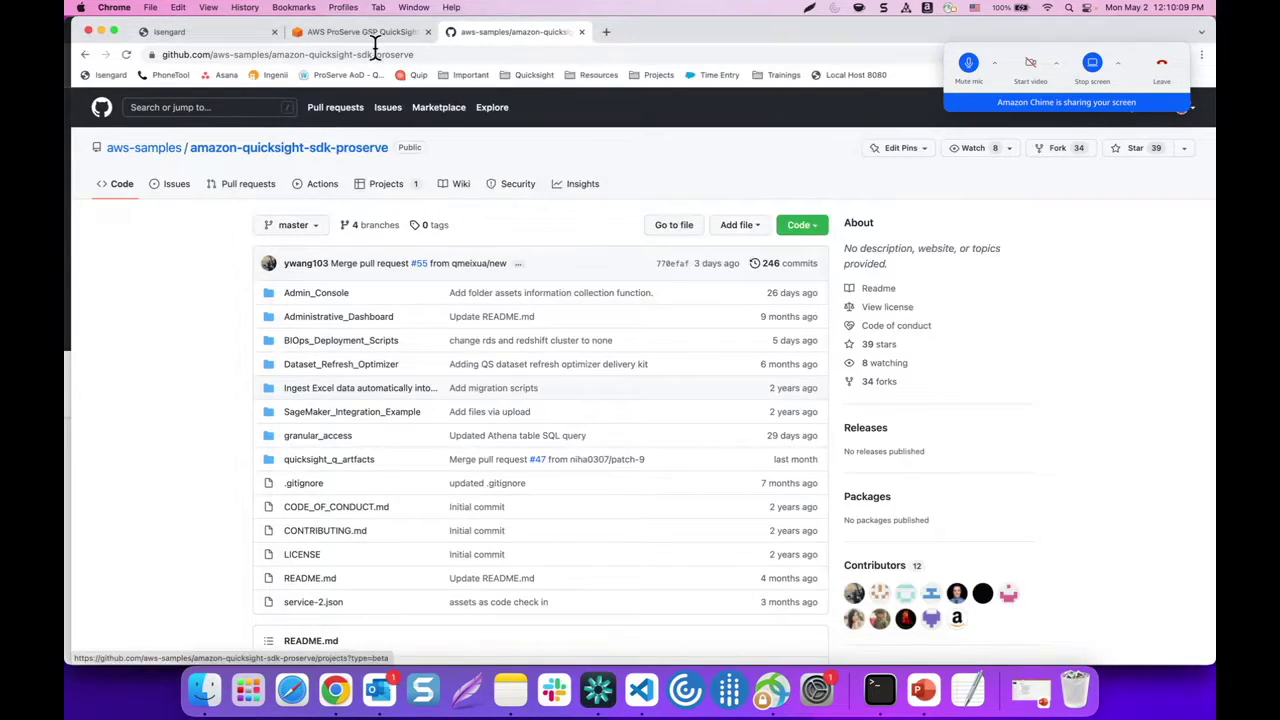
Sign into the account's console as Admin from Isengard and open QuickSight via 'quicksight' search
left_click(212, 38)
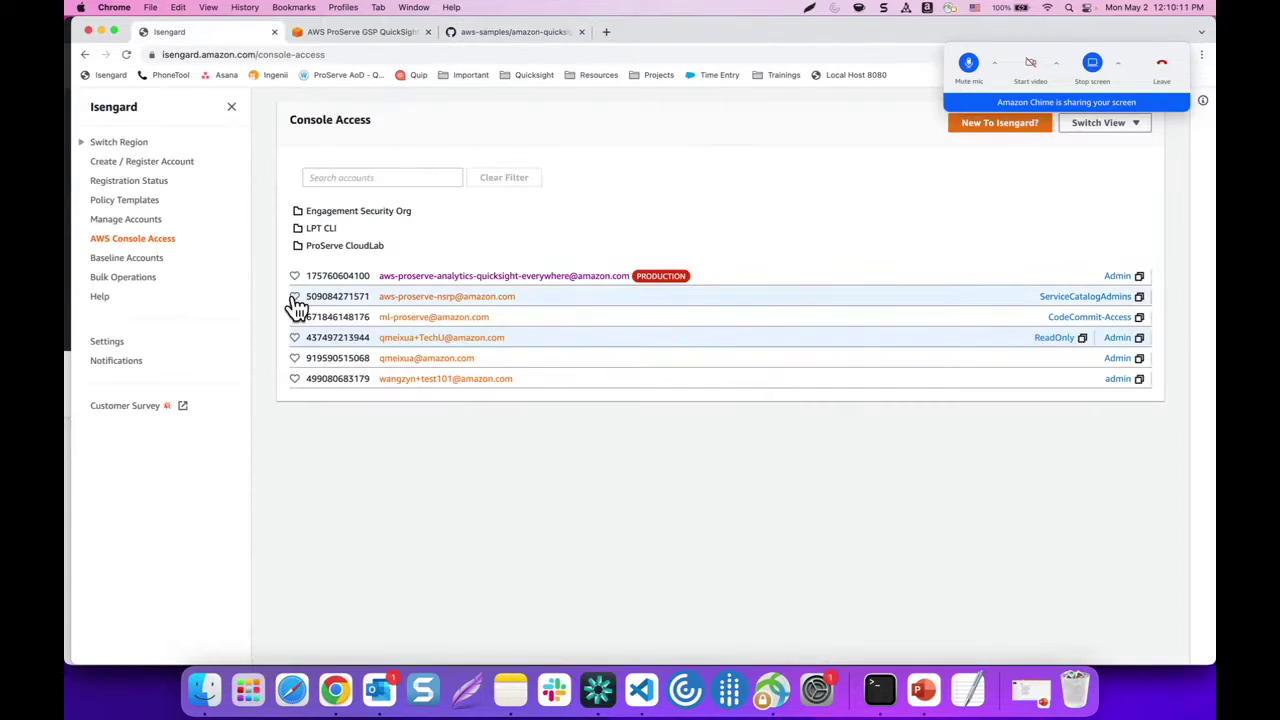
left_click(1117, 340)
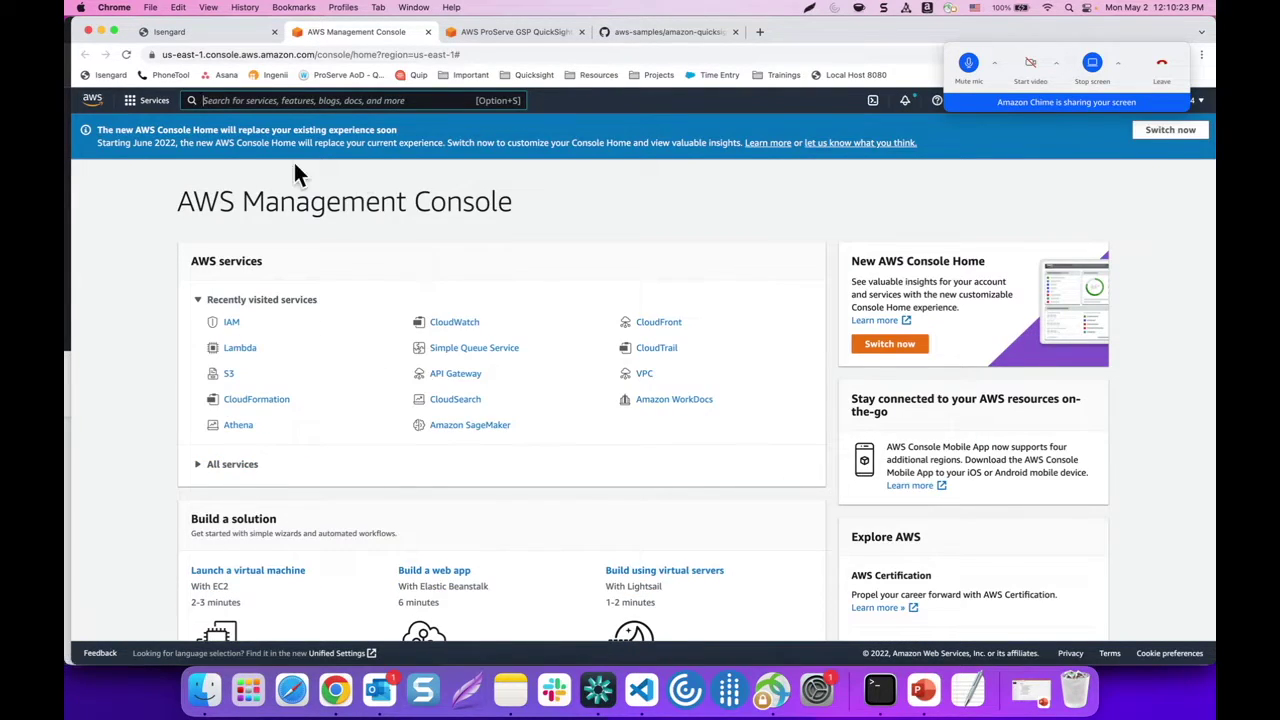
type("quicksight")
left_click(400, 211)
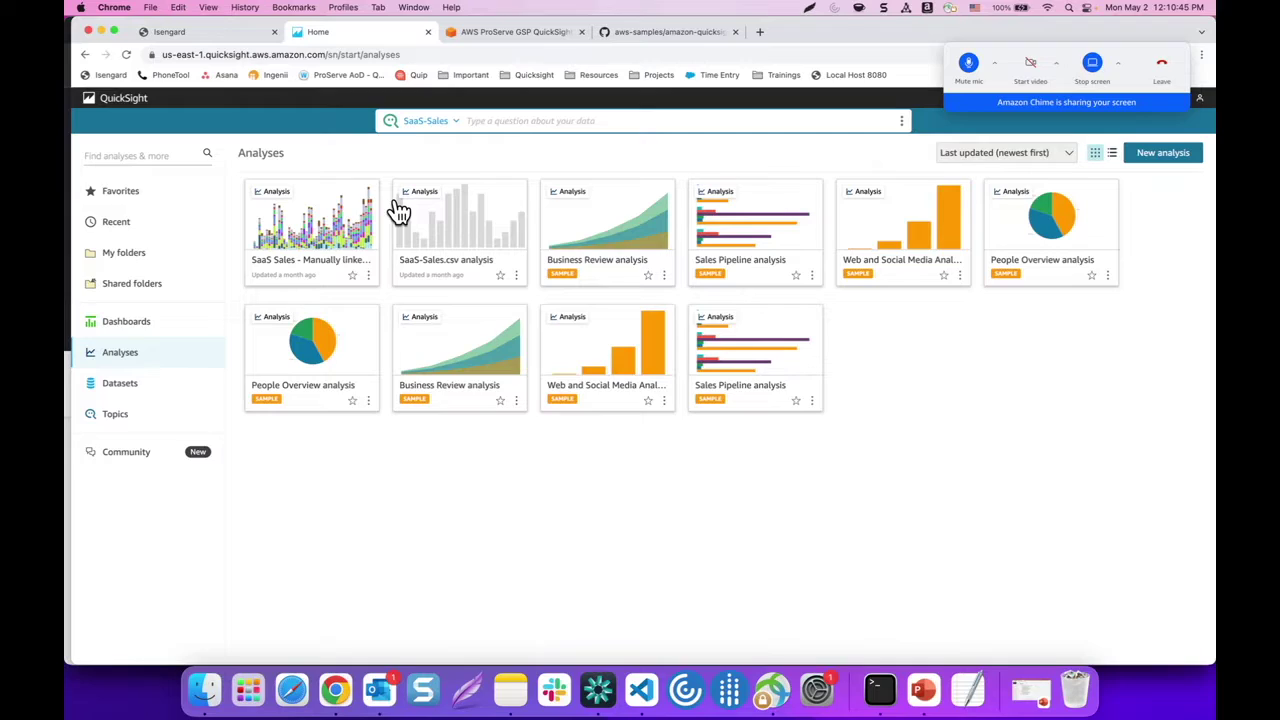
In Manage QuickSight, start an invite and add quicksight-migration-user to the invite list
left_click(1200, 99)
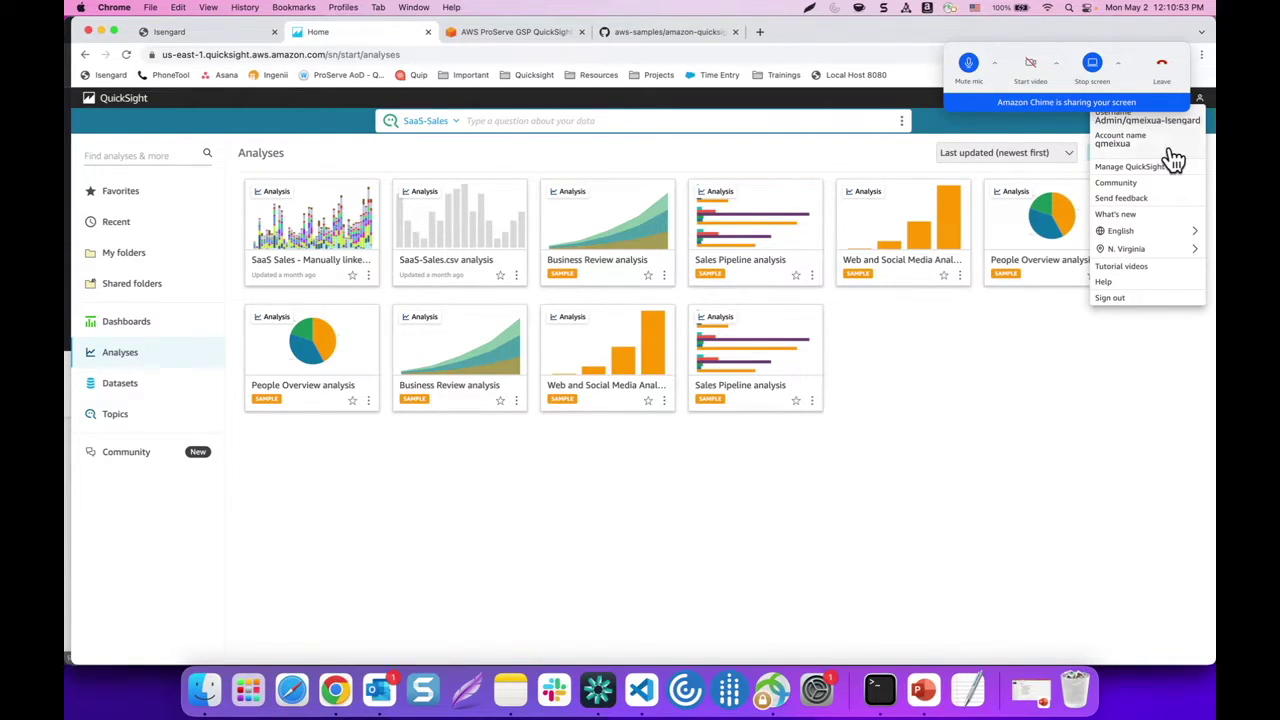
left_click(1130, 170)
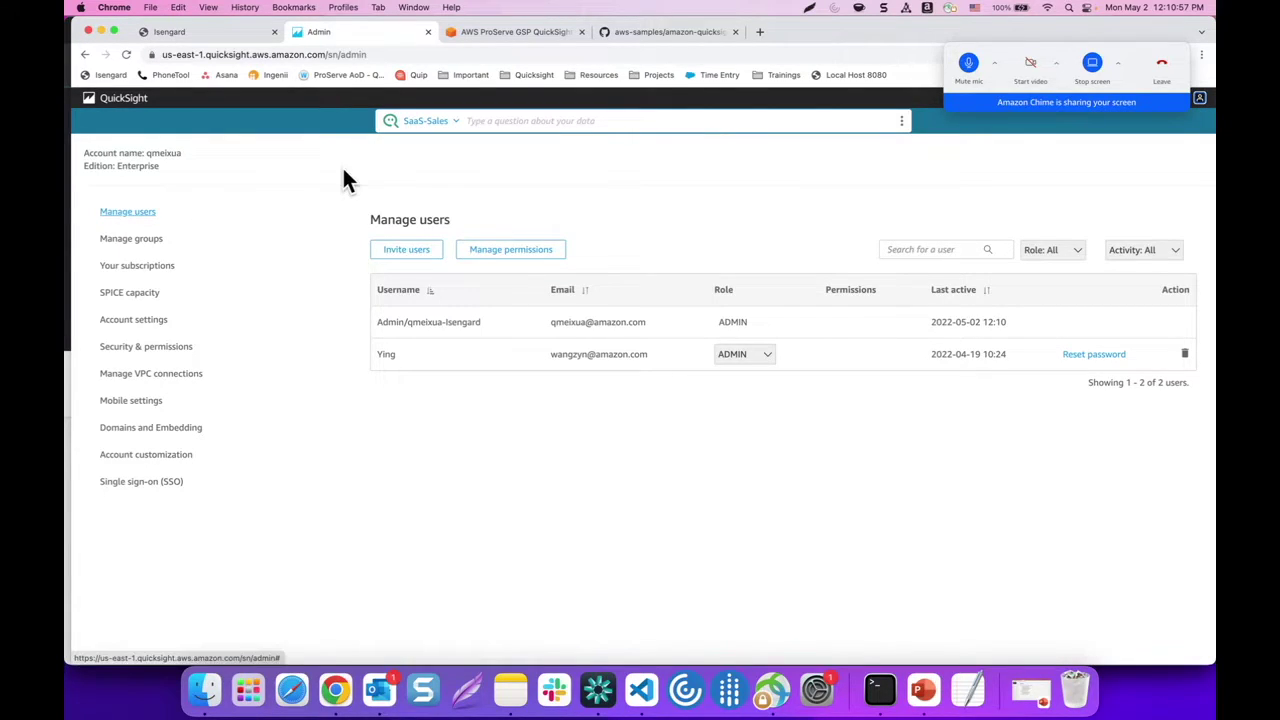
left_click(399, 250)
left_click(430, 170)
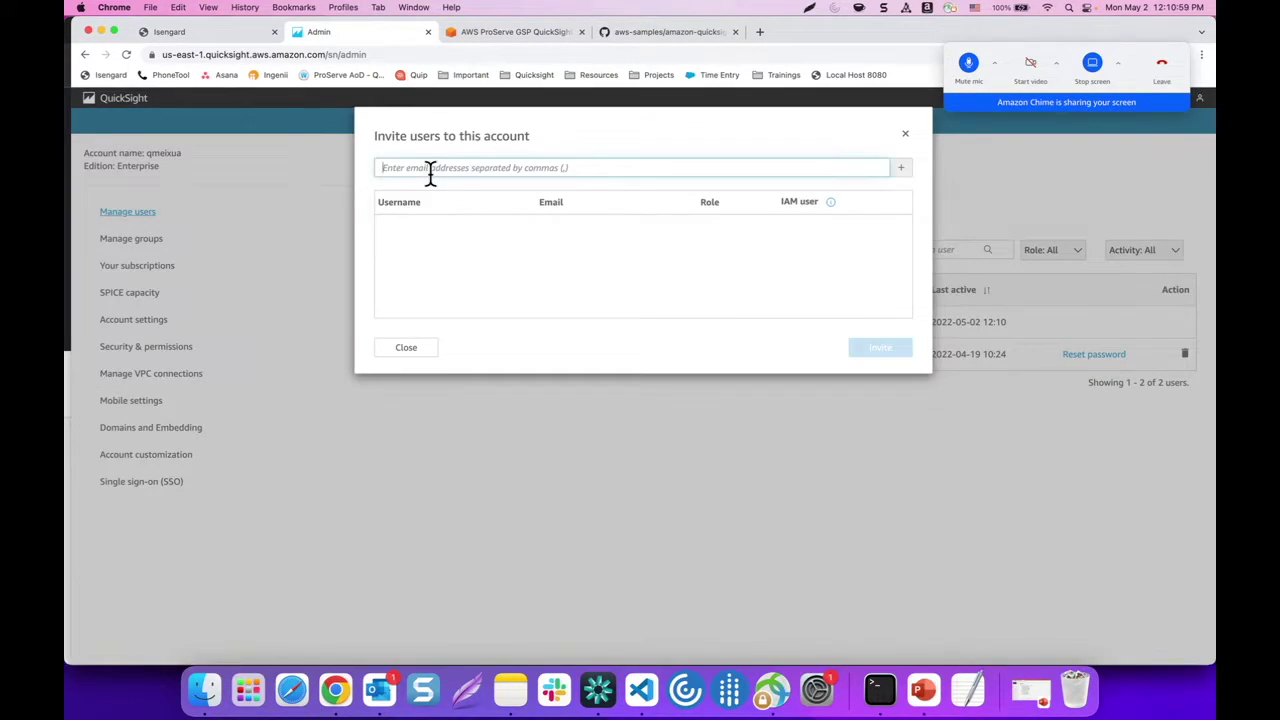
type("qui")
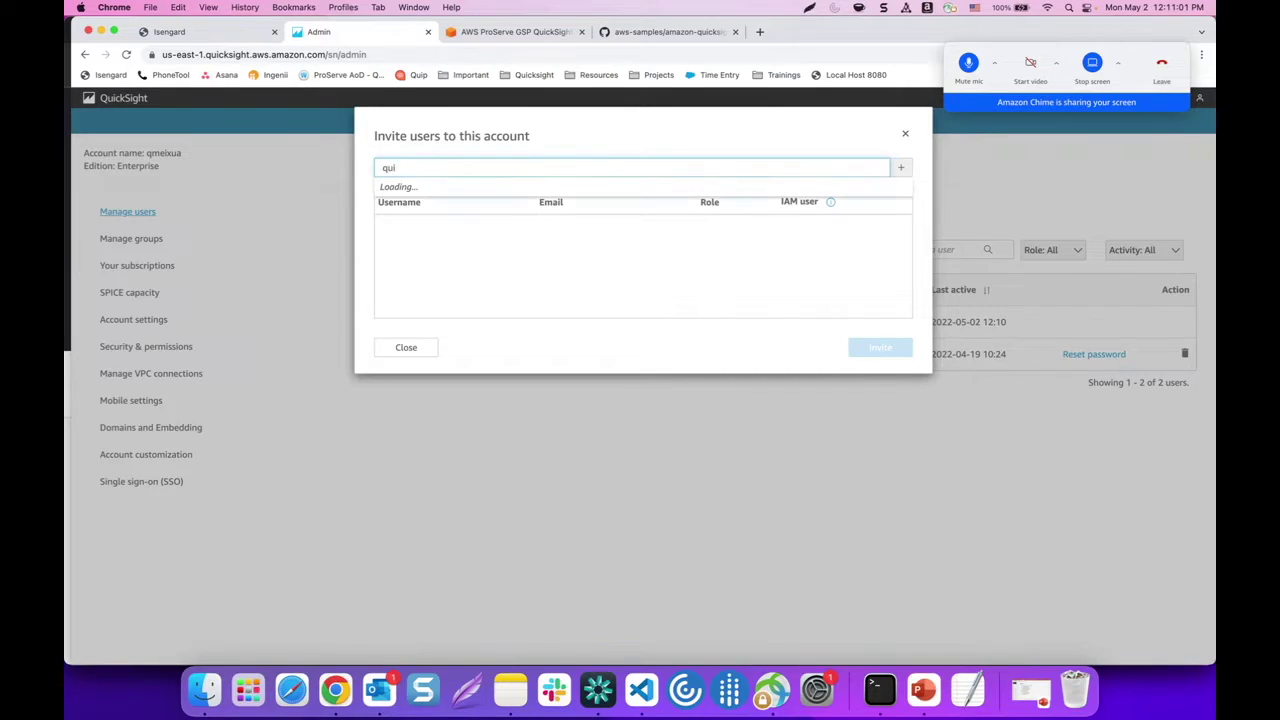
type("cksight-migration-user")
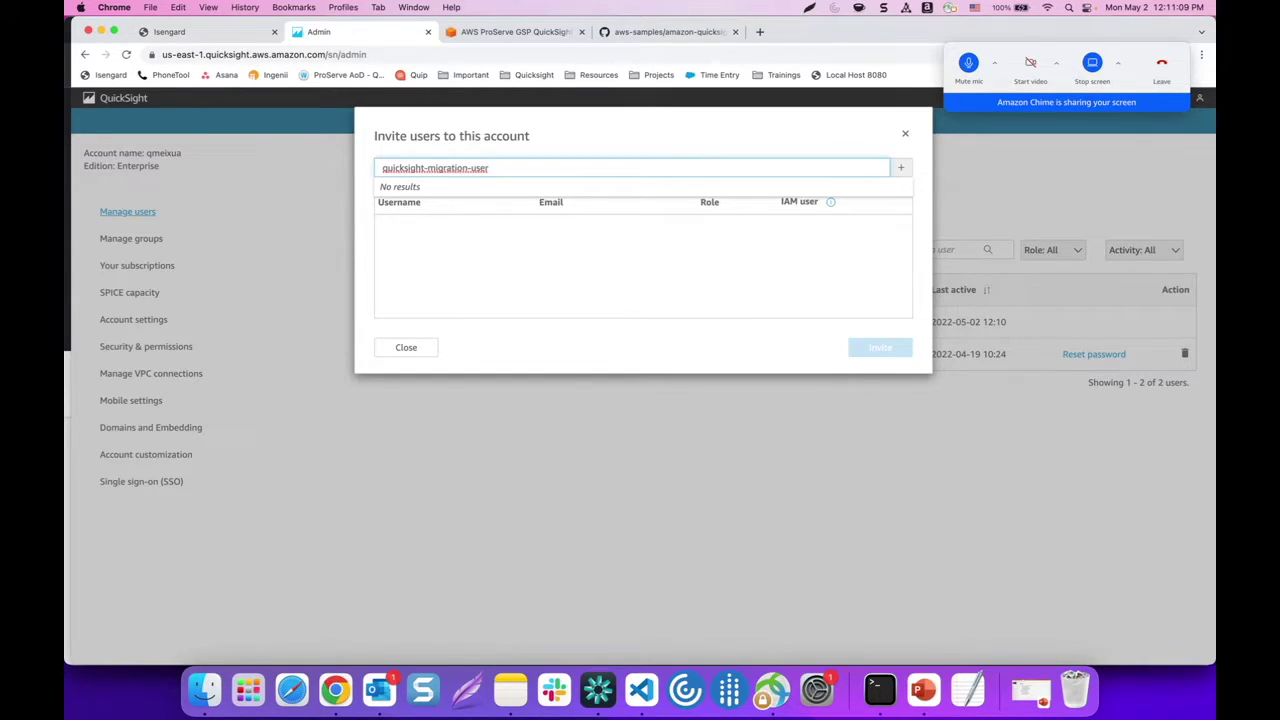
key("Return")
Give the user a test email address and the ADMIN role, then send the invitation
left_click(617, 229)
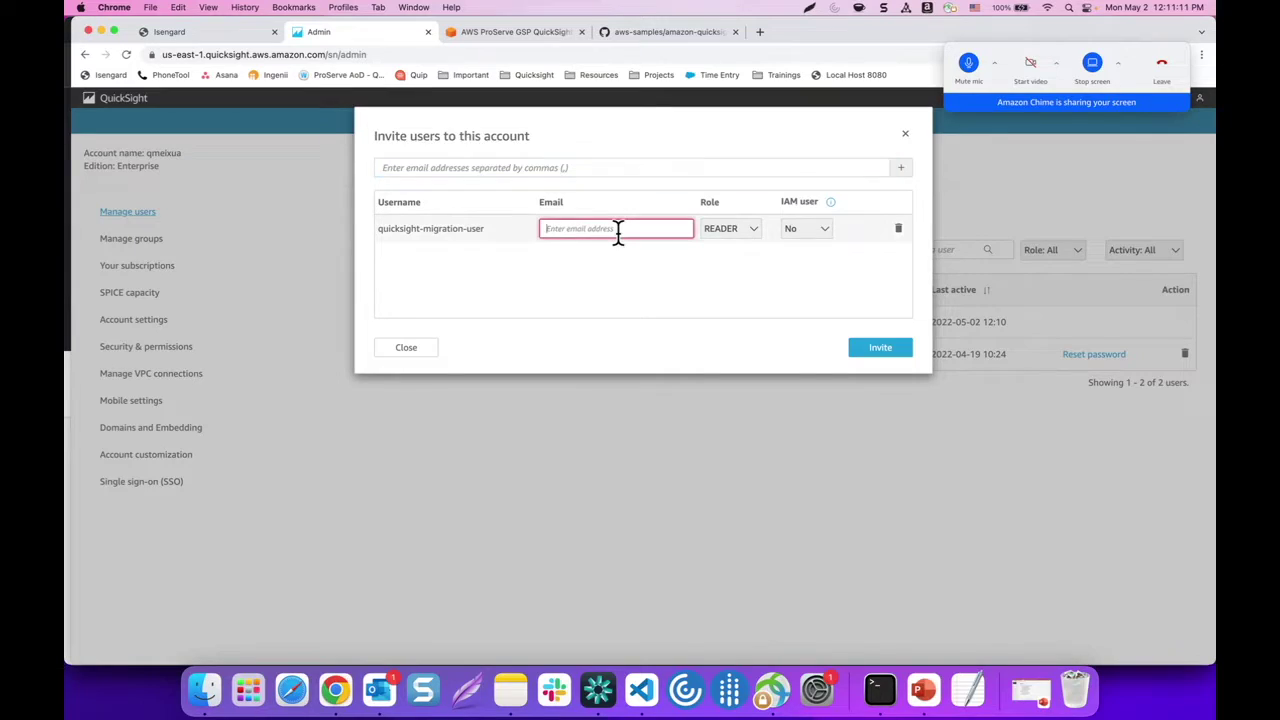
type("test@amazon.com")
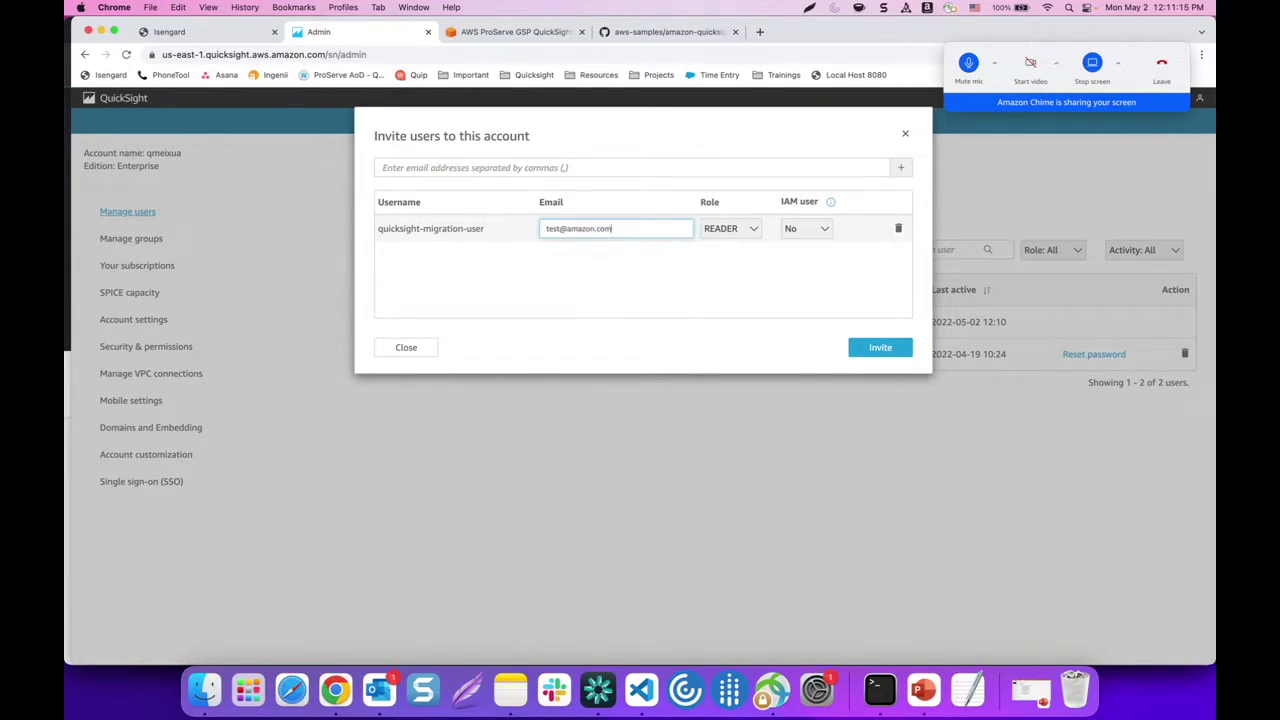
left_click(743, 232)
left_click(729, 262)
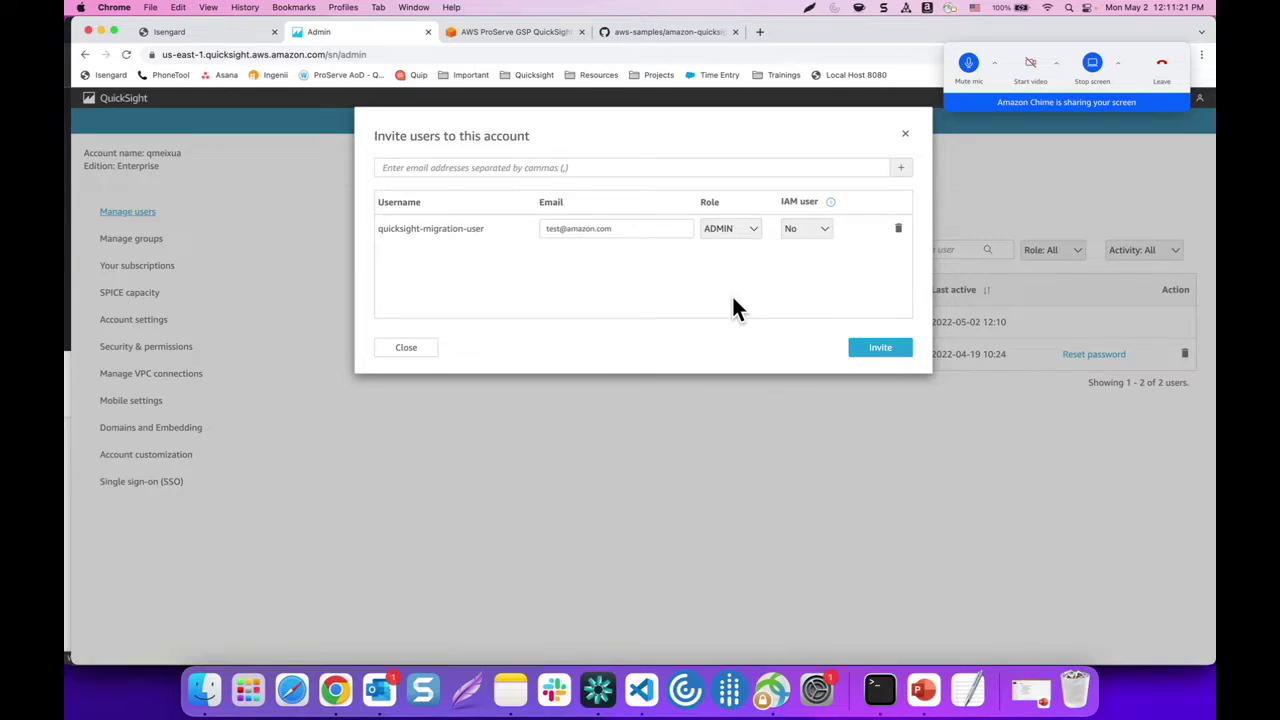
left_click(874, 350)
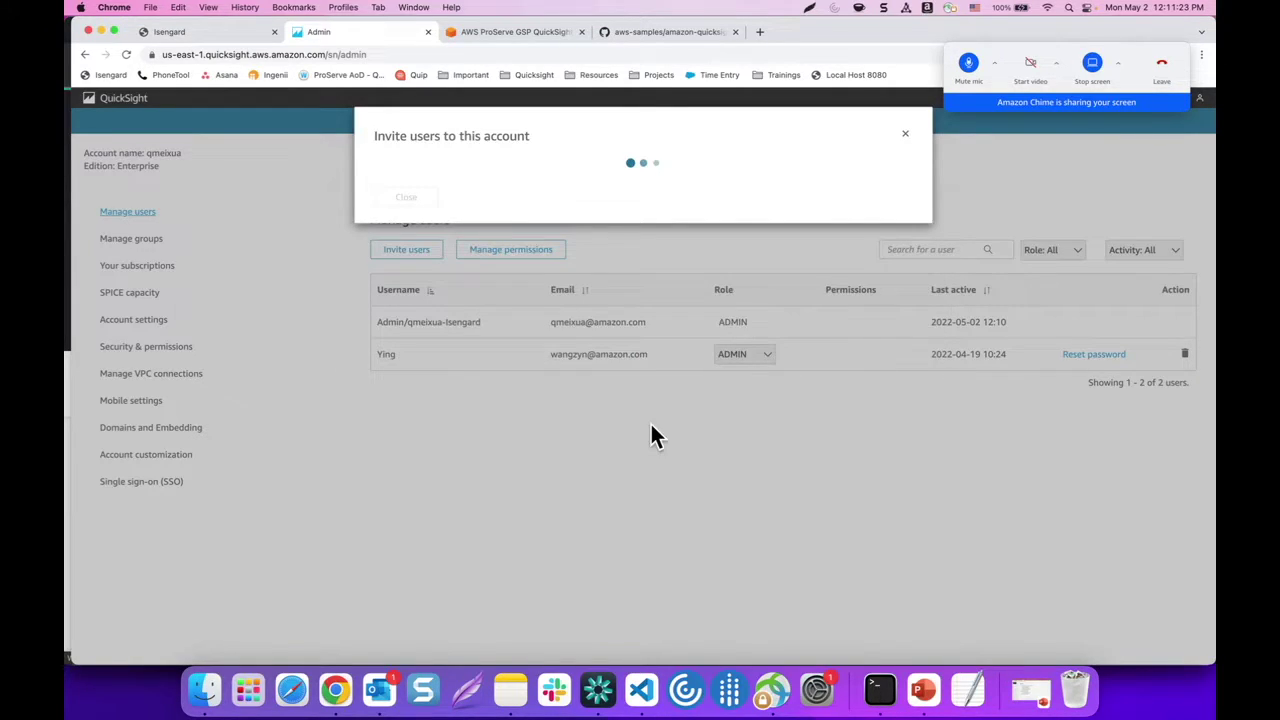
left_click(903, 140)
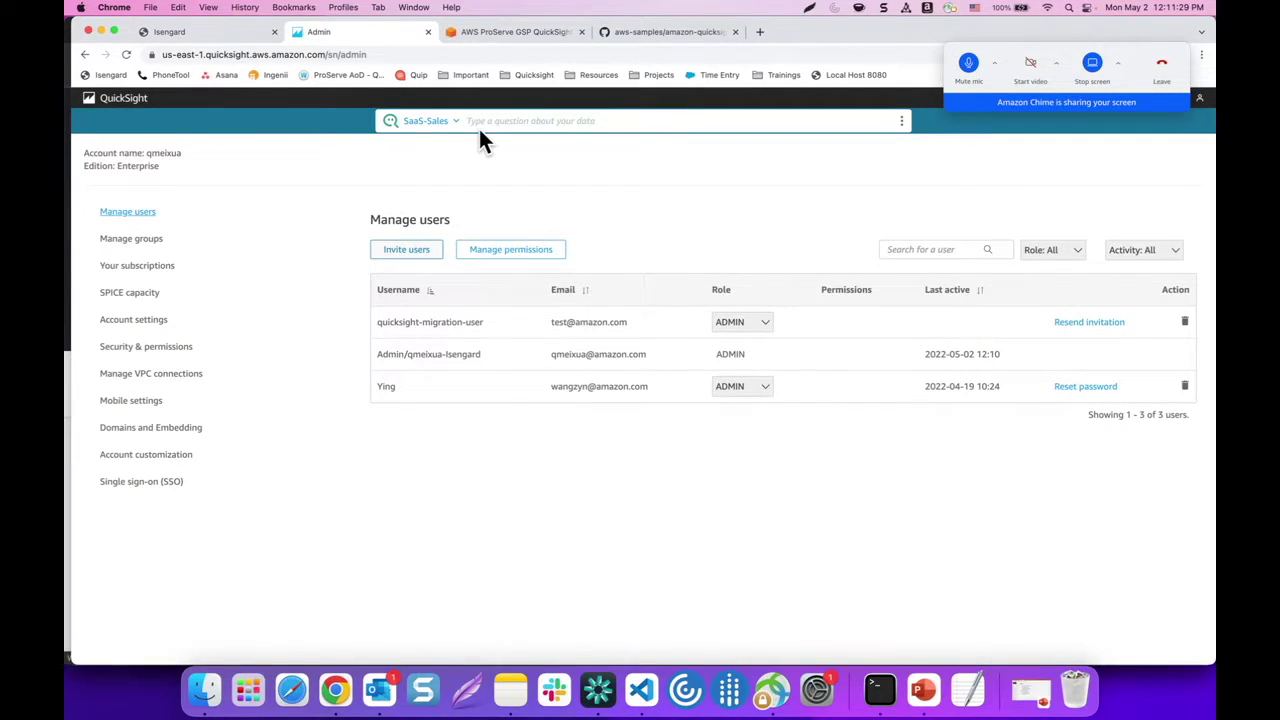
Close the admin tab, sign into a second account as Admin, and open QuickSight via 'quicks'
left_click(428, 32)
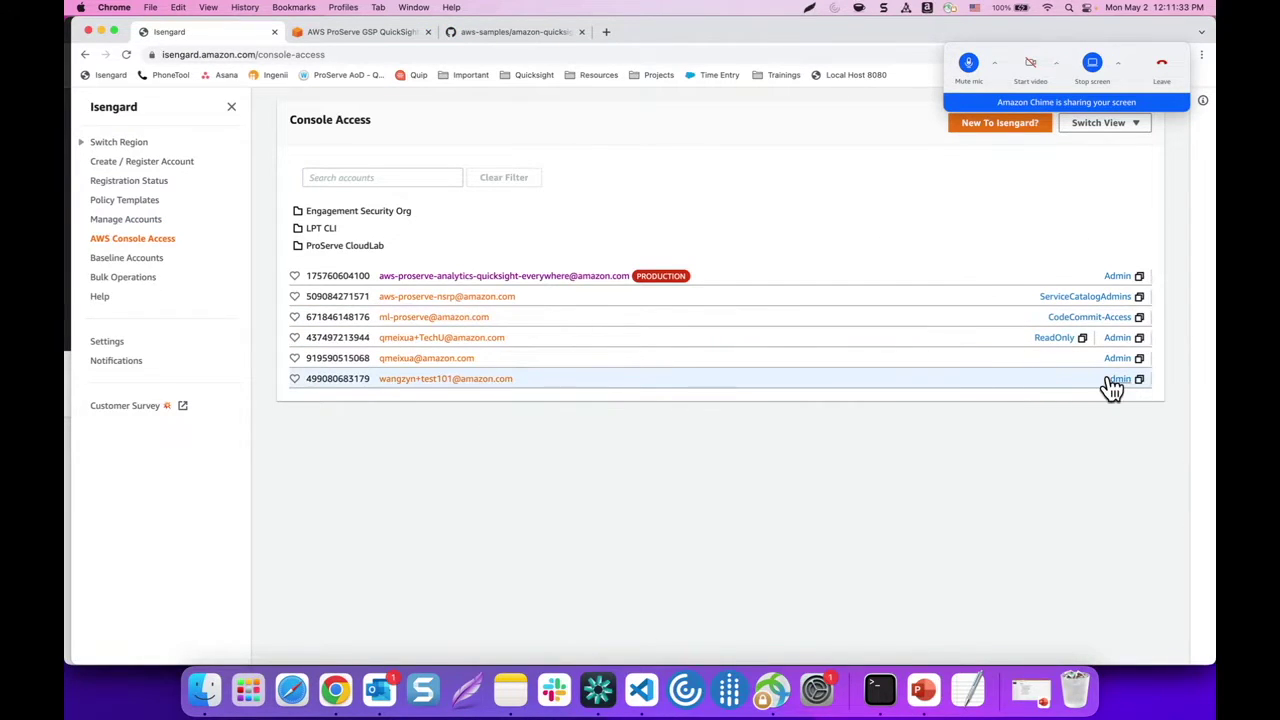
left_click(1116, 380)
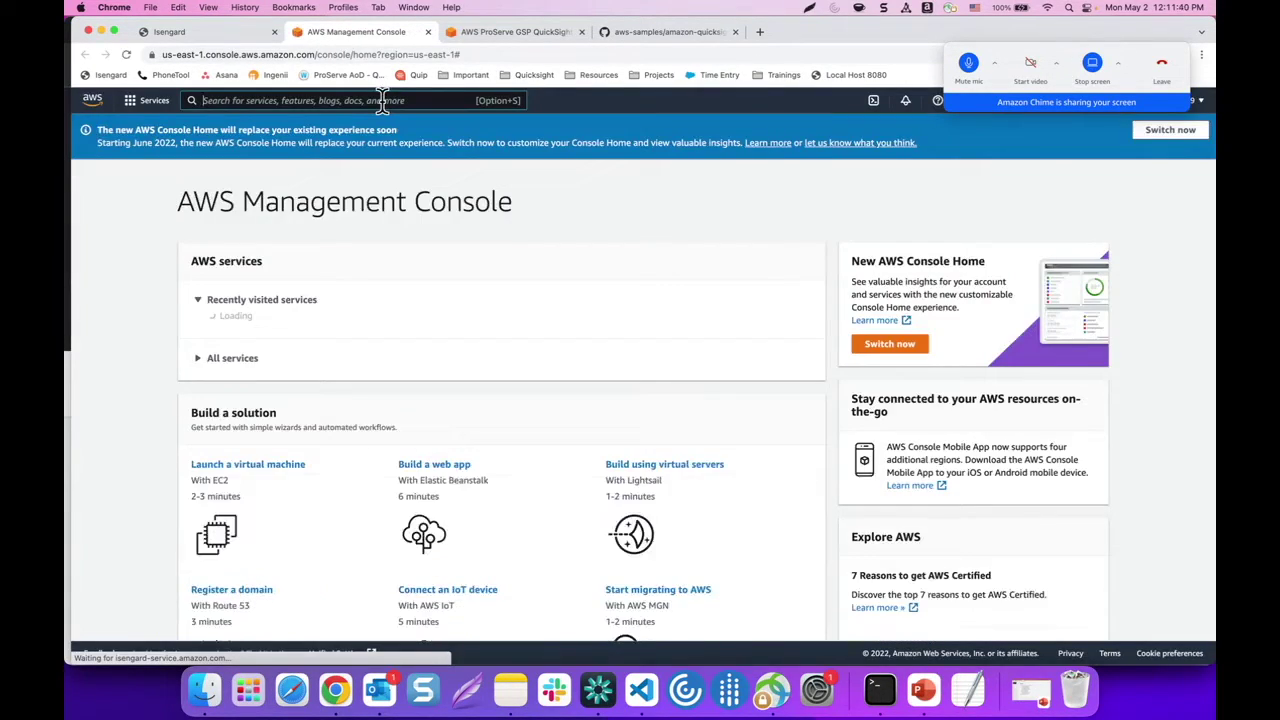
left_click(388, 100)
type("quicks")
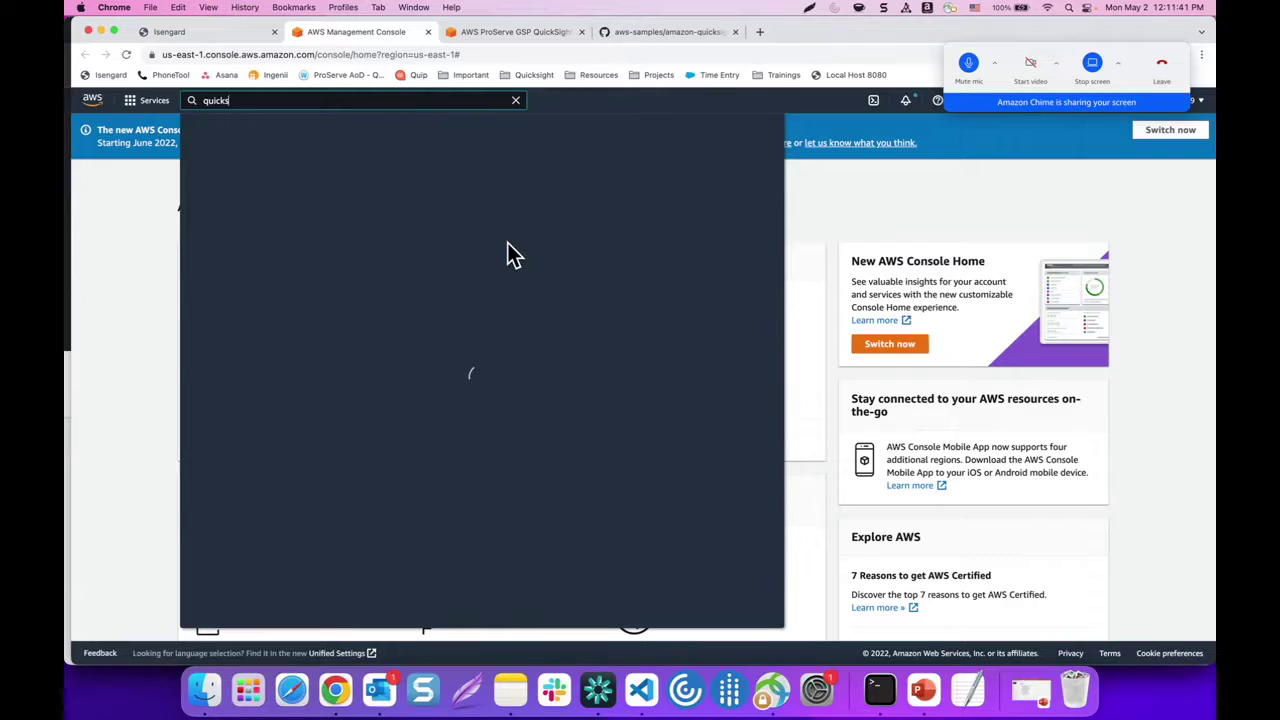
left_click(388, 205)
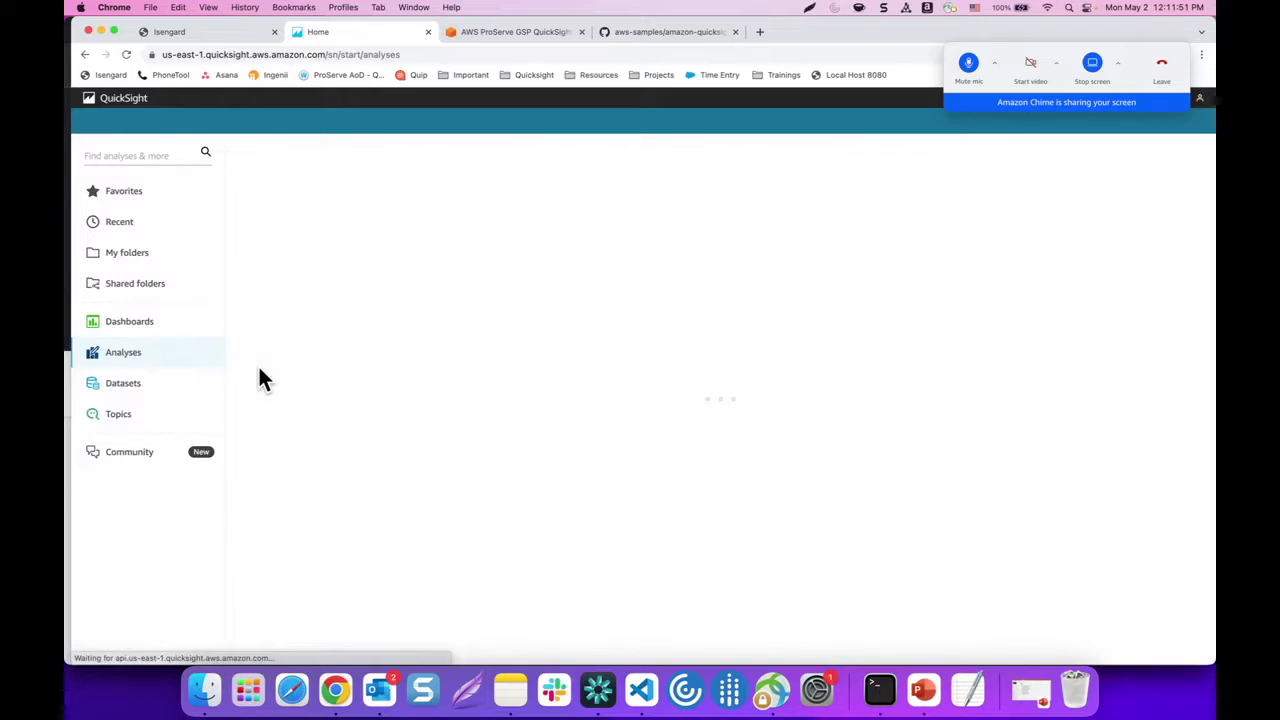
In the second account's Manage users, add quicksight-migration-user to a new invite and select its Email field
left_click(1200, 100)
left_click(1111, 168)
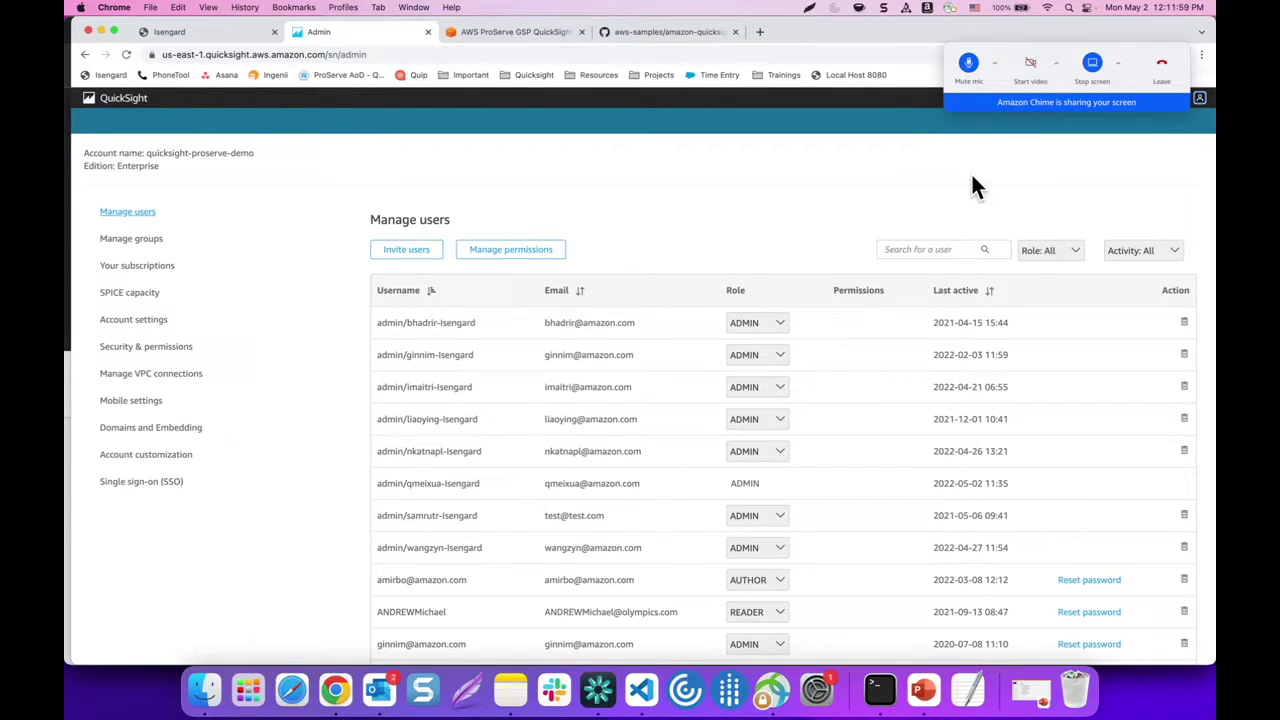
scroll(906, 177, "down", 1)
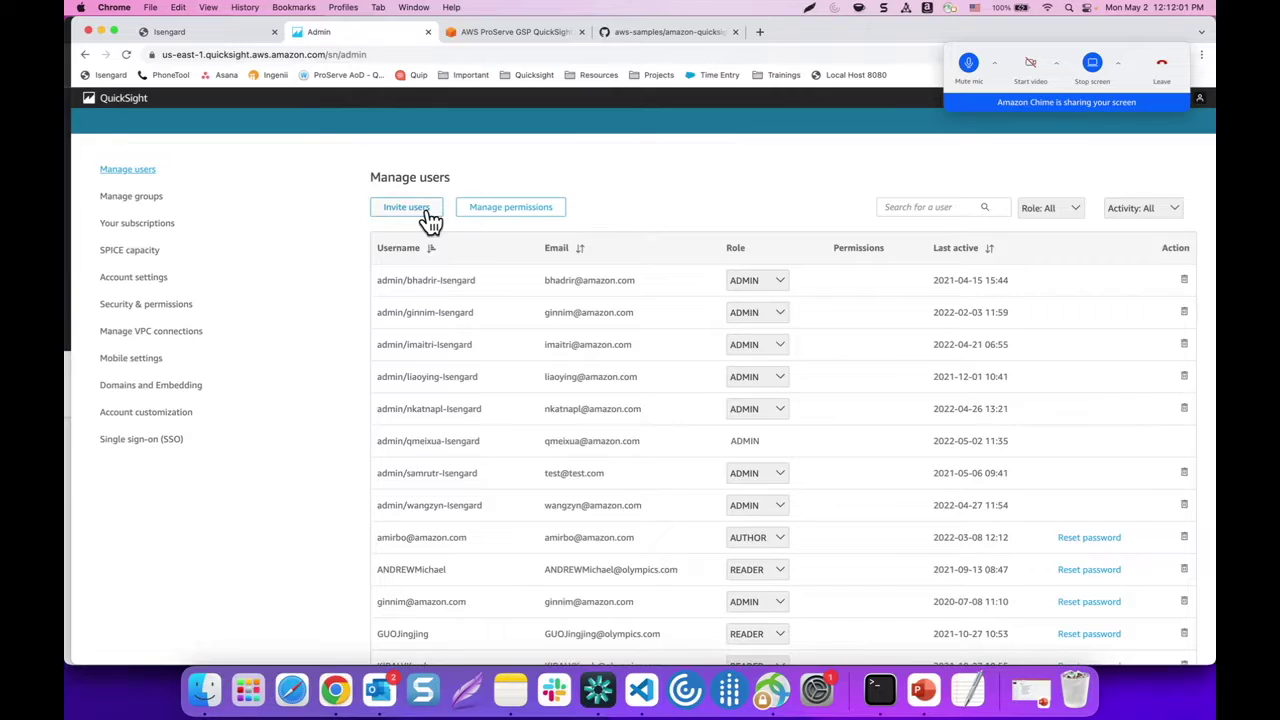
left_click(427, 207)
left_click(457, 167)
type("quicks")
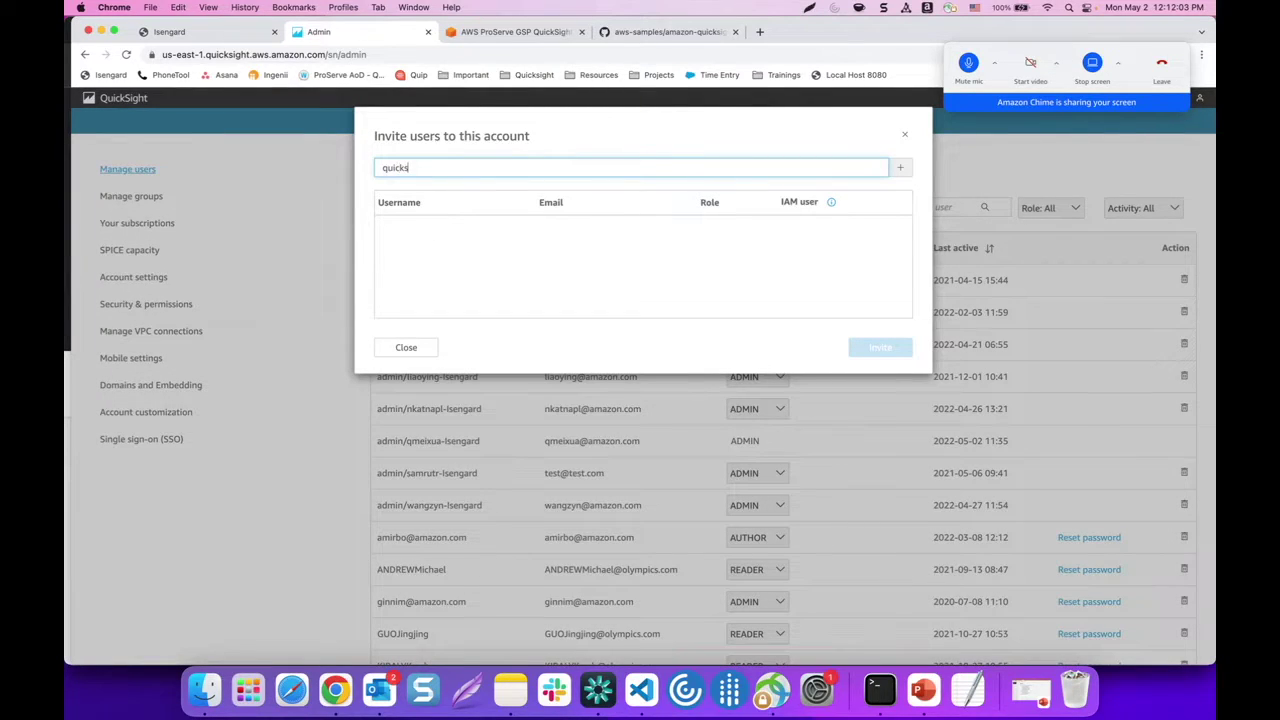
type("ight-migration-user")
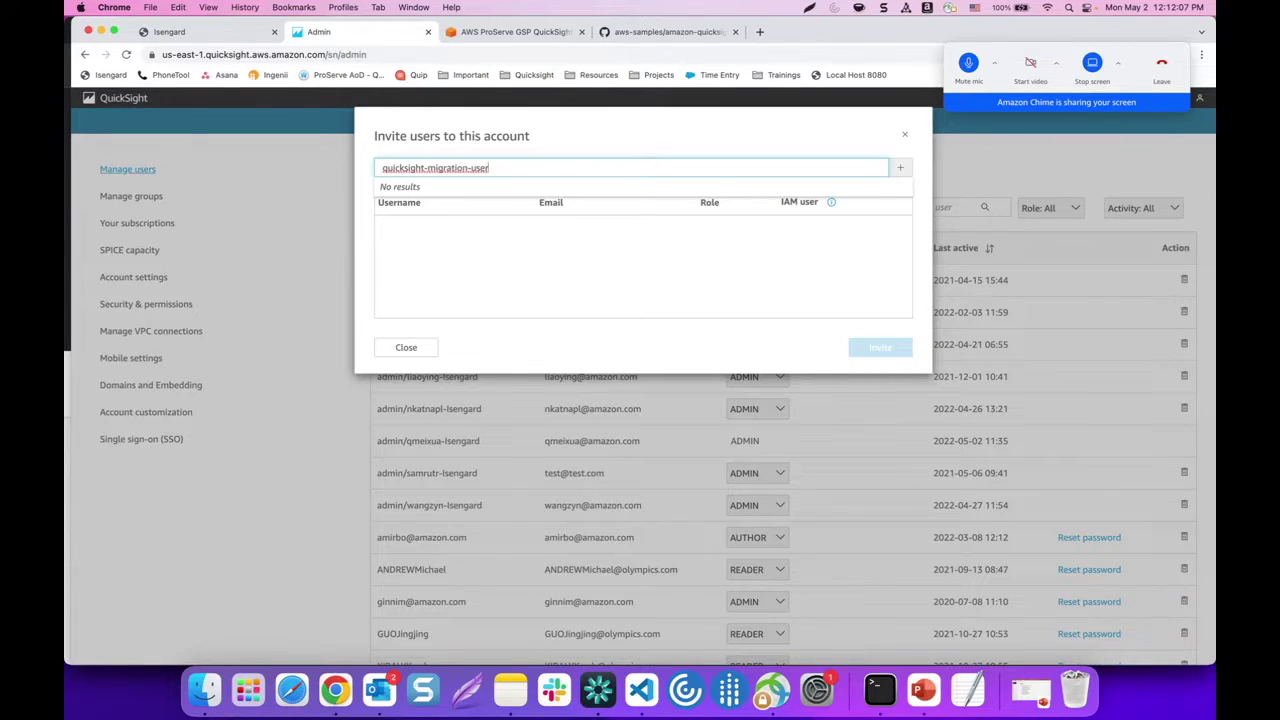
key("Return")
left_click(566, 229)
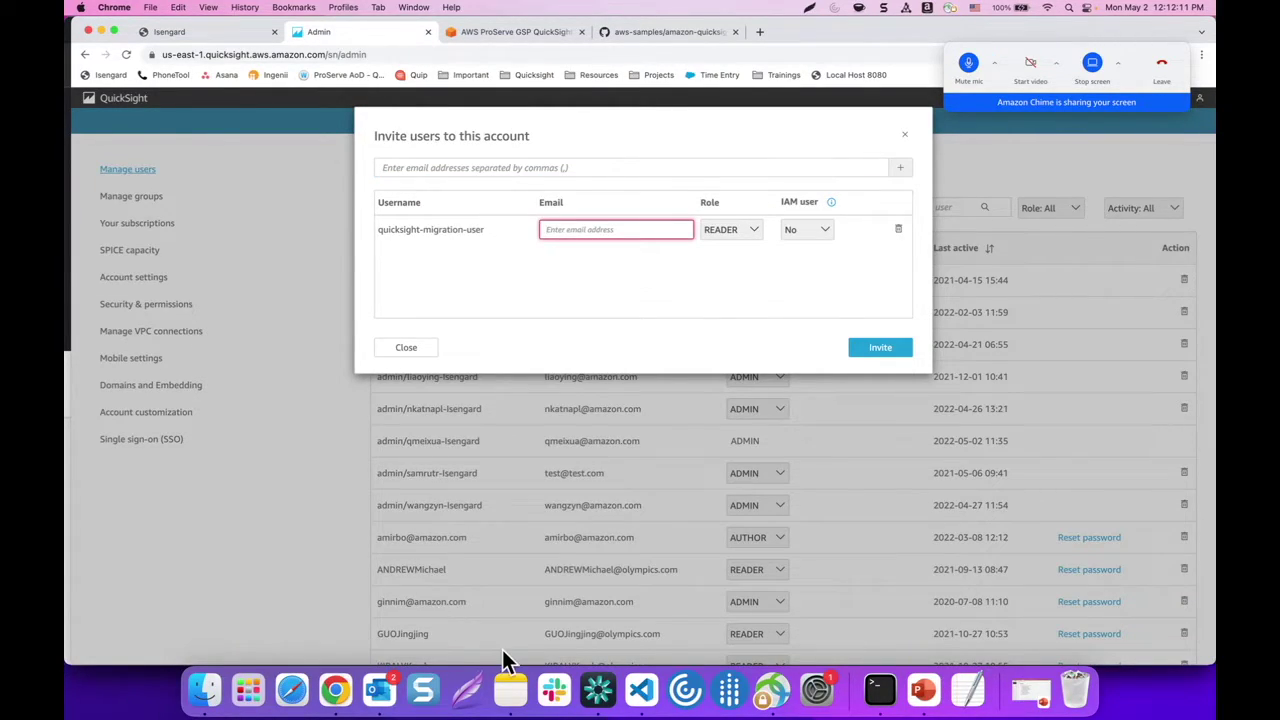
Copy the Temp Mail link from the saved links note and post it in the meeting chat
left_click(523, 697)
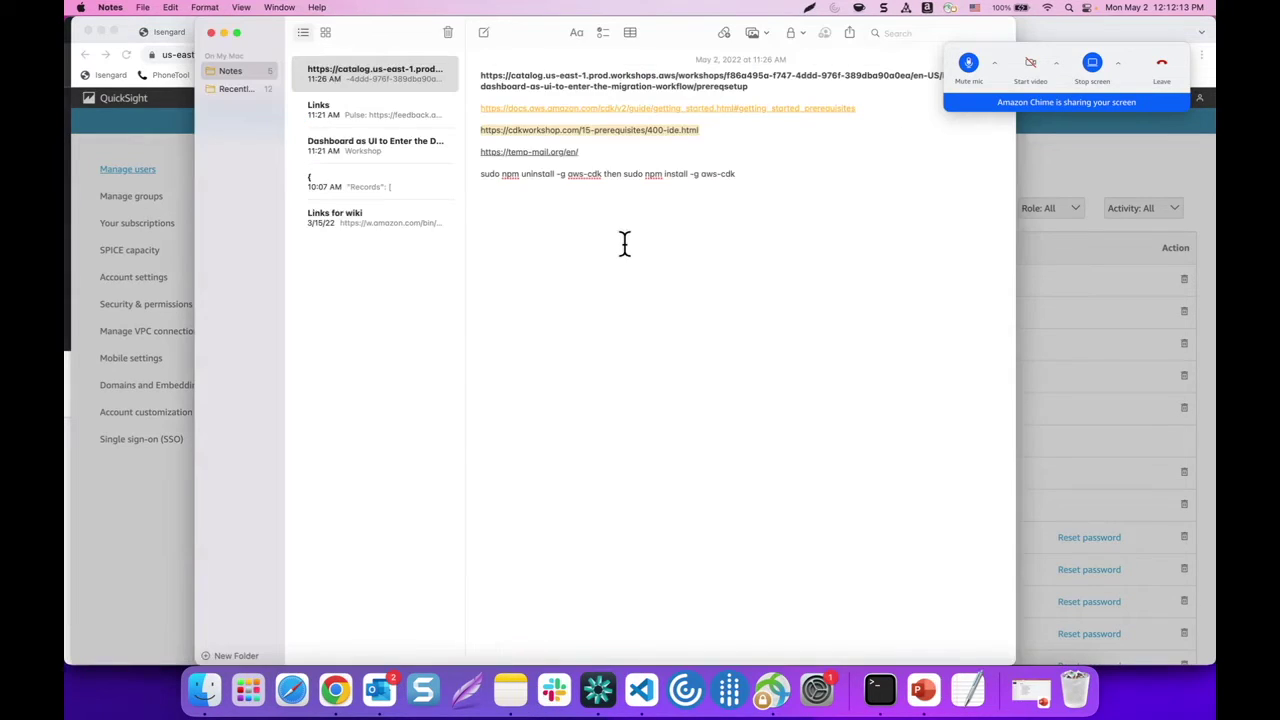
left_click_drag(580, 152, 482, 155)
key("cmd+c")
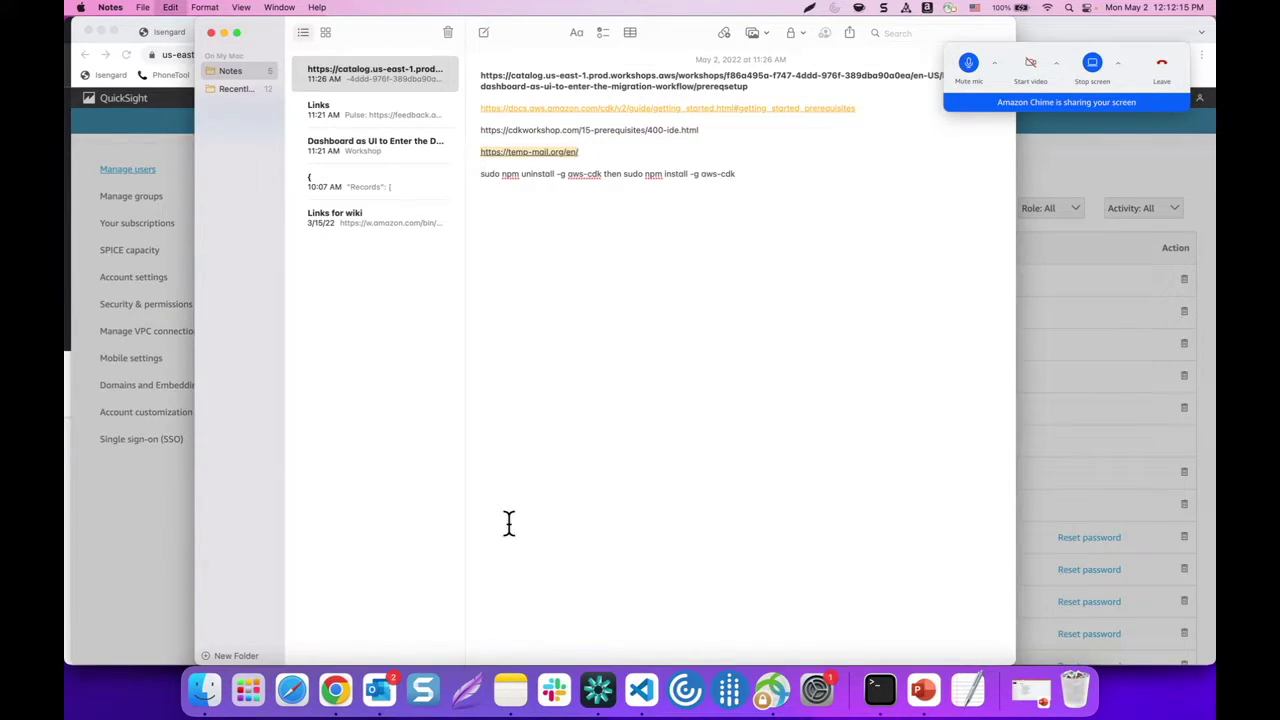
left_click(598, 690)
left_click(161, 627)
key("cmd+v")
key("Return")
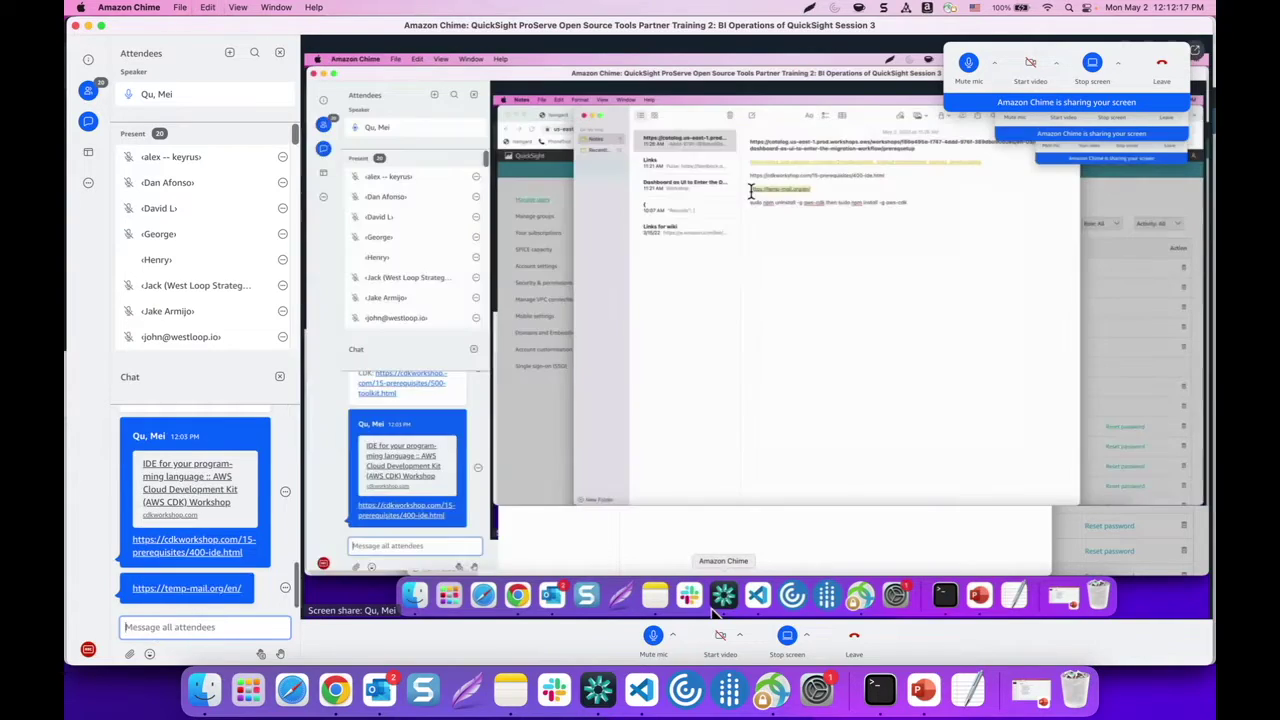
Copy the temporary email address from Temp Mail and return to the QuickSight Admin window
right_click(335, 690)
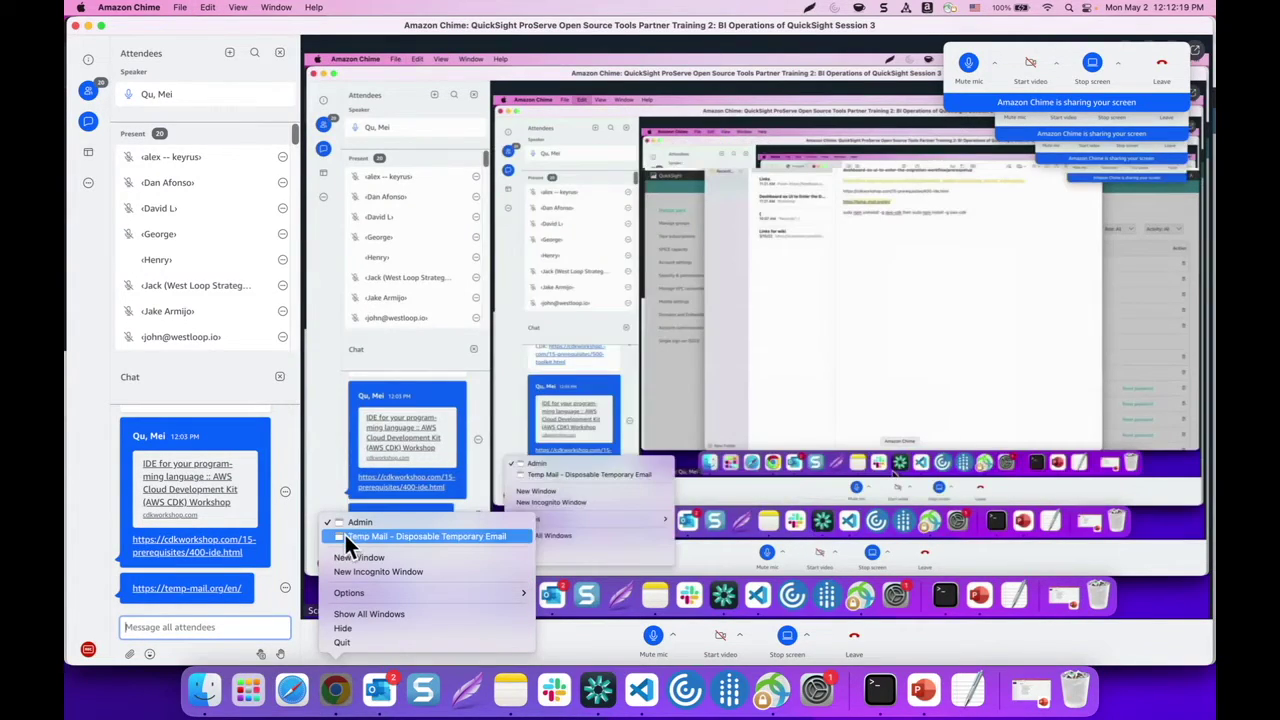
left_click(344, 536)
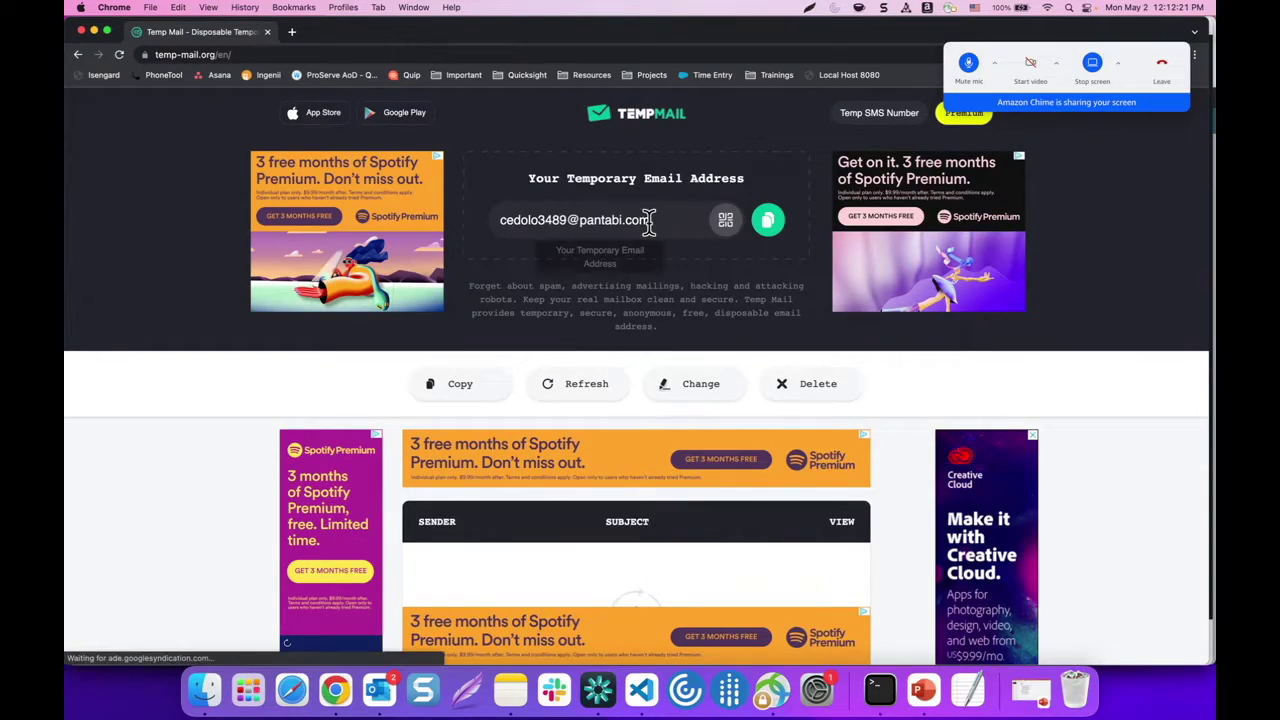
left_click_drag(668, 219, 502, 222)
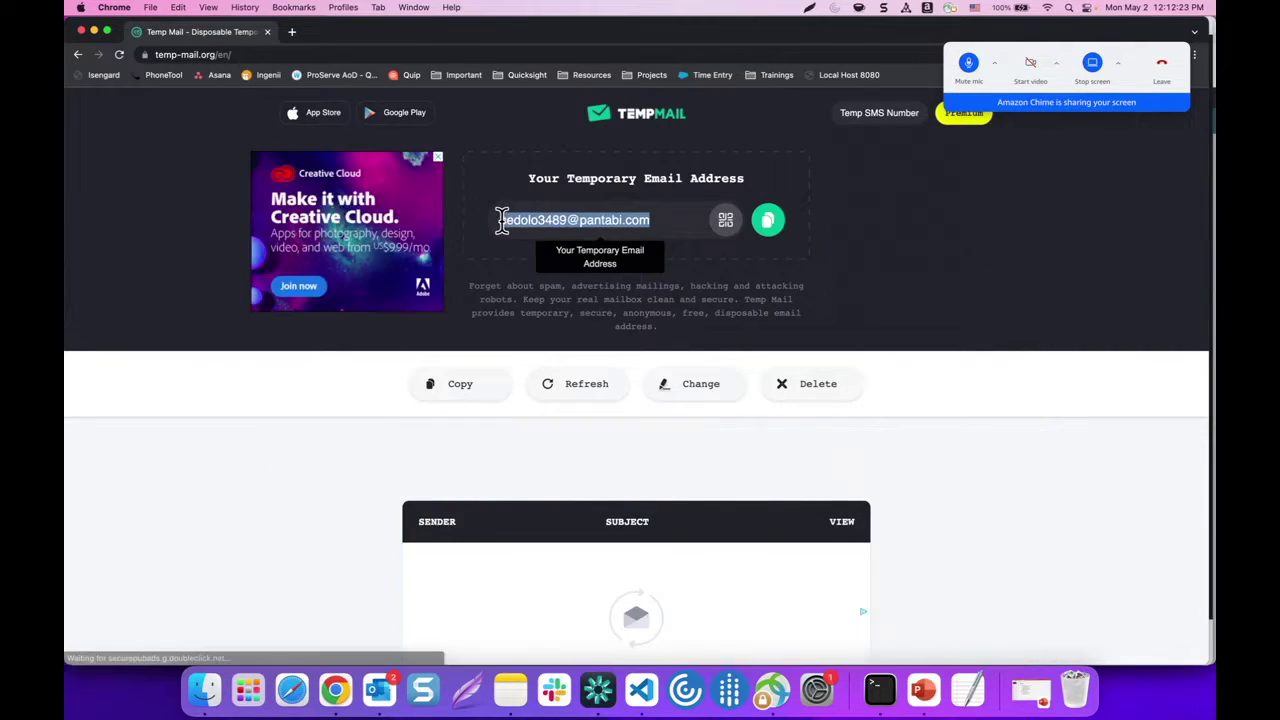
key("cmd+c")
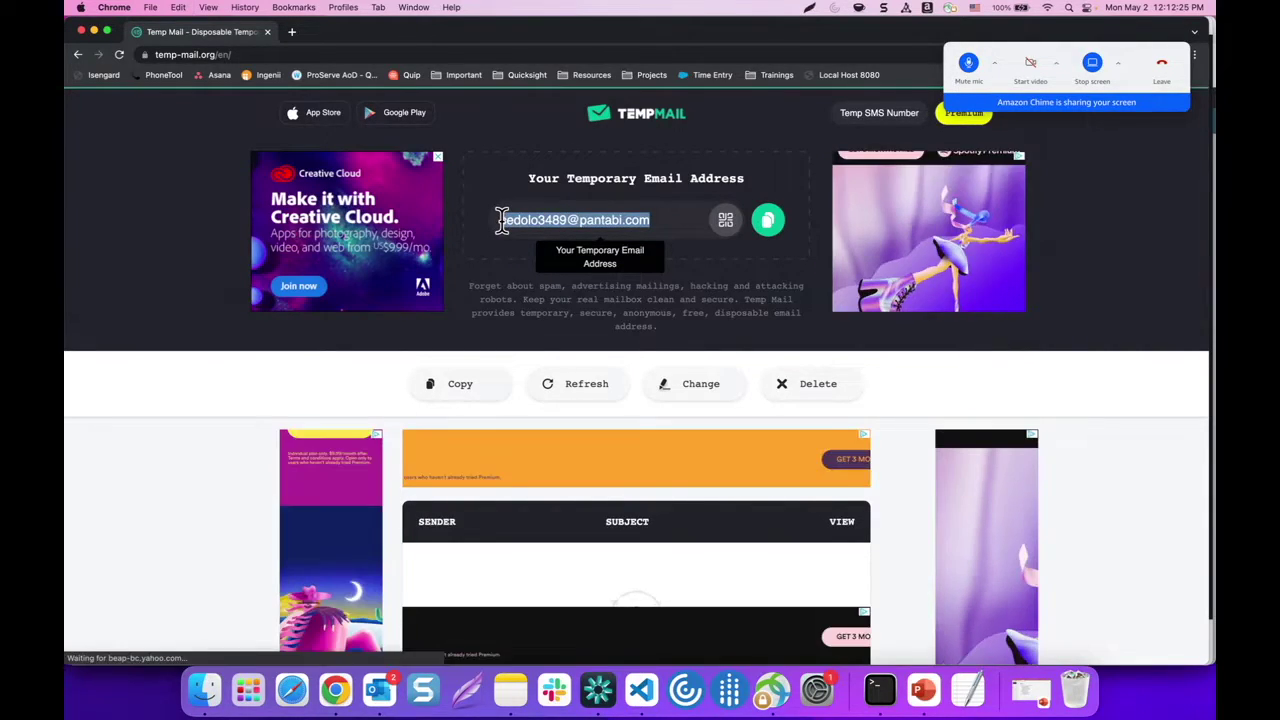
right_click(333, 690)
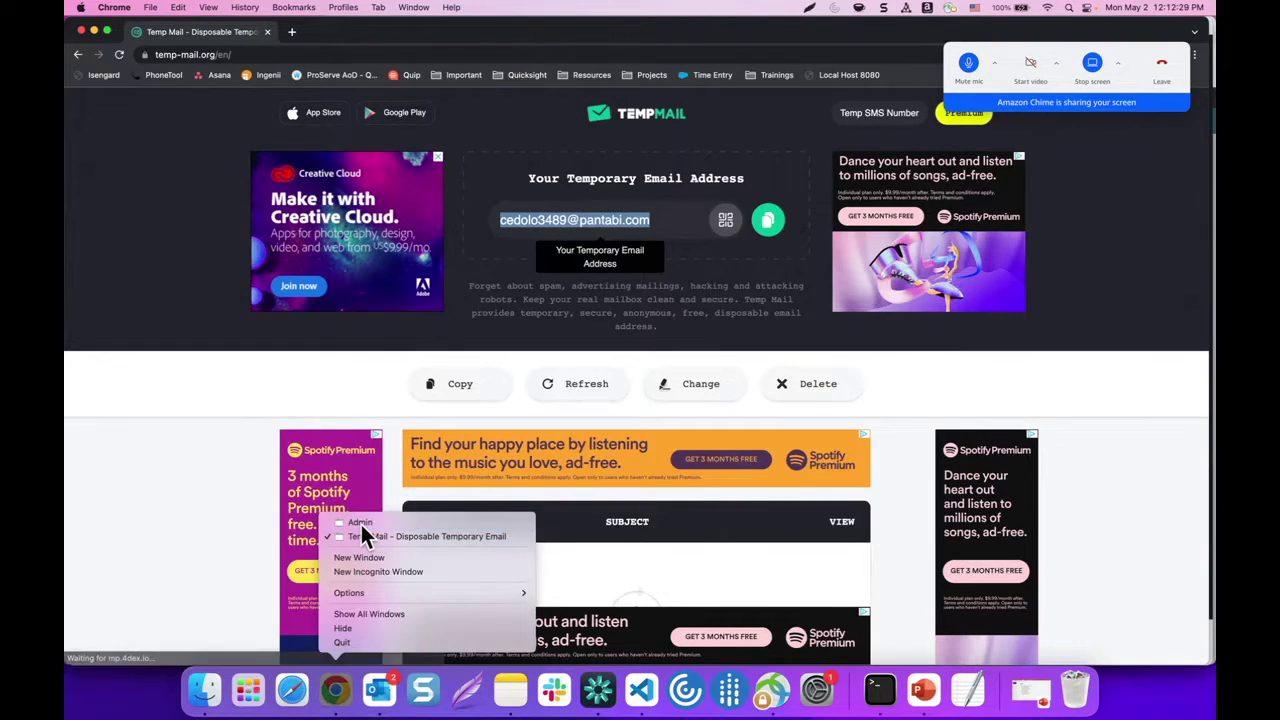
left_click(361, 522)
Invite the user at the pasted temporary address with the ADMIN role and IAM user set to No
key("super+v")
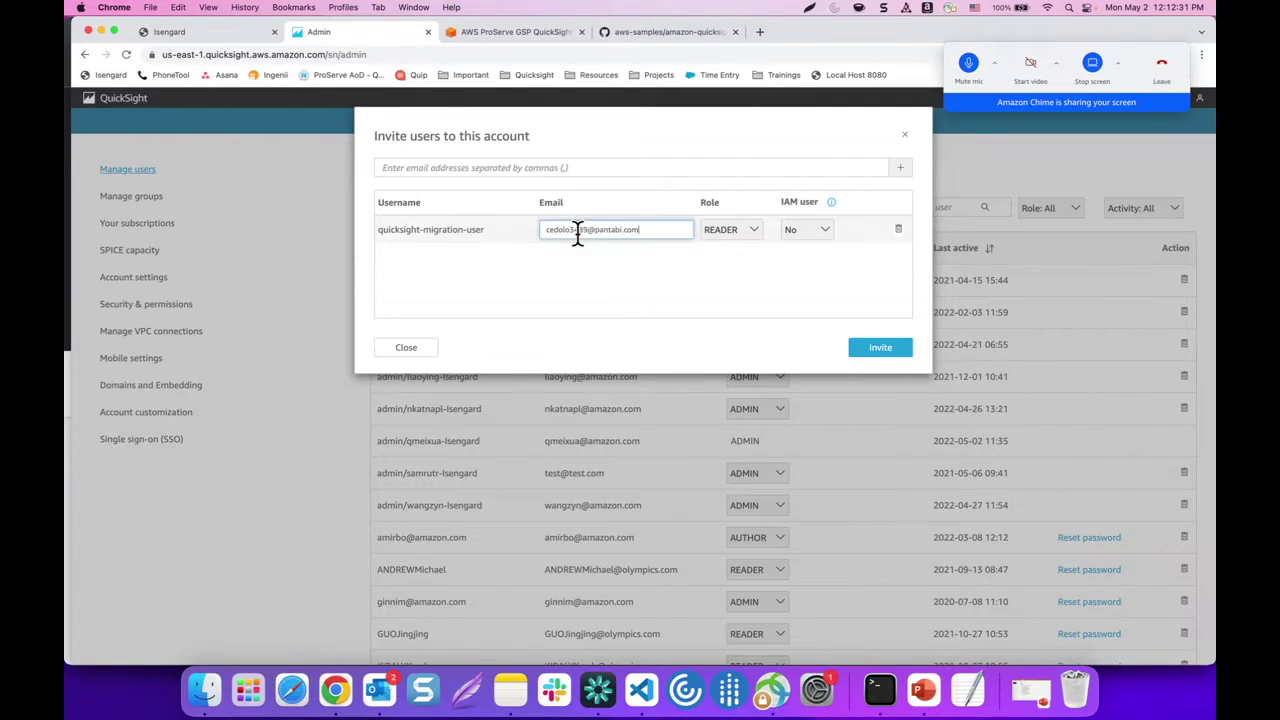
left_click(730, 244)
left_click(724, 262)
left_click(806, 231)
left_click(741, 276)
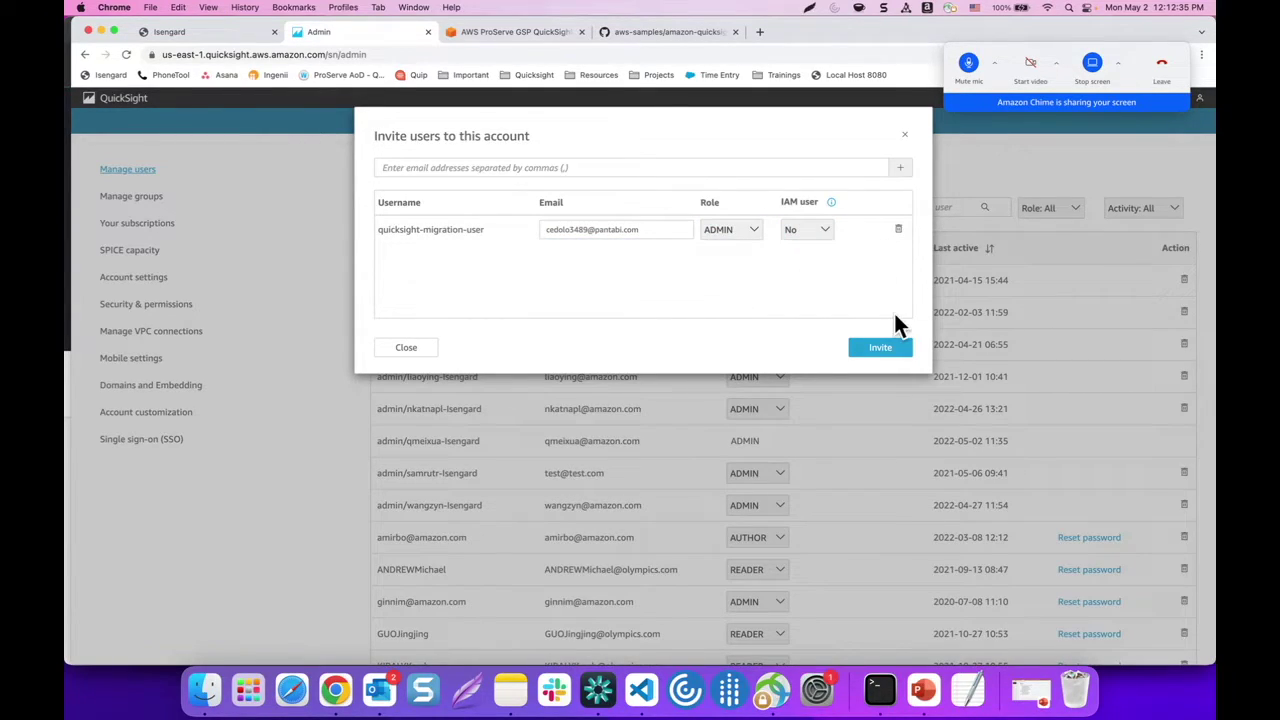
left_click(877, 349)
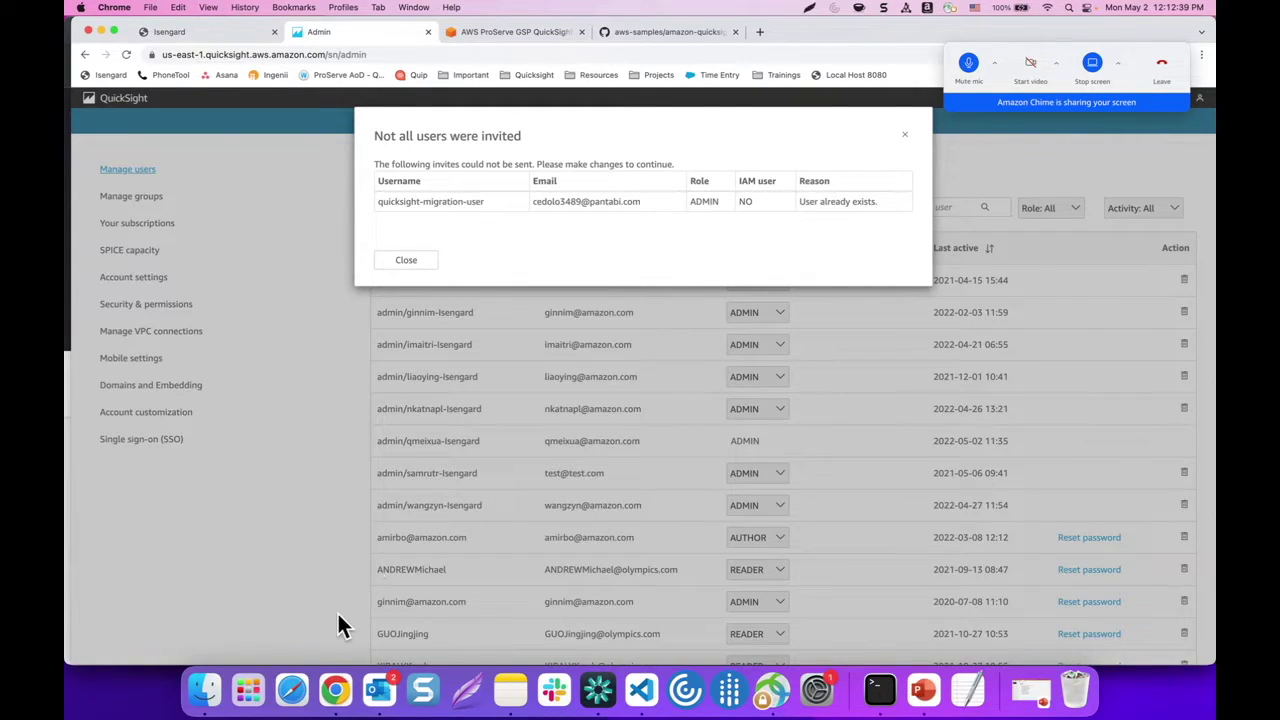
right_click(335, 690)
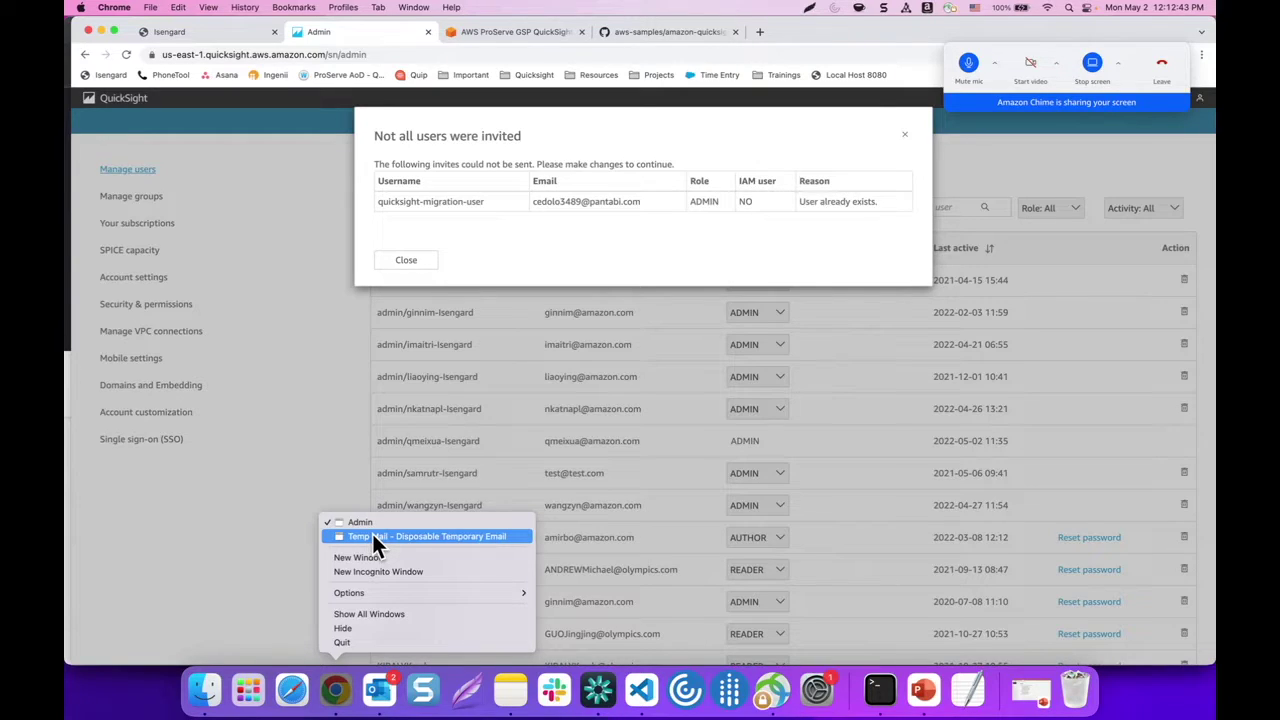
left_click(373, 536)
scroll(583, 400, "down", 3)
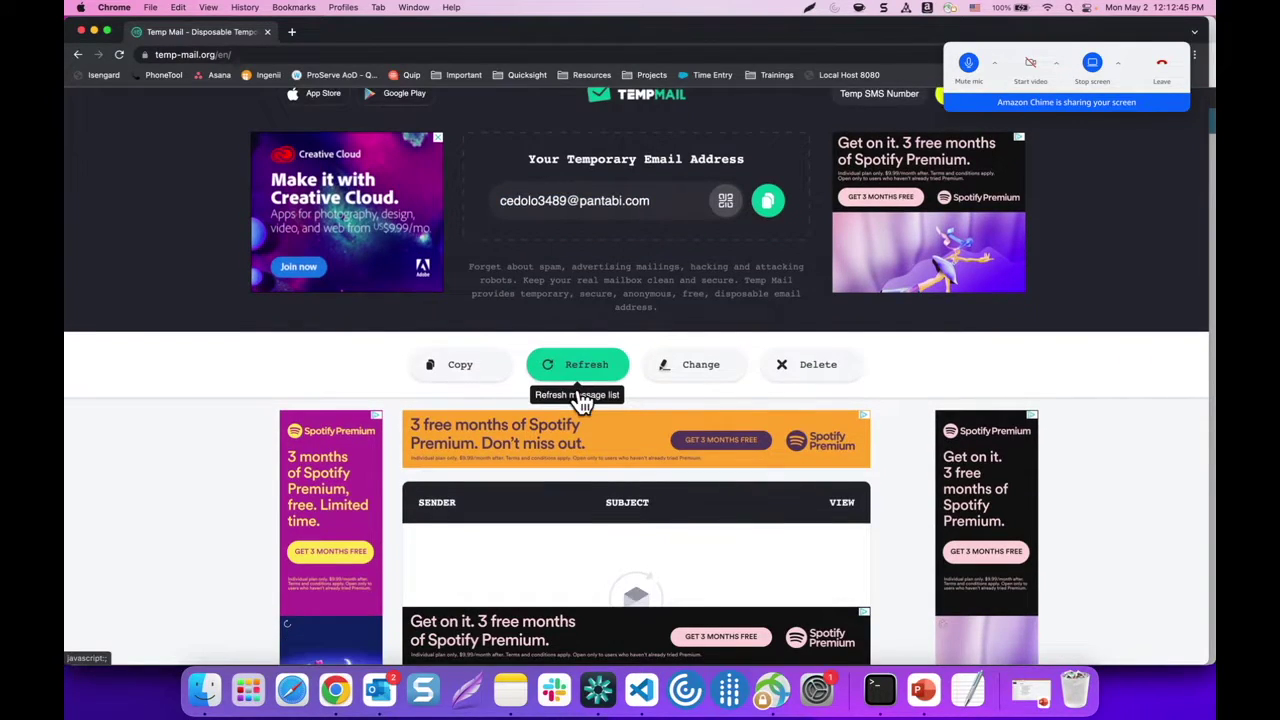
left_click(603, 212)
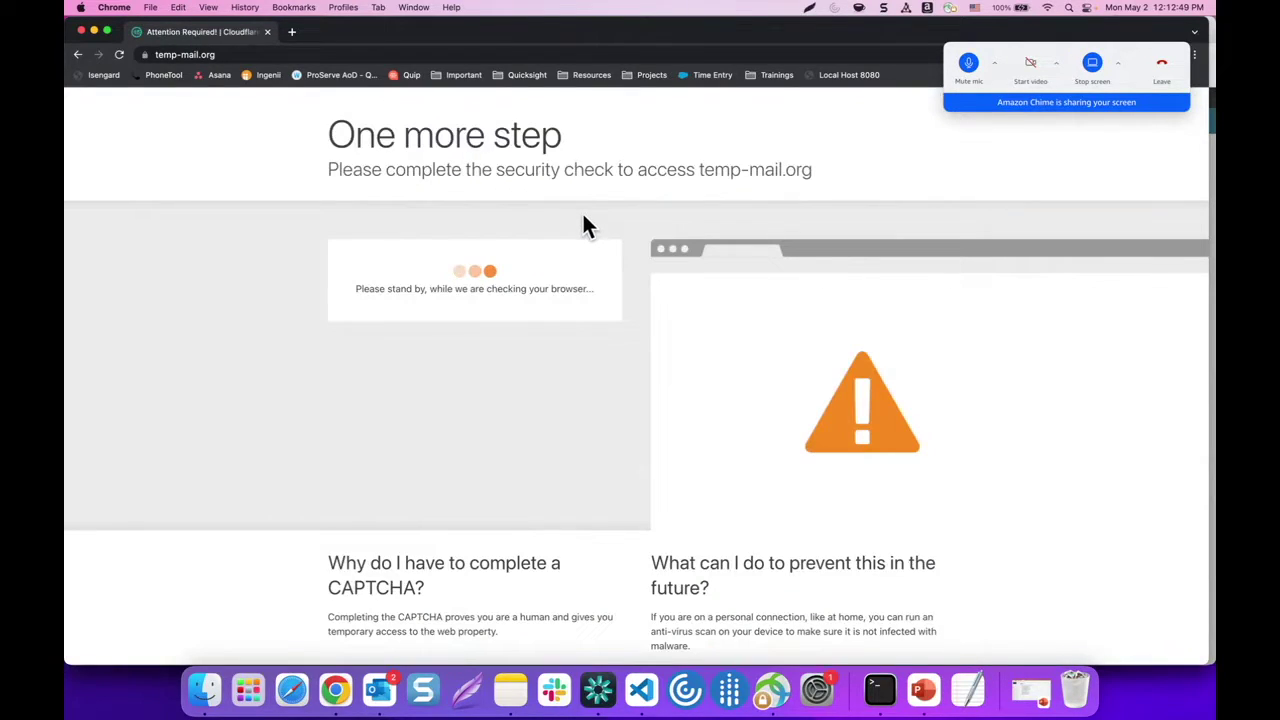
left_click(399, 291)
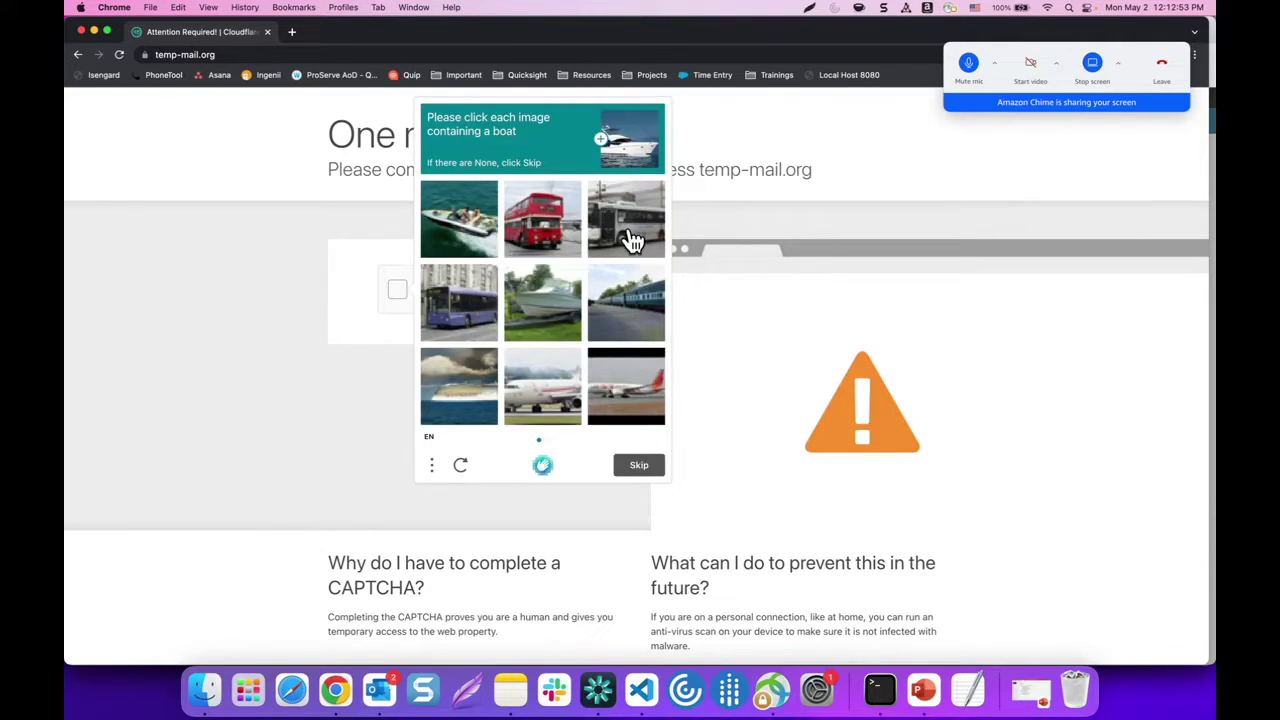
left_click(480, 245)
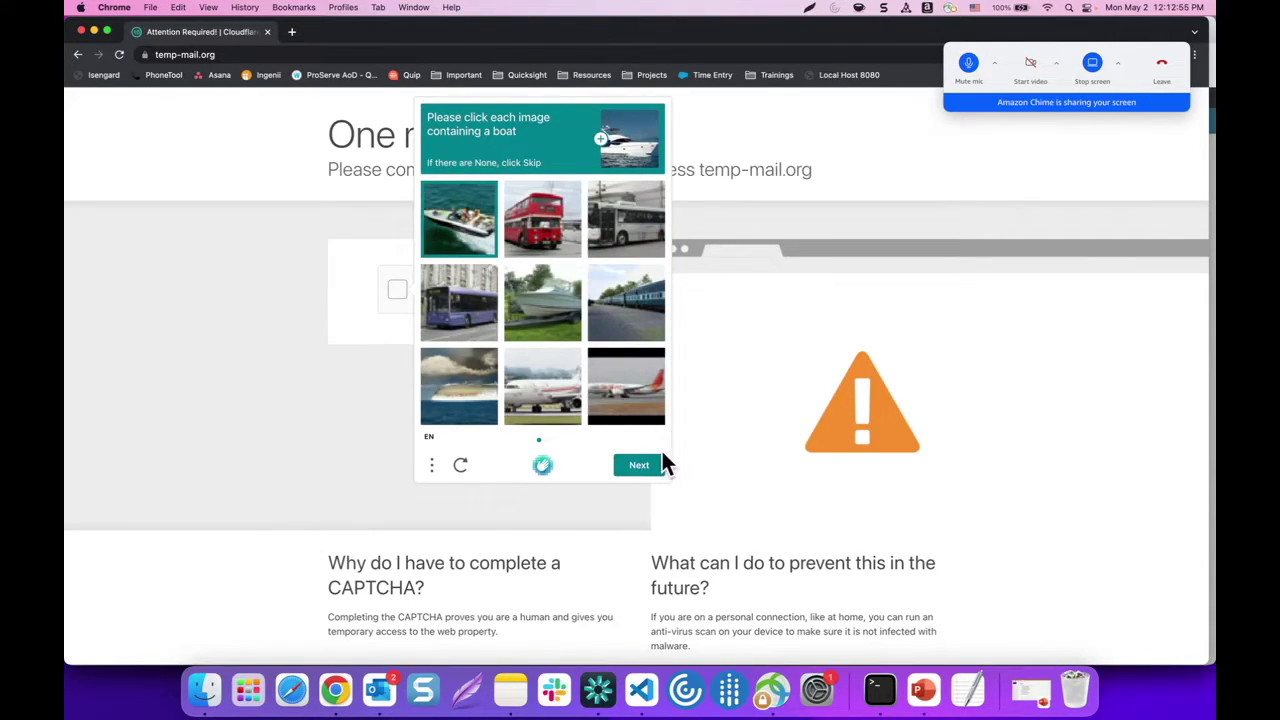
left_click(543, 318)
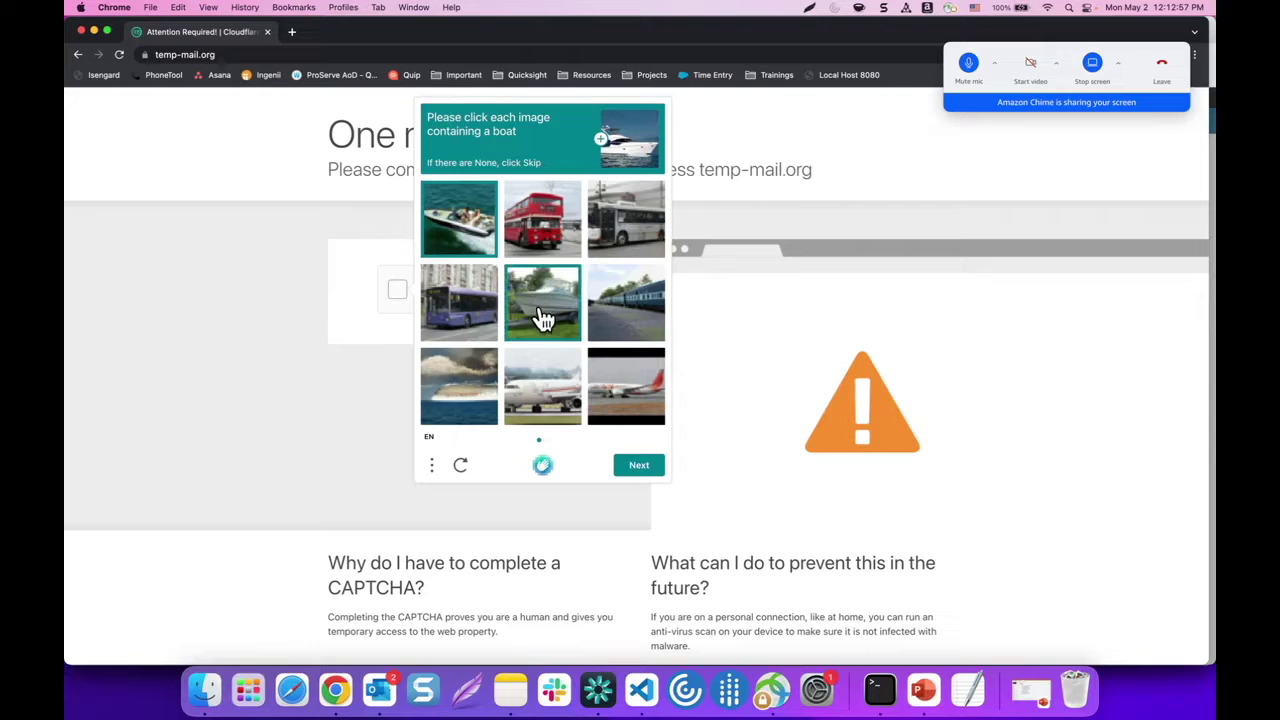
left_click(484, 391)
left_click(636, 467)
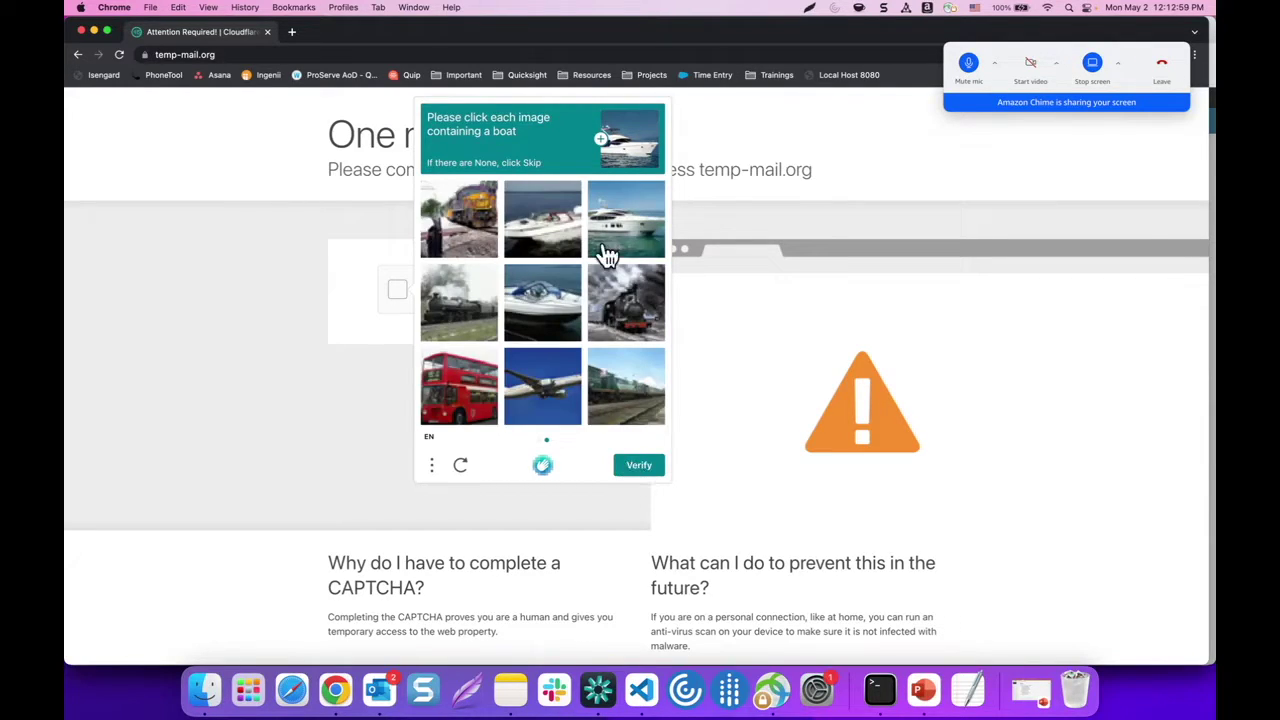
left_click(628, 246)
left_click(563, 222)
left_click(551, 298)
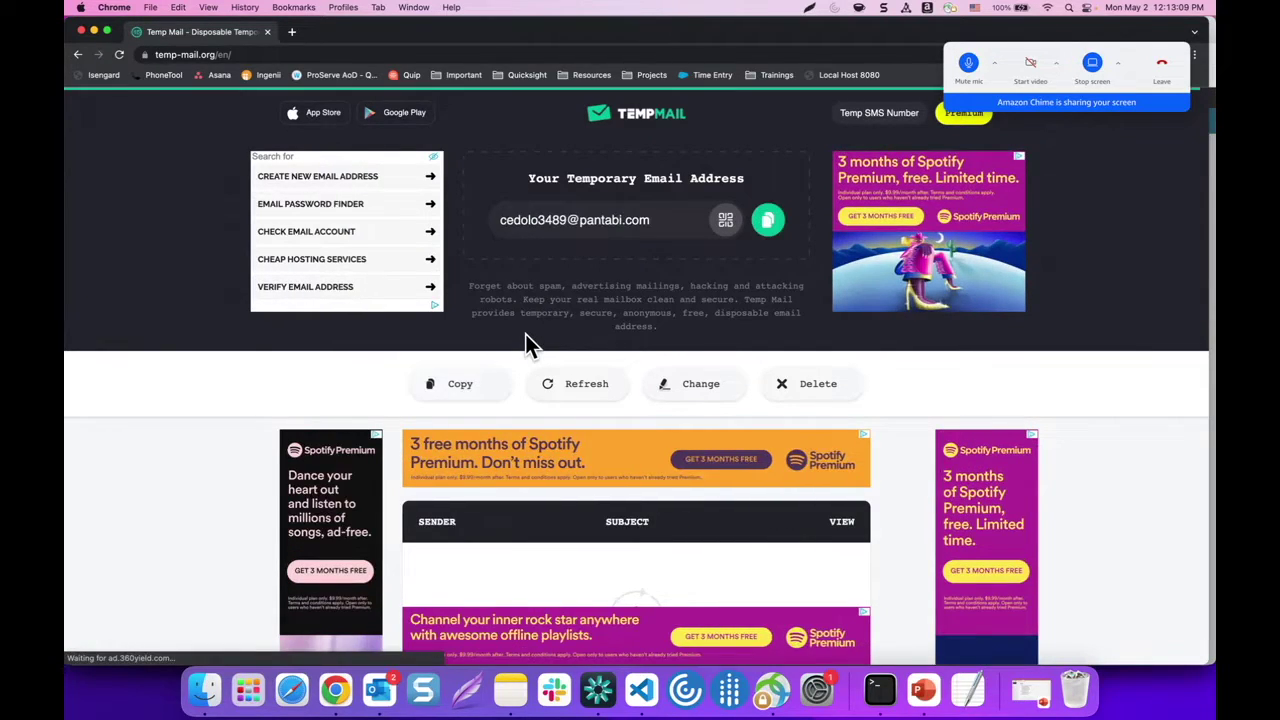
scroll(608, 386, "down", 2)
scroll(611, 375, "down", 2)
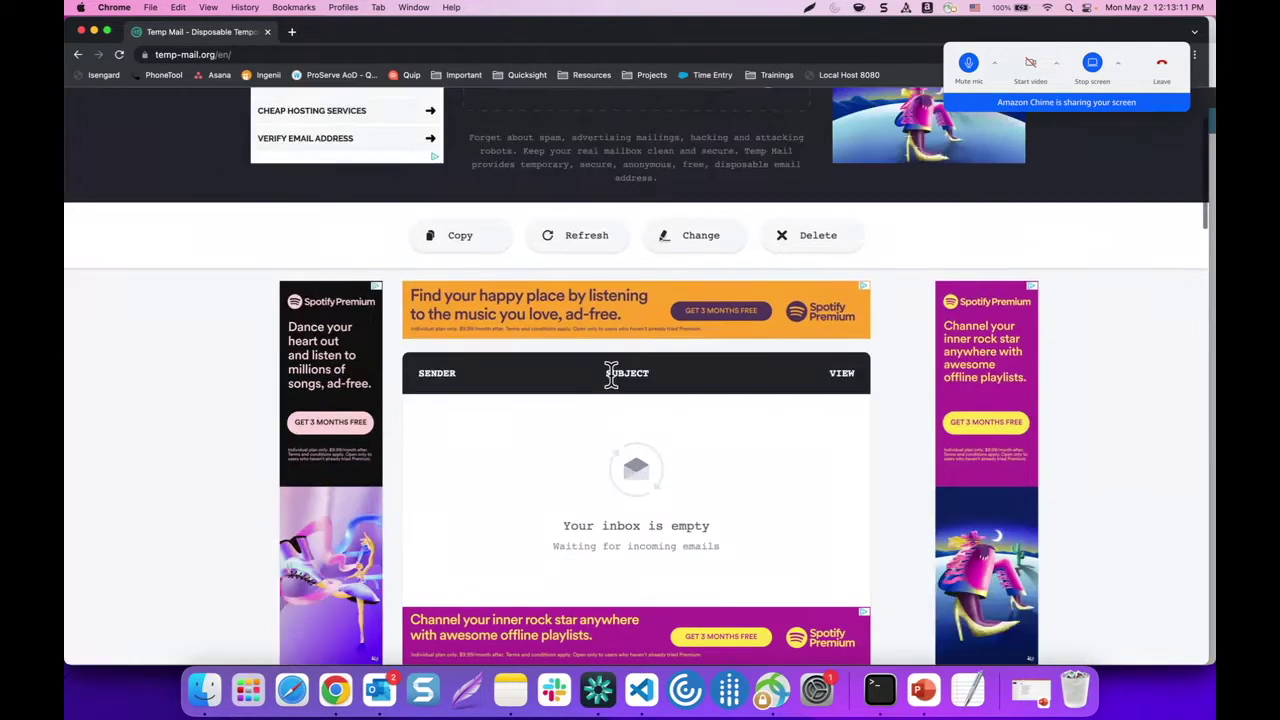
scroll(694, 380, "up", 1)
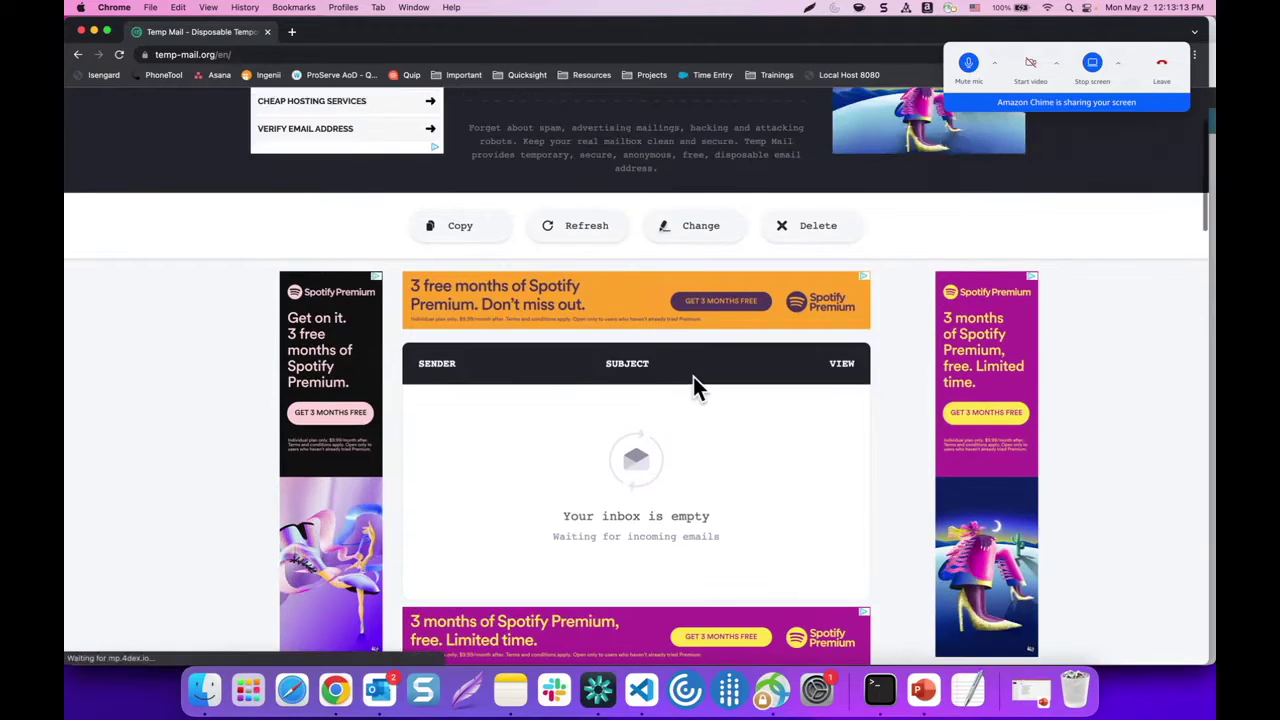
scroll(694, 380, "up", 2)
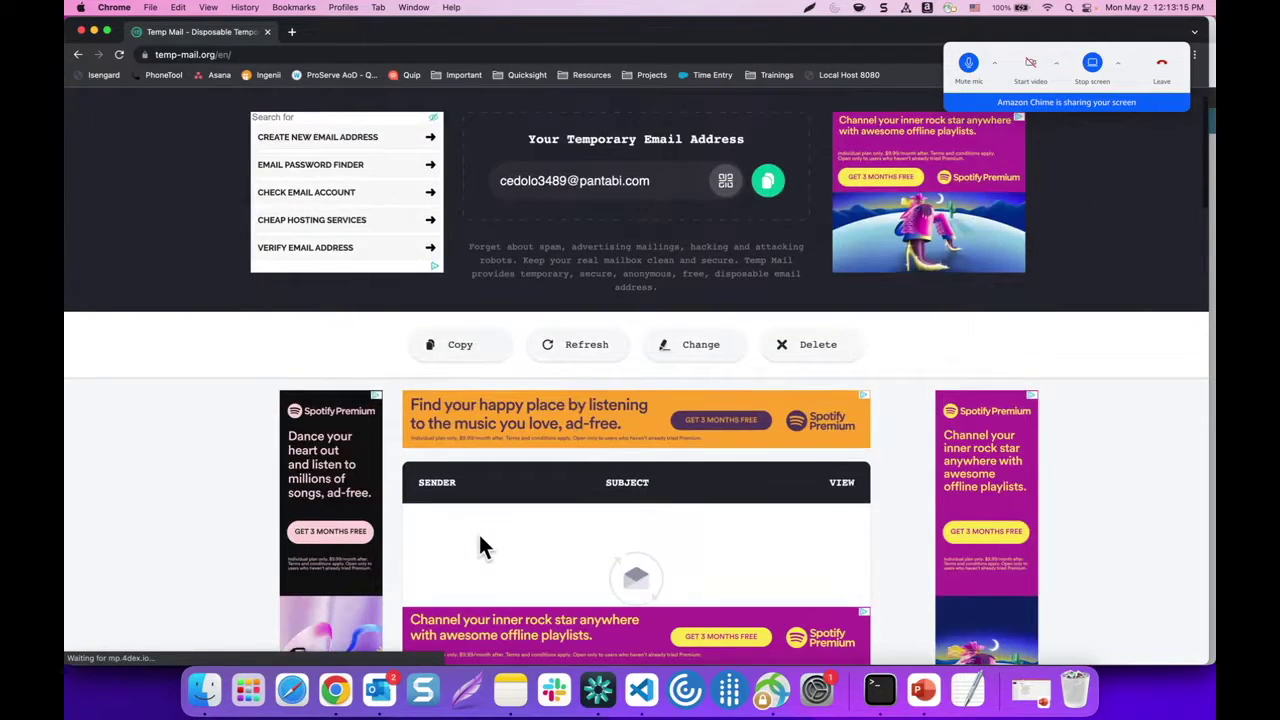
scroll(480, 543, "down", 1)
right_click(337, 688)
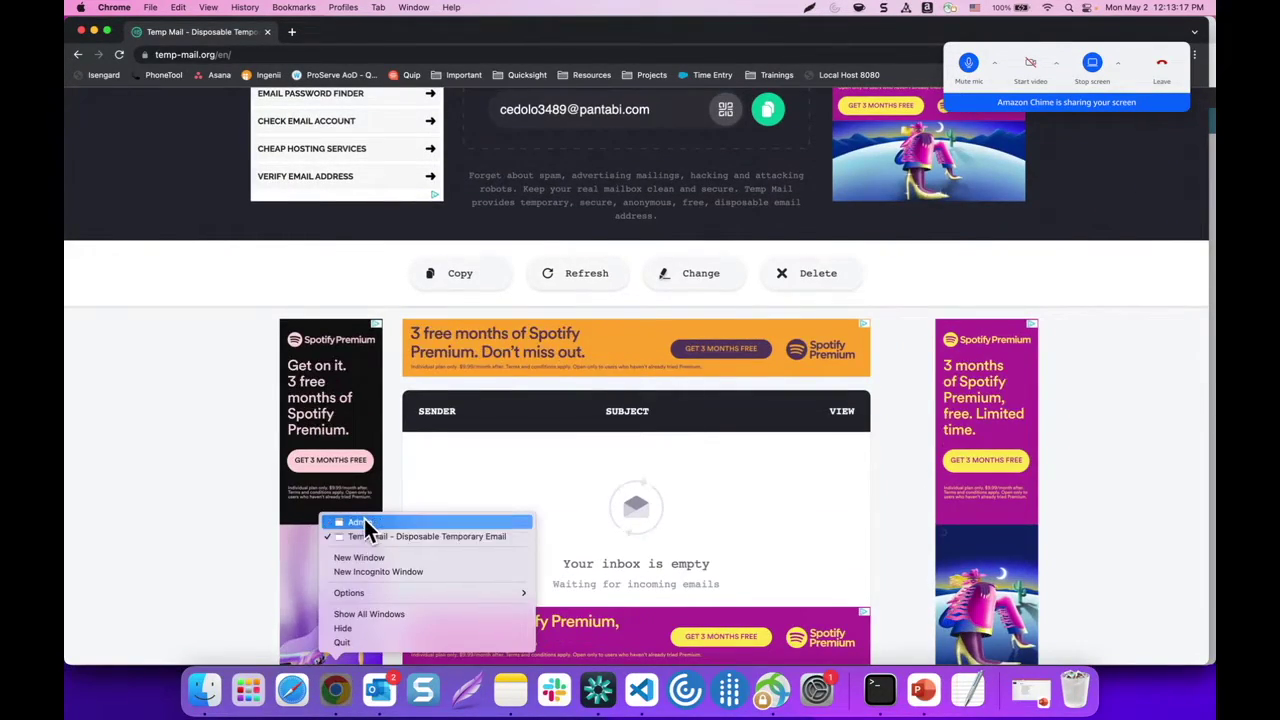
left_click(363, 521)
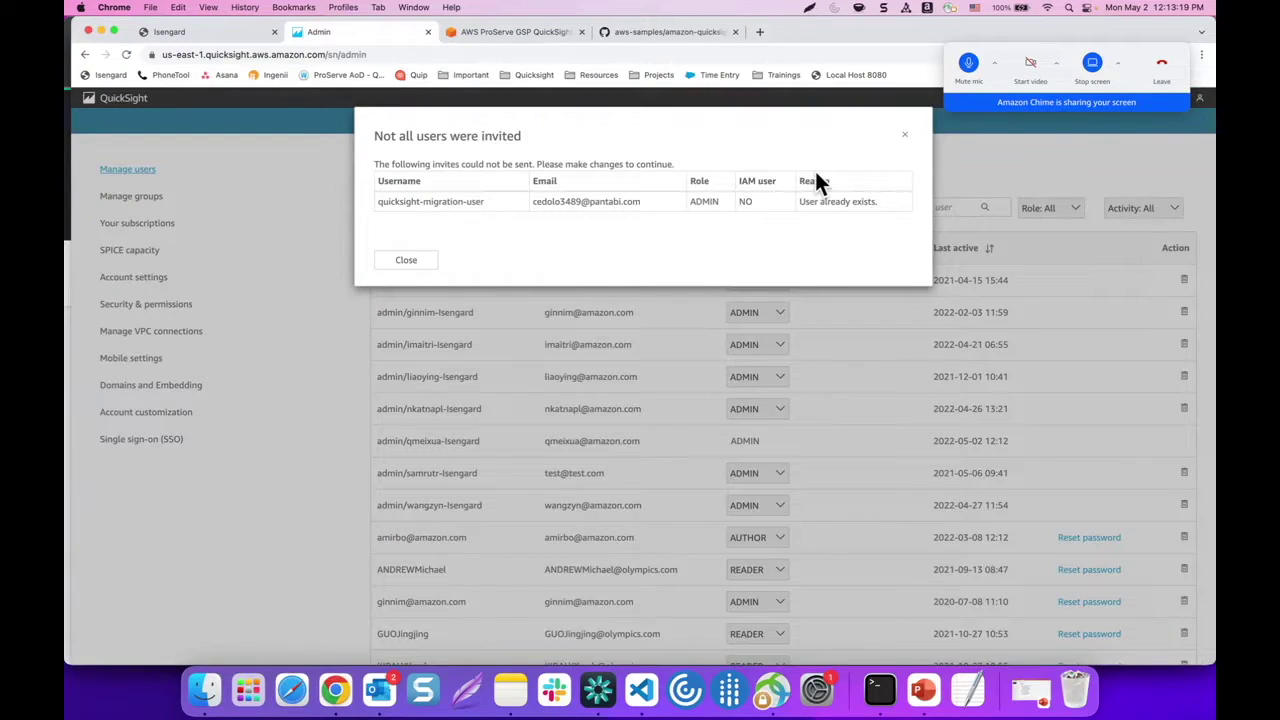
Delete the existing migration user along with all its orphaned resources
left_click(905, 135)
scroll(584, 357, "down", 4)
scroll(583, 354, "down", 3)
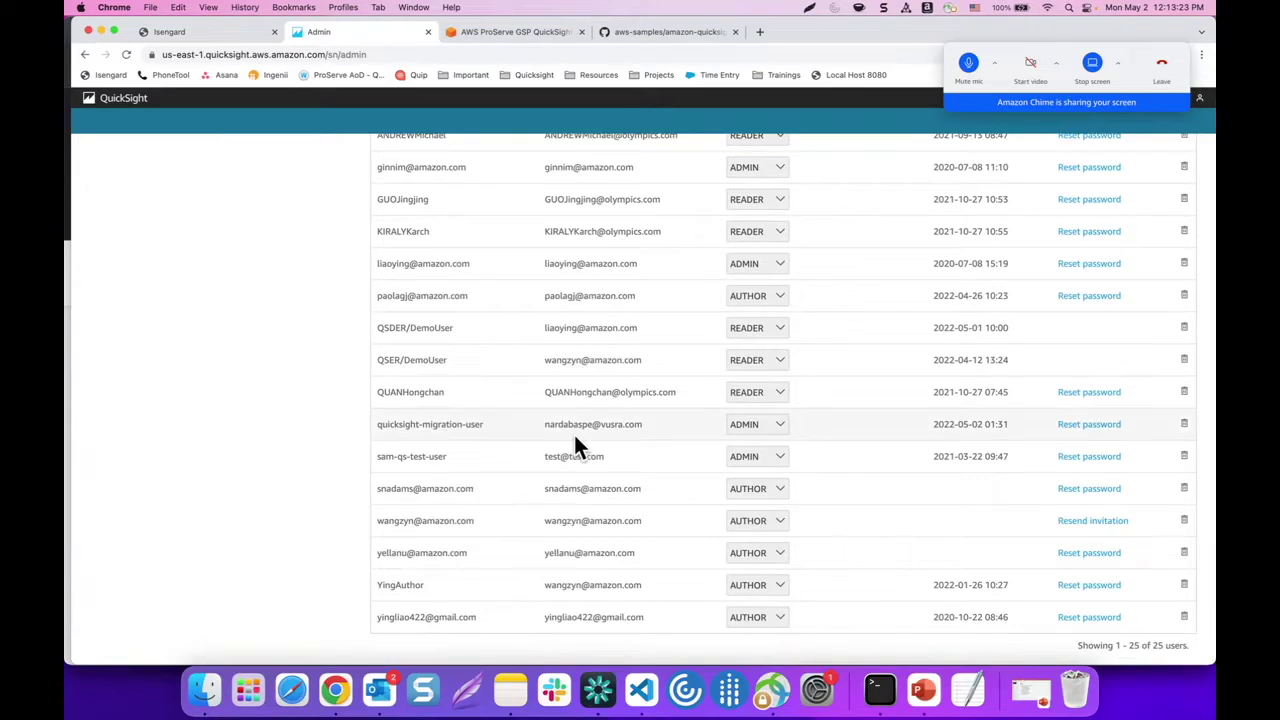
left_click(1184, 424)
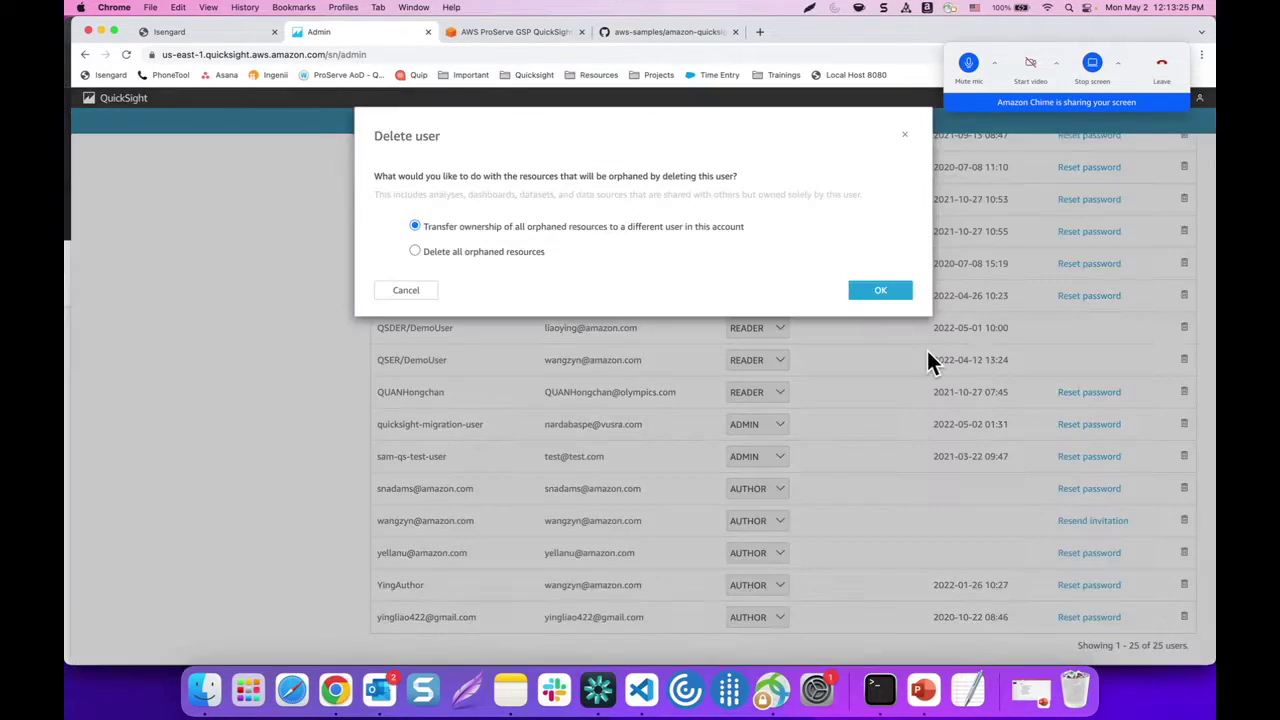
left_click(508, 258)
left_click(872, 296)
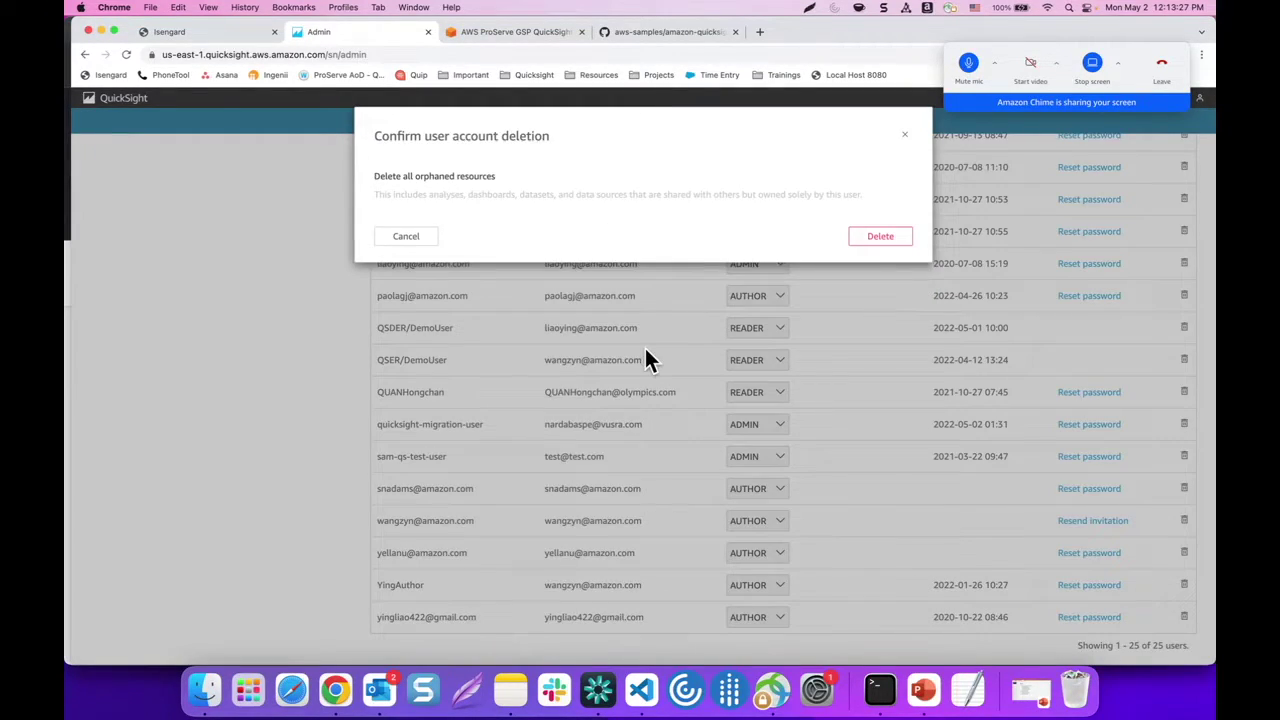
left_click(862, 236)
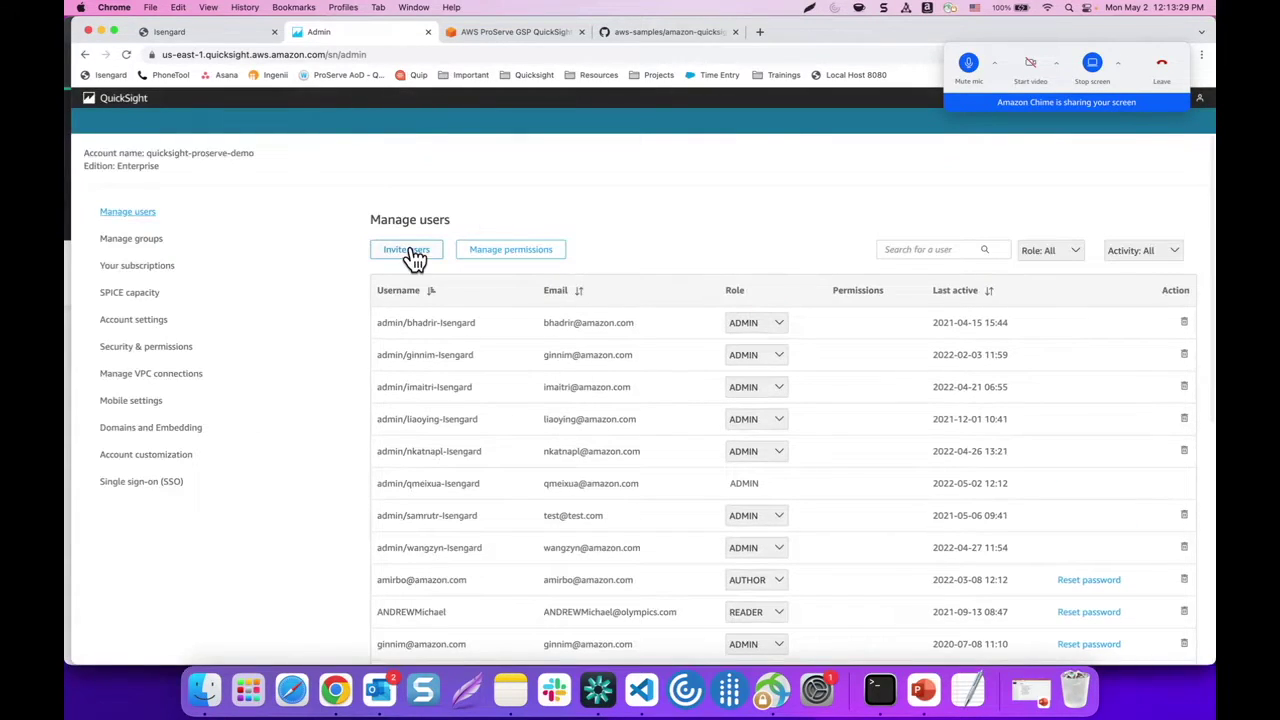
Start a new invite and add the username quicksight-migration-user
left_click(412, 252)
left_click(448, 164)
type("quicksight-mirgation")
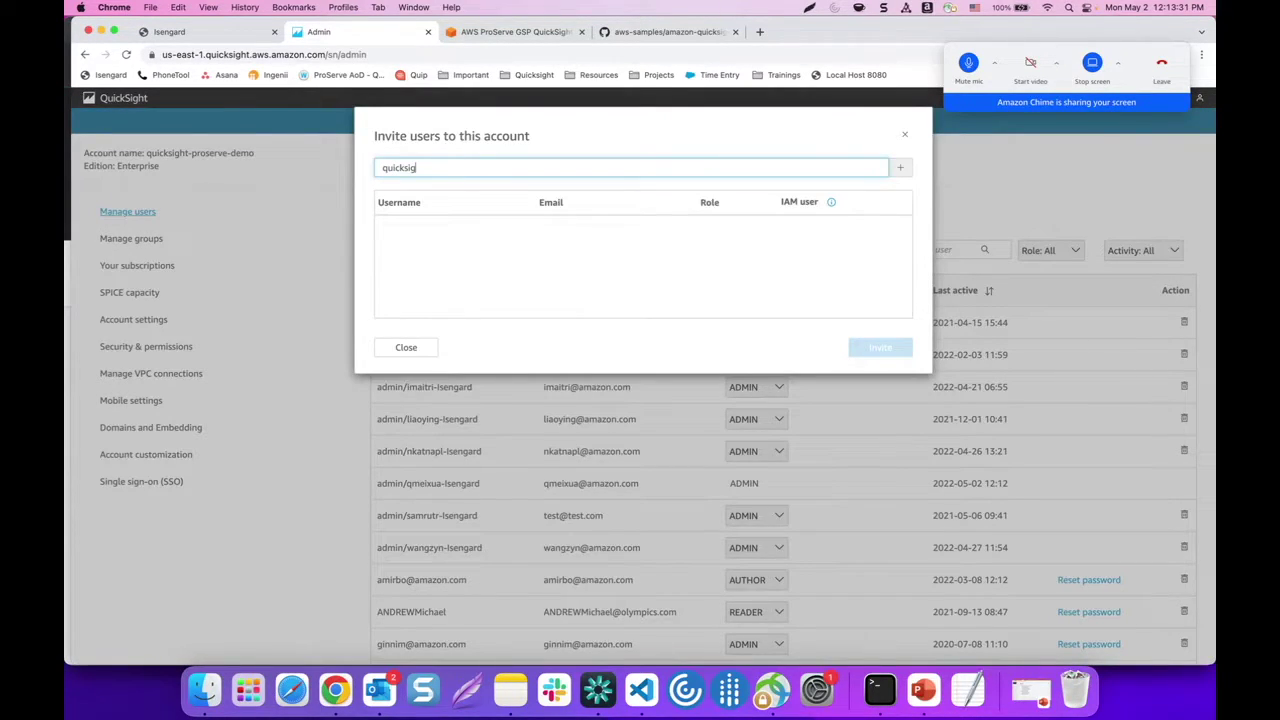
key("BackSpace")
key("BackSpace")
key("BackSpace")
key("BackSpace")
key("BackSpace")
key("BackSpace")
key("BackSpace")
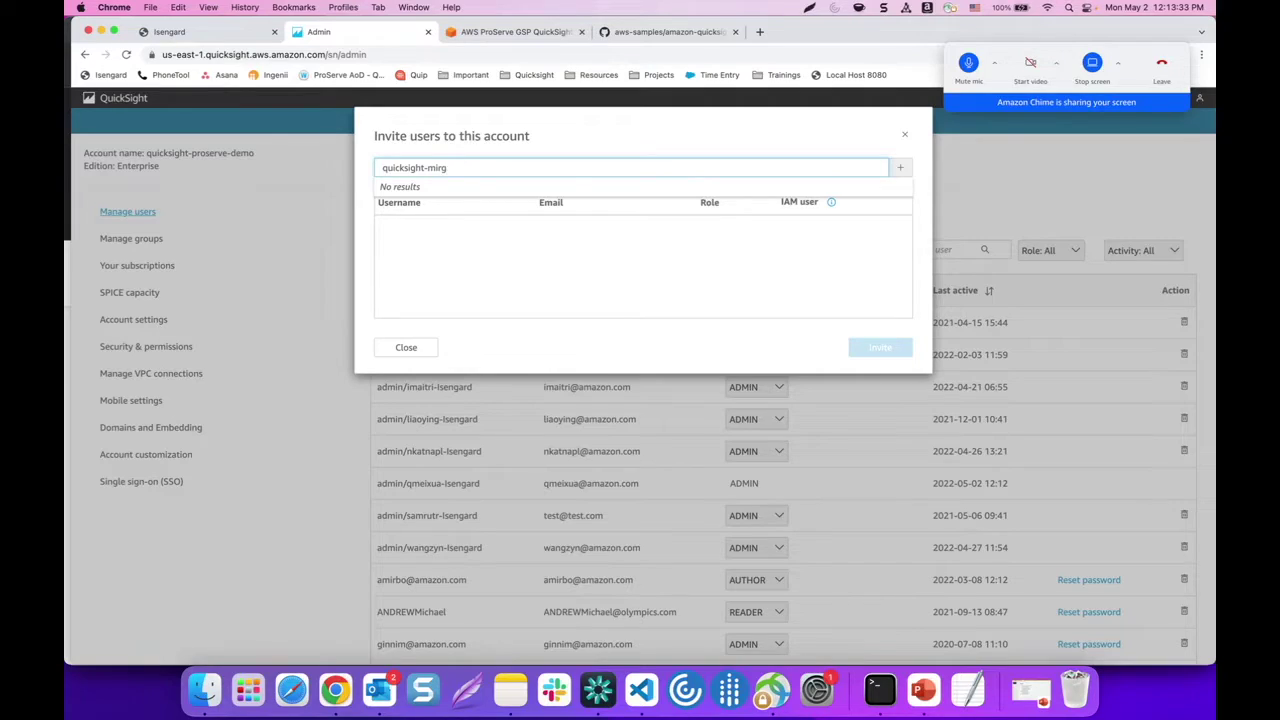
type("gration-user")
key("Return")
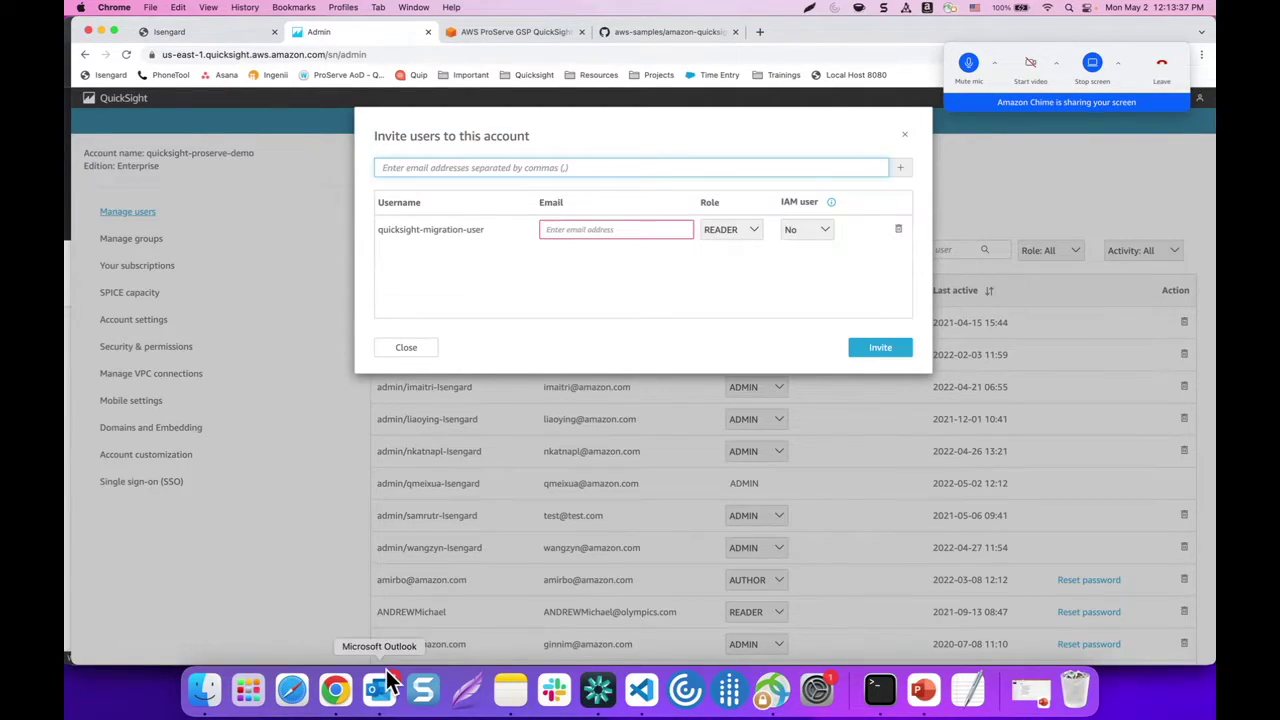
Copy the temporary email address again from the Temp Mail window
right_click(336, 688)
left_click(364, 536)
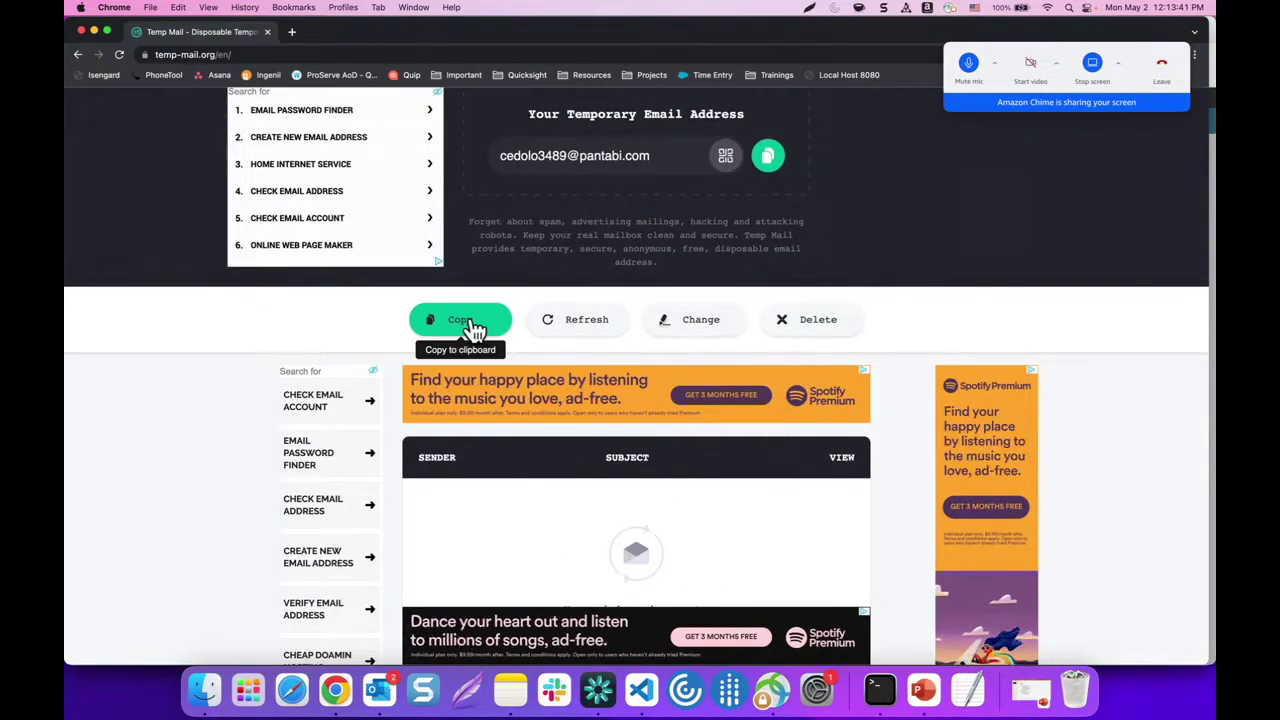
left_click(445, 320)
right_click(350, 700)
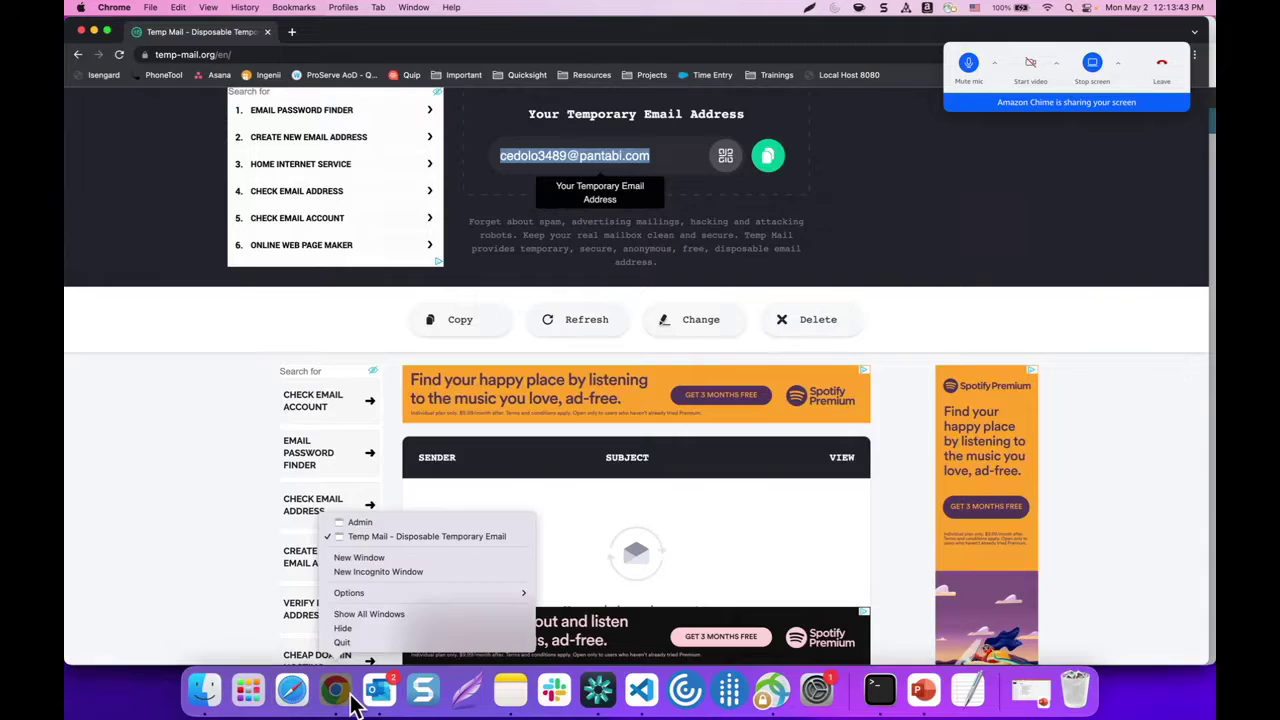
left_click(350, 518)
Paste the temporary email, set the role to ADMIN, and send the invitation
left_click(578, 229)
key("super+v")
left_click(745, 240)
left_click(790, 252)
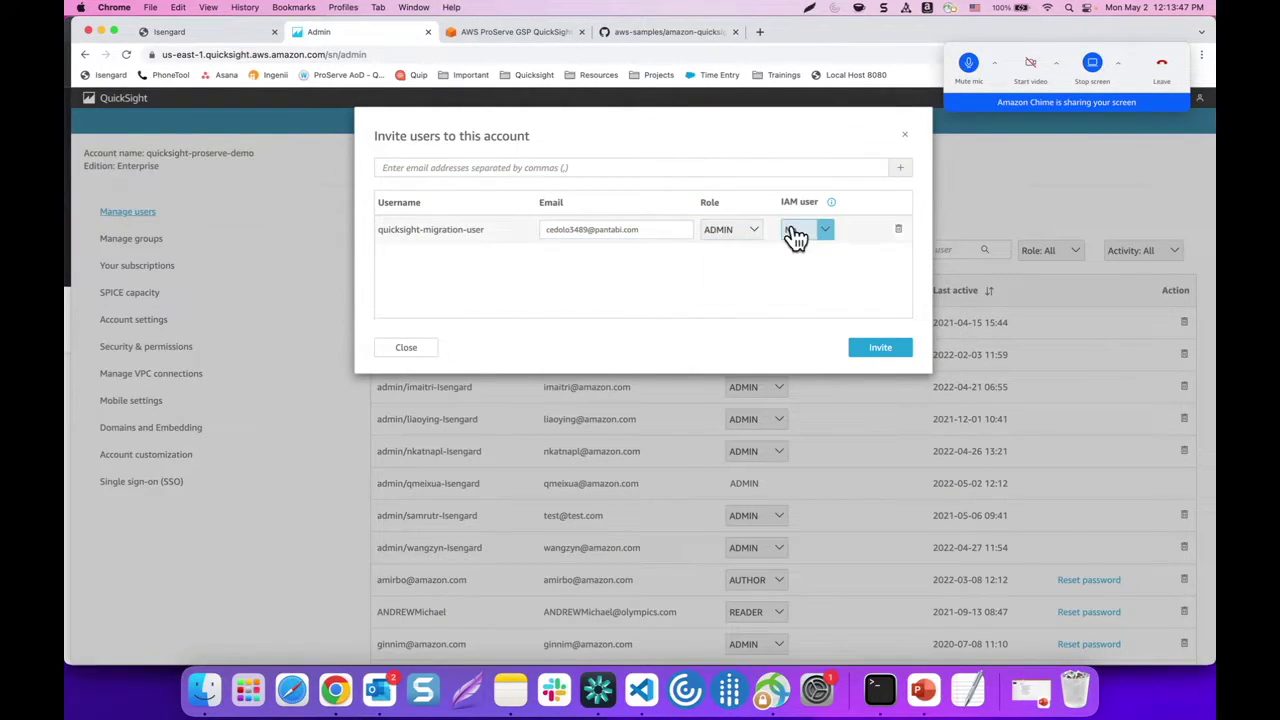
left_click(866, 346)
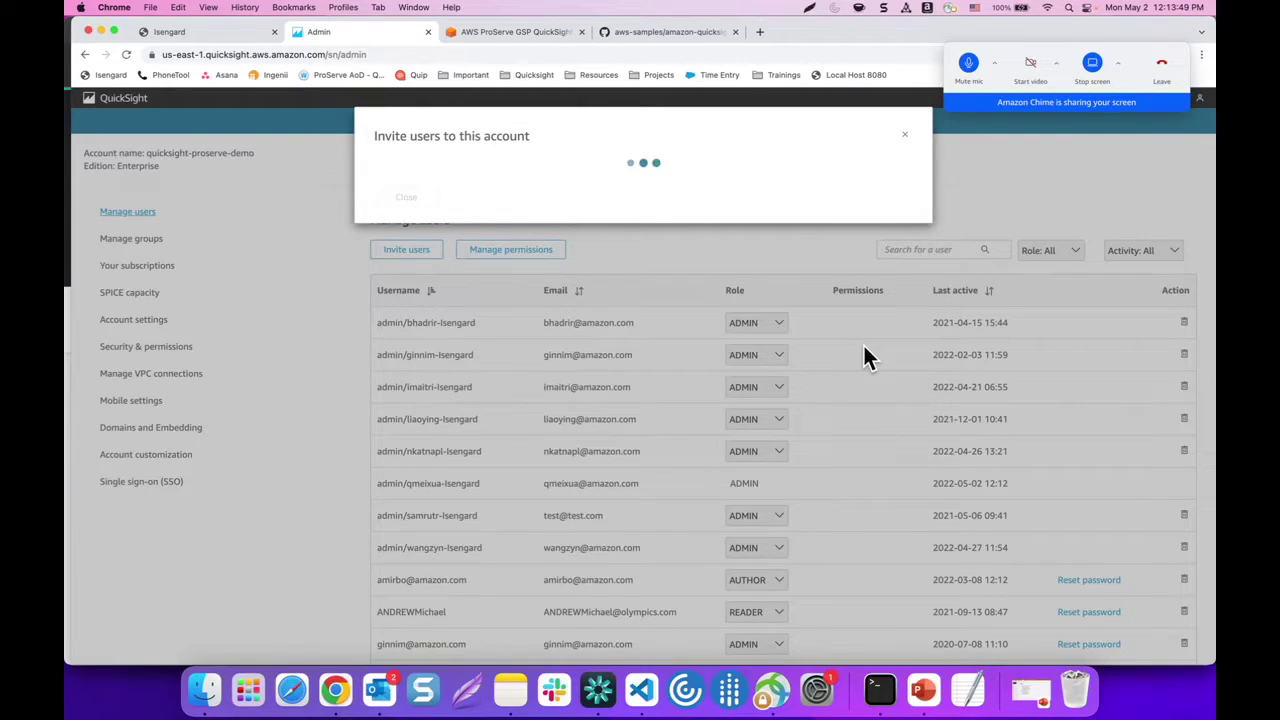
right_click(335, 690)
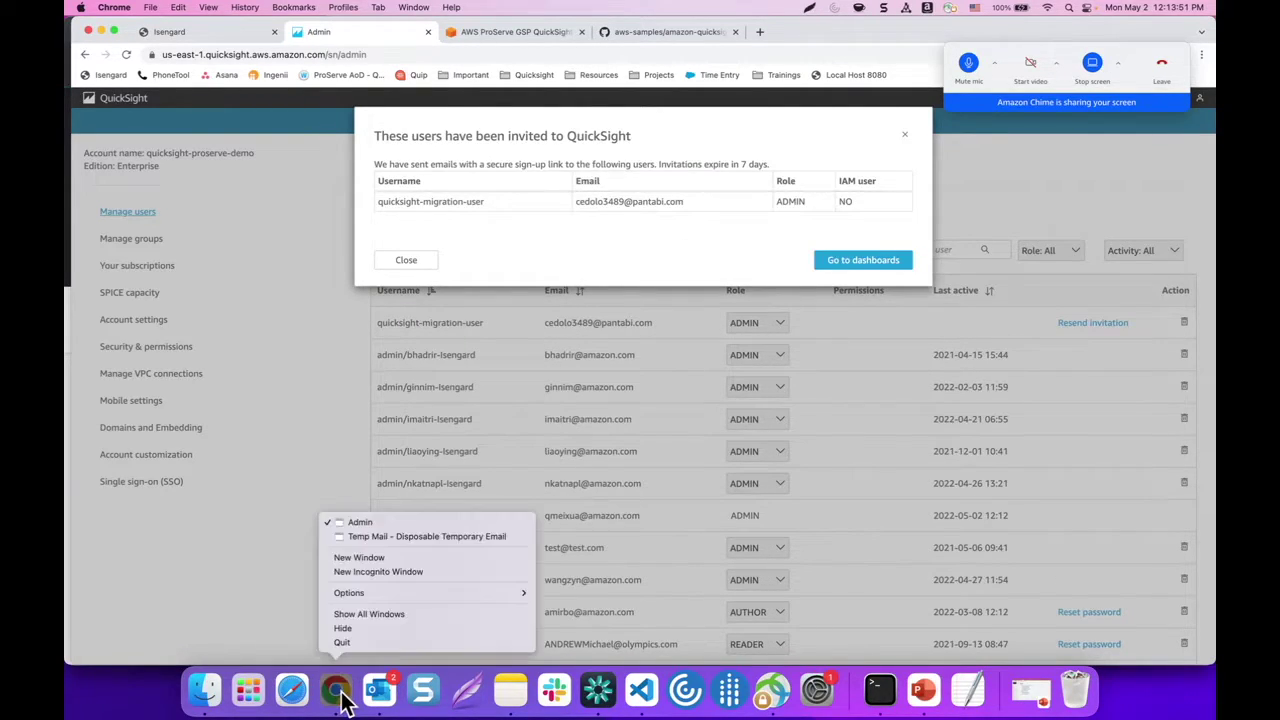
Open the 'Invitation to Join QuickSight' email in Temp Mail and accept the invitation
left_click(360, 539)
scroll(566, 496, "down", 3)
scroll(566, 497, "down", 1)
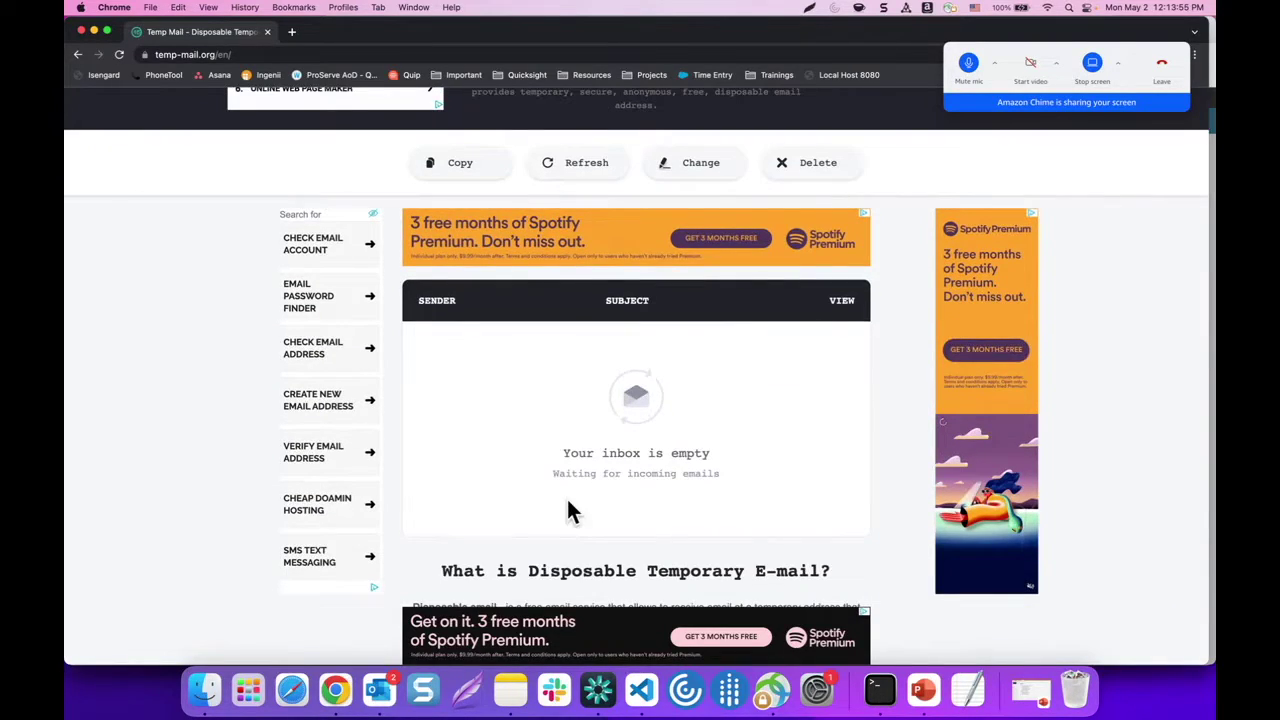
scroll(566, 496, "up", 2)
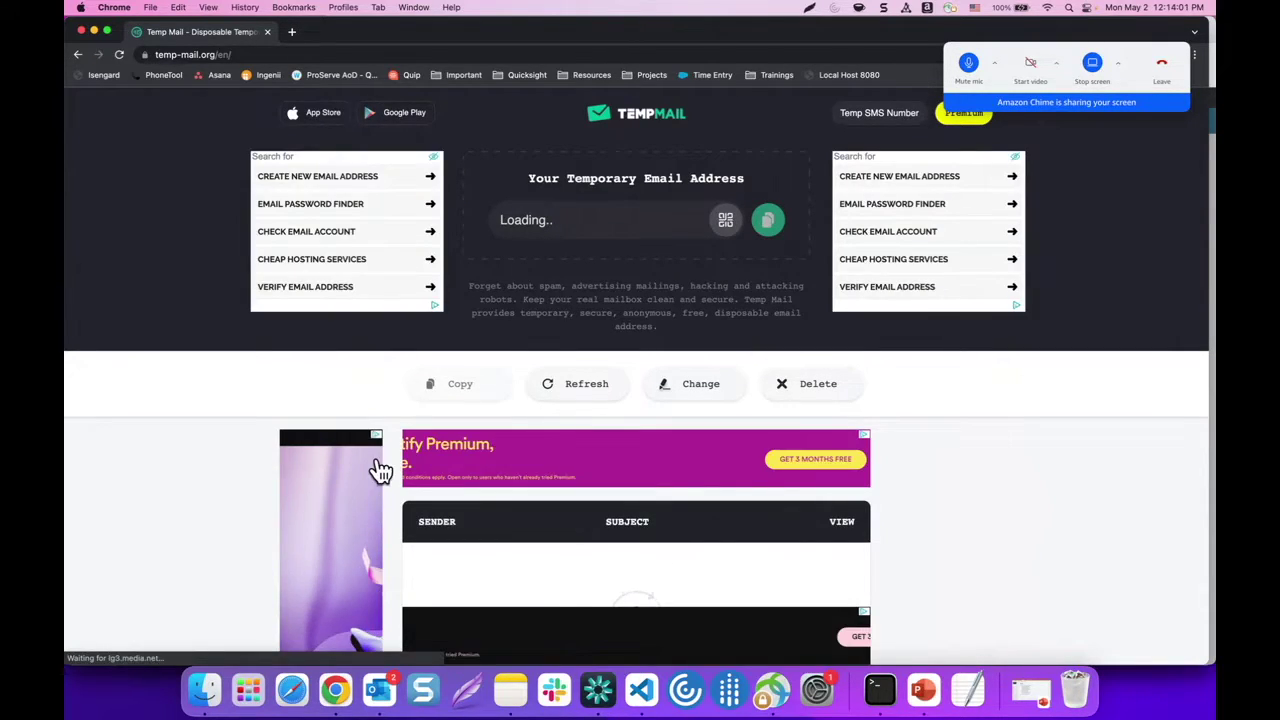
scroll(374, 466, "down", 2)
scroll(381, 470, "down", 2)
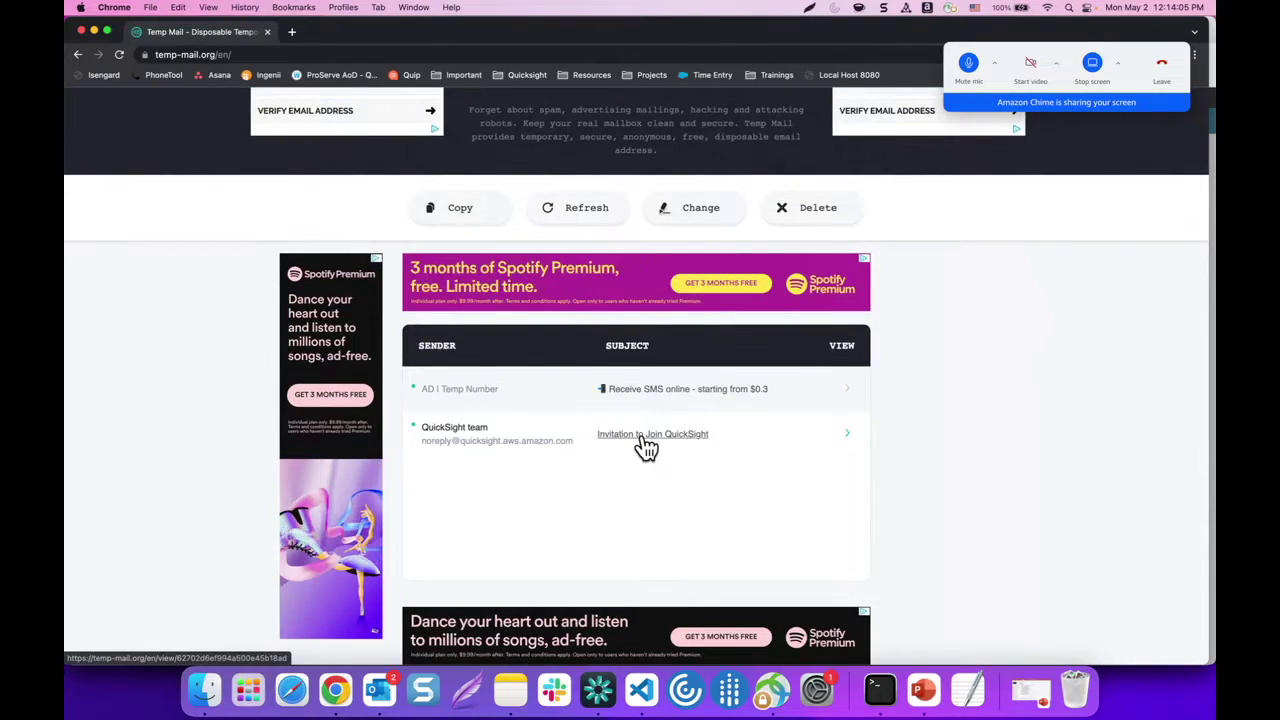
left_click(645, 447)
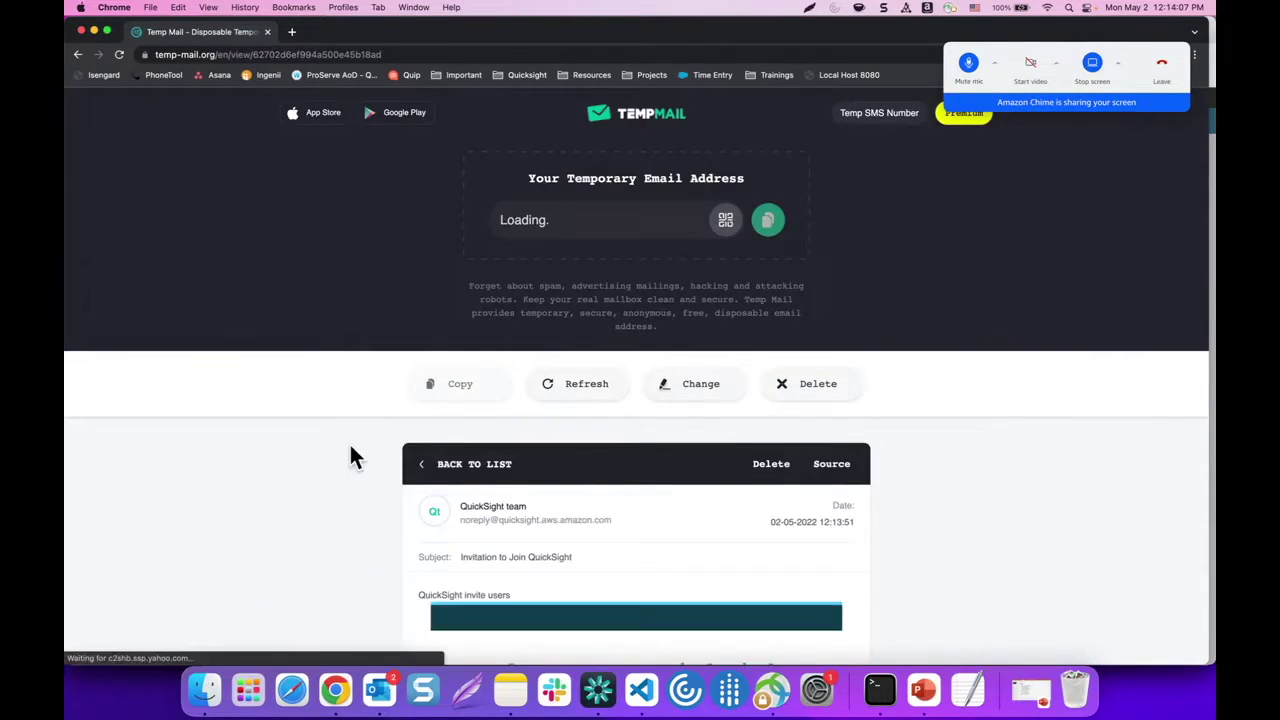
scroll(349, 442, "down", 5)
left_click(638, 586)
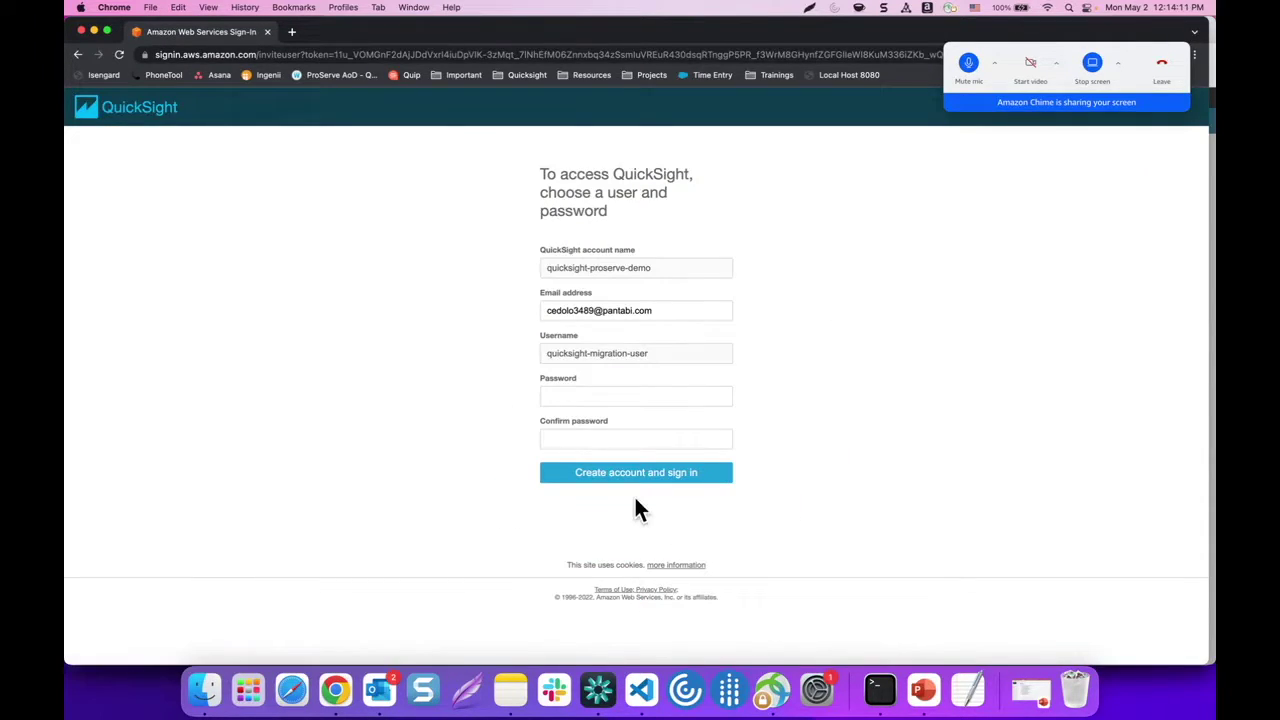
Set and confirm a password for the new account, create it, and continue to sign-in
left_click(593, 396)
type("••••")
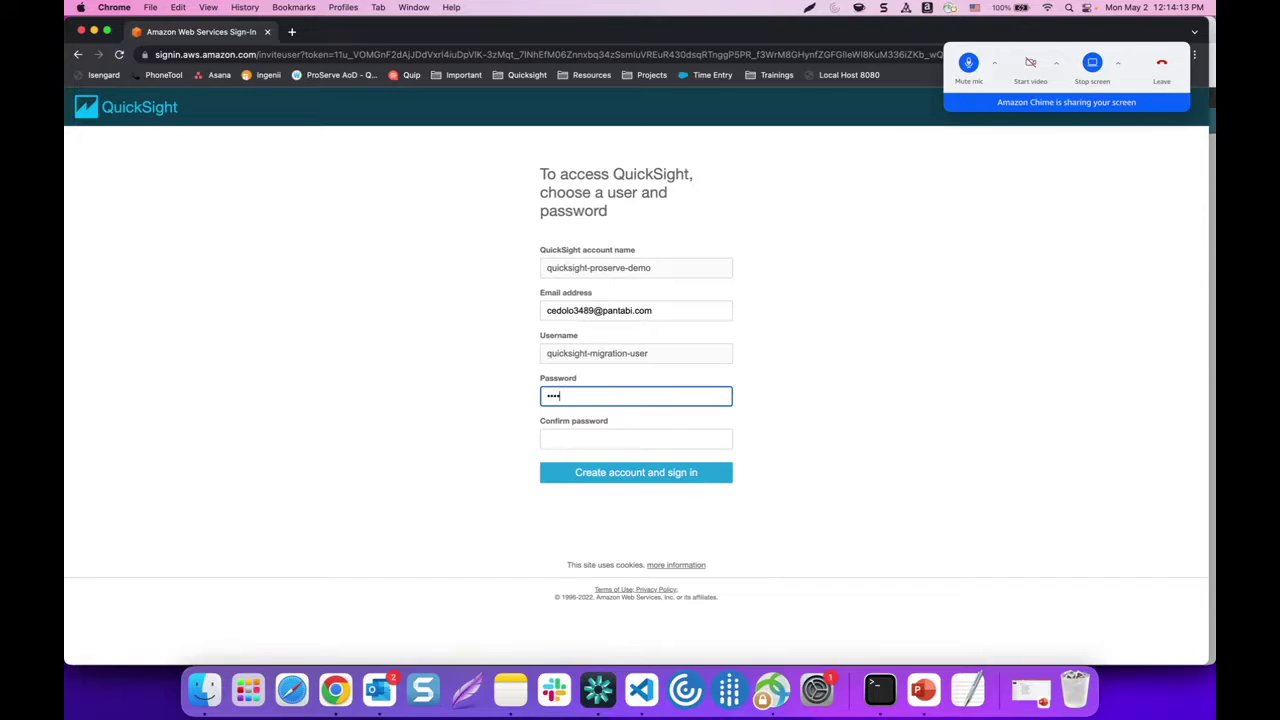
type("•••••")
left_click(619, 437)
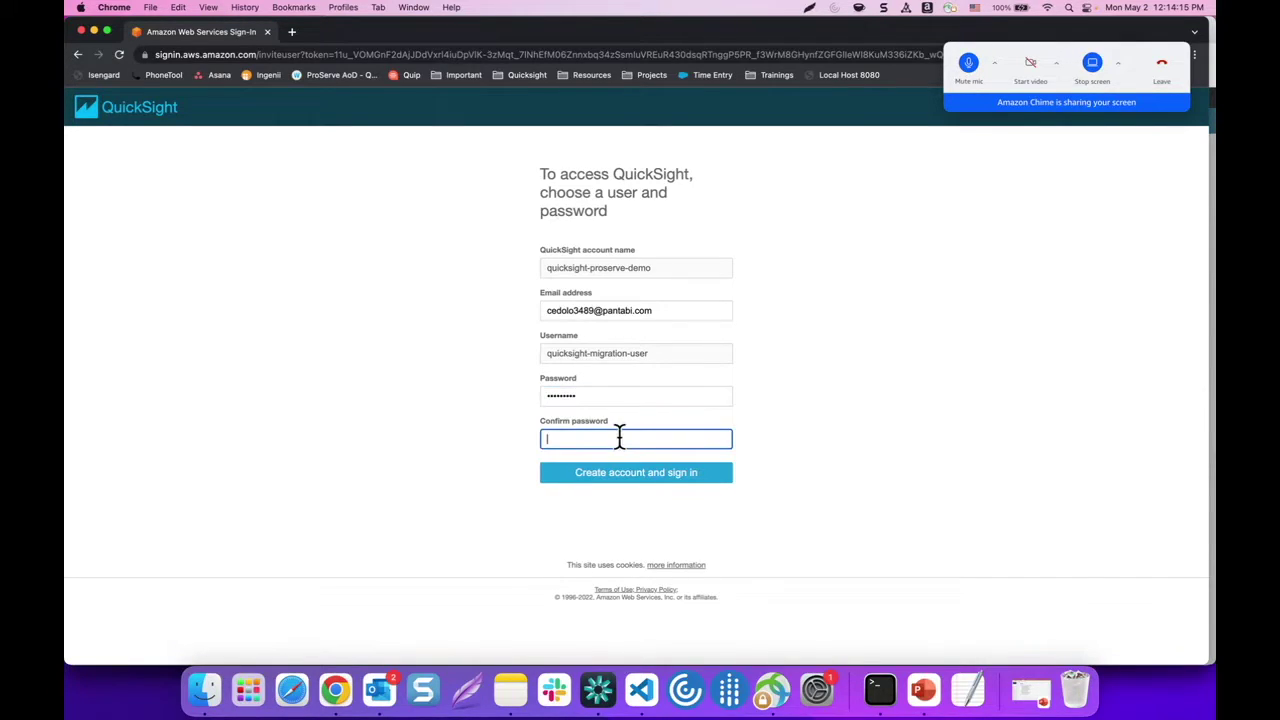
type("•••••••••")
left_click(661, 473)
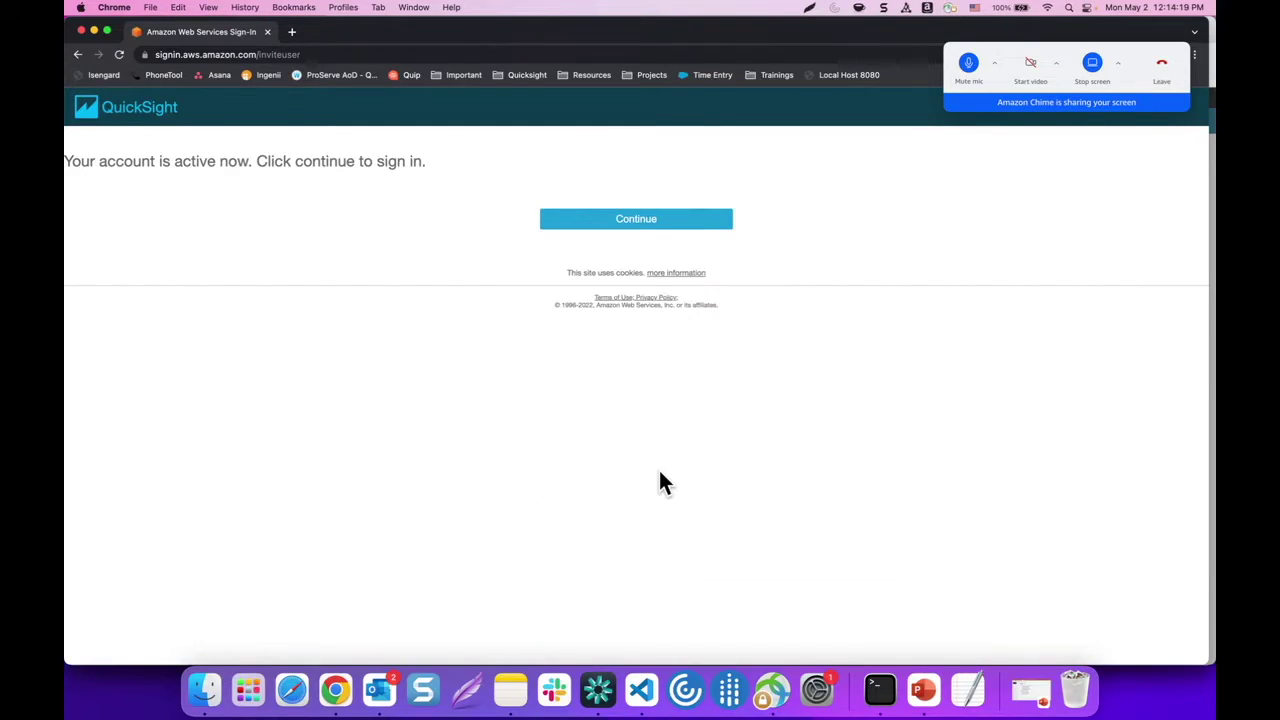
left_click(645, 220)
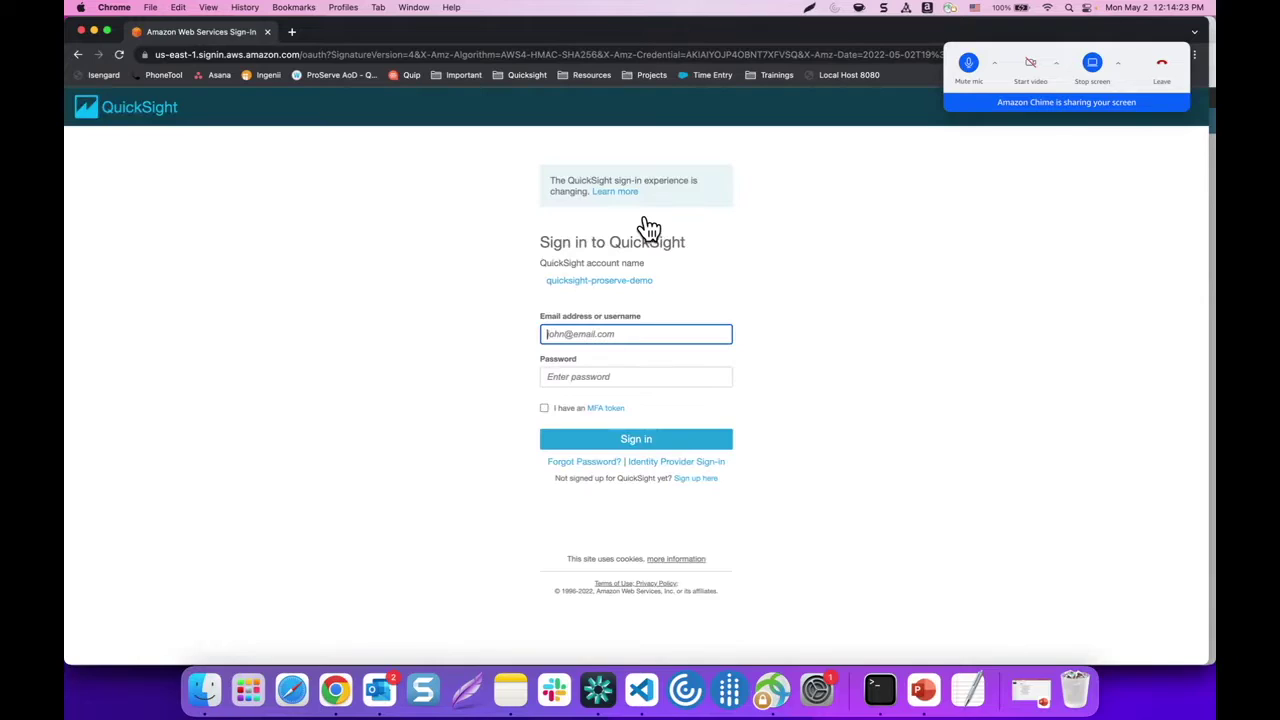
Sign in as quicksight-migration-user with the new password
left_click(589, 312)
type("quicks")
left_click(660, 362)
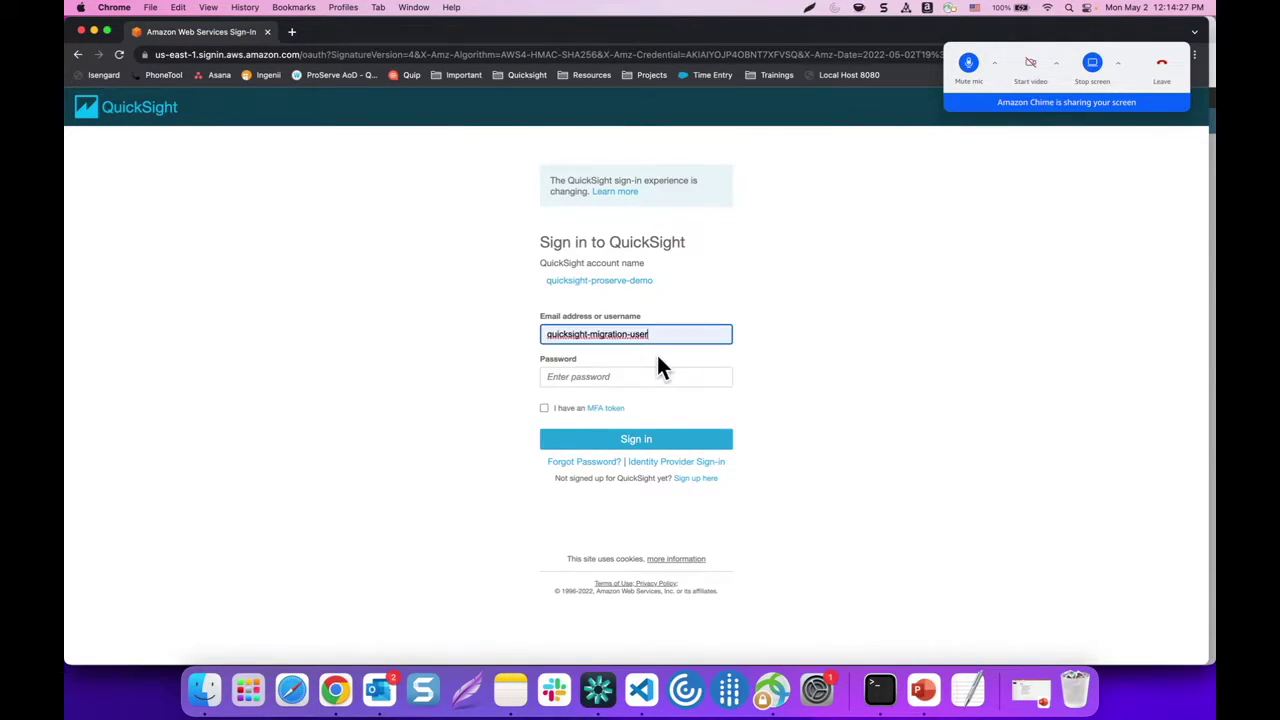
left_click(617, 376)
type("•••••••")
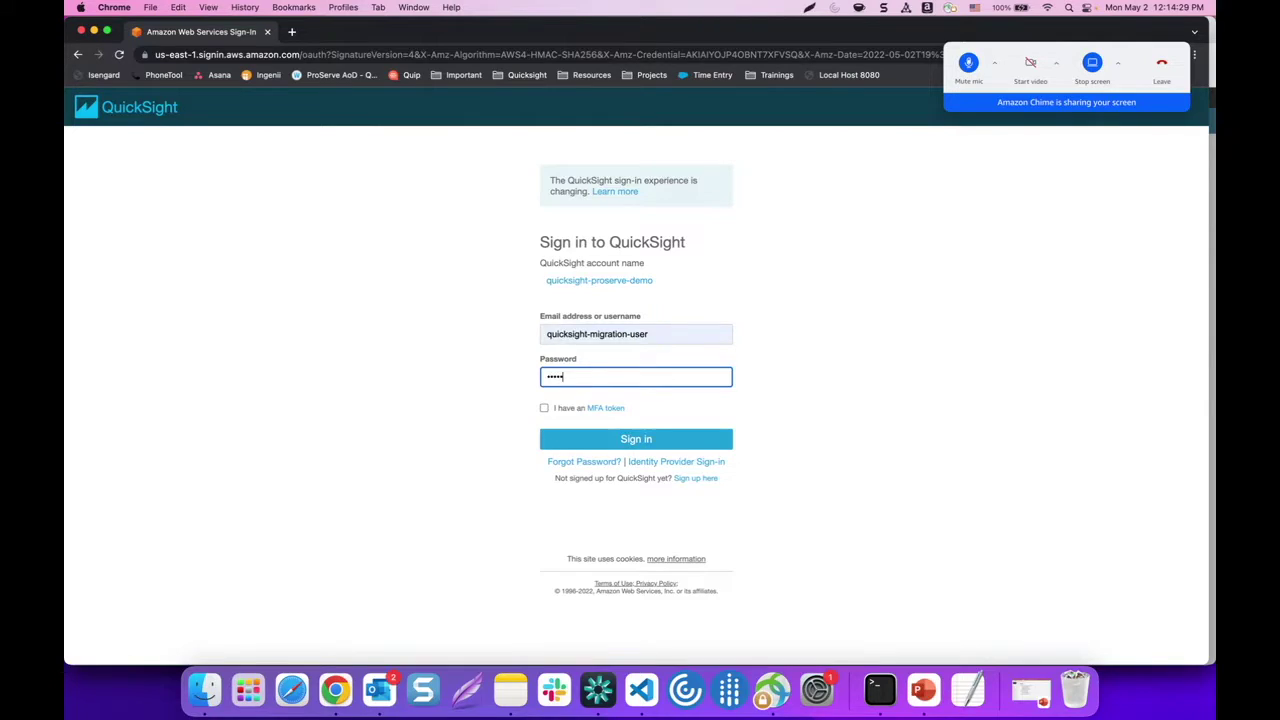
type("••")
left_click(660, 443)
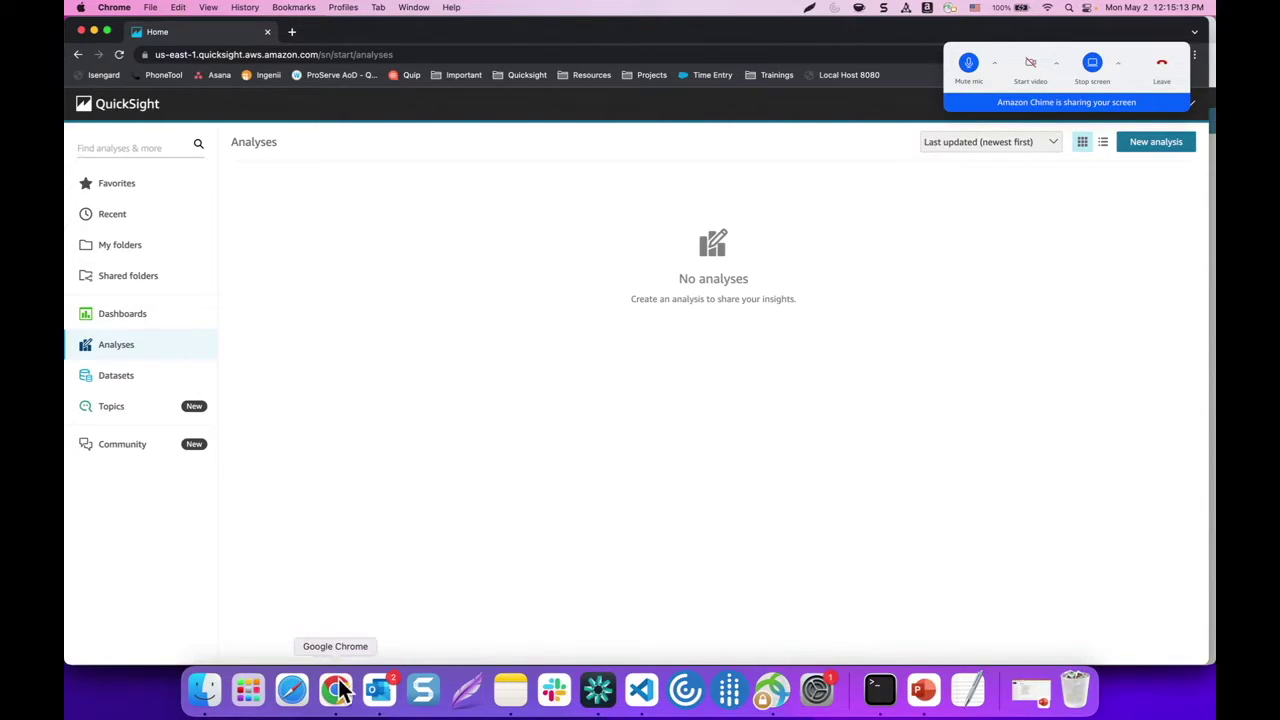
Bring the QuickSight Admin Chrome window back to the front from the Dock
right_click(380, 690)
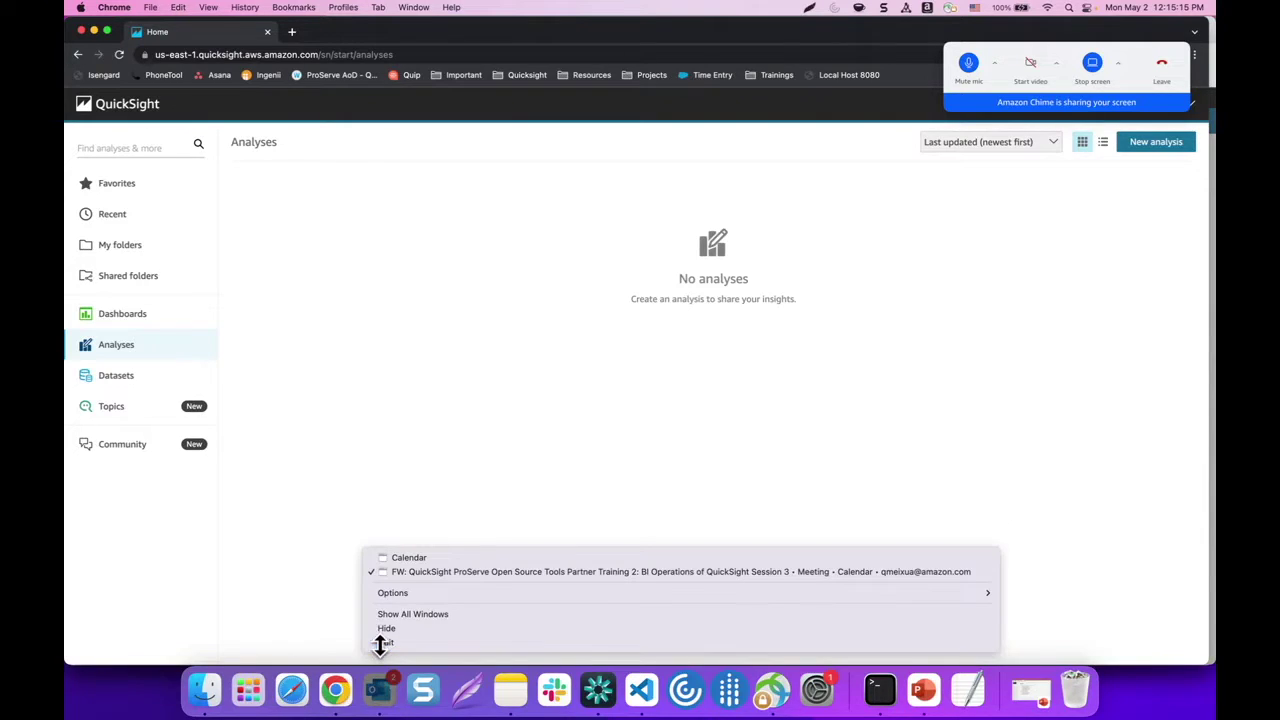
left_click(385, 642)
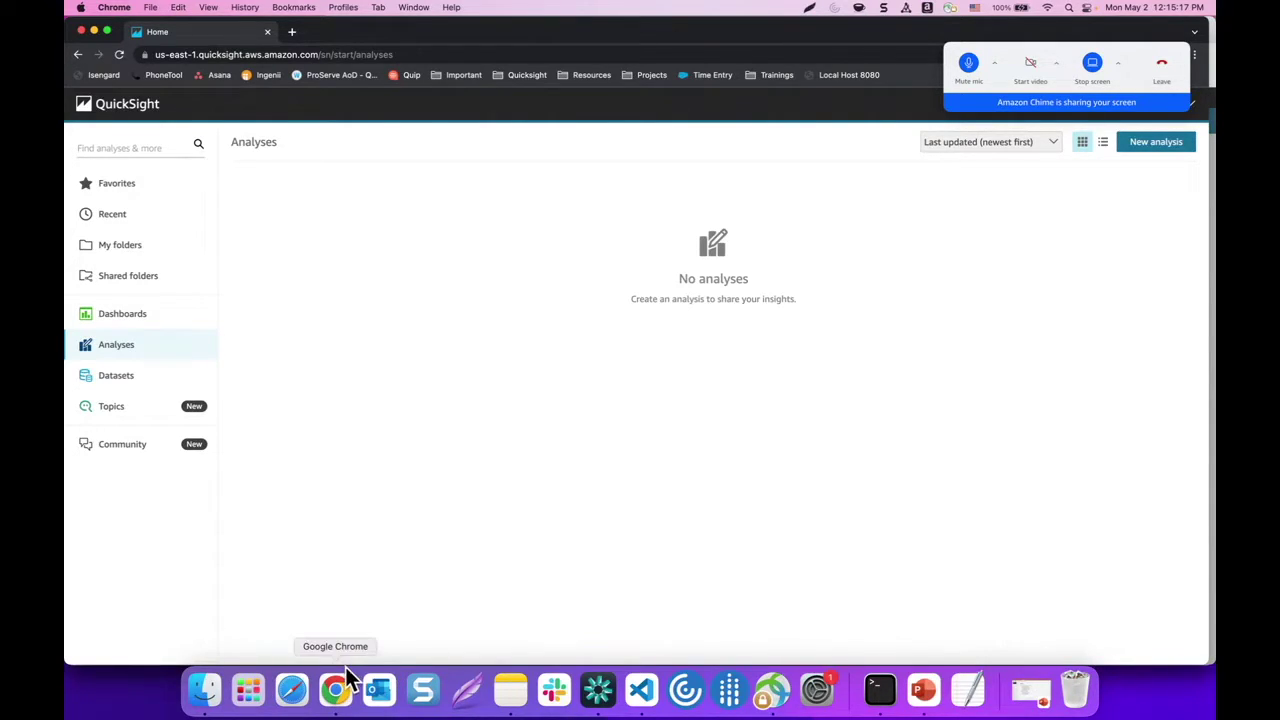
right_click(337, 688)
left_click(360, 522)
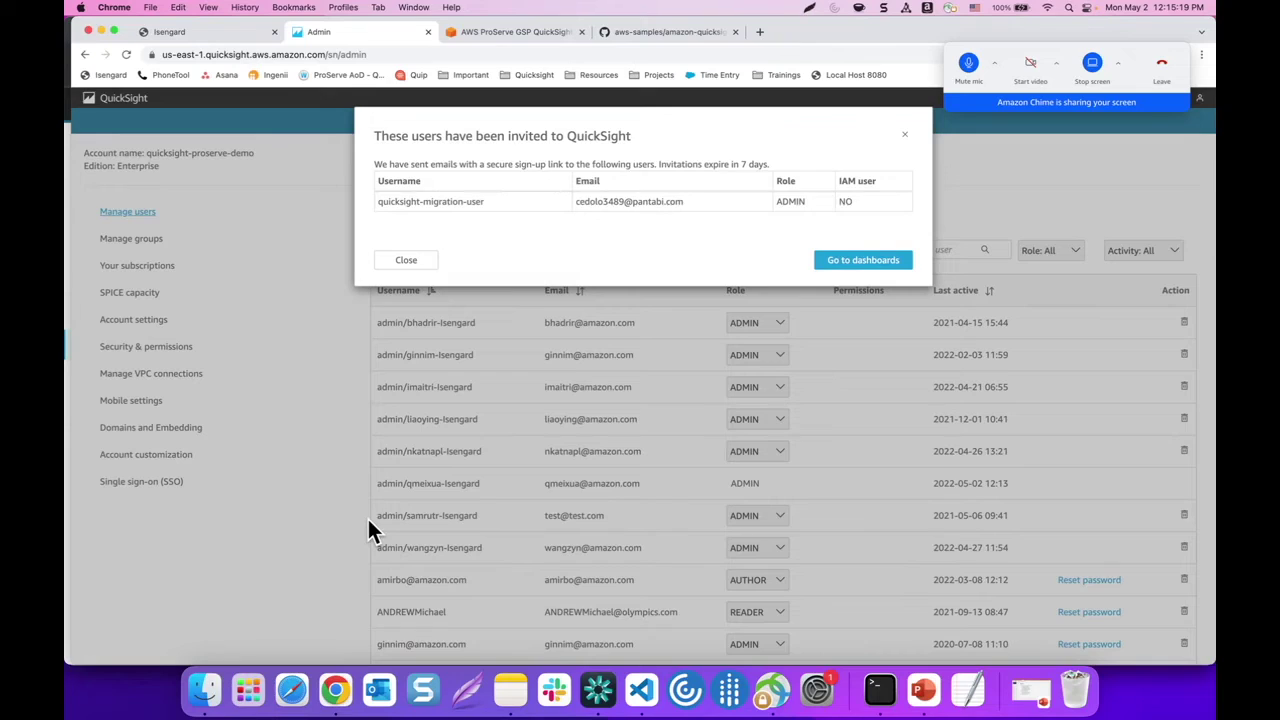
Dismiss the invite confirmation, close the Admin tab, and return to the workshop instructions
left_click(904, 142)
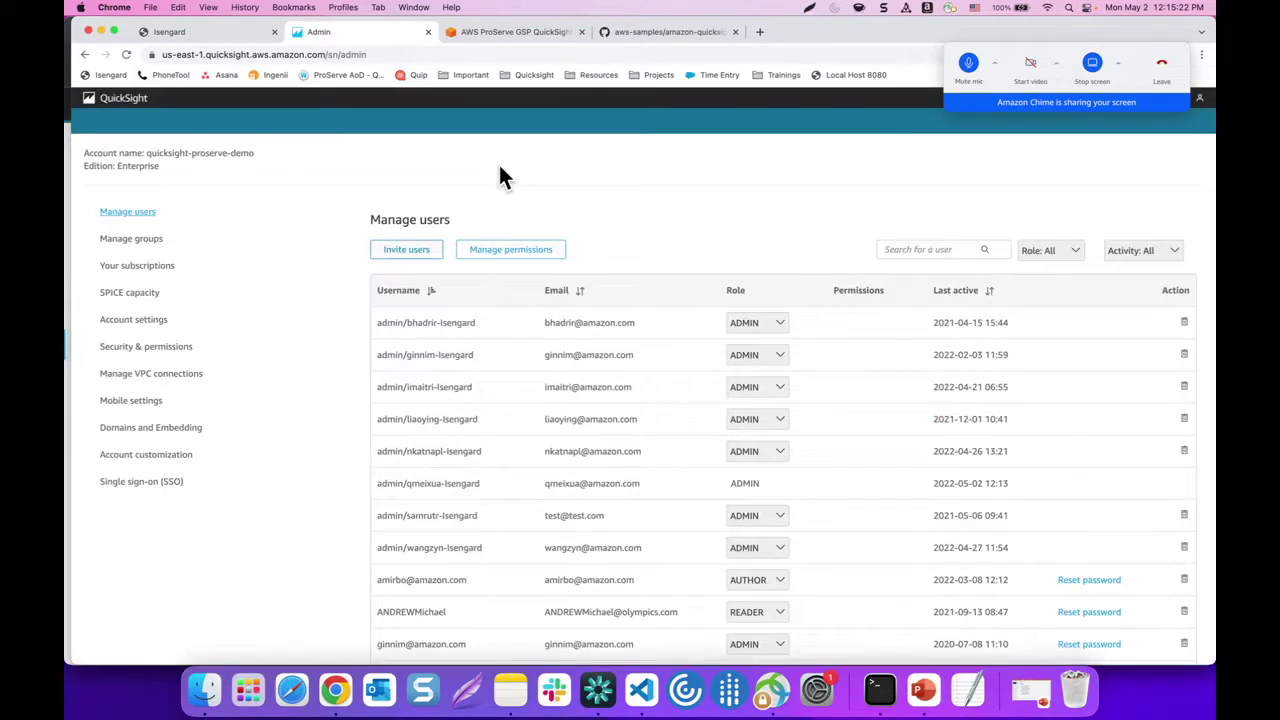
left_click(428, 32)
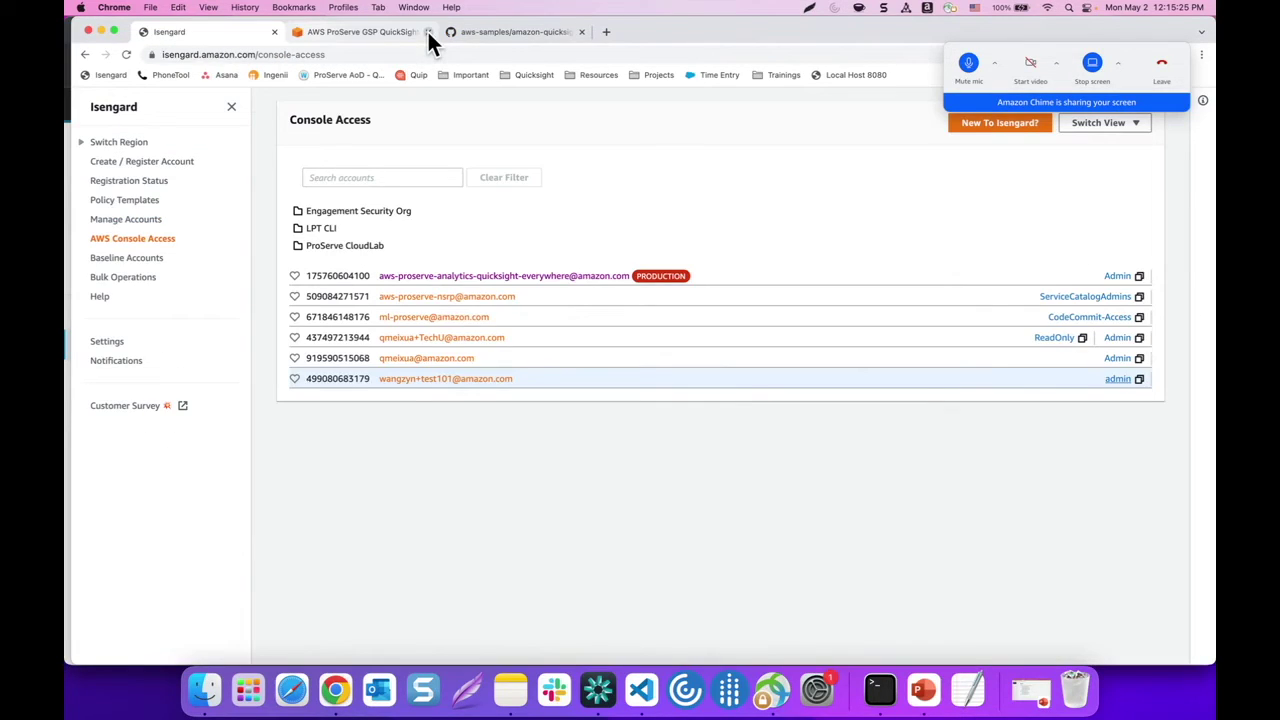
left_click(390, 31)
scroll(383, 302, "down", 5)
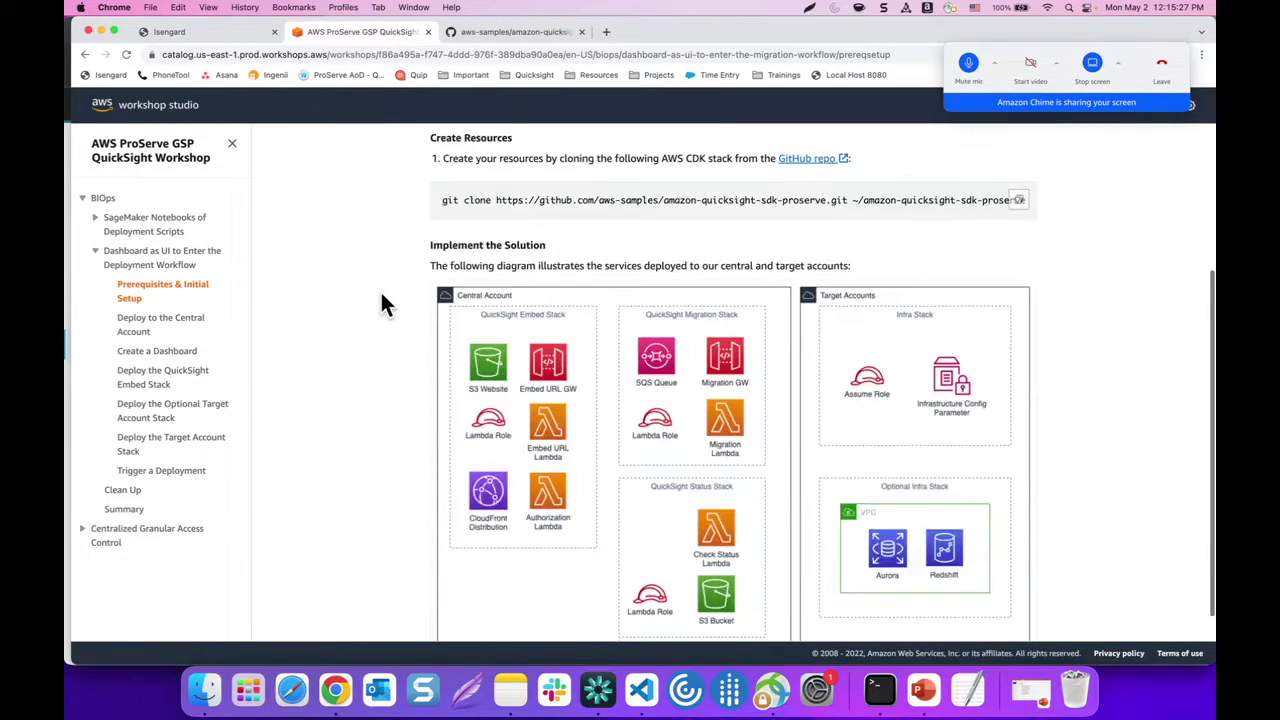
scroll(383, 302, "down", 1)
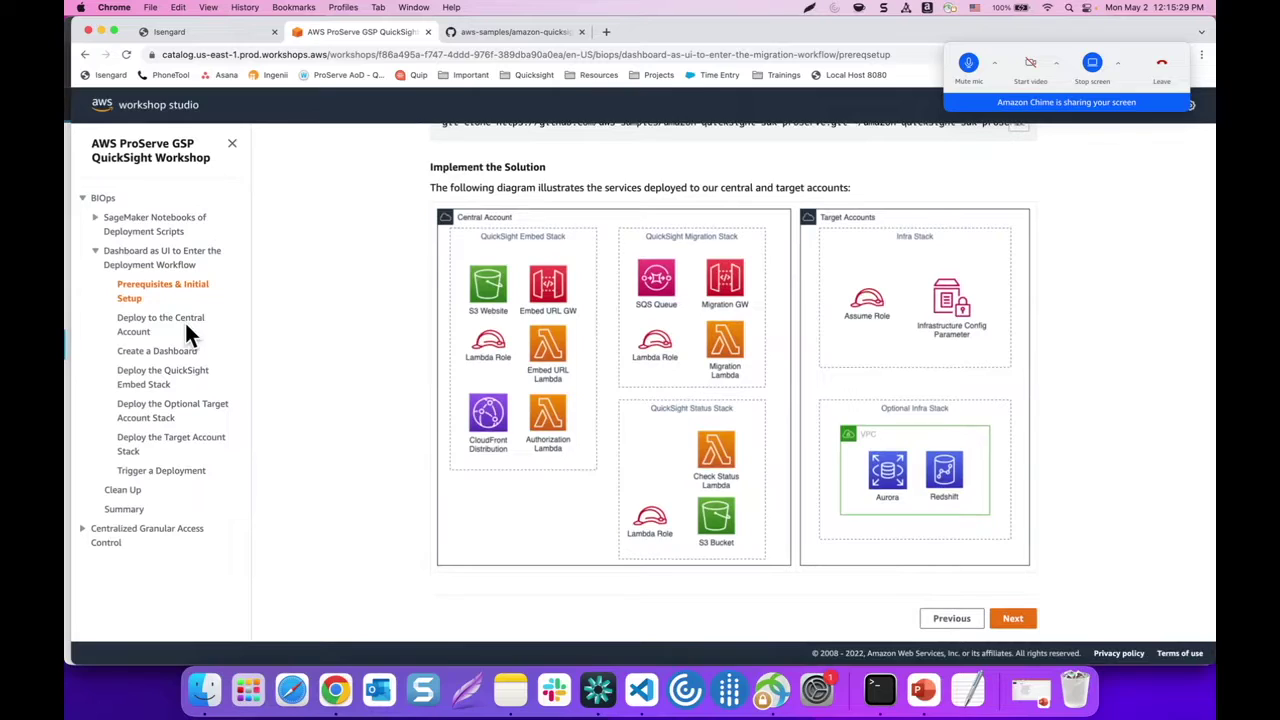
scroll(352, 336, "up", 2)
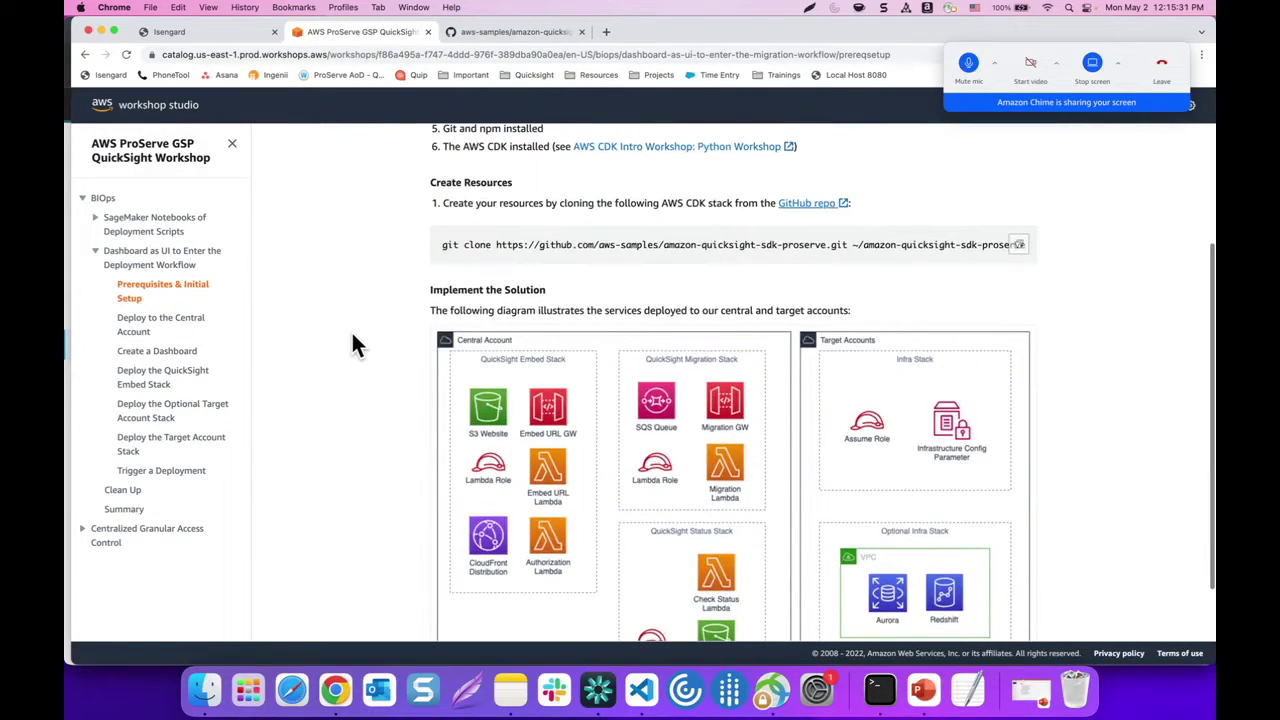
Open the Deploy to the Central Account step, review its commands, and bring Terminal forward
left_click(178, 330)
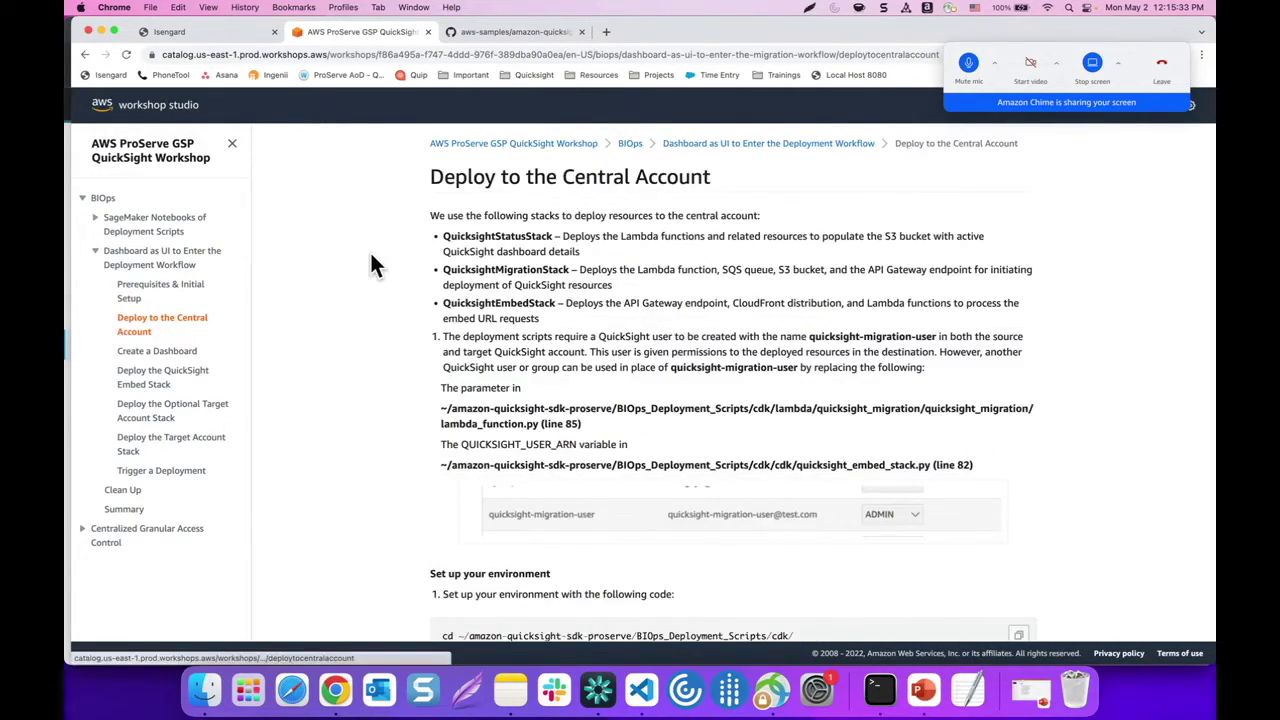
scroll(369, 250, "down", 2)
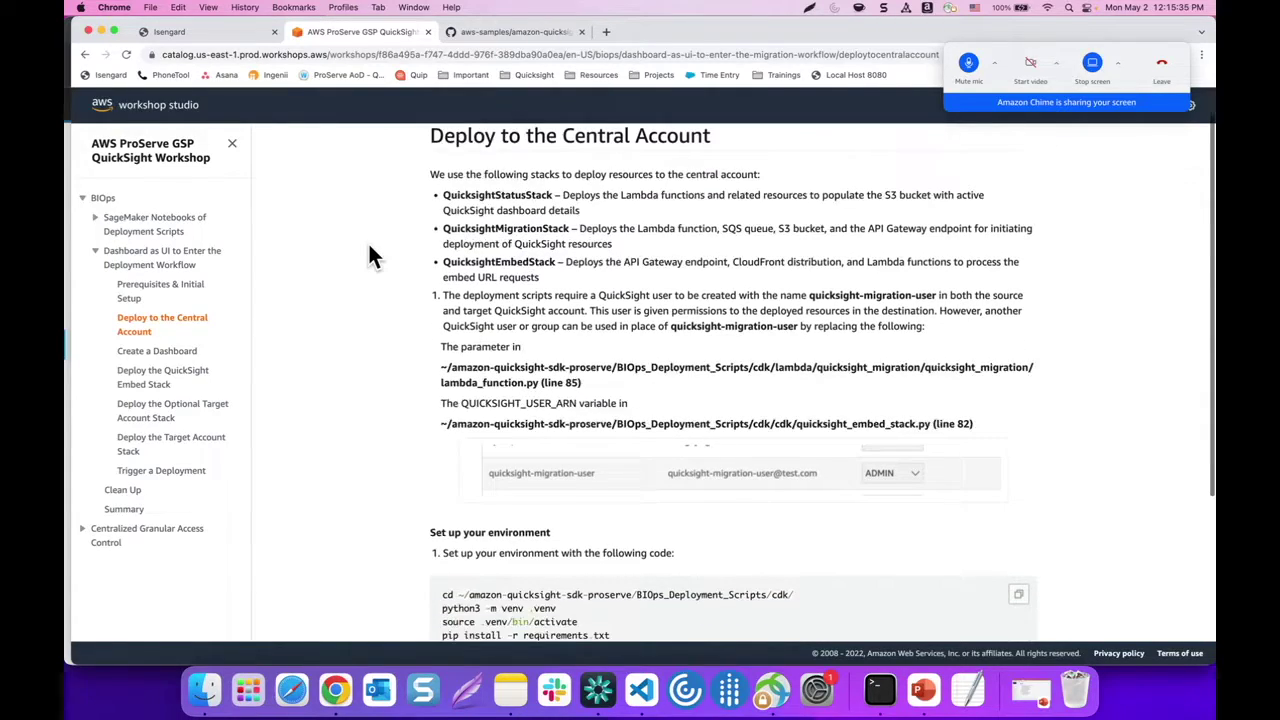
scroll(372, 270, "down", 1)
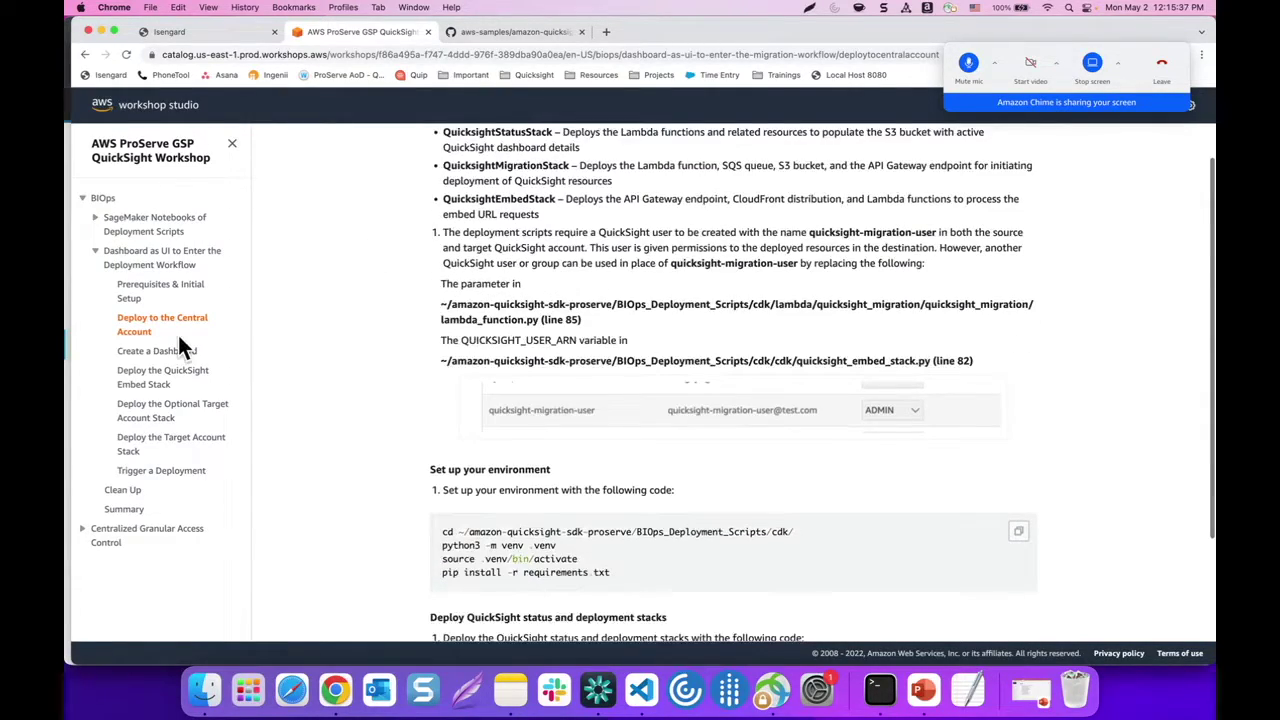
scroll(375, 315, "down", 2)
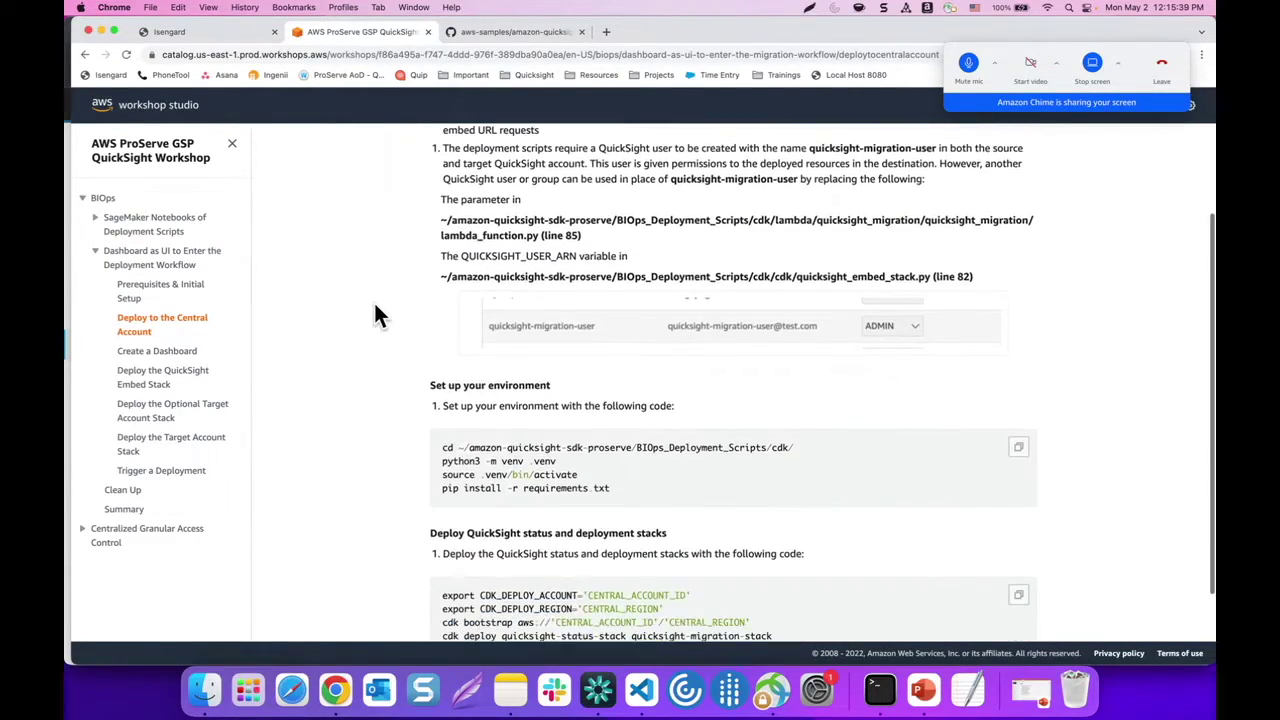
scroll(375, 315, "down", 1)
left_click_drag(424, 322, 553, 323)
scroll(407, 340, "down", 1)
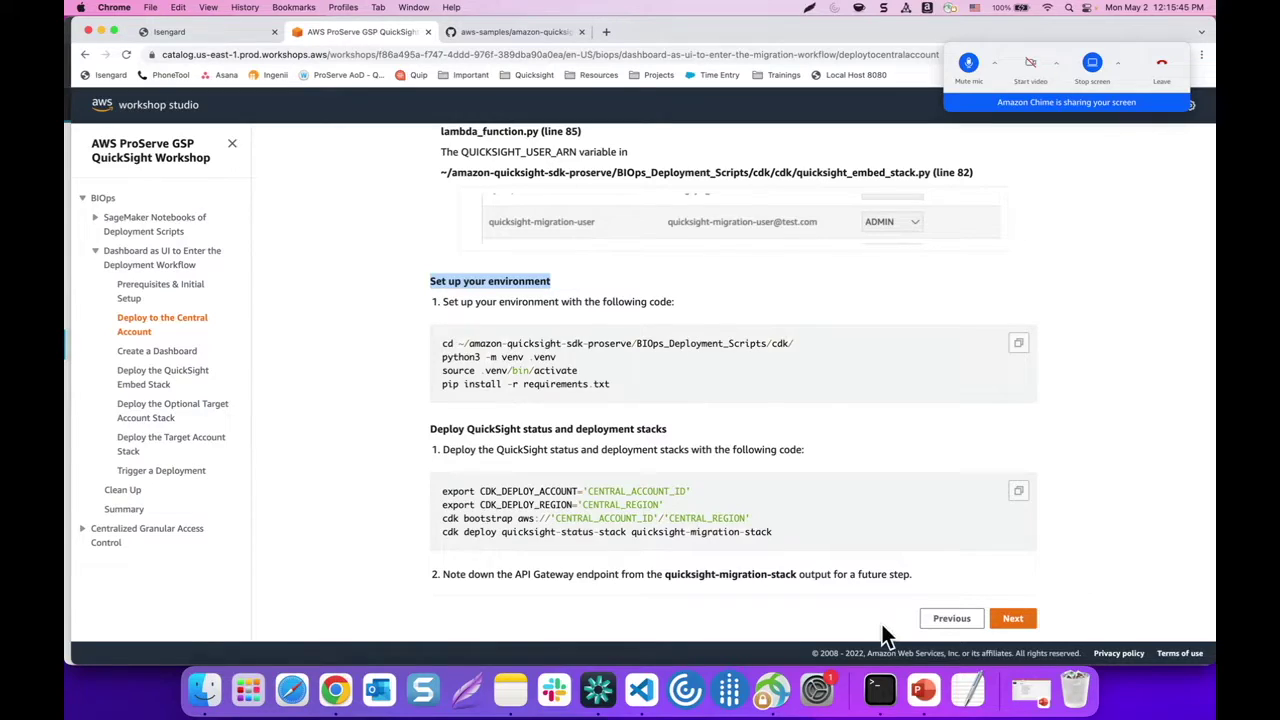
left_click(877, 690)
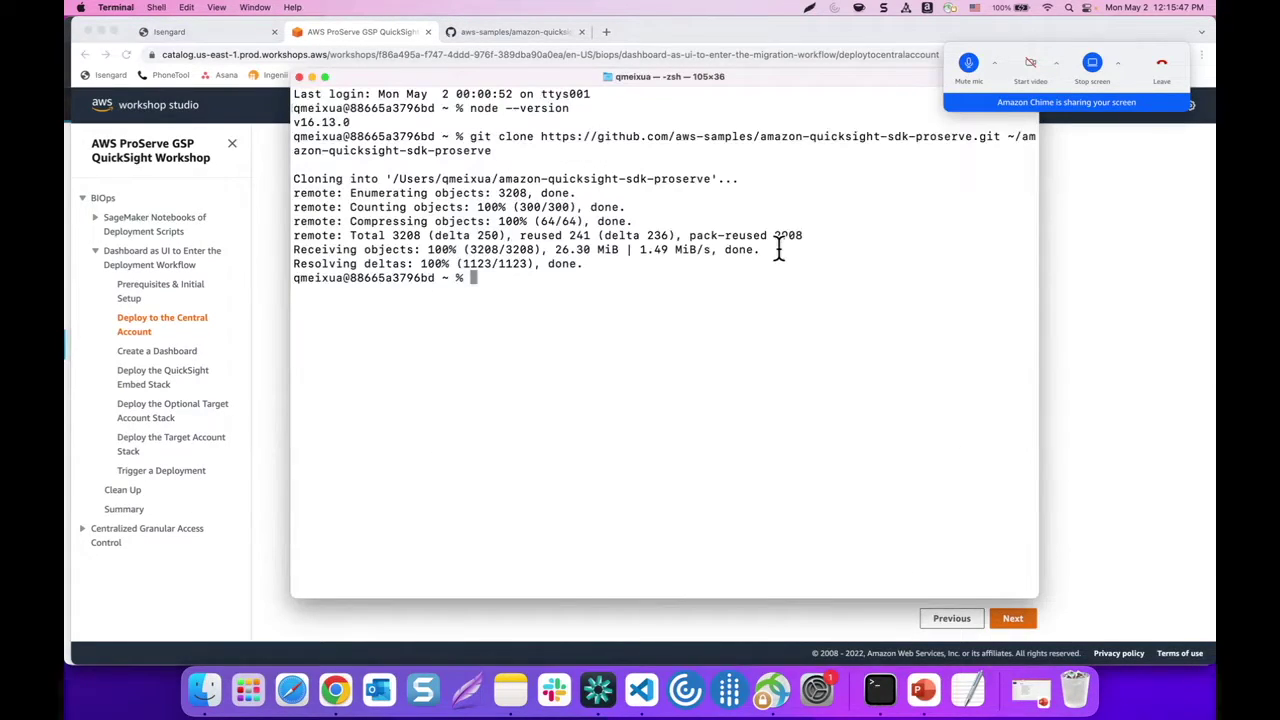
Enter the BIOps_Deployment_Scripts/cdk folder using the workshop's cd command
left_click(272, 323)
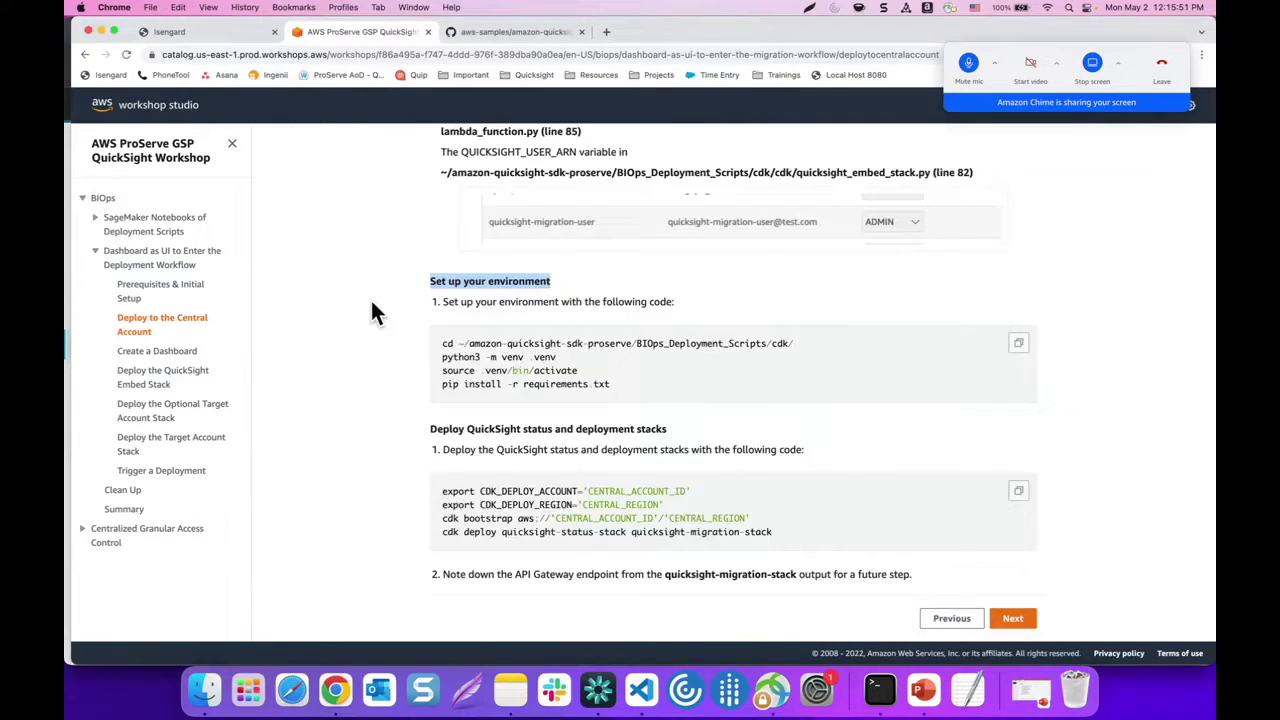
left_click_drag(441, 345, 794, 344)
key("super+c")
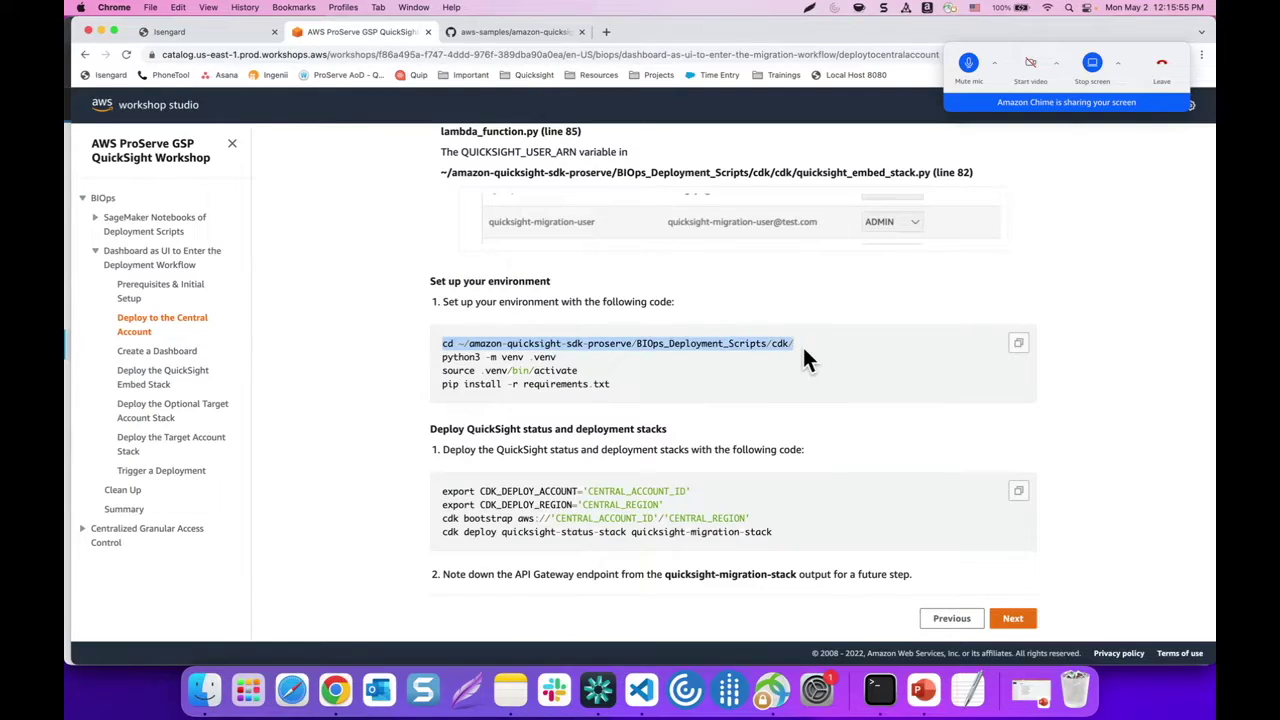
left_click(879, 692)
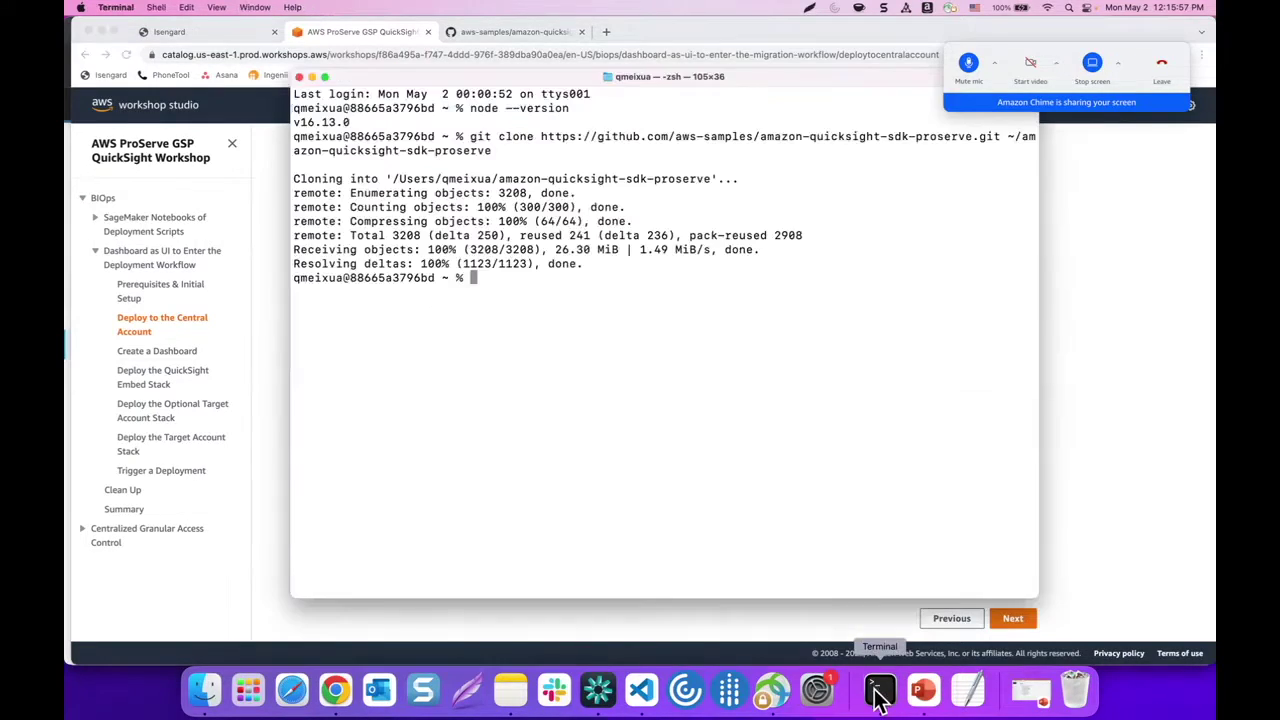
key("super+v")
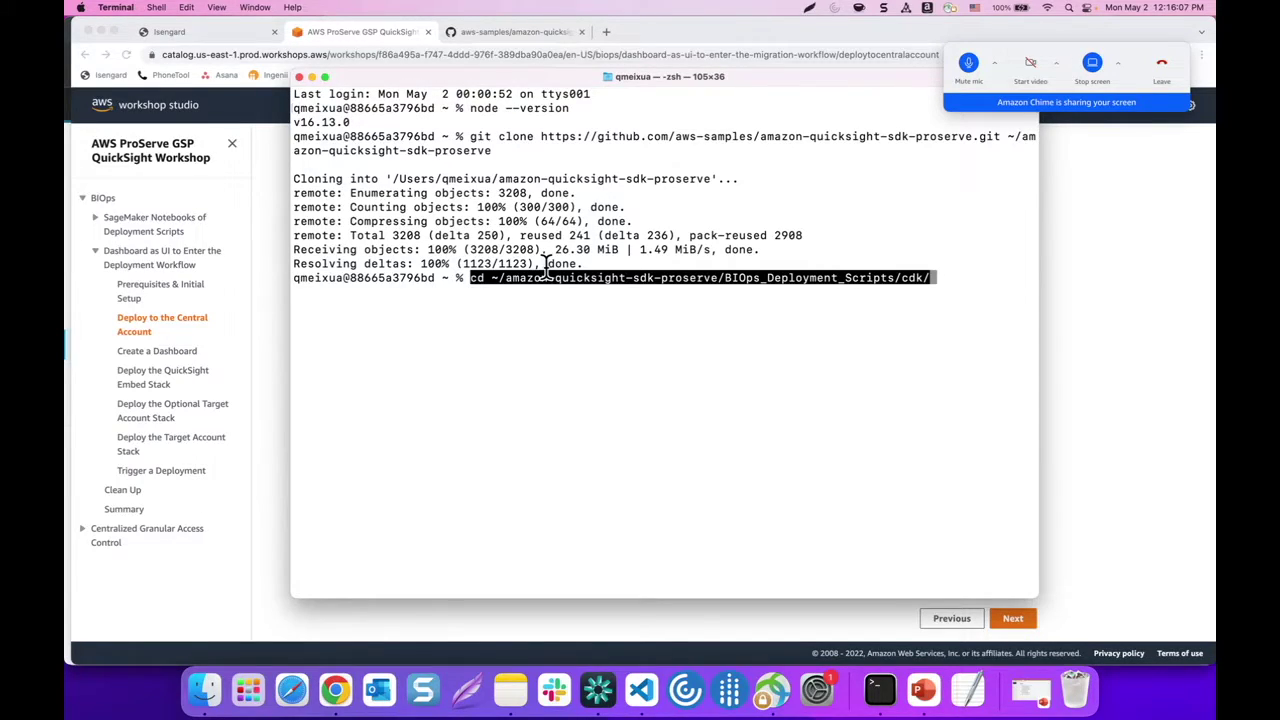
key("Return")
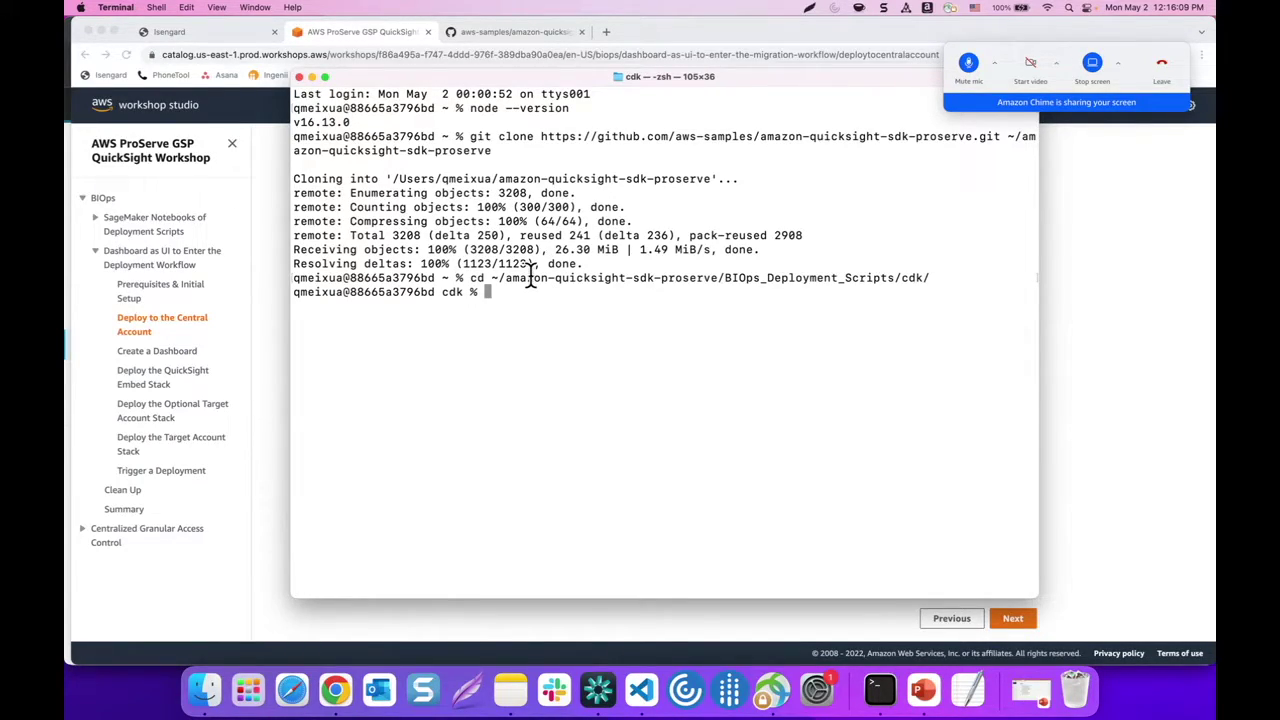
double_click(457, 292)
Create the .venv virtual environment with python3 -m venv .venv
left_click(280, 356)
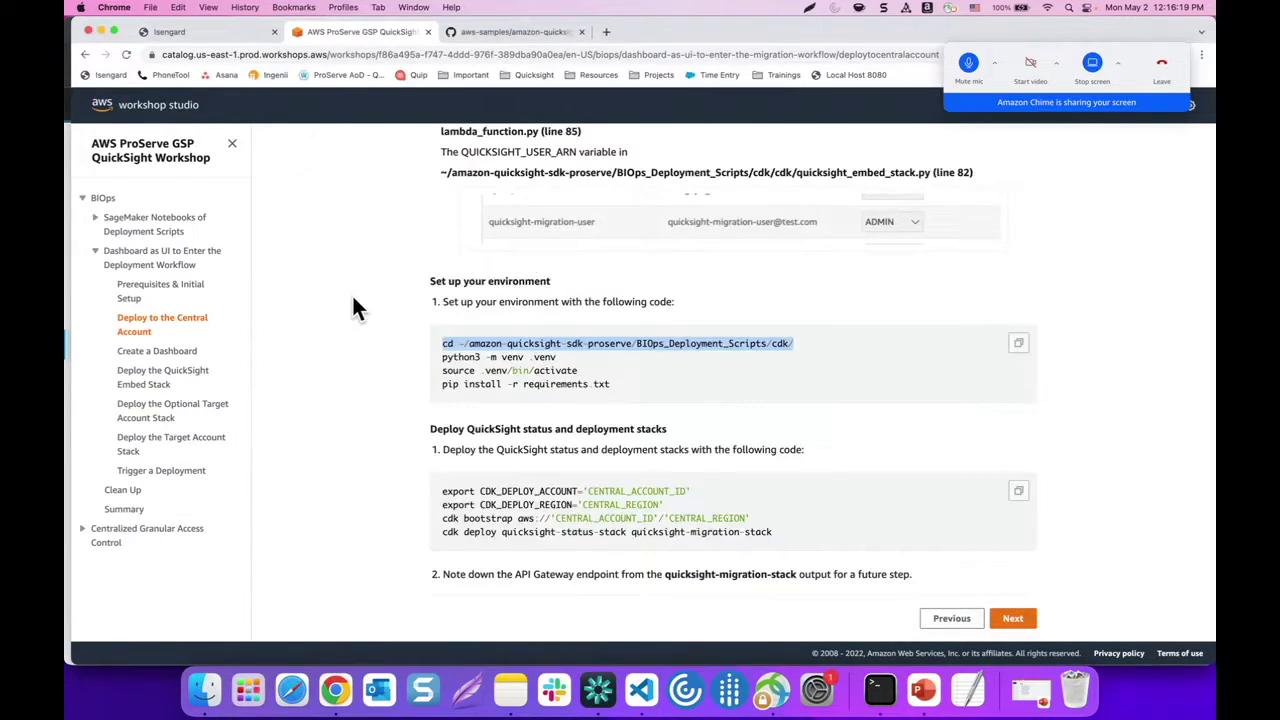
left_click_drag(440, 357, 557, 357)
key("super+c")
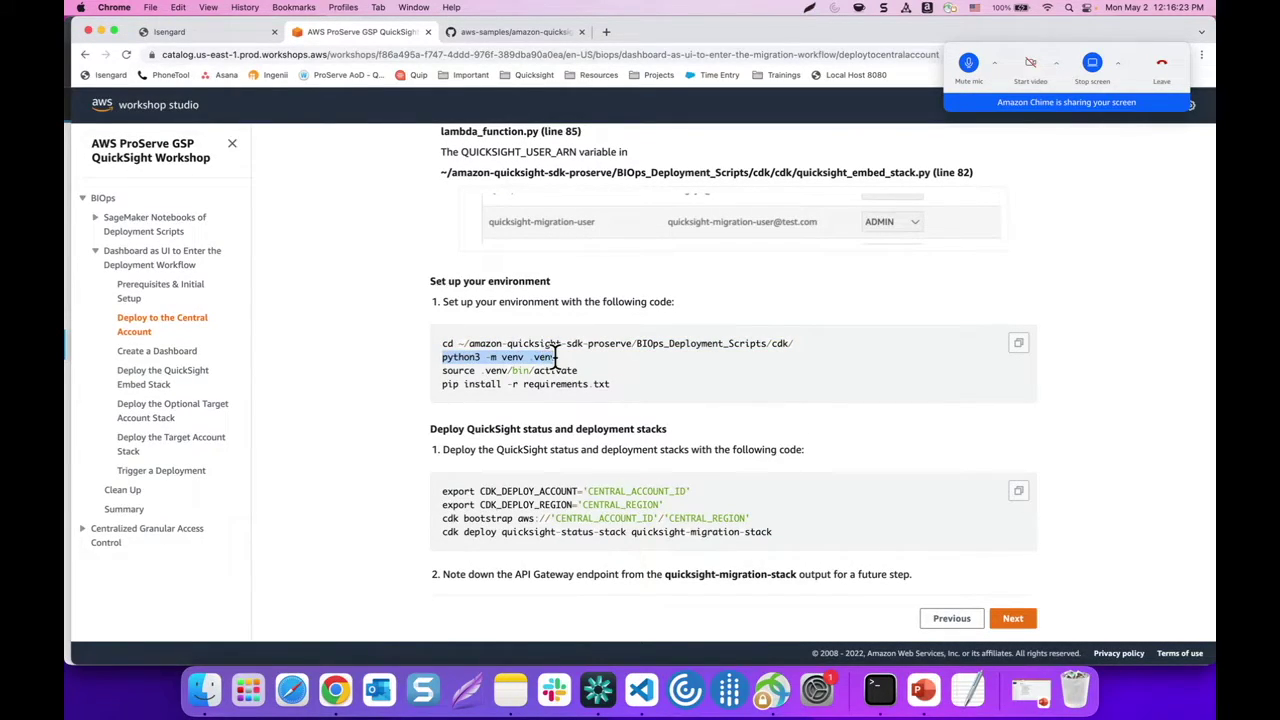
left_click(882, 690)
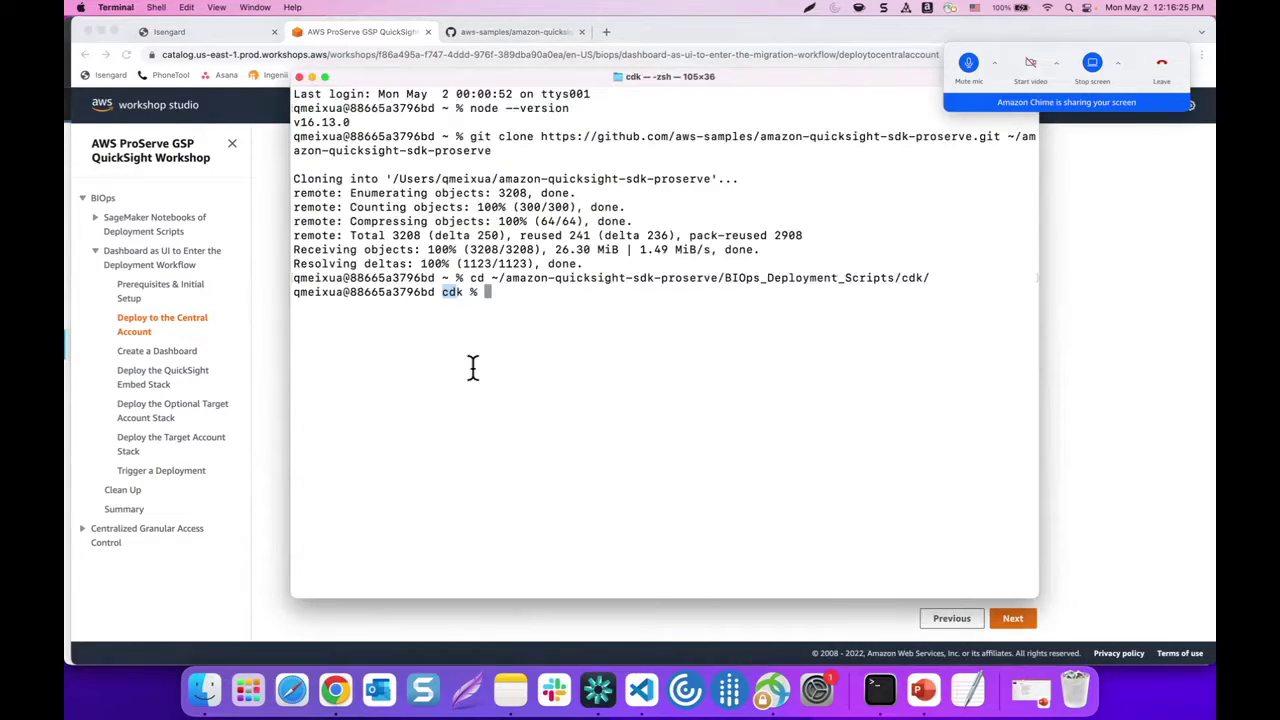
key("super+v")
key("Return")
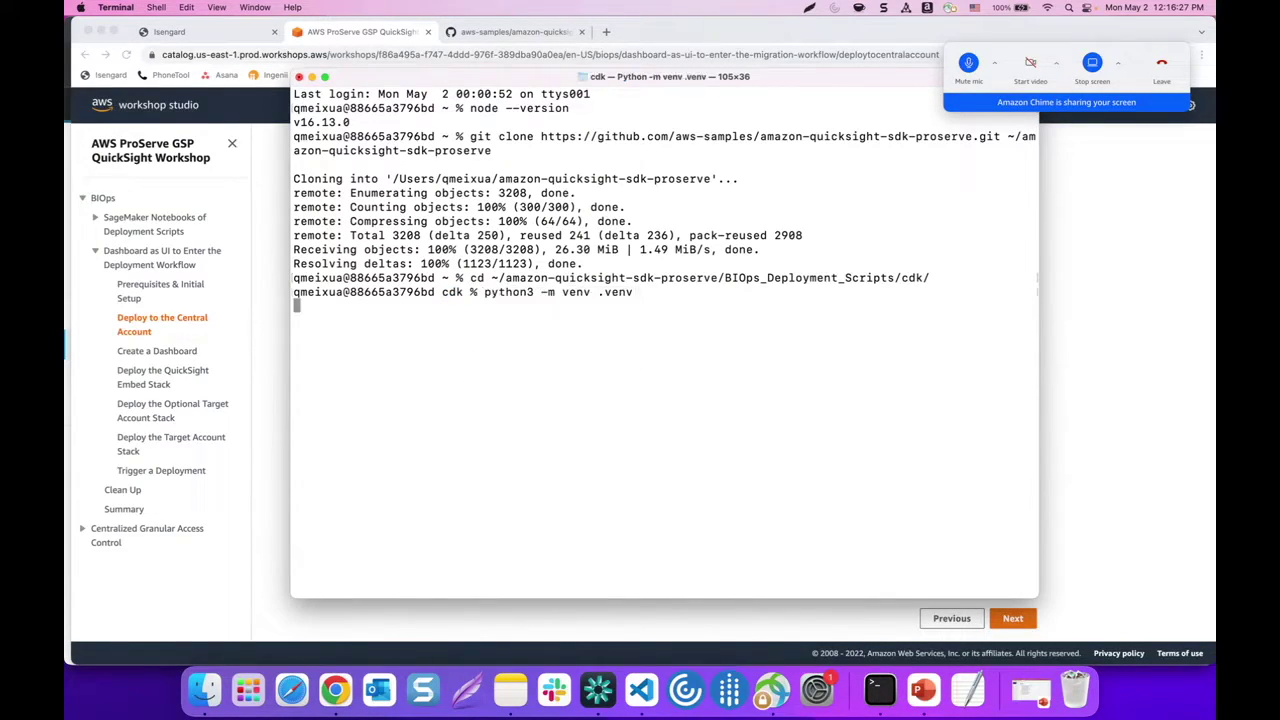
Activate the environment with source .venv/bin/activate
left_click(265, 350)
left_click_drag(442, 370, 580, 368)
key("super+c")
left_click(870, 680)
key("super+v")
key("Return")
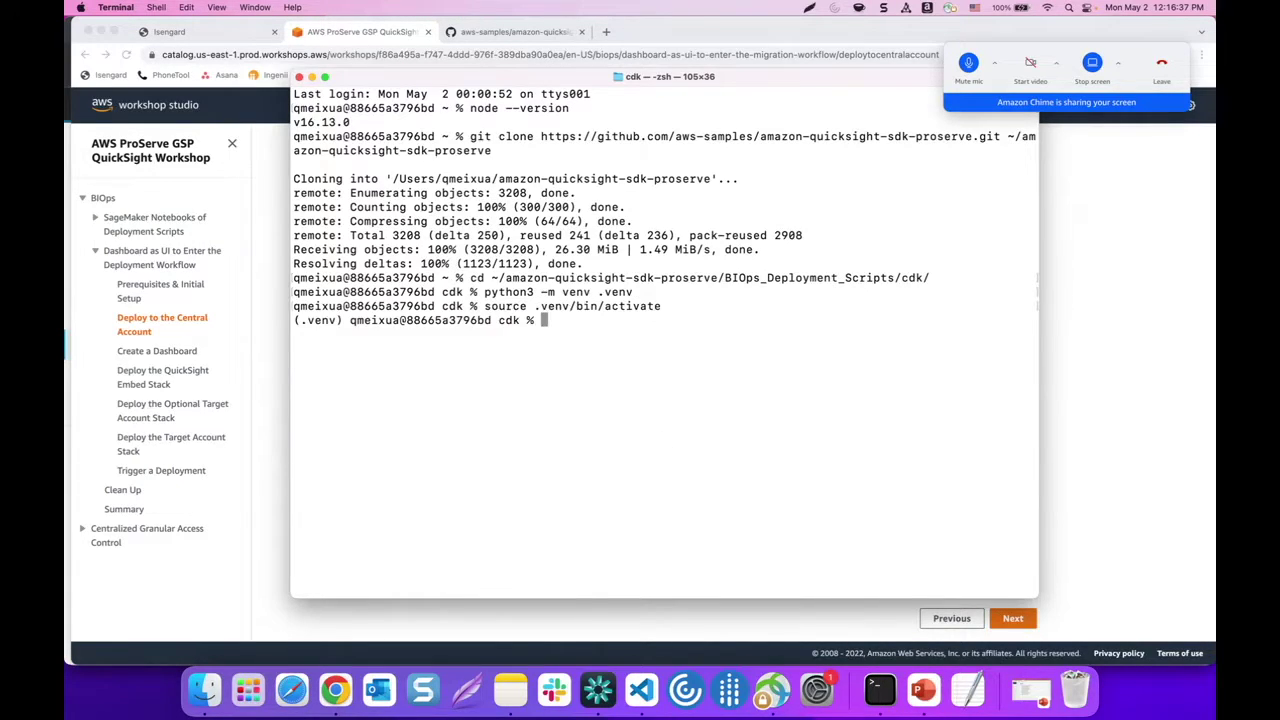
Install the cdk project's dependencies with pip install -r requirements.txt
left_click(278, 408)
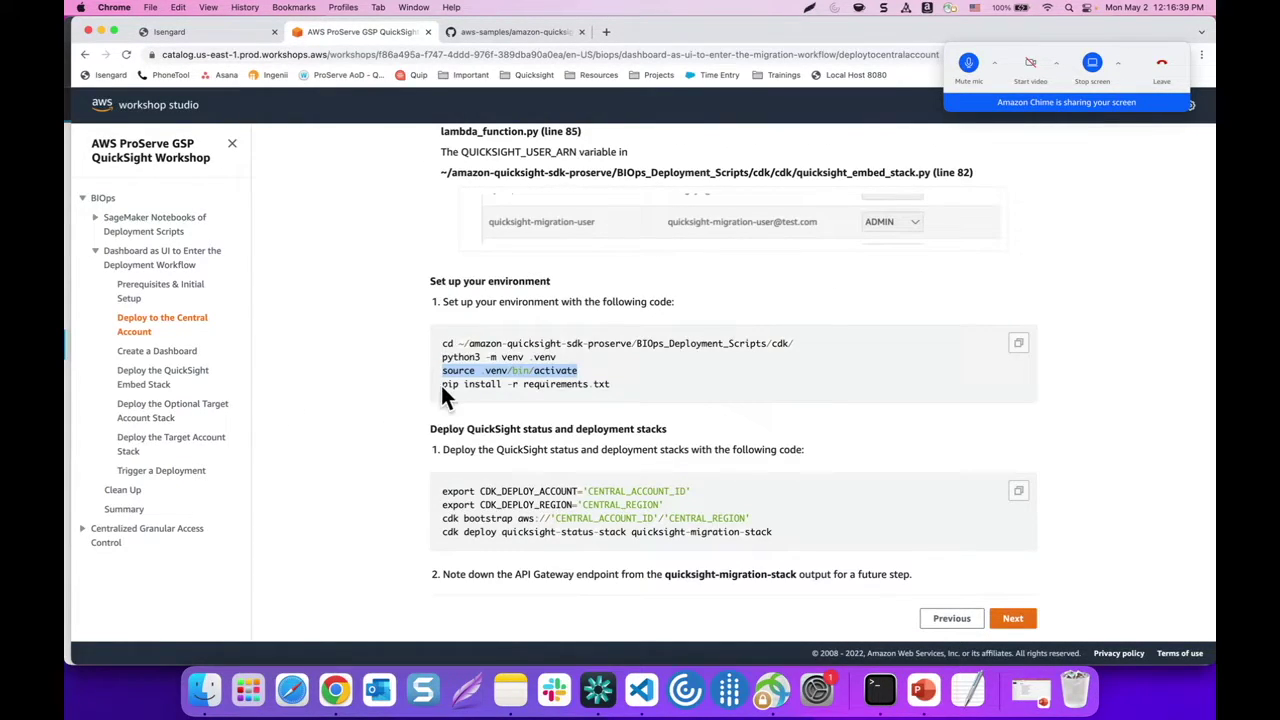
left_click_drag(441, 386, 616, 388)
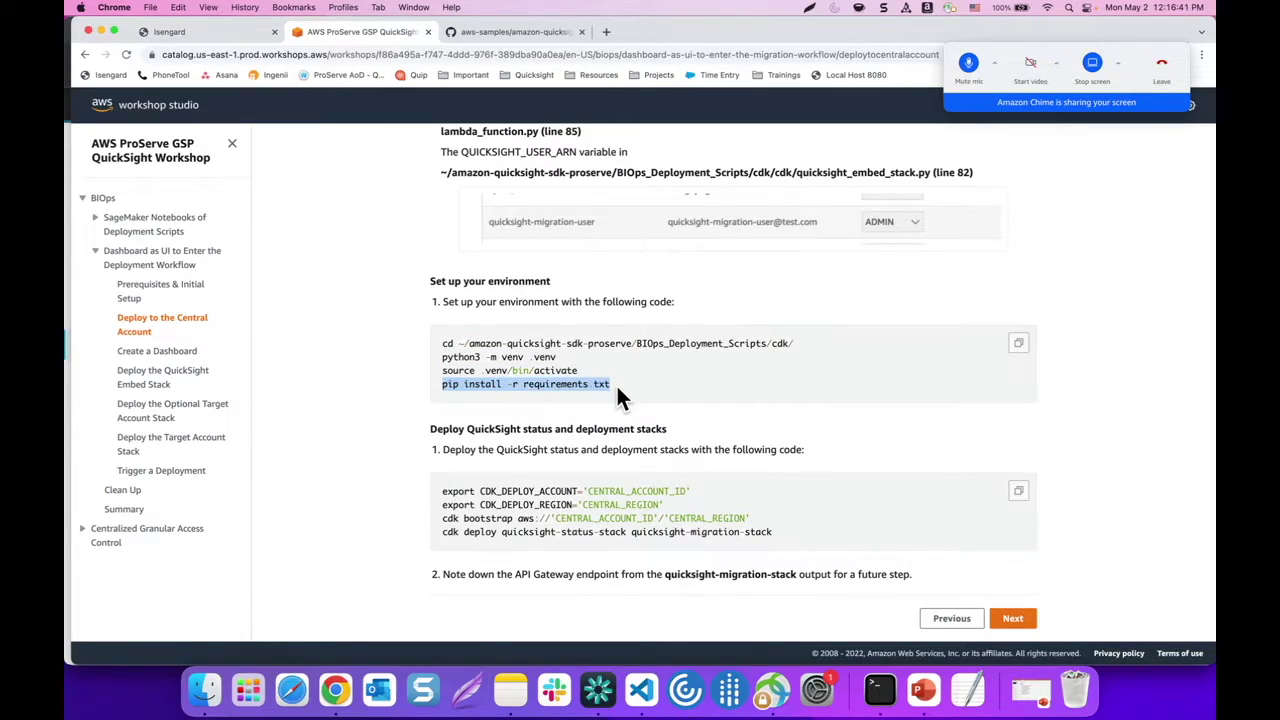
key("super+c")
left_click(880, 688)
key("super+v")
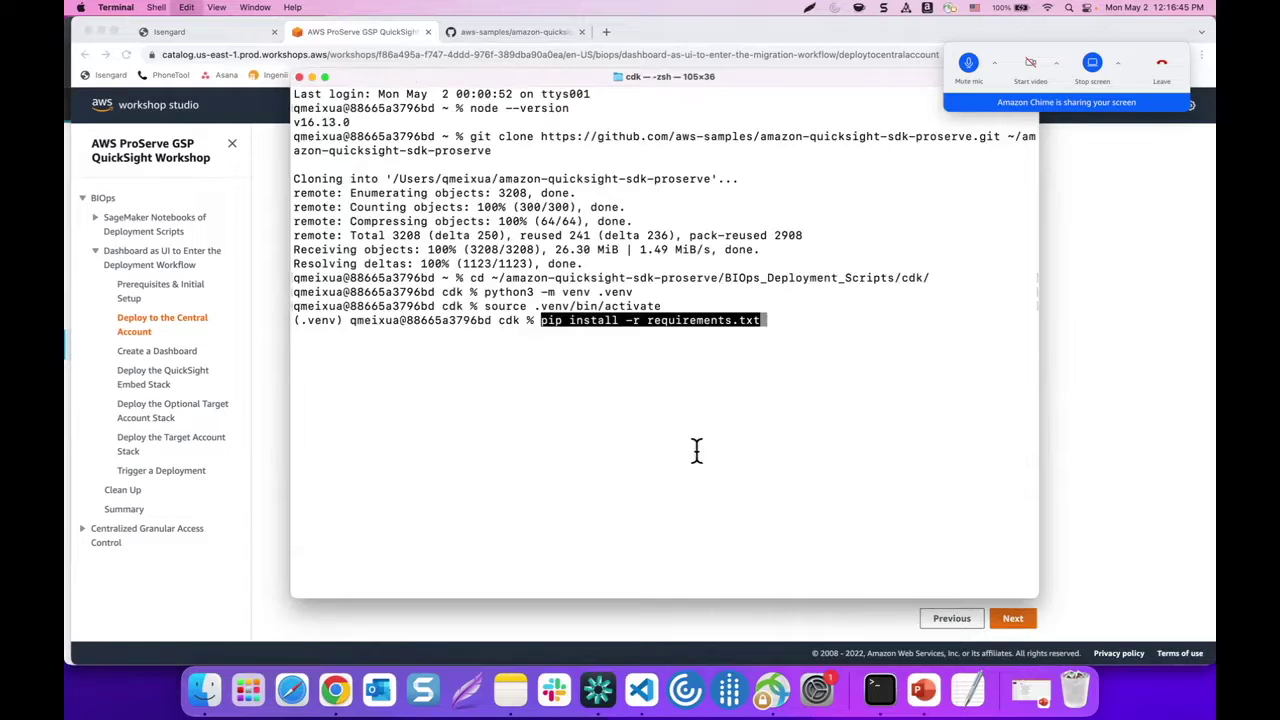
key("Return")
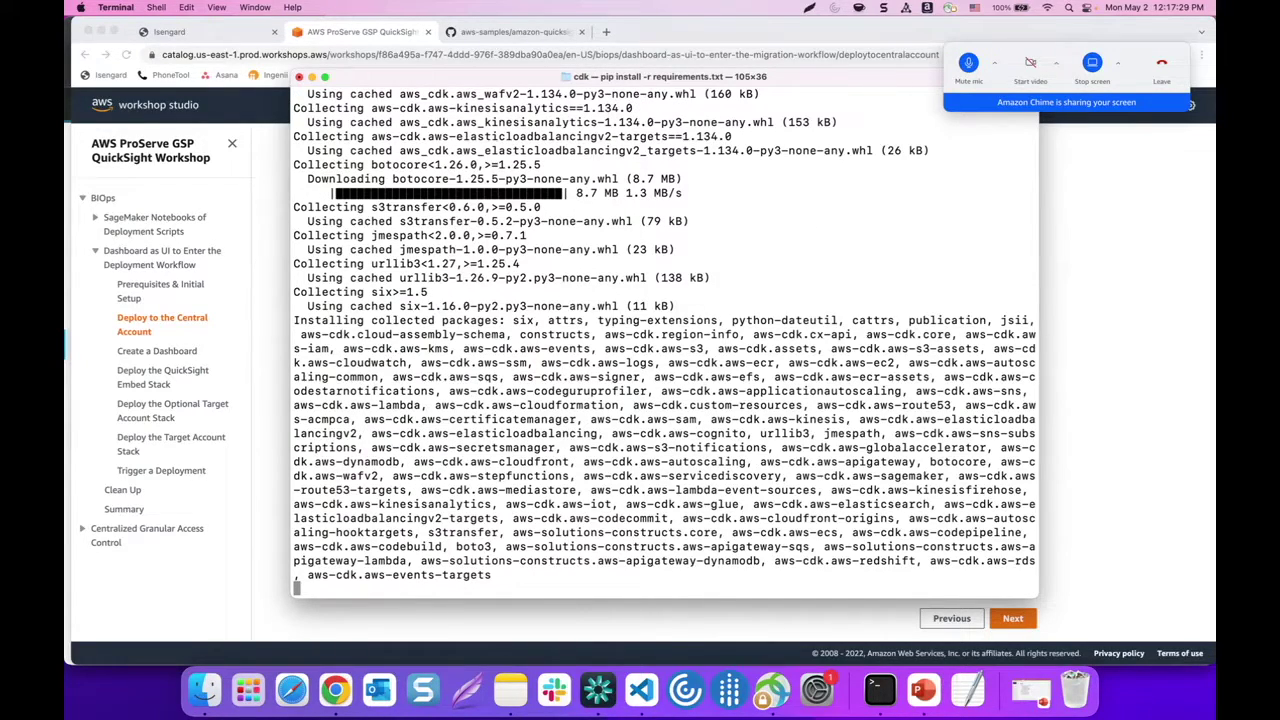
left_click(968, 66)
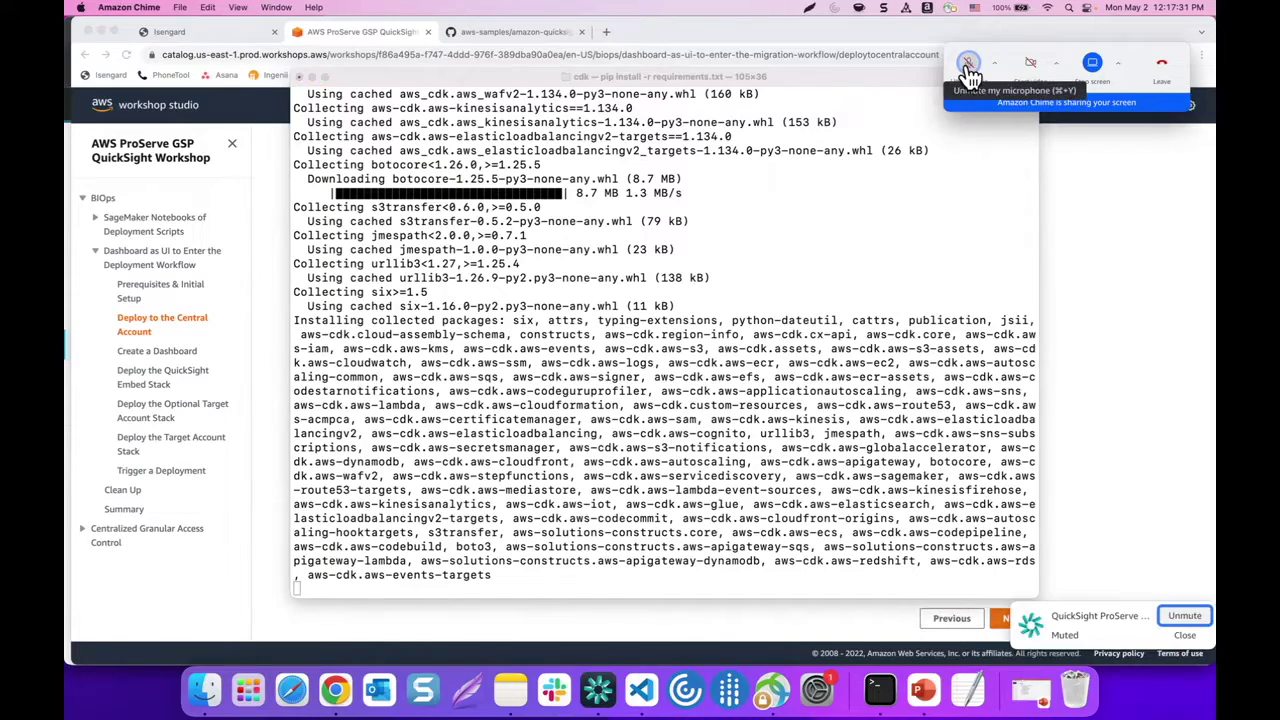
left_click(968, 66)
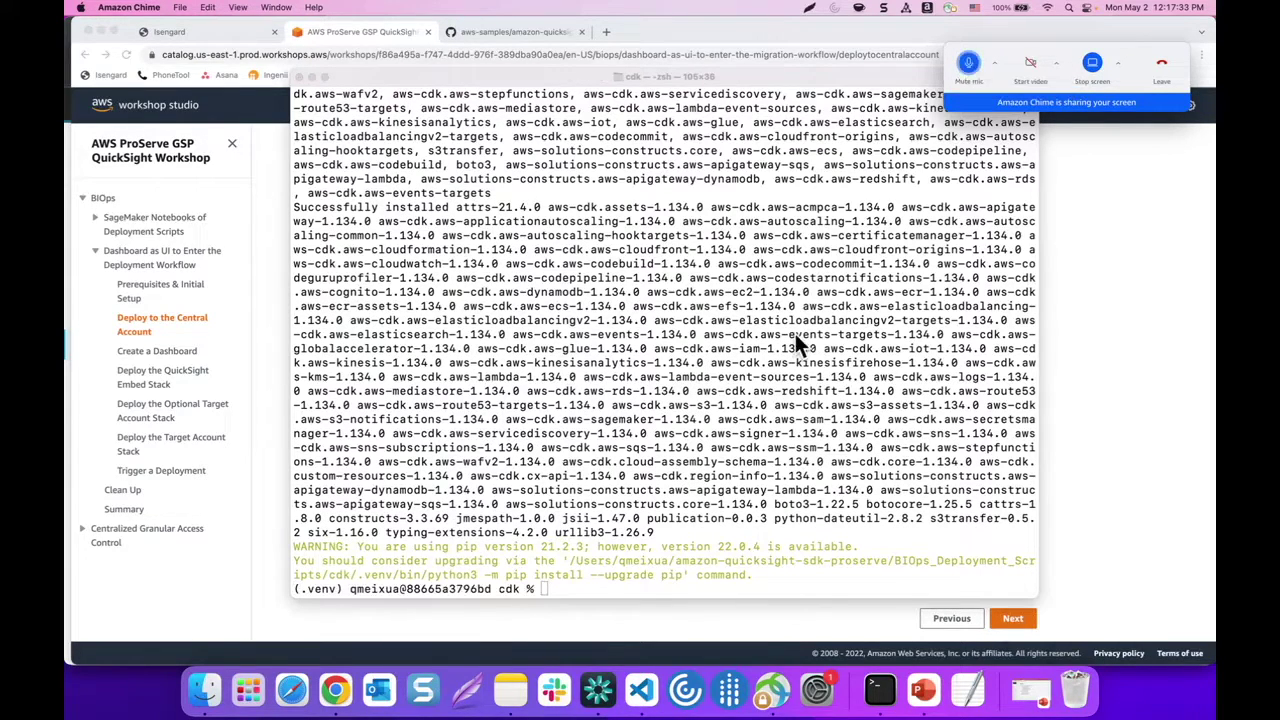
Check the finished pip output in Terminal, then return to the workshop instructions
left_click(562, 586)
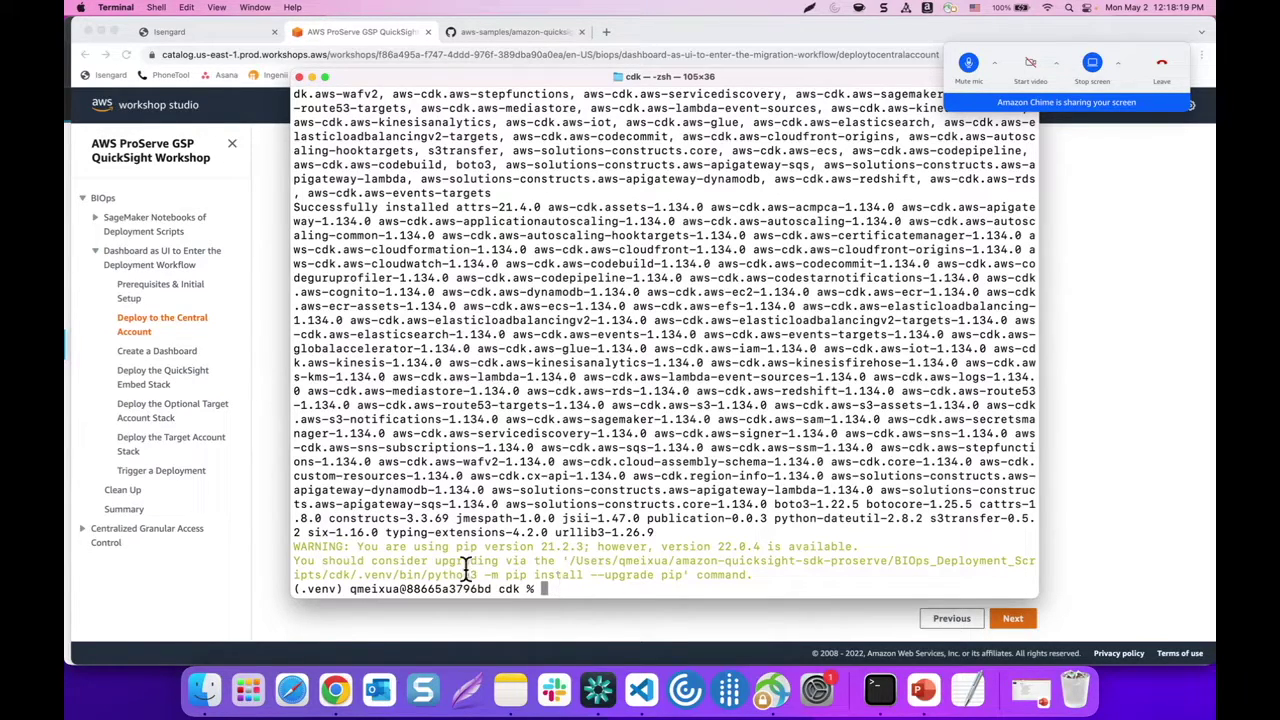
left_click(270, 521)
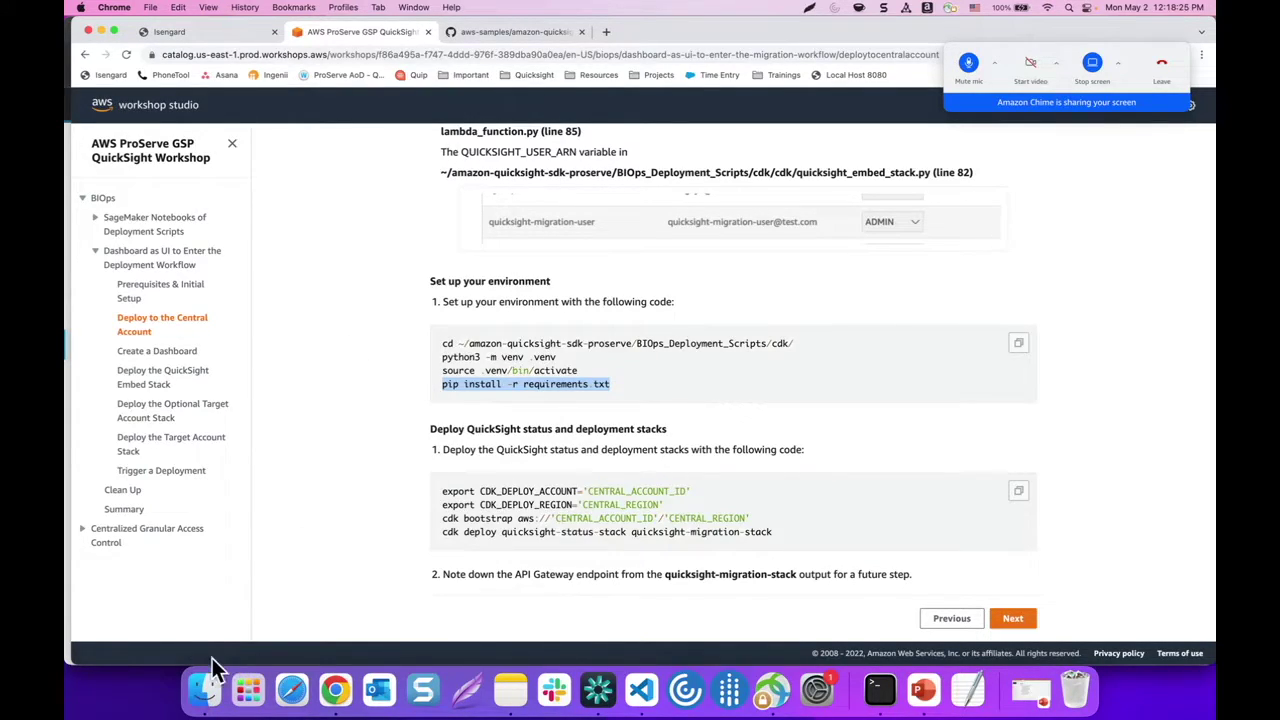
Open the hidden ~/.aws/ folder in Finder via Go to Folder
left_click(207, 697)
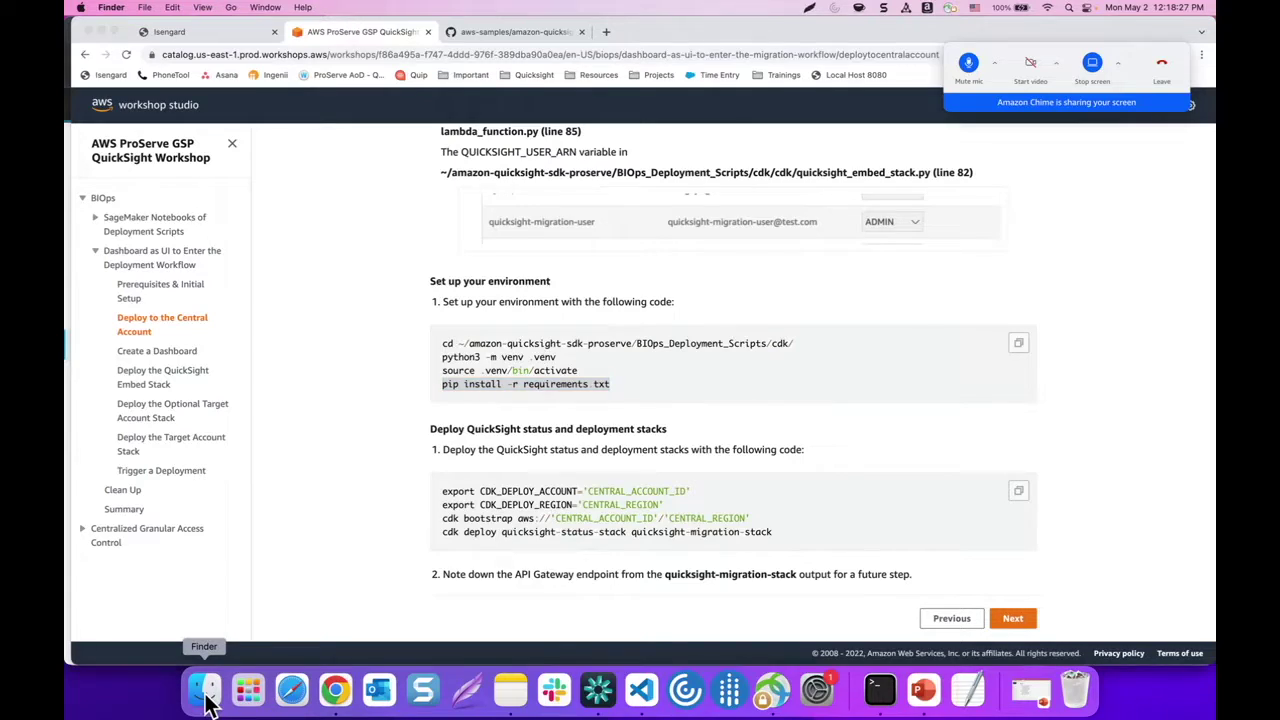
left_click(230, 8)
mouse_move(230, 8)
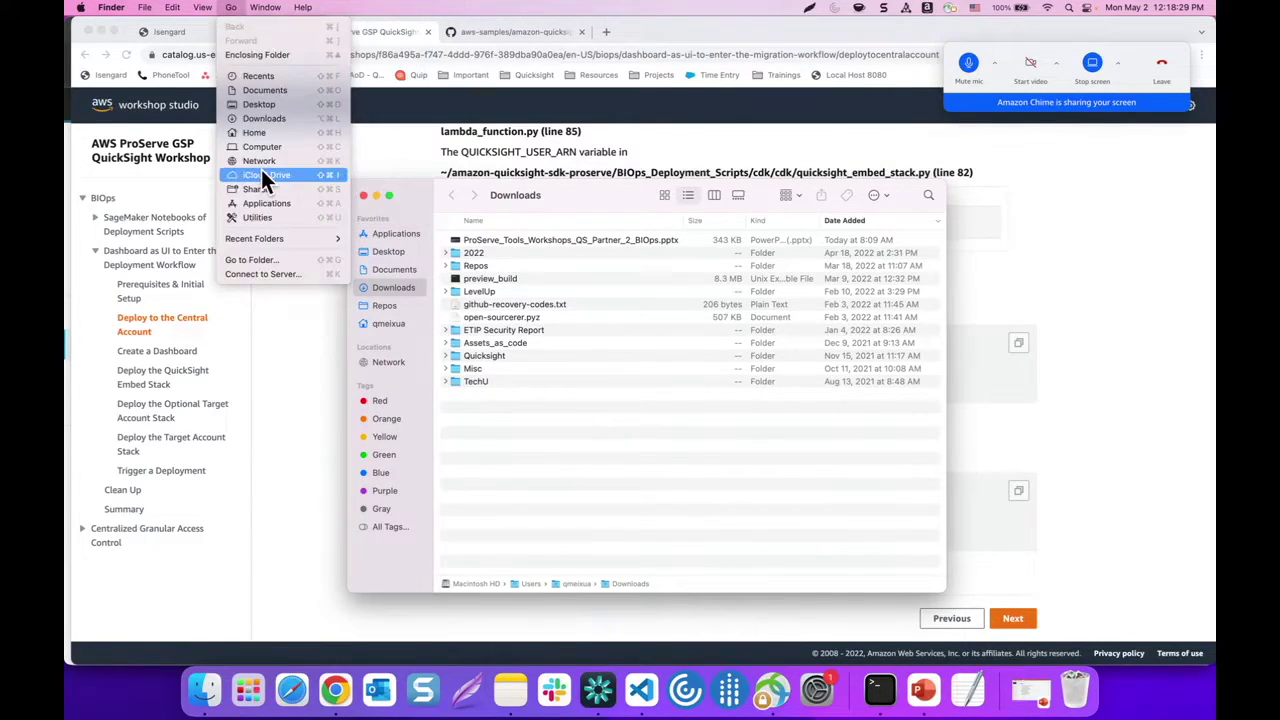
left_click(248, 259)
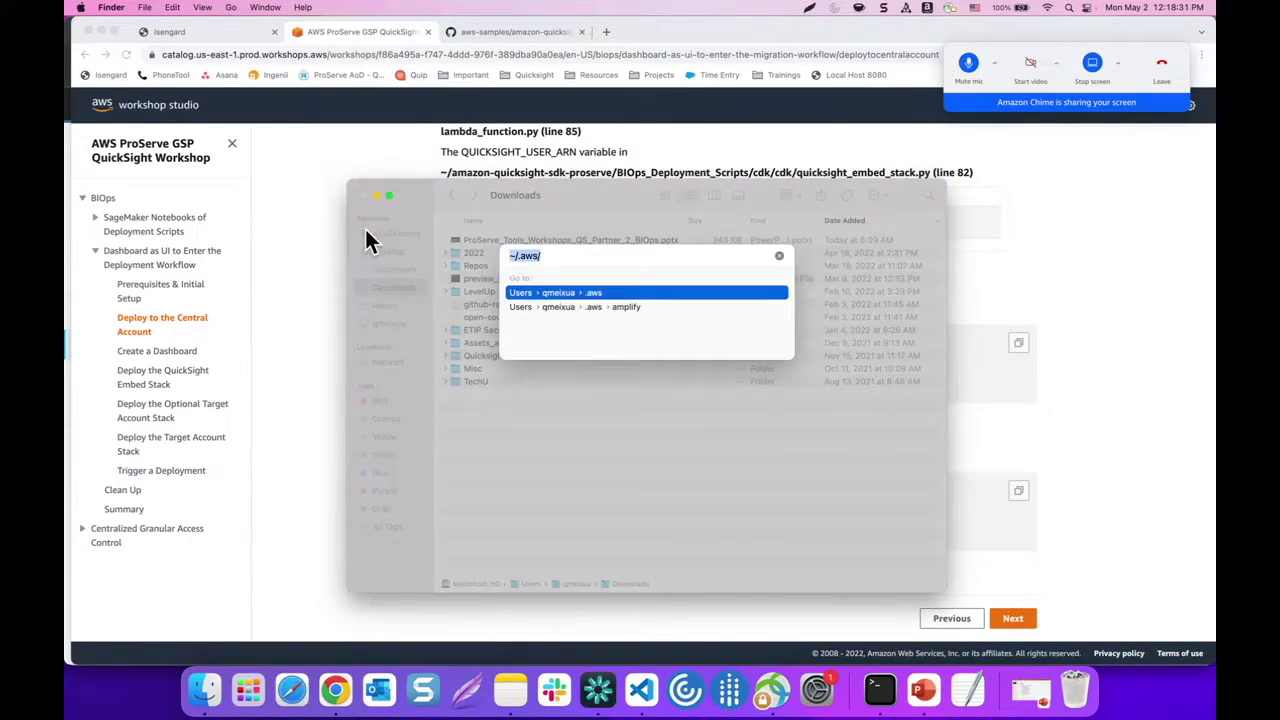
left_click(510, 255)
left_click(557, 256)
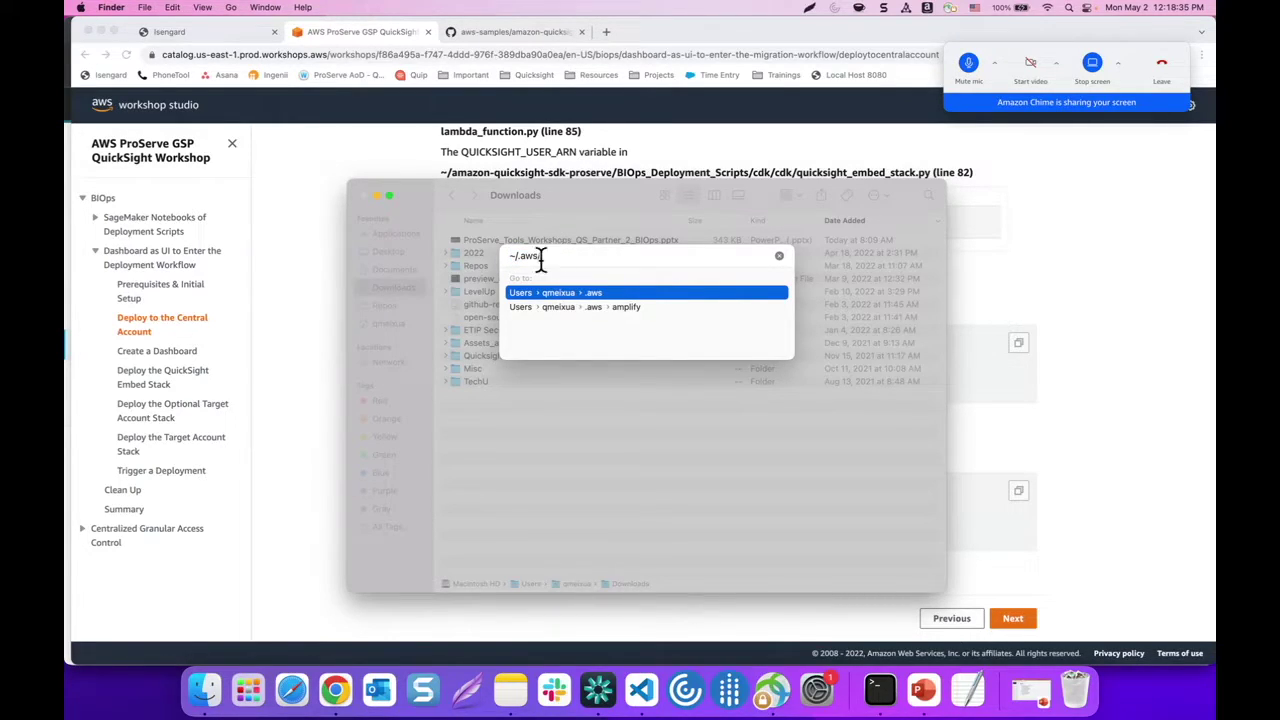
key("Return")
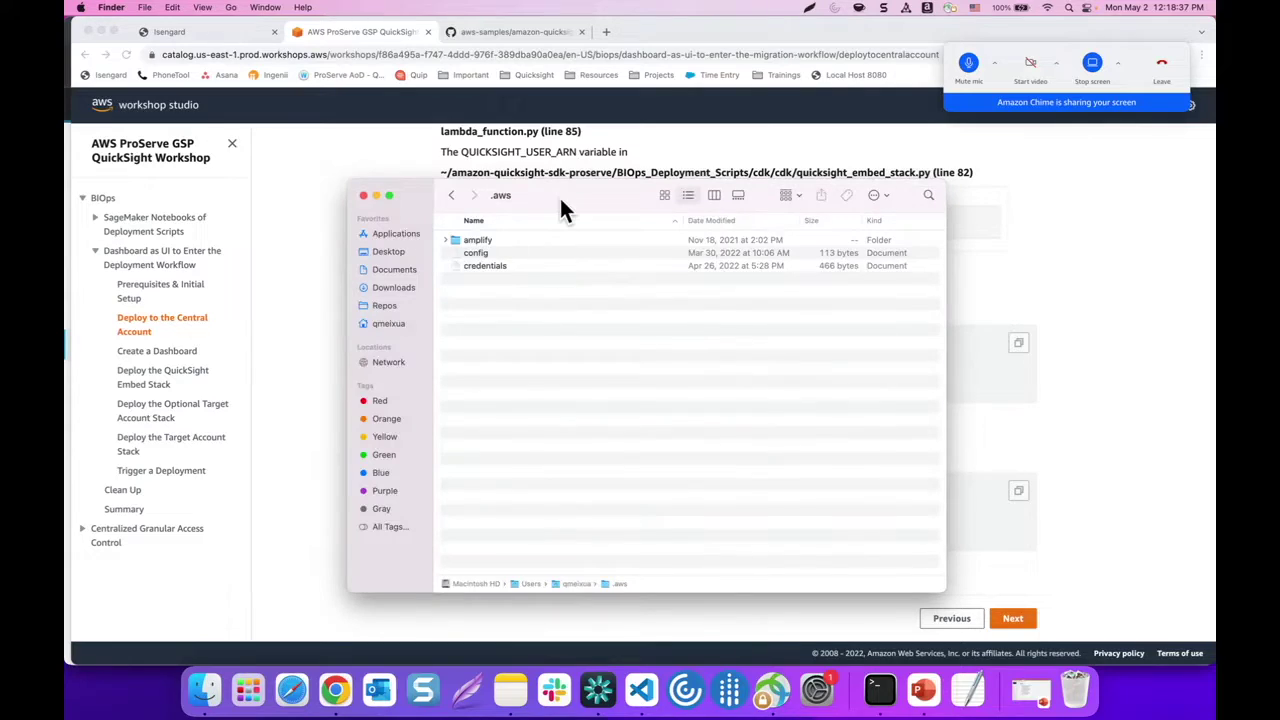
Open the credentials and config files in TextEdit to review them, closing each afterwards
left_click_drag(556, 183, 534, 157)
double_click(465, 235)
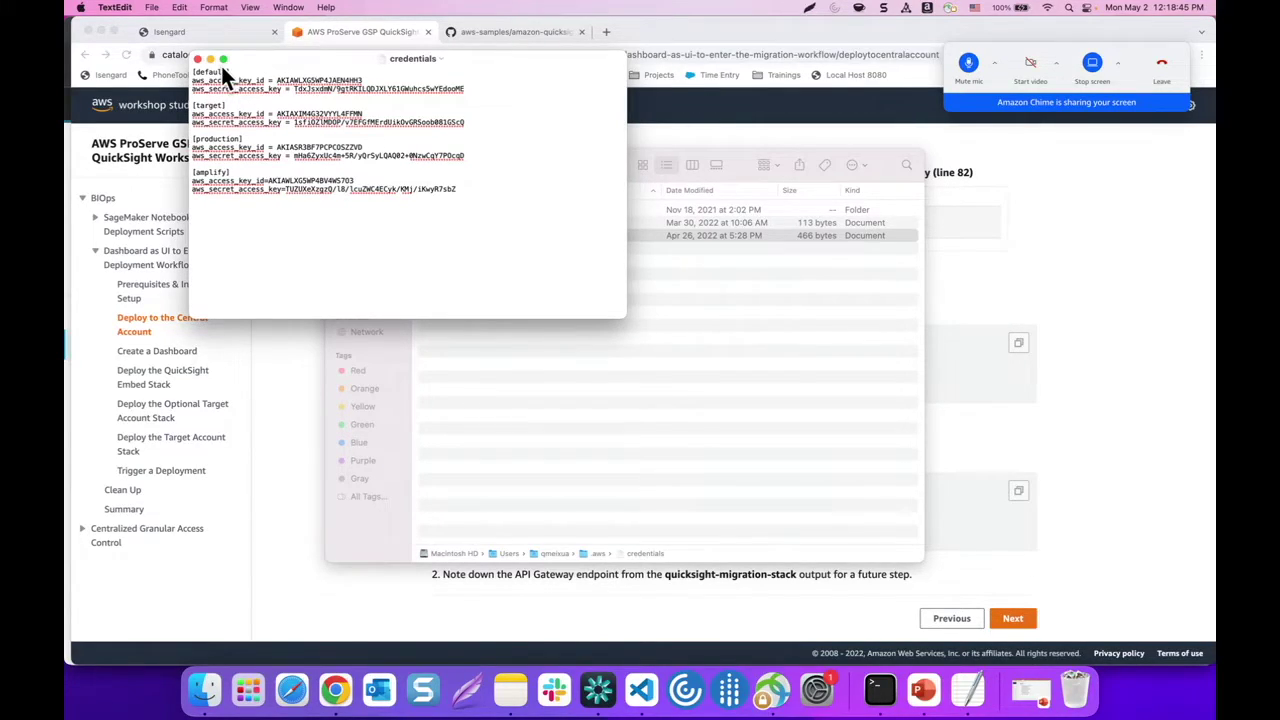
left_click(198, 60)
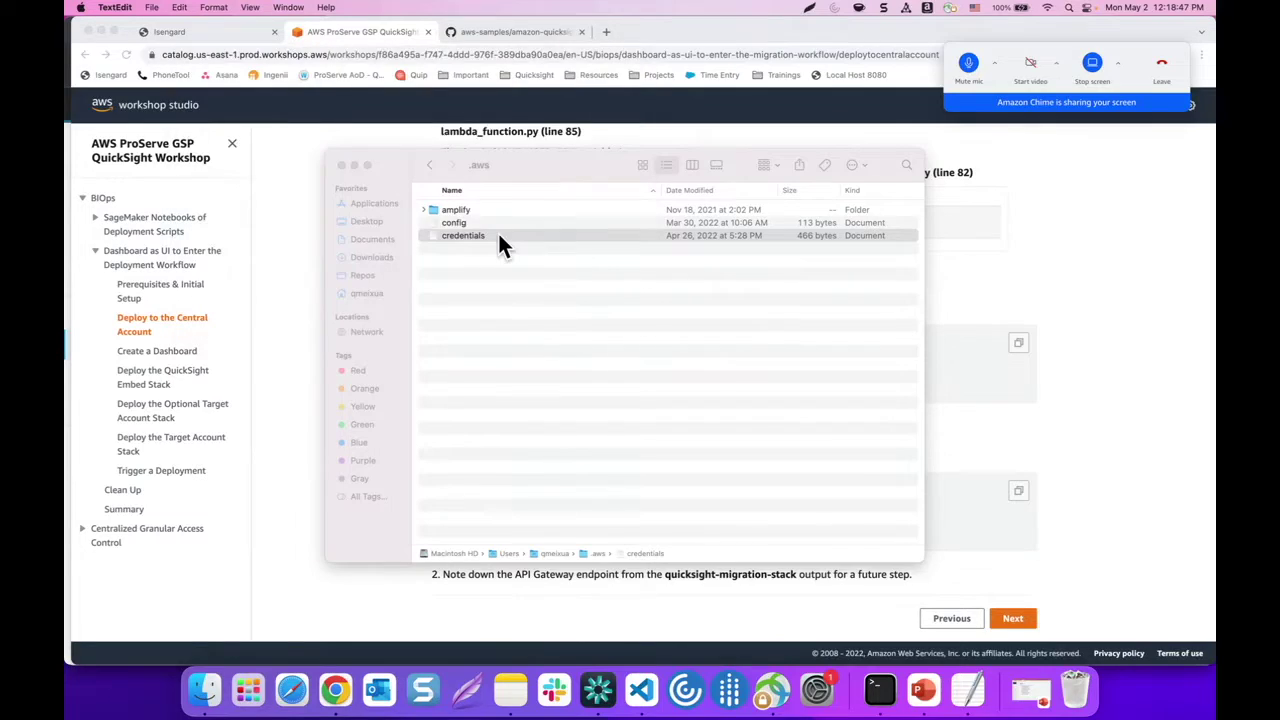
left_click(473, 223)
double_click(472, 225)
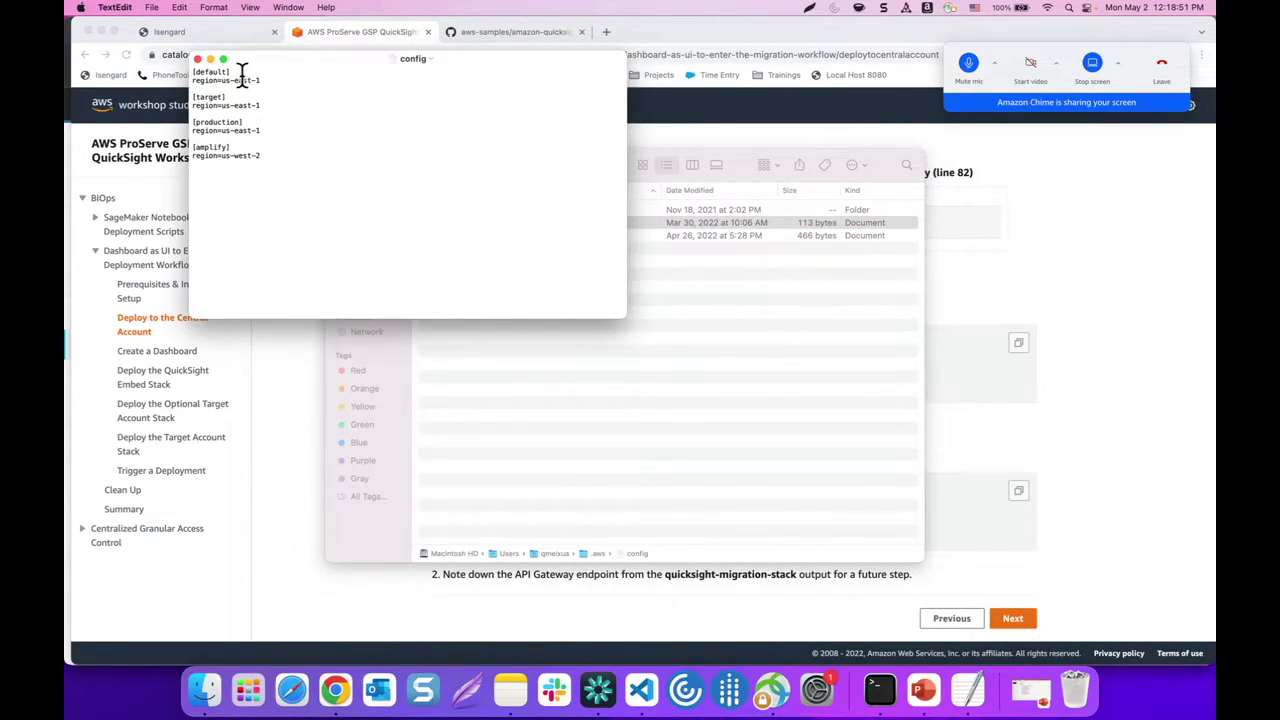
left_click(198, 57)
Sign into the account console as Admin and view the IAM users, selecting the QuickSight user name
left_click(195, 30)
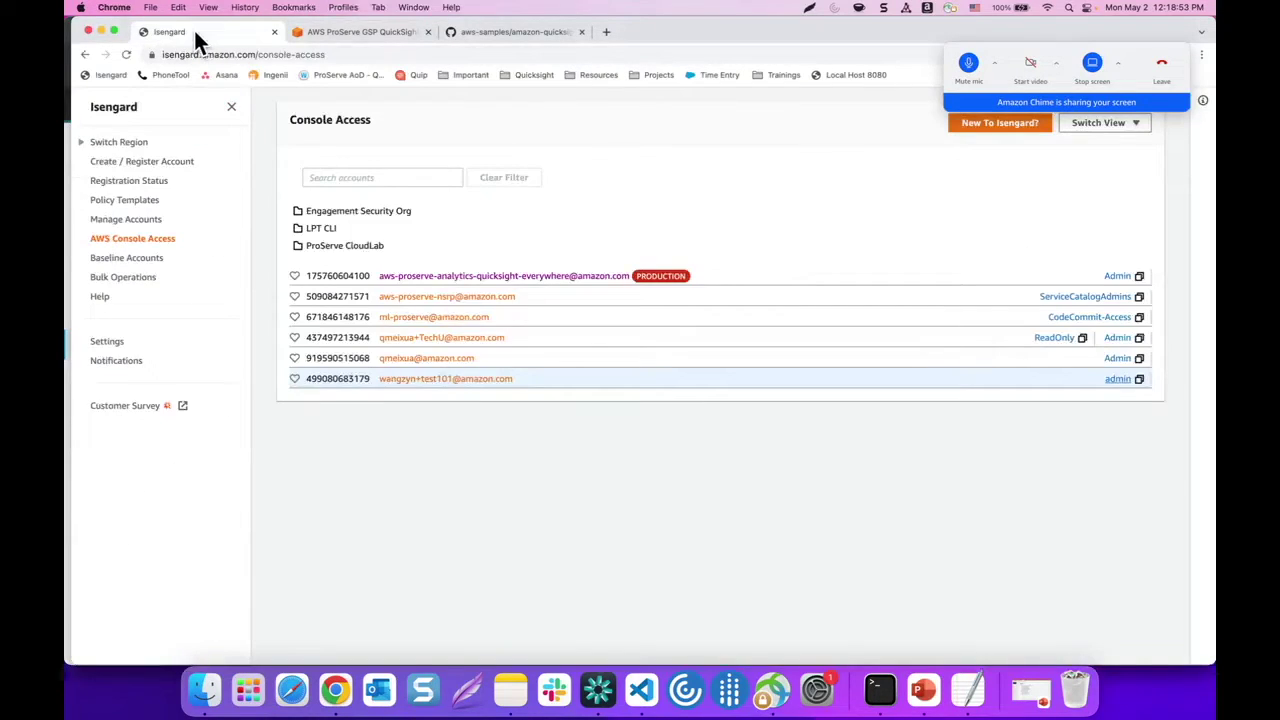
left_click(1116, 339)
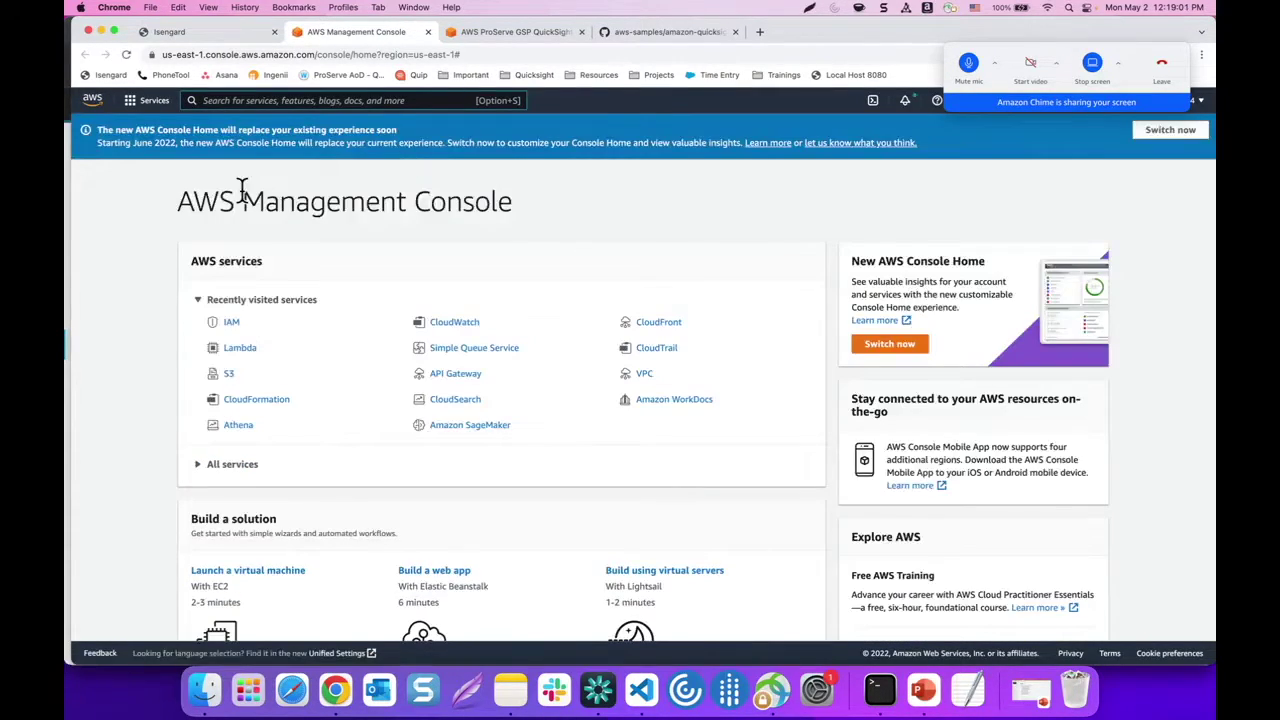
left_click(229, 320)
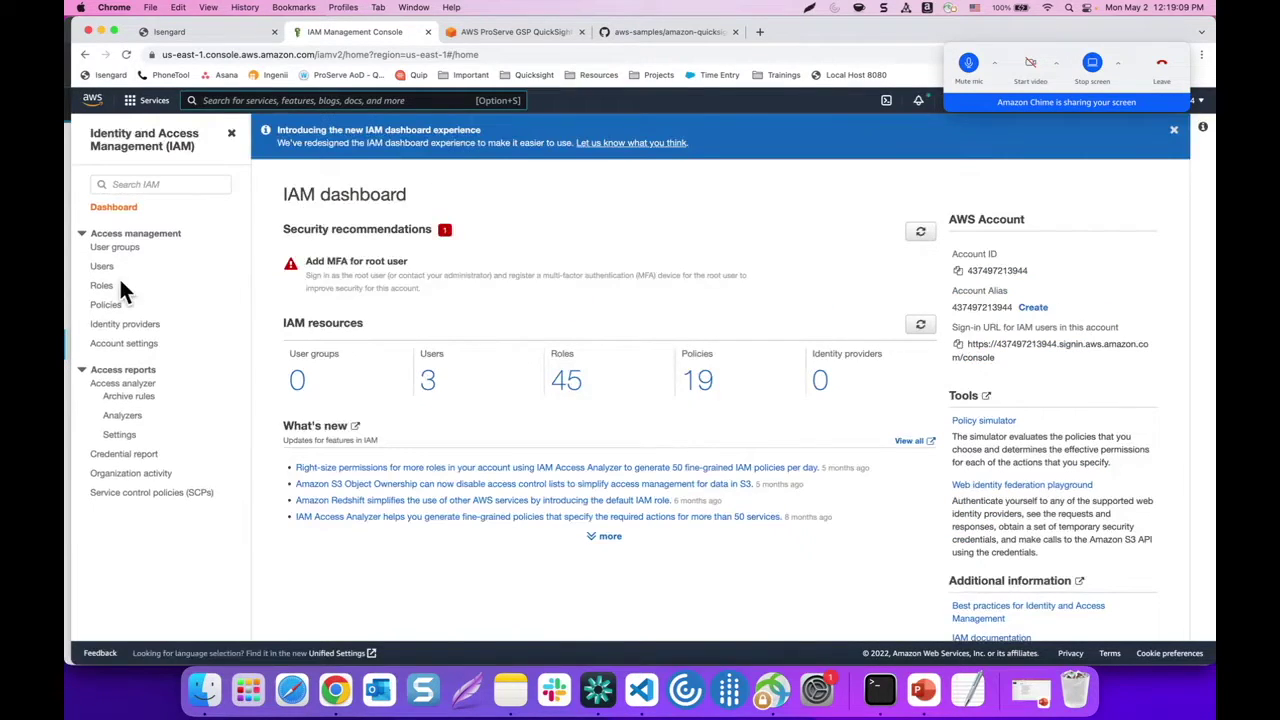
left_click(103, 269)
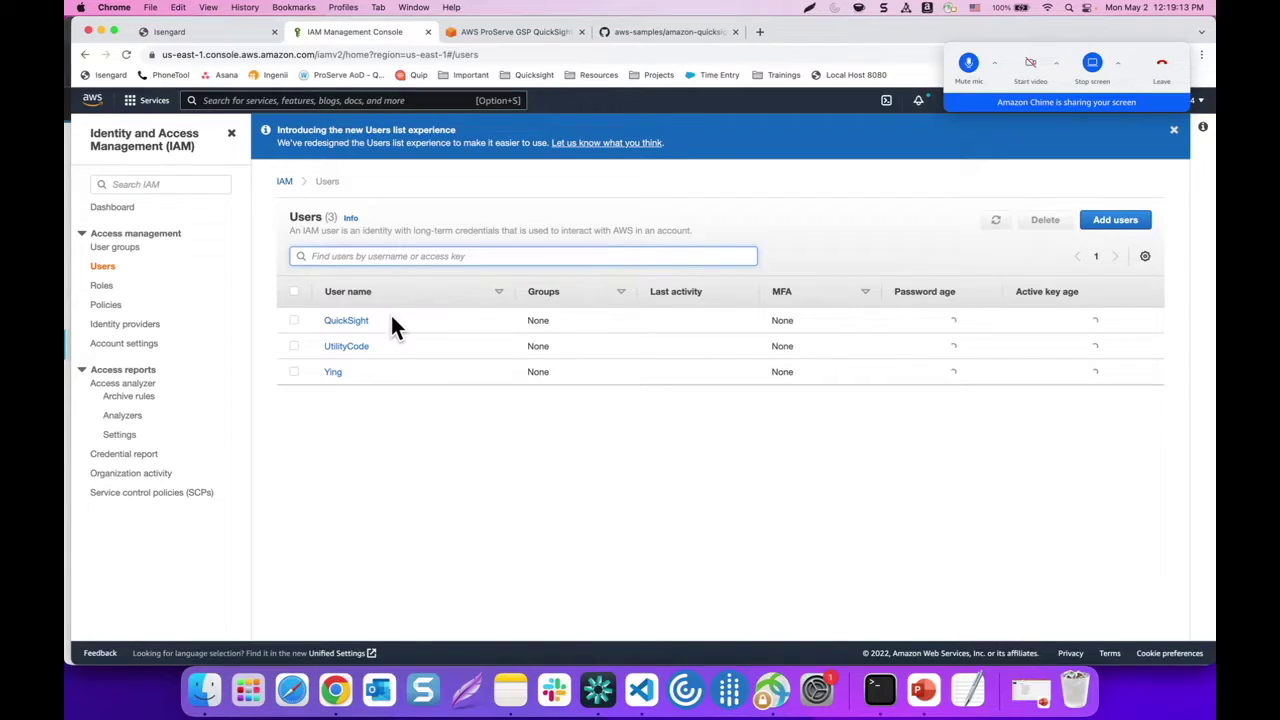
left_click_drag(391, 322, 312, 328)
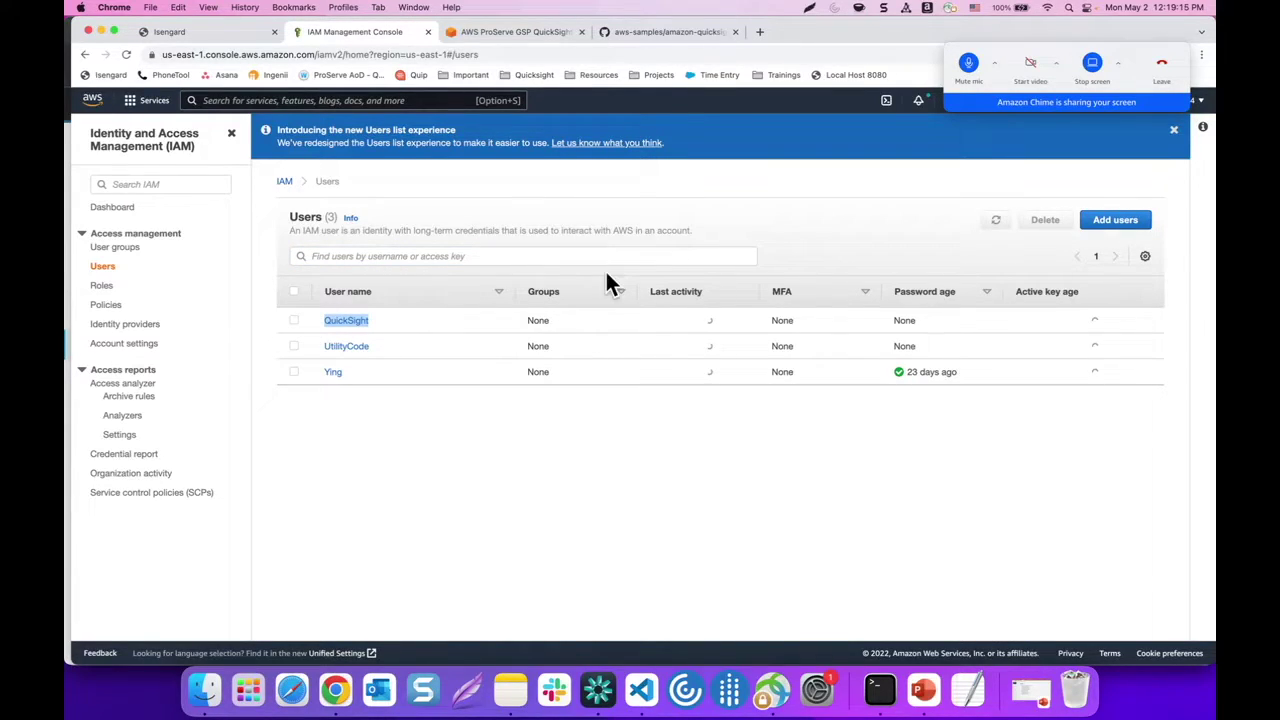
Start an IAM add-user page, then close it and go back to the workshop's Deploy to the Central Account page
left_click(1117, 226)
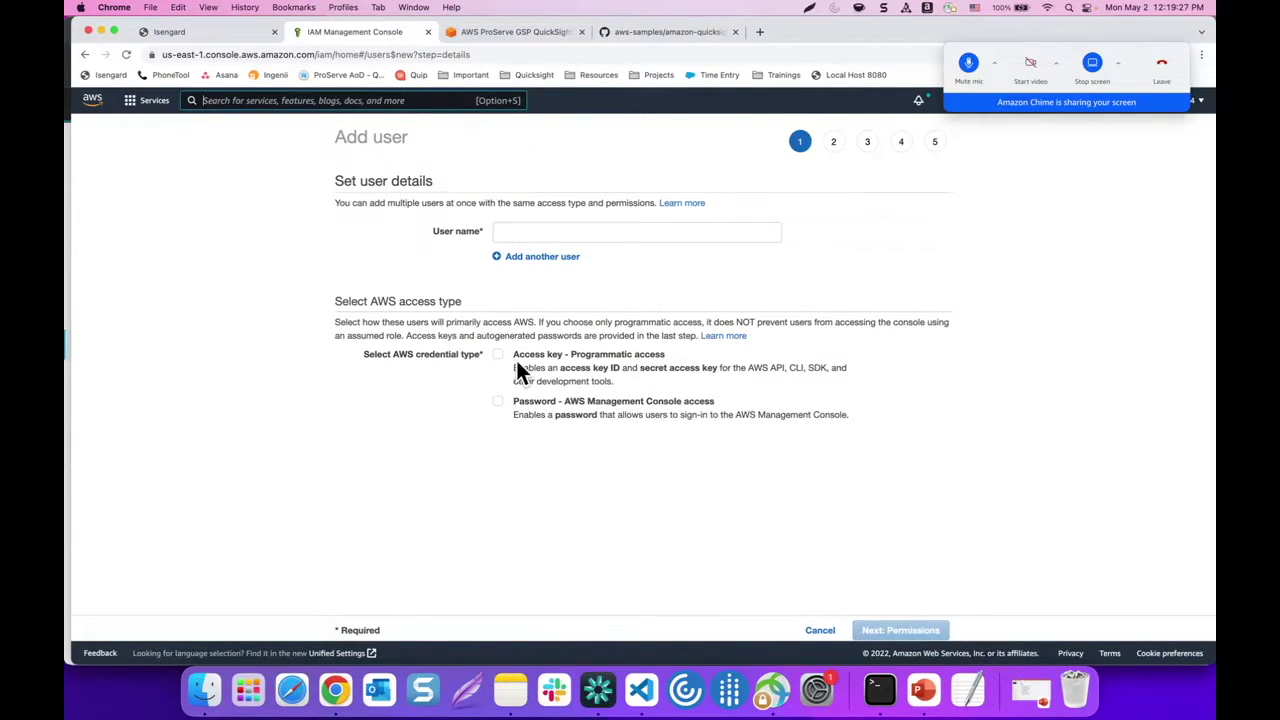
left_click_drag(512, 352, 620, 388)
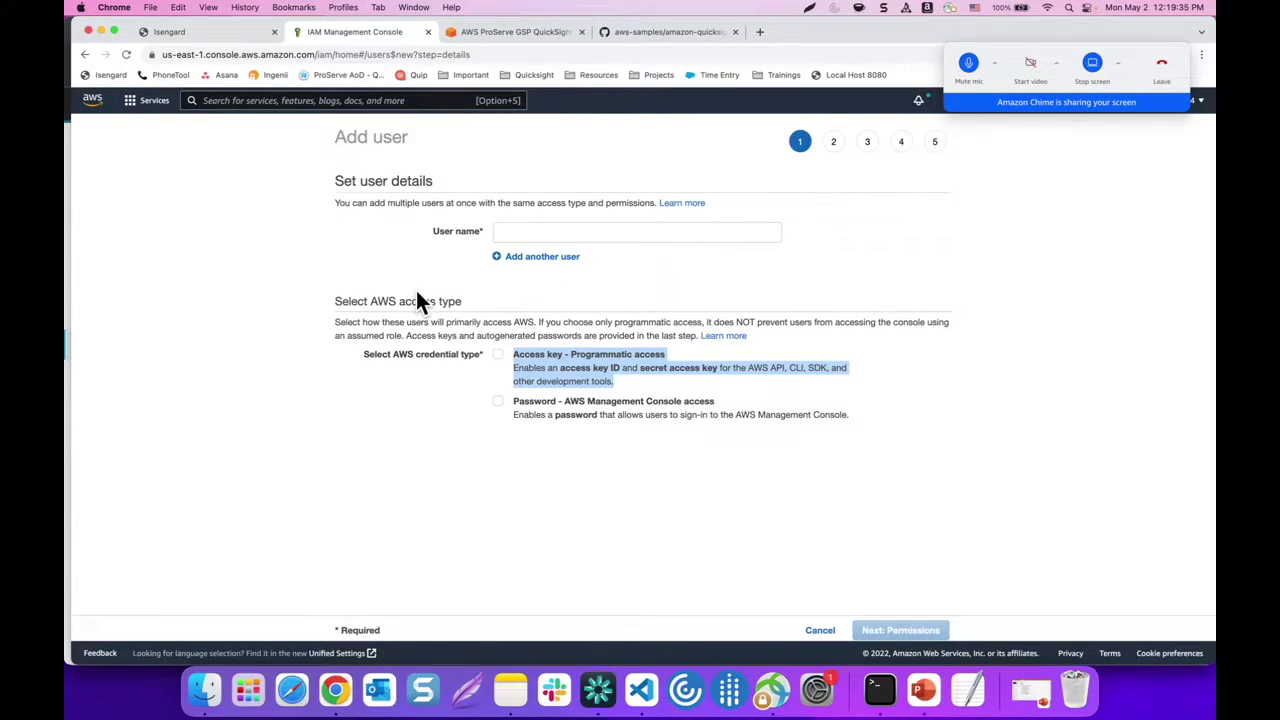
left_click(428, 32)
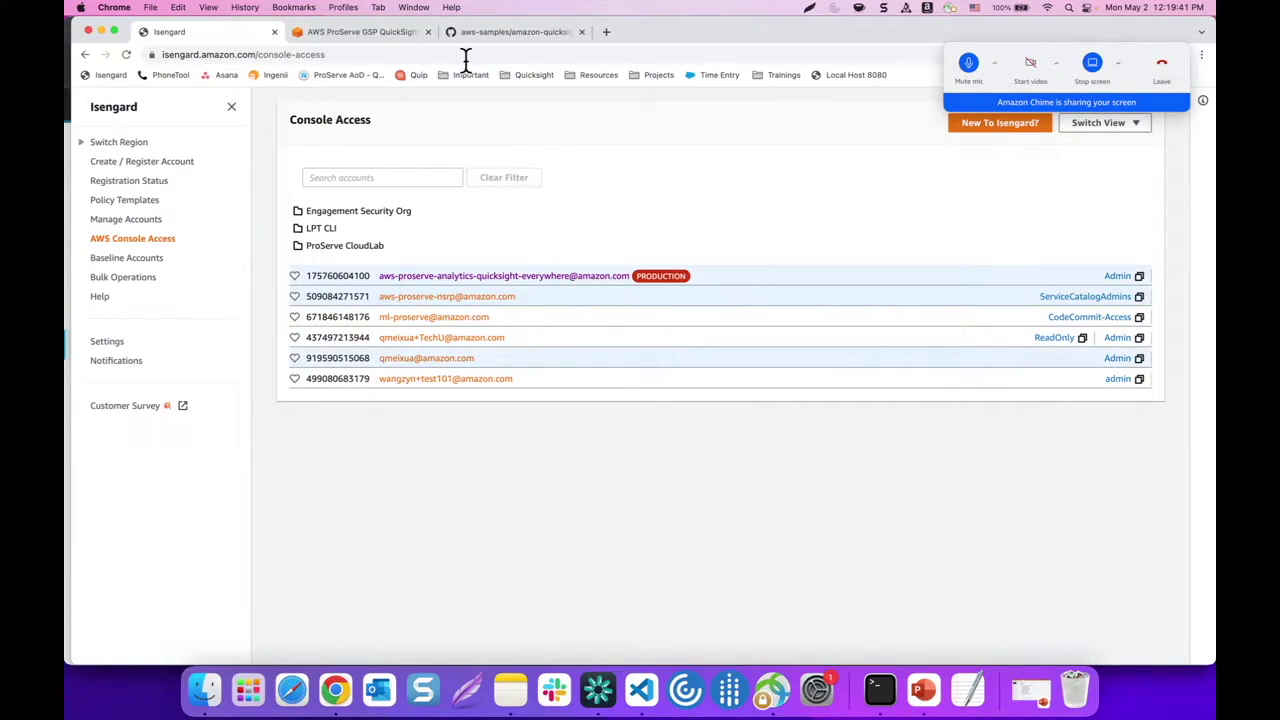
left_click(365, 33)
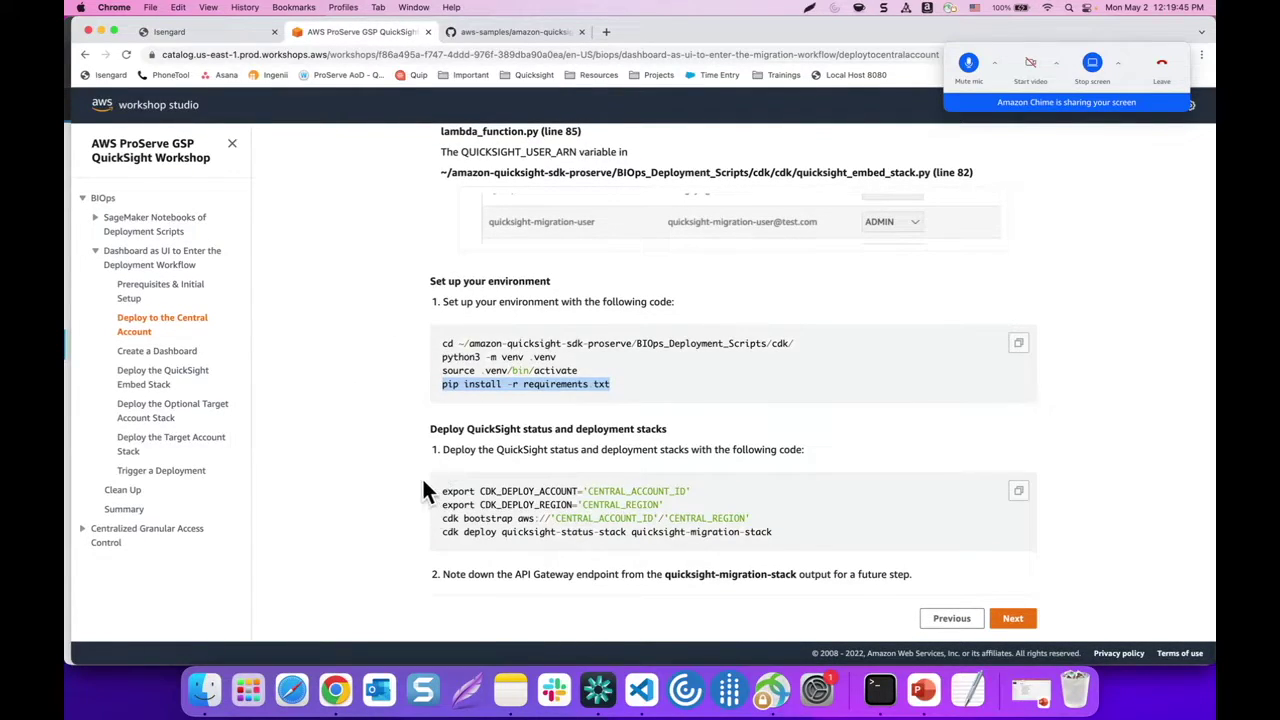
Export CDK_DEPLOY_ACCOUNT in Terminal using the central account's ID copied from Isengard
left_click_drag(443, 491, 590, 489)
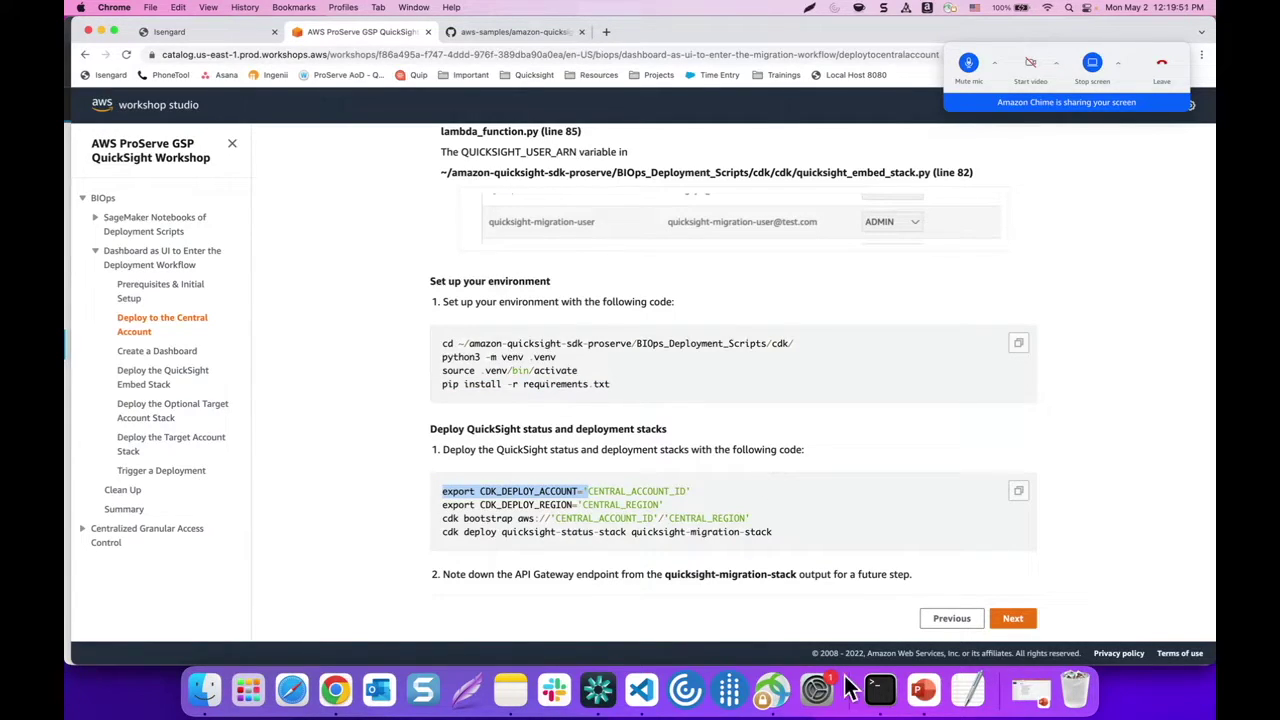
left_click(878, 690)
type("export CDK_DEPLOY_ACCOUNT='")
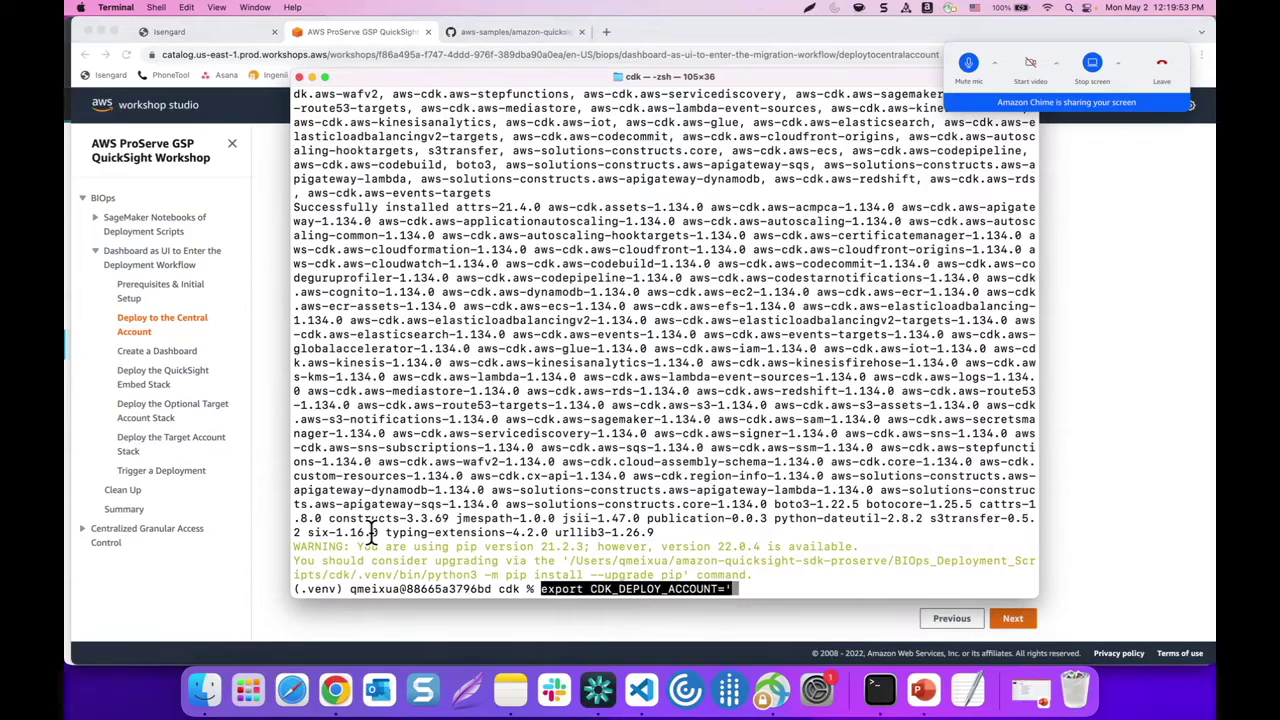
left_click(245, 572)
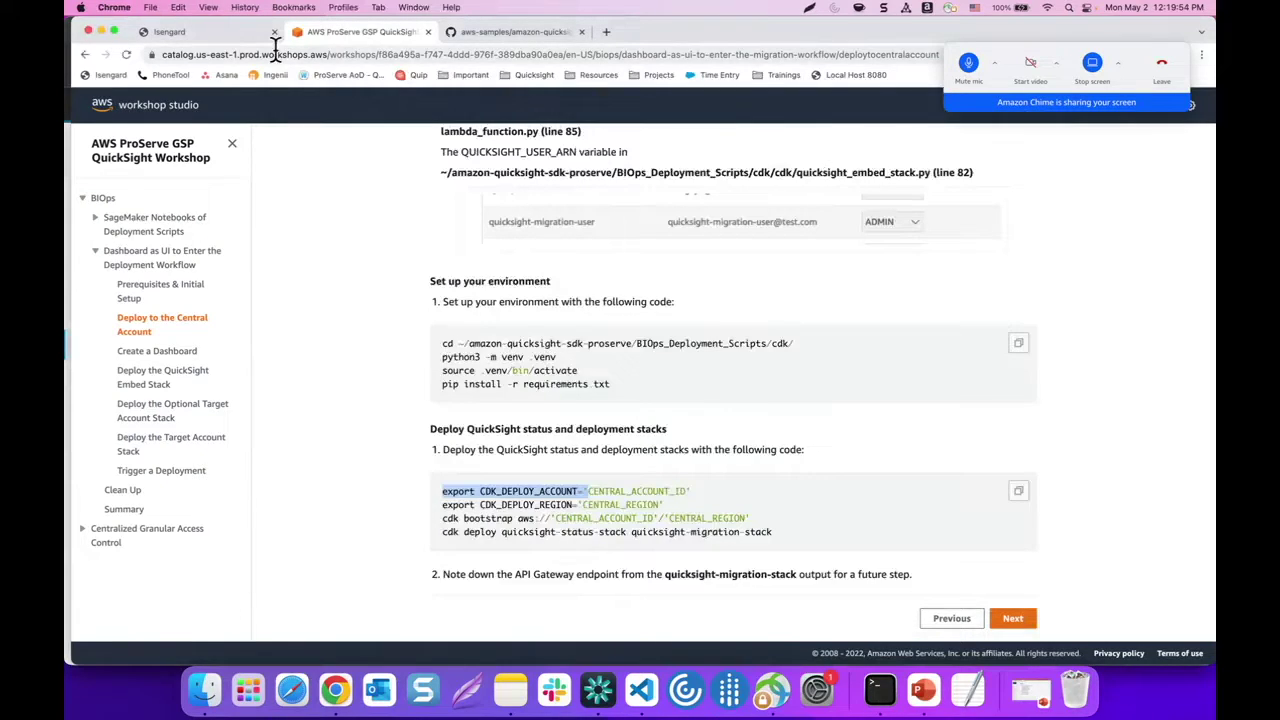
left_click(205, 31)
left_click_drag(306, 337, 370, 337)
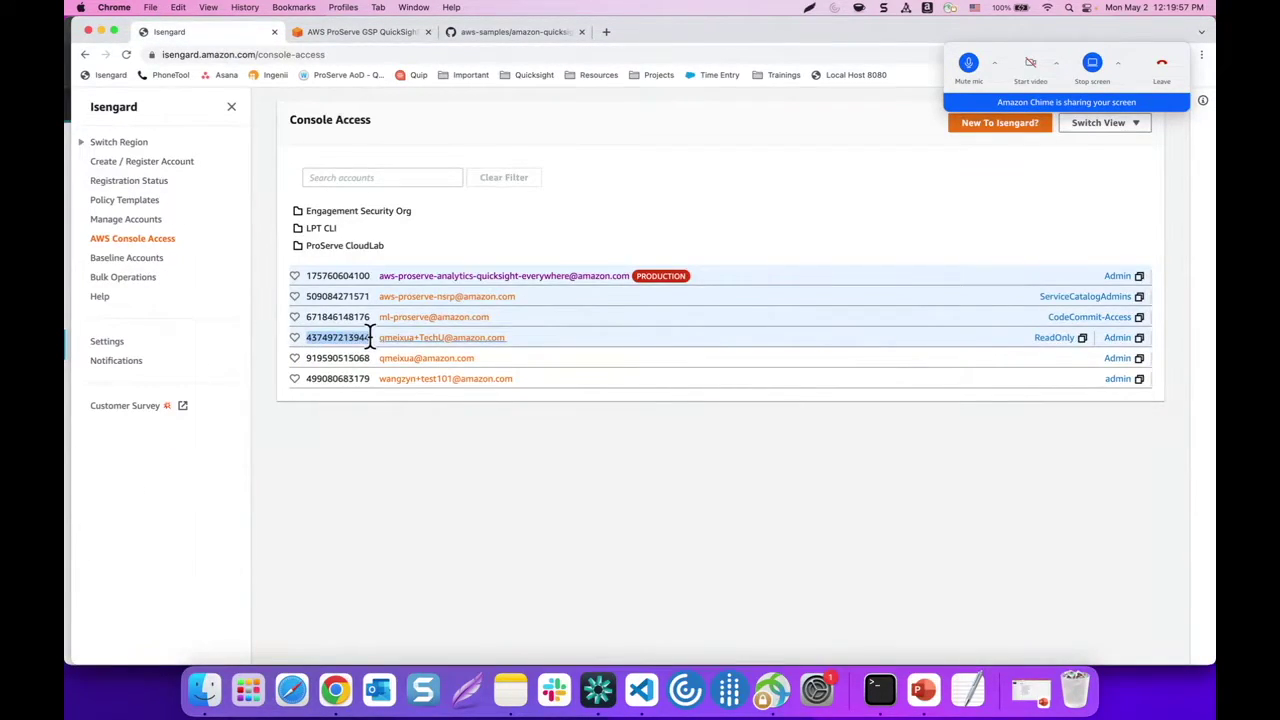
left_click(880, 690)
key("super+v")
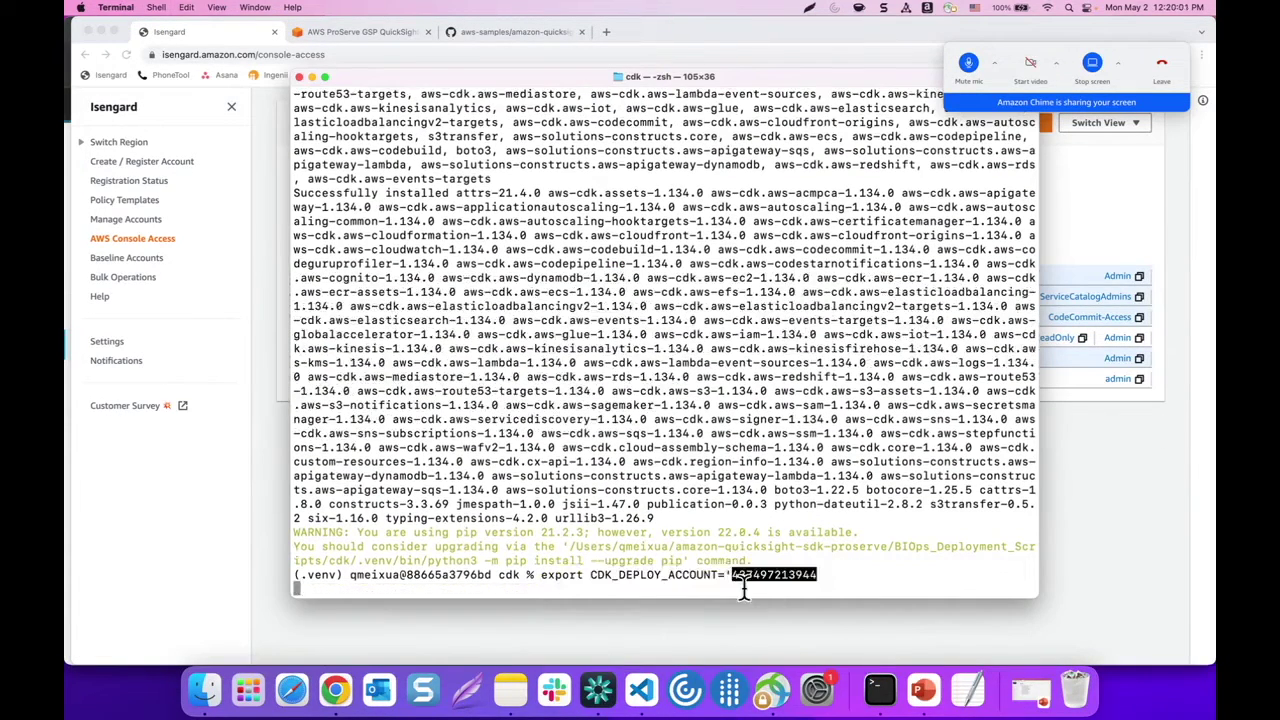
type("'")
key("Return")
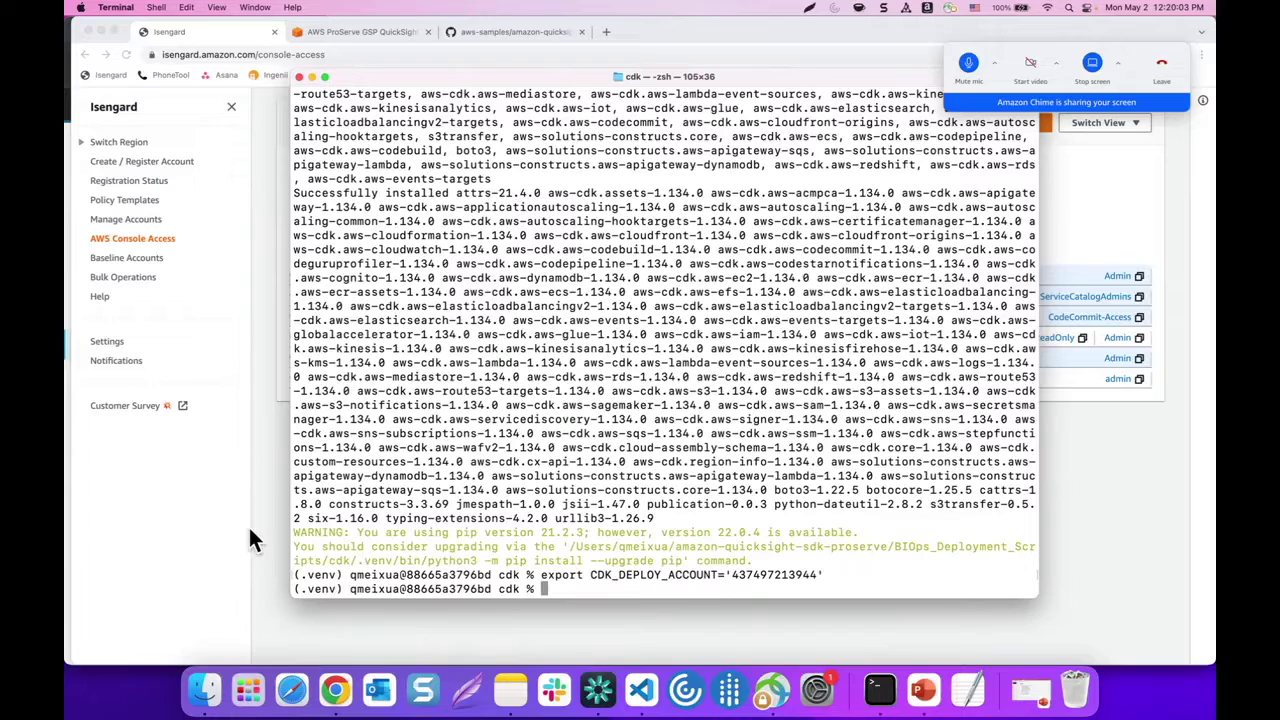
Export CDK_DEPLOY_REGION as 'us-east-1' in Terminal
left_click(249, 527)
left_click(496, 33)
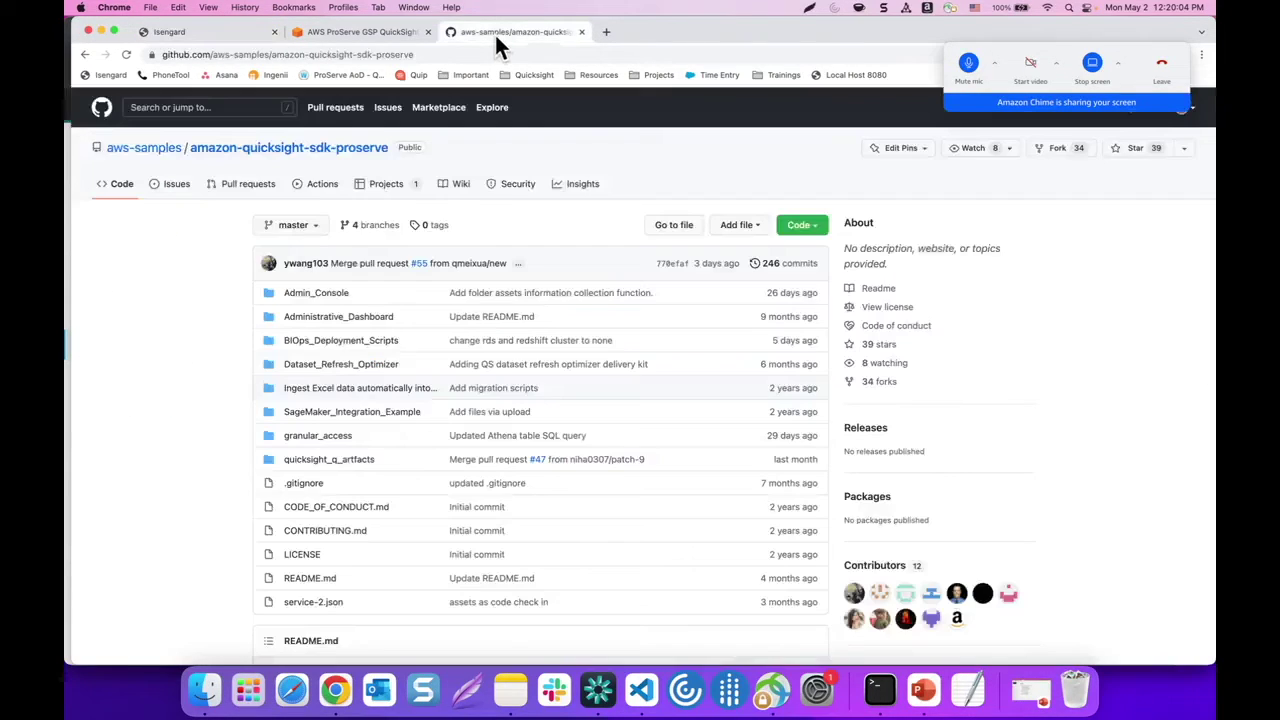
left_click(352, 36)
left_click_drag(443, 505, 581, 499)
key("super+c")
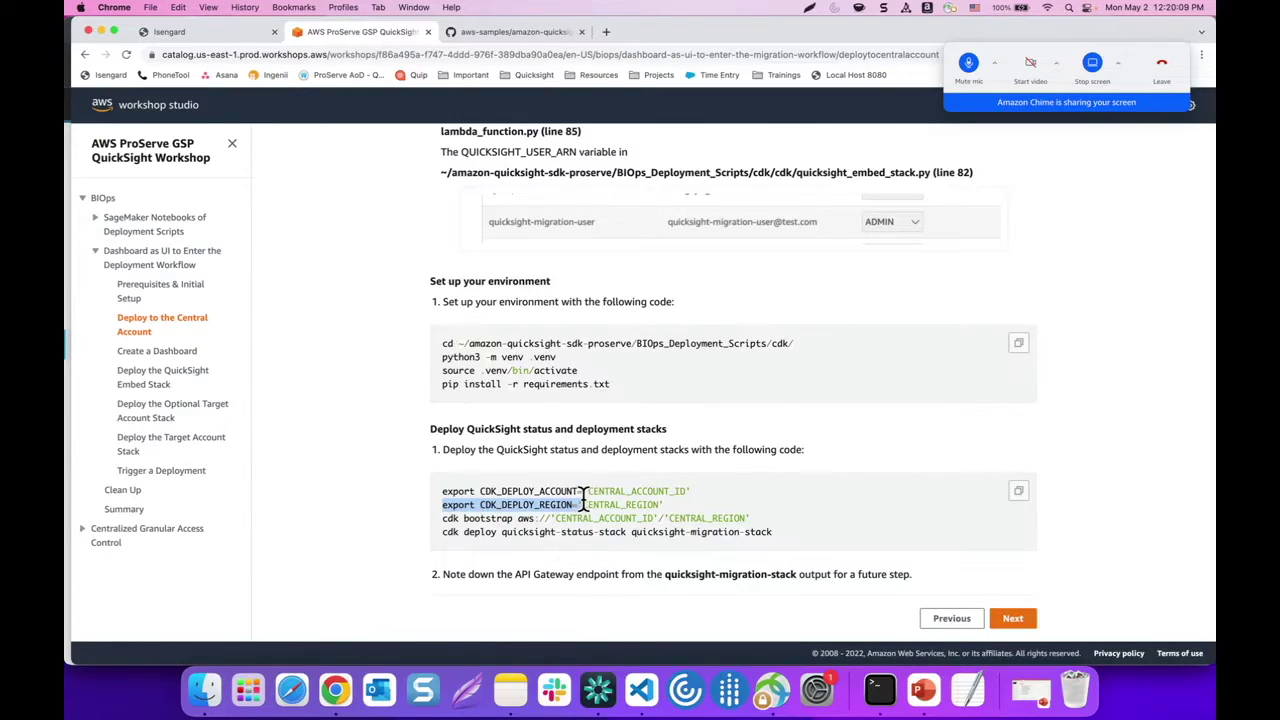
left_click(882, 690)
key("super+v")
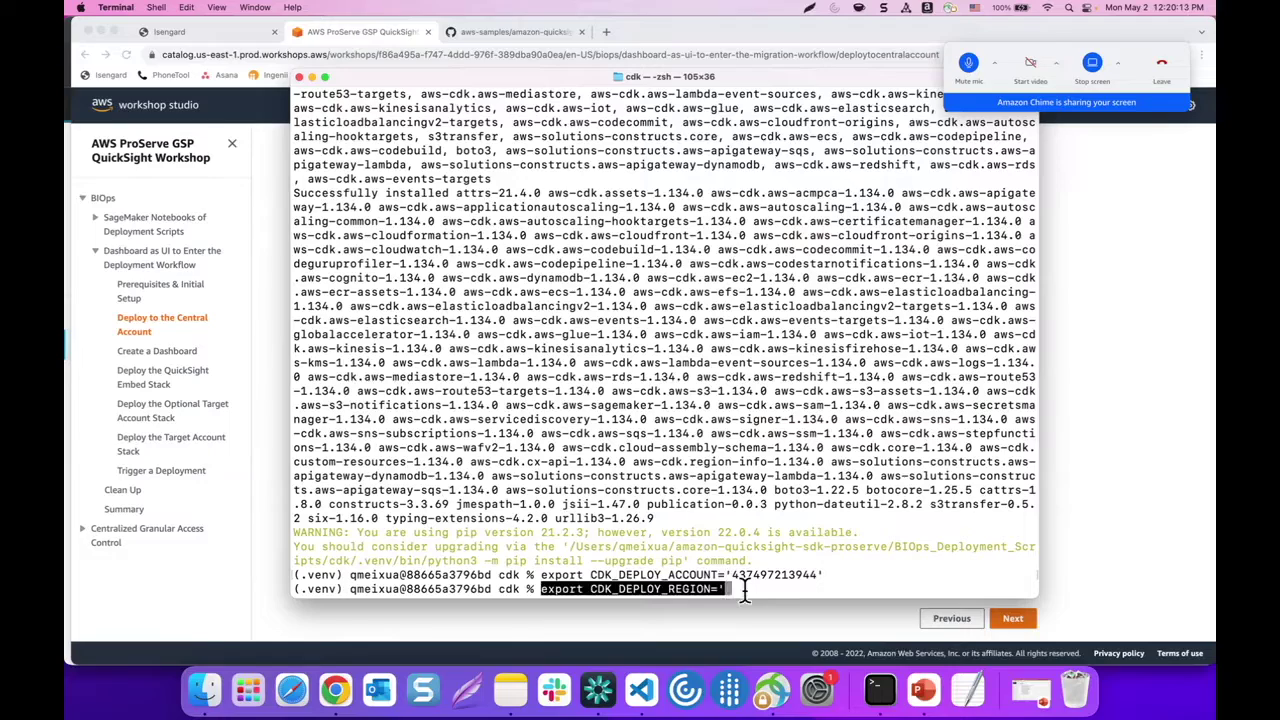
type("'us-east-1'")
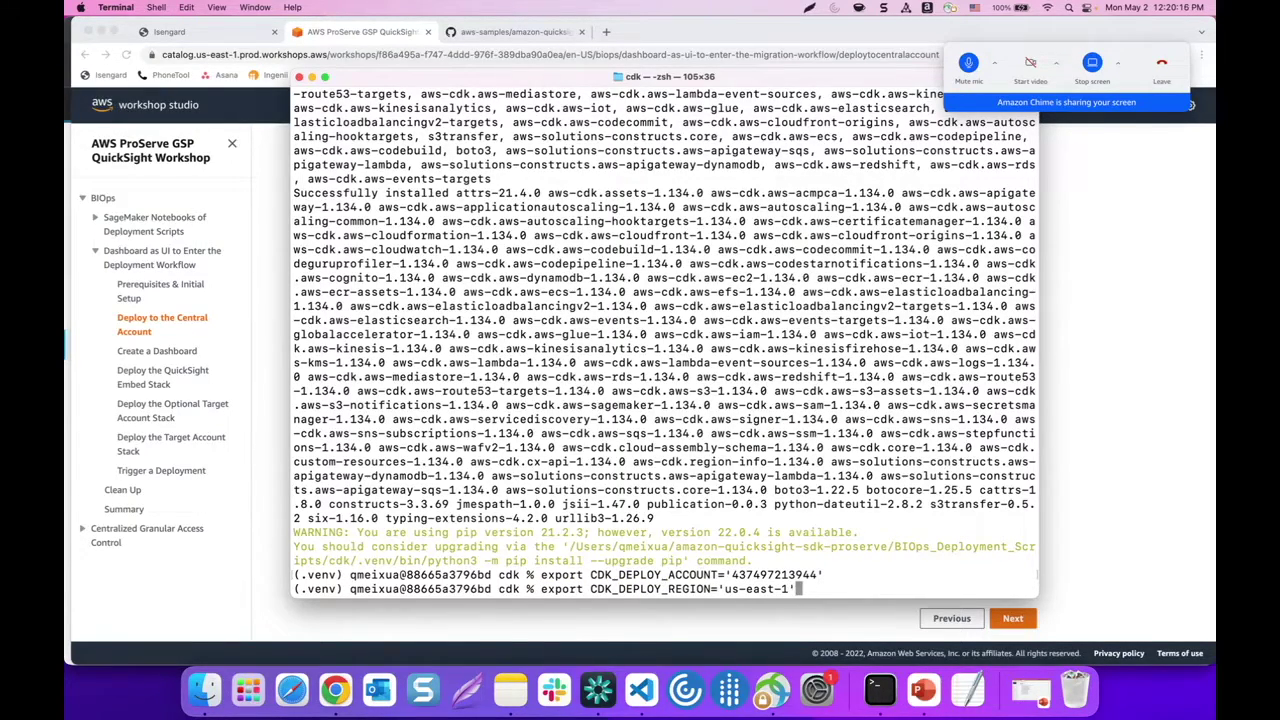
key("Return")
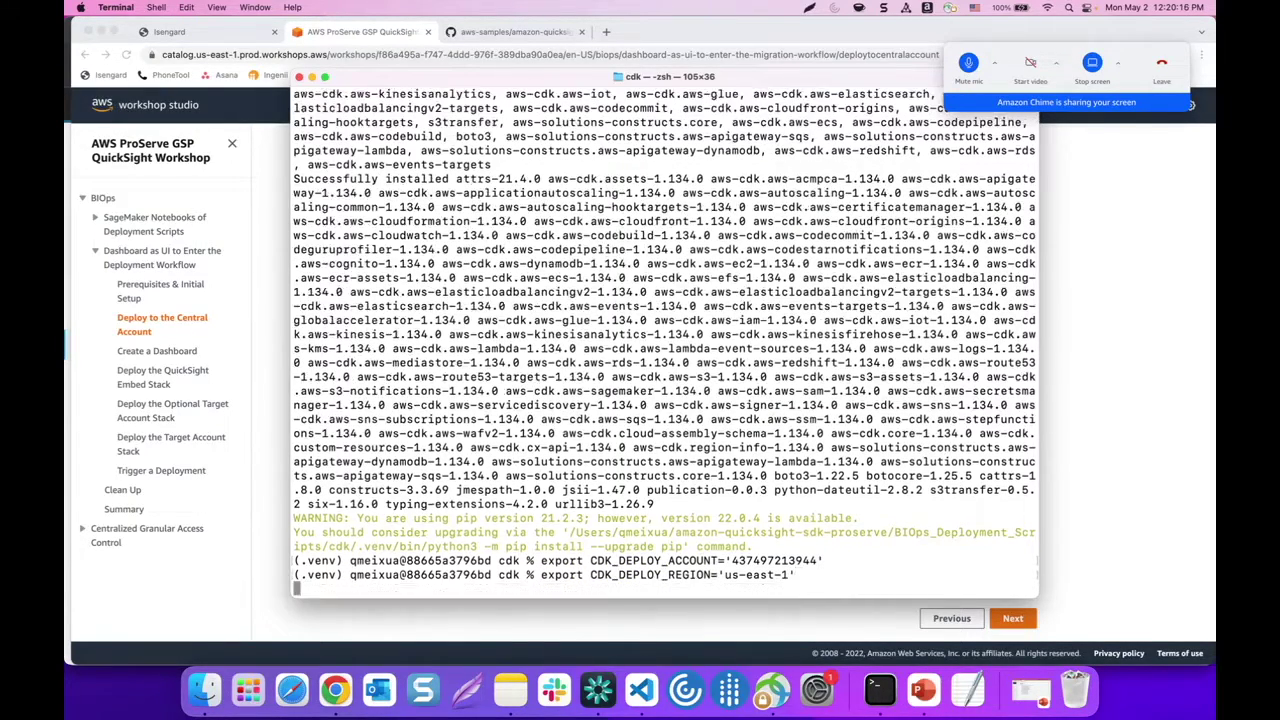
left_click(262, 587)
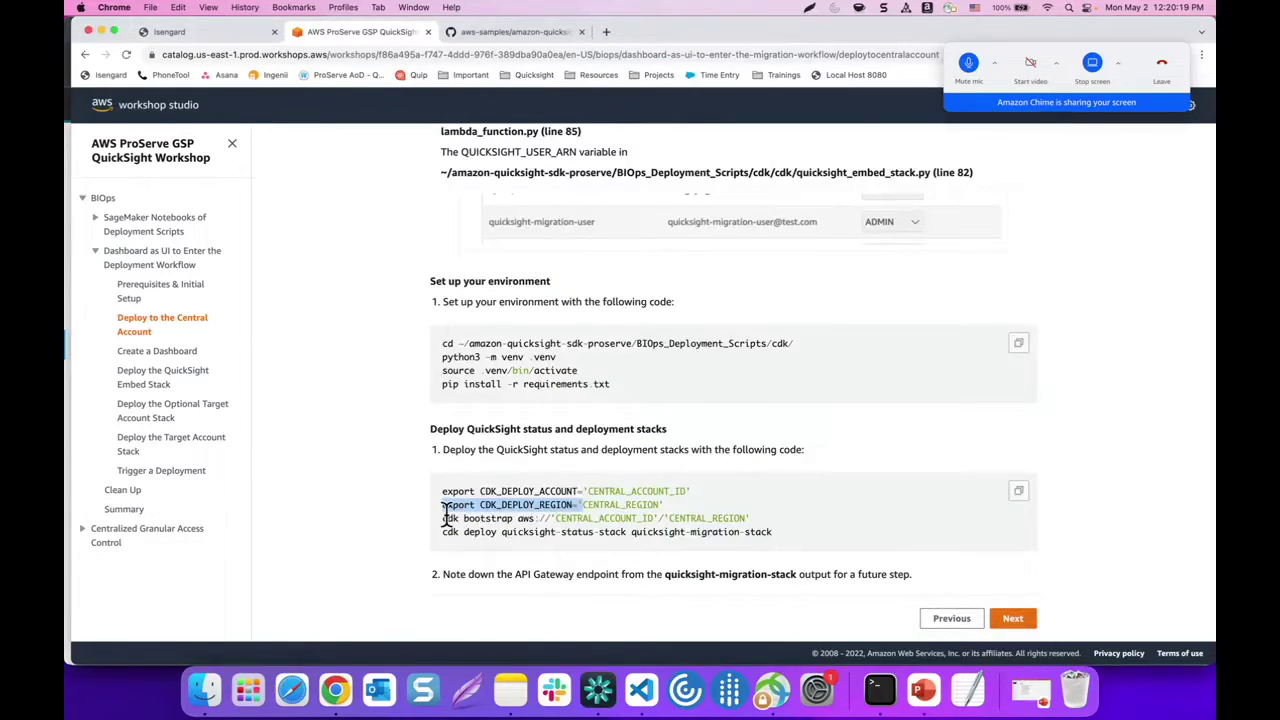
Run 'cdk bootstrap aws://<central account id>/us-east-1' in Terminal
left_click_drag(441, 519, 549, 519)
left_click(884, 692)
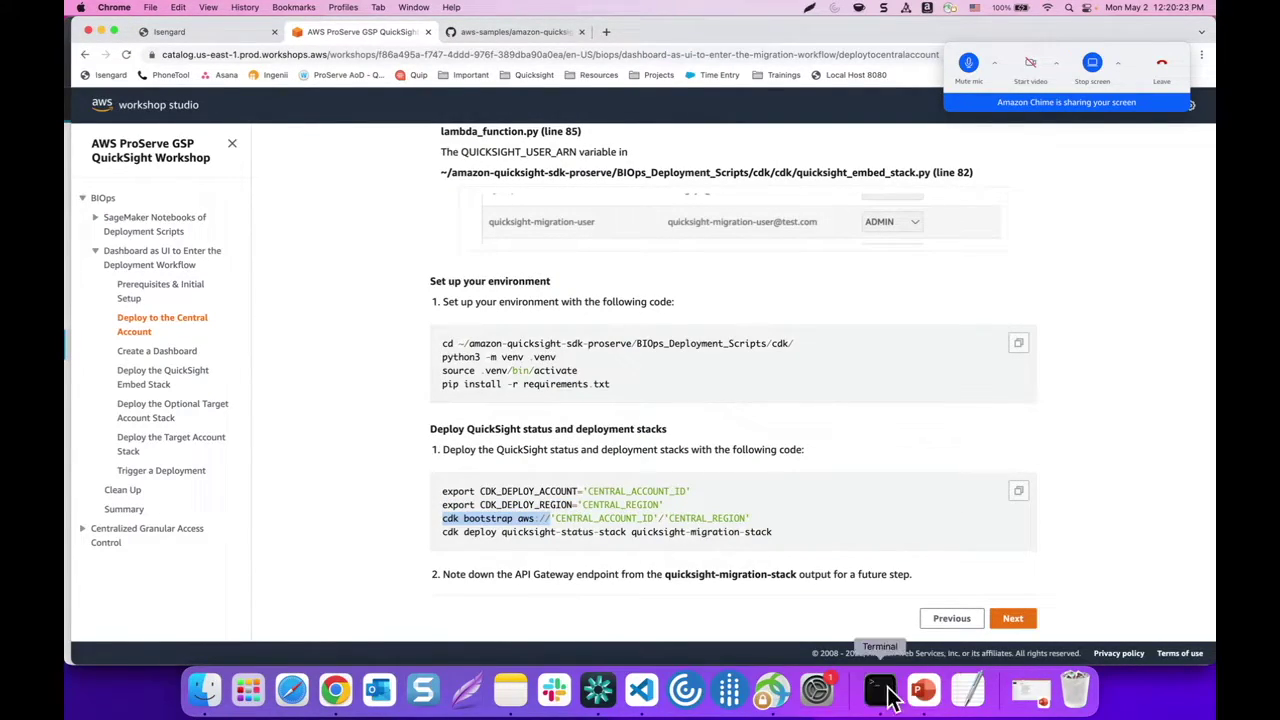
type("cdk bootstrap aws://")
left_click_drag(727, 560, 824, 561)
key("super+c")
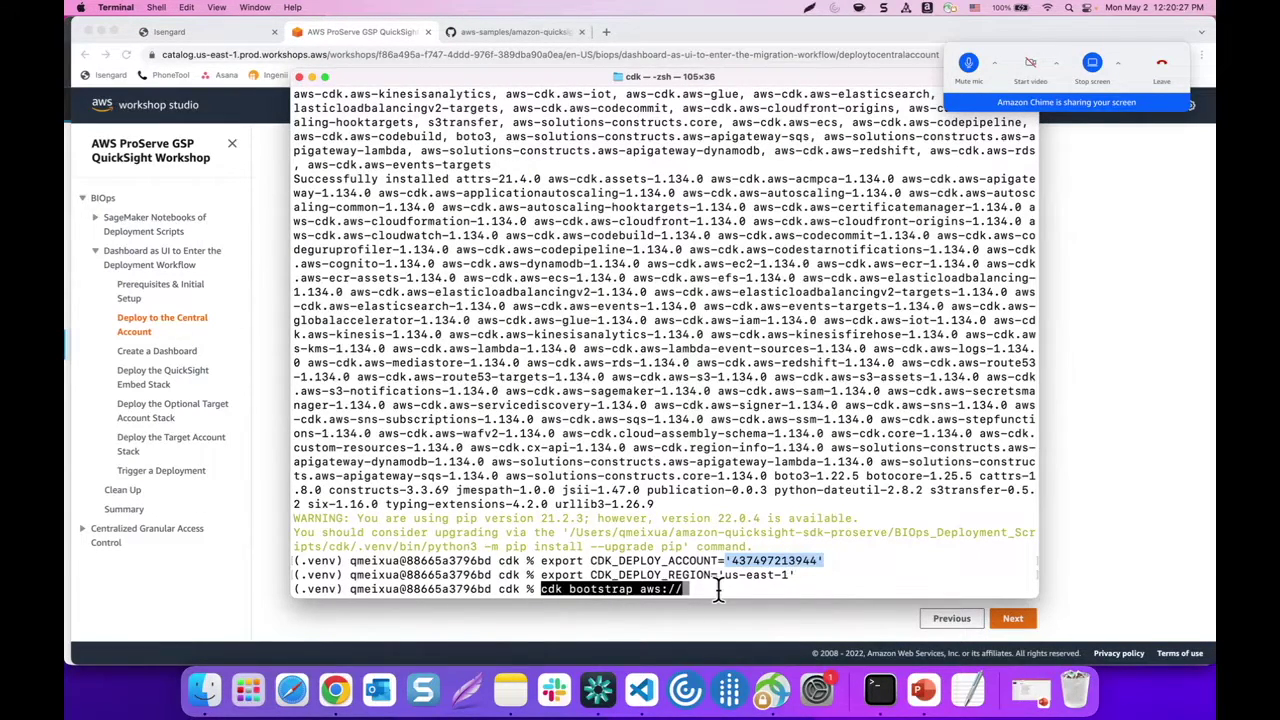
key("super+v")
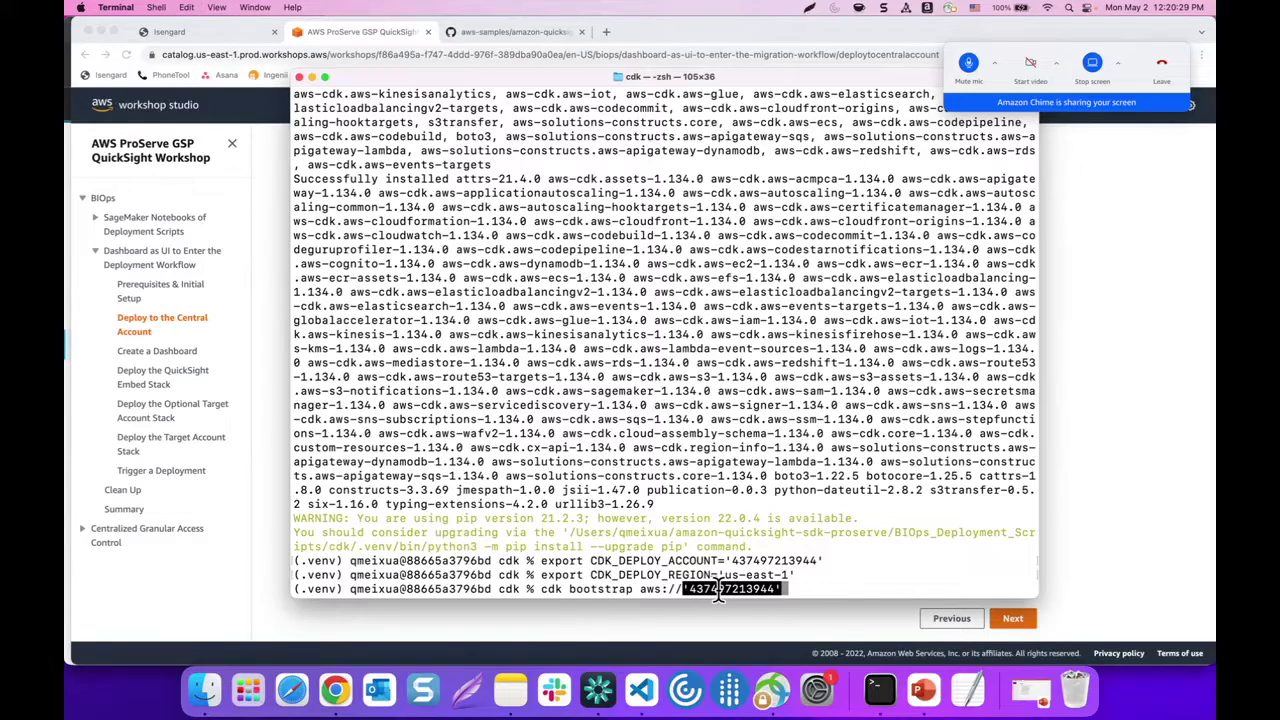
type("/")
left_click_drag(720, 574, 795, 575)
key("super+c")
key("super+v")
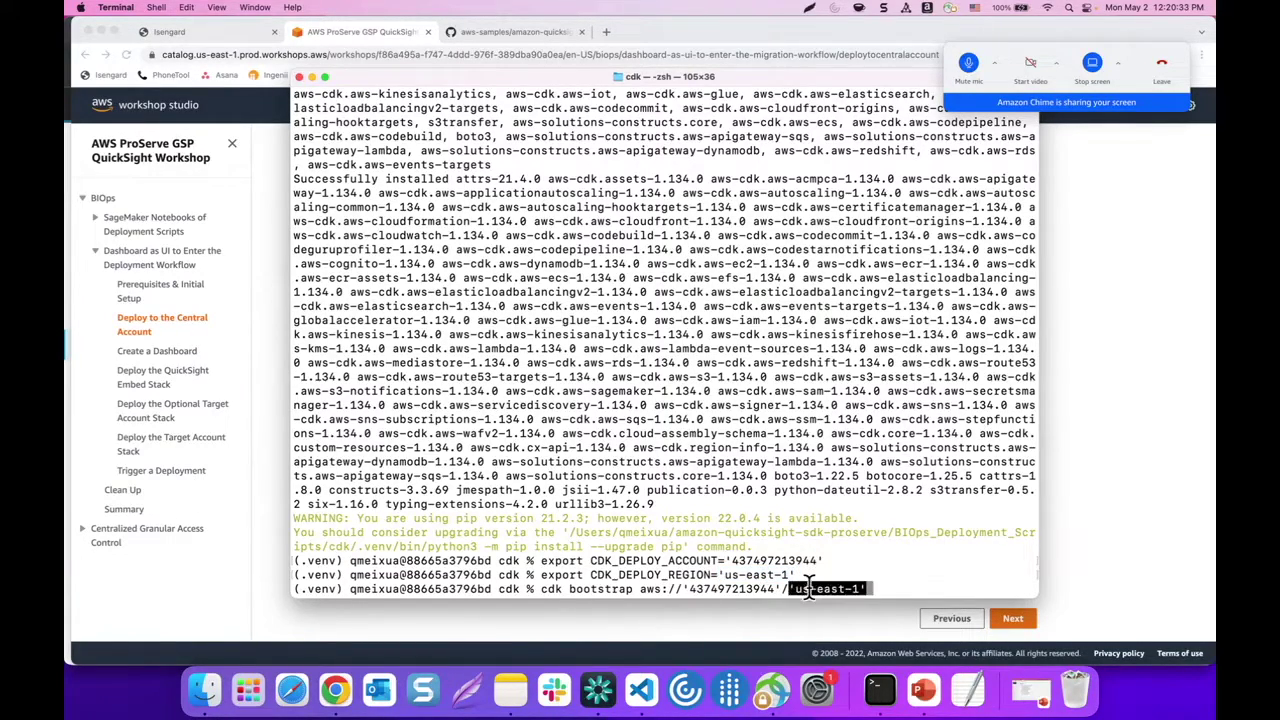
key("Return")
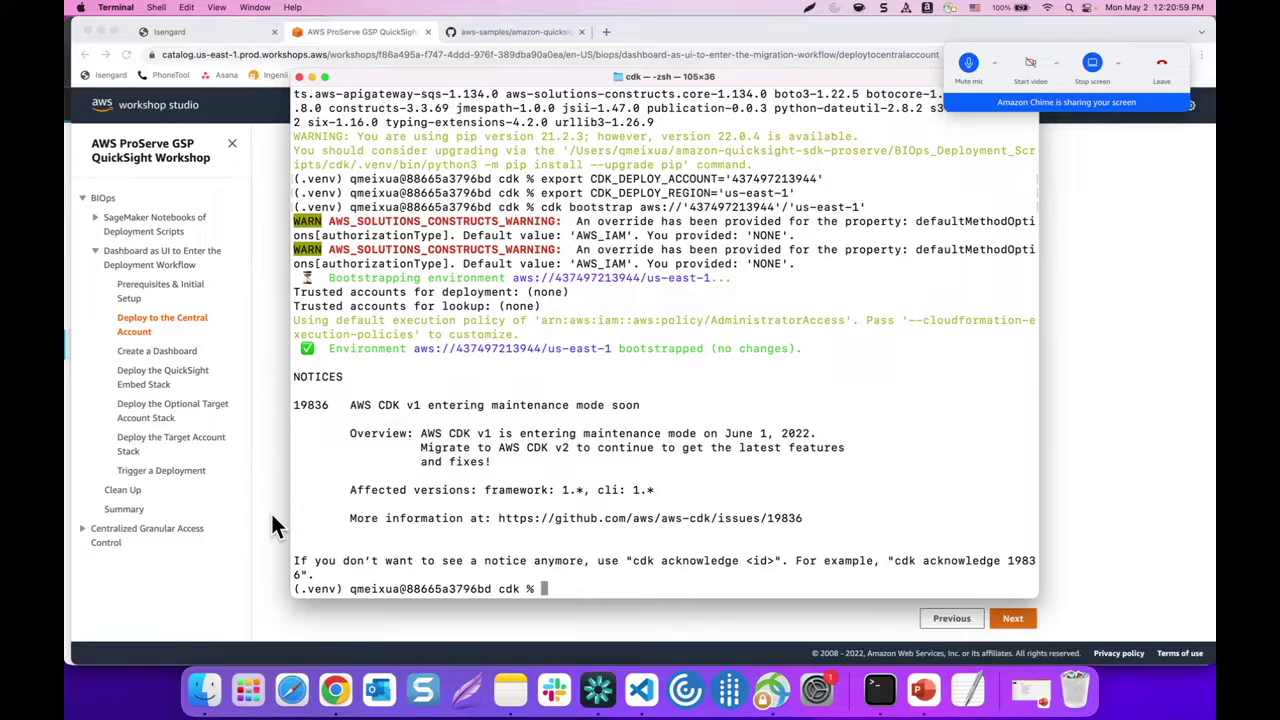
Wait for the bootstrap to finish, then copy the next deploy command from the workshop instructions
left_click(970, 57)
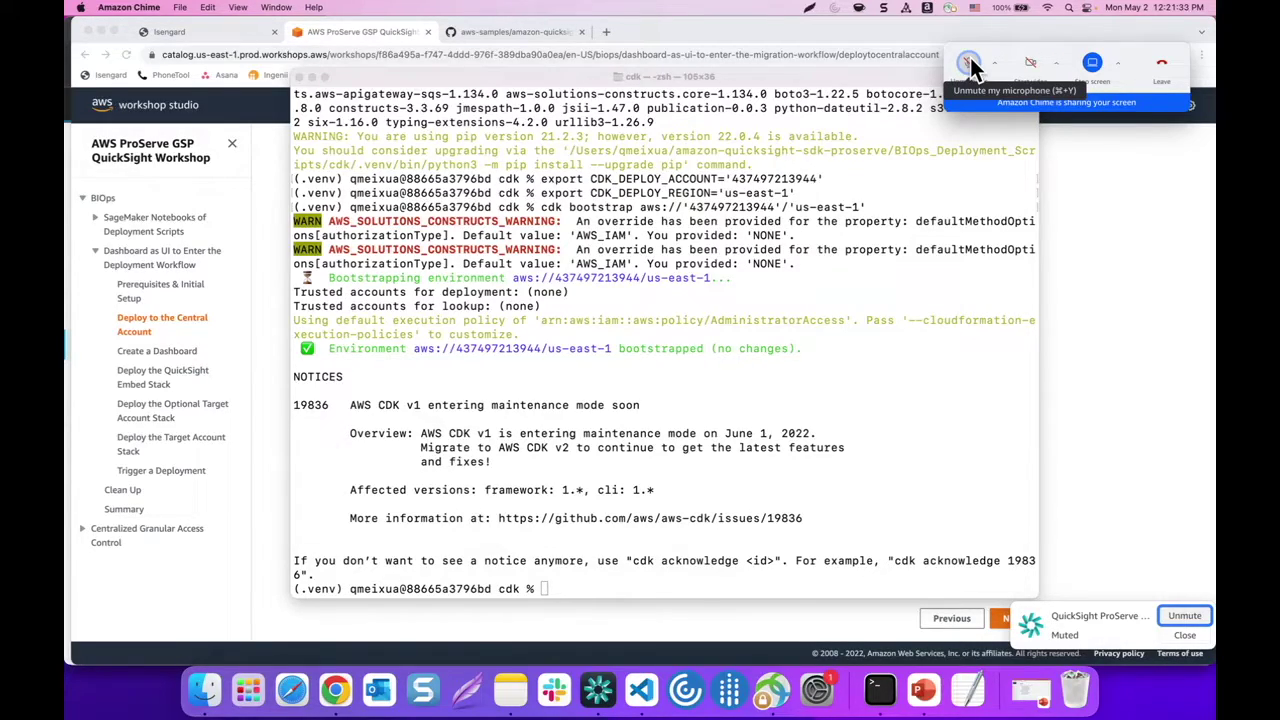
left_click(970, 60)
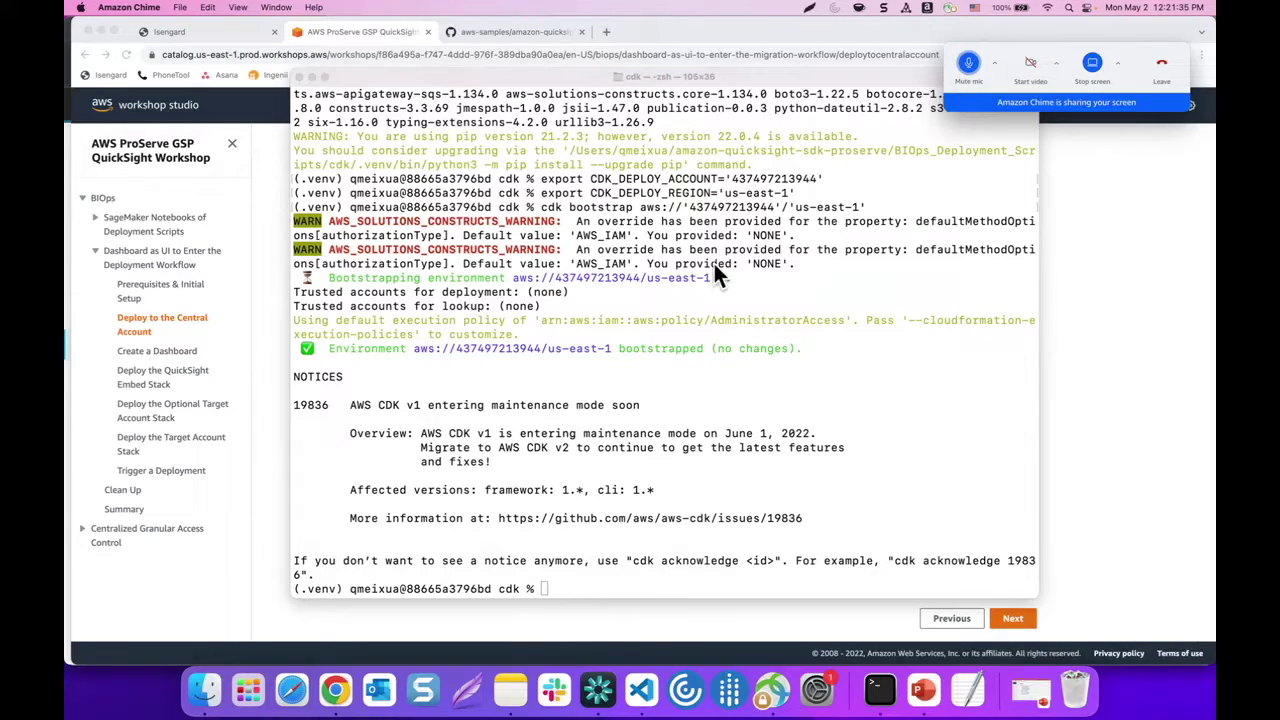
left_click(278, 363)
left_click_drag(549, 518, 788, 540)
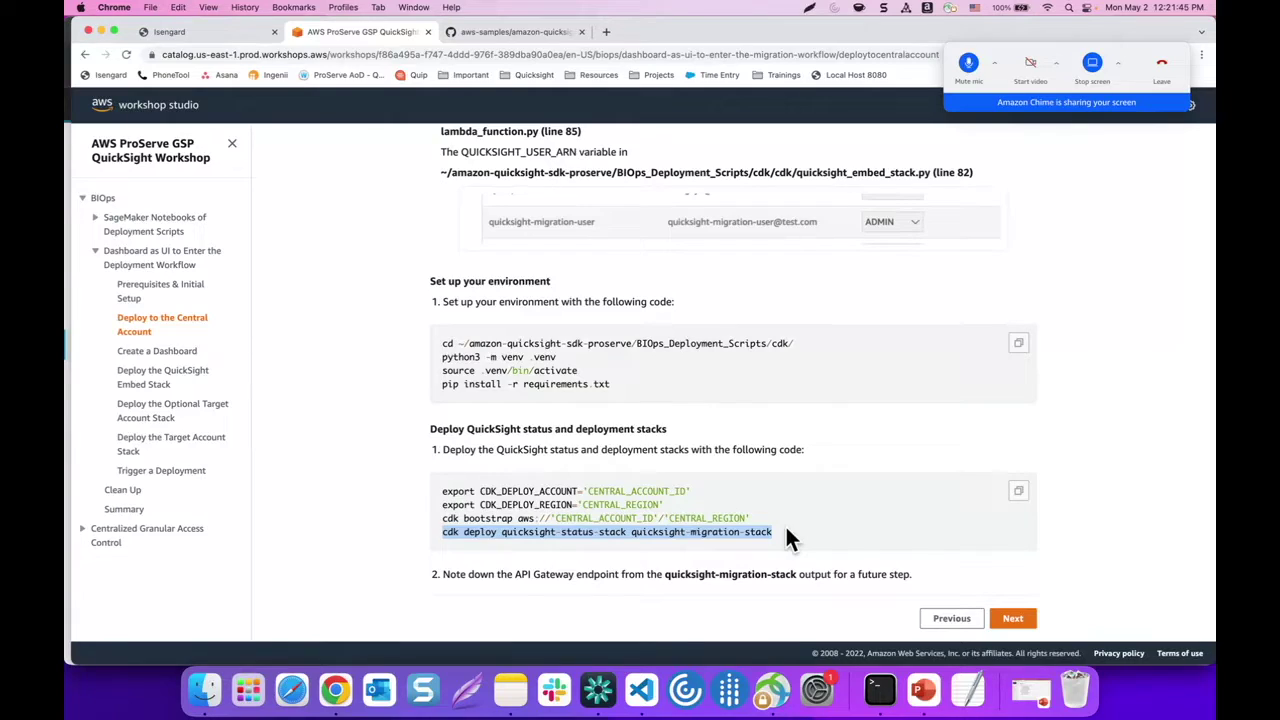
Run the copied cdk deploy command for quicksight-status-stack and quicksight-migration-stack in Terminal
left_click(879, 688)
key("super+v")
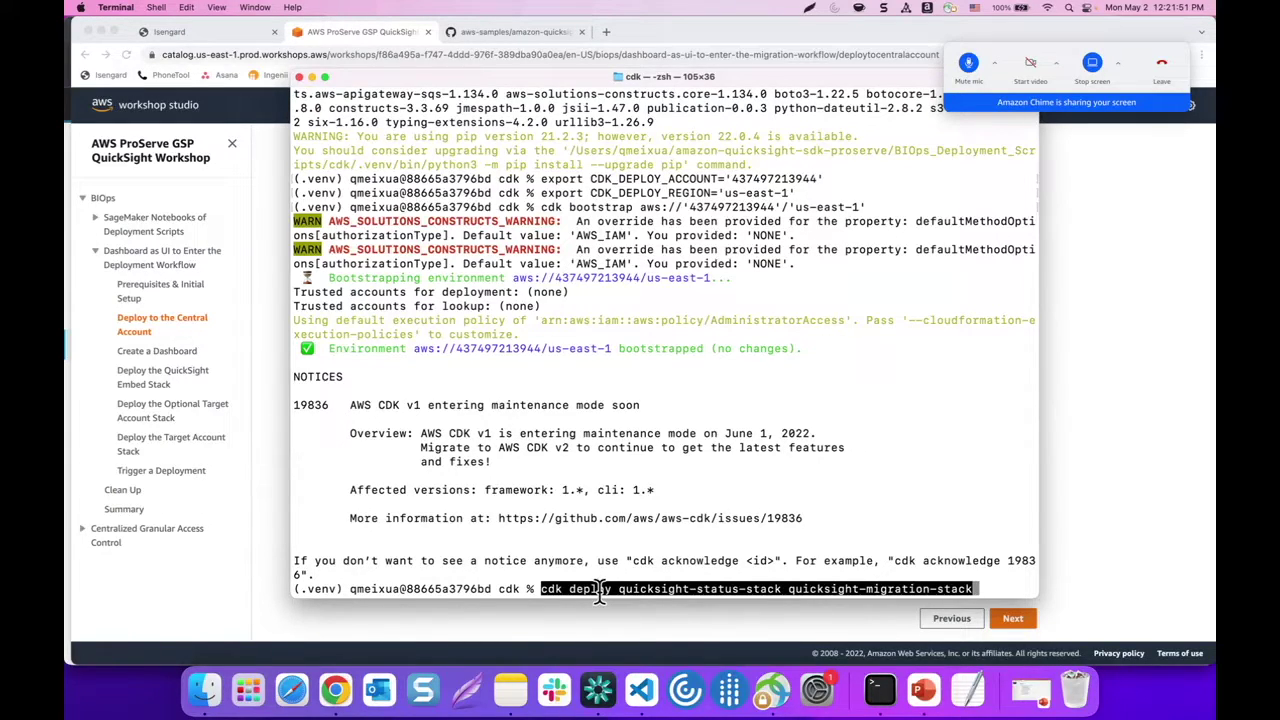
key("Return")
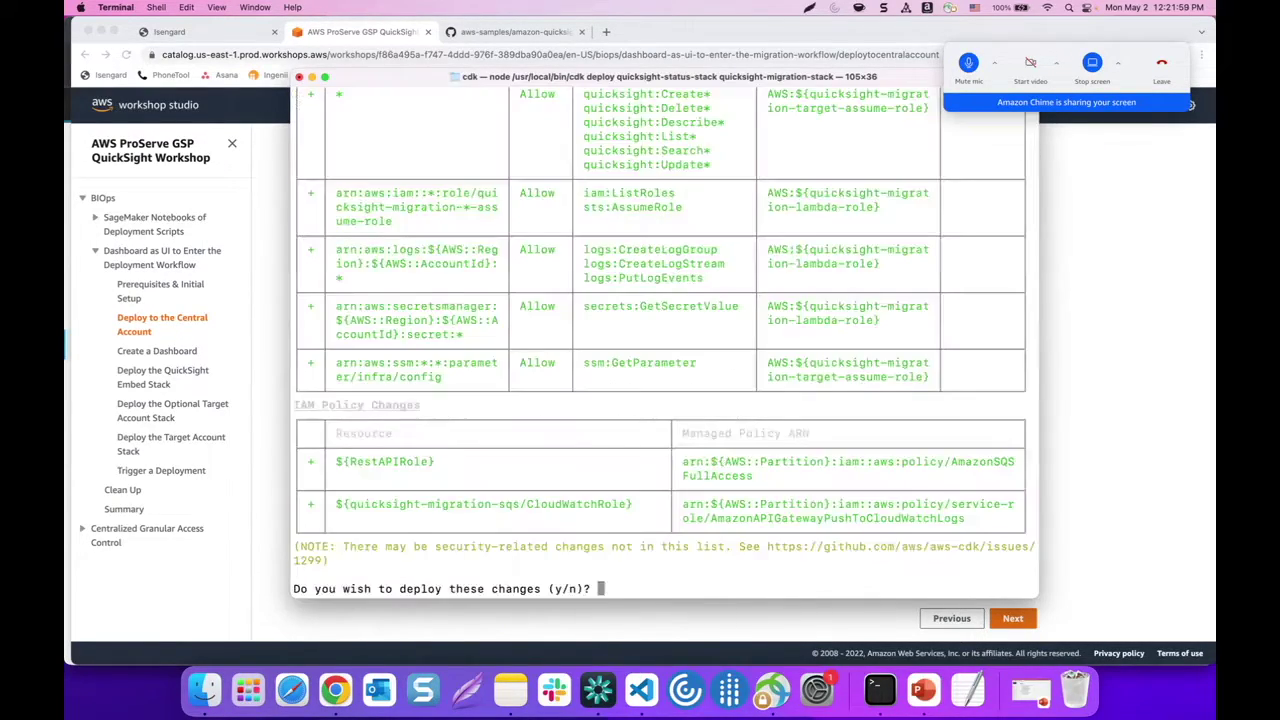
Answer 'y' to deploy the quicksight-migration-stack IAM changes and review the deployment output
type("y")
key("Return")
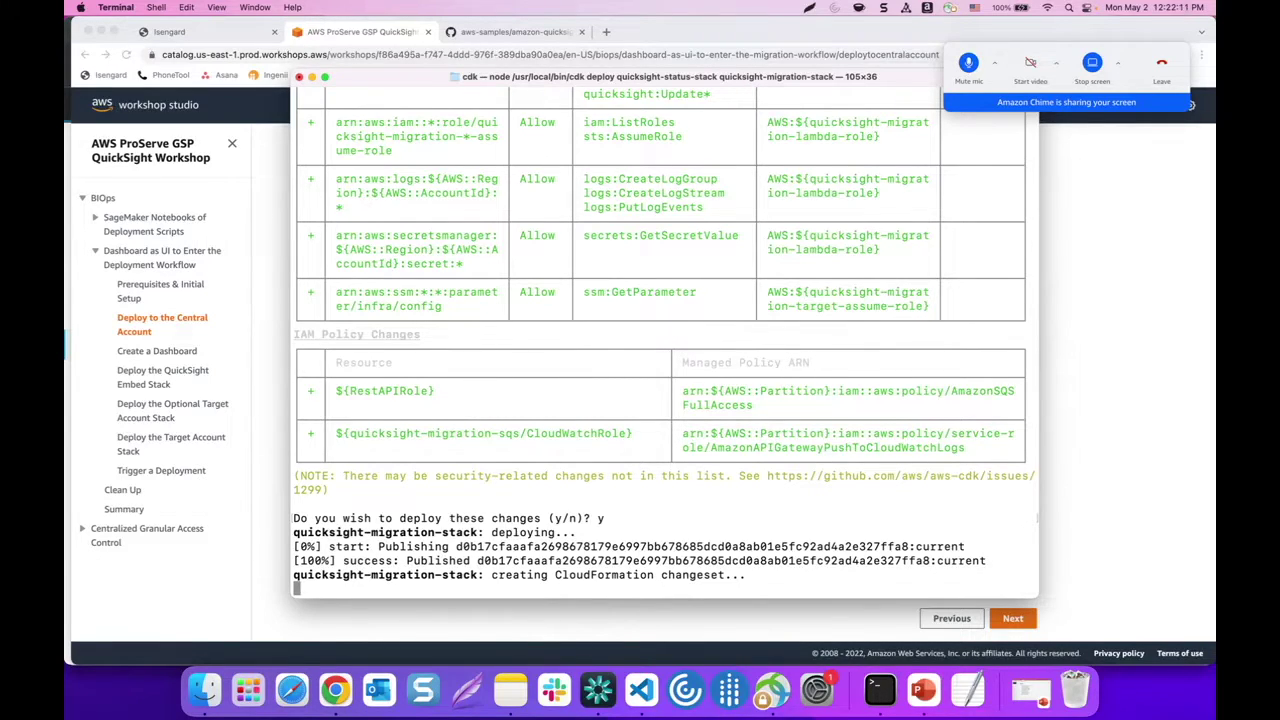
scroll(629, 492, "up", 10)
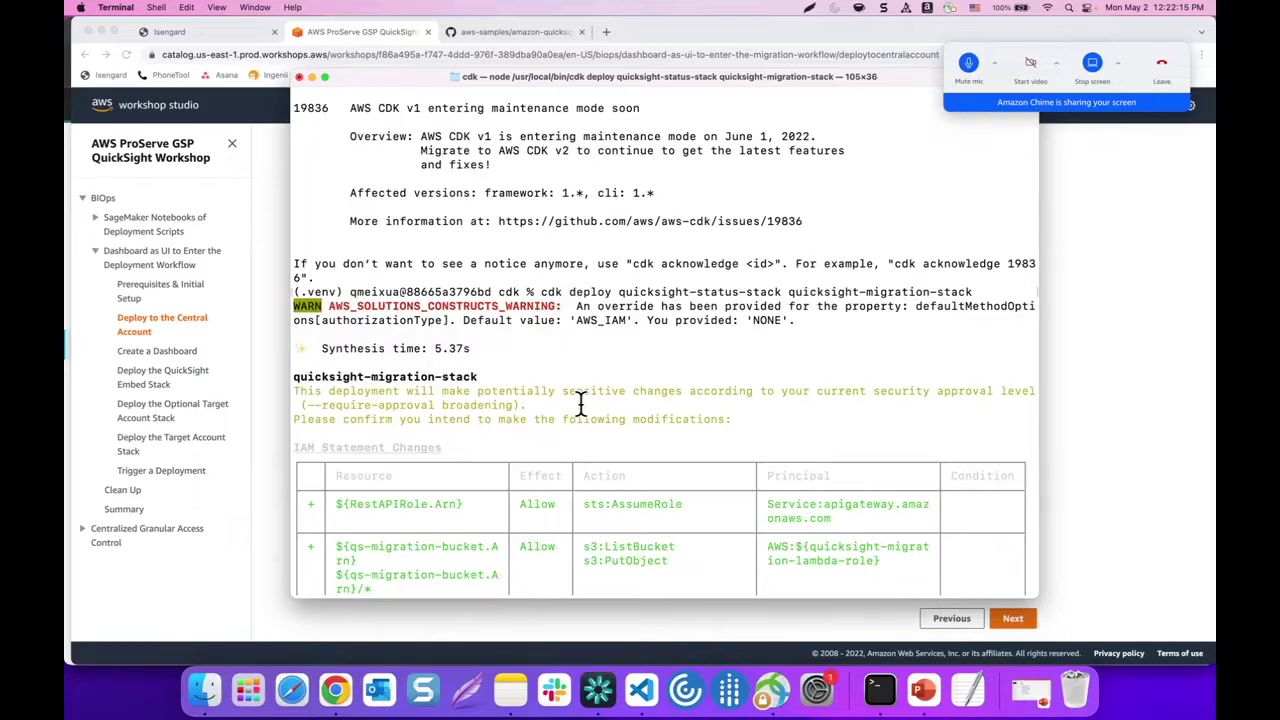
scroll(580, 404, "up", 3)
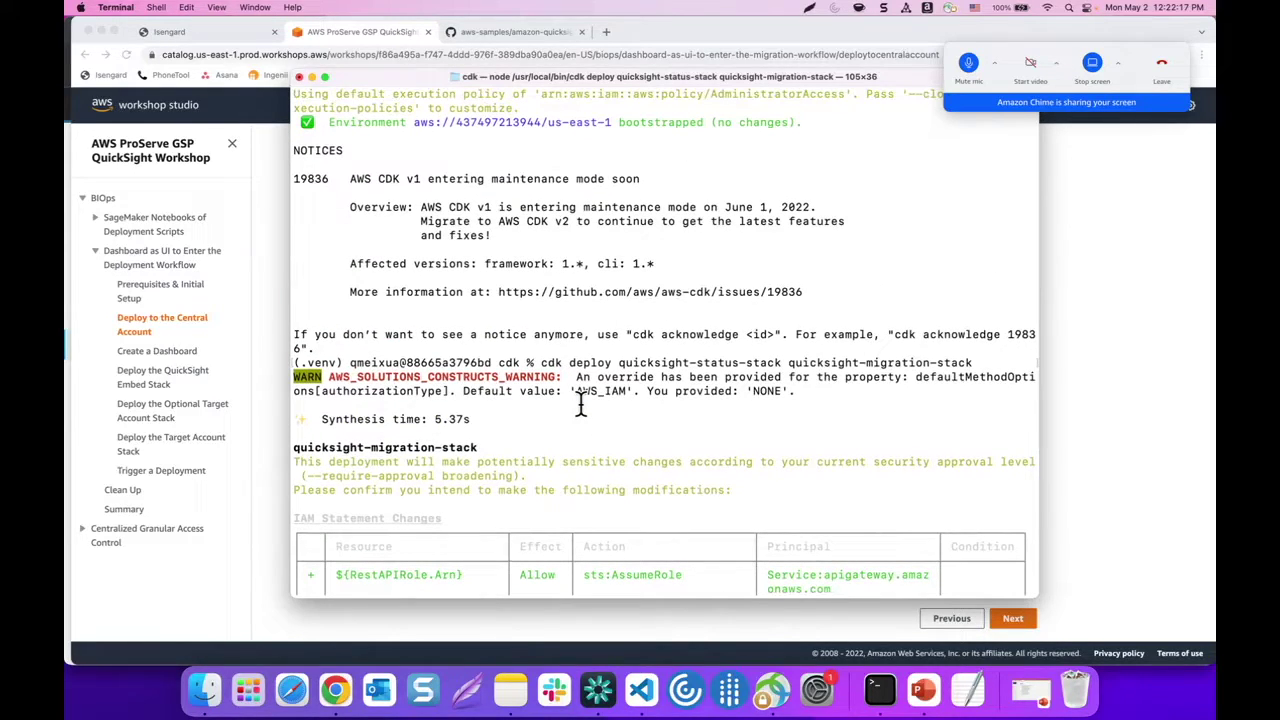
scroll(580, 404, "down", 10)
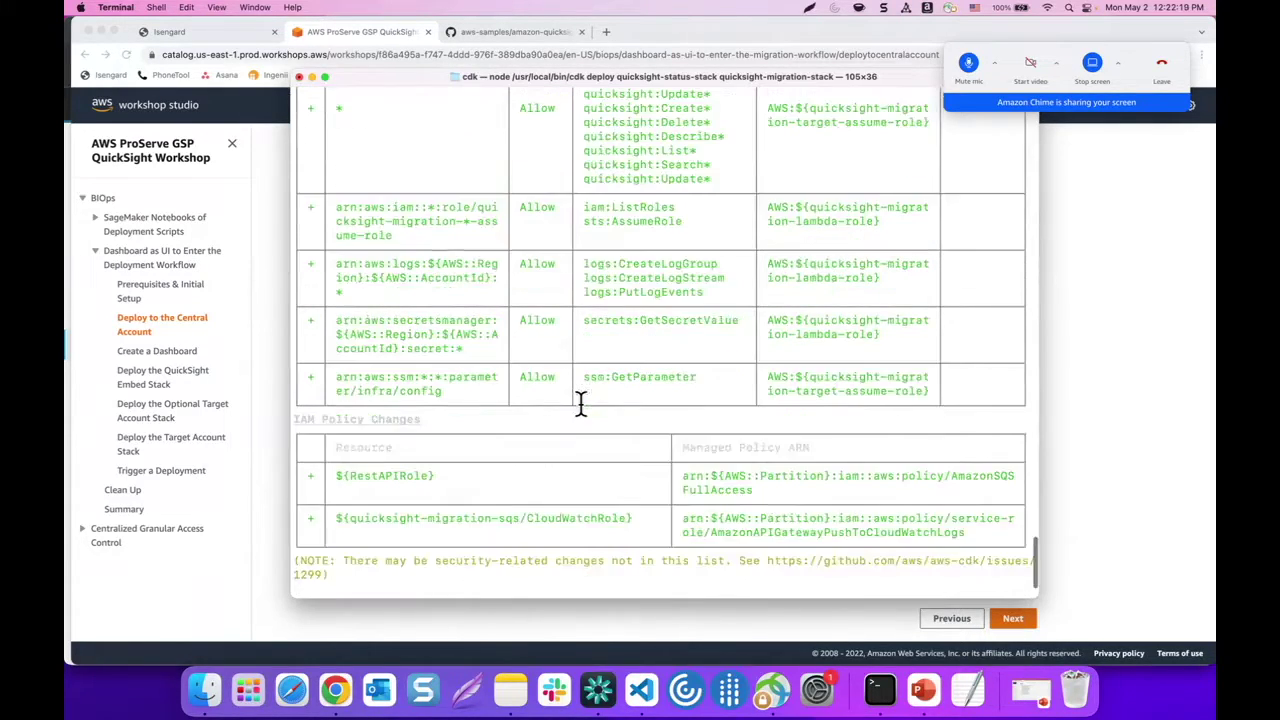
scroll(580, 404, "down", 3)
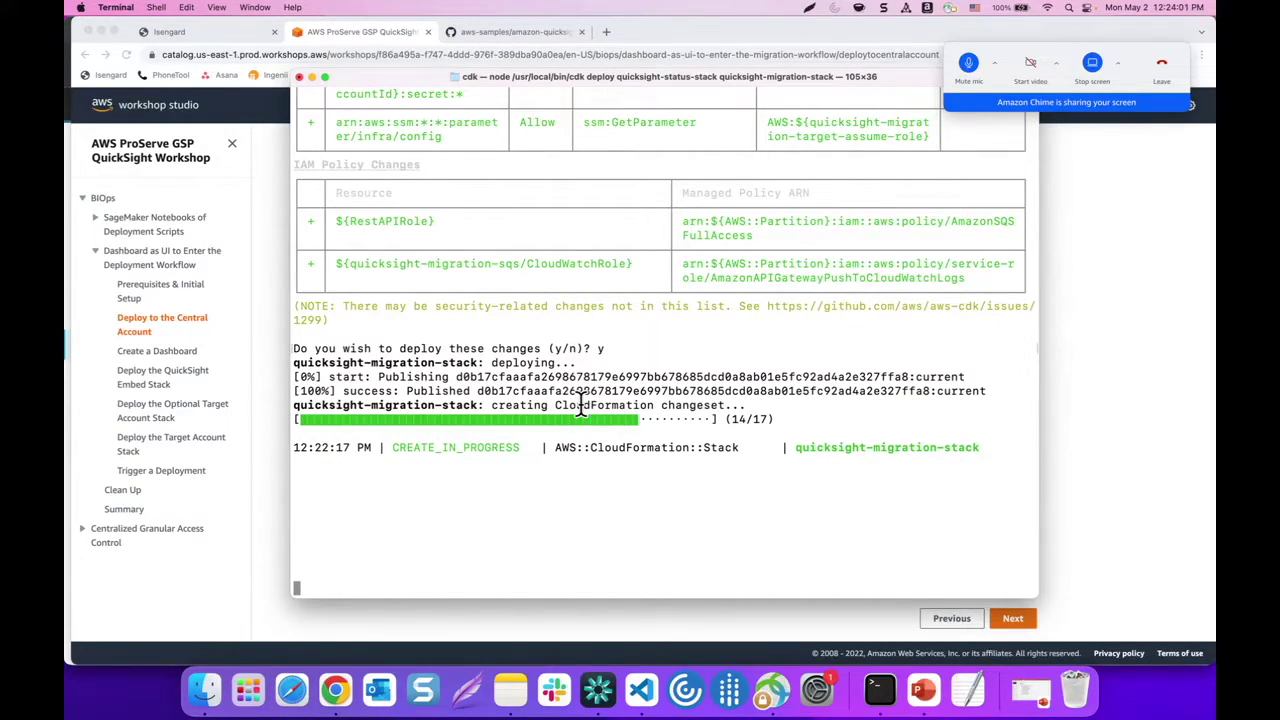
Answer 'y' at the quicksight-status-stack deploy prompt once the migration stack completes
left_click(969, 66)
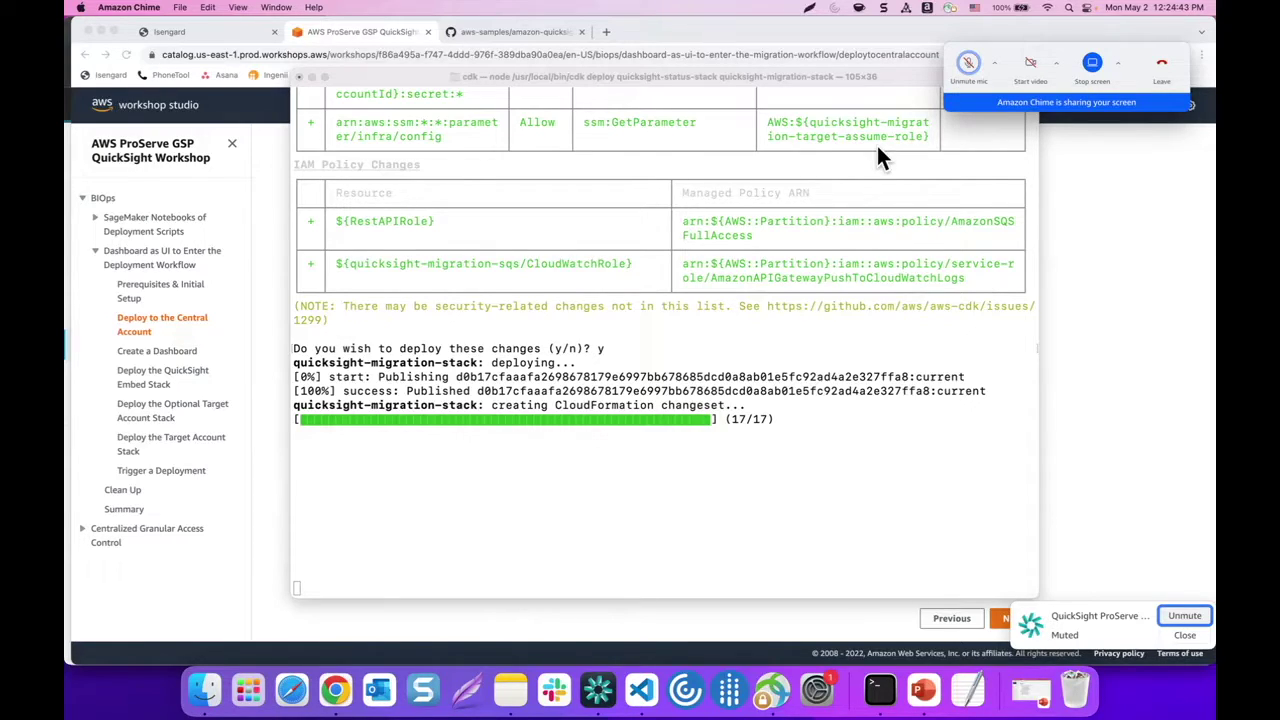
left_click(616, 588)
type("y")
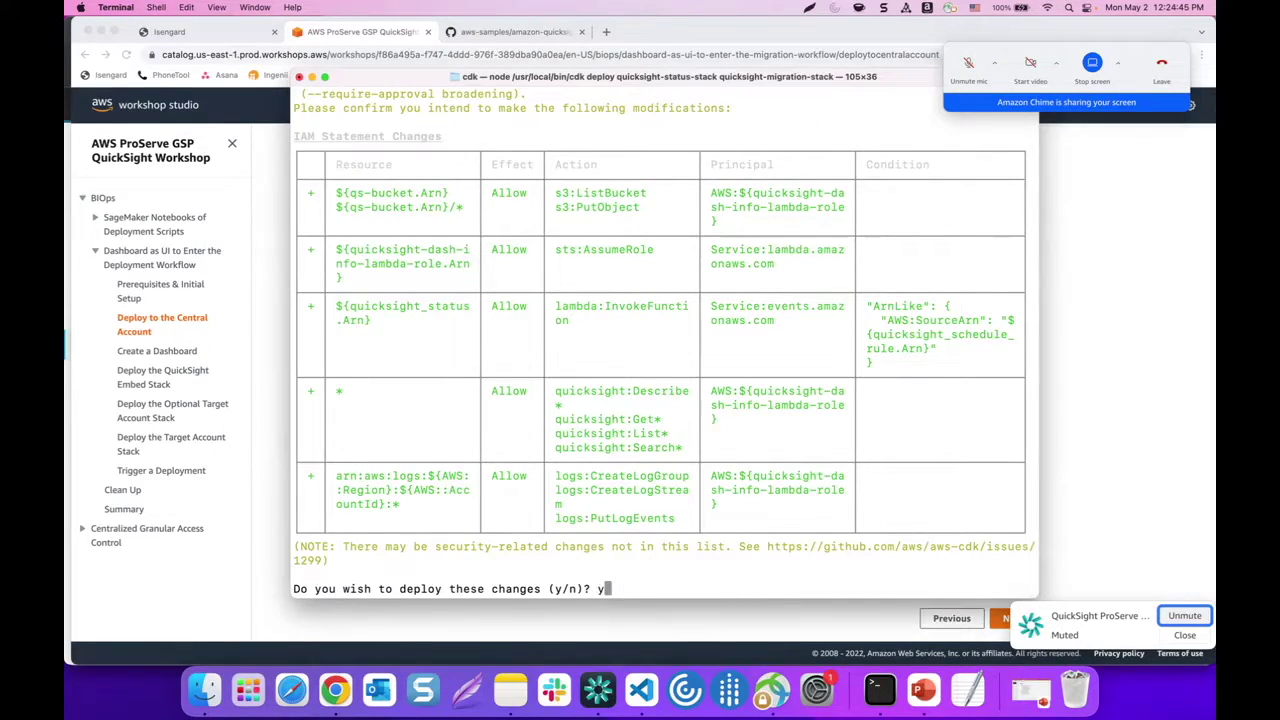
key("Return")
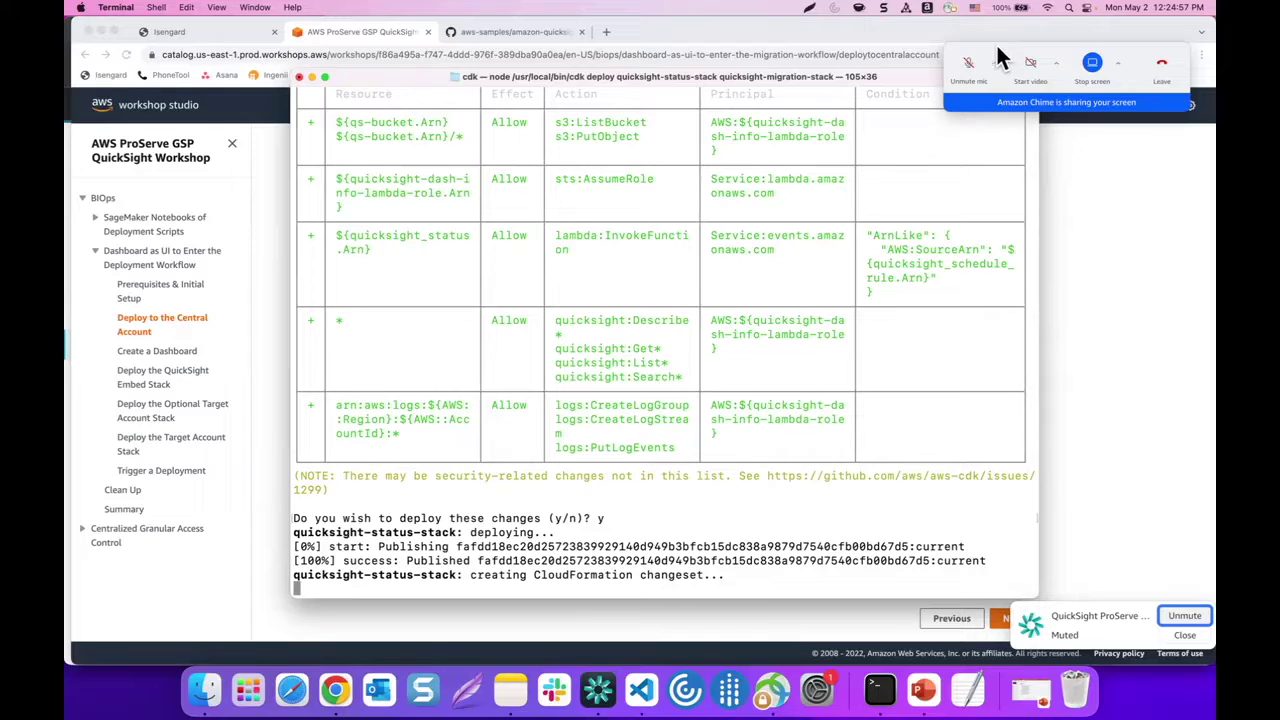
Scroll through the Terminal deployment output to locate the migration stack's outputs
left_click(969, 63)
scroll(733, 228, "up", 10)
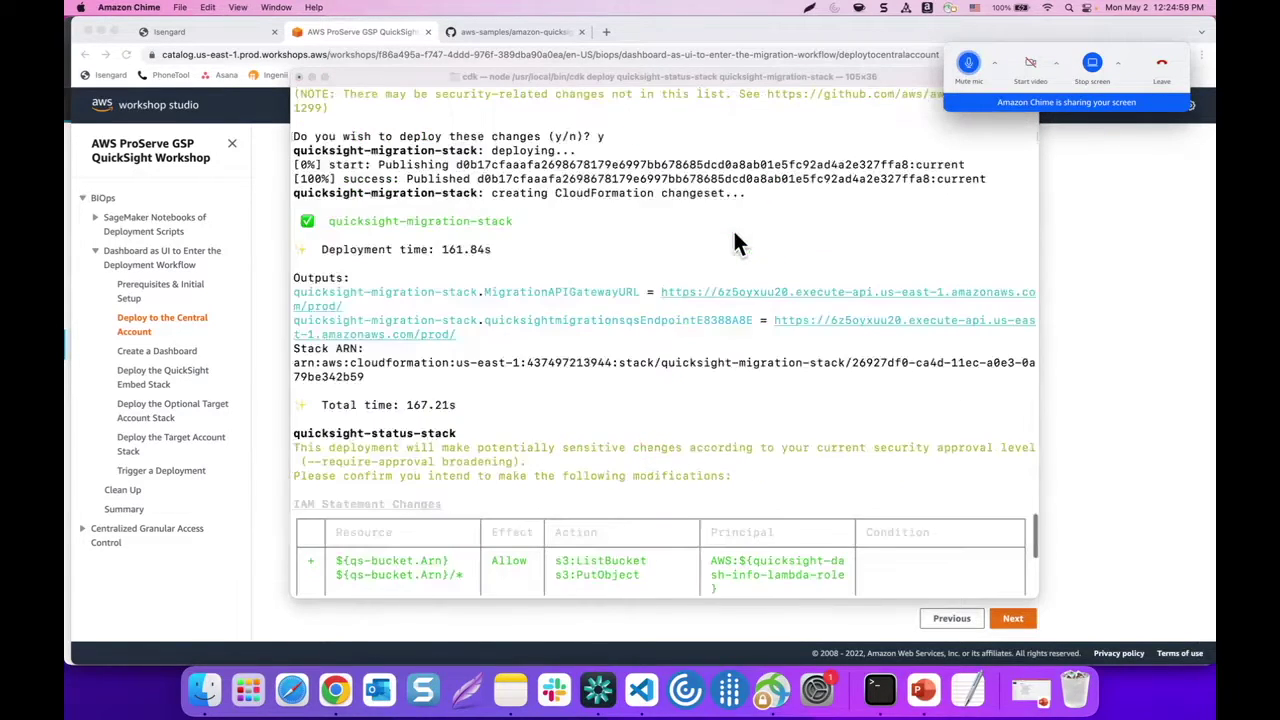
scroll(650, 242, "down", 2)
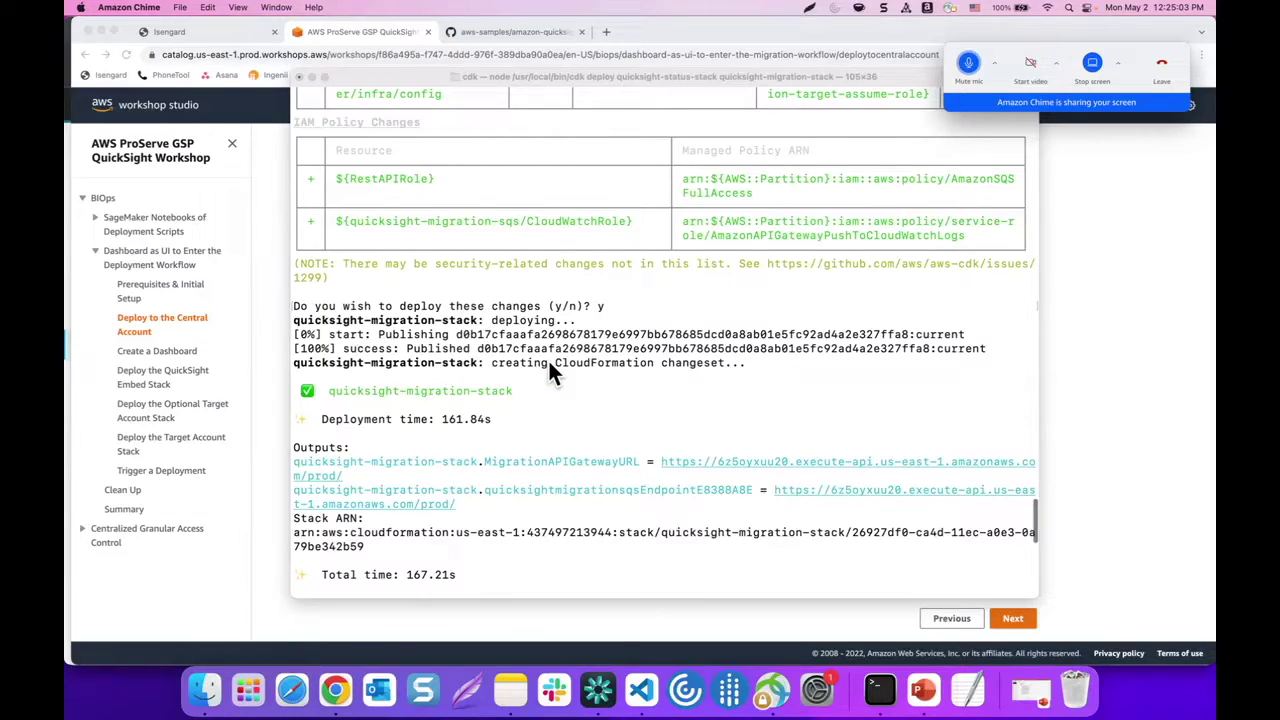
scroll(548, 358, "down", 3)
scroll(470, 340, "down", 1)
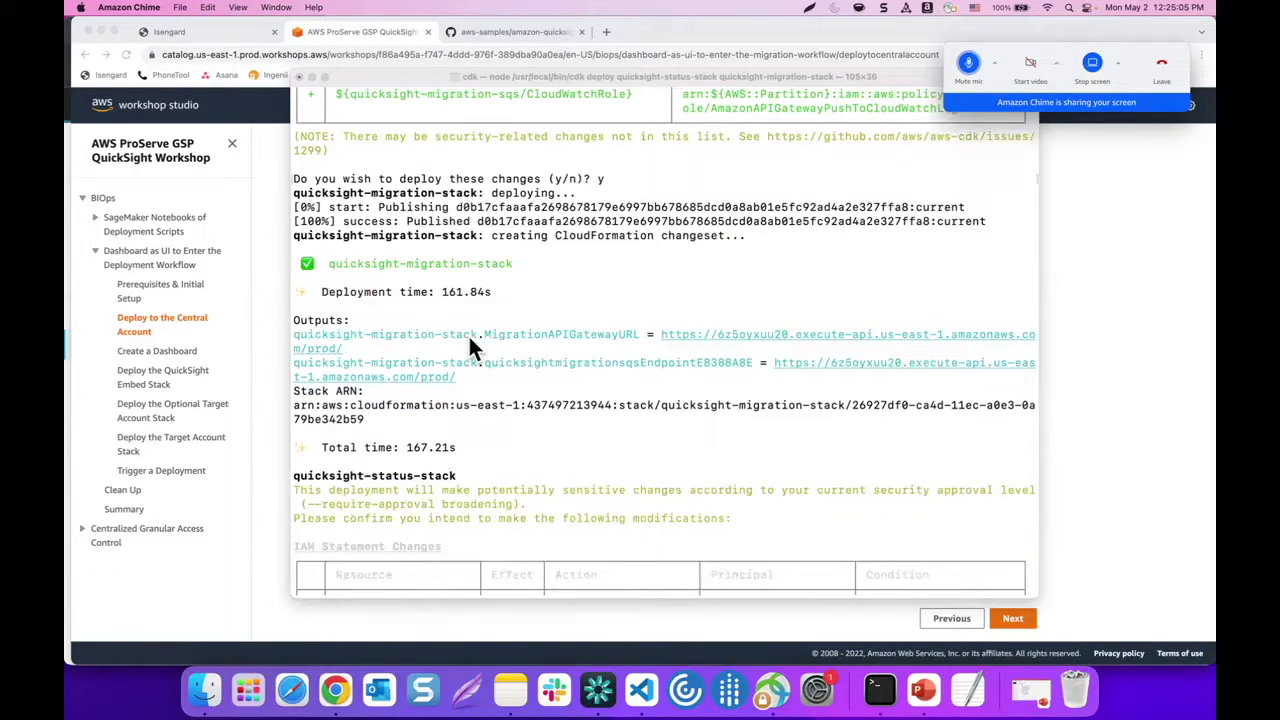
left_click(300, 334)
scroll(487, 338, "down", 1)
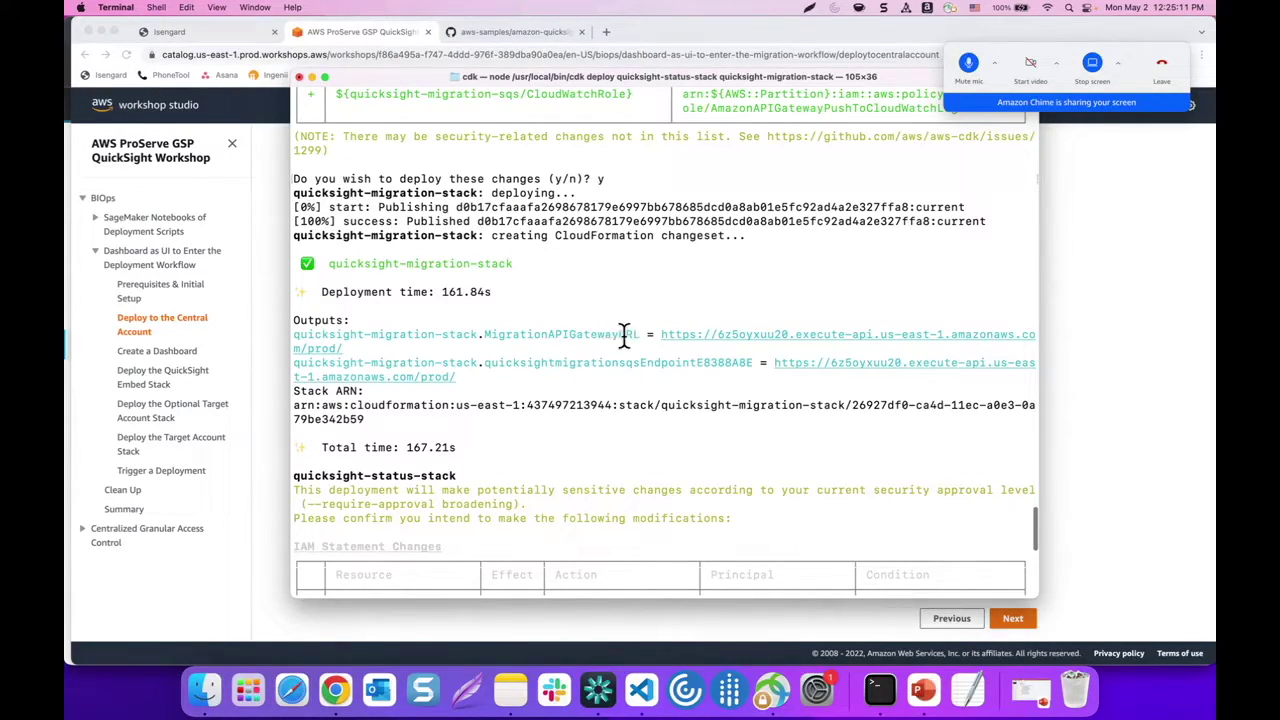
Copy the MigrationAPIGatewayURL output line and paste it on a new line in Notes
left_click_drag(652, 334, 657, 345)
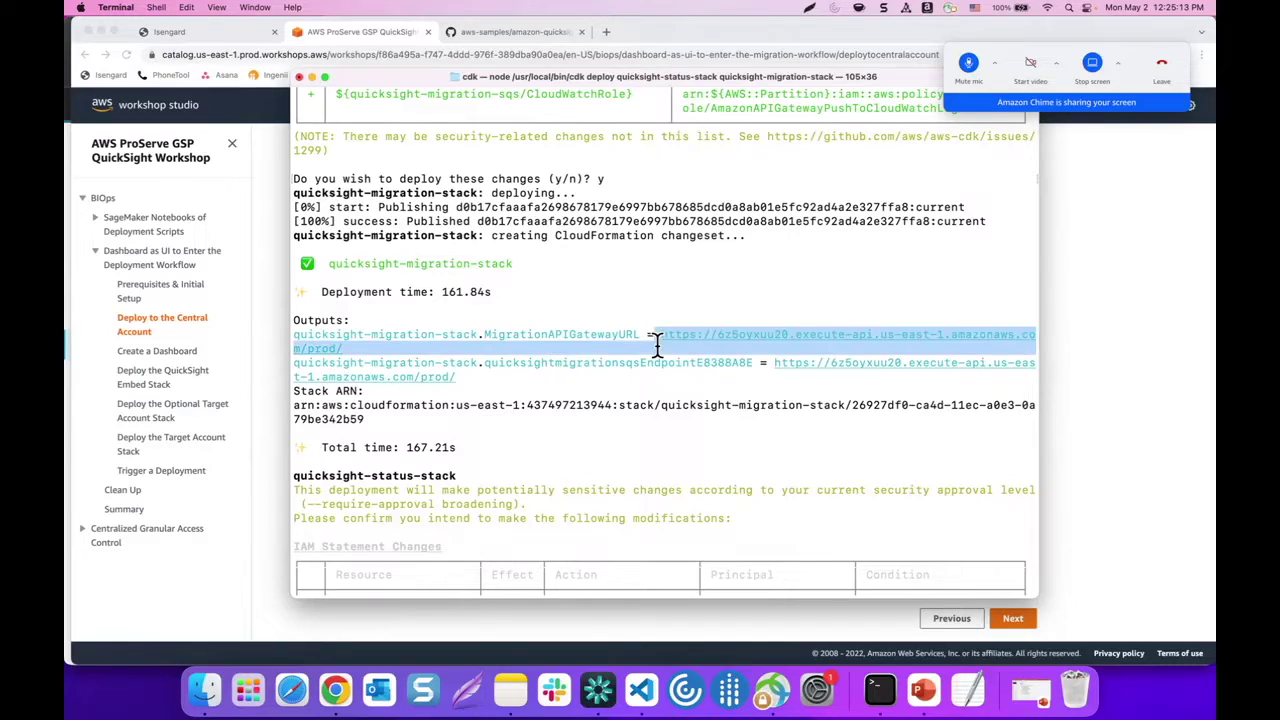
left_click(423, 366)
left_click_drag(351, 345, 293, 333)
key("super+c")
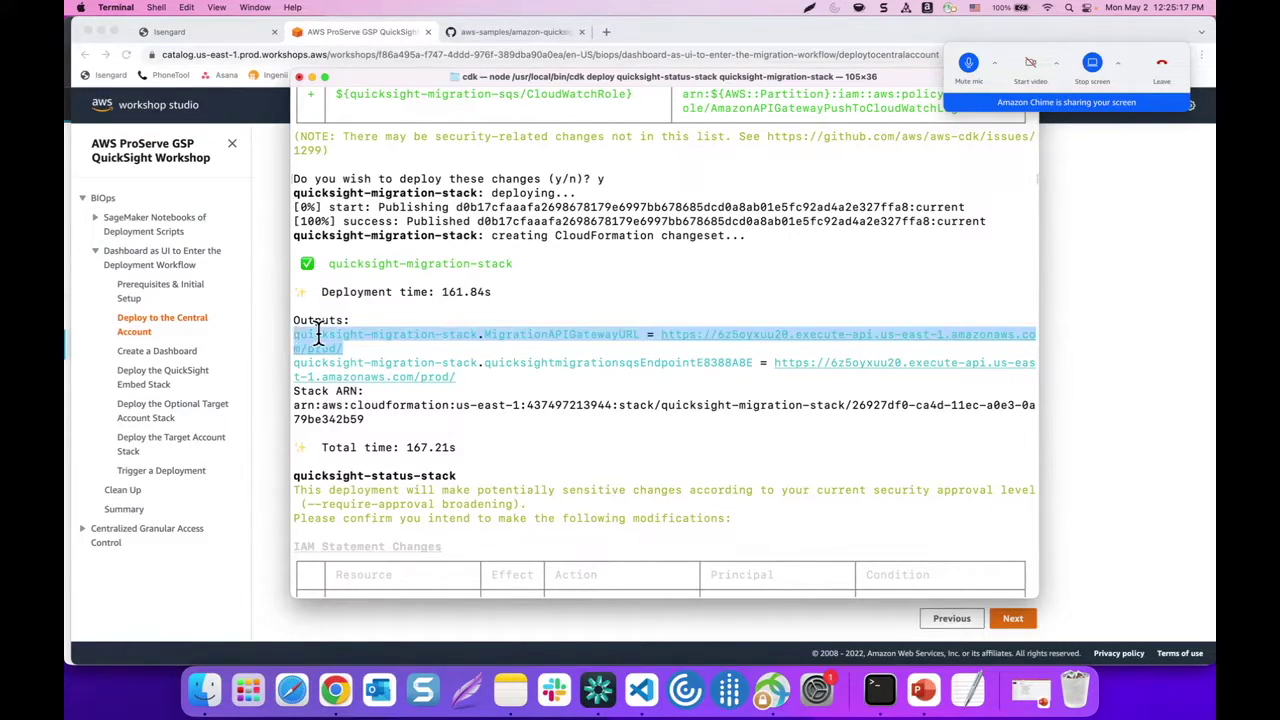
key("super+Tab")
left_click(763, 177)
key("Return")
key("Return")
key("super+v")
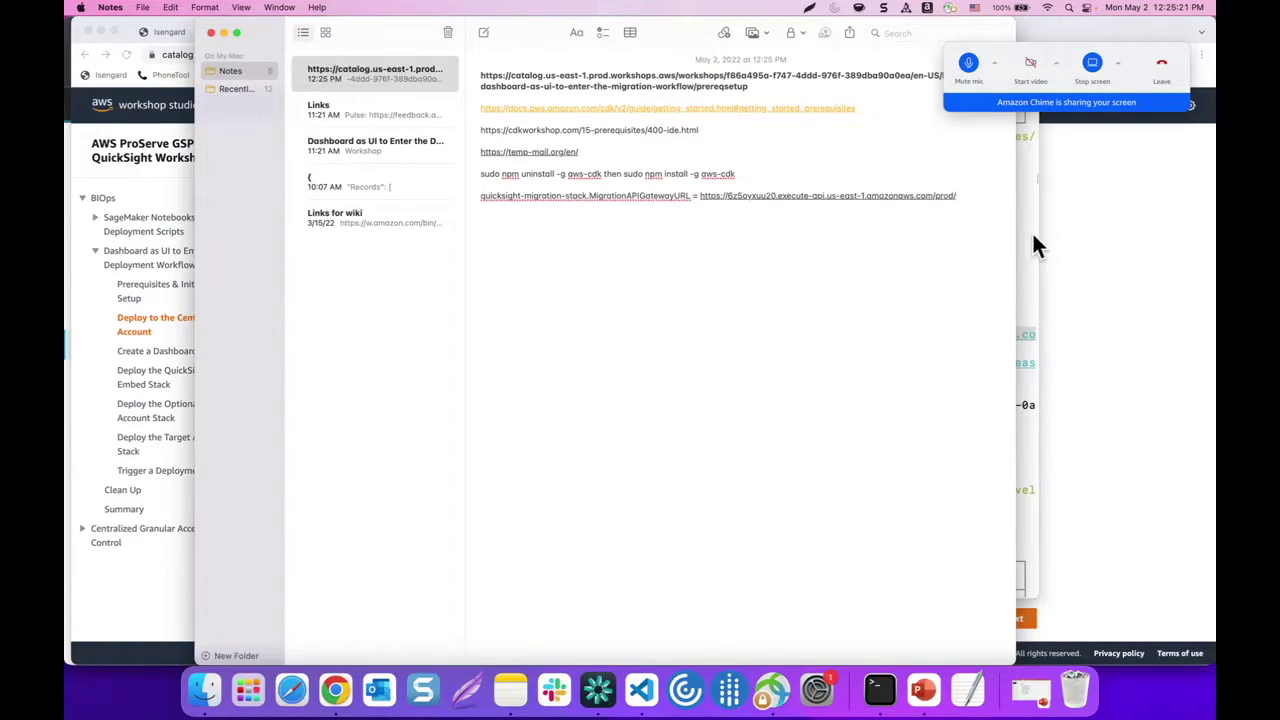
left_click(1032, 231)
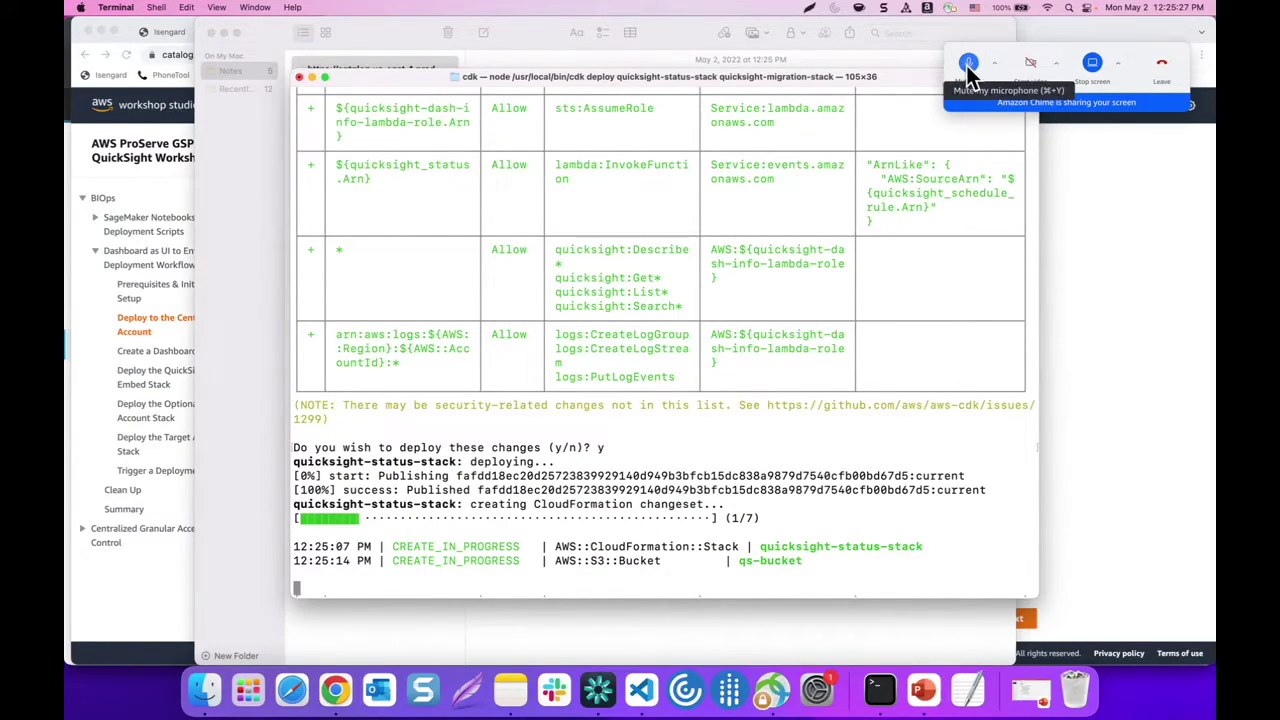
left_click(968, 72)
Wait, with the call muted, until quicksight-status-stack finishes deploying in 167.34s
left_click(968, 68)
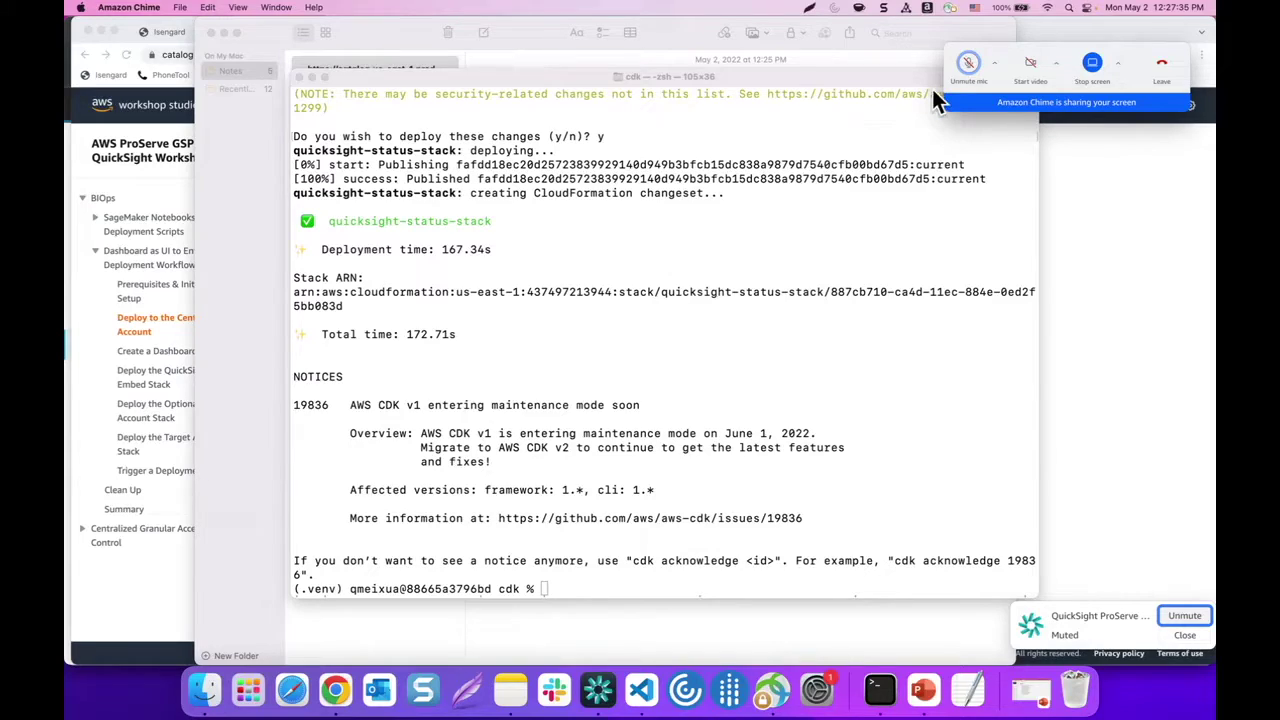
left_click(968, 66)
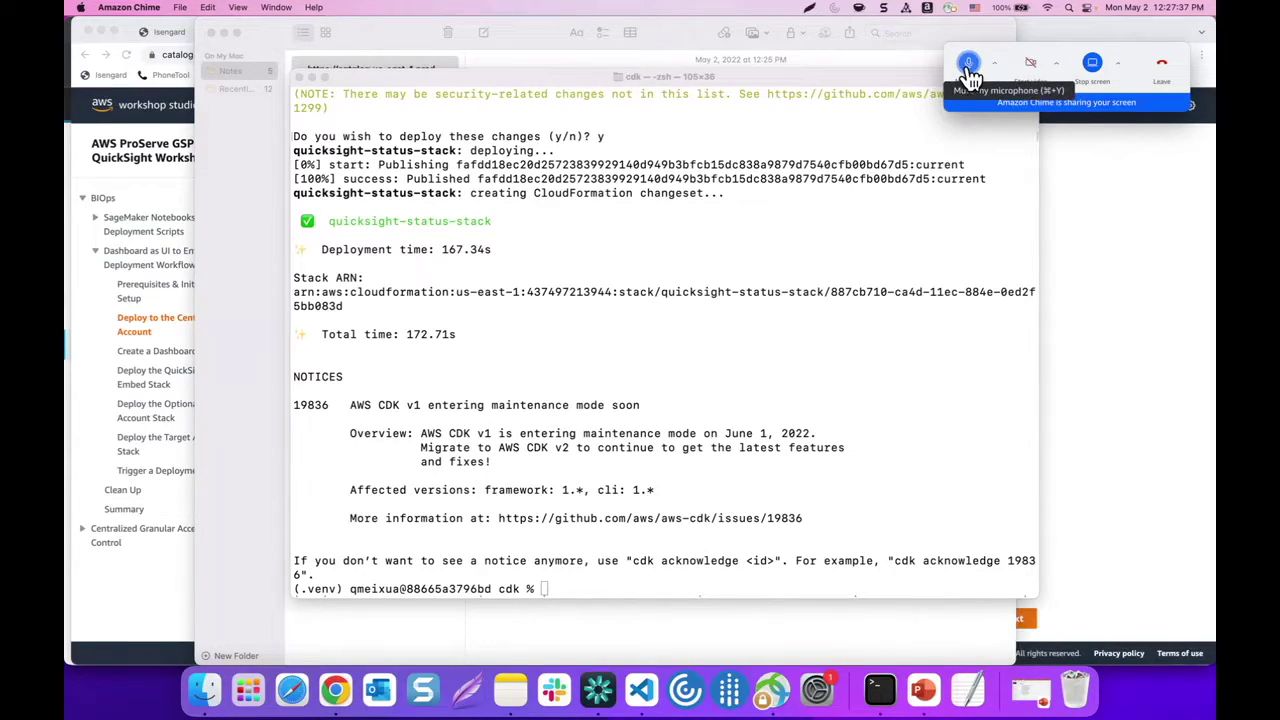
Open the account's console as Admin from Isengard and go to Lambda via a 'lambda' search
left_click(1096, 197)
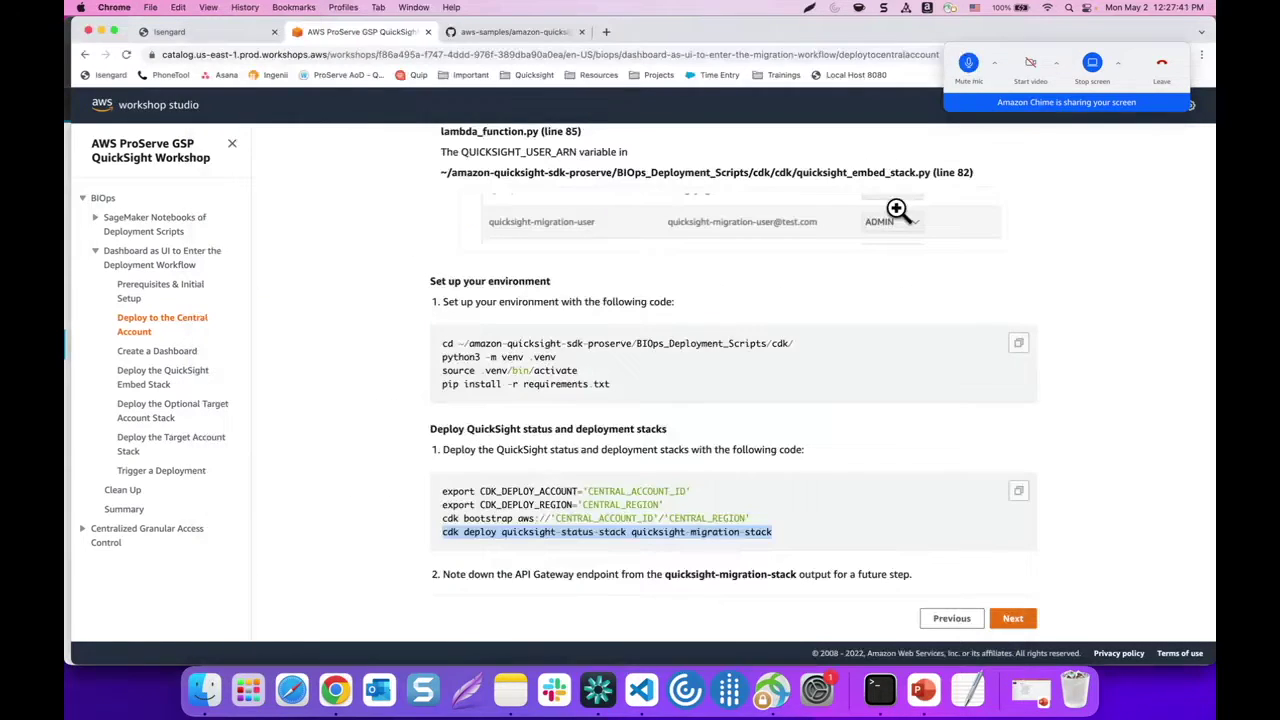
left_click(226, 30)
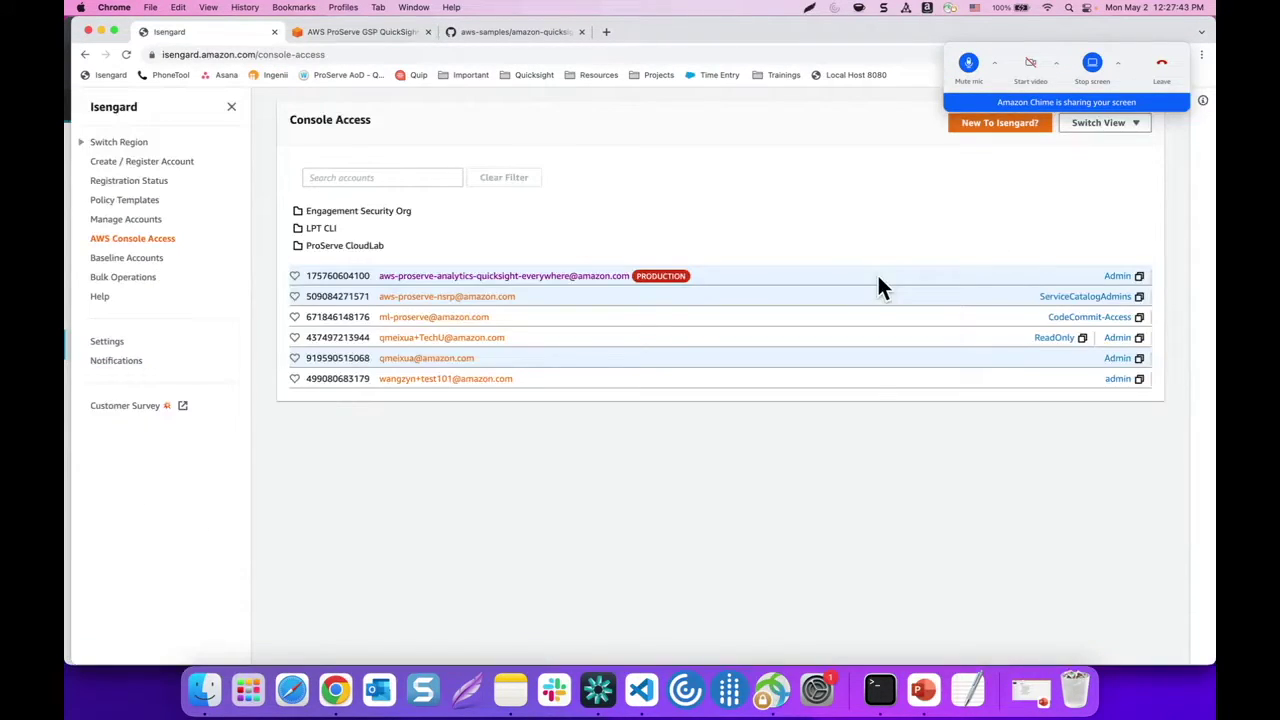
left_click(1117, 338)
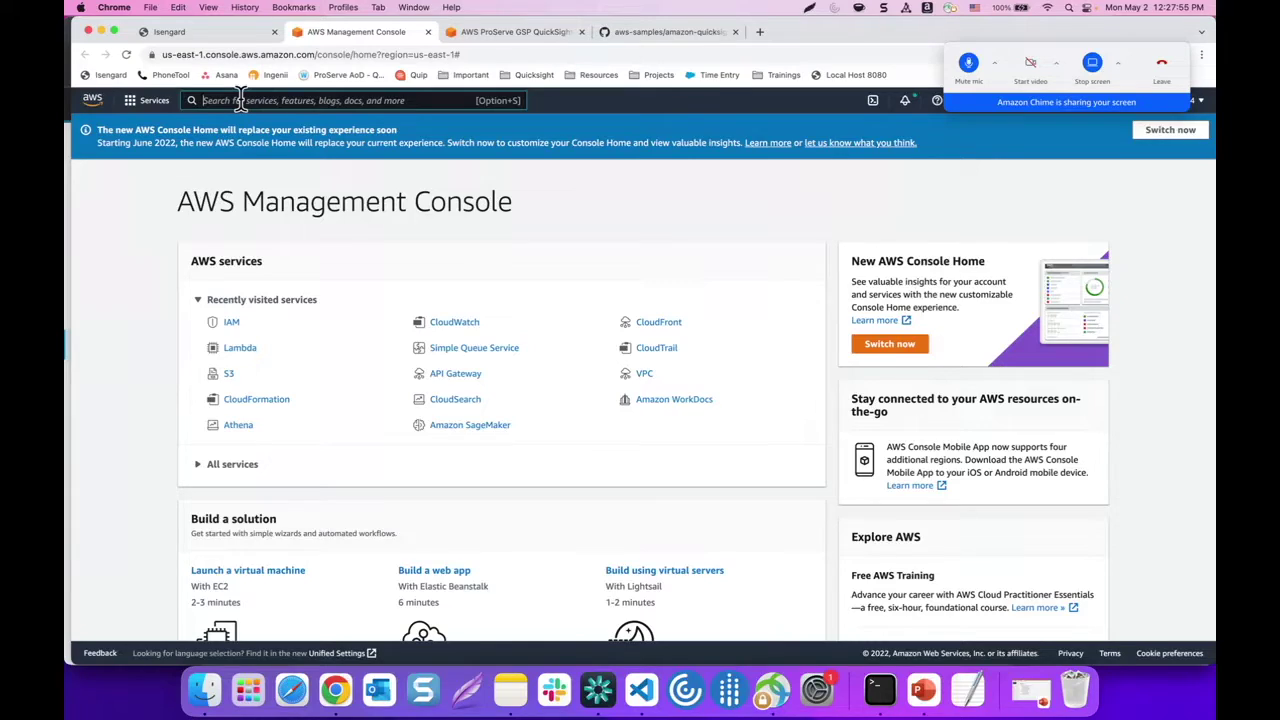
left_click(240, 100)
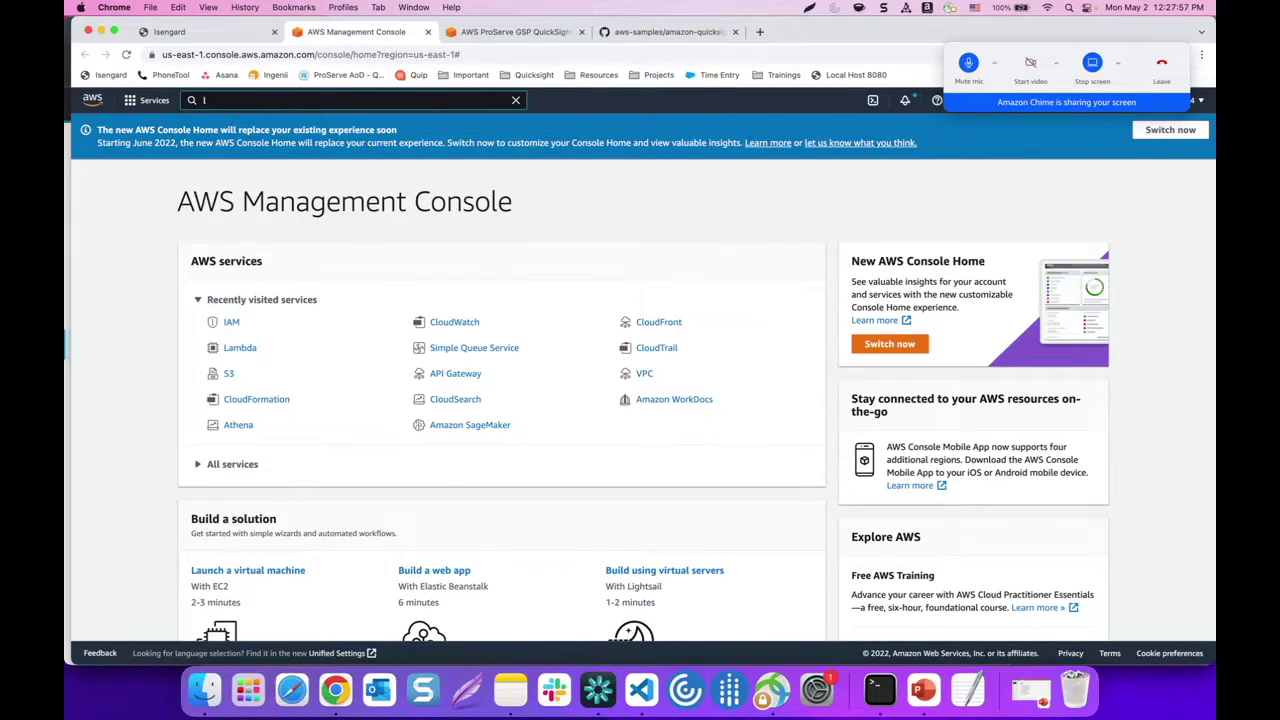
type("lamb")
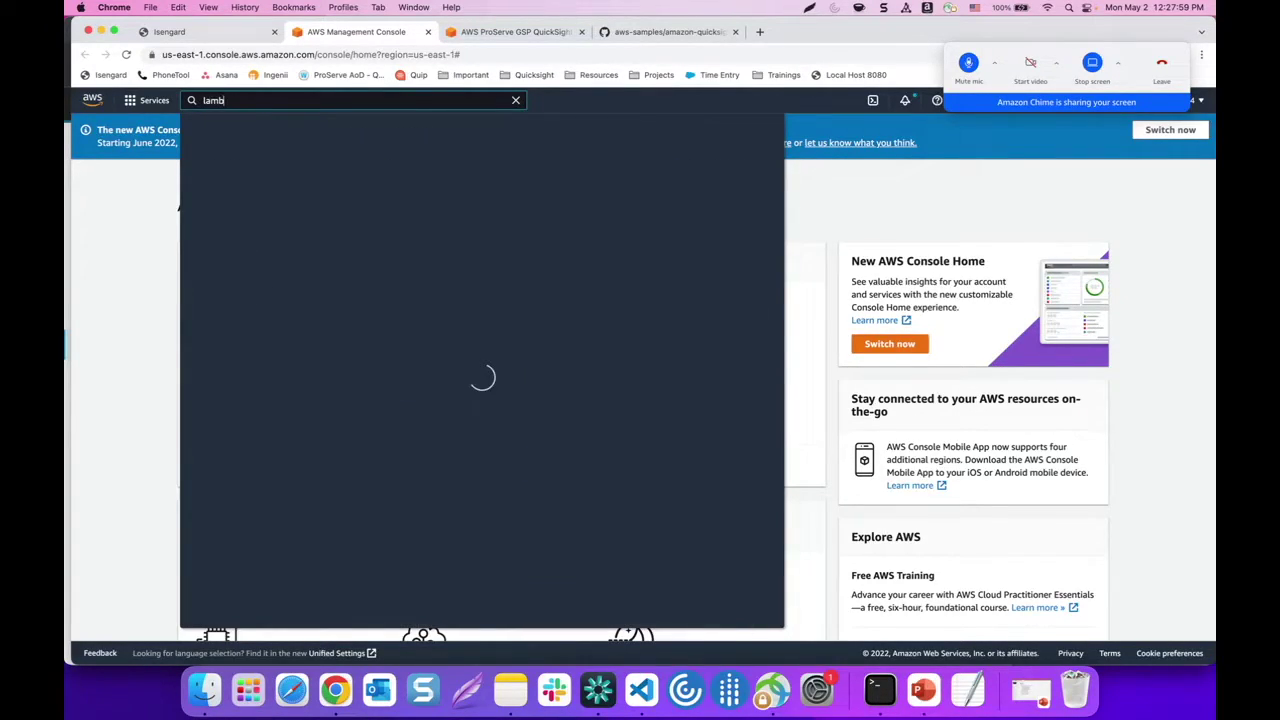
type("da")
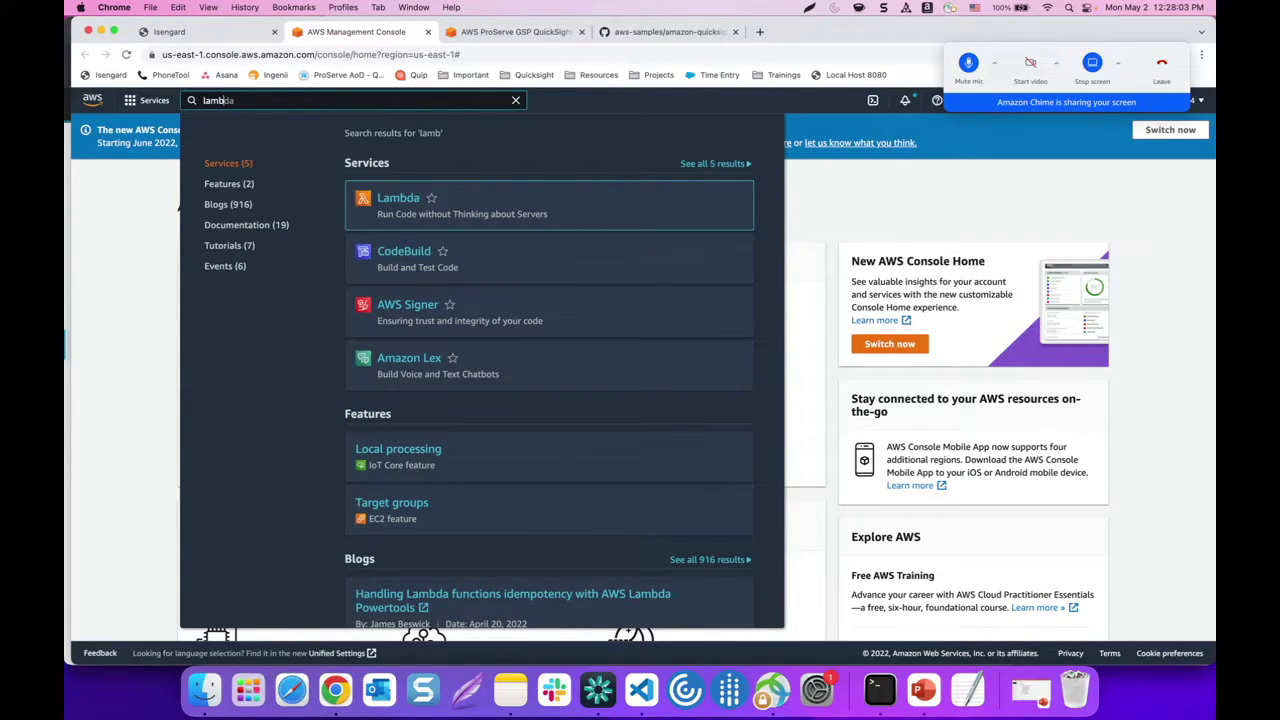
left_click(390, 208)
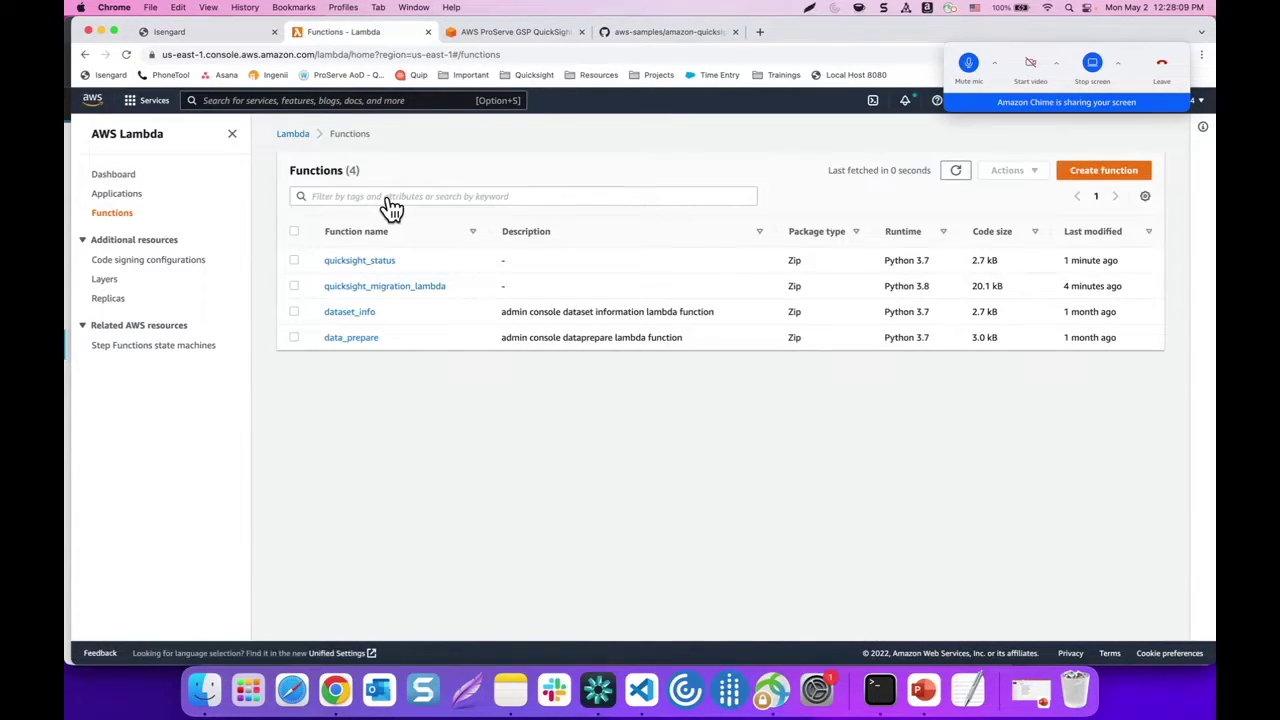
Open quicksight_status and save a new test event with the event name 'test'
left_click(367, 264)
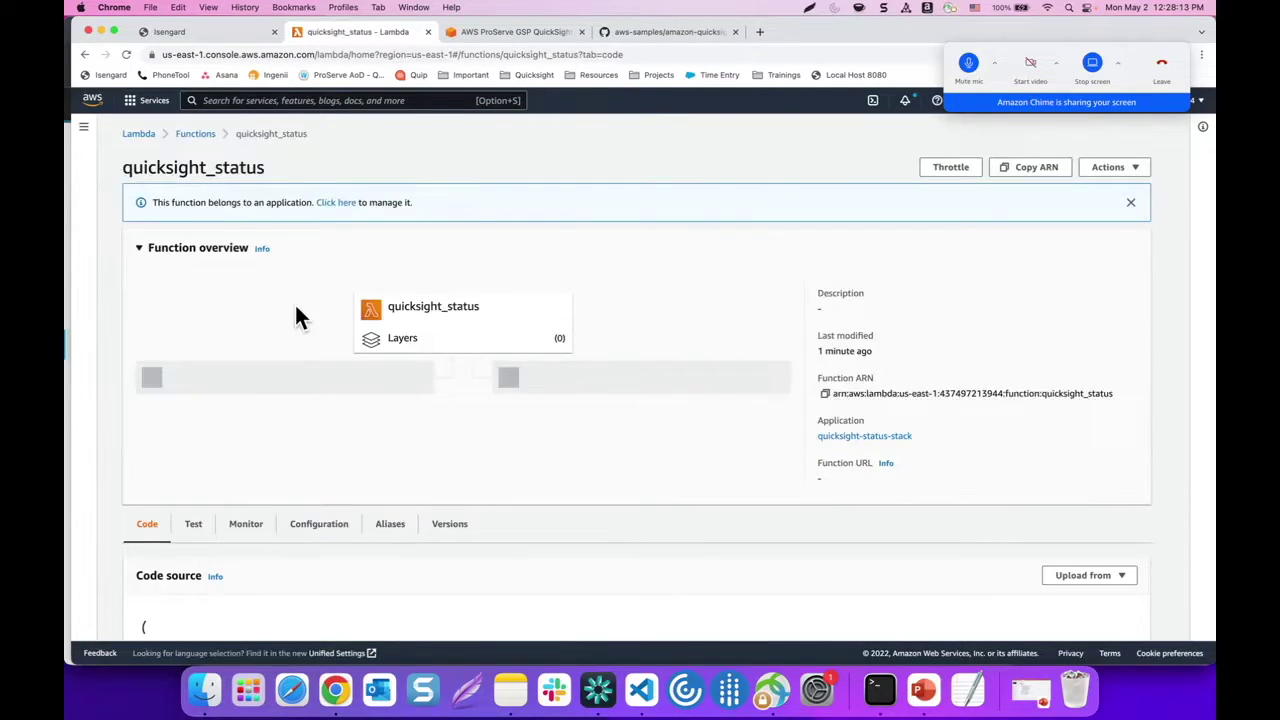
scroll(295, 305, "down", 2)
scroll(297, 303, "down", 2)
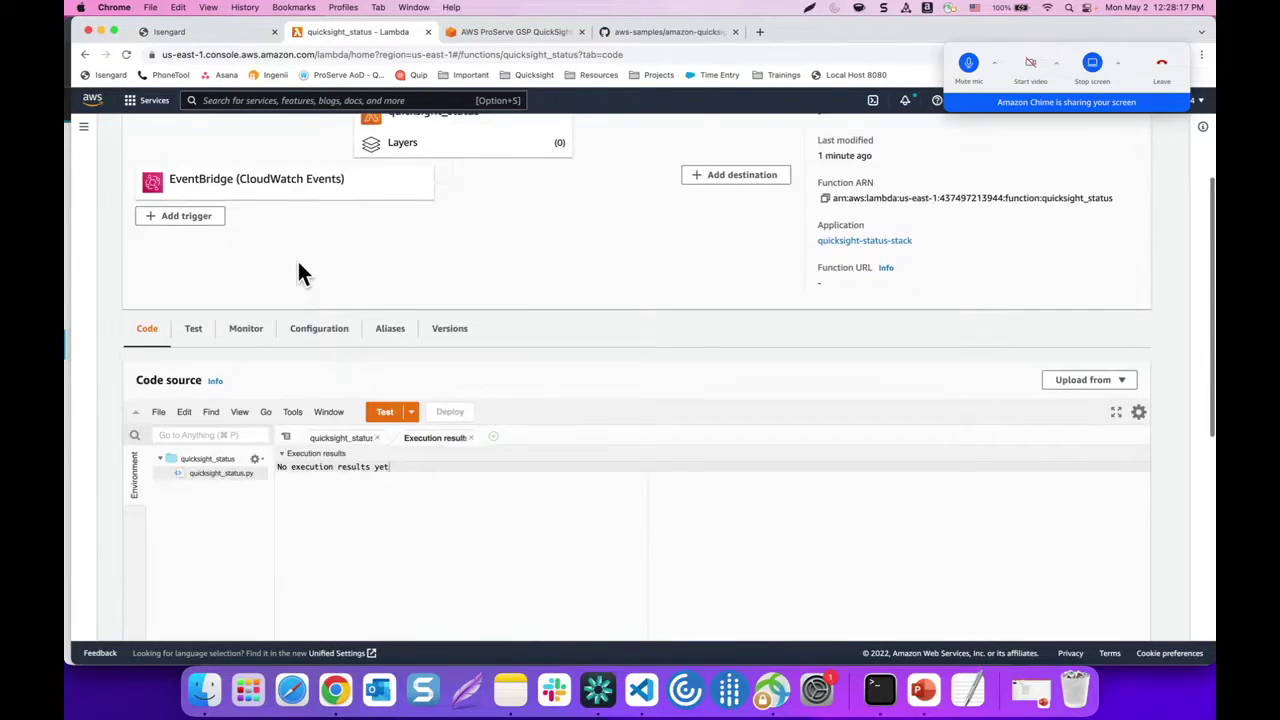
scroll(286, 257, "down", 1)
left_click(386, 374)
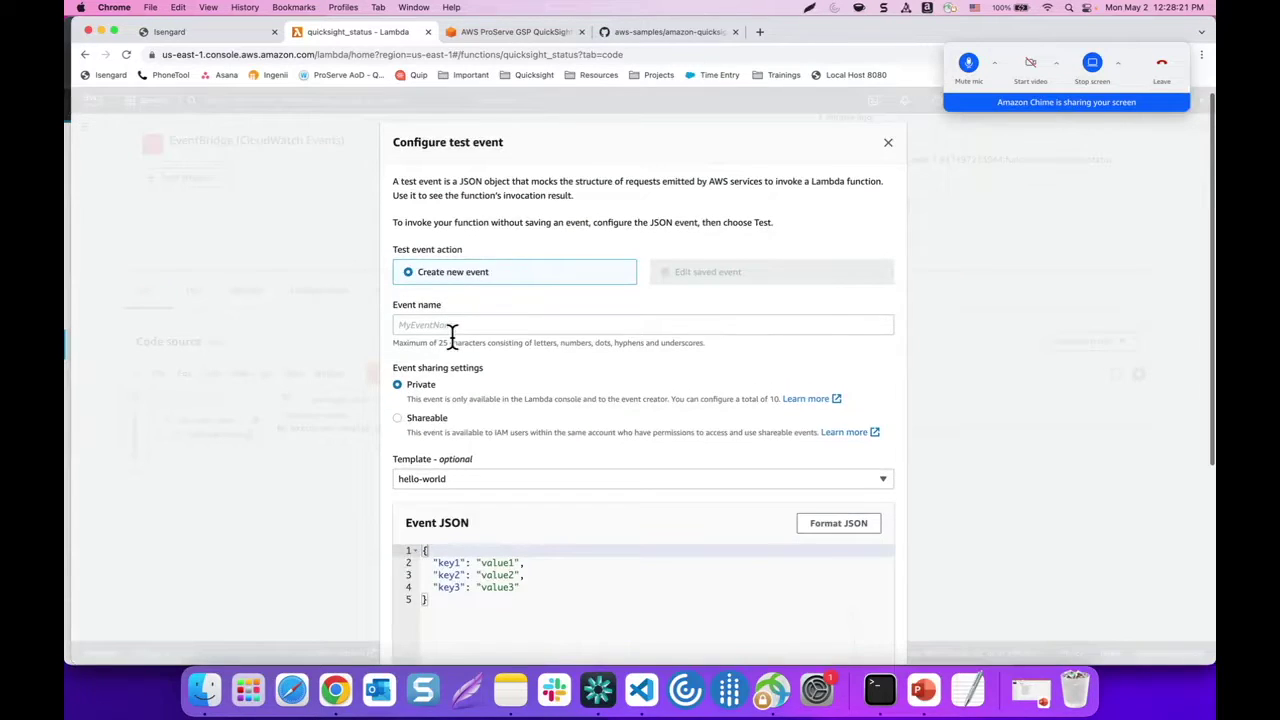
scroll(452, 335, "down", 1)
left_click(420, 289)
type("test")
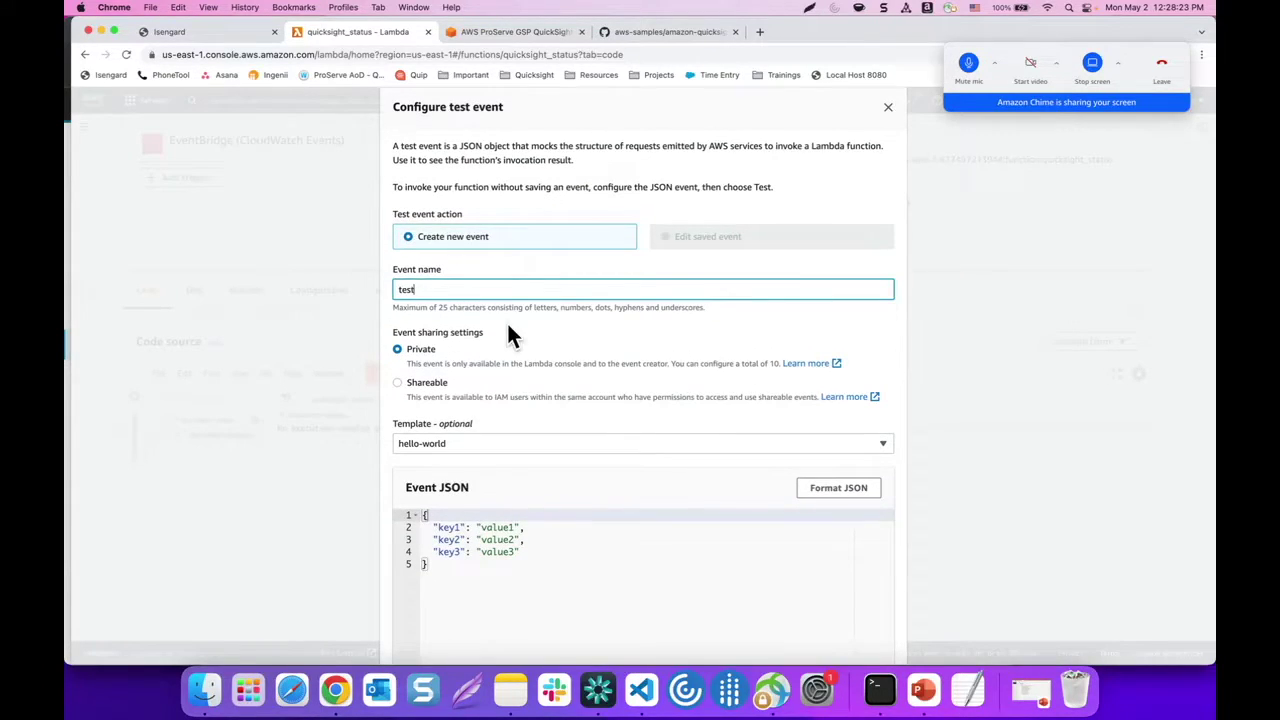
scroll(531, 346, "down", 5)
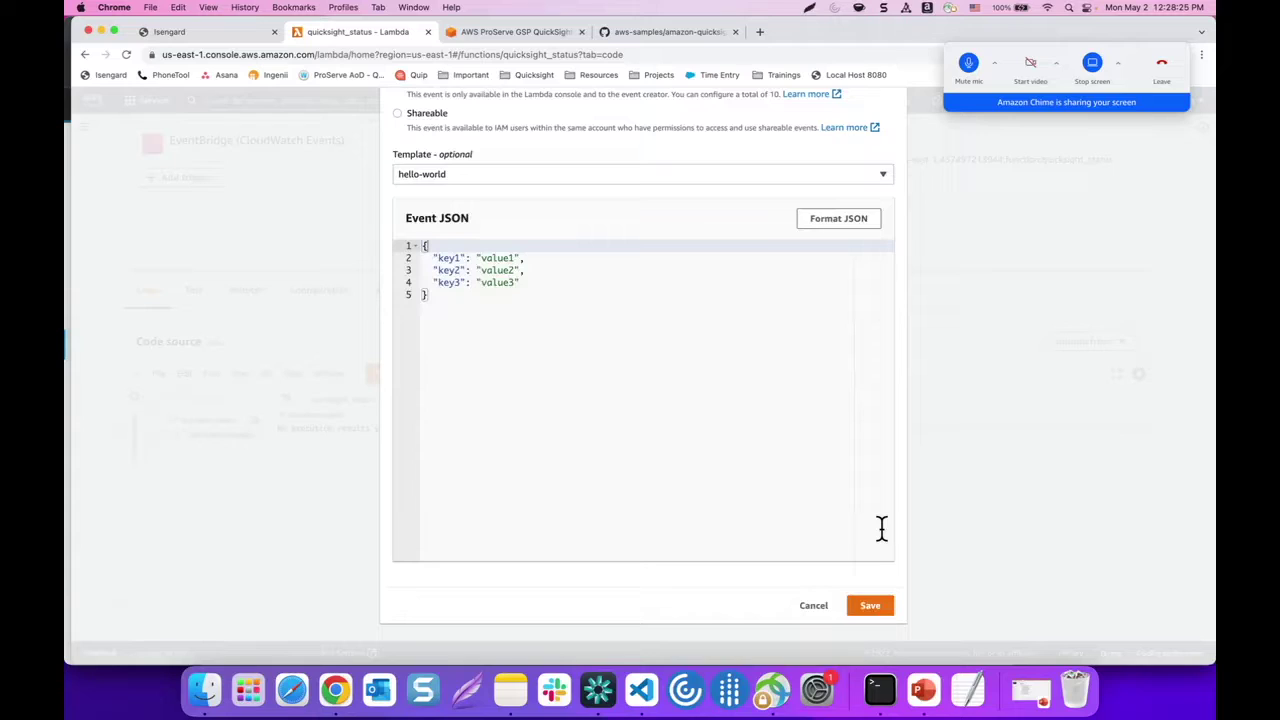
left_click(868, 607)
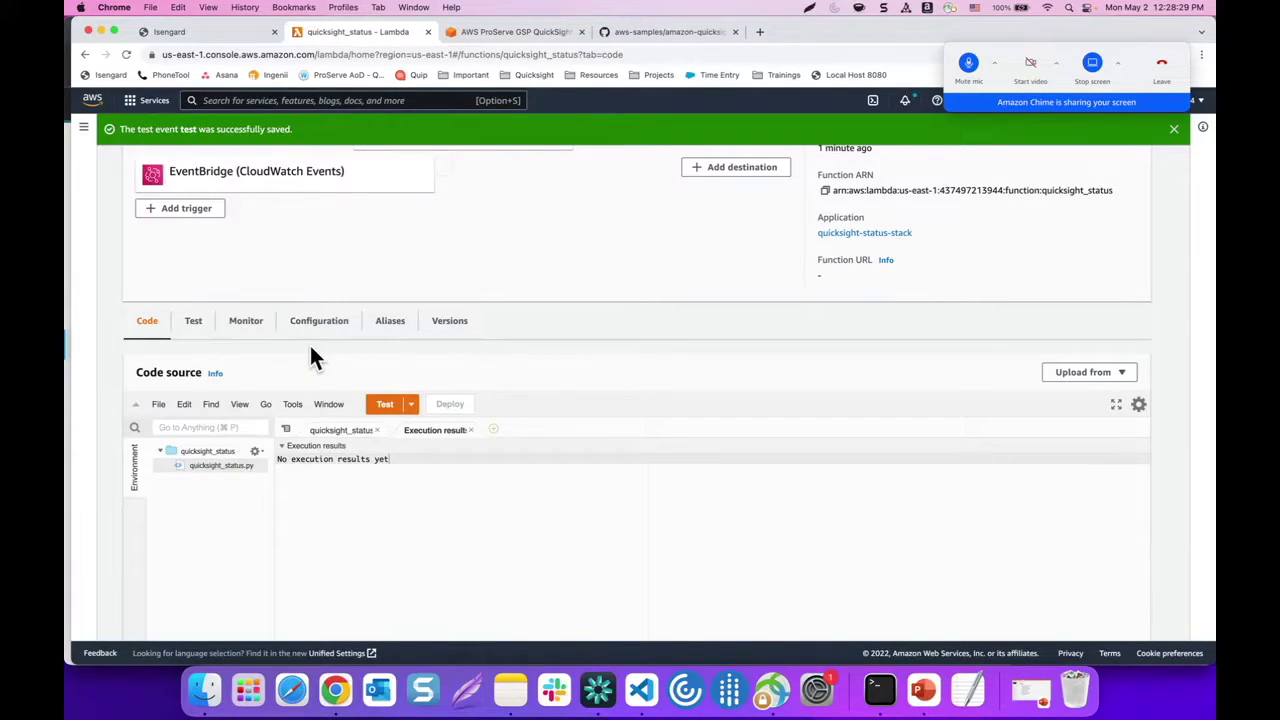
scroll(311, 348, "down", 1)
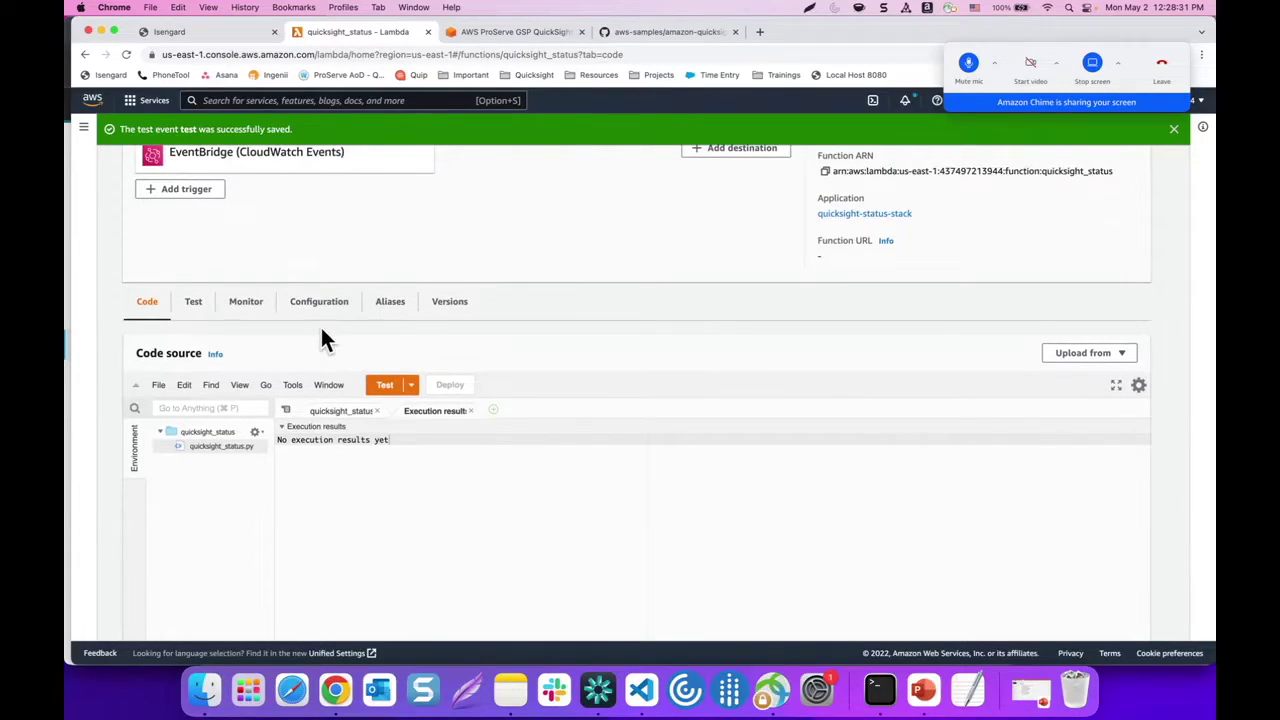
scroll(320, 330, "down", 2)
scroll(330, 298, "down", 2)
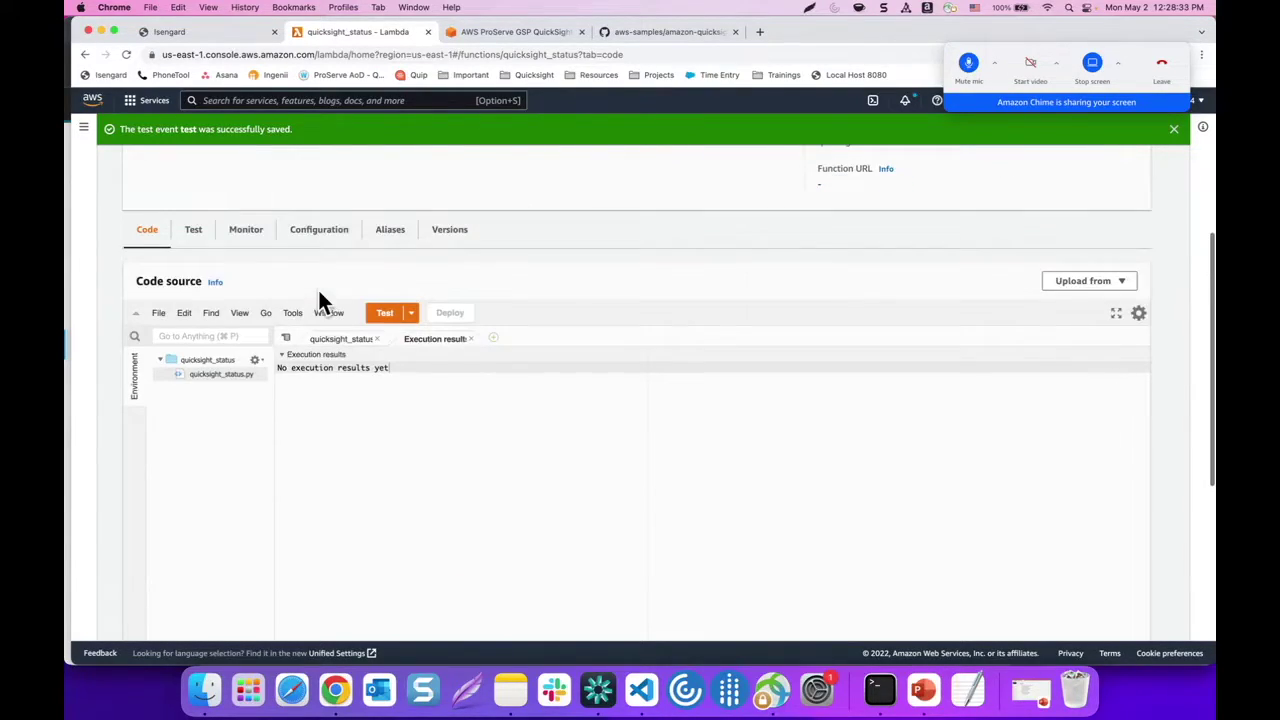
Run the quicksight_status 'test' event successfully, then go to the Amazon S3 buckets list
left_click(386, 313)
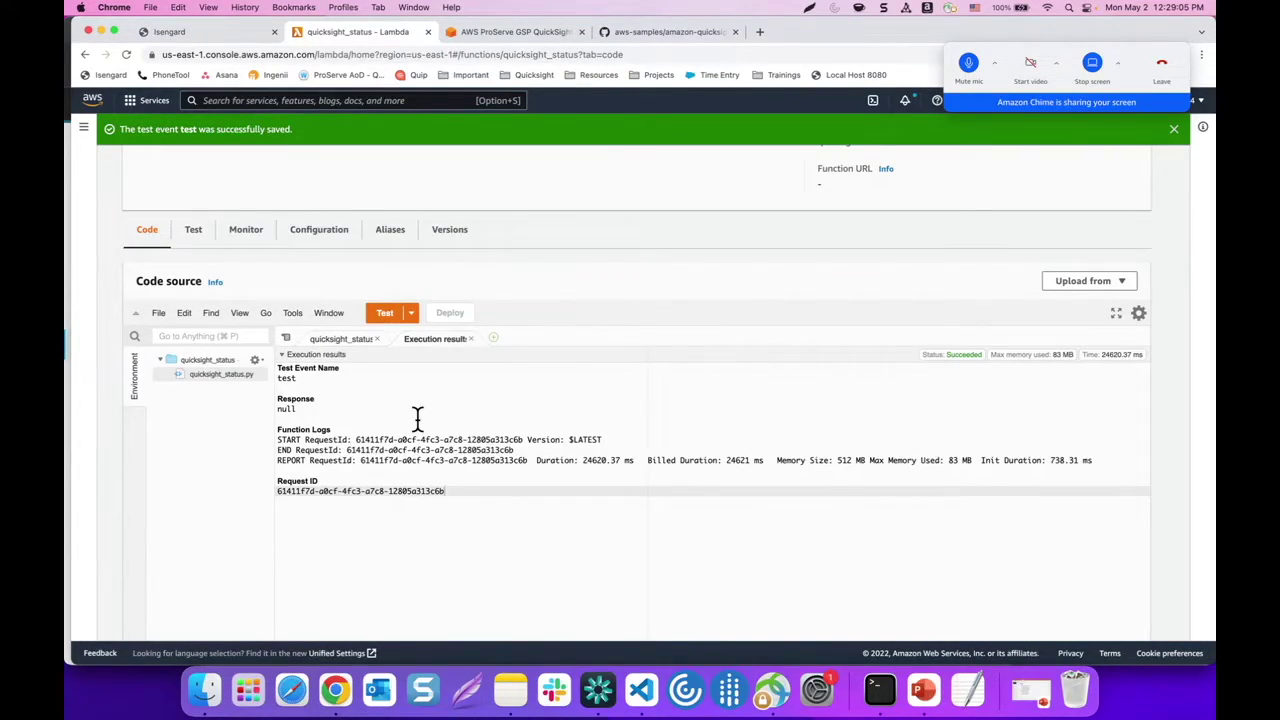
scroll(418, 418, "up", 2)
left_click(297, 101)
type("s3")
left_click(384, 200)
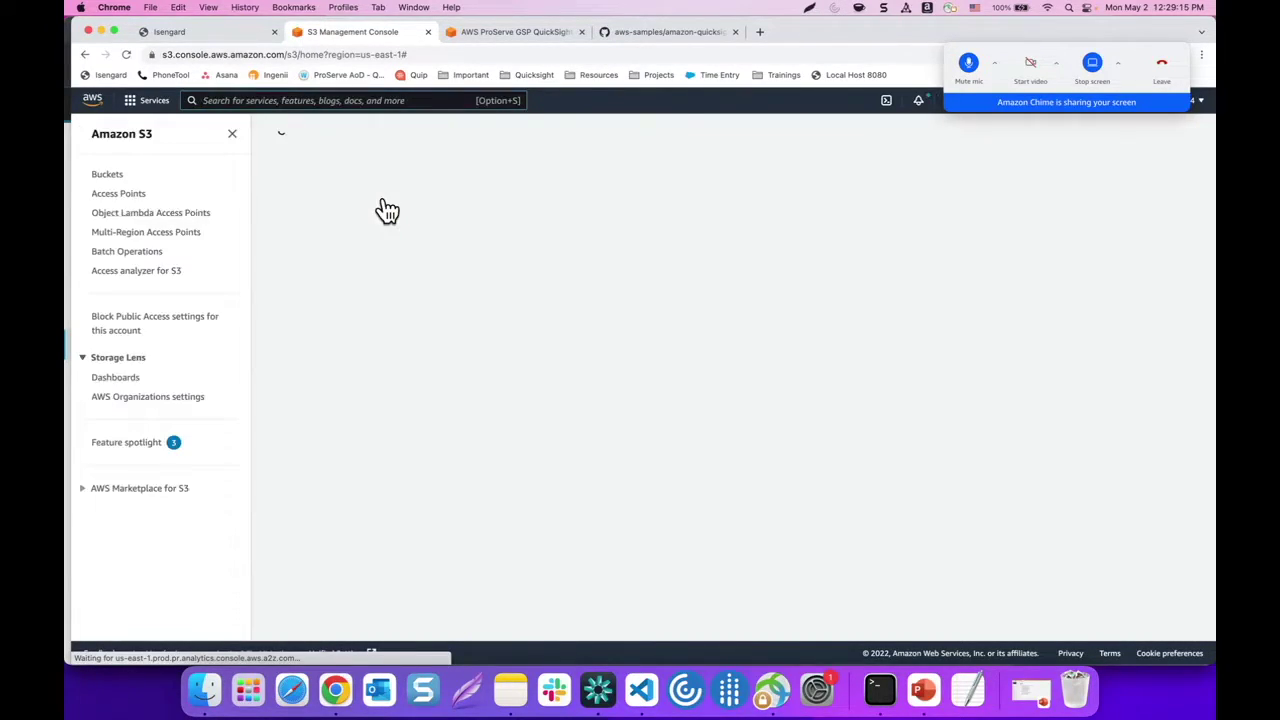
left_click(384, 202)
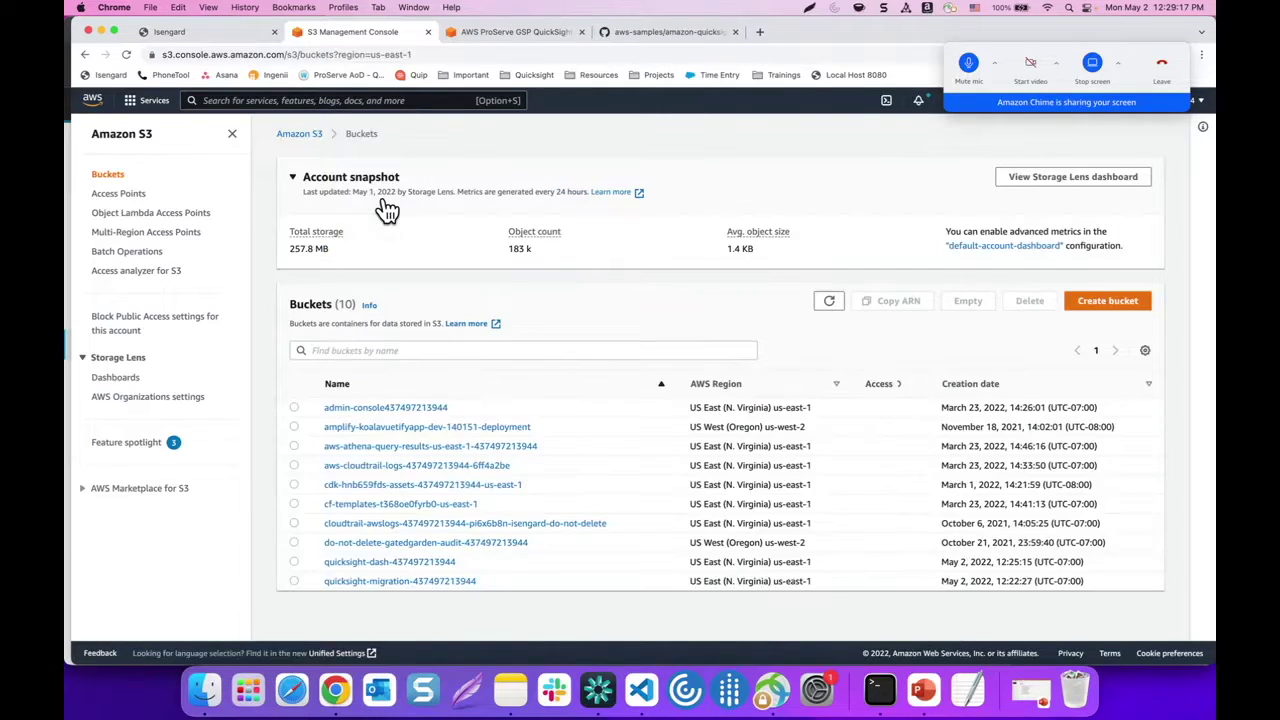
Browse quicksight-dash > monitoring > quicksight > group_membership, then back up into object_access
left_click(418, 563)
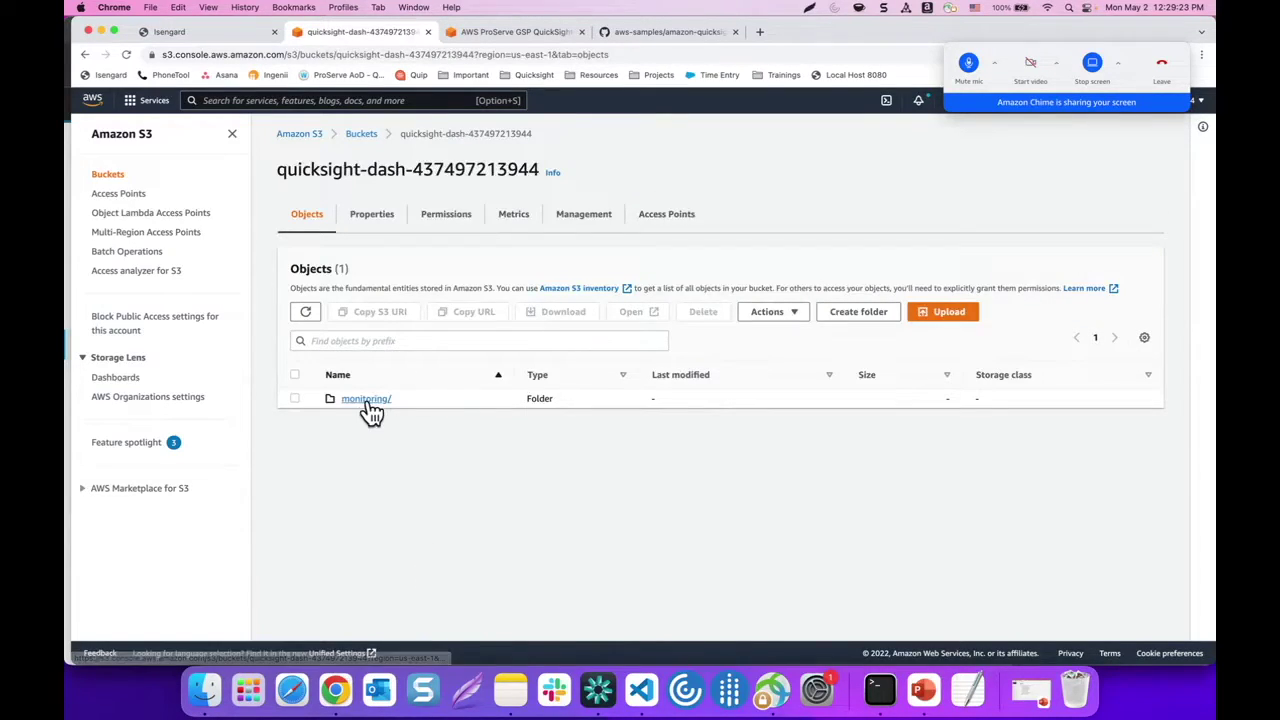
left_click(366, 400)
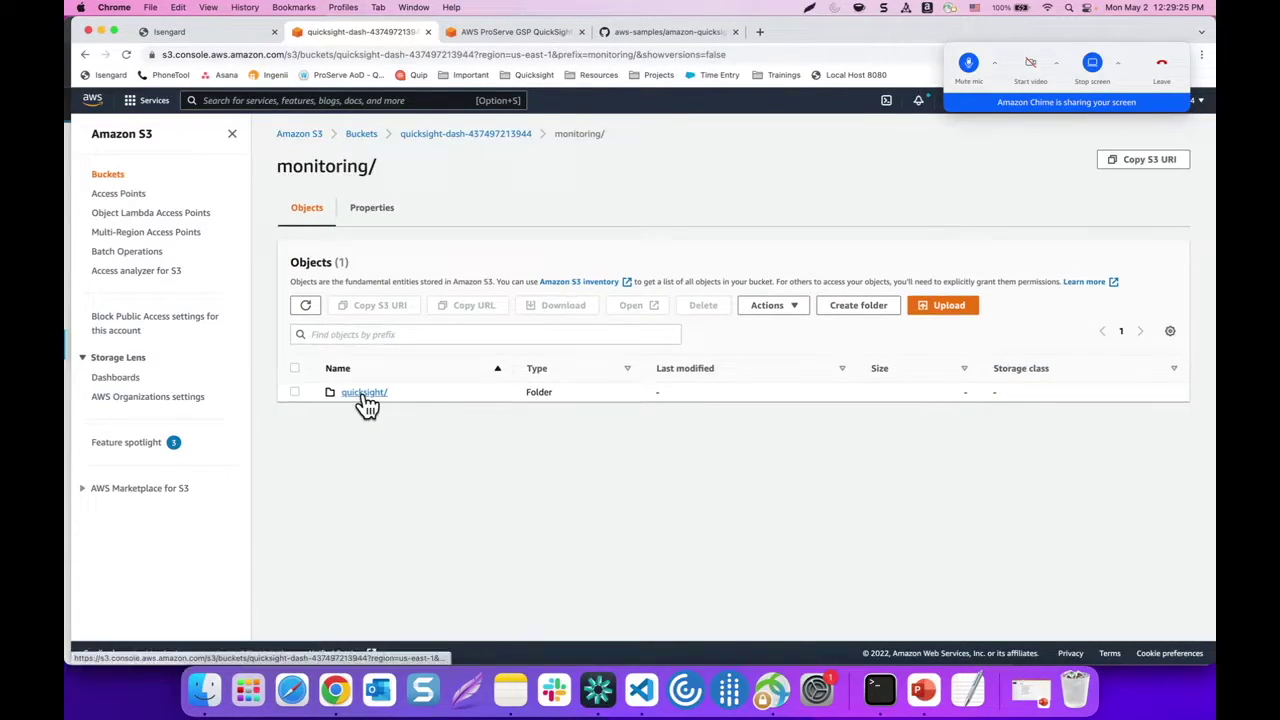
left_click(366, 400)
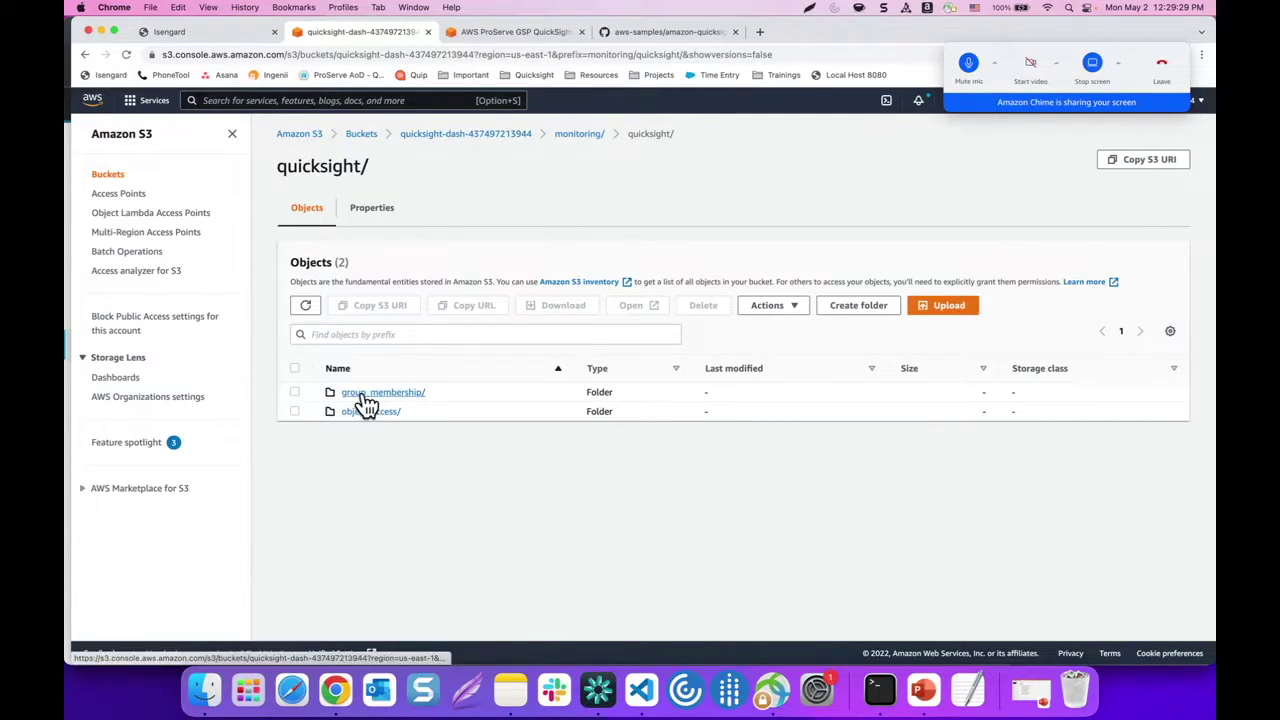
left_click(366, 398)
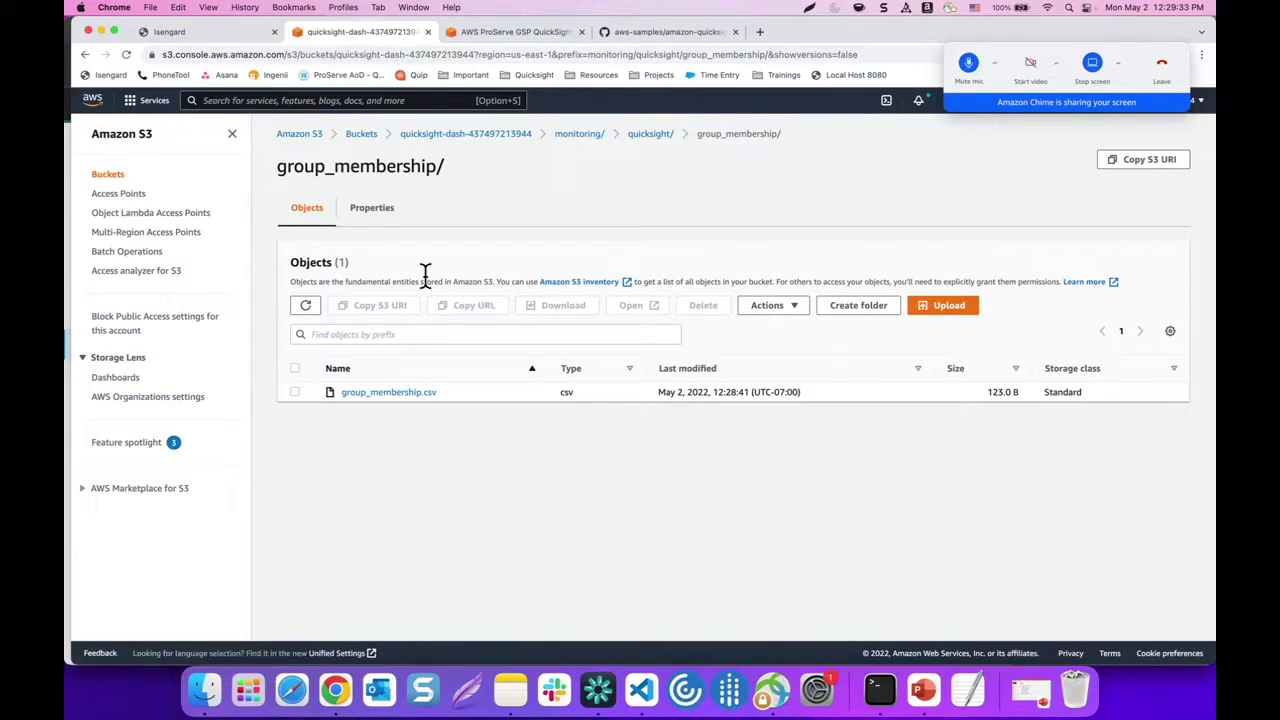
left_click(652, 138)
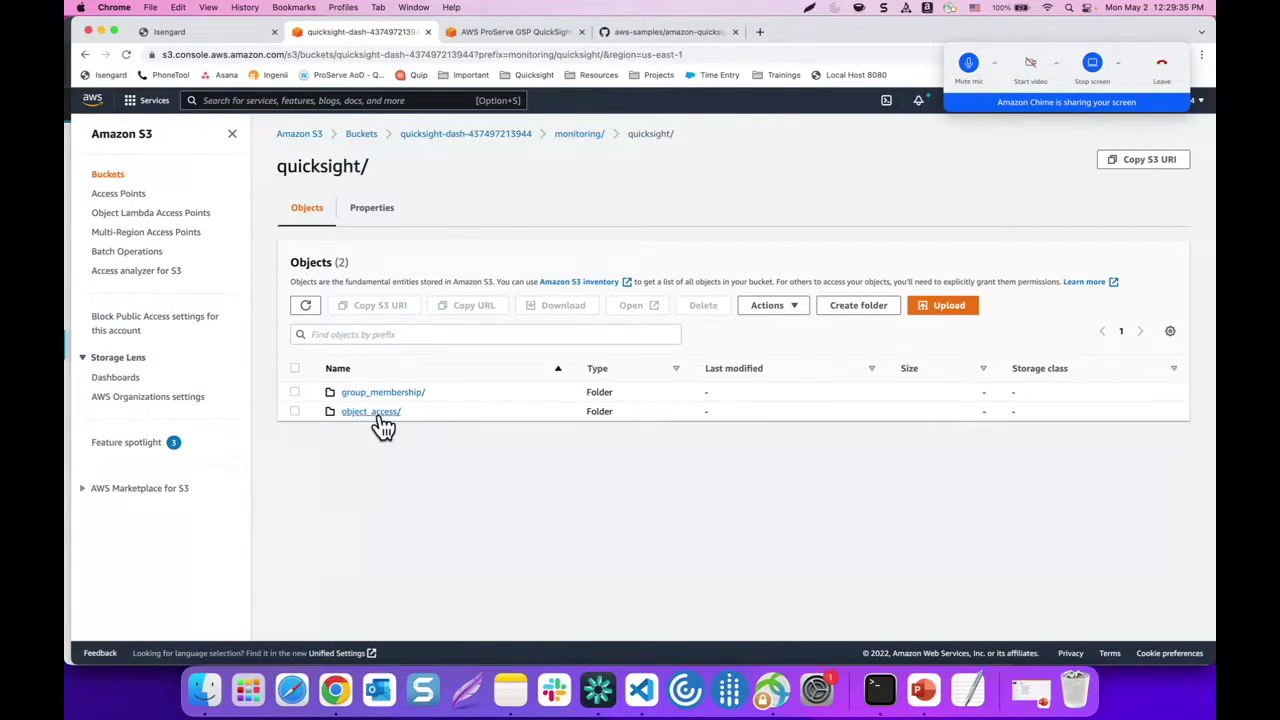
left_click(380, 413)
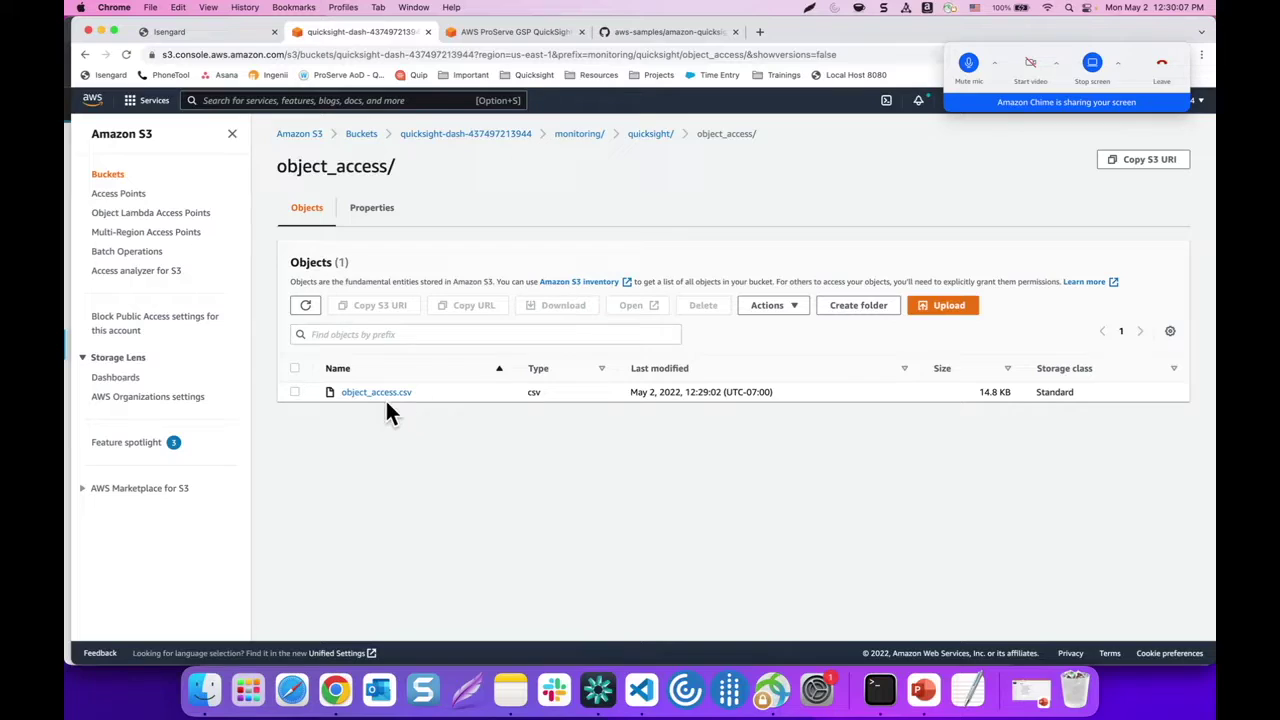
Open Amazon Athena from the console's services search
left_click(325, 100)
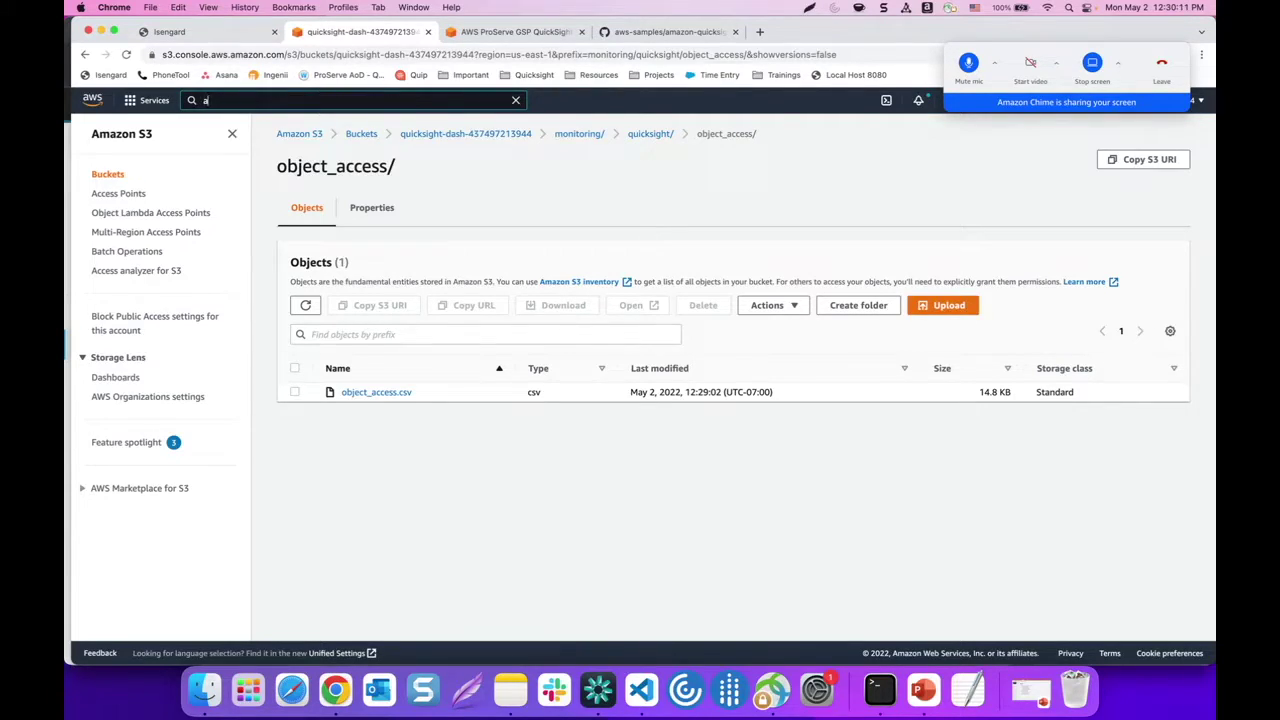
type("athena")
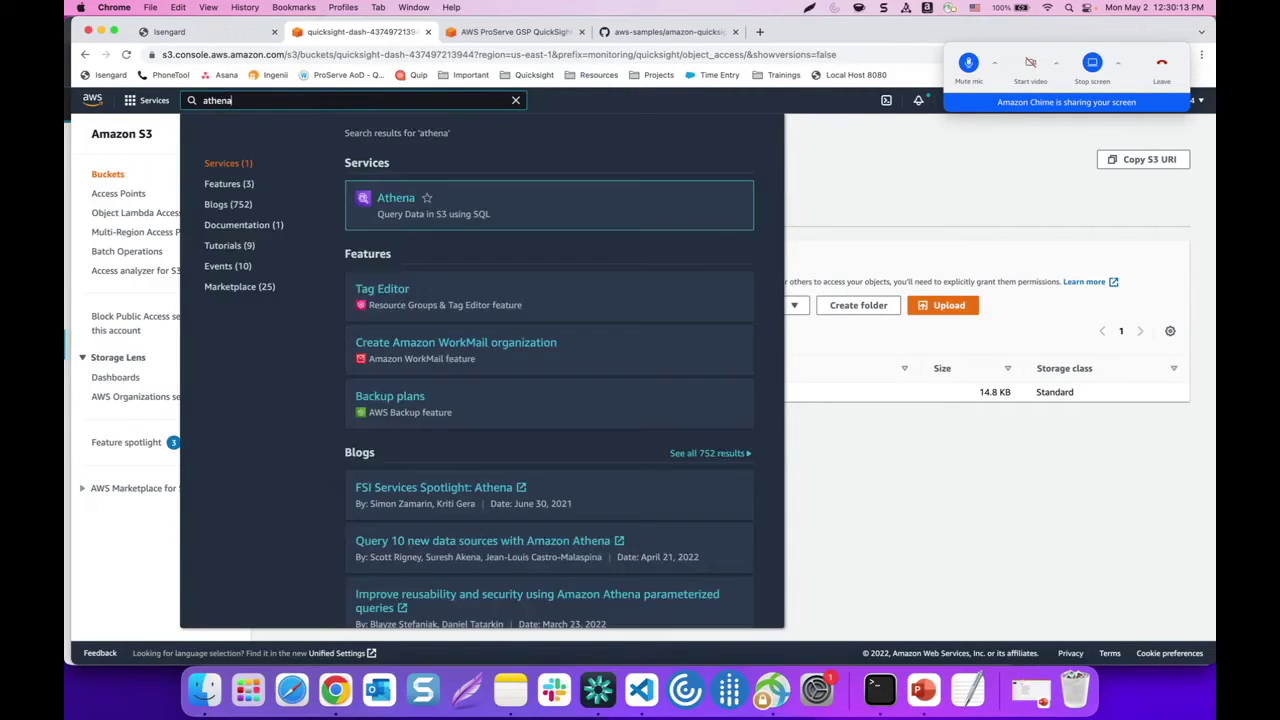
left_click(392, 208)
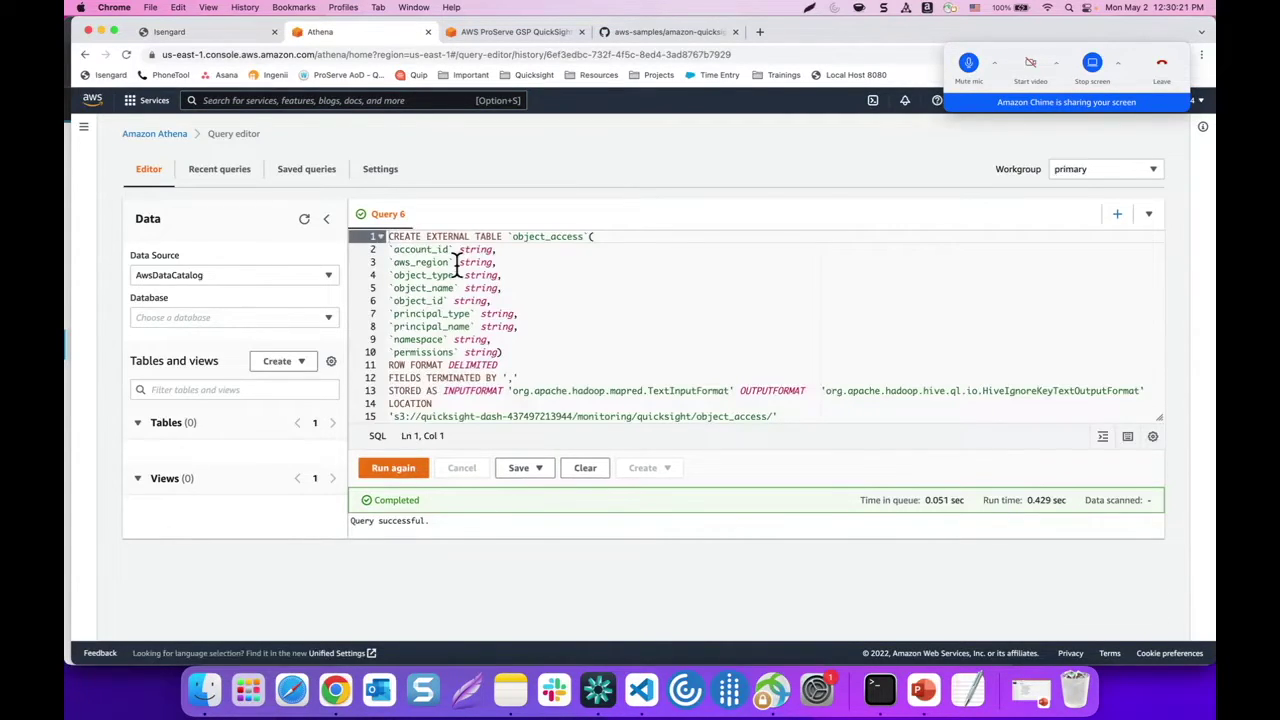
Clear the old object_access CREATE TABLE query out of the Athena editor
left_click(486, 286)
key("super+a")
key("BackSpace")
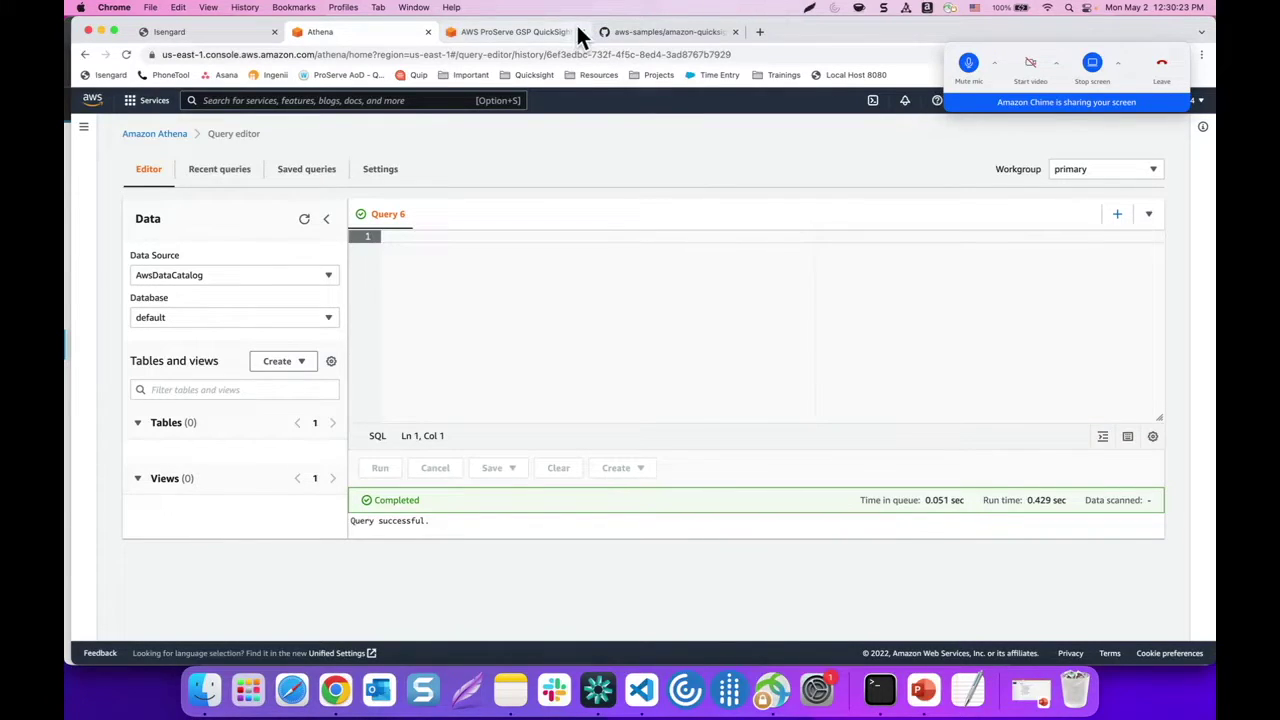
left_click(497, 31)
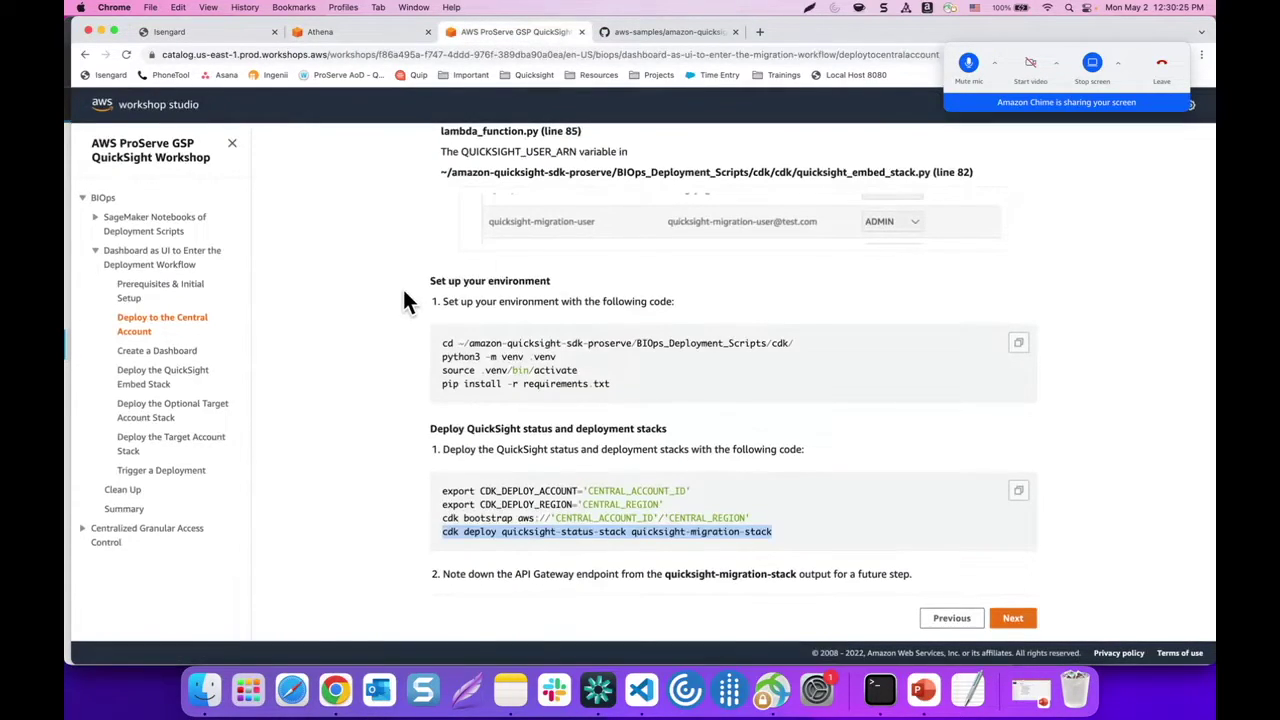
Copy the group_membership CREATE TABLE query from the workshop's Create a Dashboard page
left_click(172, 358)
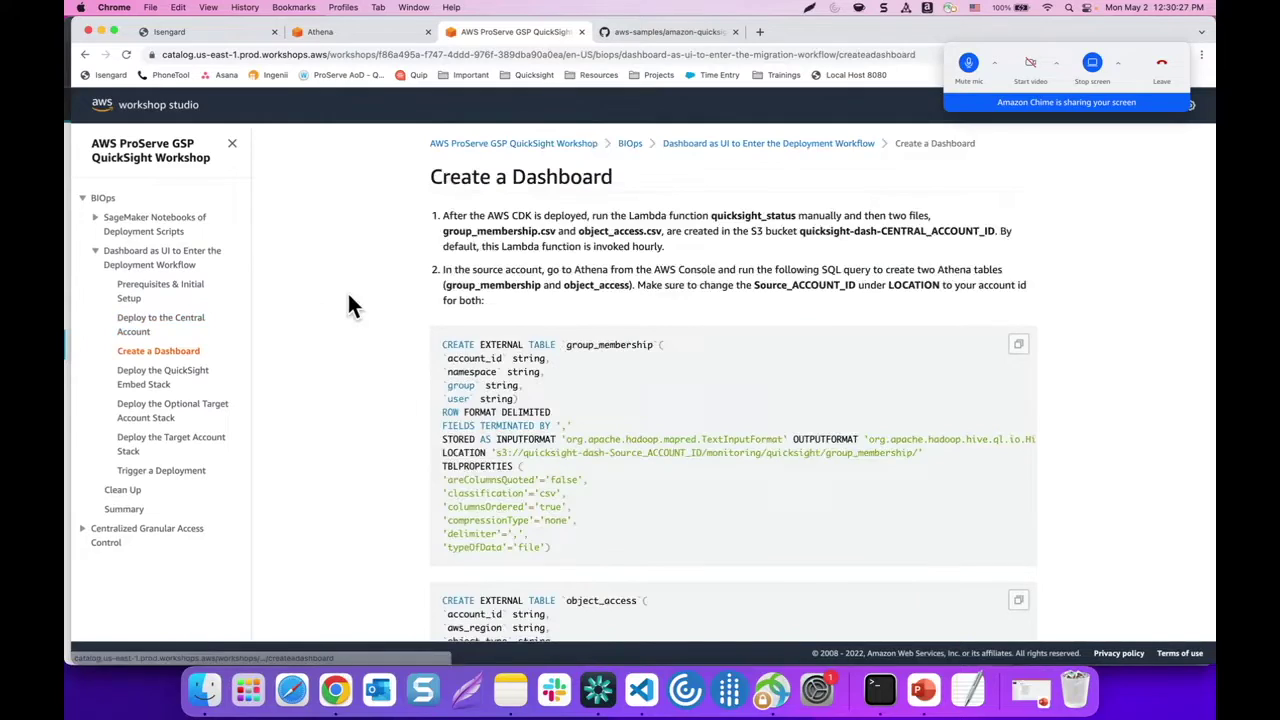
scroll(349, 300, "down", 3)
scroll(349, 300, "up", 2)
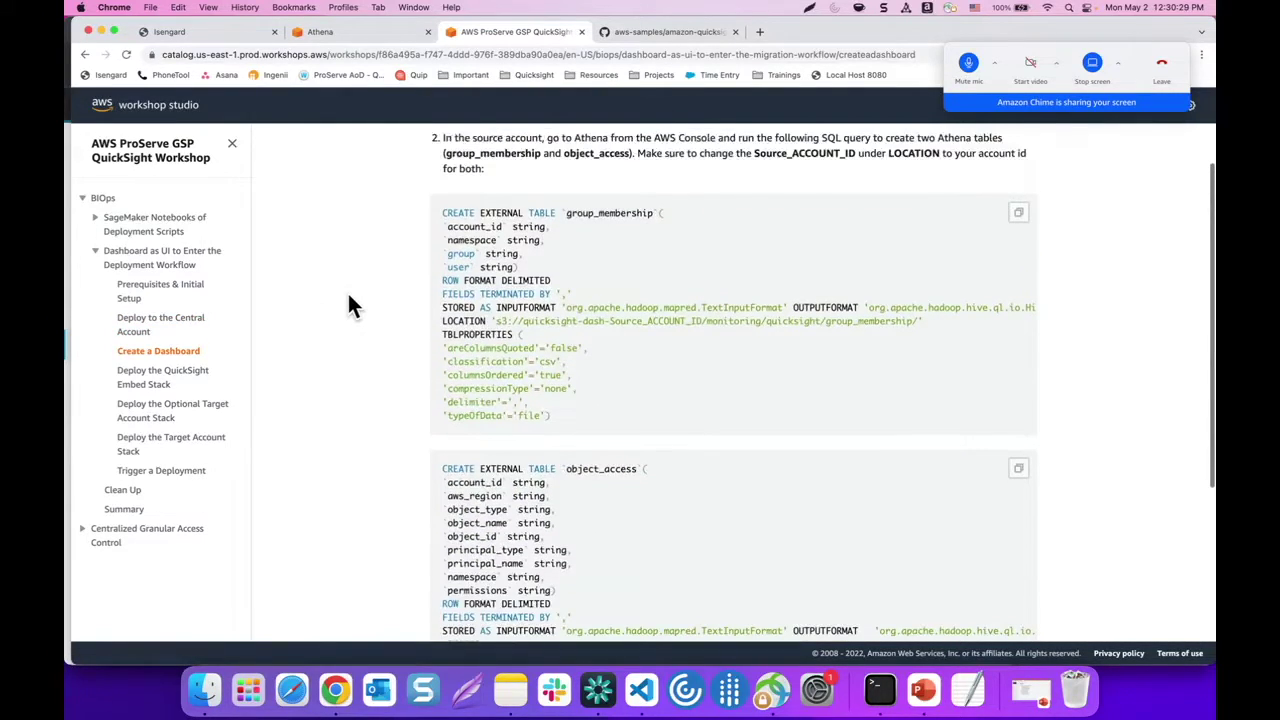
scroll(346, 286, "down", 2)
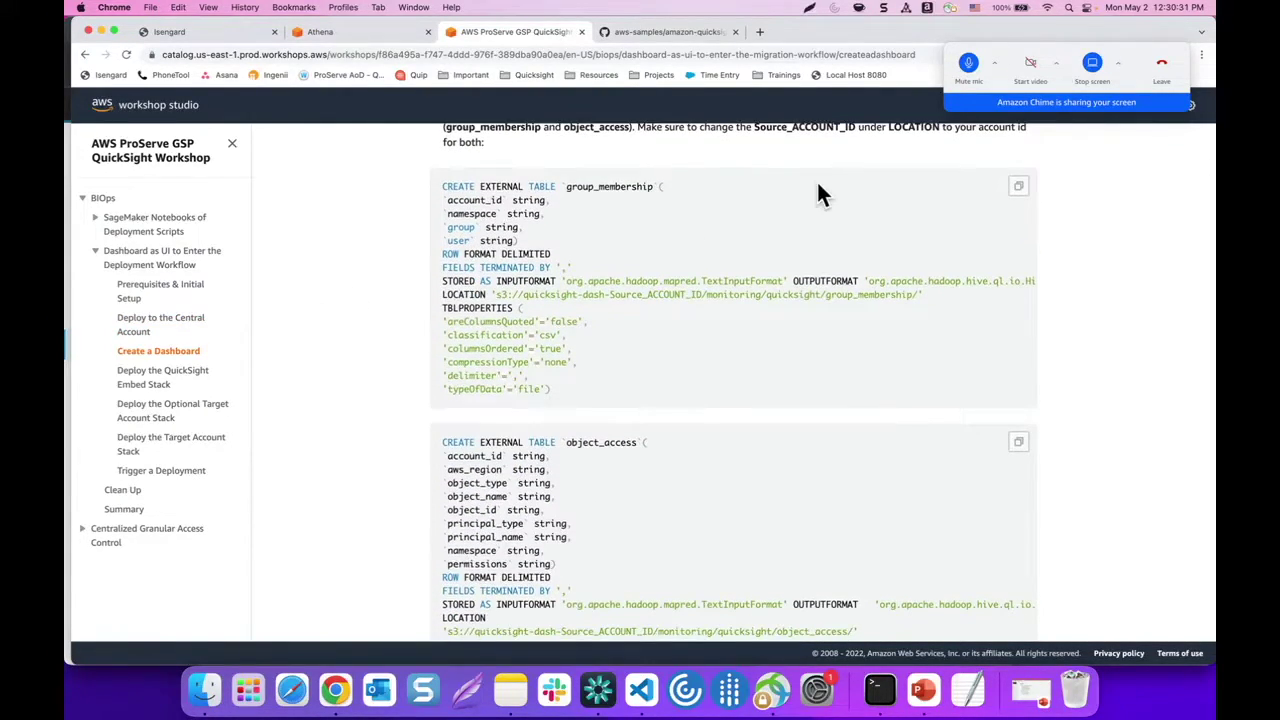
left_click(1018, 190)
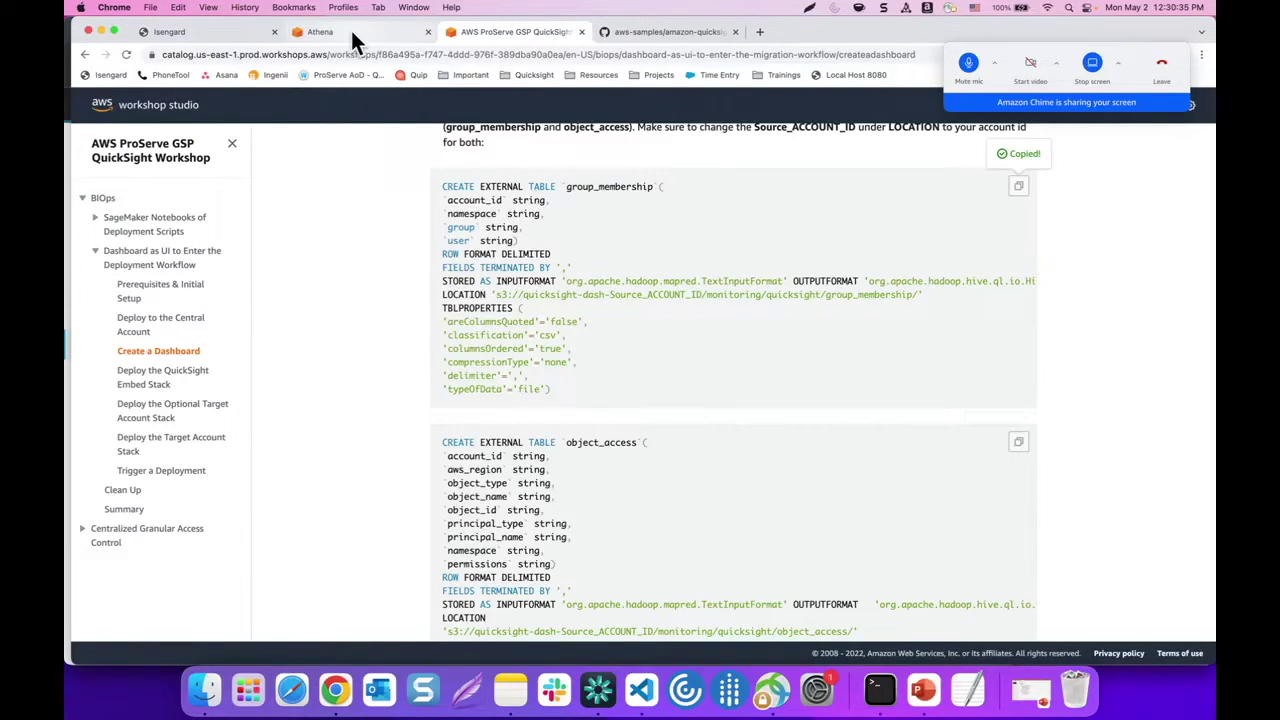
left_click(355, 33)
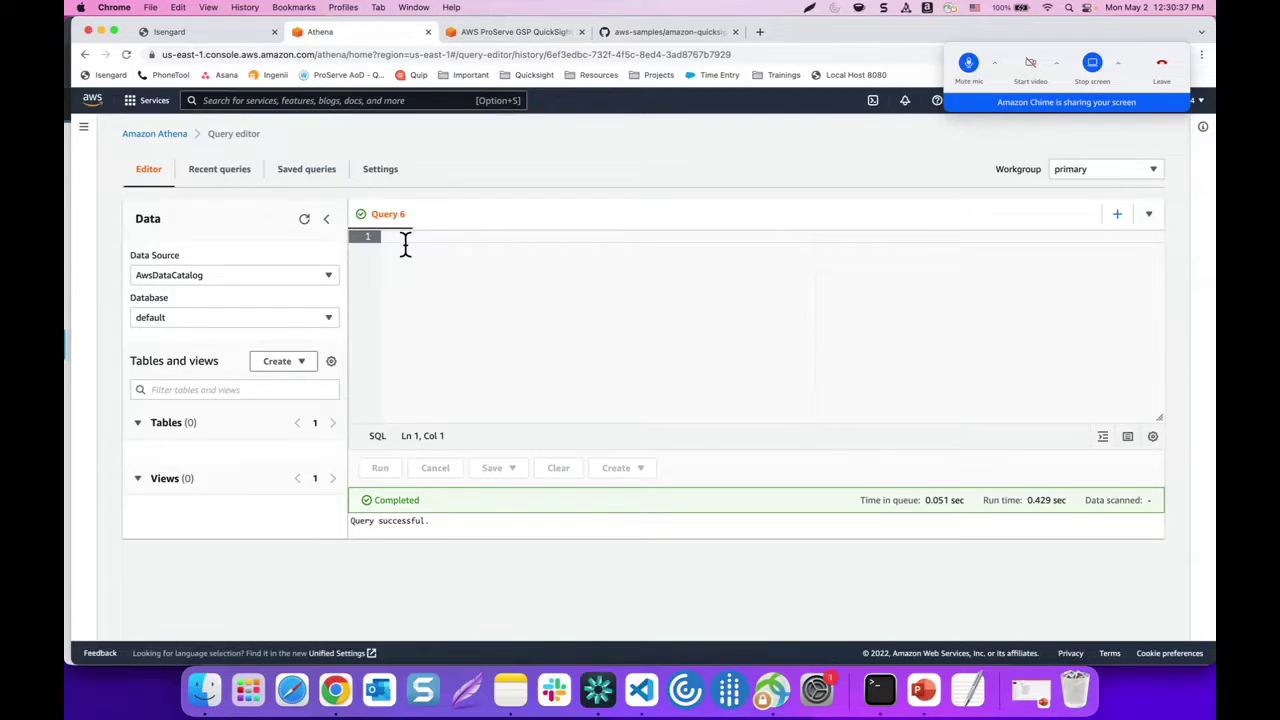
Paste the group_membership query, replace Source_ACCOUNT_ID with the real account ID, and run it
key("super+v")
scroll(519, 330, "up", 2)
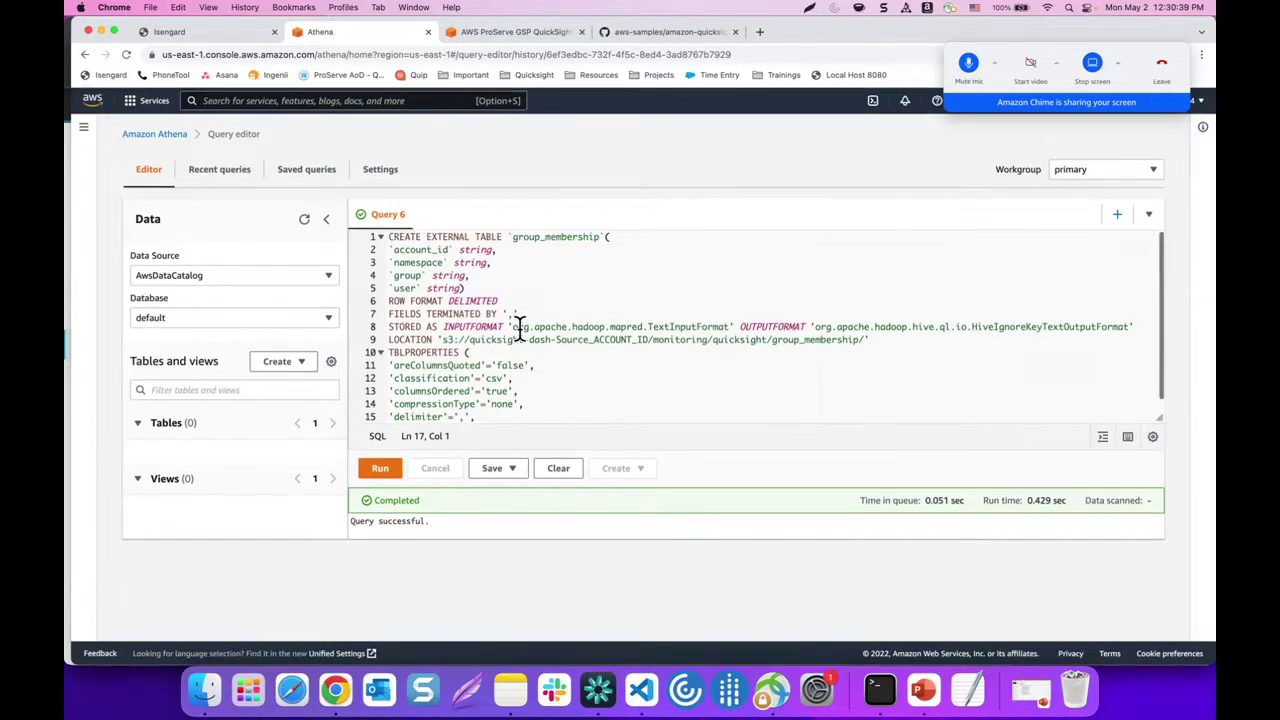
scroll(540, 330, "down", 1)
left_click_drag(557, 330, 650, 330)
key("BackSpace")
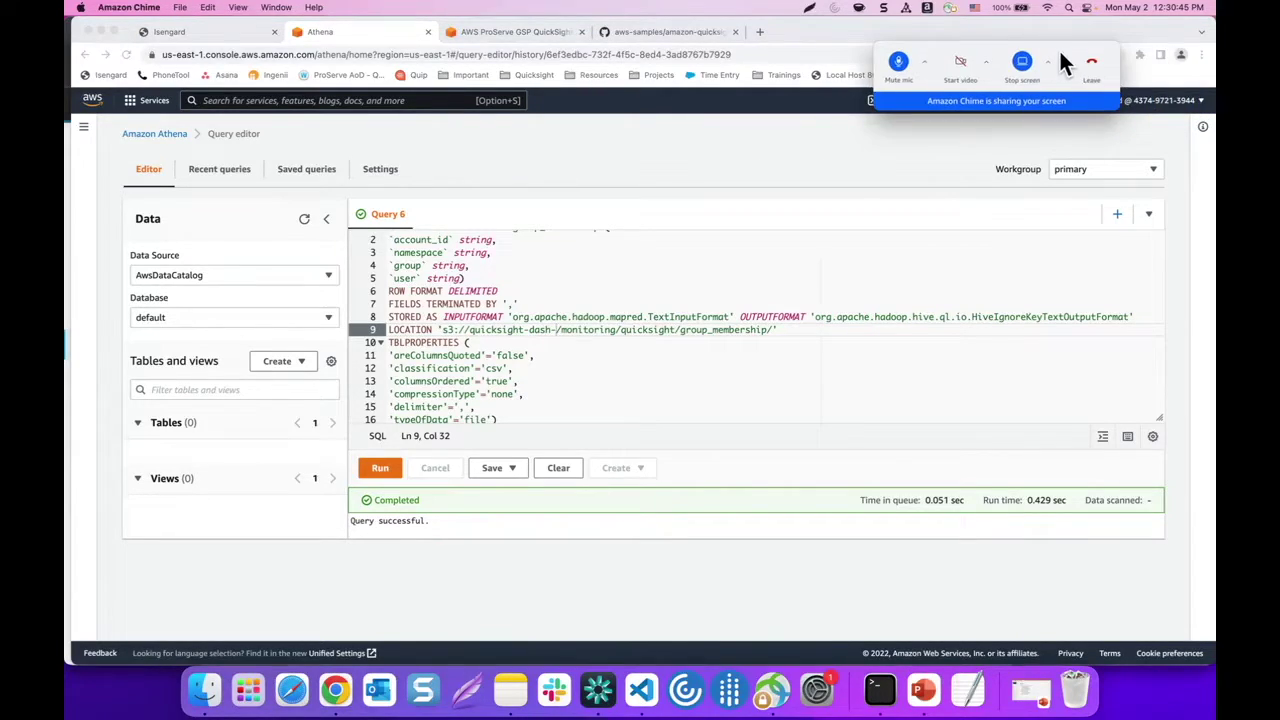
left_click(1166, 100)
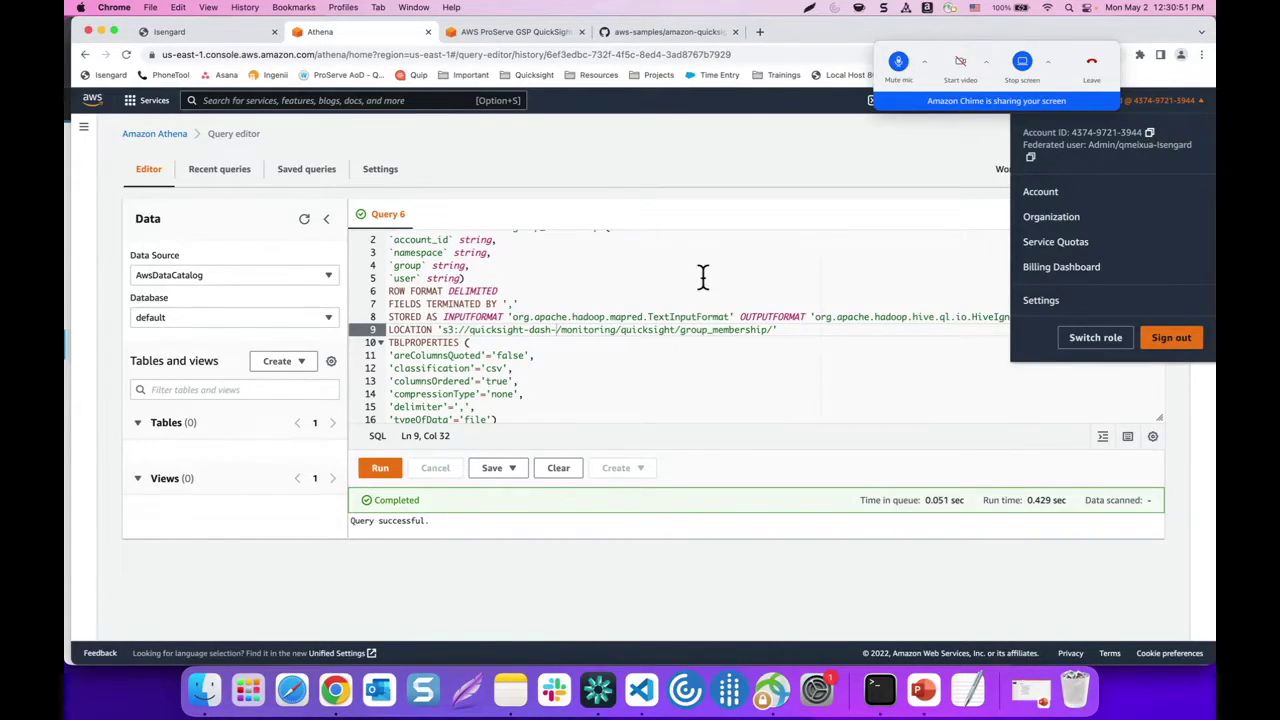
left_click(555, 332)
key("super+v")
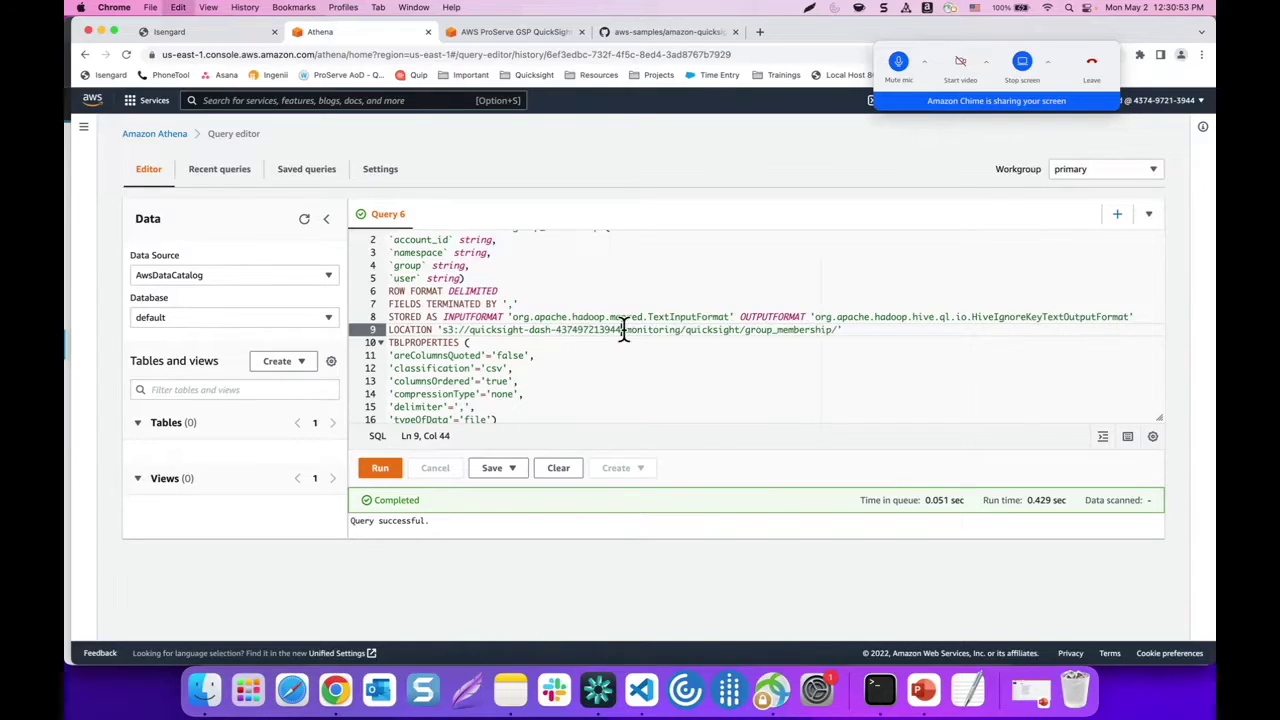
left_click(380, 472)
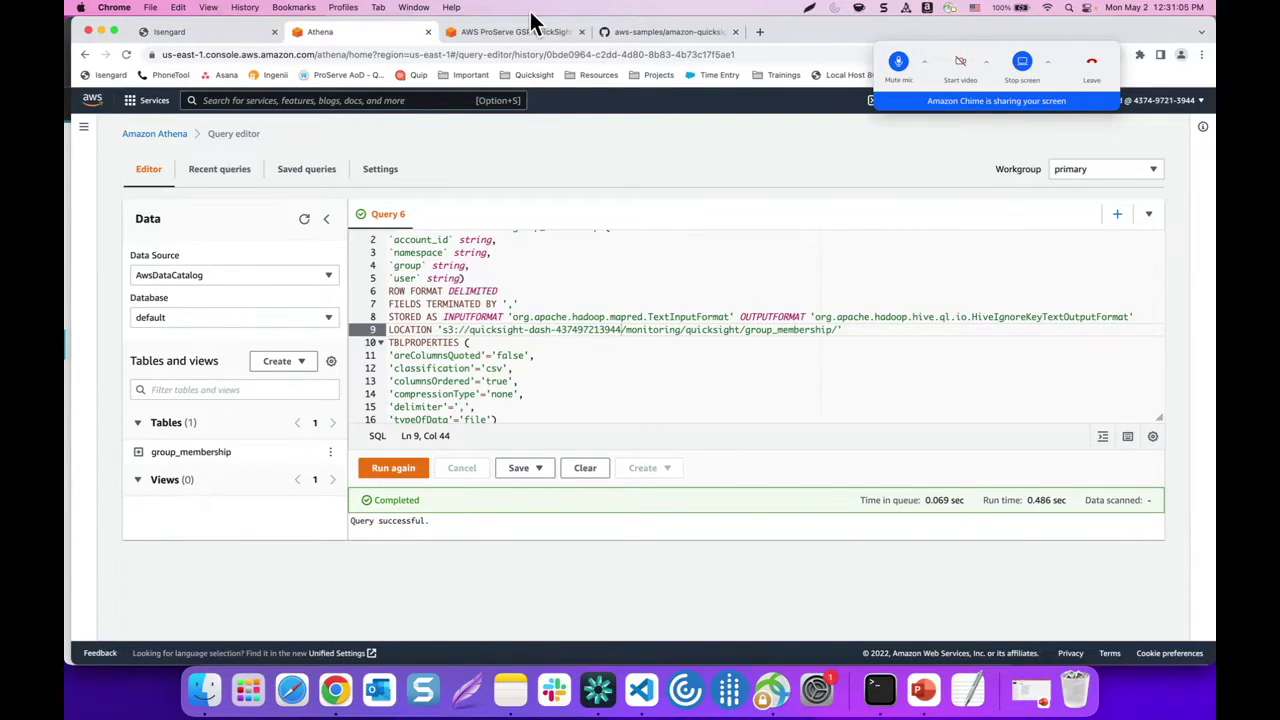
left_click(504, 31)
Copy the object_access CREATE TABLE query and paste it over the editor's group_membership query
scroll(909, 386, "down", 3)
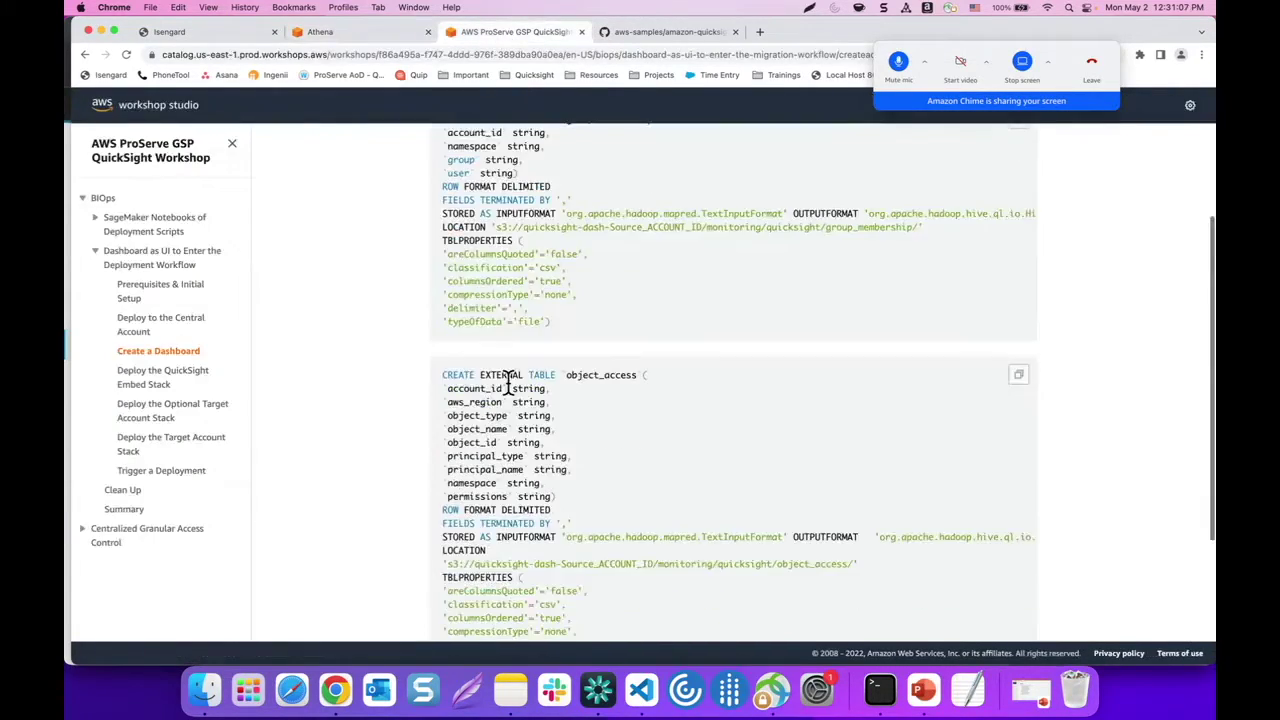
left_click(1017, 292)
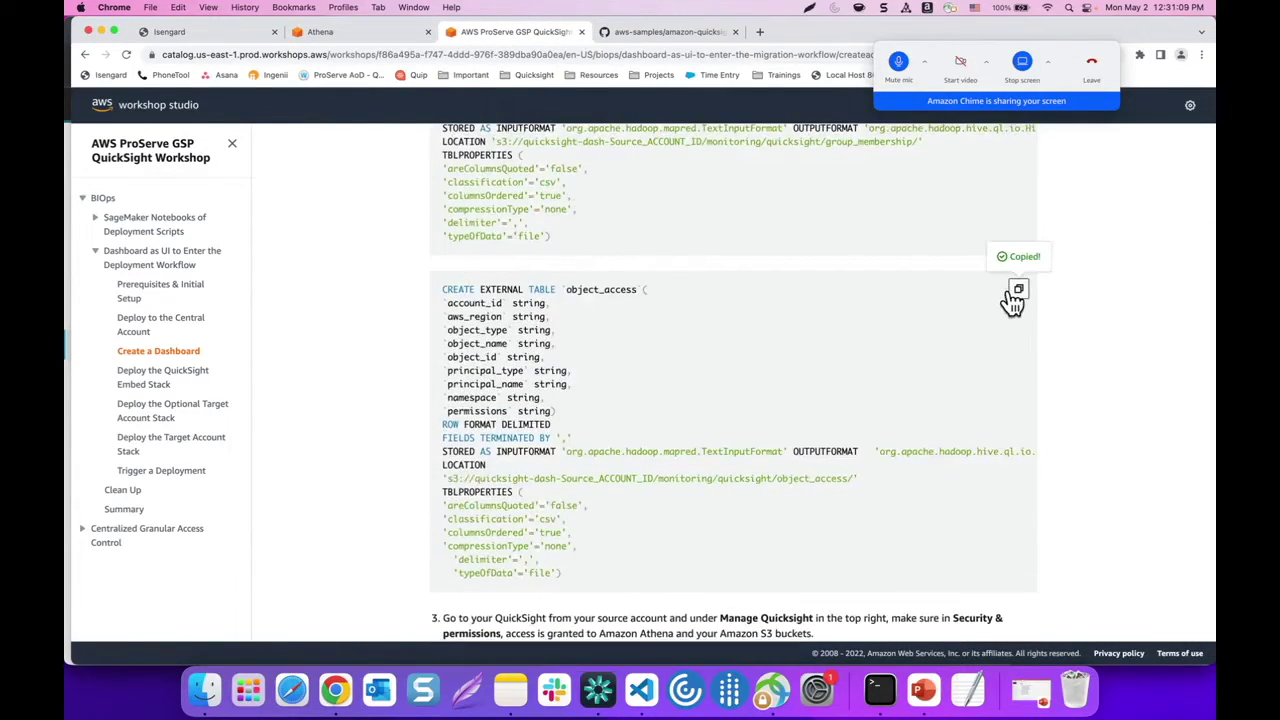
left_click(370, 35)
left_click(448, 335)
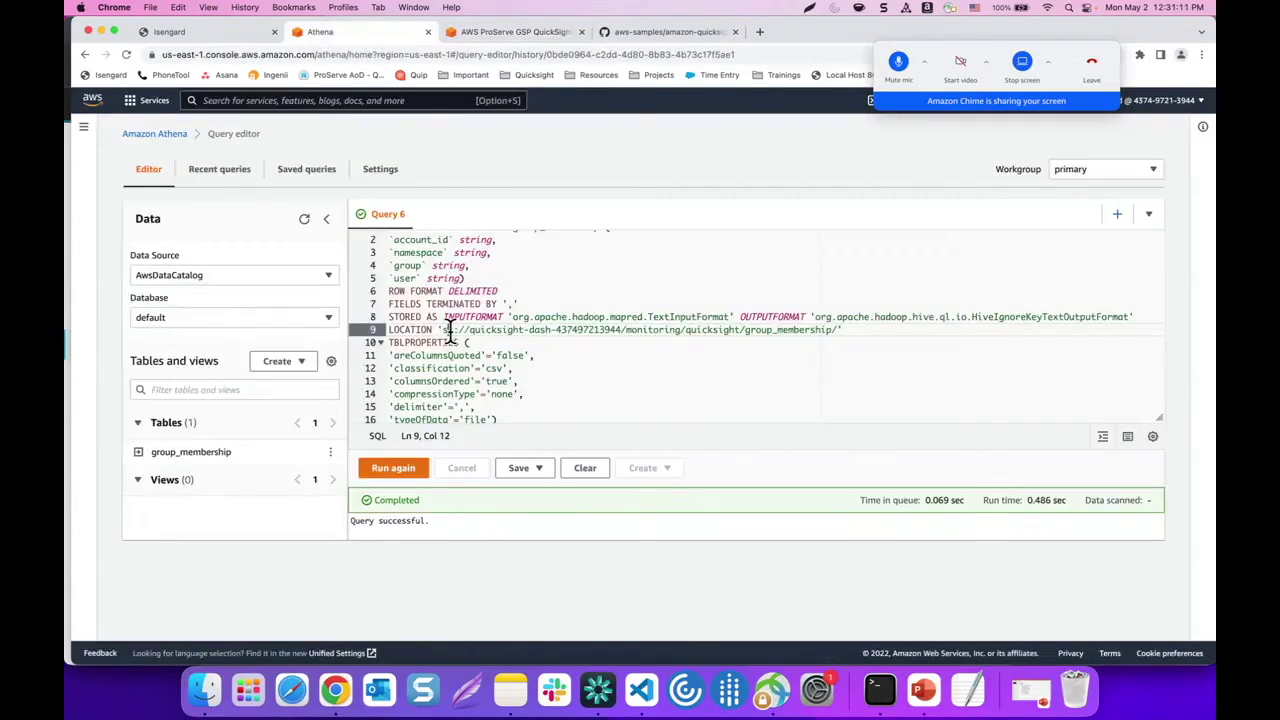
key("super+a")
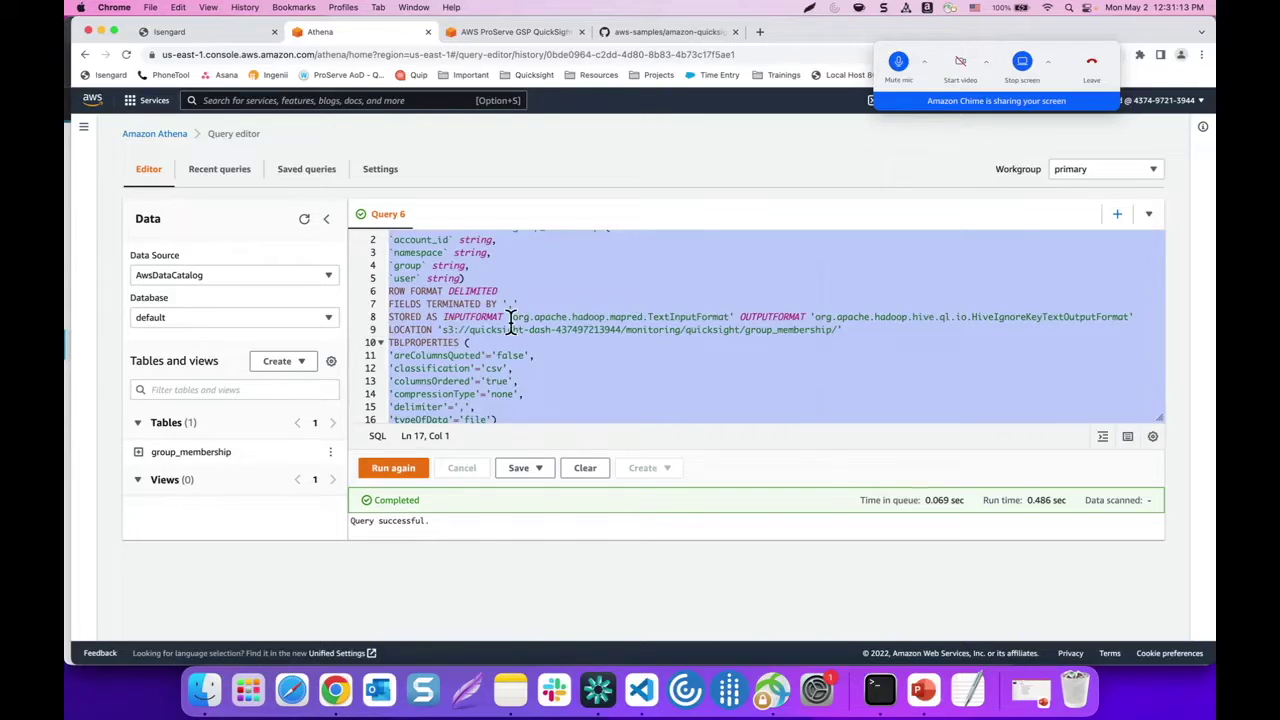
key("super+v")
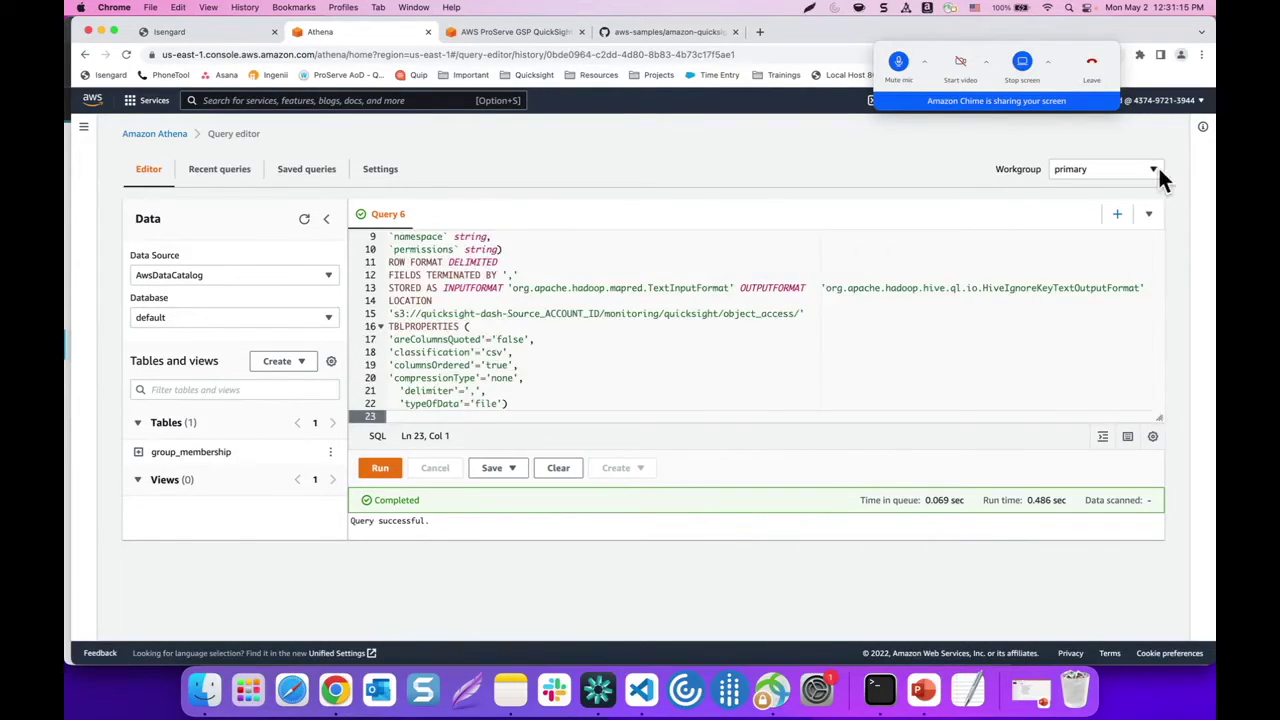
Swap Source_ACCOUNT_ID for the account number and run the object_access CREATE TABLE query
left_click(1163, 102)
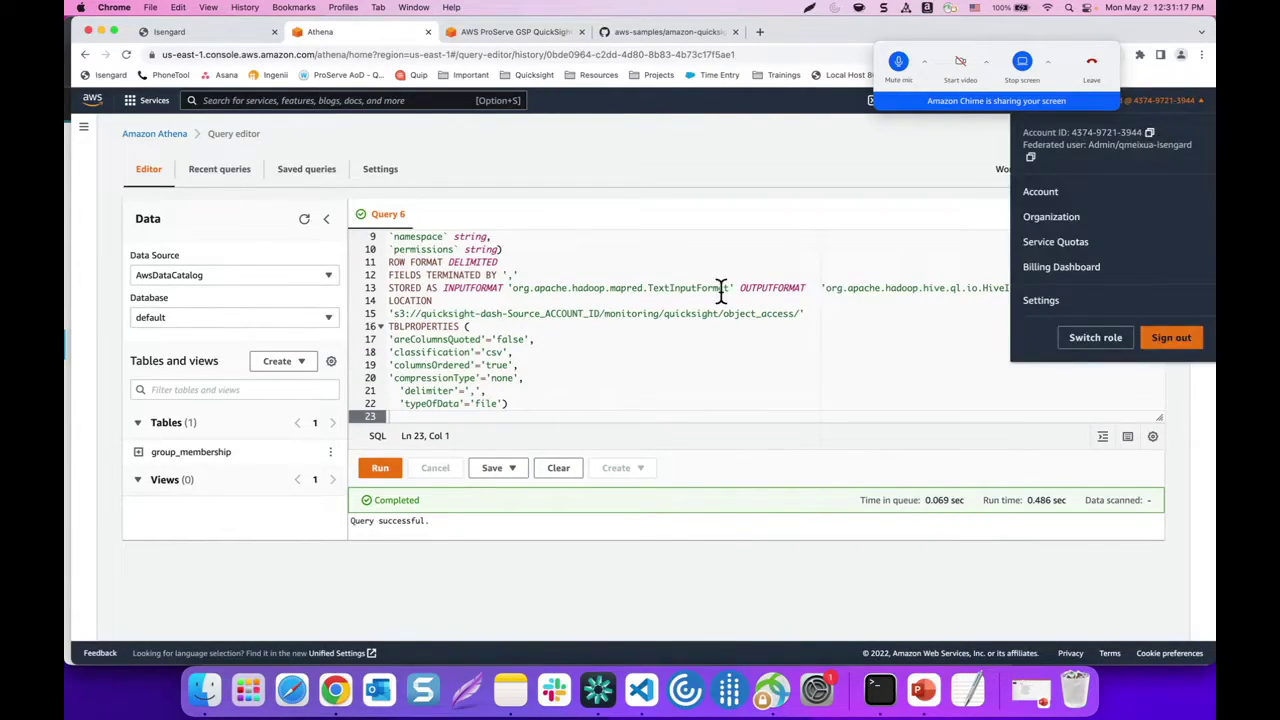
scroll(620, 317, "up", 3)
scroll(620, 318, "down", 3)
scroll(620, 317, "up", 1)
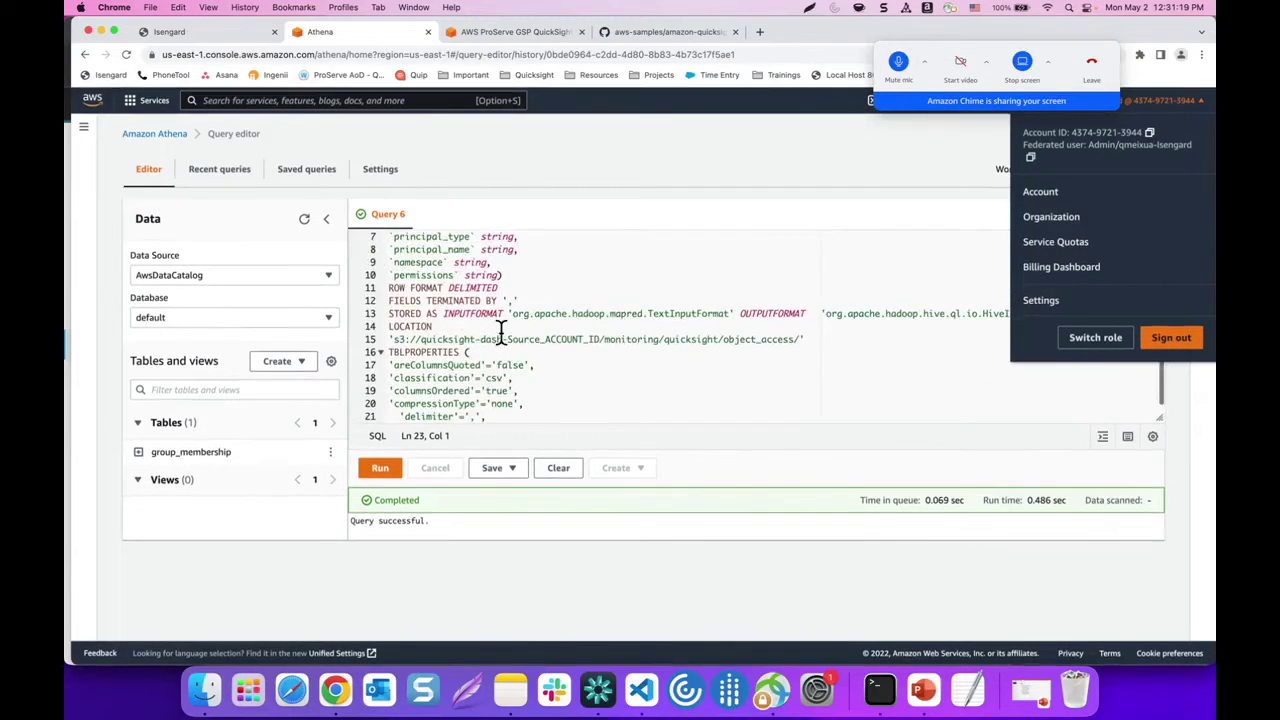
left_click_drag(508, 339, 597, 337)
key("super+v")
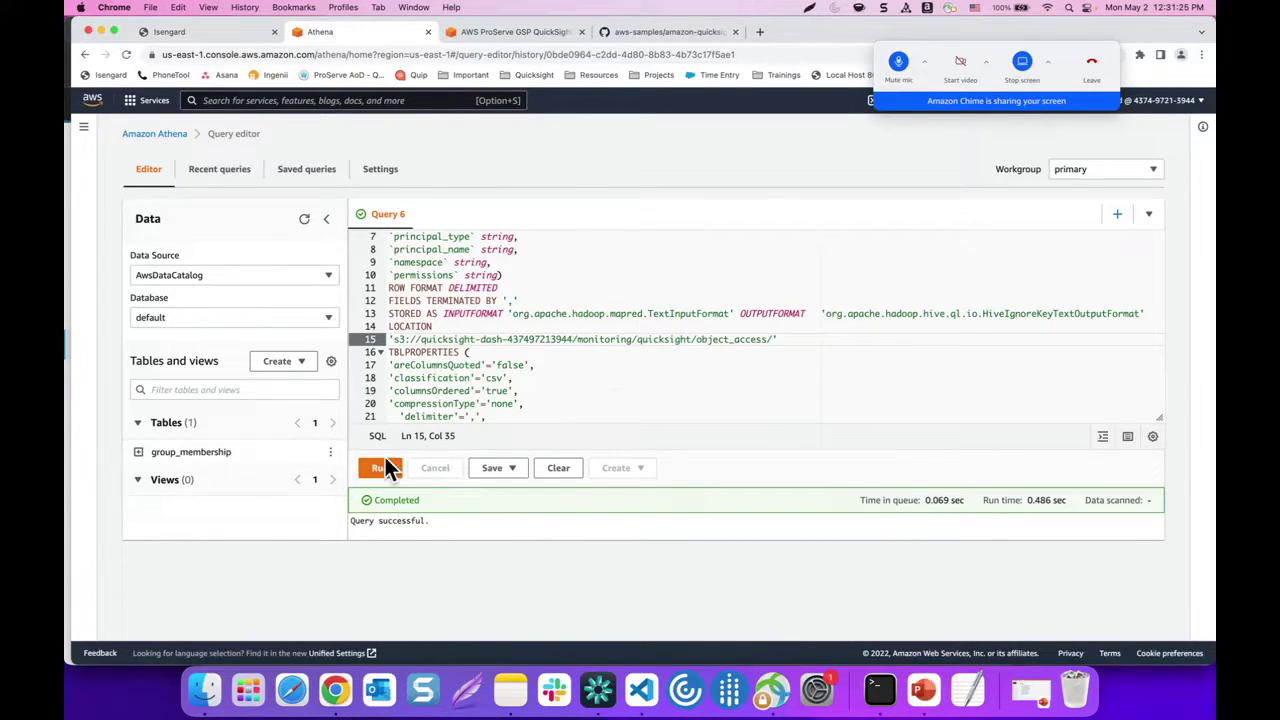
left_click(384, 468)
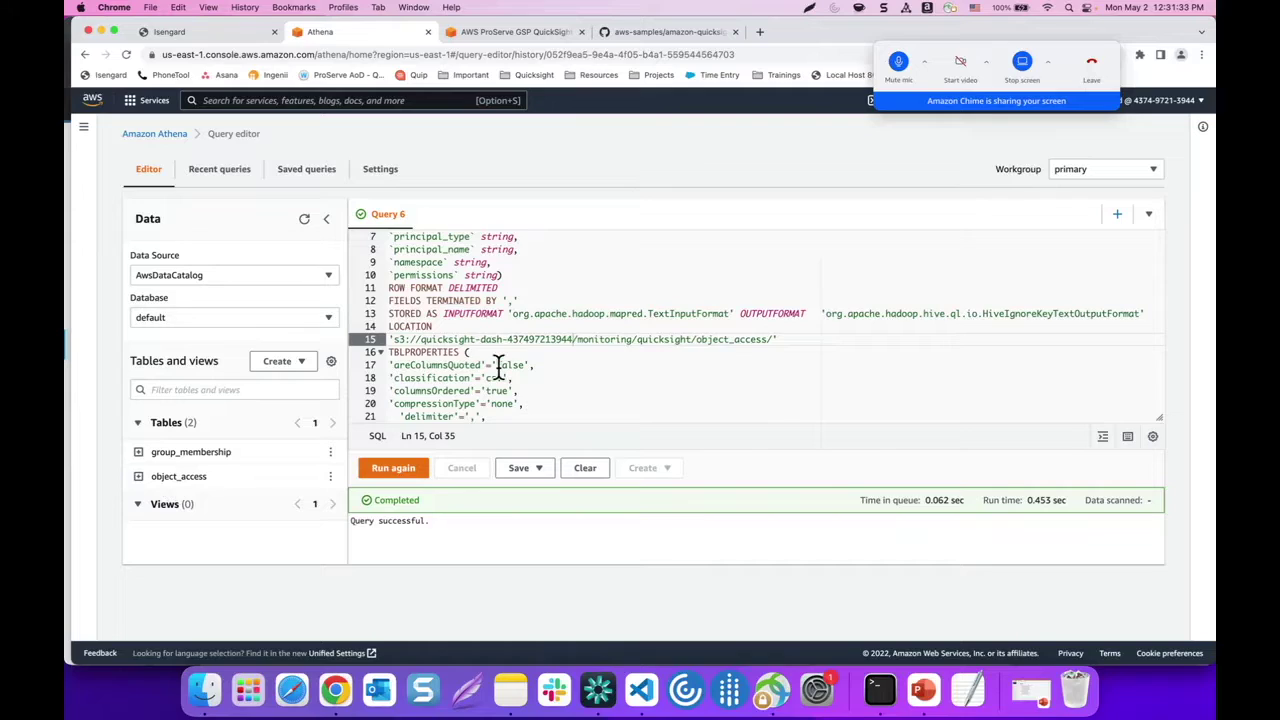
left_click(901, 63)
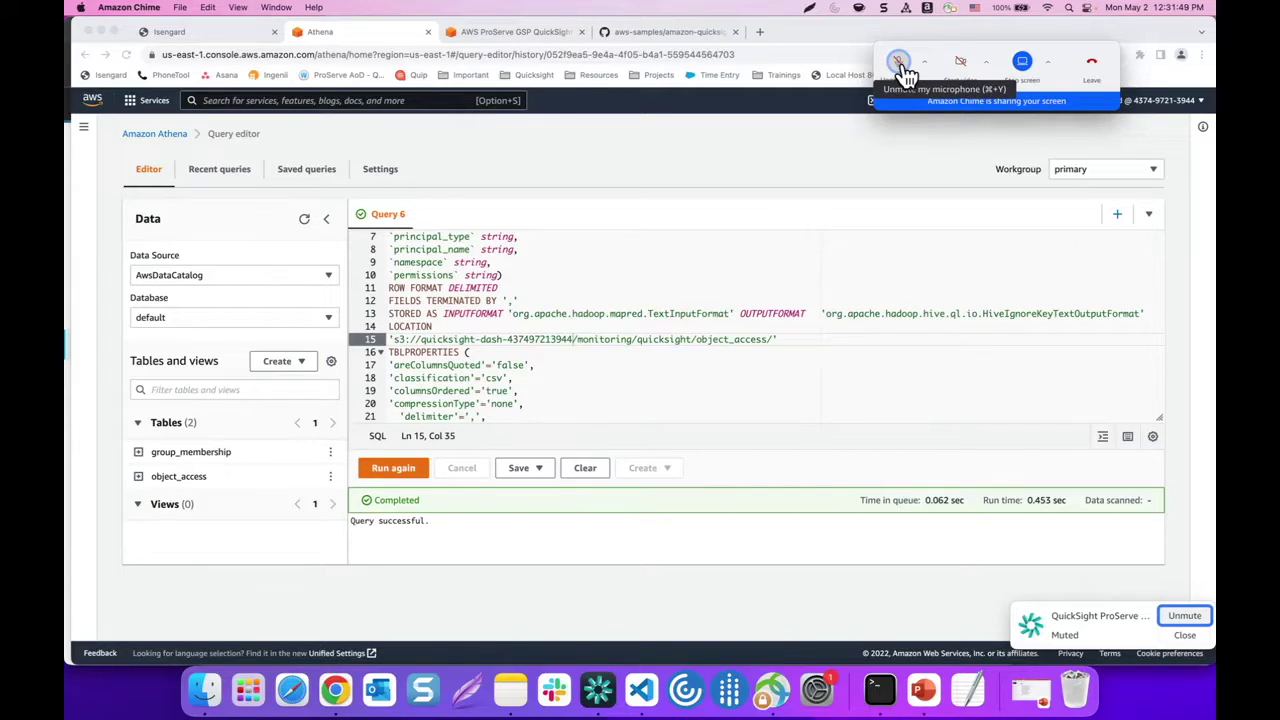
left_click(903, 70)
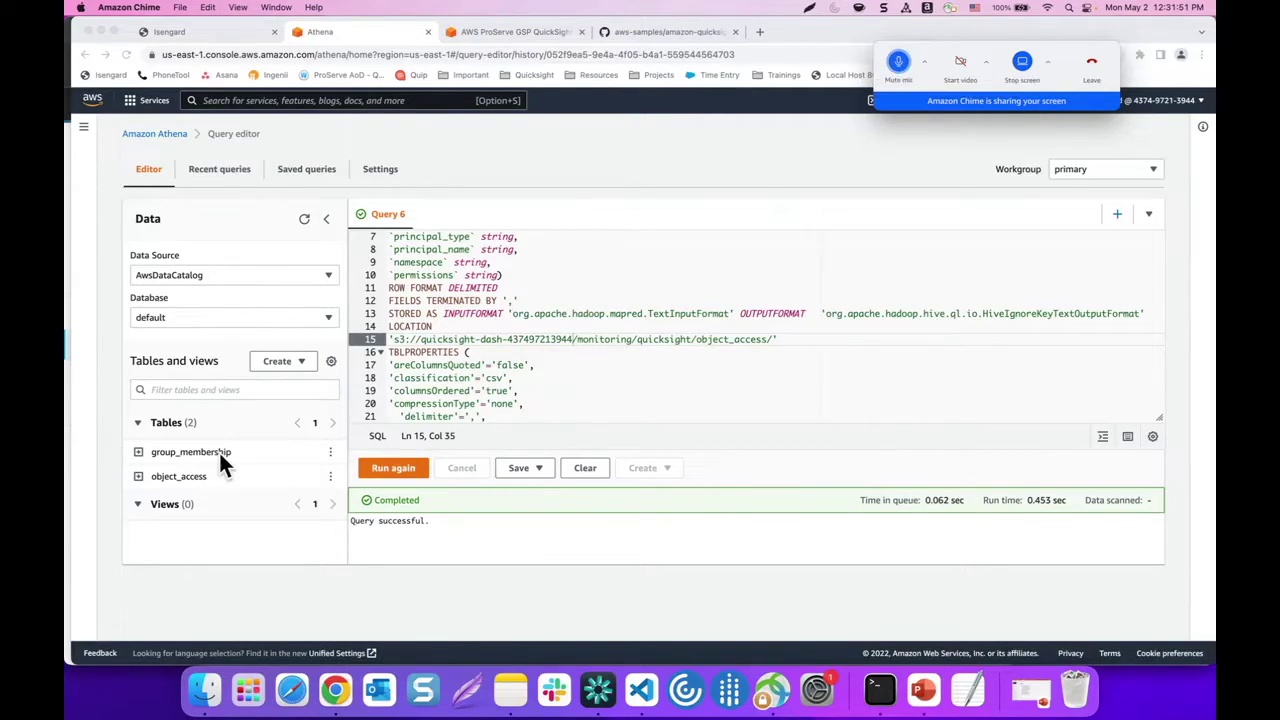
left_click(331, 453)
Preview group_membership, then object_access, scrolling through the 10 object_access result rows
left_click(385, 293)
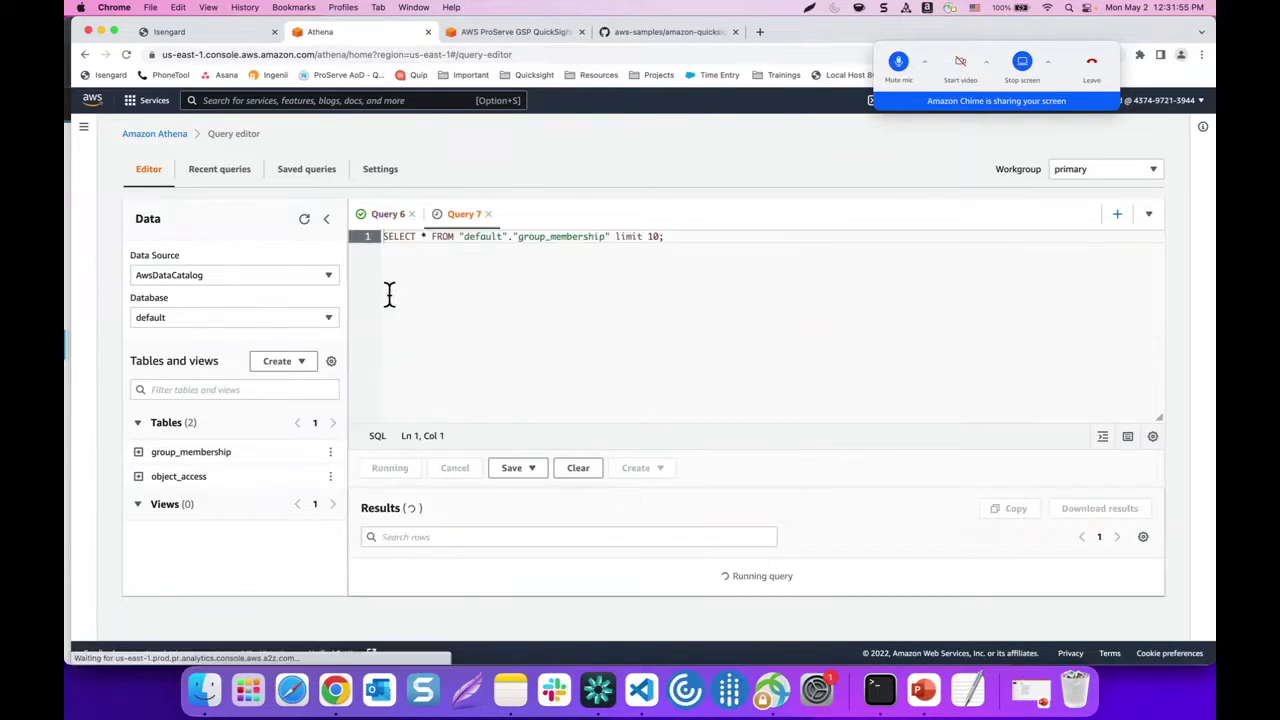
scroll(551, 325, "down", 2)
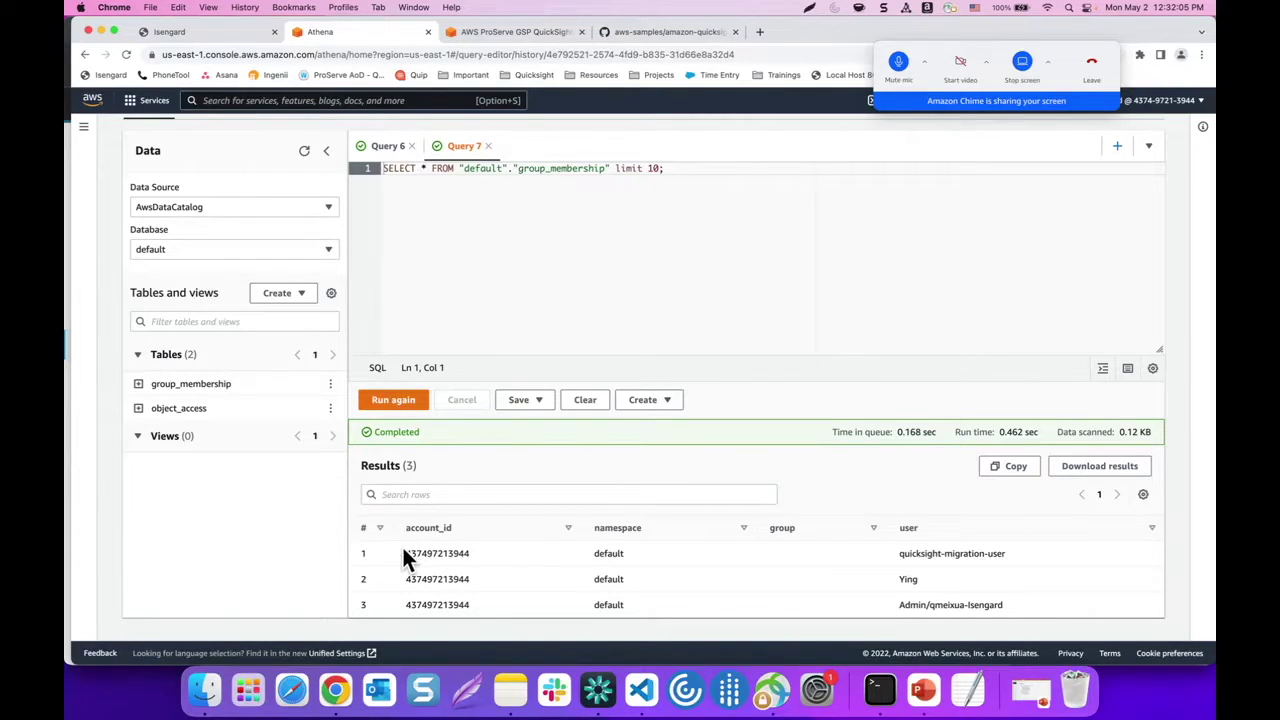
left_click(330, 408)
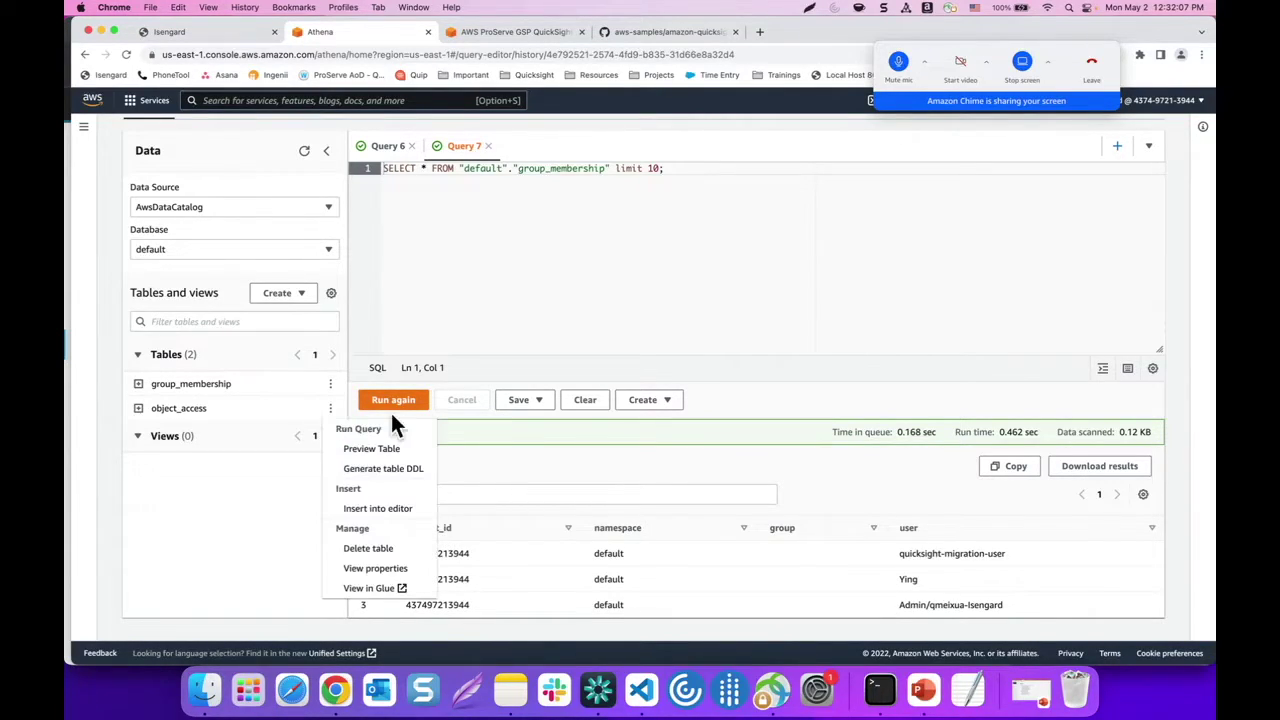
left_click(371, 450)
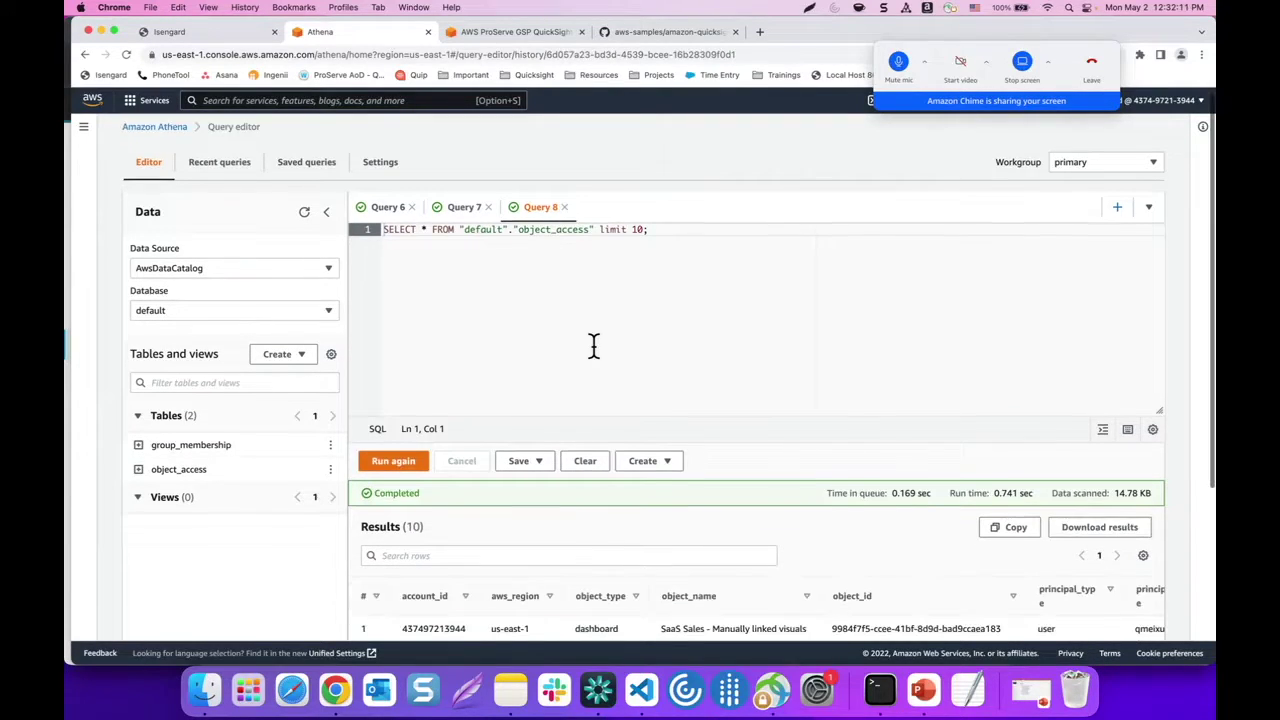
scroll(593, 345, "down", 5)
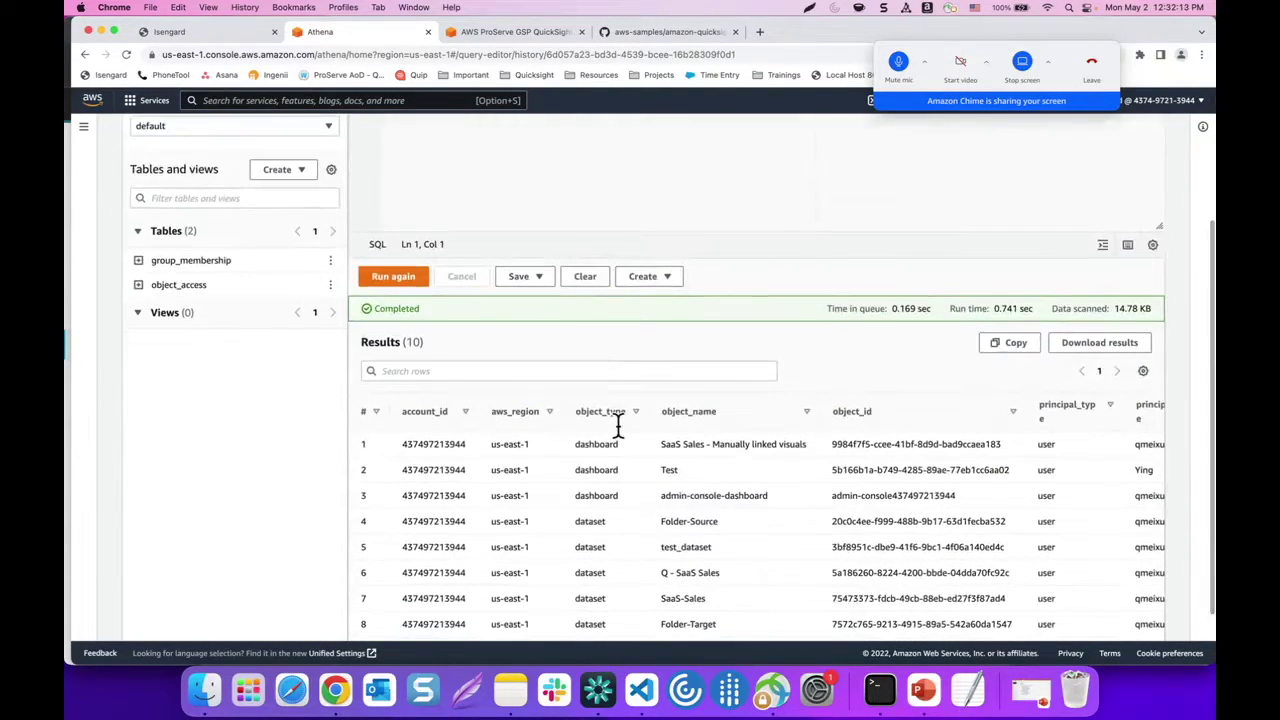
scroll(610, 455, "down", 1)
scroll(620, 465, "down", 3)
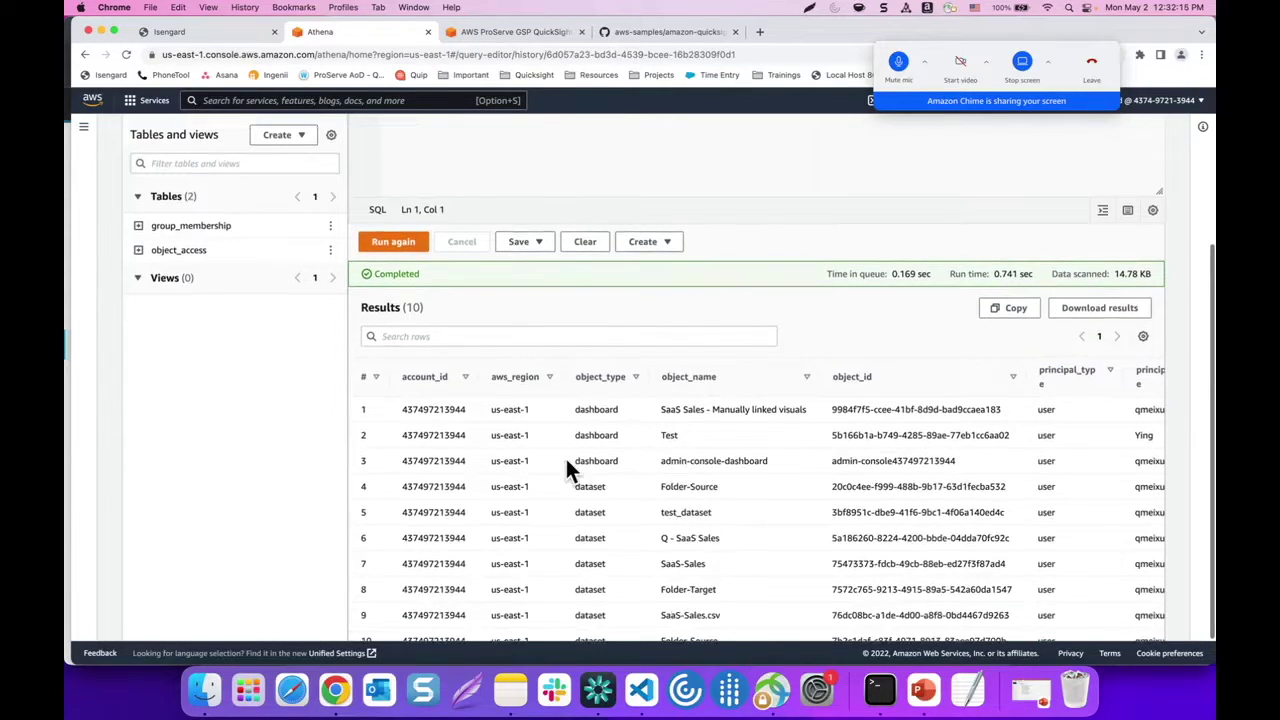
scroll(651, 449, "right", 3)
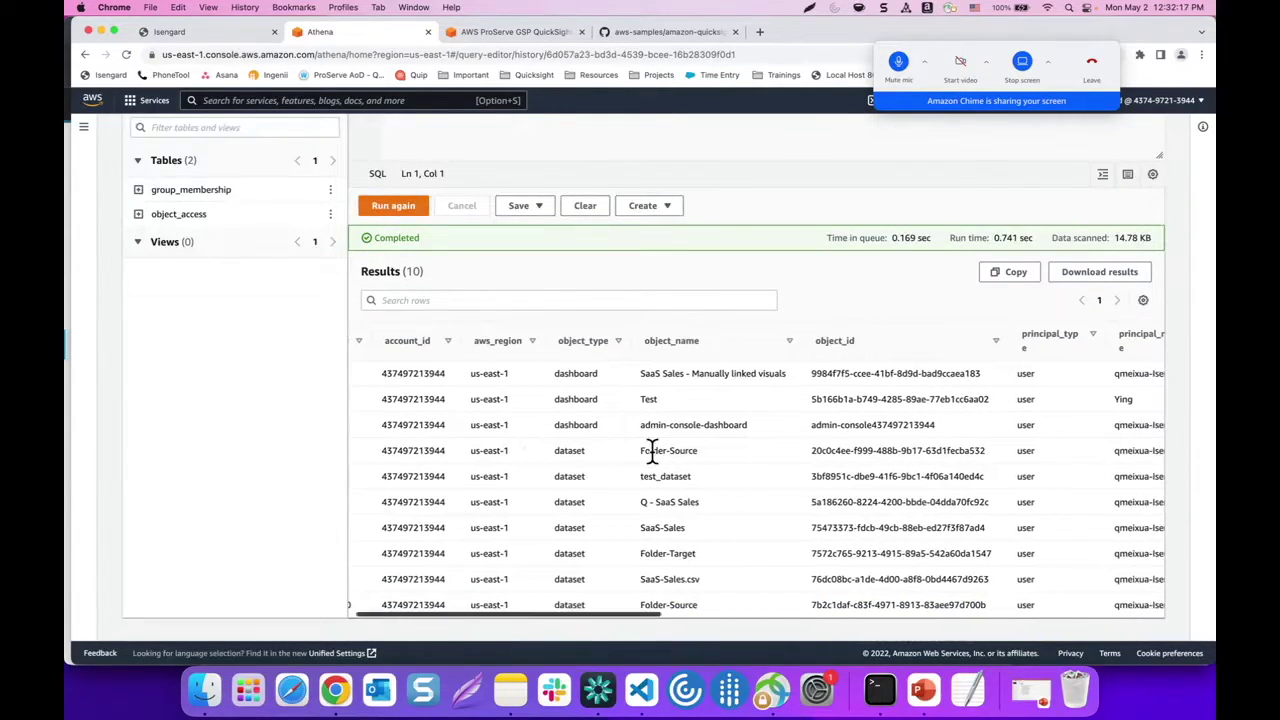
scroll(1049, 411, "right", 8)
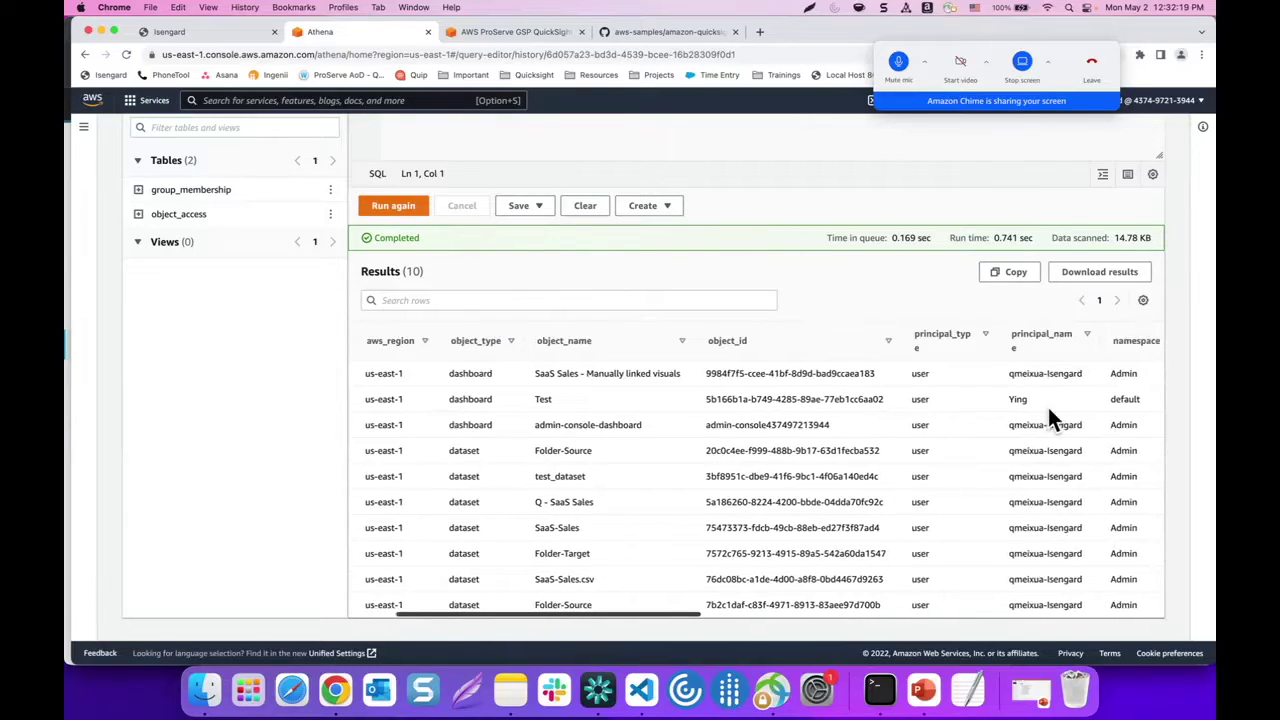
scroll(1048, 407, "left", 8)
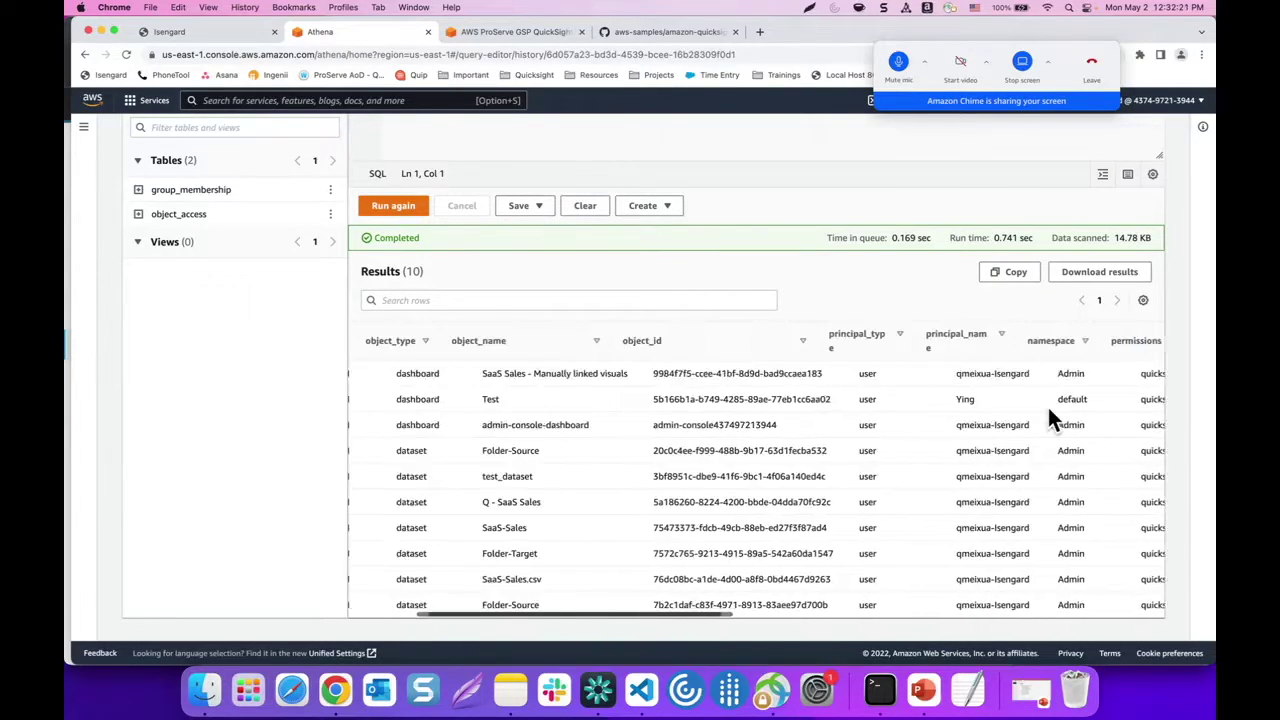
scroll(658, 262, "up", 5)
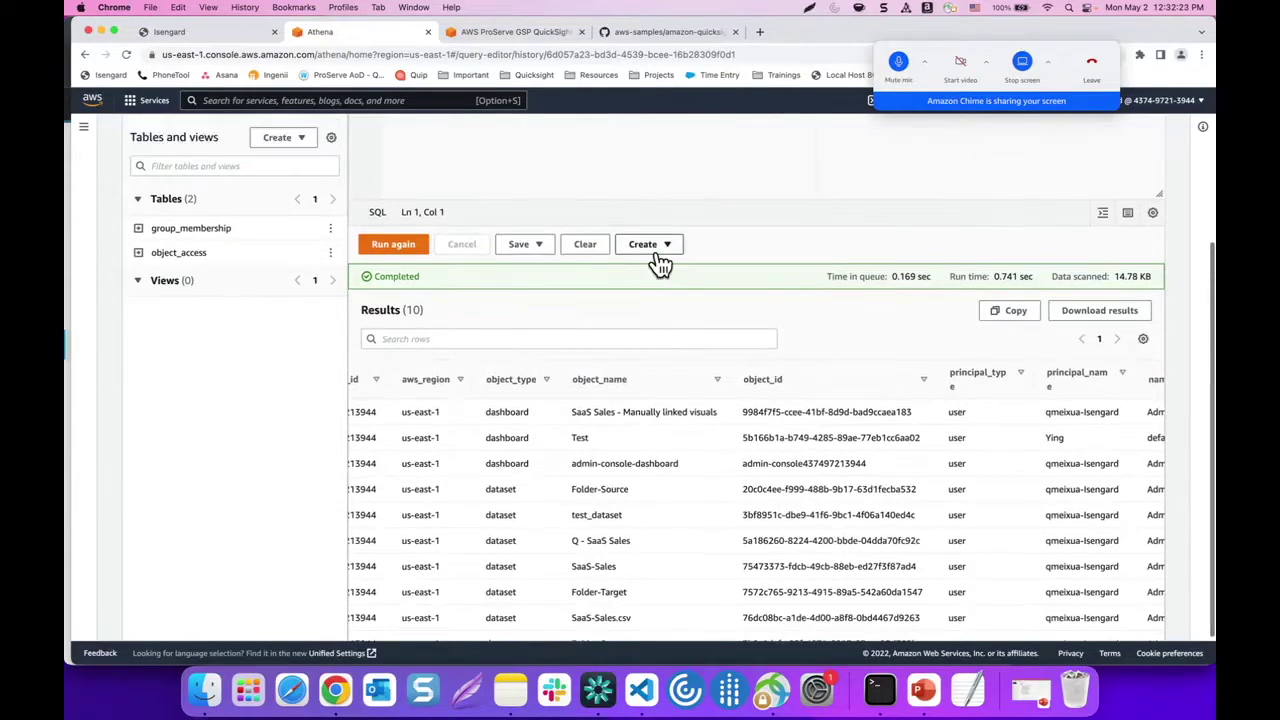
scroll(520, 160, "up", 3)
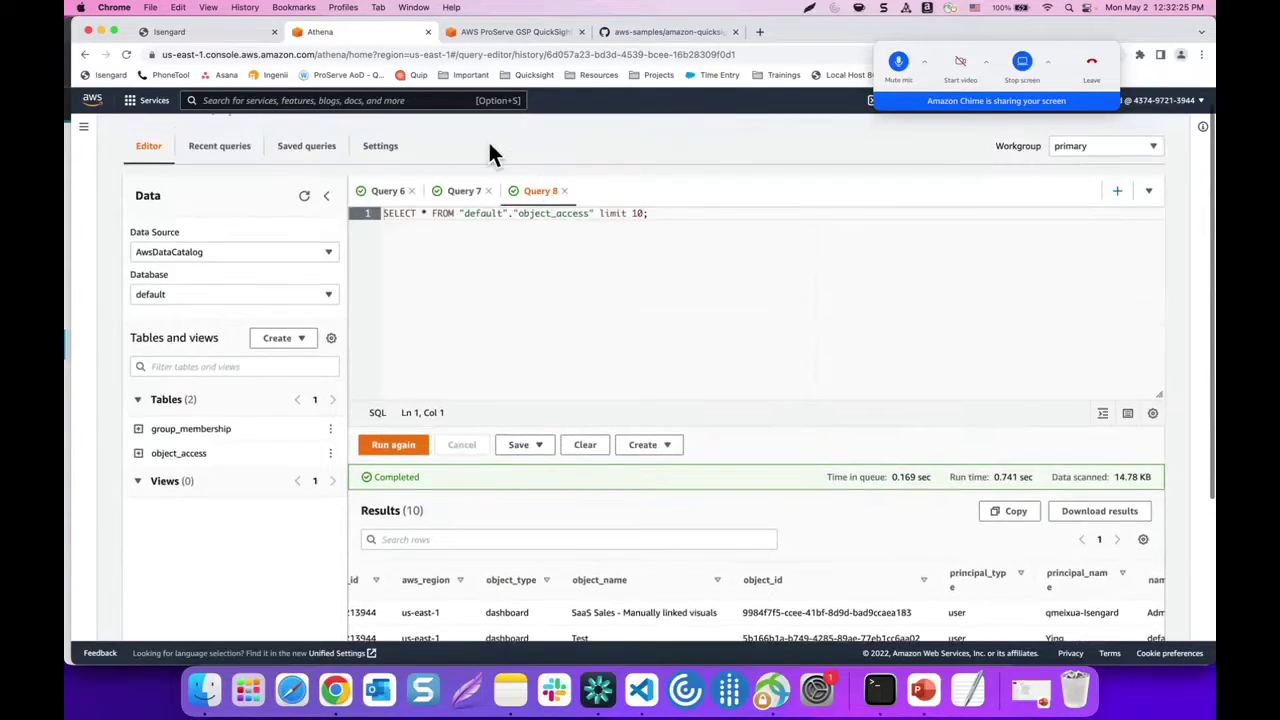
Open QuickSight from the console search and go to Manage QuickSight
left_click(414, 100)
type("quicksight")
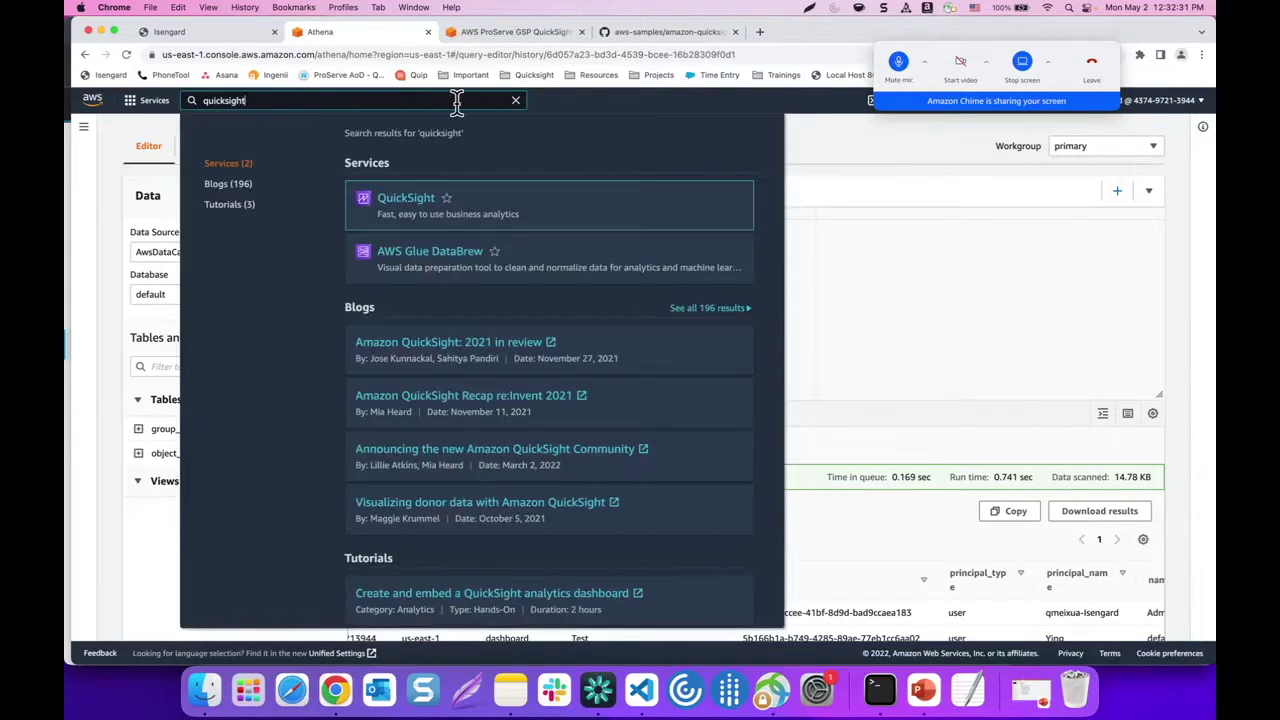
left_click(411, 203)
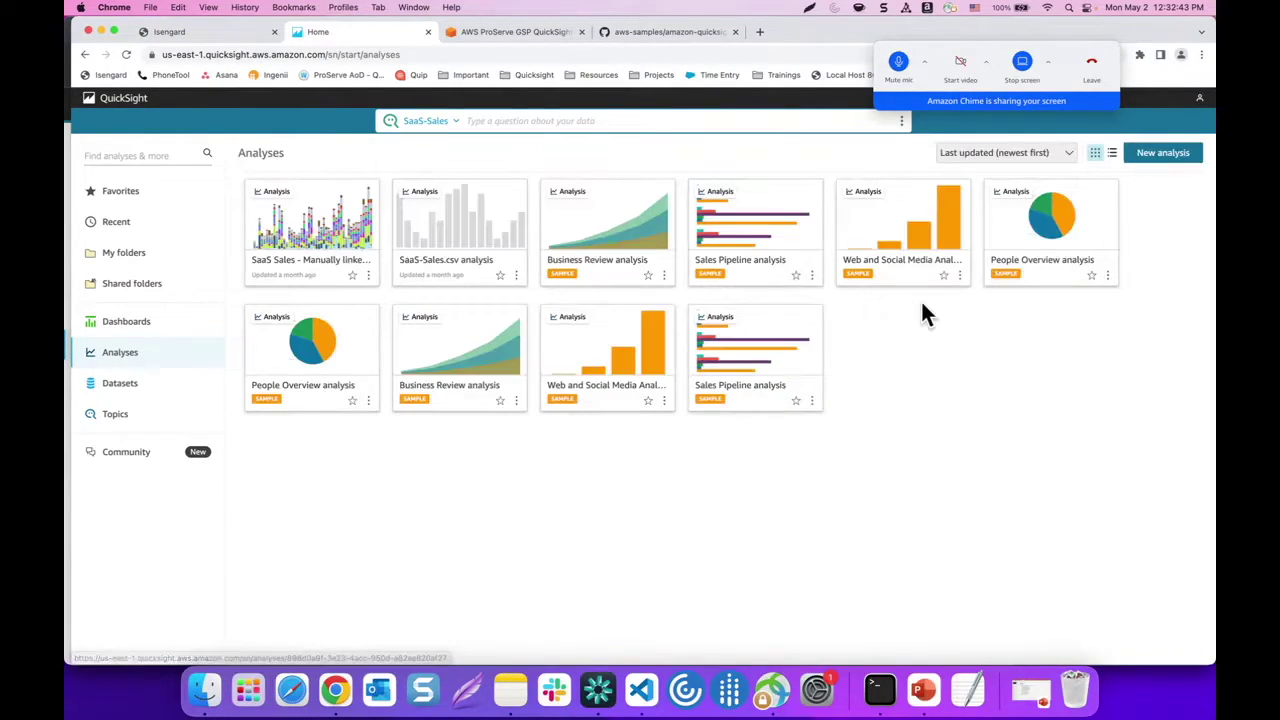
left_click(1200, 99)
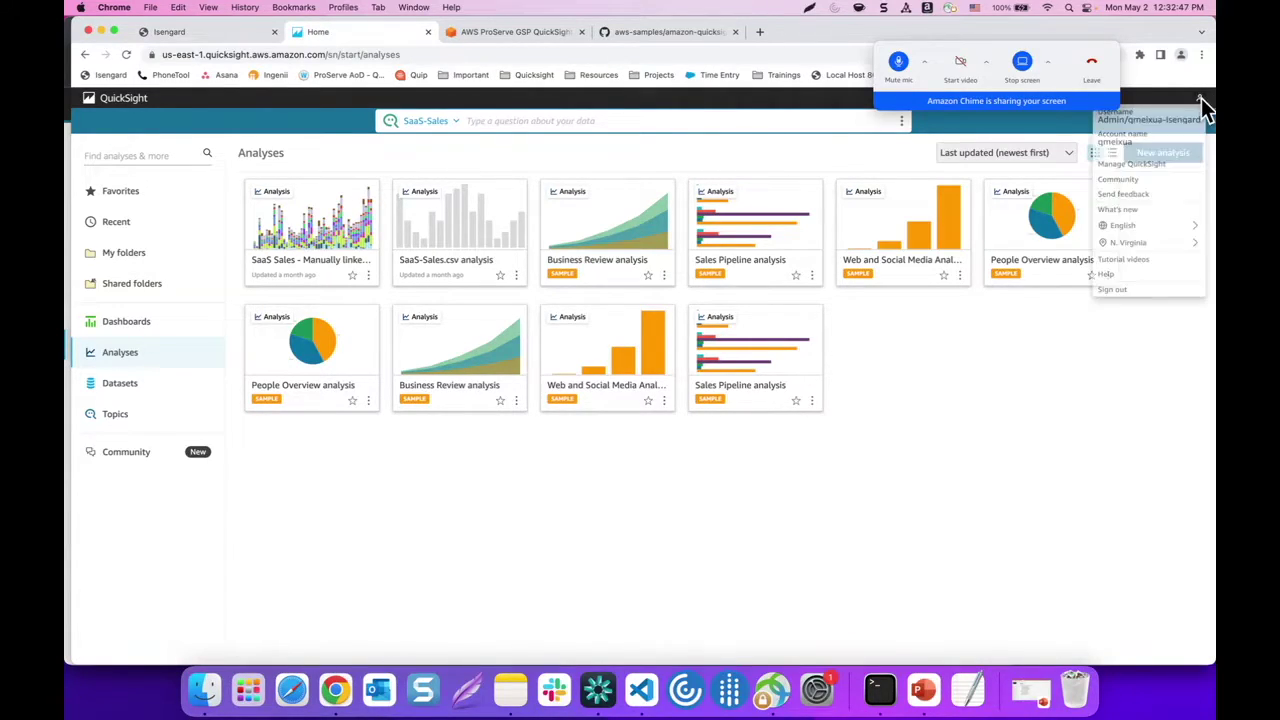
left_click(1136, 167)
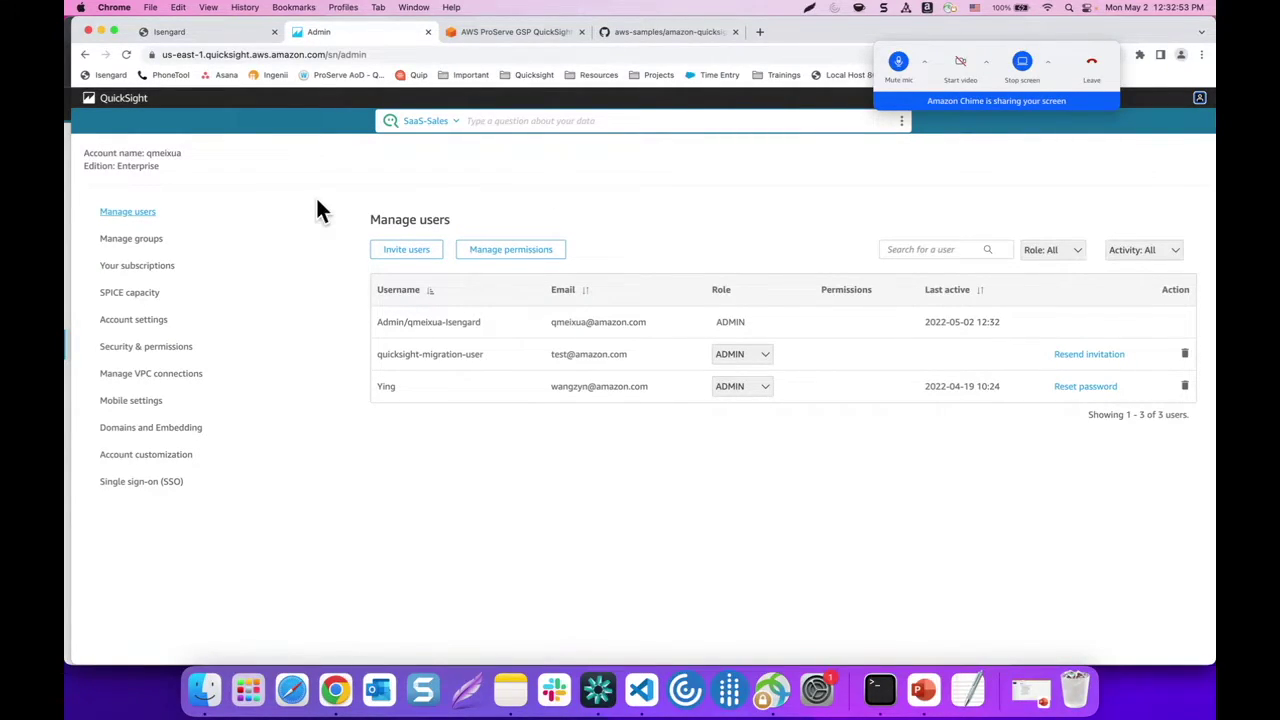
Confirm QuickSight's access to Athena and all 12 S3 buckets under Security & permissions, and save
left_click(116, 350)
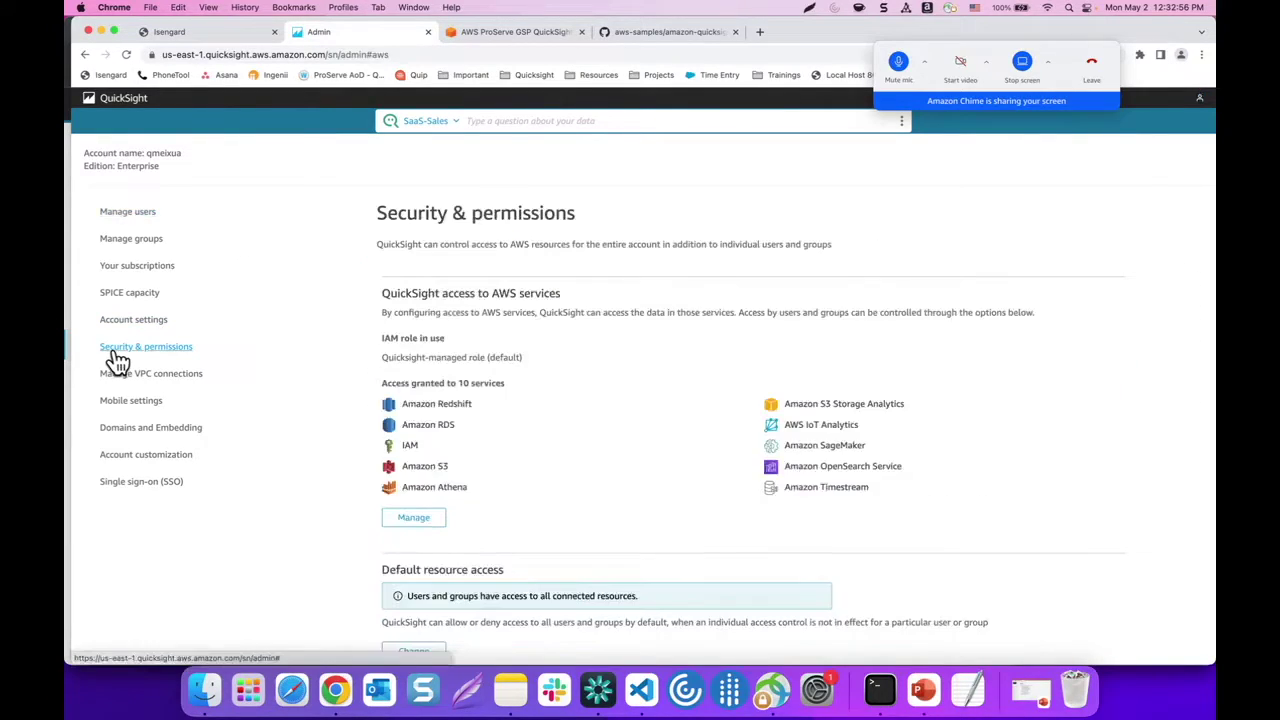
left_click(414, 520)
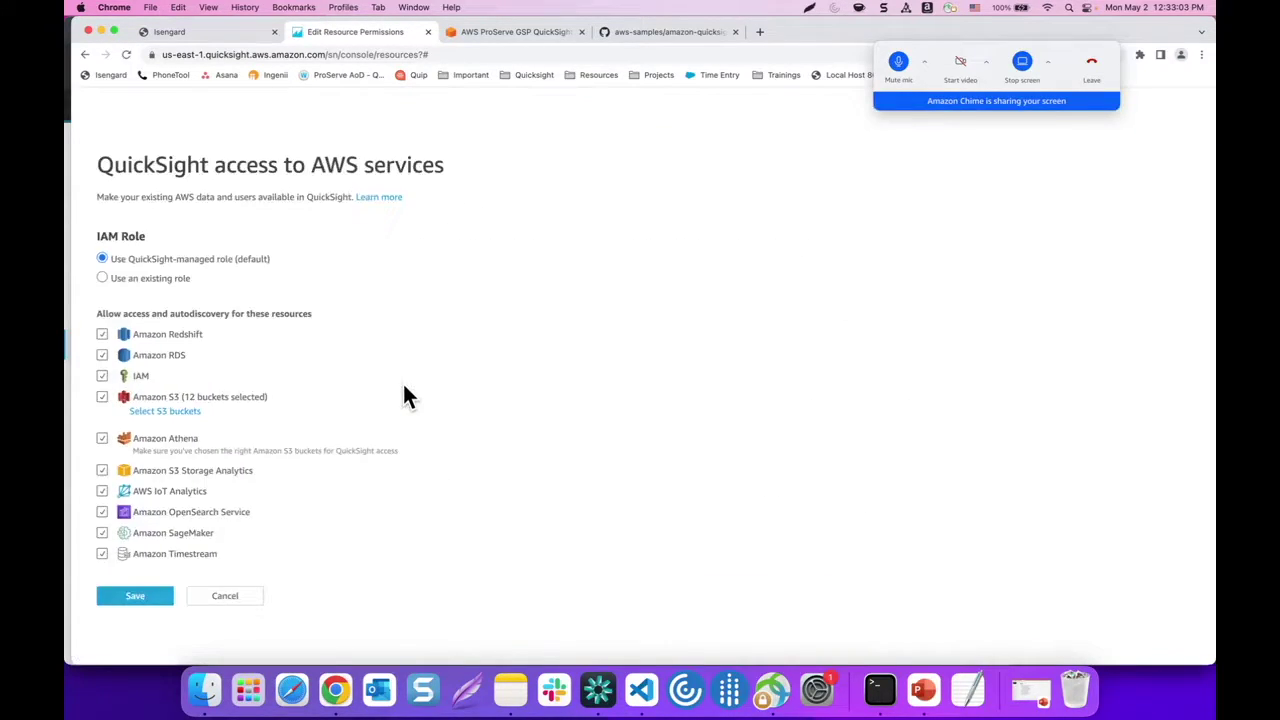
left_click(150, 412)
left_click(380, 249)
left_click(380, 249)
scroll(650, 370, "down", 3)
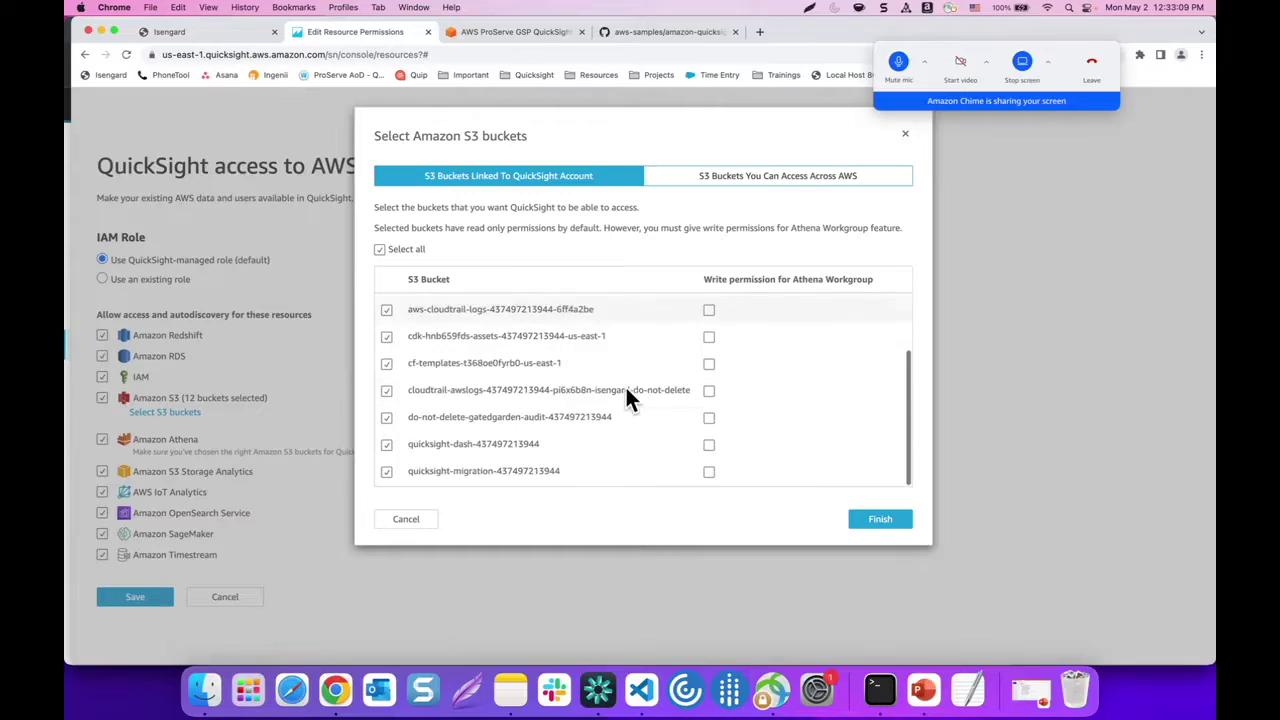
left_click(880, 519)
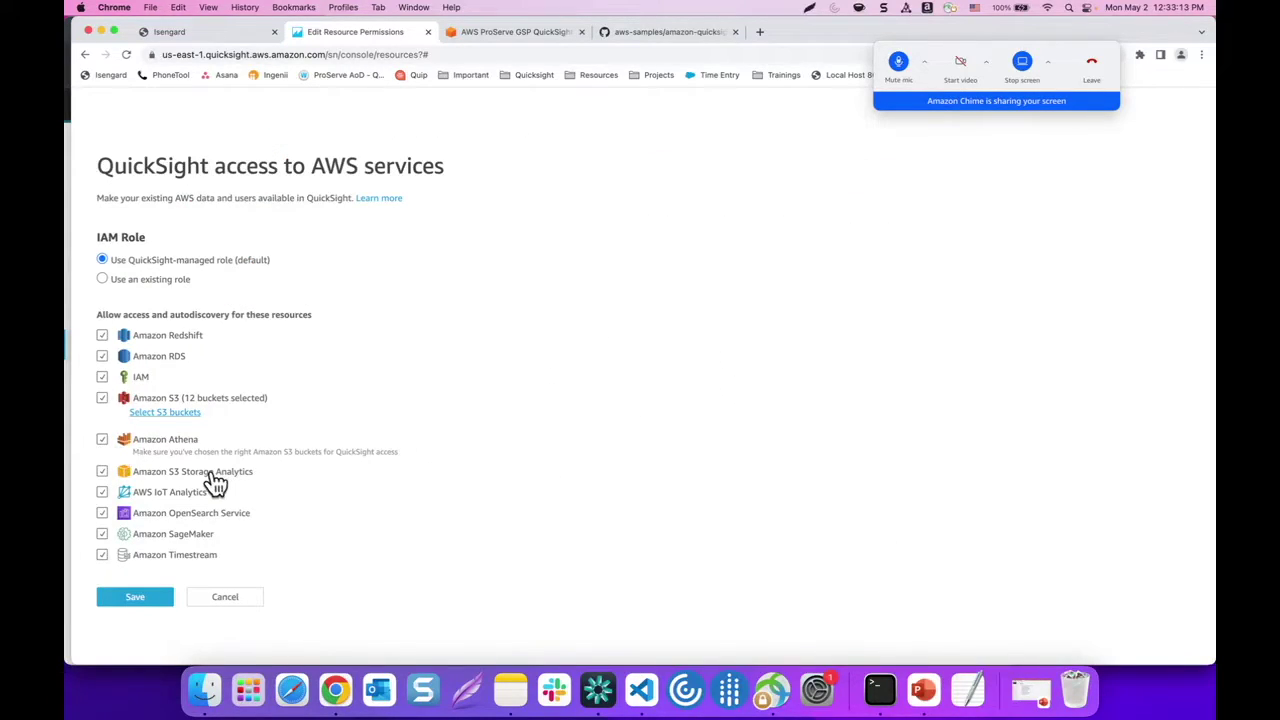
left_click(137, 599)
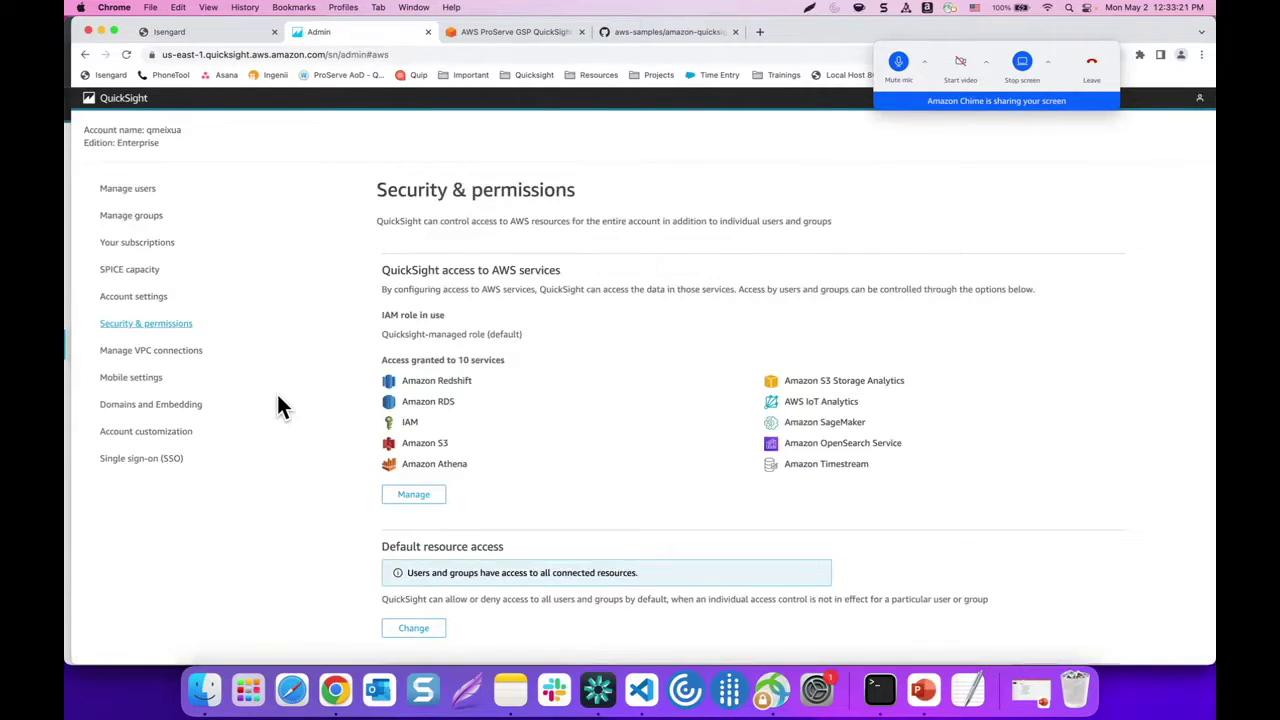
left_click(117, 100)
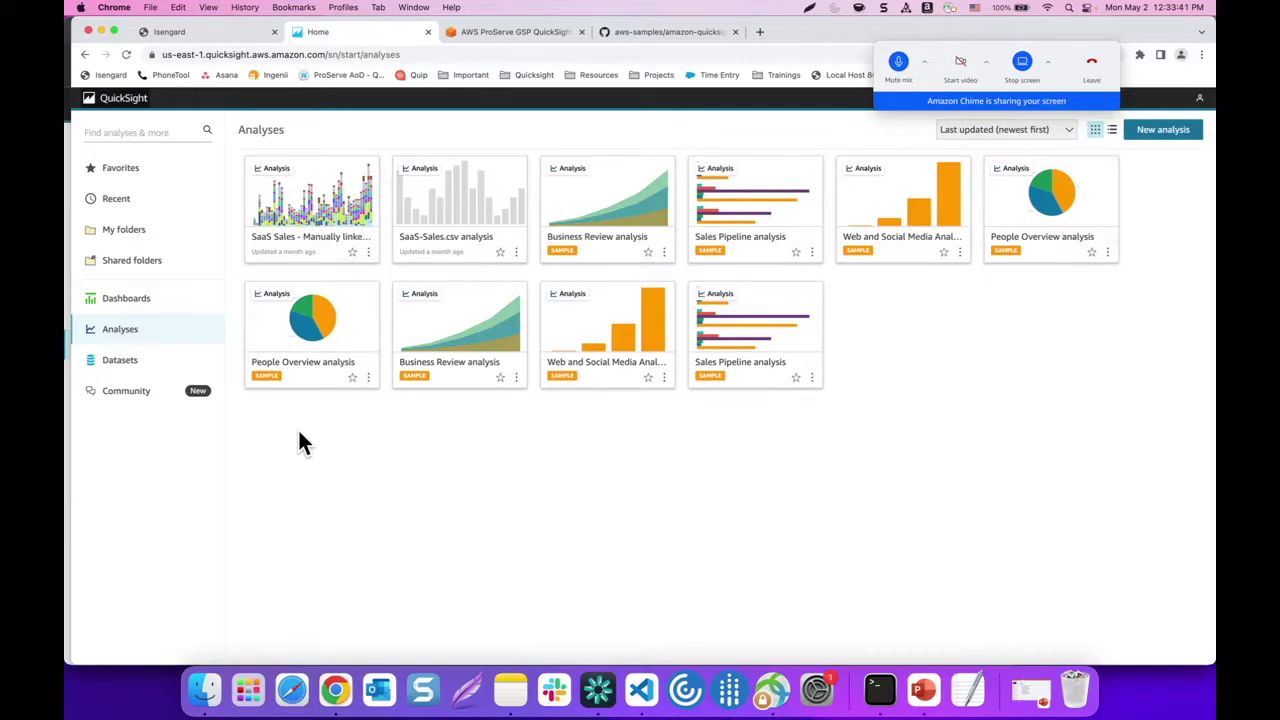
Create a new Athena data source named group_membership from the Datasets page
left_click(125, 365)
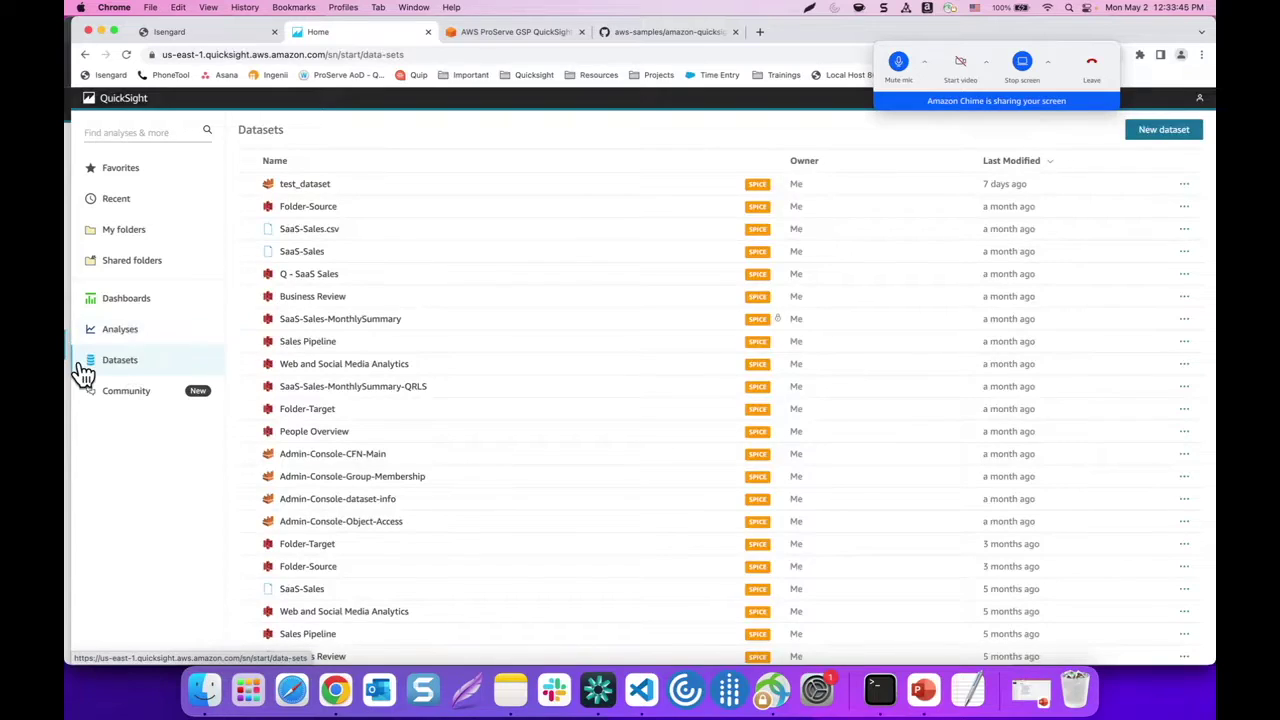
left_click(1150, 131)
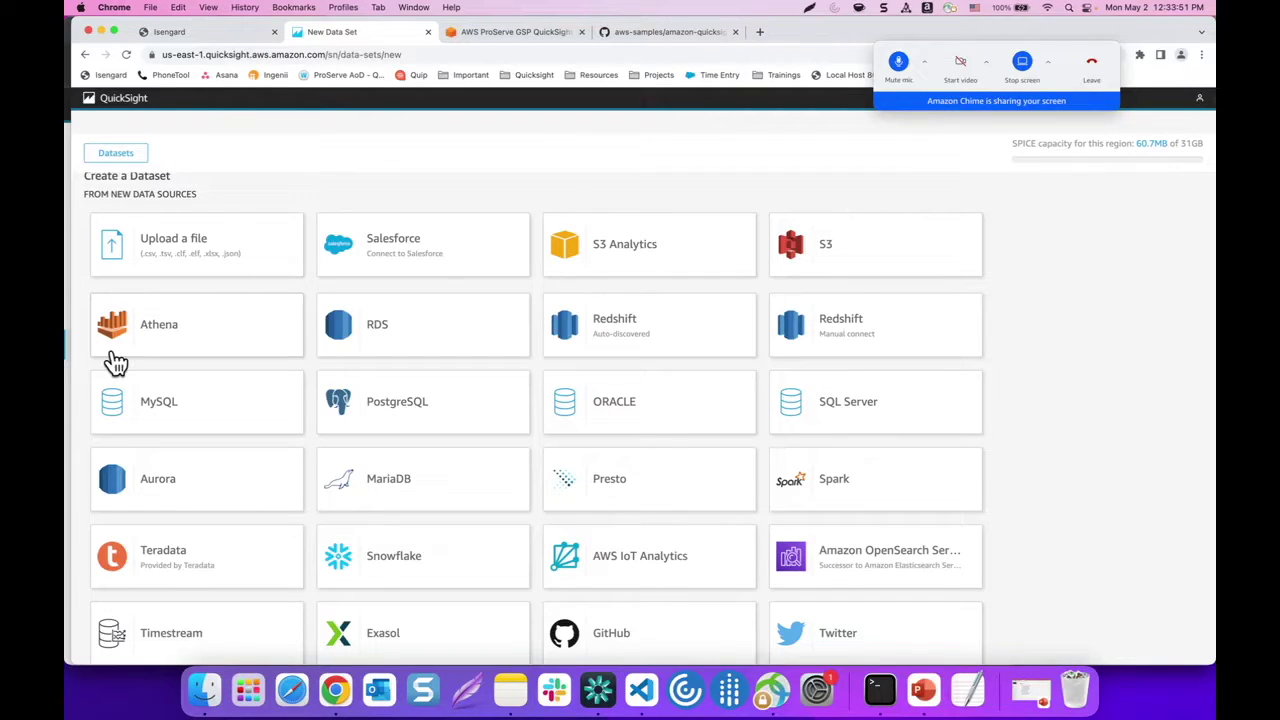
left_click(171, 324)
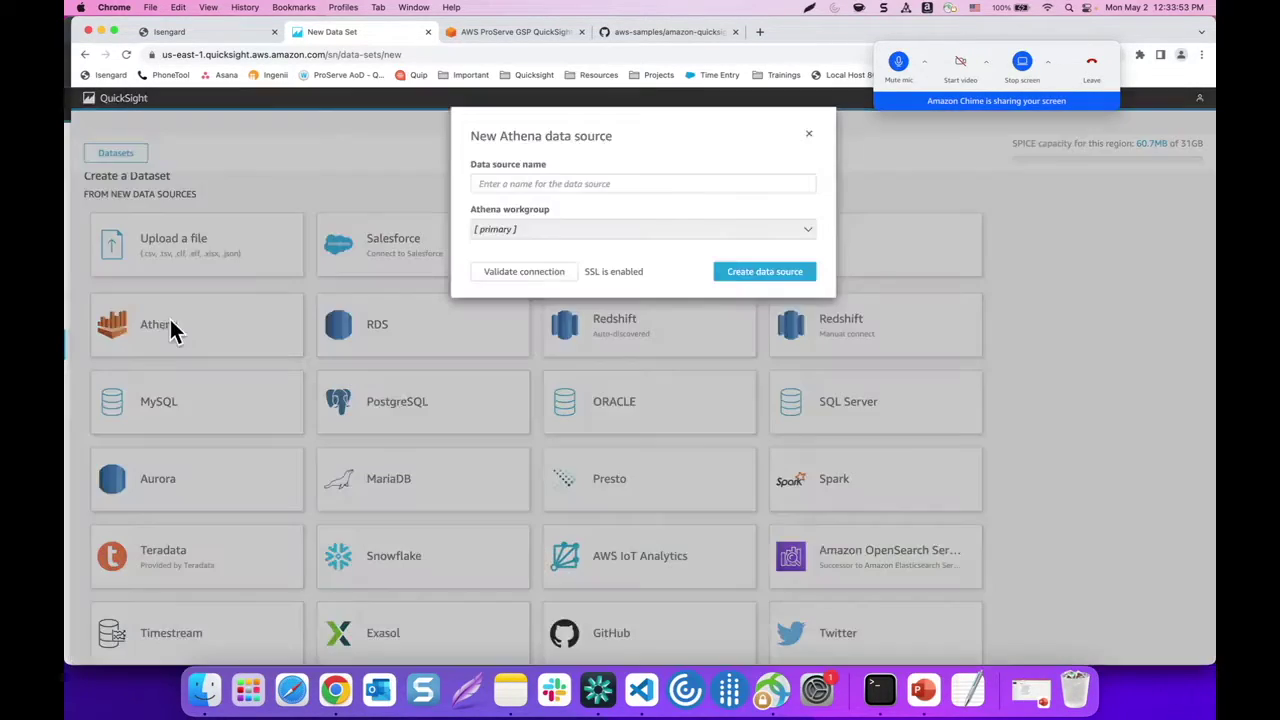
left_click(517, 181)
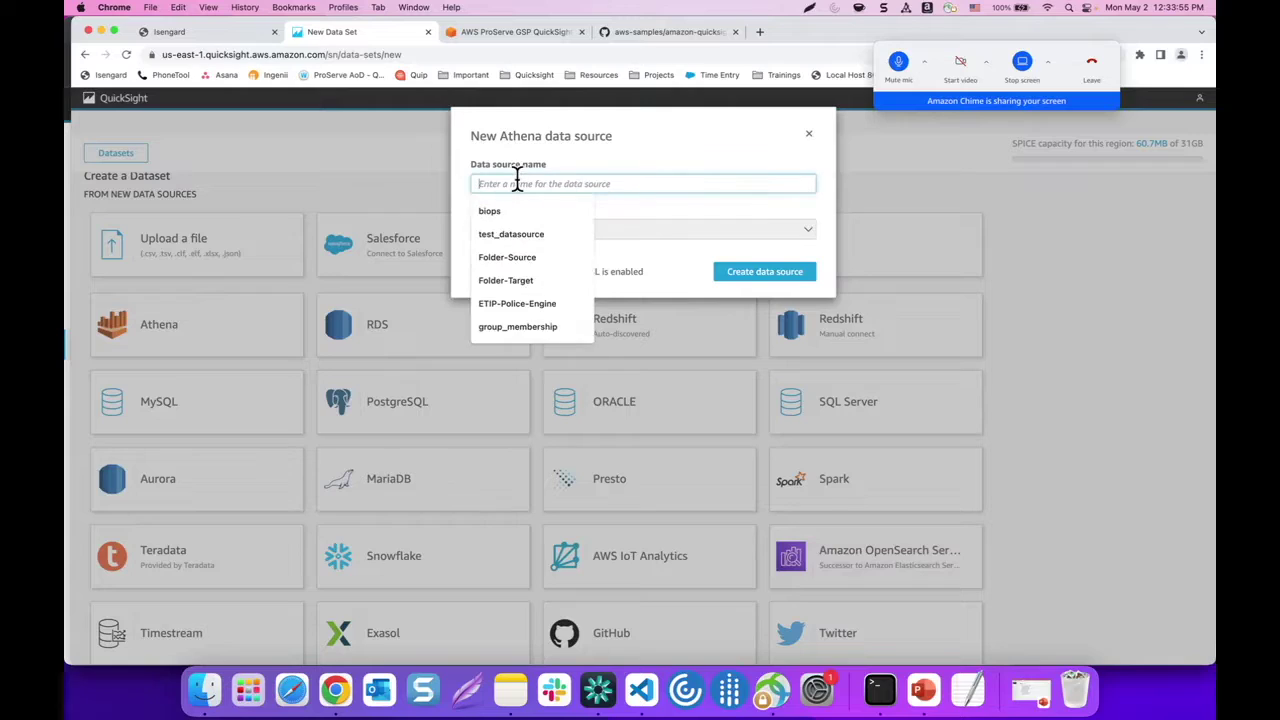
type("g")
key("BackSpace")
type("group_membership")
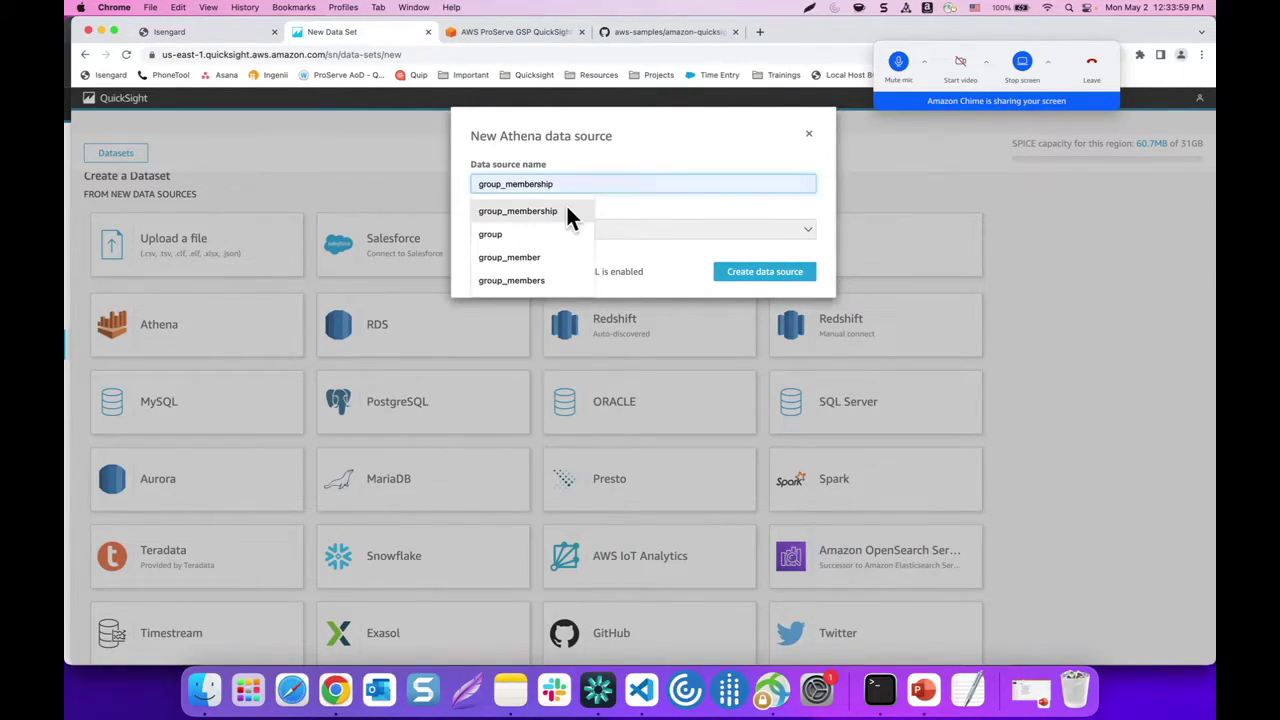
left_click(562, 210)
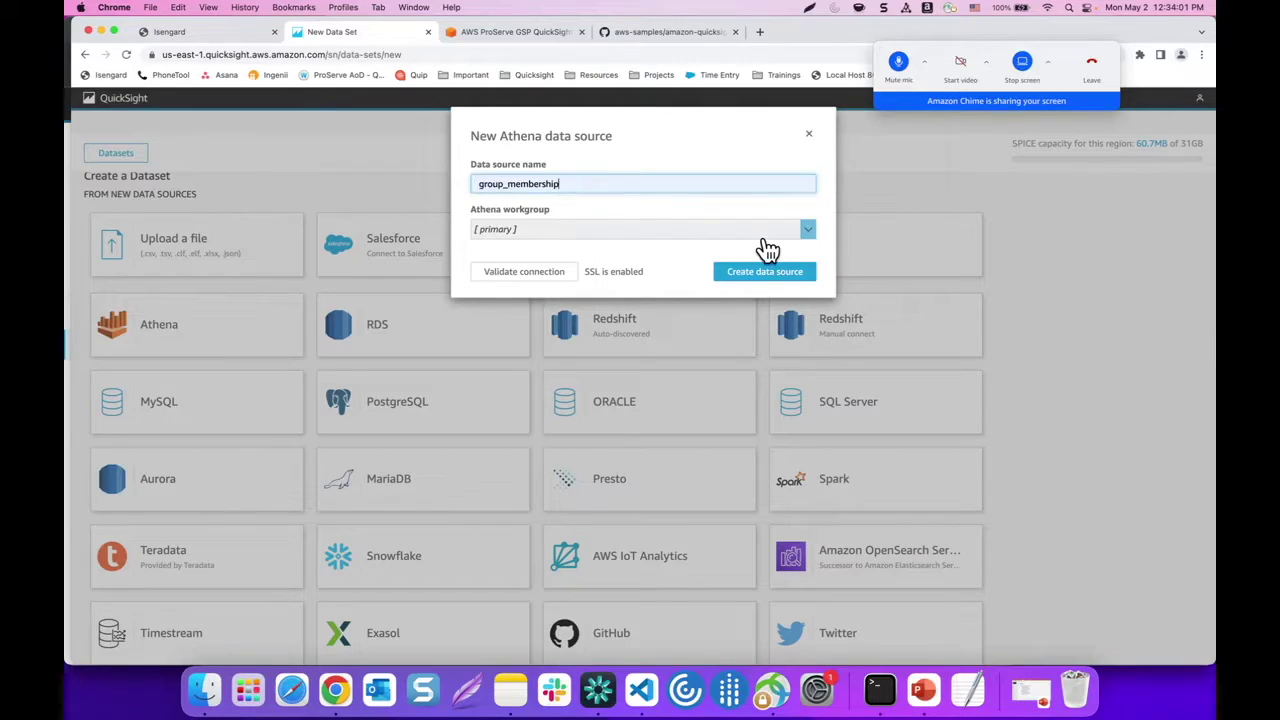
left_click(757, 278)
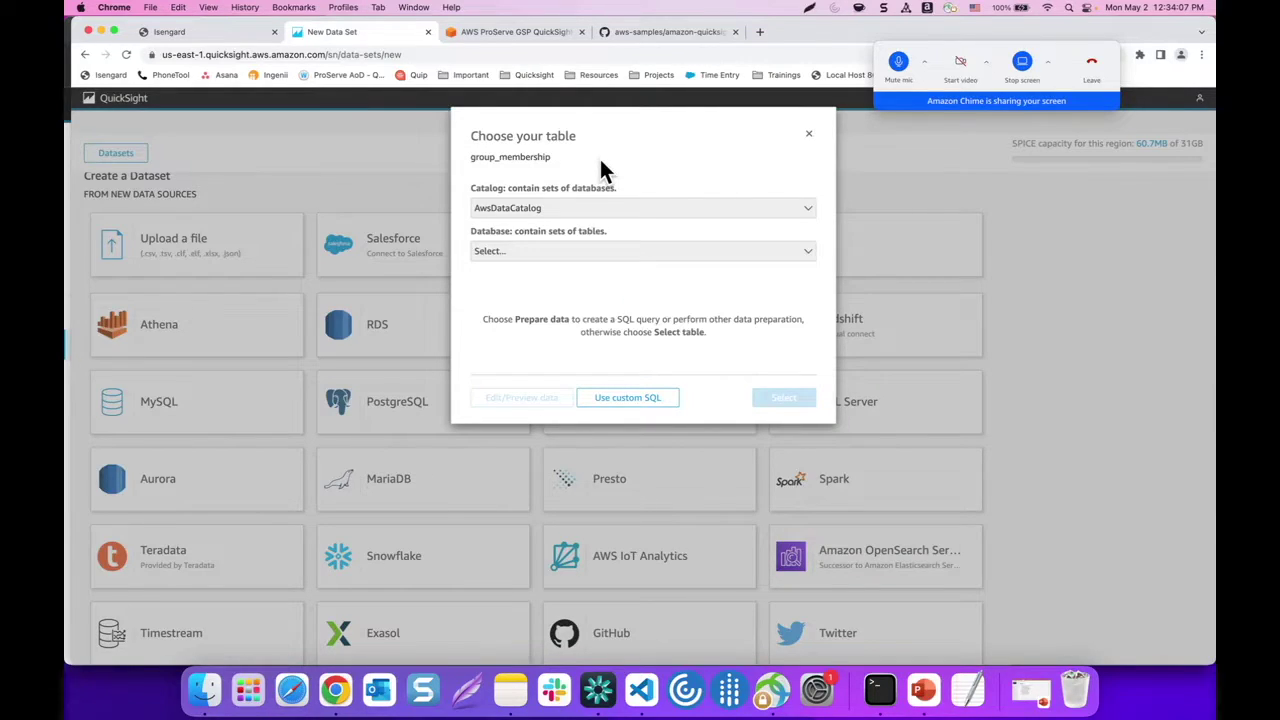
Pick the default database's group_membership table, then save and publish the dataset
left_click(529, 258)
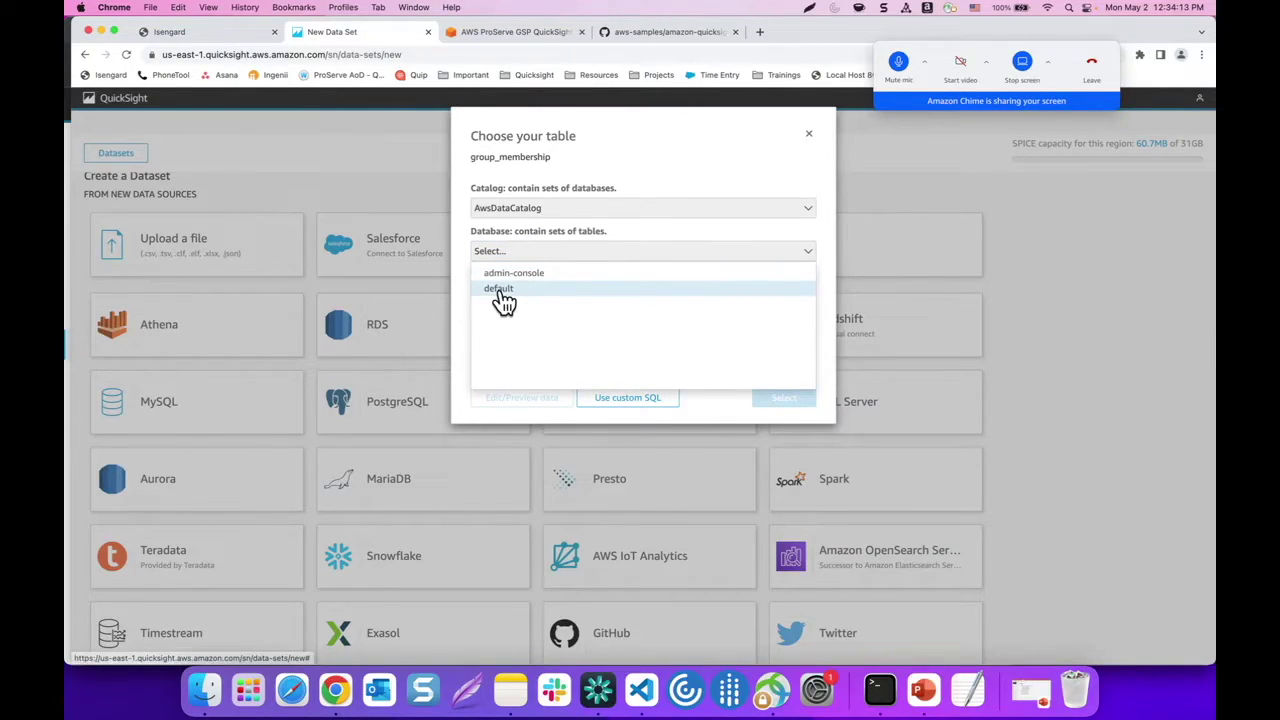
left_click(497, 289)
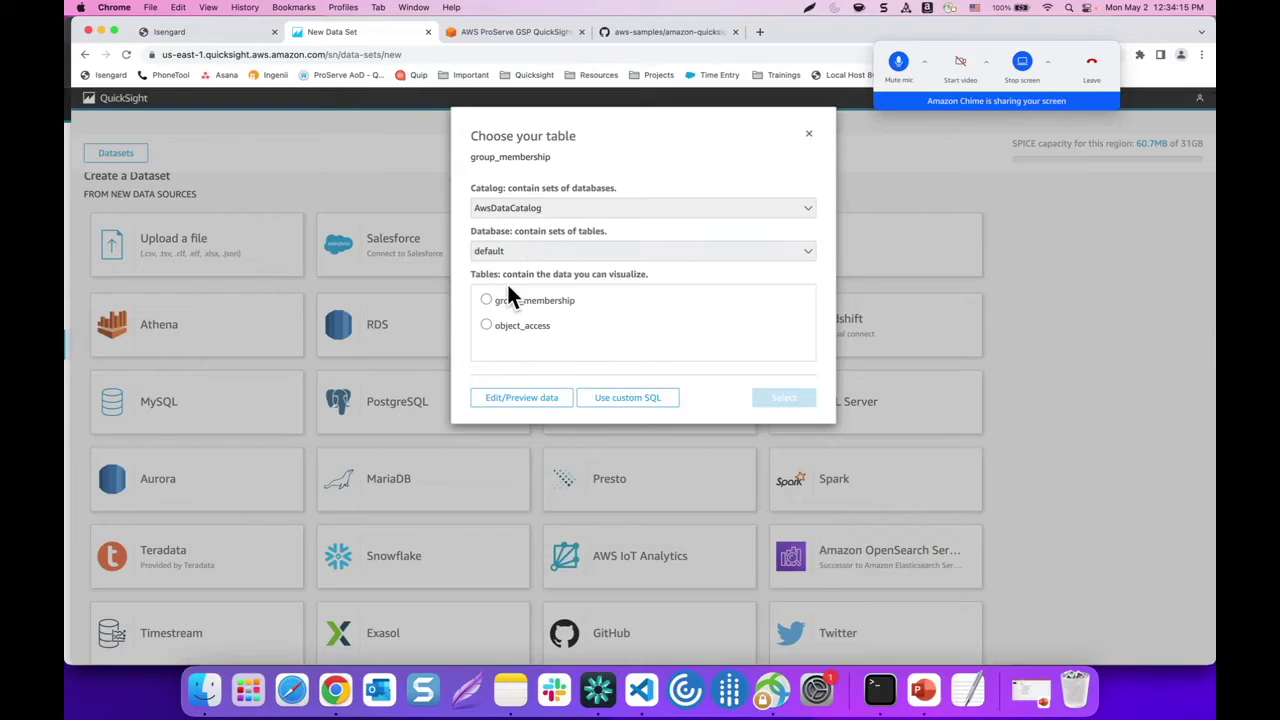
left_click(509, 302)
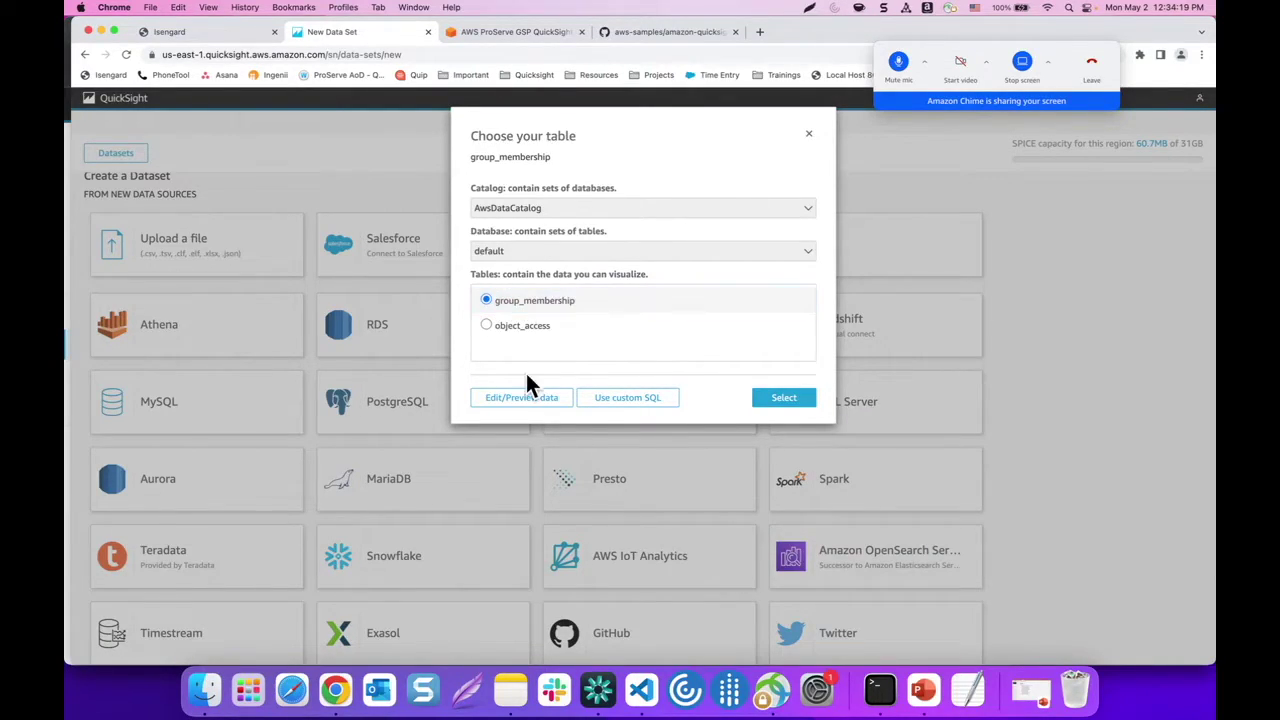
left_click(516, 403)
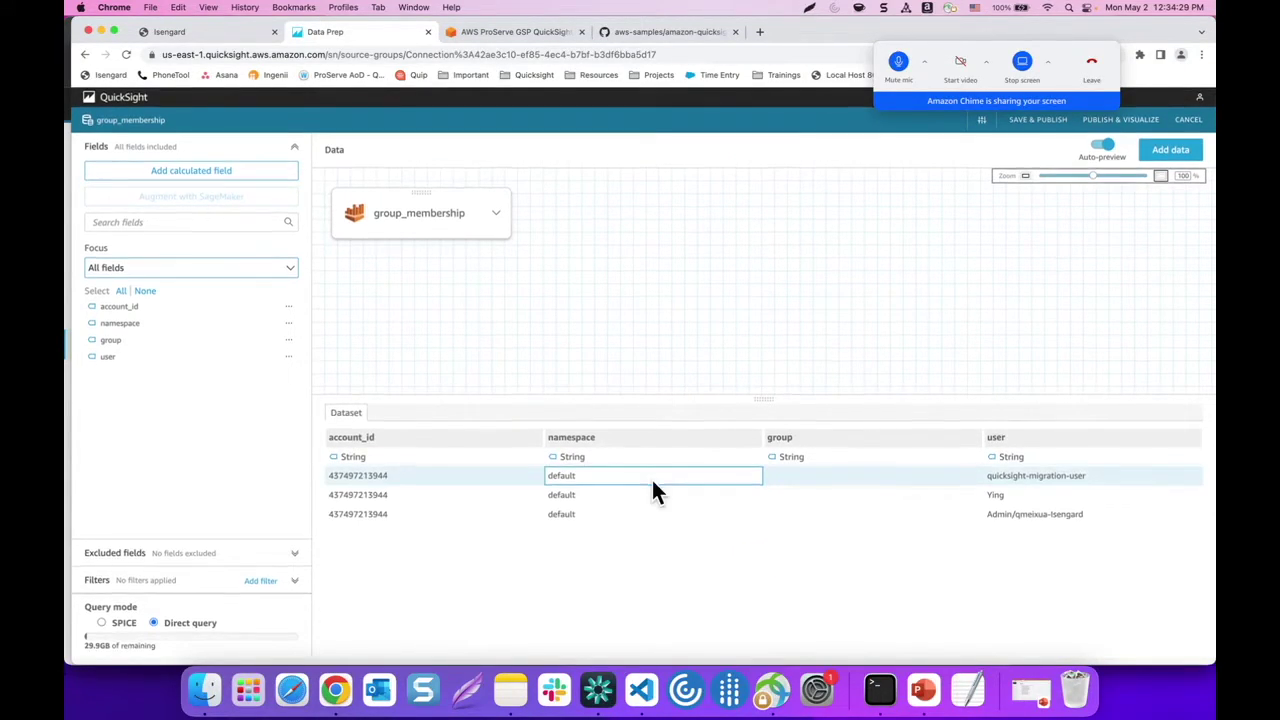
left_click(1034, 125)
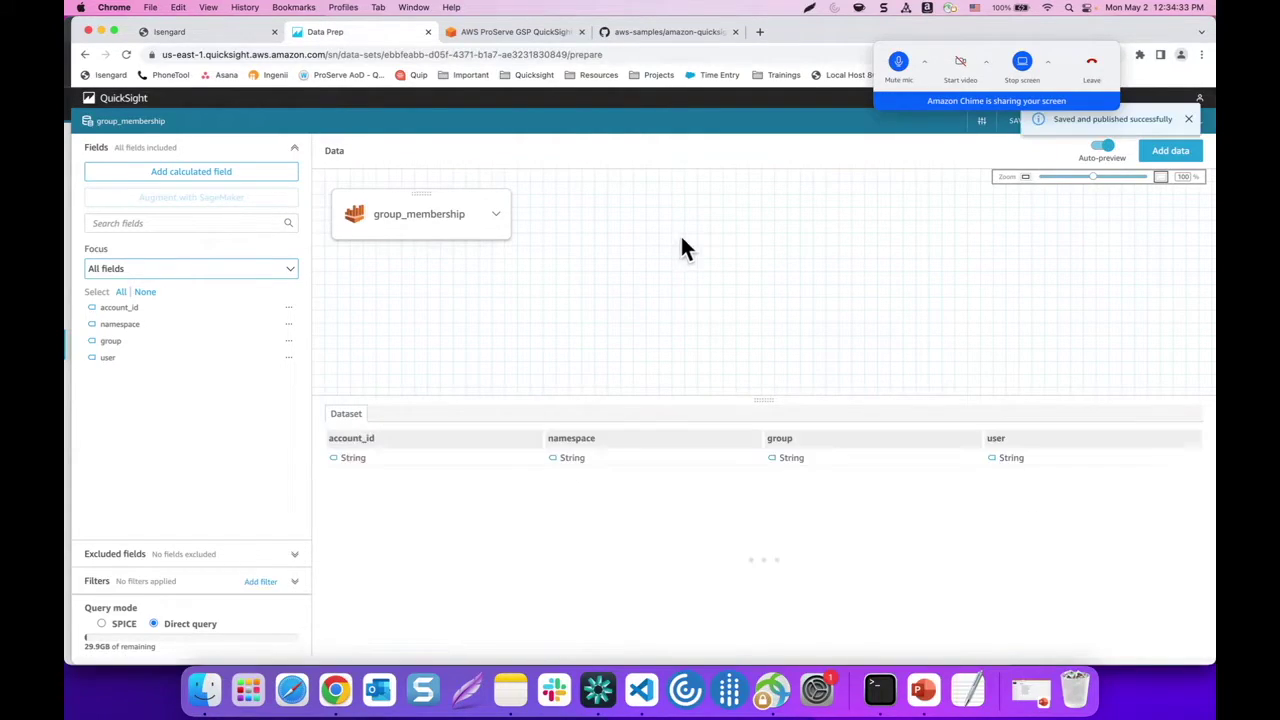
left_click(1188, 119)
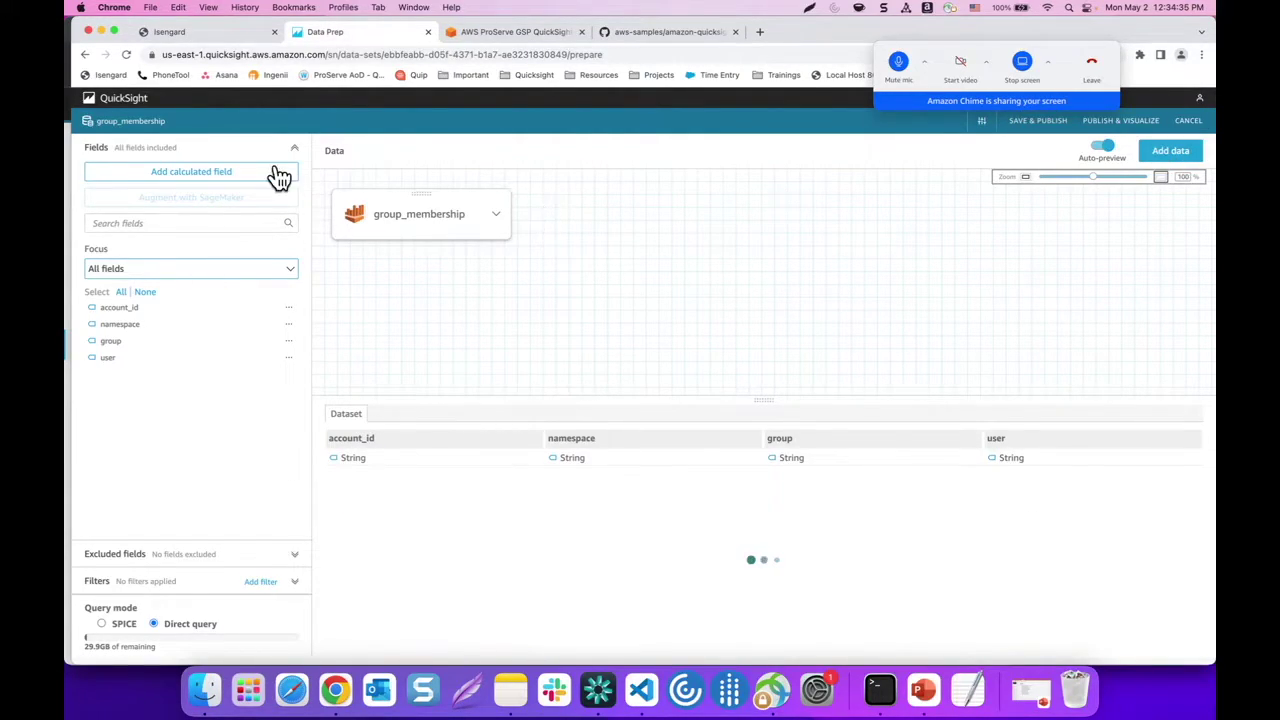
left_click(132, 108)
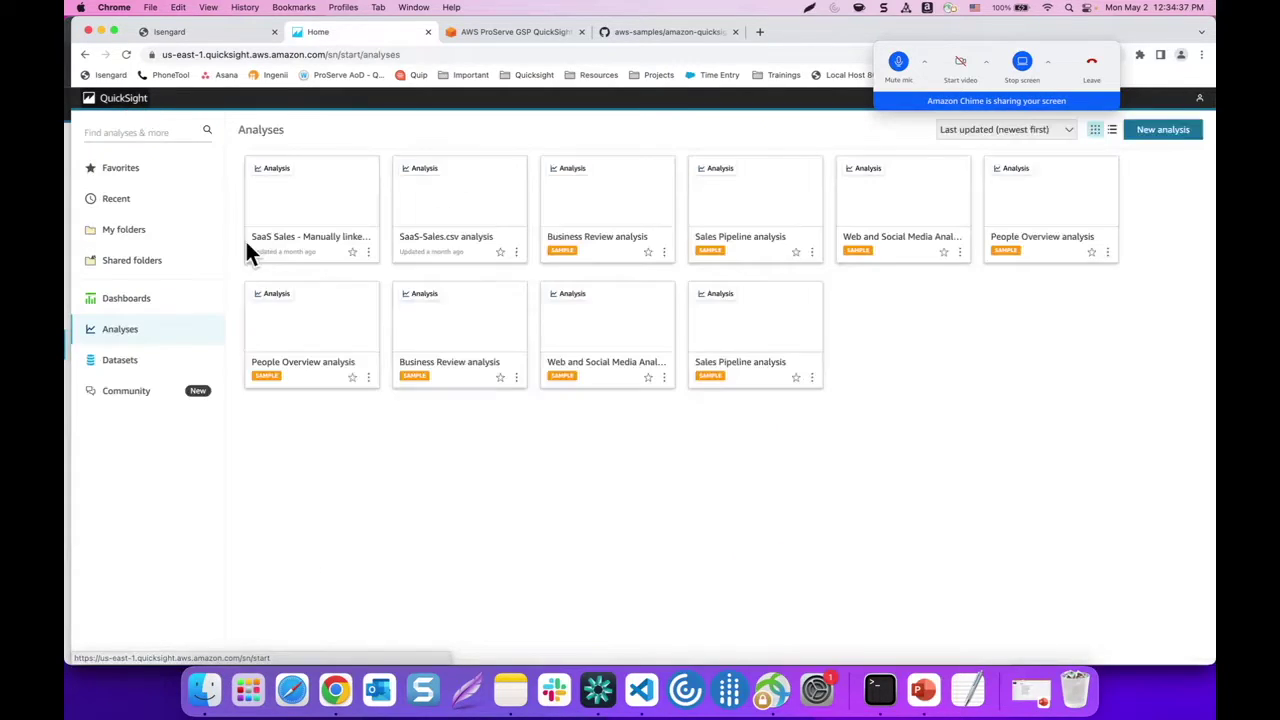
Create a new Athena data source named object_access from the Datasets page
left_click(110, 362)
left_click(1180, 130)
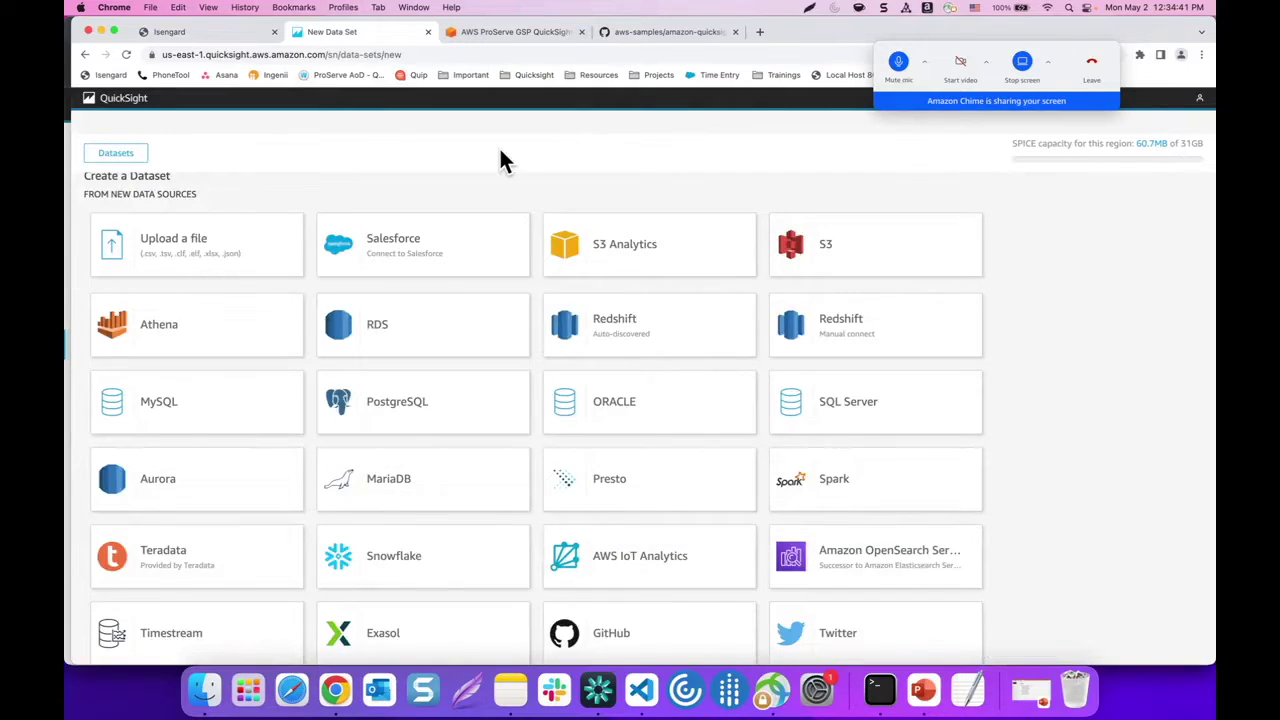
left_click(155, 344)
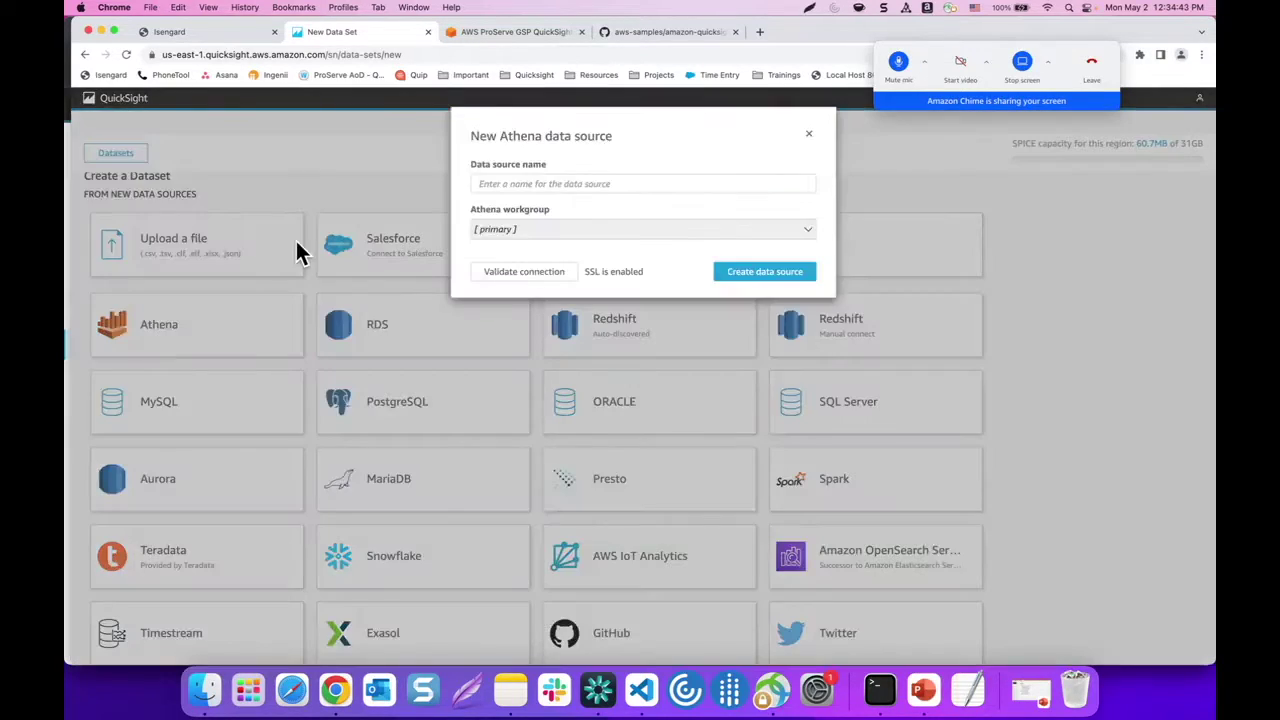
left_click(516, 180)
type("ob")
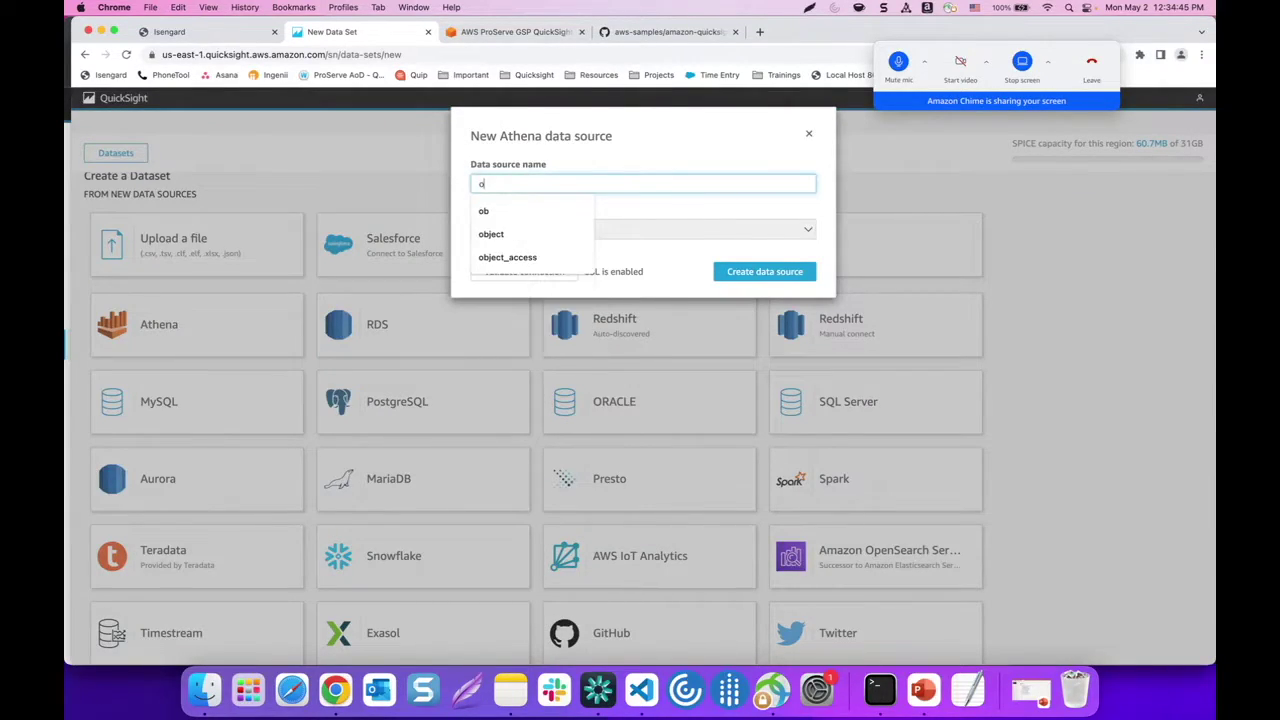
left_click(540, 260)
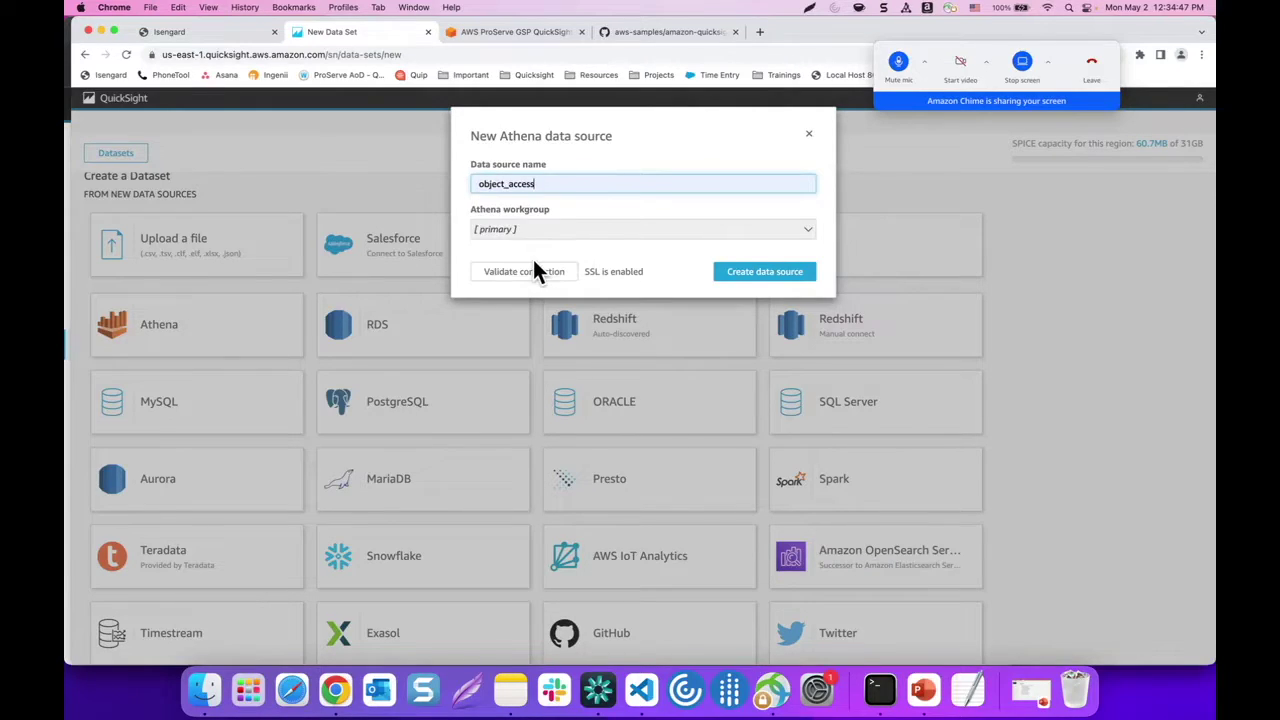
left_click(741, 278)
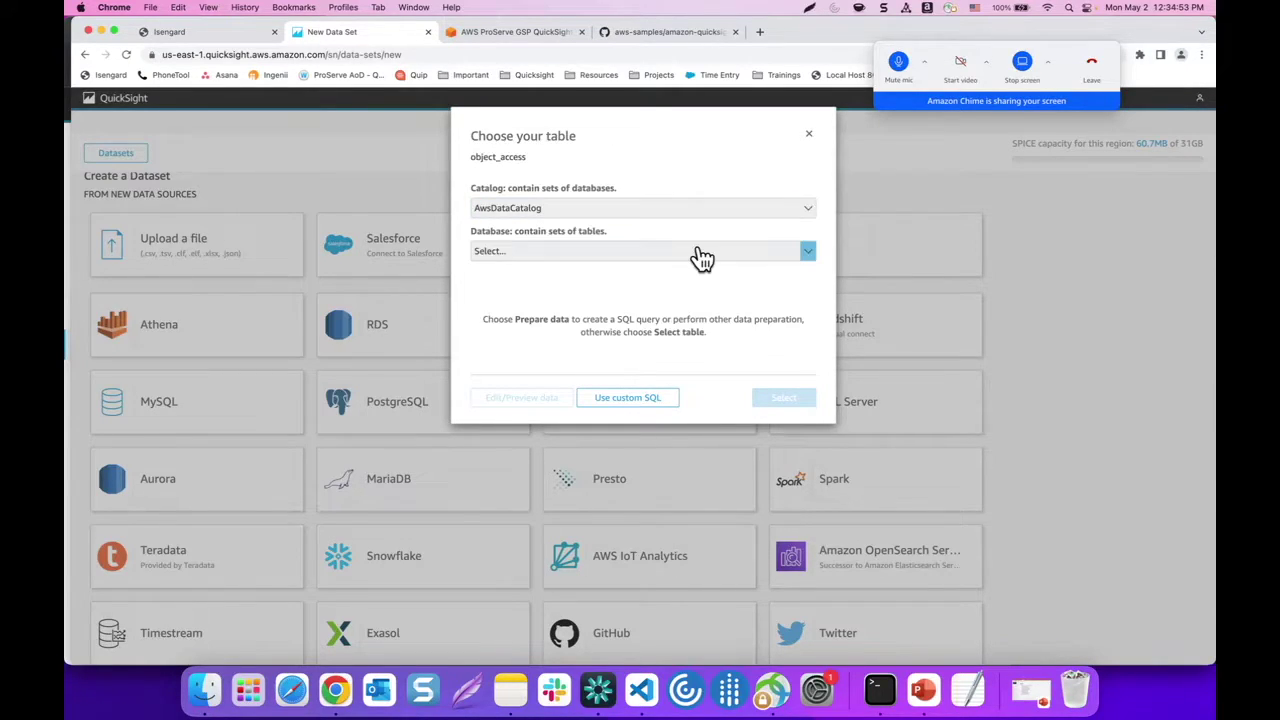
Select the default database's object_access table, preview it, then save and publish the dataset
left_click(684, 253)
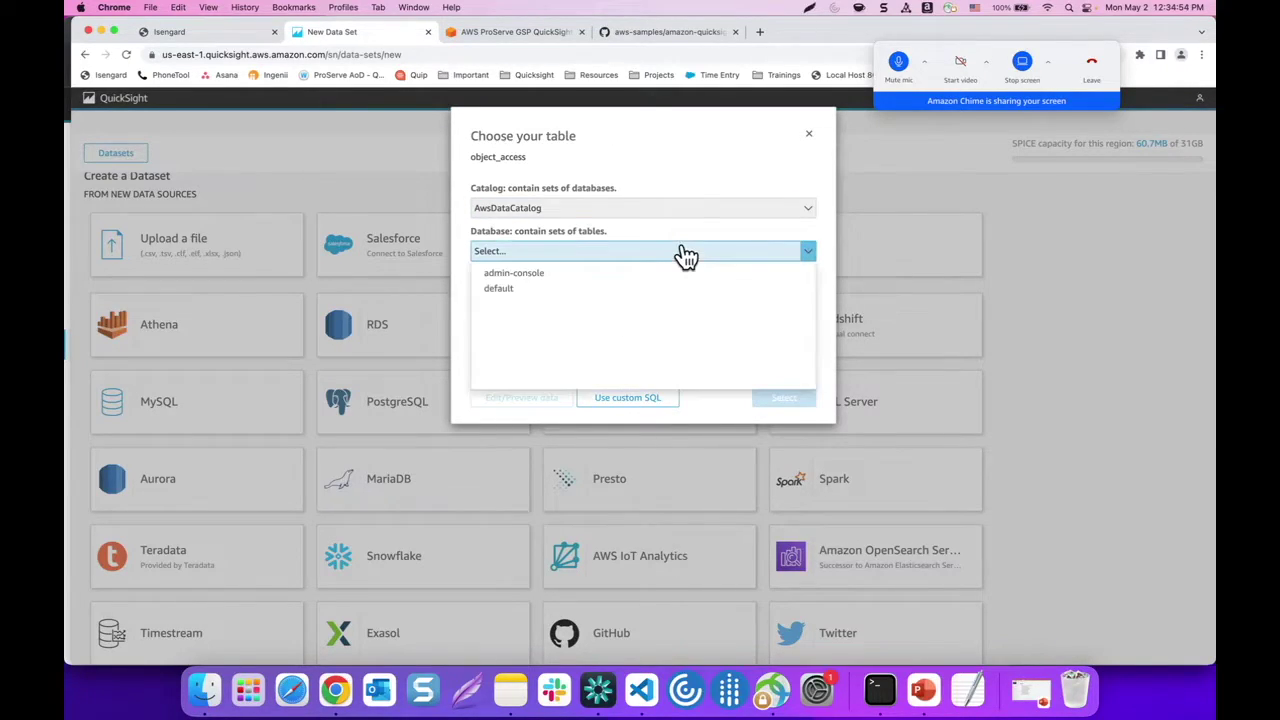
left_click(578, 288)
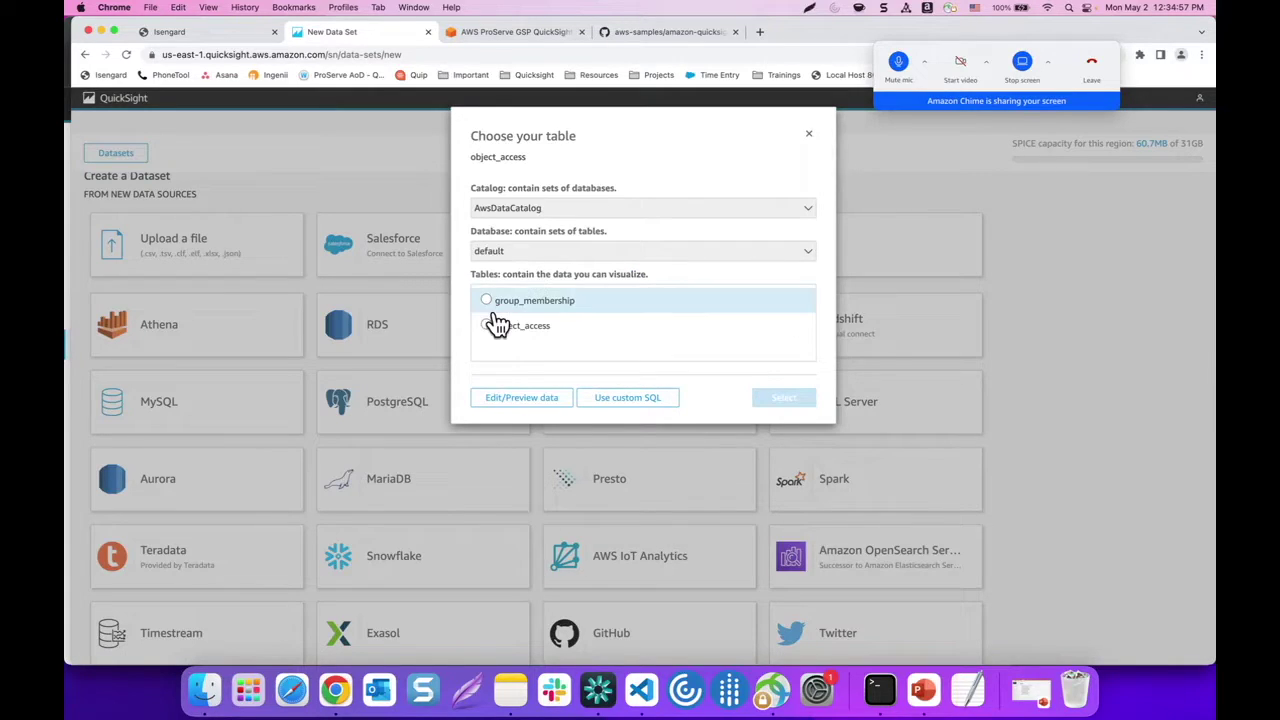
left_click(490, 328)
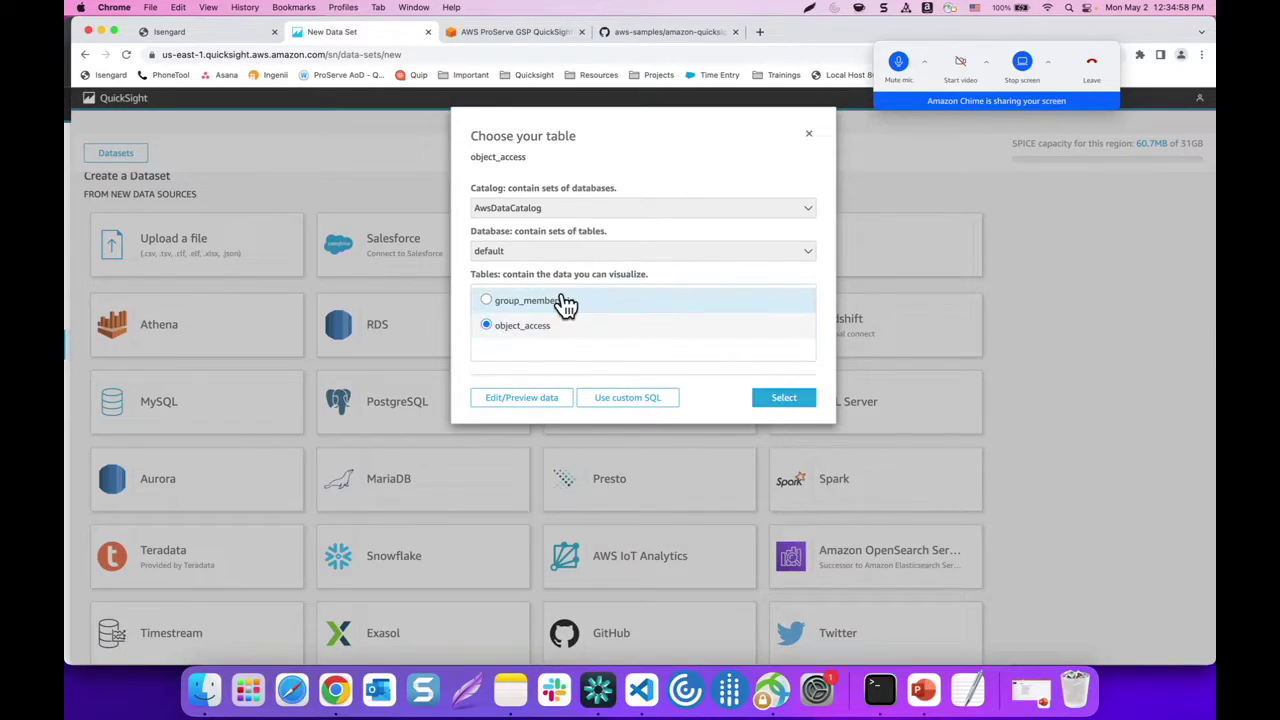
left_click(503, 405)
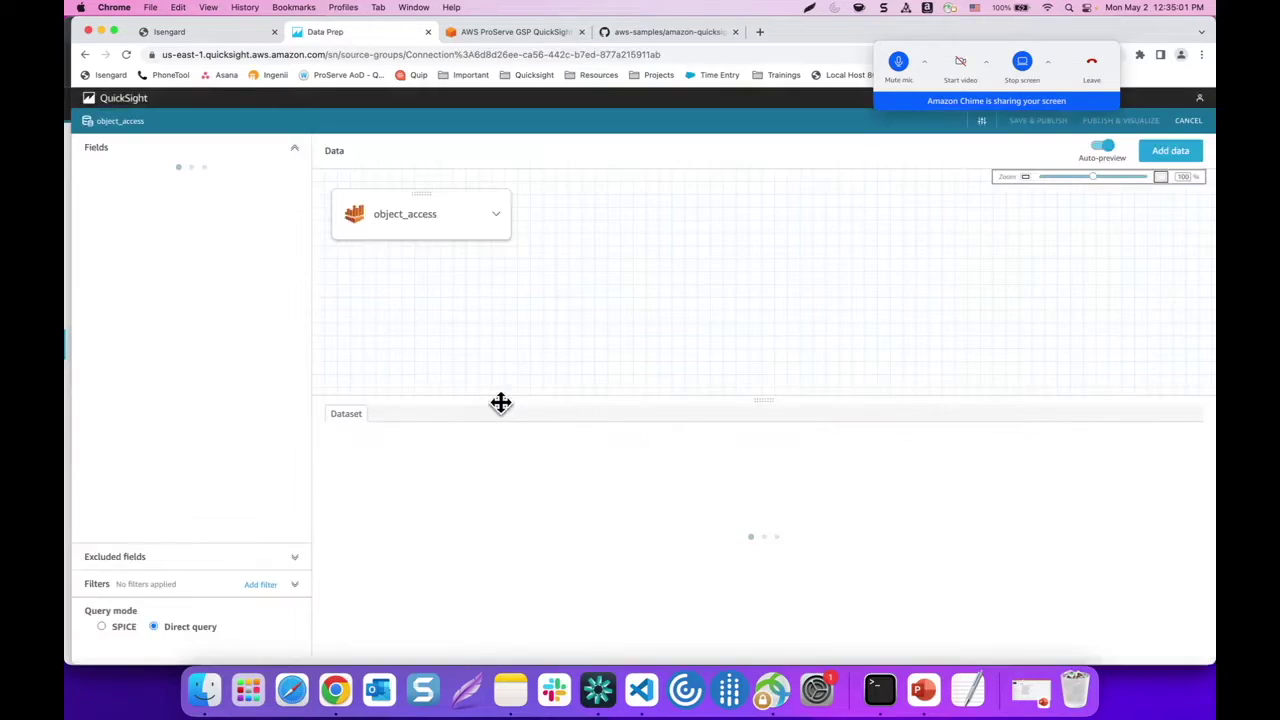
left_click(1032, 125)
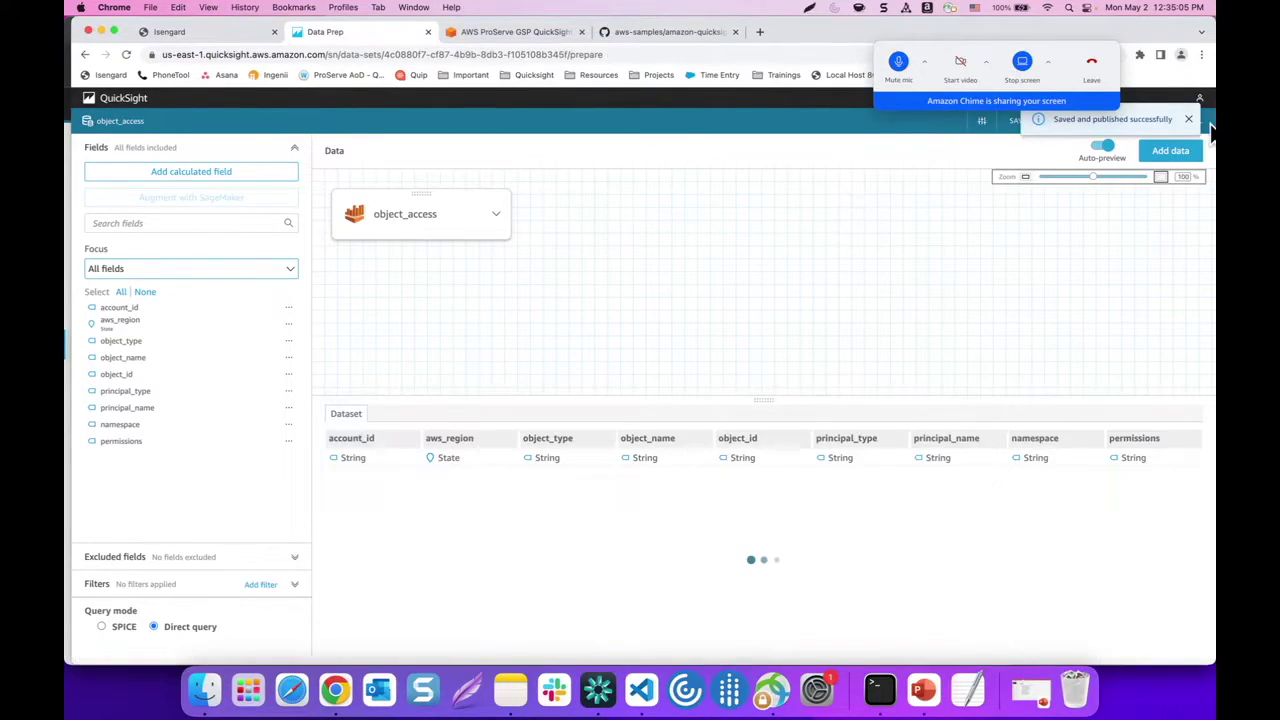
left_click(1190, 120)
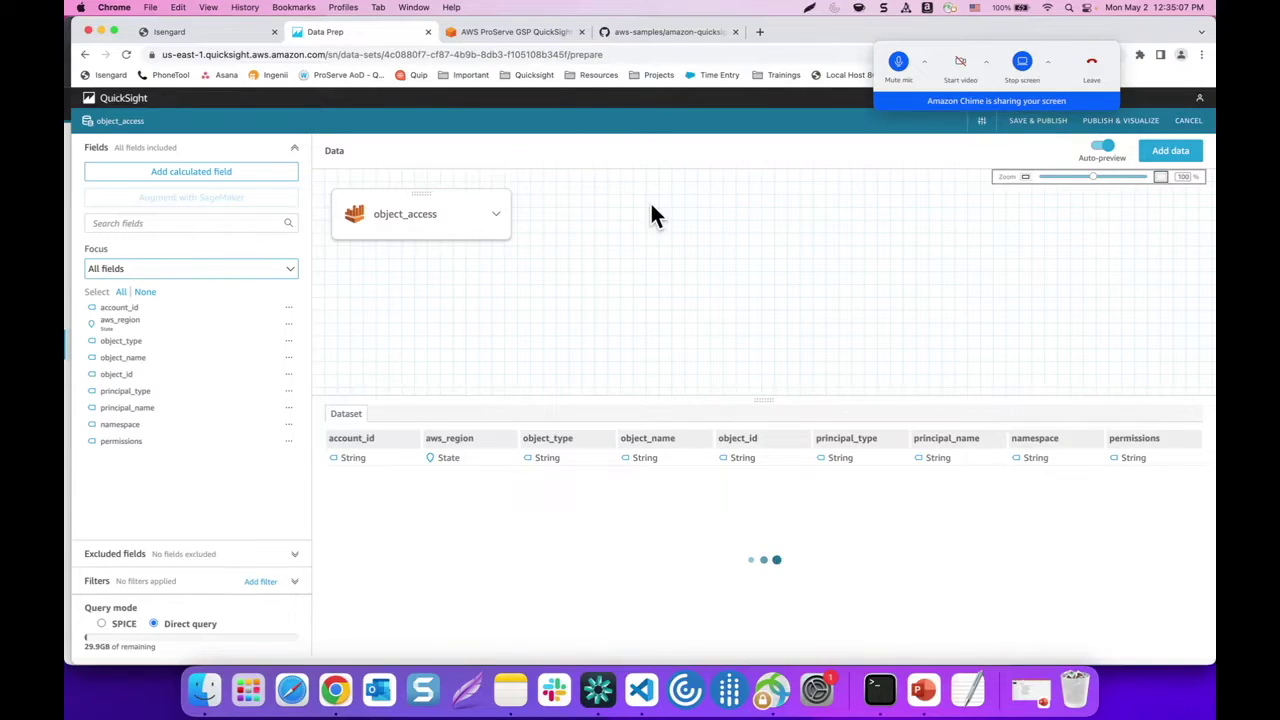
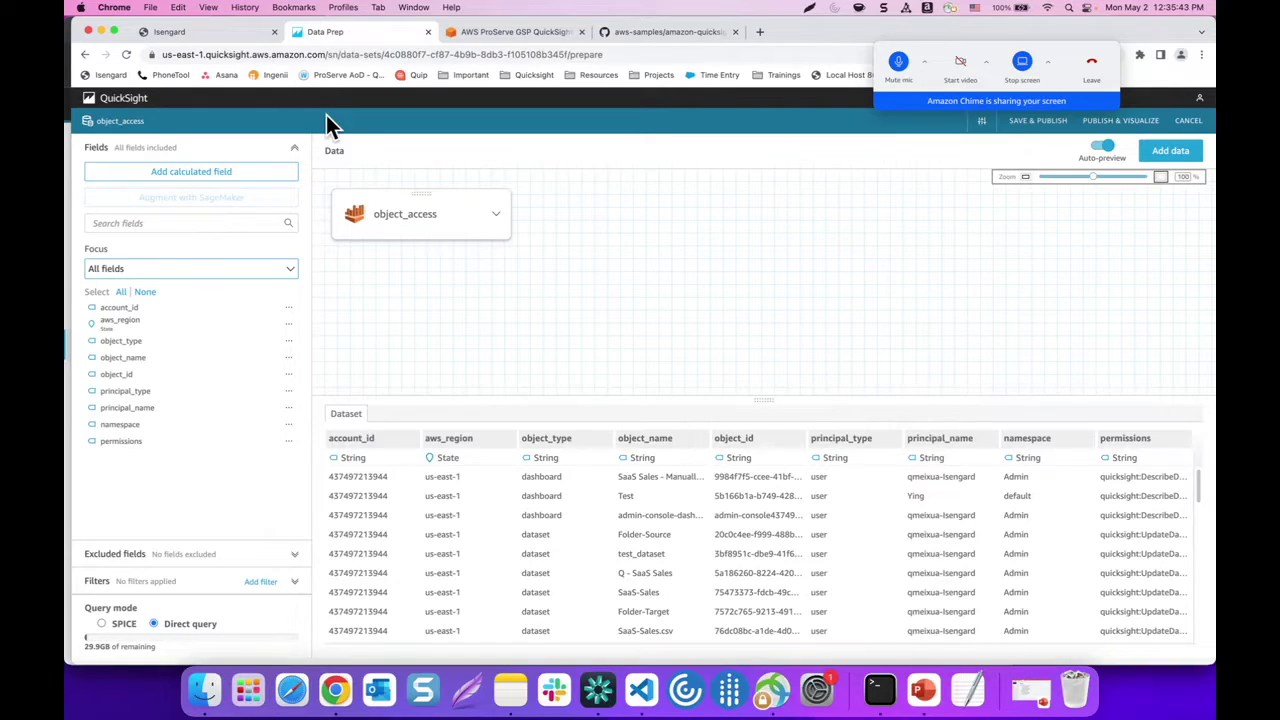
From the QuickSight home page, create a new analysis from the object_access dataset
left_click(128, 100)
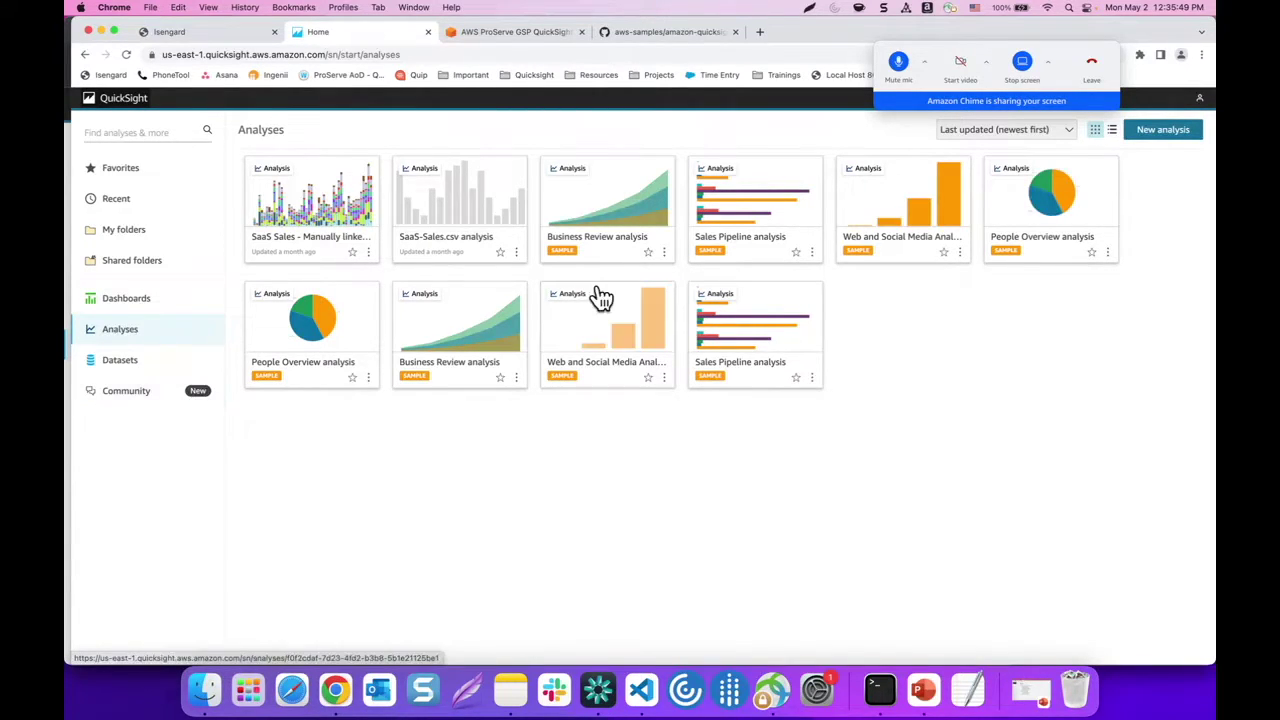
left_click(1170, 135)
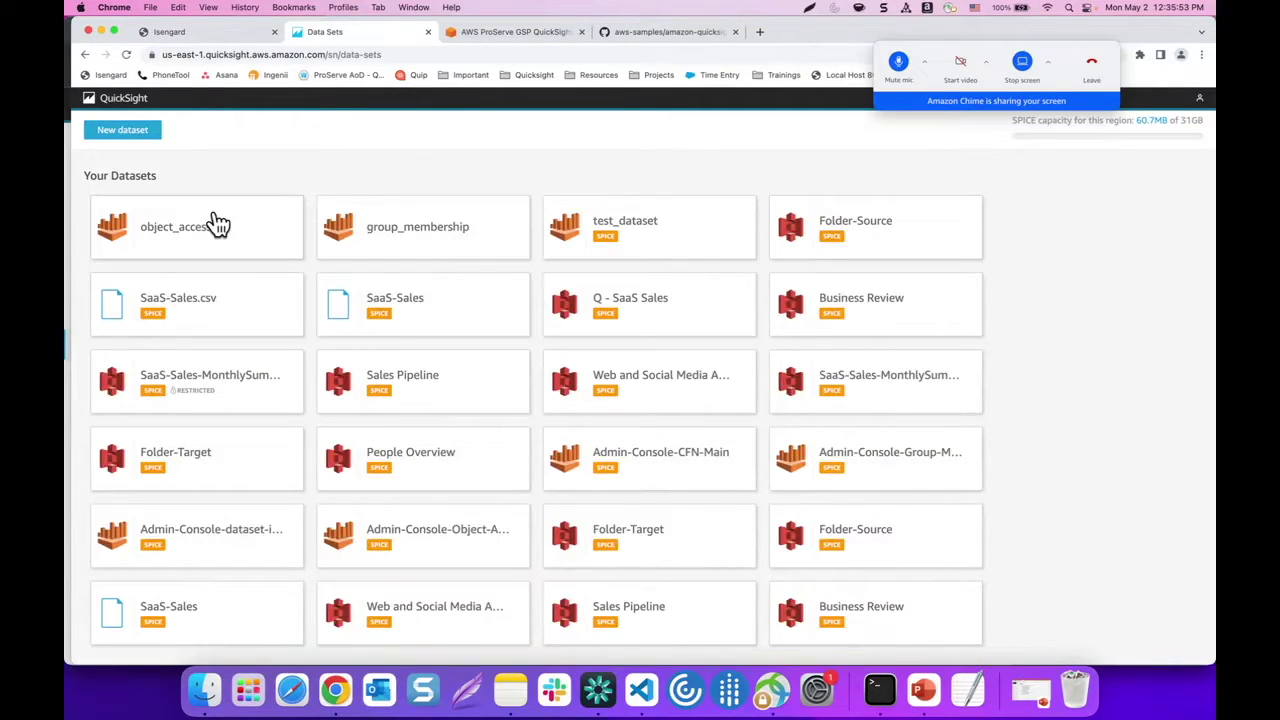
left_click(215, 229)
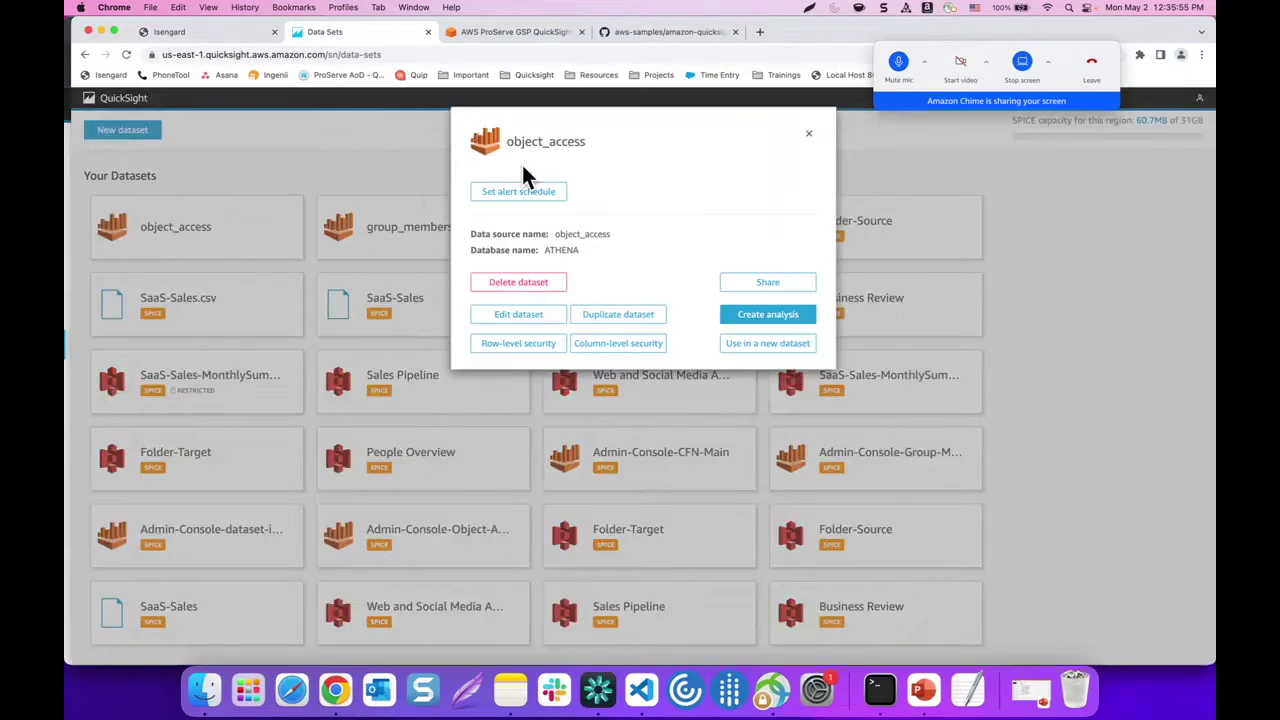
left_click(748, 316)
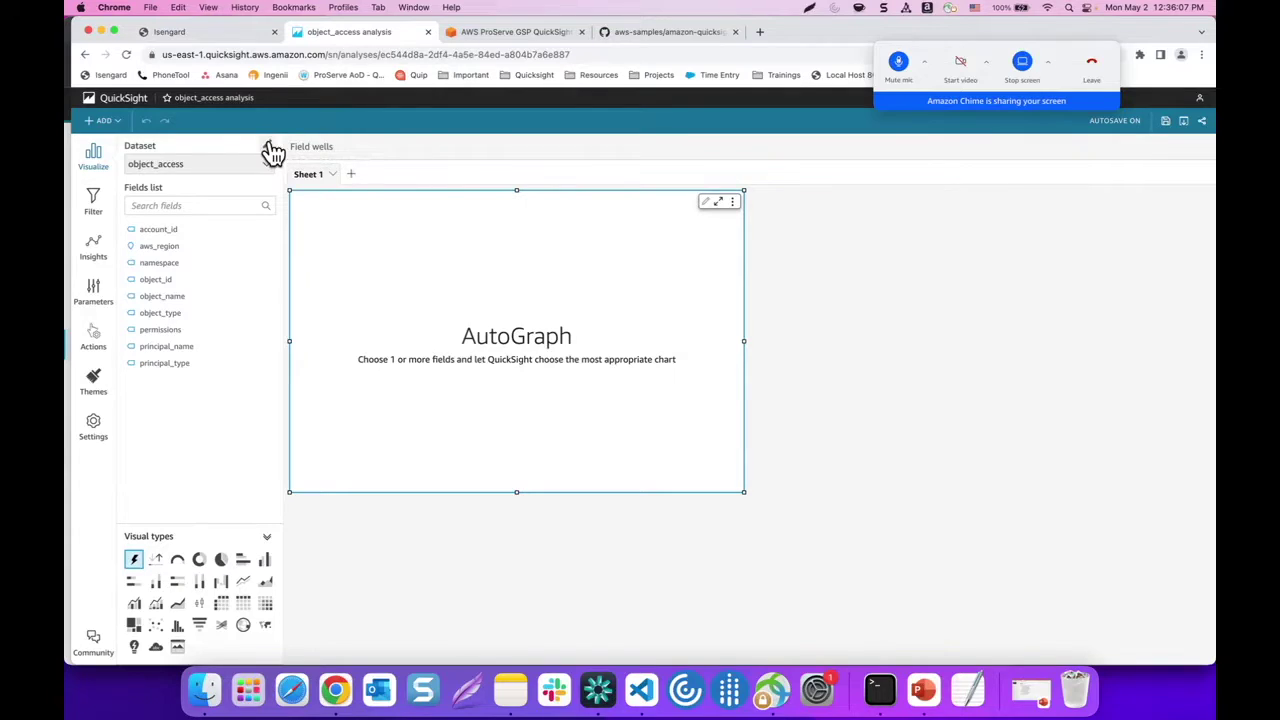
Add group_membership as a second dataset in the object_access analysis
left_click(268, 147)
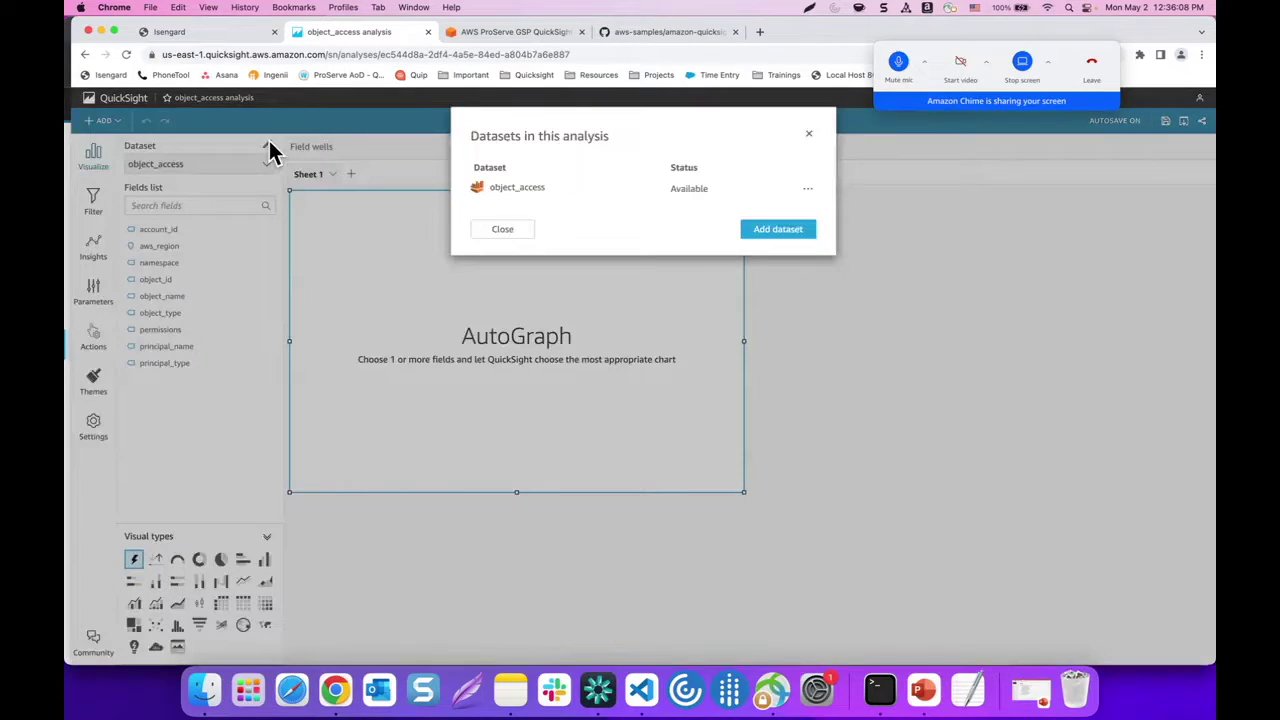
left_click(778, 232)
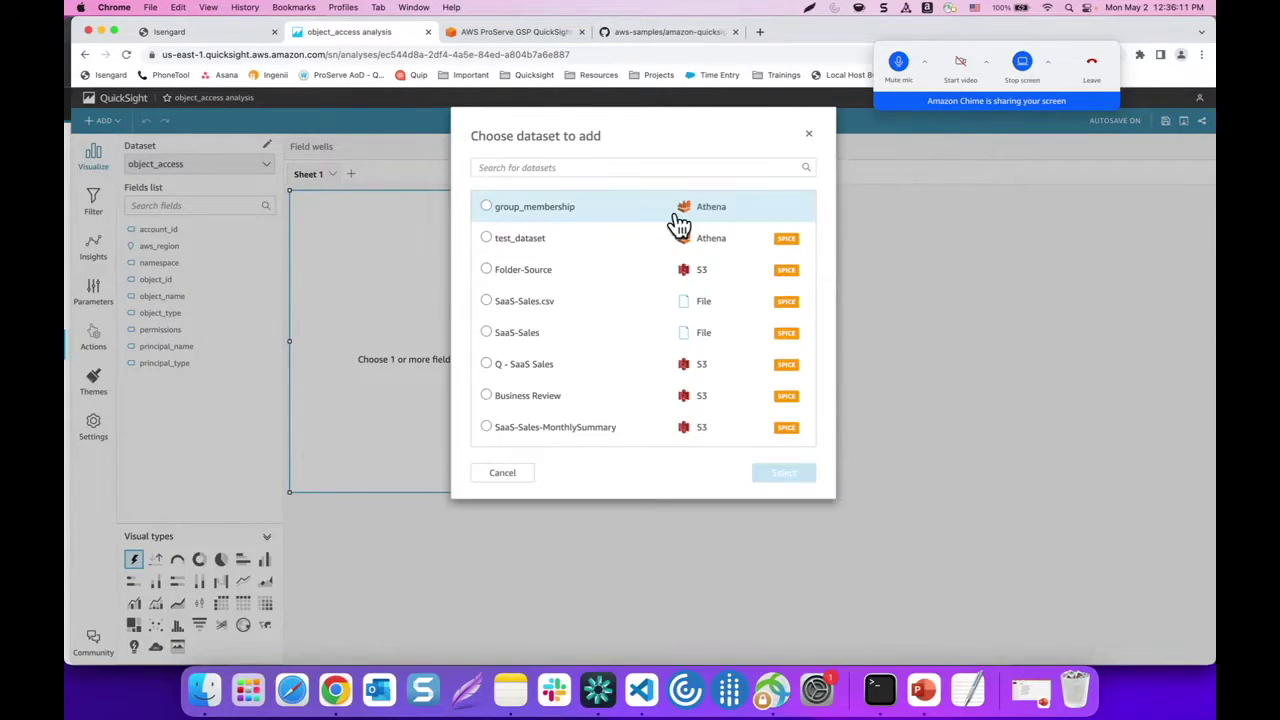
left_click(489, 207)
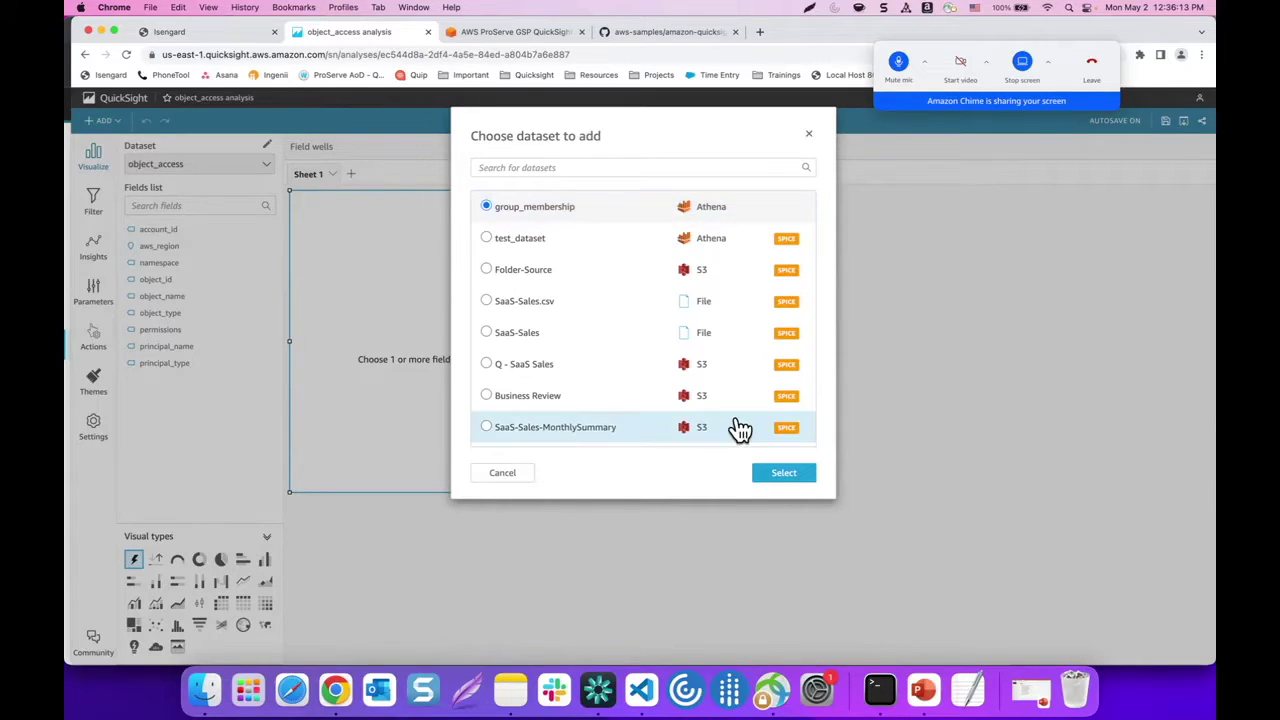
left_click(779, 478)
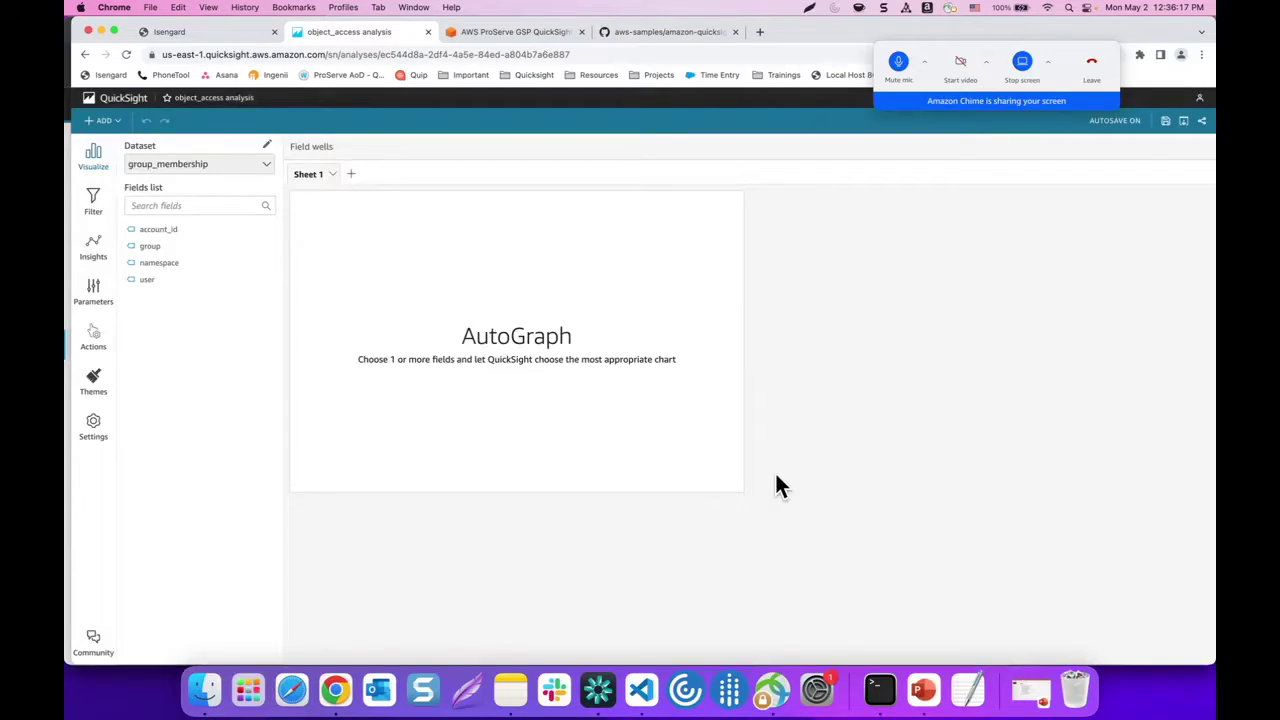
left_click(669, 264)
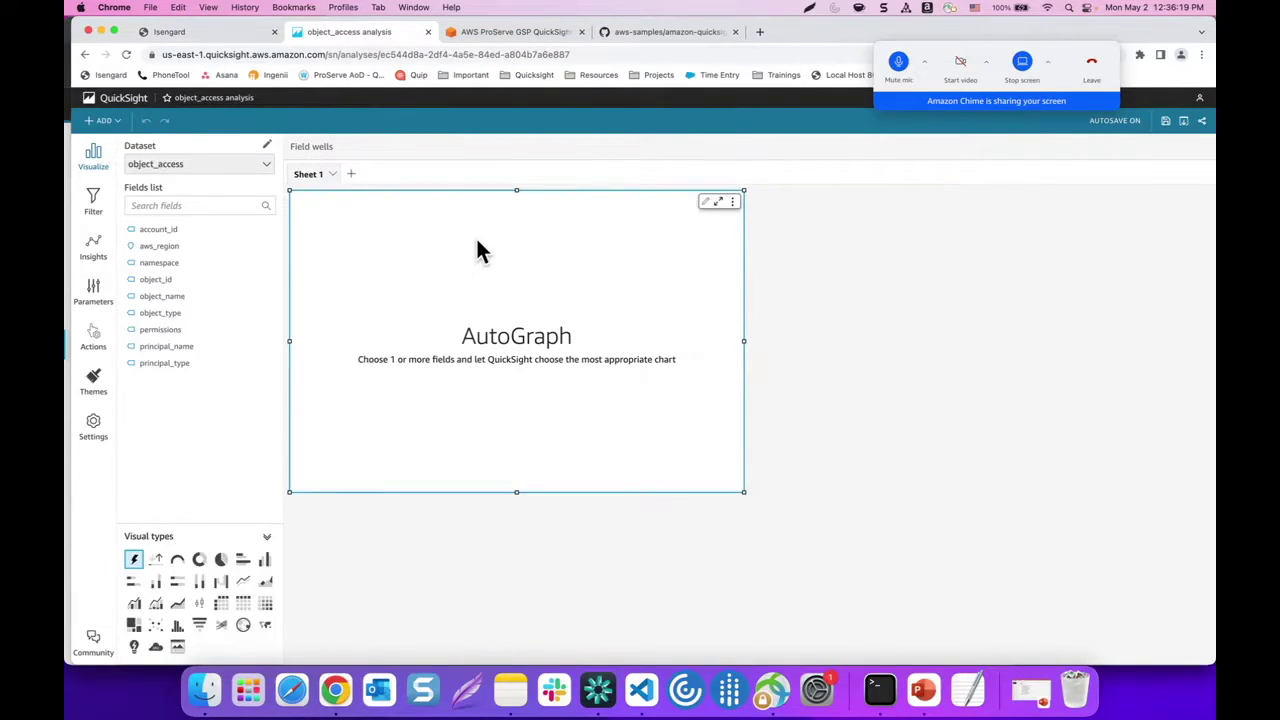
Make the visual a table grouped by account_id, aws_region, namespace, object_id, object_name, object_type, permissions, principal_name, principal_type
left_click(242, 603)
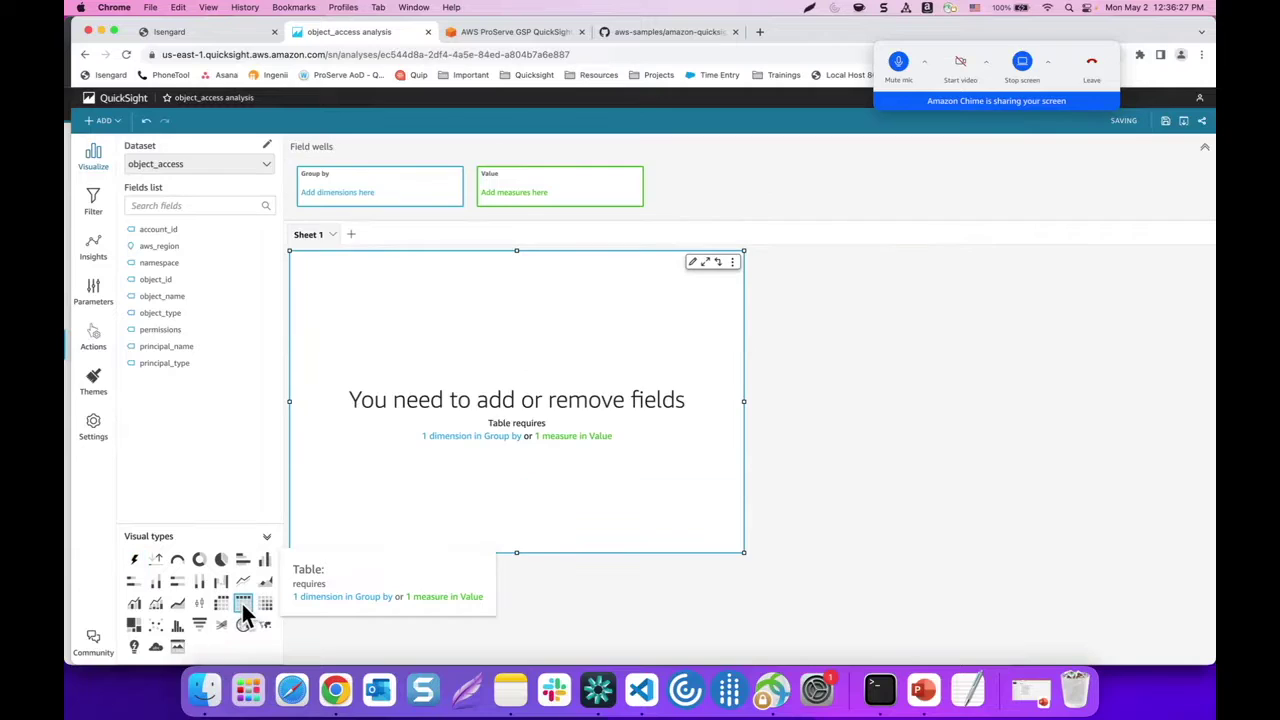
left_click(200, 231)
left_click(186, 247)
left_click(176, 263)
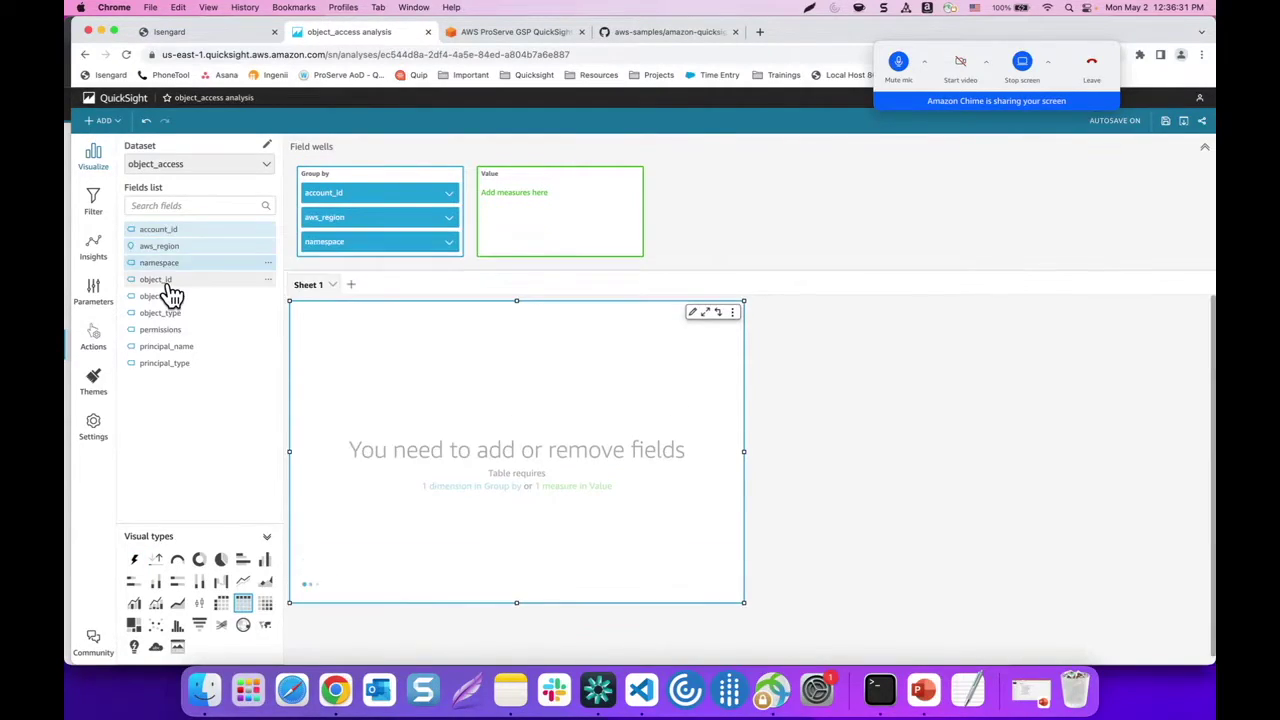
left_click(170, 283)
left_click(163, 298)
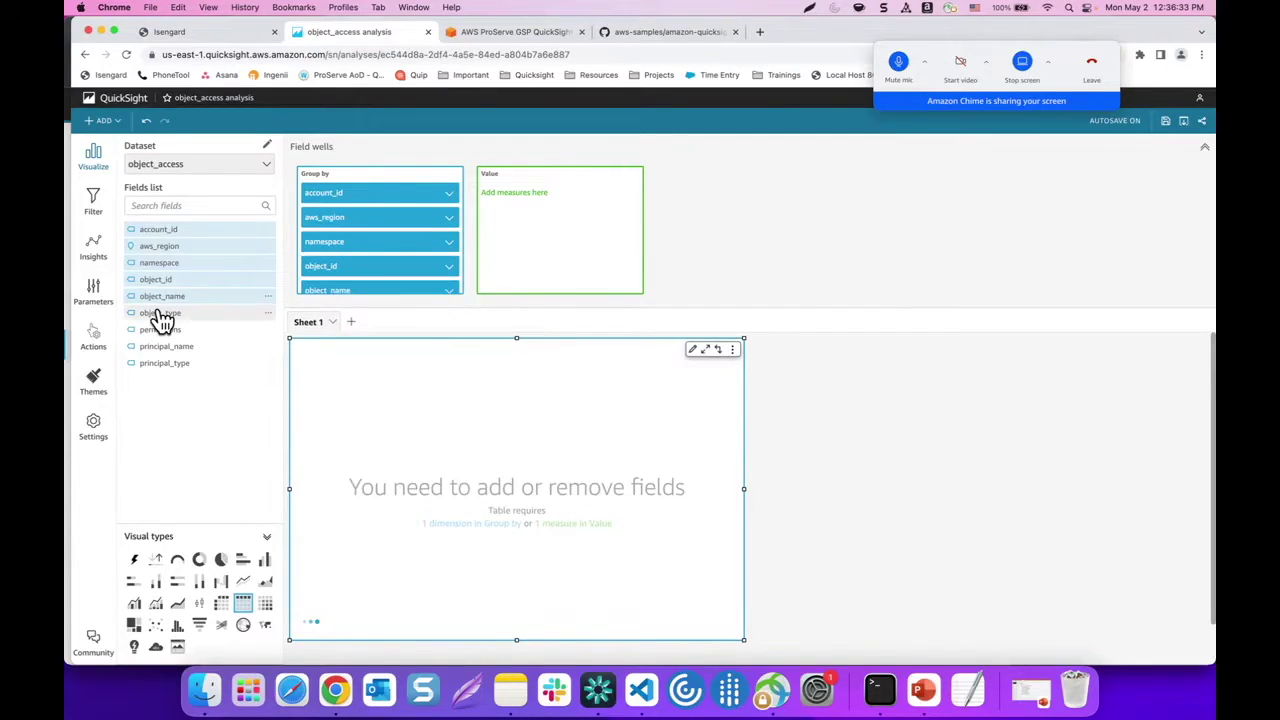
left_click(160, 314)
left_click(157, 331)
left_click(154, 348)
left_click(150, 365)
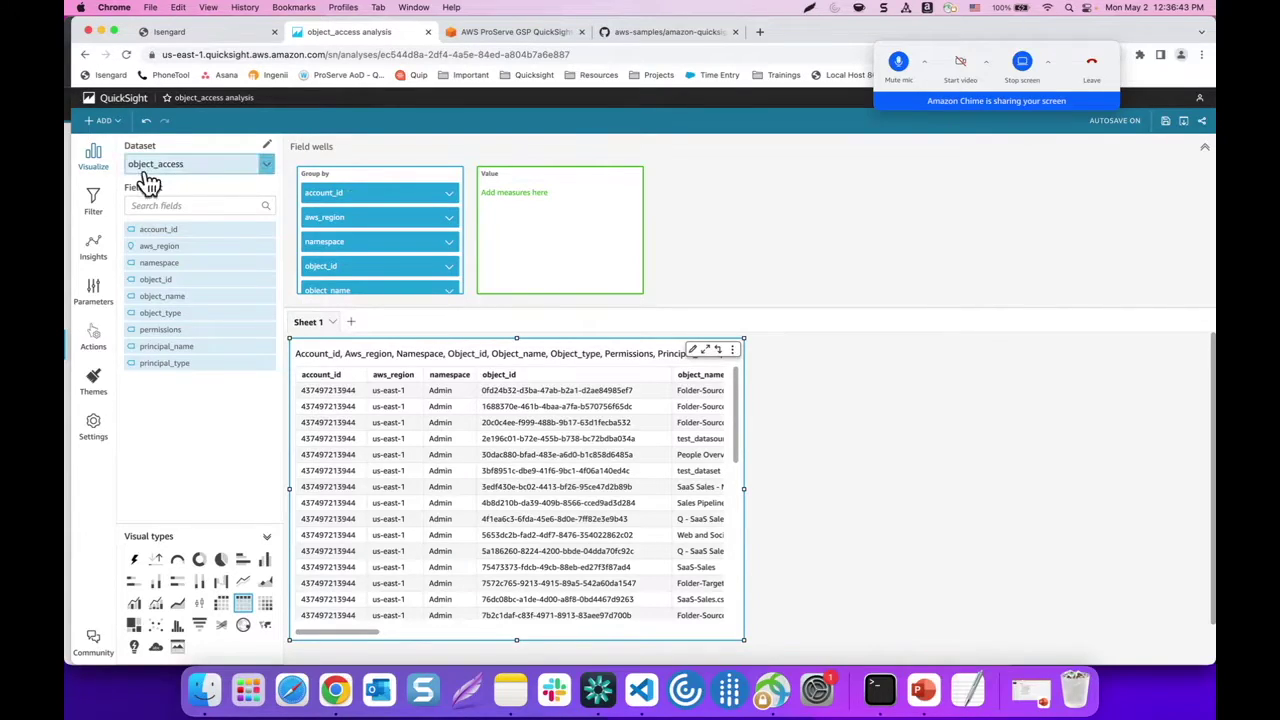
left_click(265, 165)
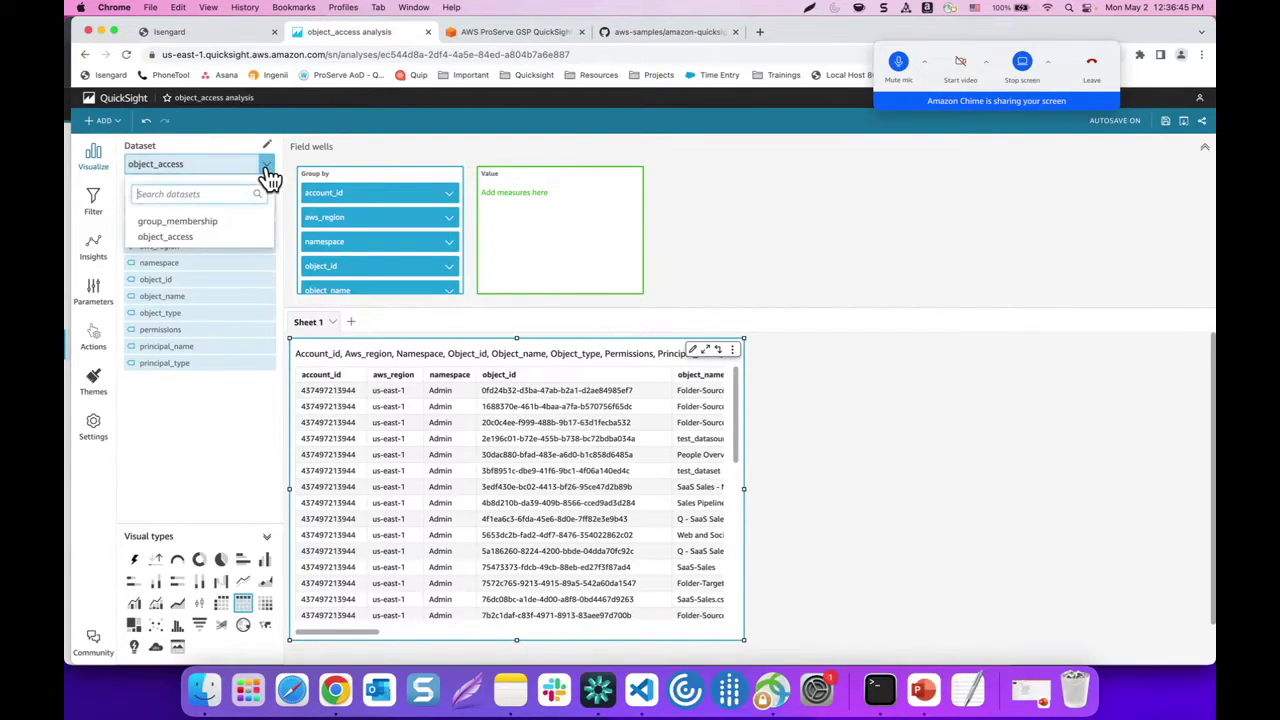
Add a second table from group_membership with account_id, group, namespace and user
left_click(212, 228)
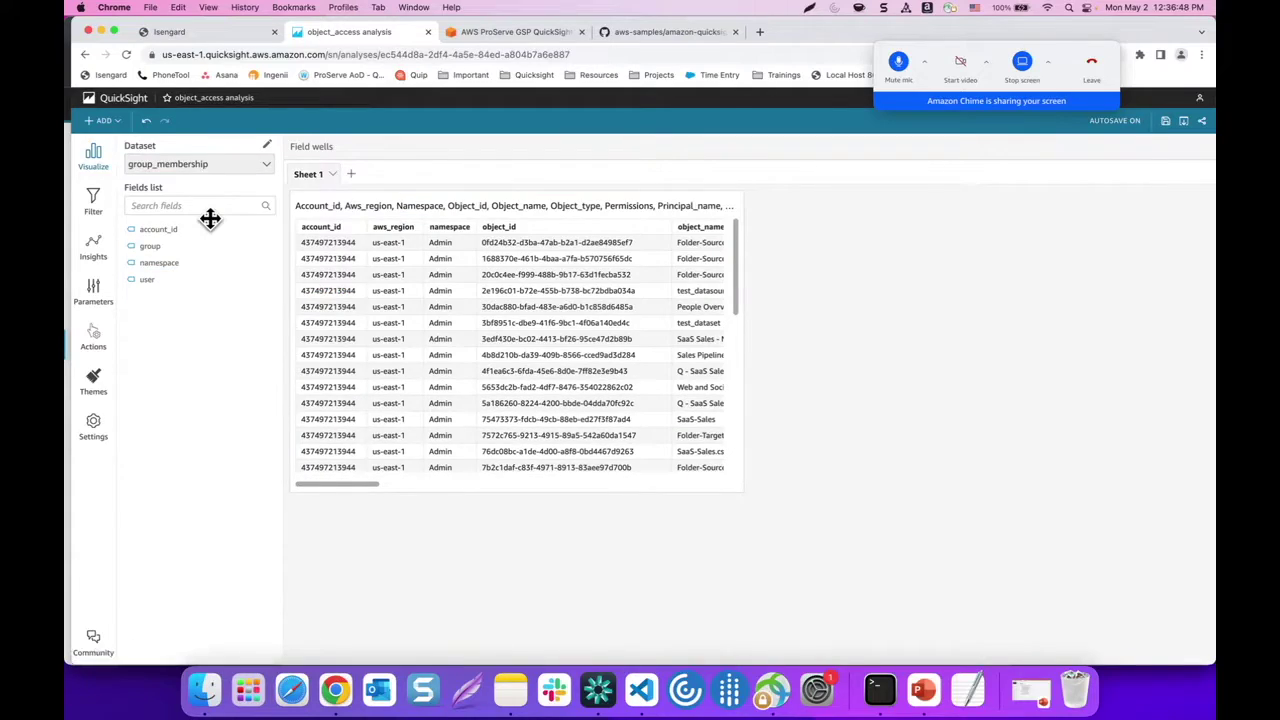
left_click(104, 121)
left_click(106, 138)
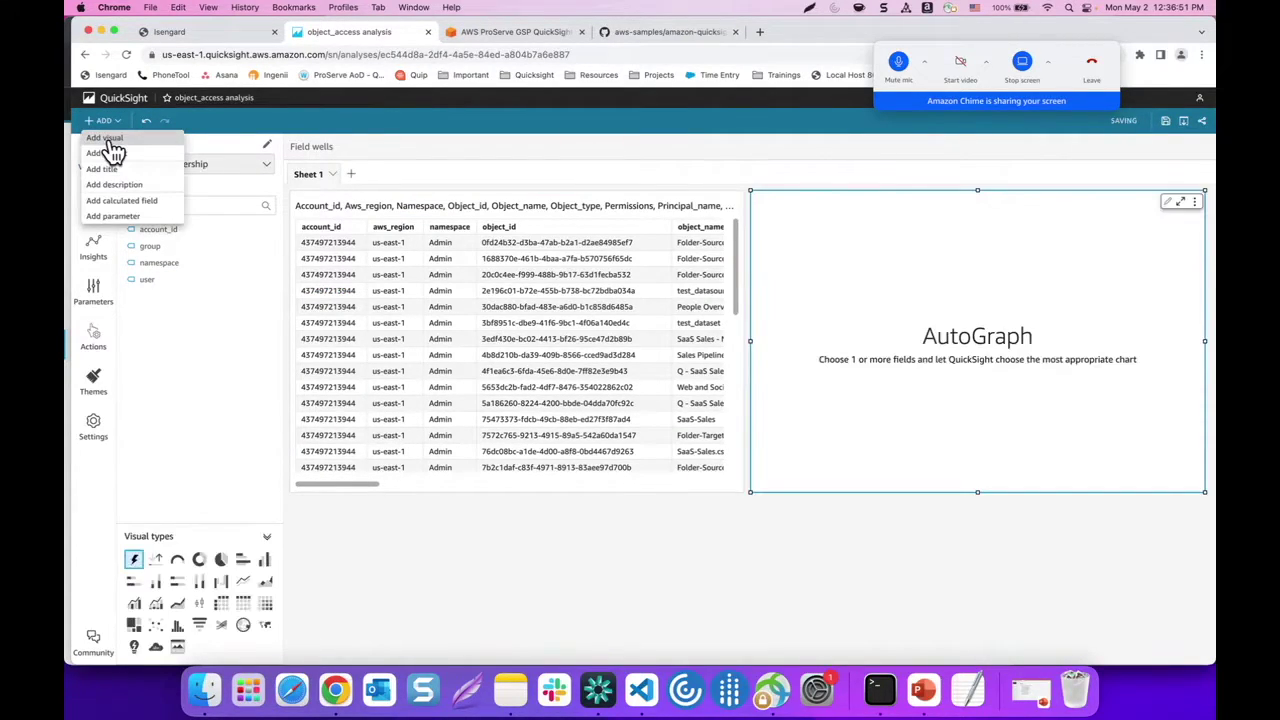
left_click(241, 605)
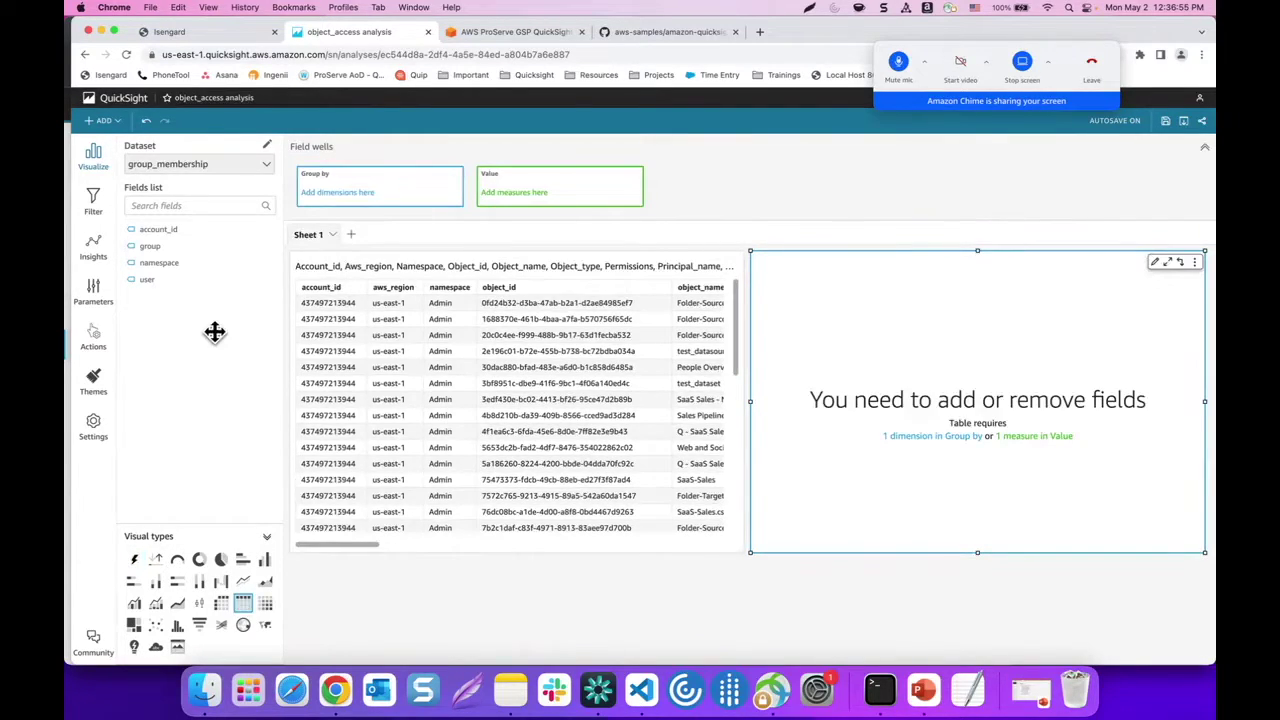
left_click(160, 230)
left_click(162, 247)
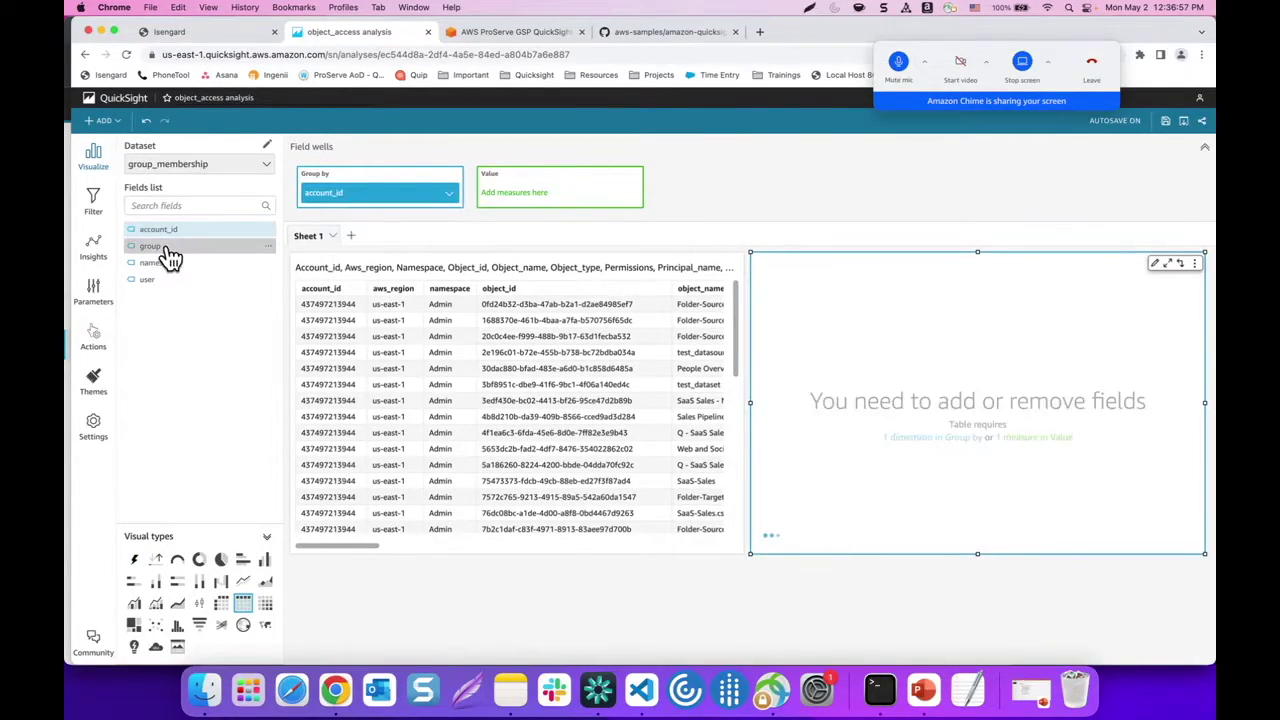
left_click(158, 264)
left_click(148, 280)
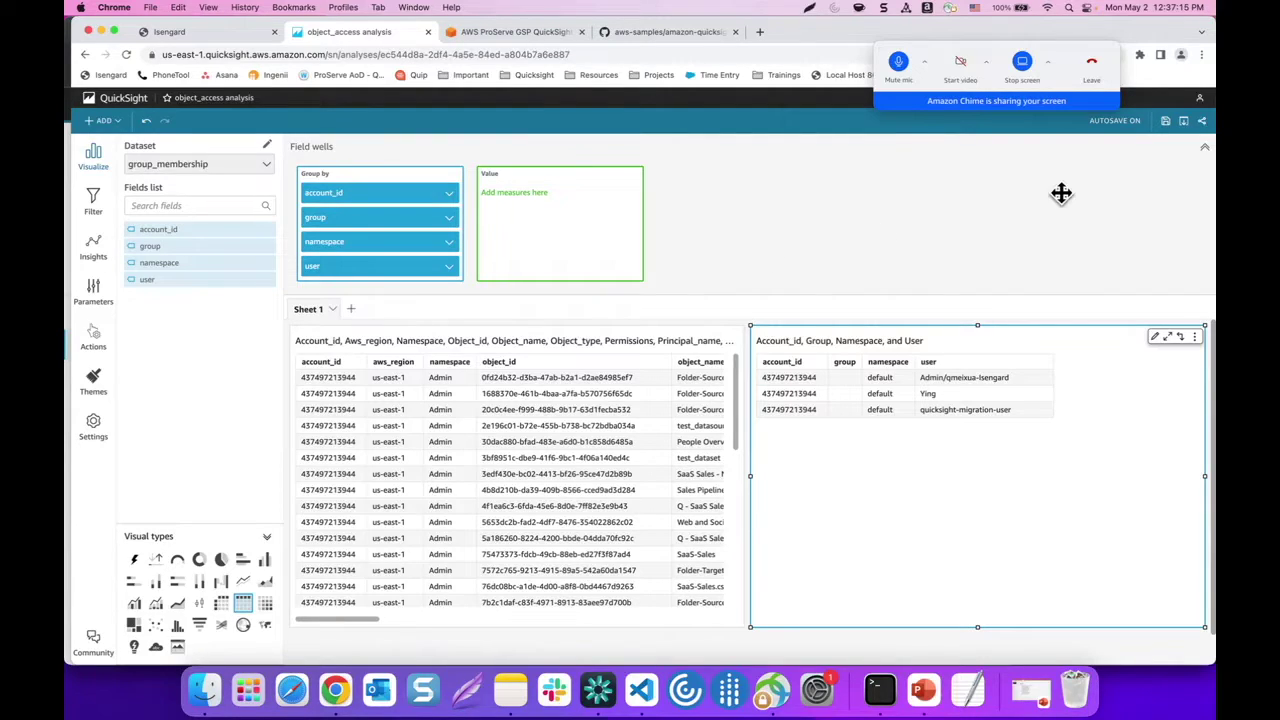
Publish the analysis as a new dashboard named 'ActiveDashboards'
left_click(1203, 126)
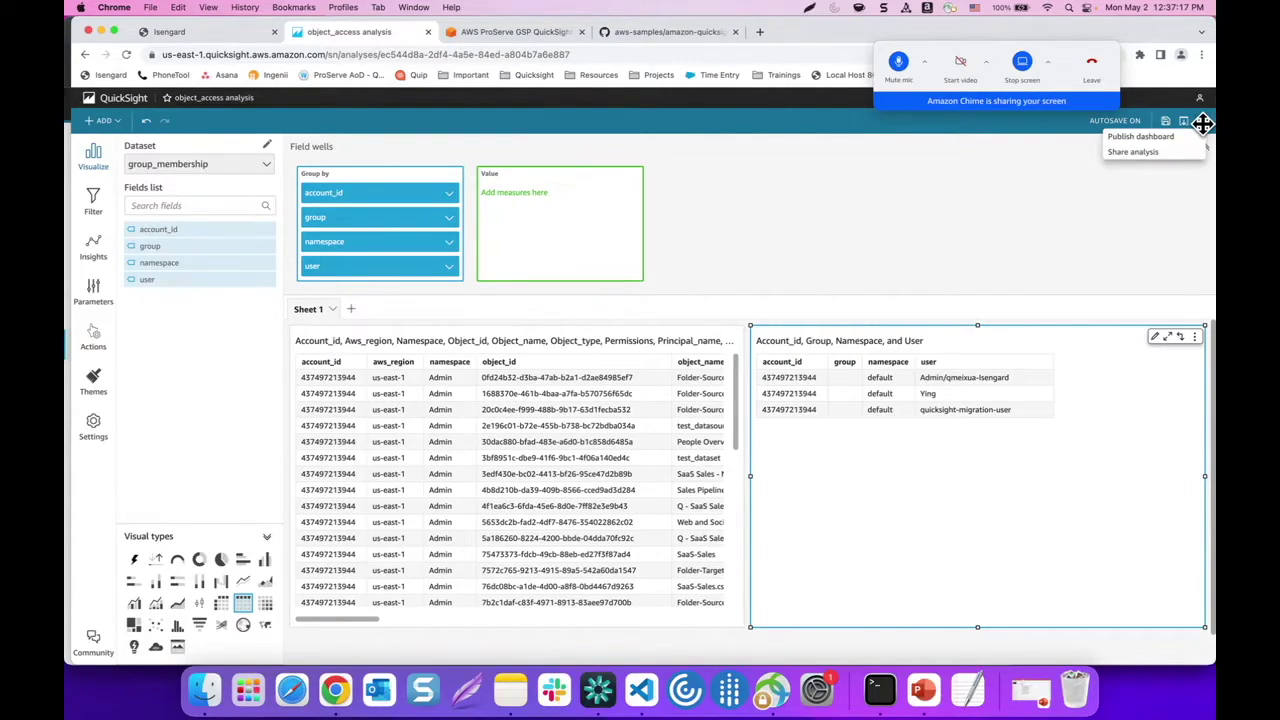
left_click(1150, 140)
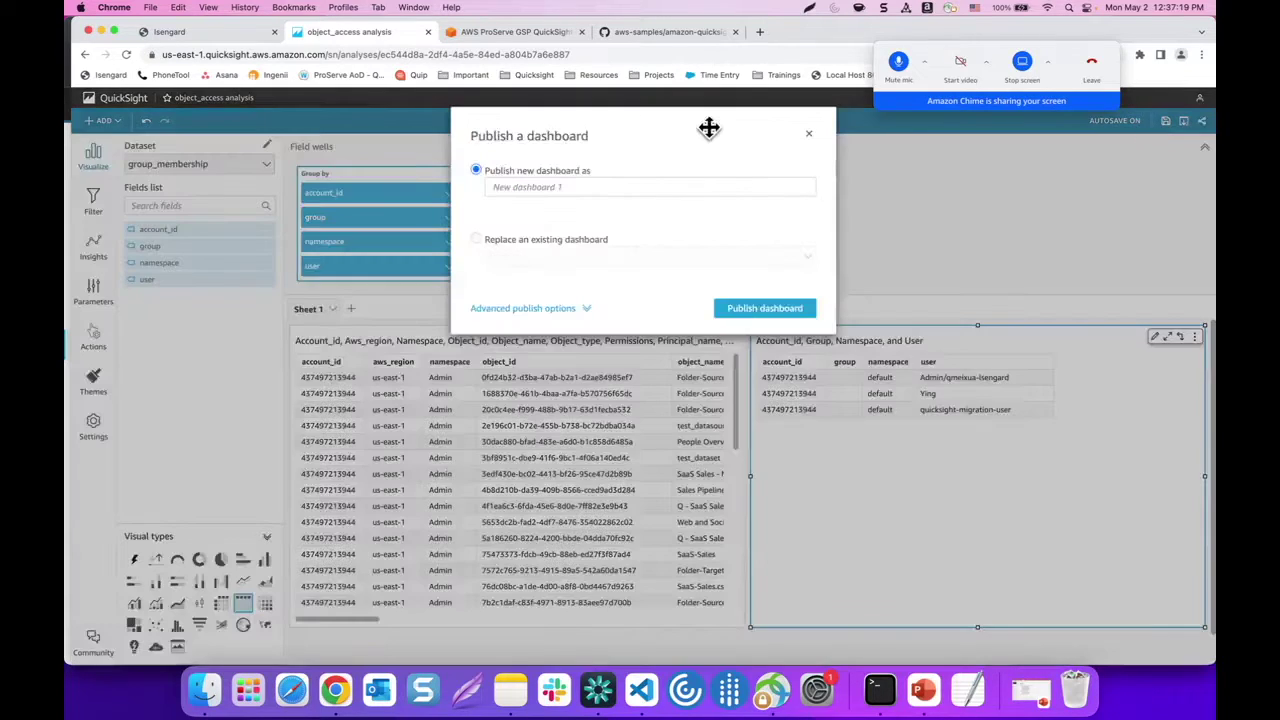
left_click(570, 188)
type("A")
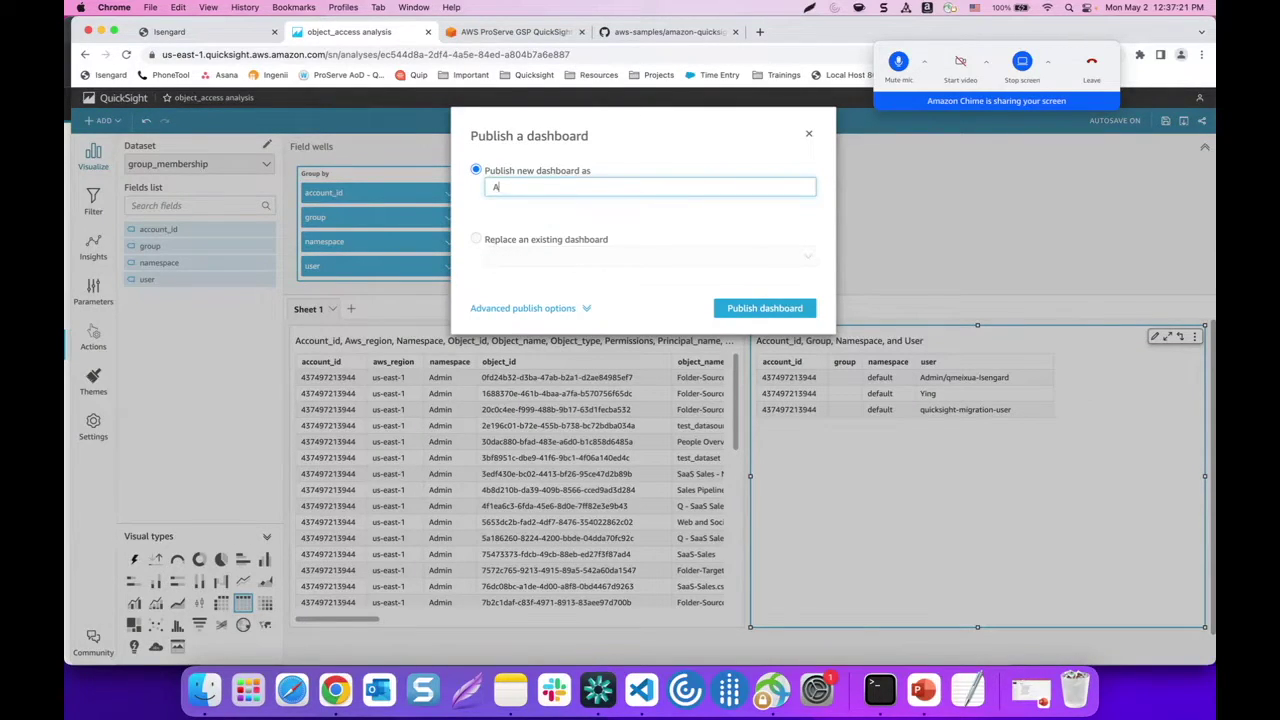
type("ctiveDashboards")
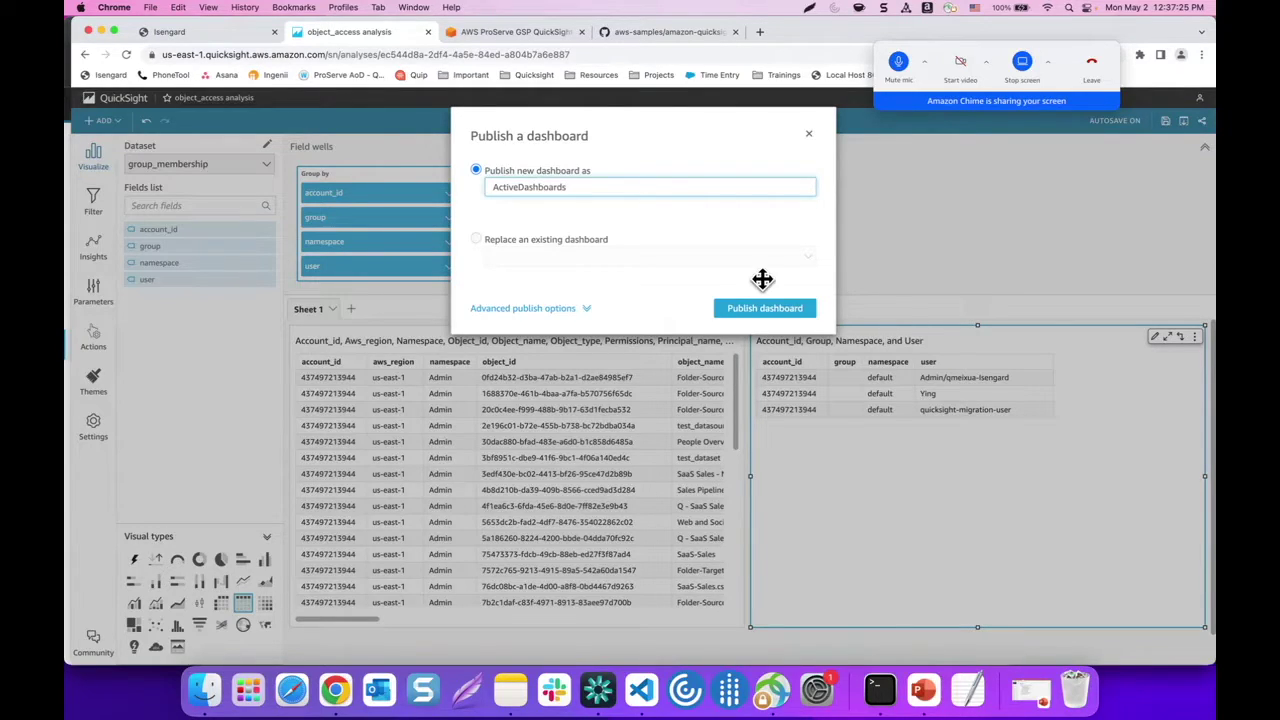
left_click(755, 315)
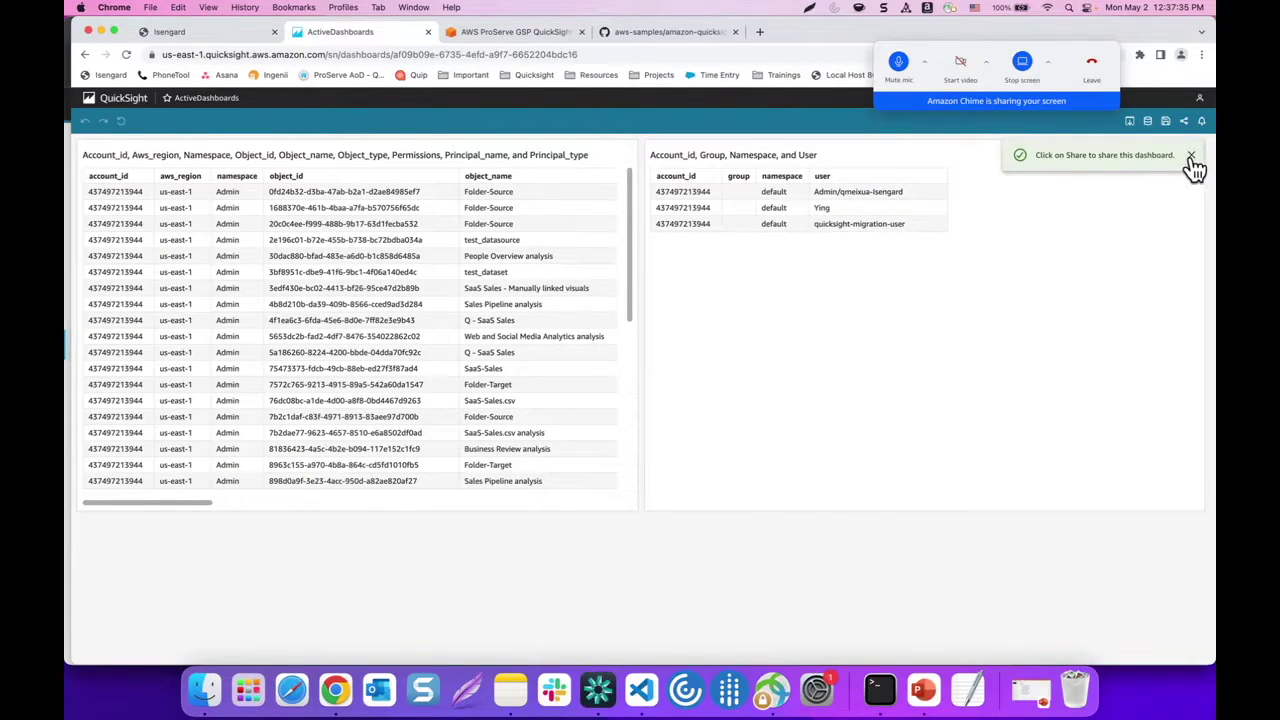
Share ActiveDashboards with everyone in this account, then go back to the dashboard
left_click(1191, 156)
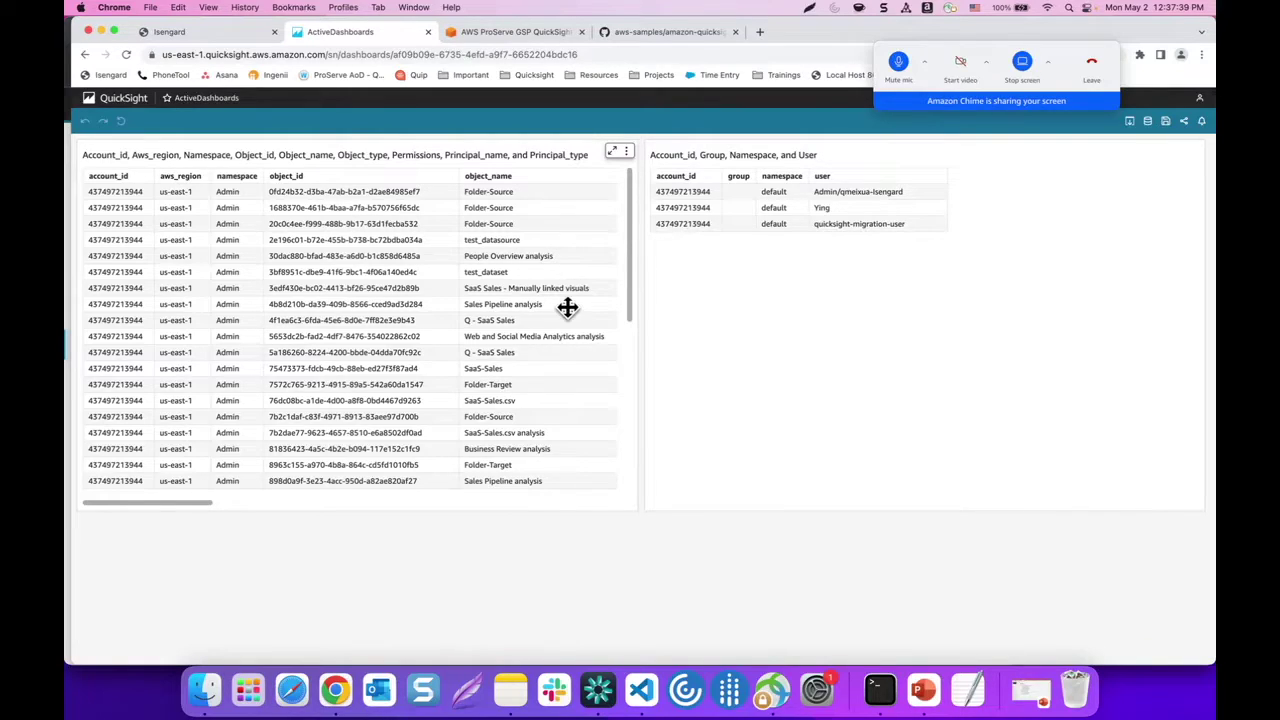
left_click(1184, 122)
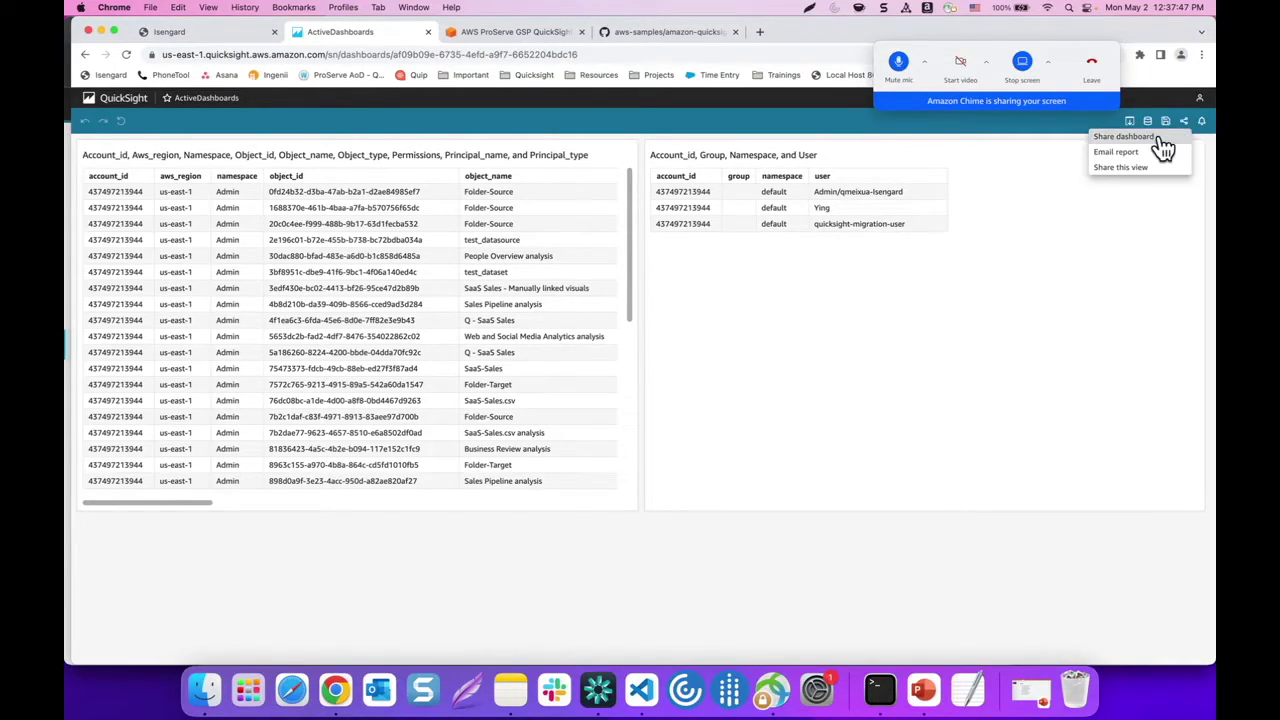
left_click(1158, 138)
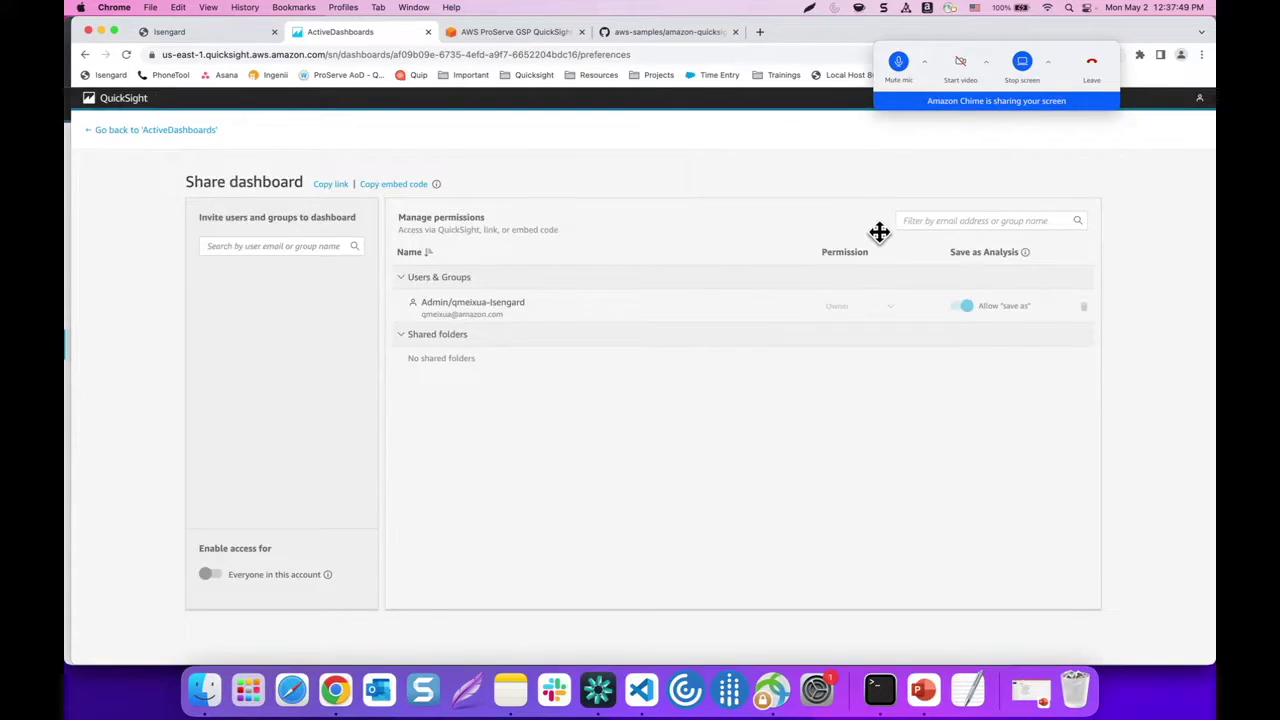
left_click(948, 220)
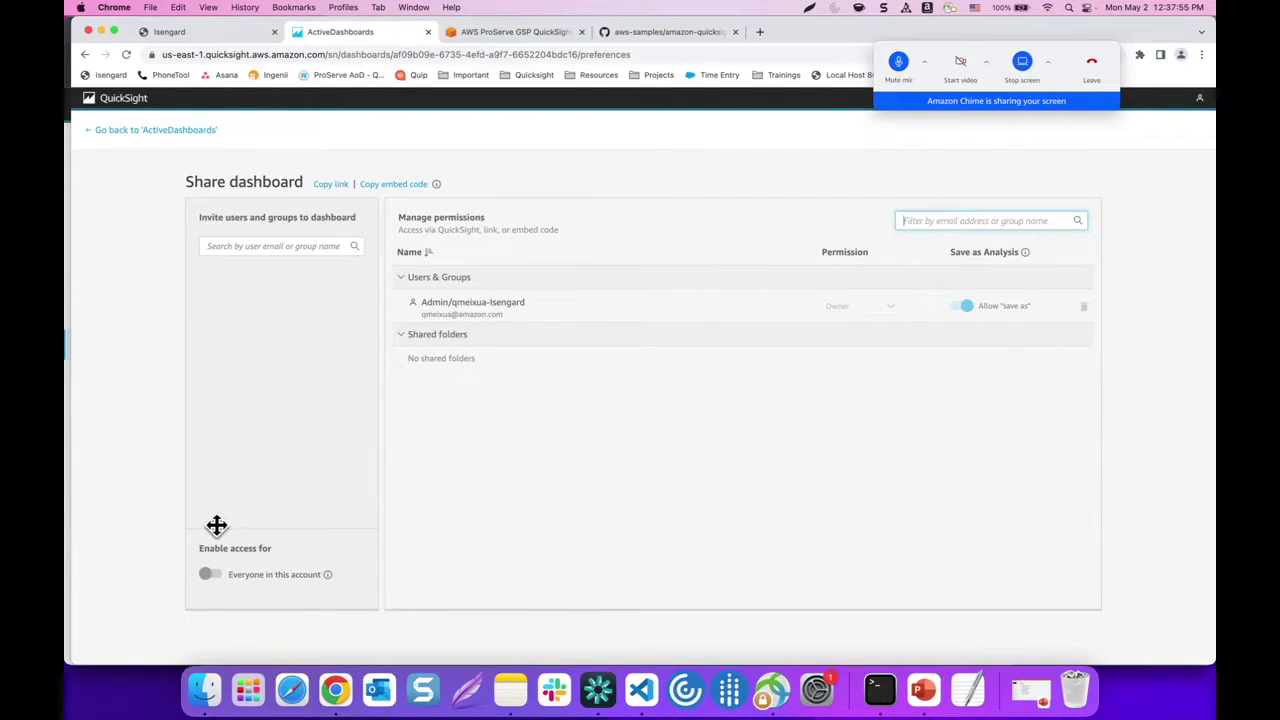
left_click(206, 576)
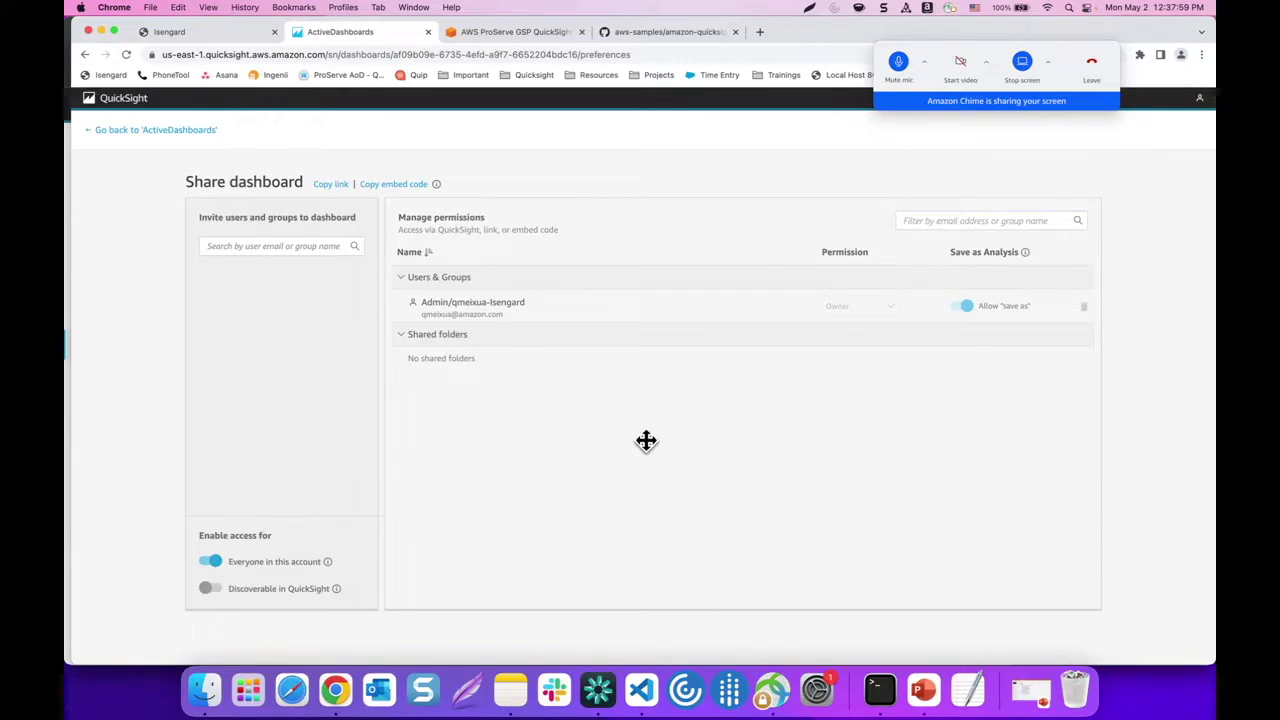
left_click(113, 137)
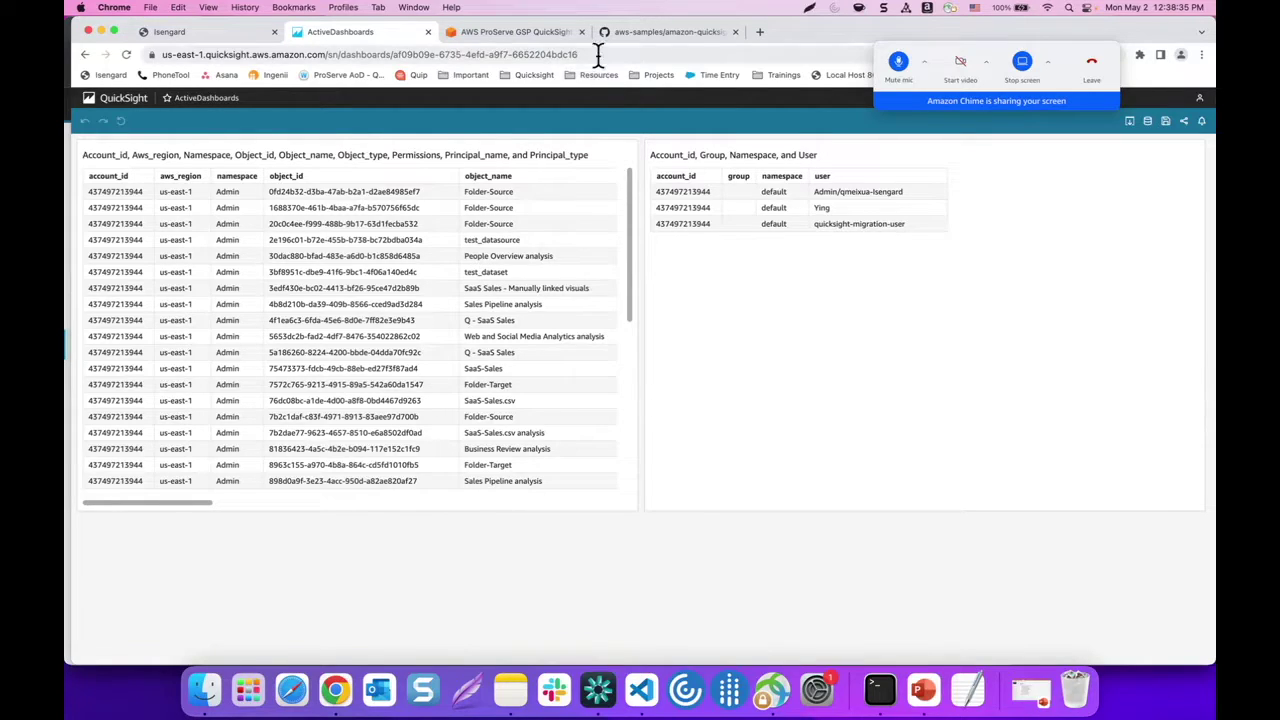
Copy the dashboard ID af09b09e-6735-4efd-a9f7-6652204bdc16 from the URL and launch Visual Studio Code
left_click_drag(598, 57, 395, 53)
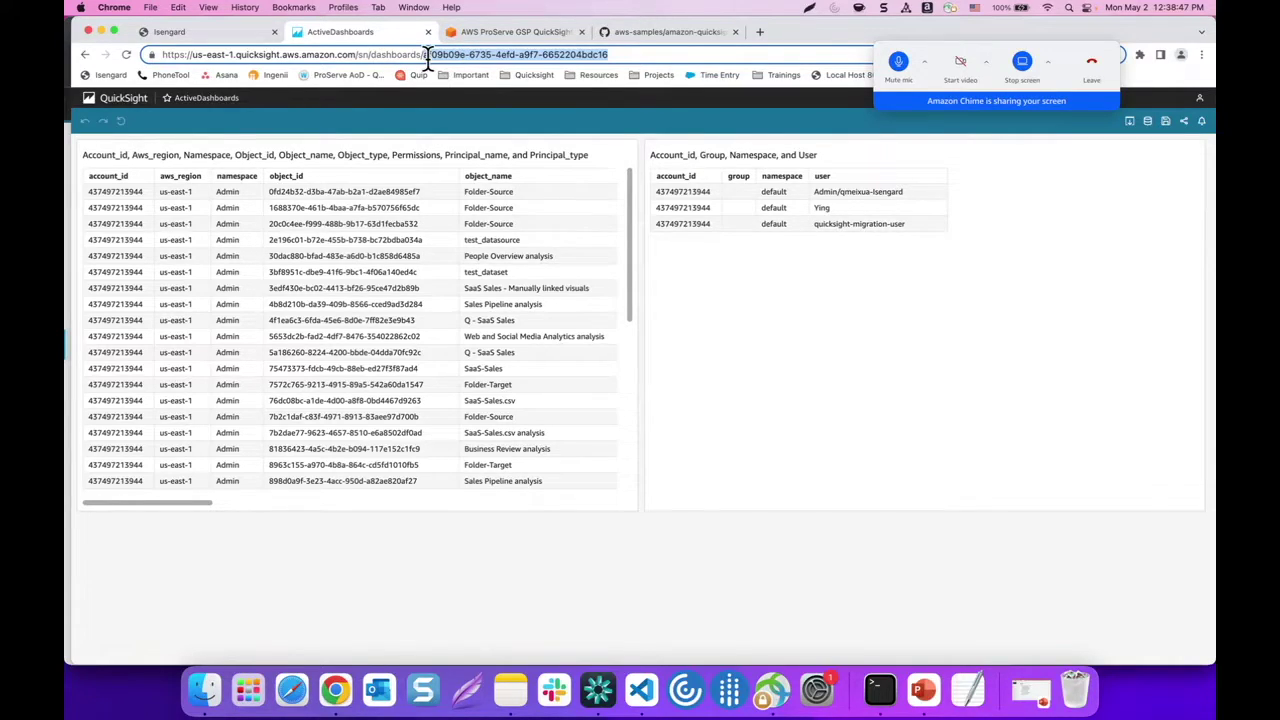
left_click_drag(622, 54, 422, 54)
left_click(641, 690)
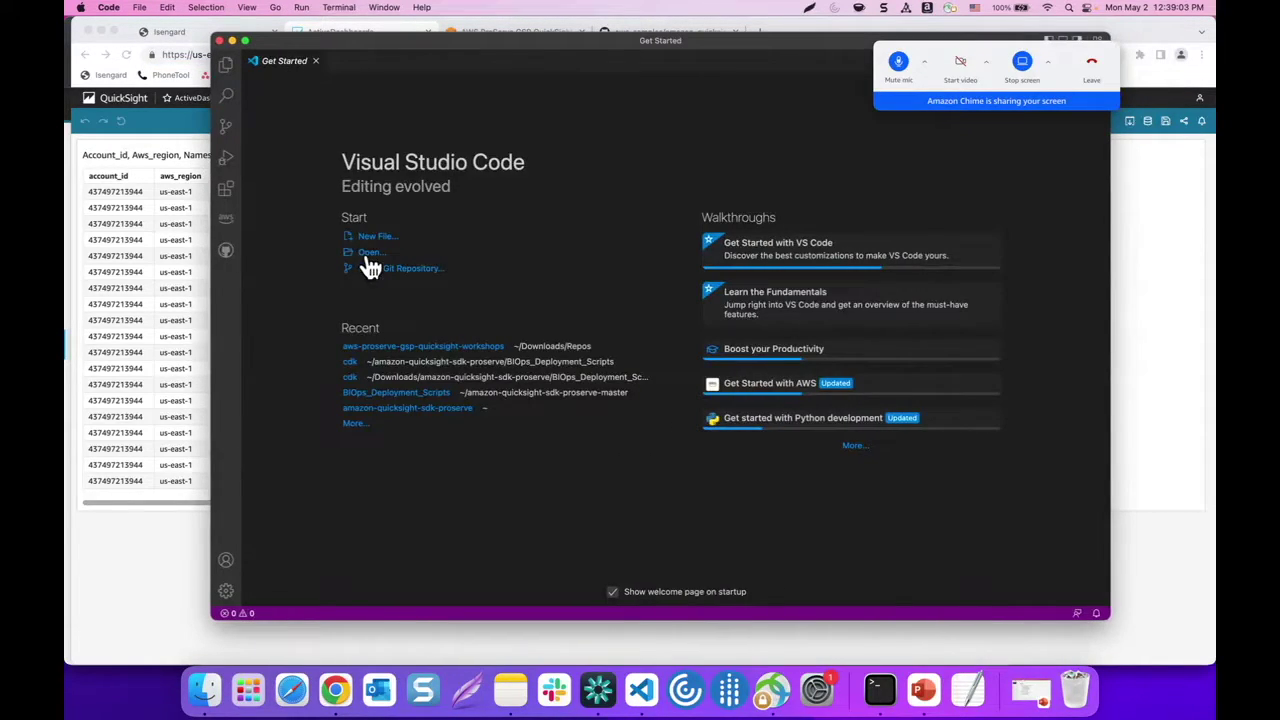
Open amazon-quicksight-sdk-proserve/BIOps_Deployment_Scripts/cdk as the Visual Studio Code workspace
left_click(368, 256)
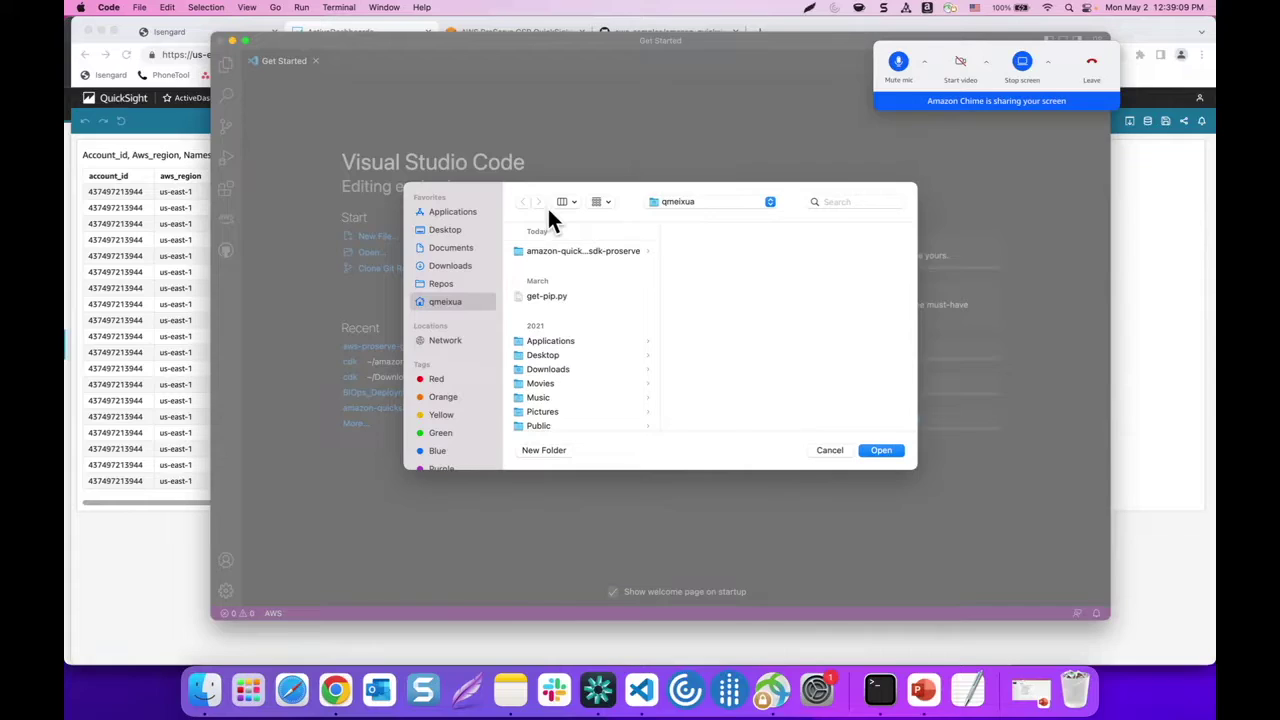
left_click(557, 250)
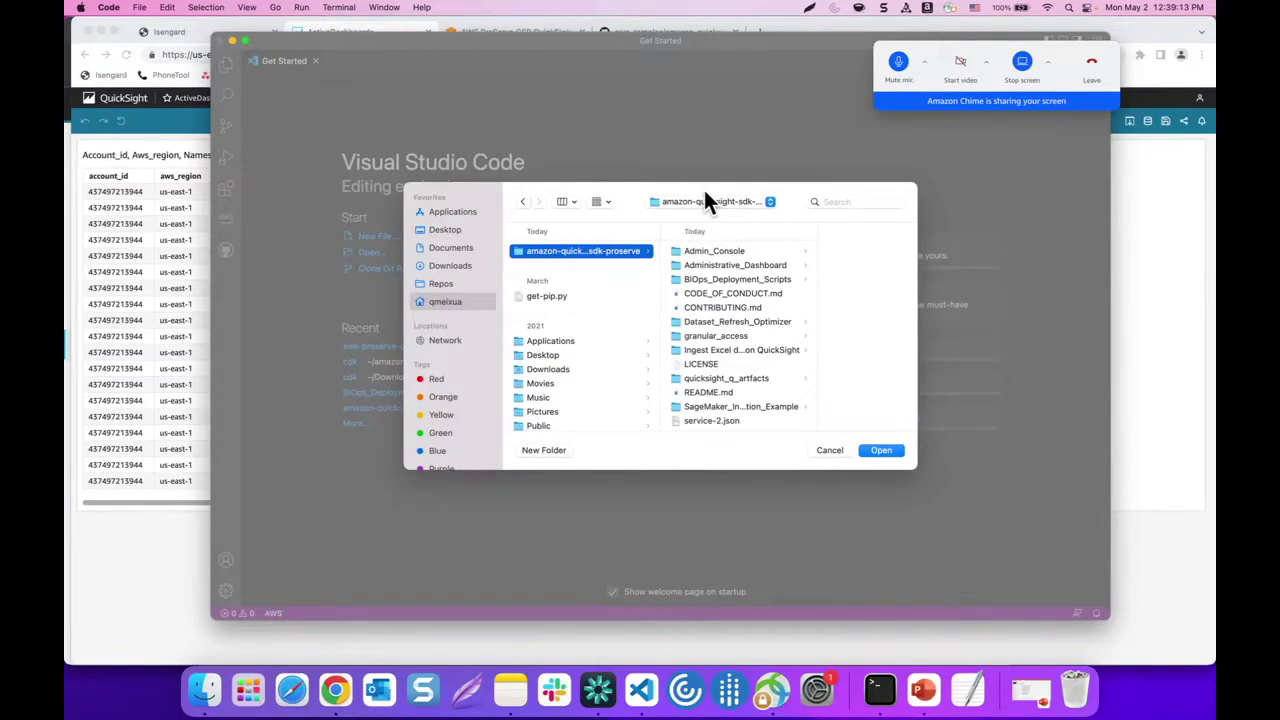
left_click(741, 279)
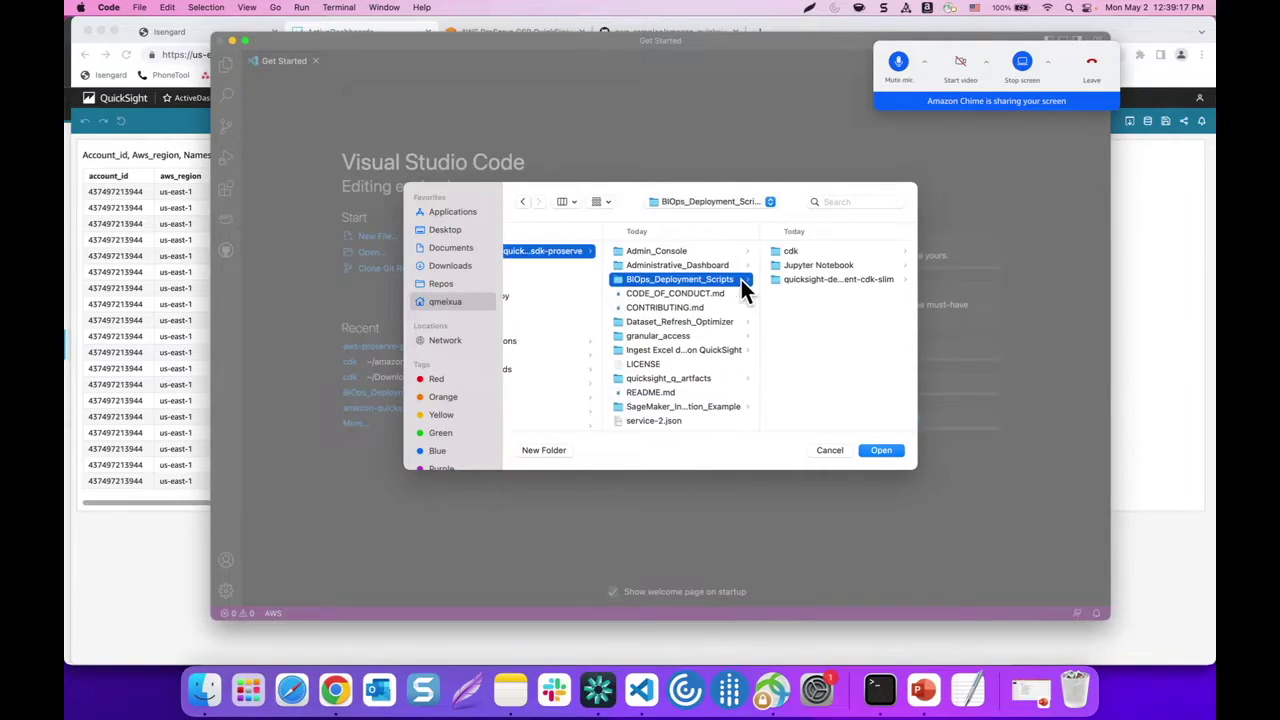
left_click(790, 251)
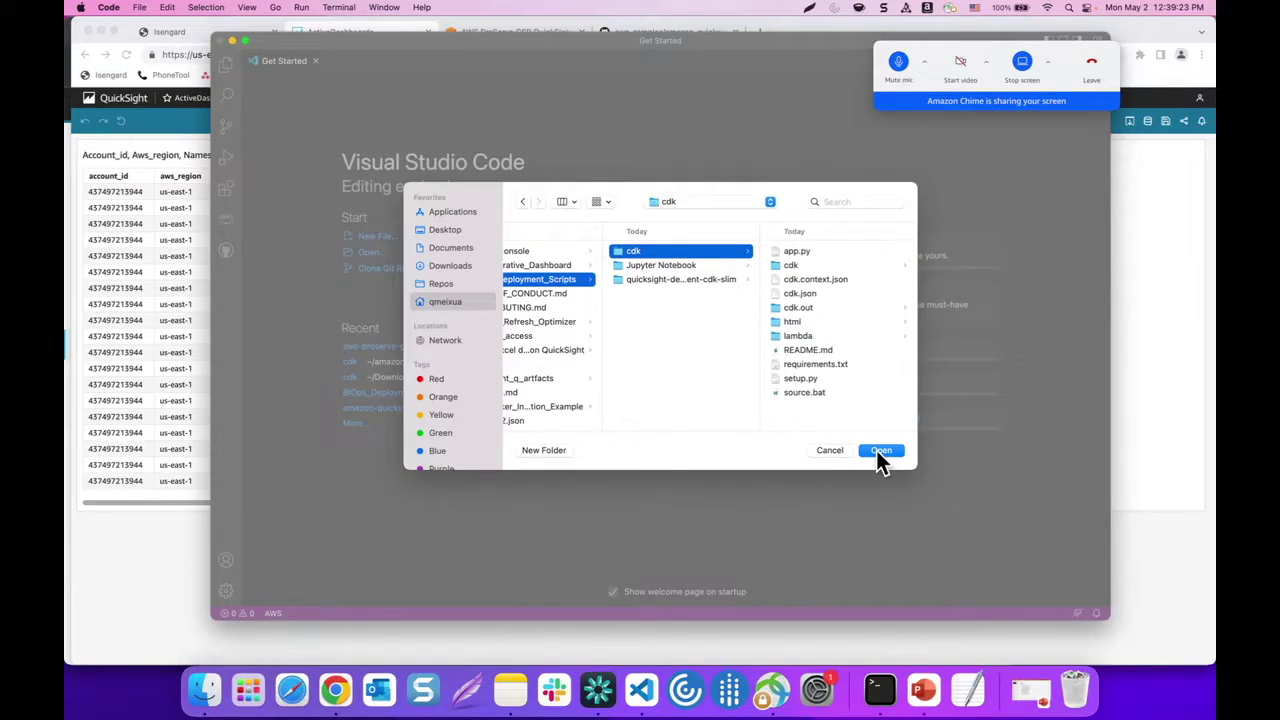
left_click(878, 451)
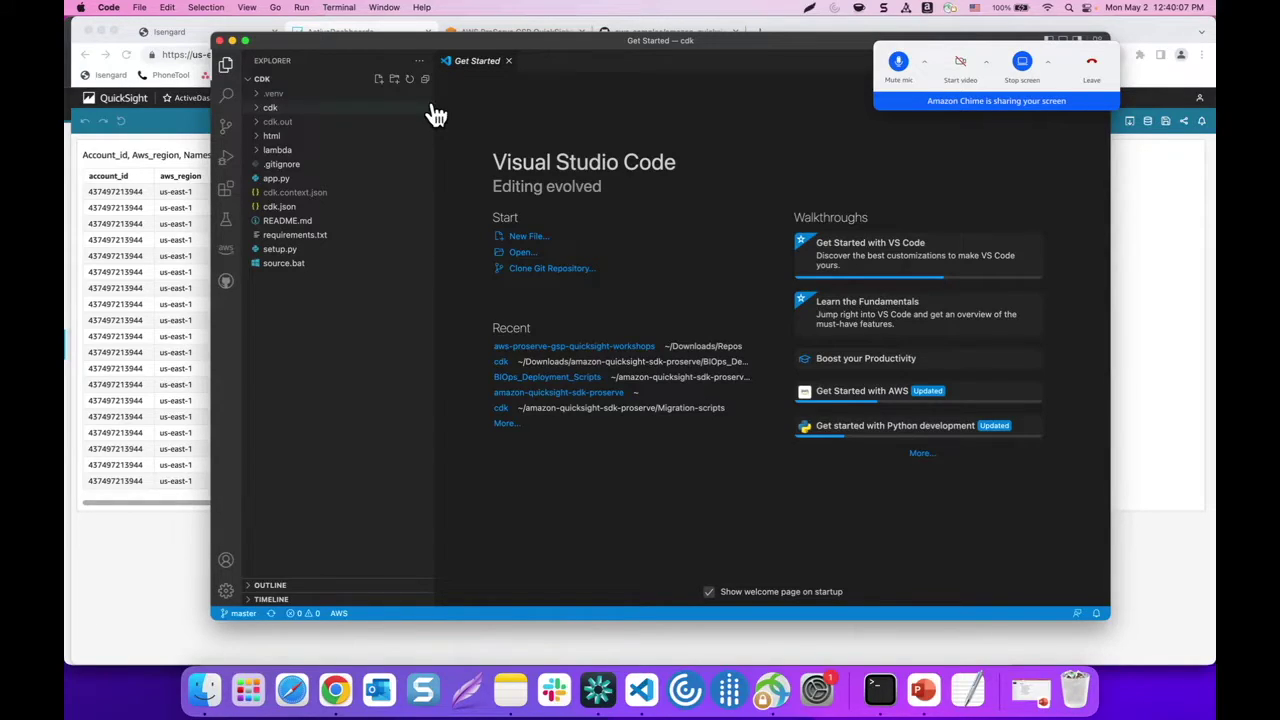
Open cdk/quicksight_embed_stack.py and scroll down to the Lambda's CHANGEME_DASHBOARD_ID placeholder
left_click(278, 108)
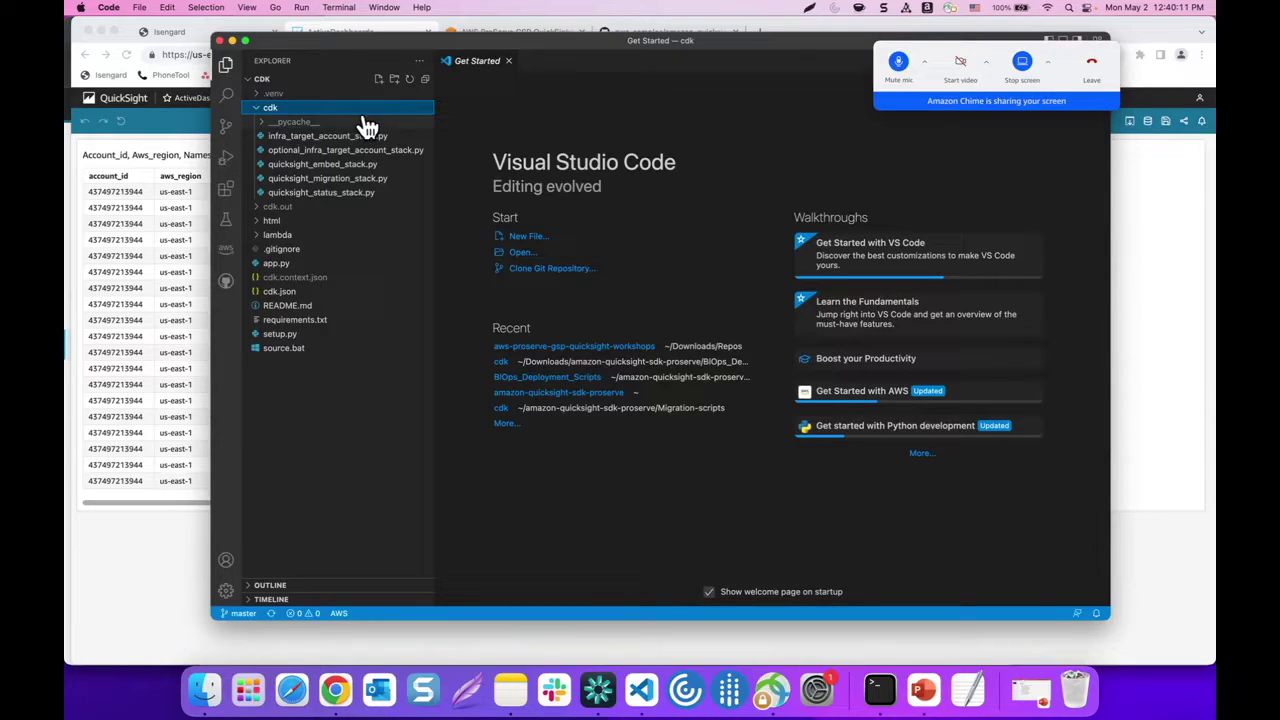
left_click(340, 166)
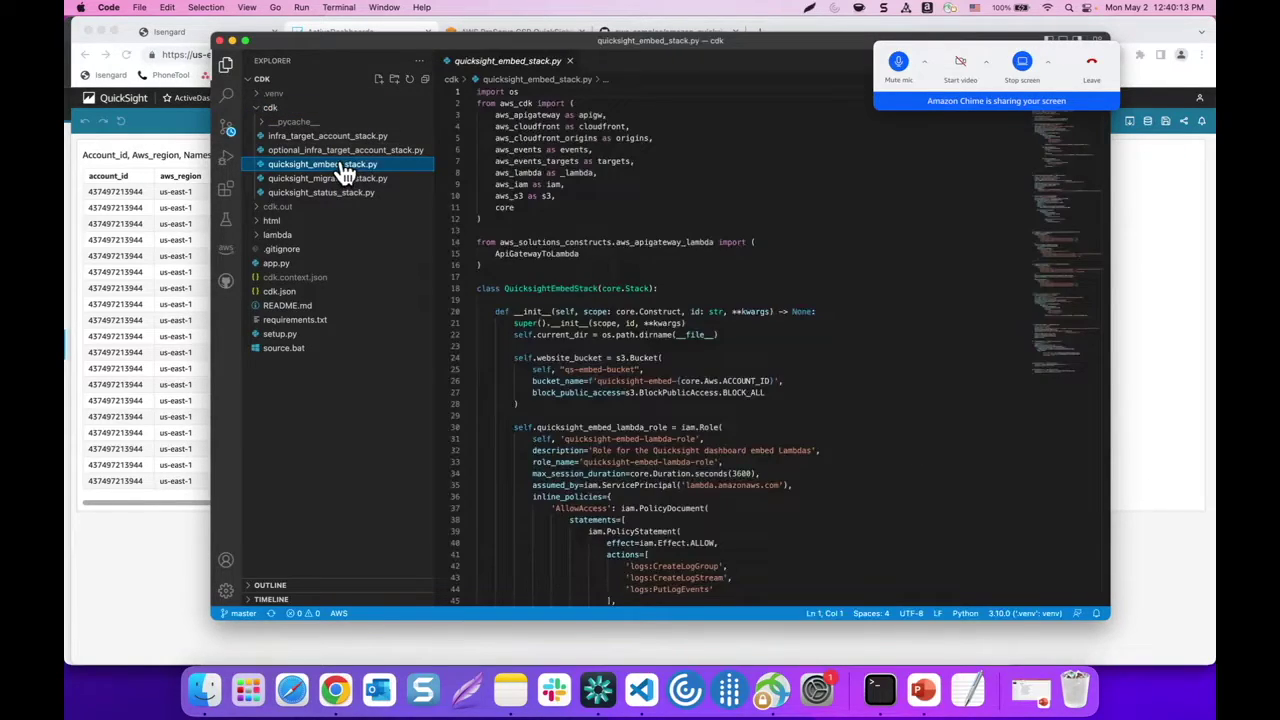
scroll(541, 210, "down", 6)
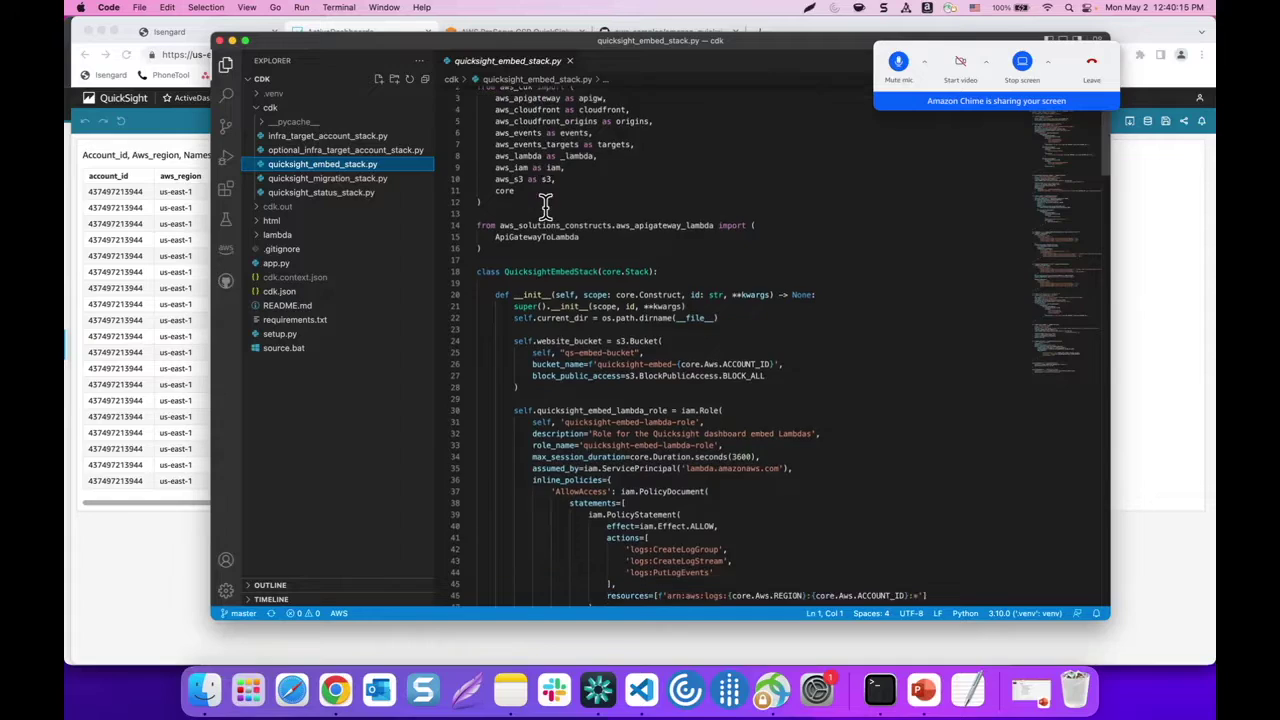
scroll(545, 207, "down", 5)
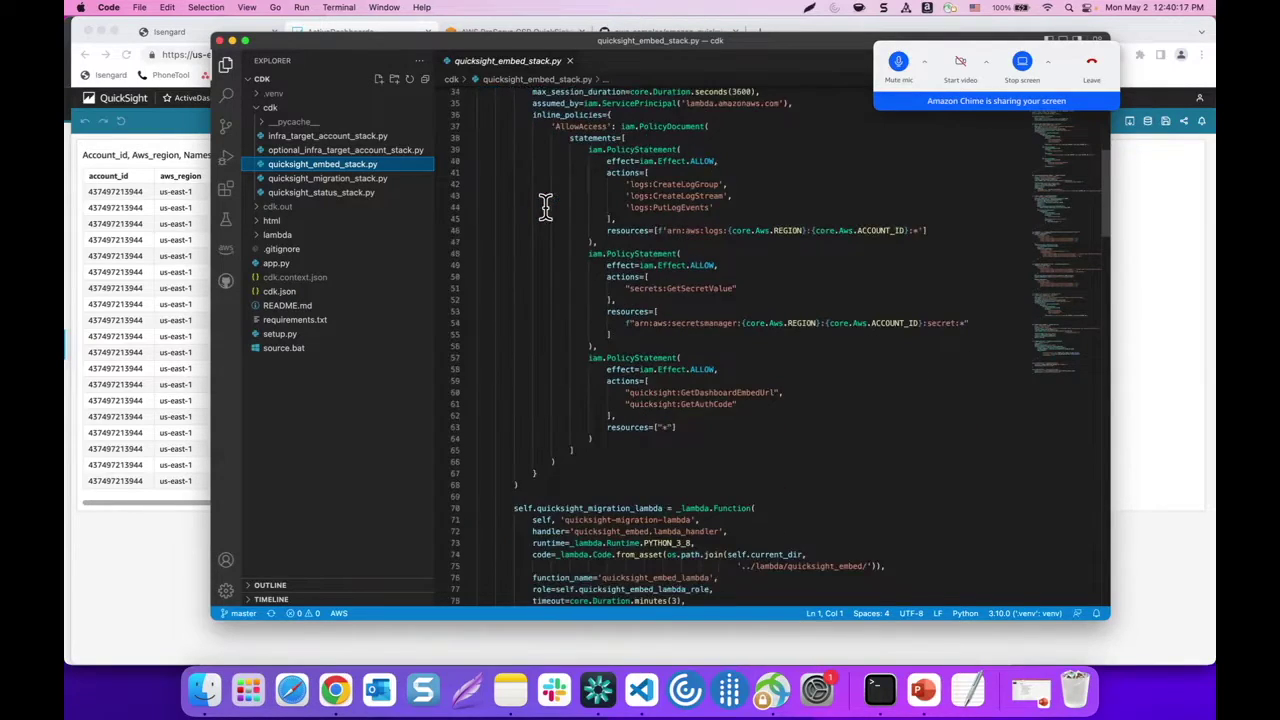
scroll(545, 207, "down", 5)
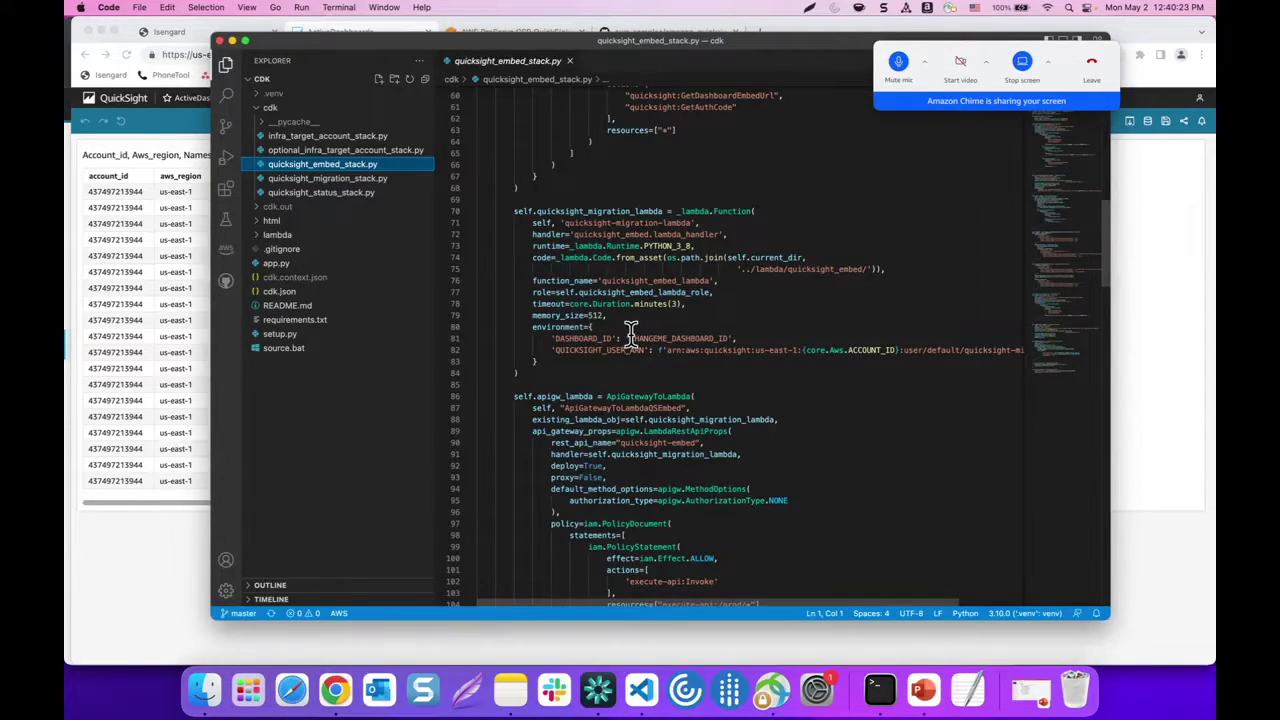
Replace line 81's CHANGEME_DASHBOARD_ID with af09b09e-6735-4efd-a9f7-6652204bdc16, verify it against the URL, and save
left_click_drag(630, 336, 725, 336)
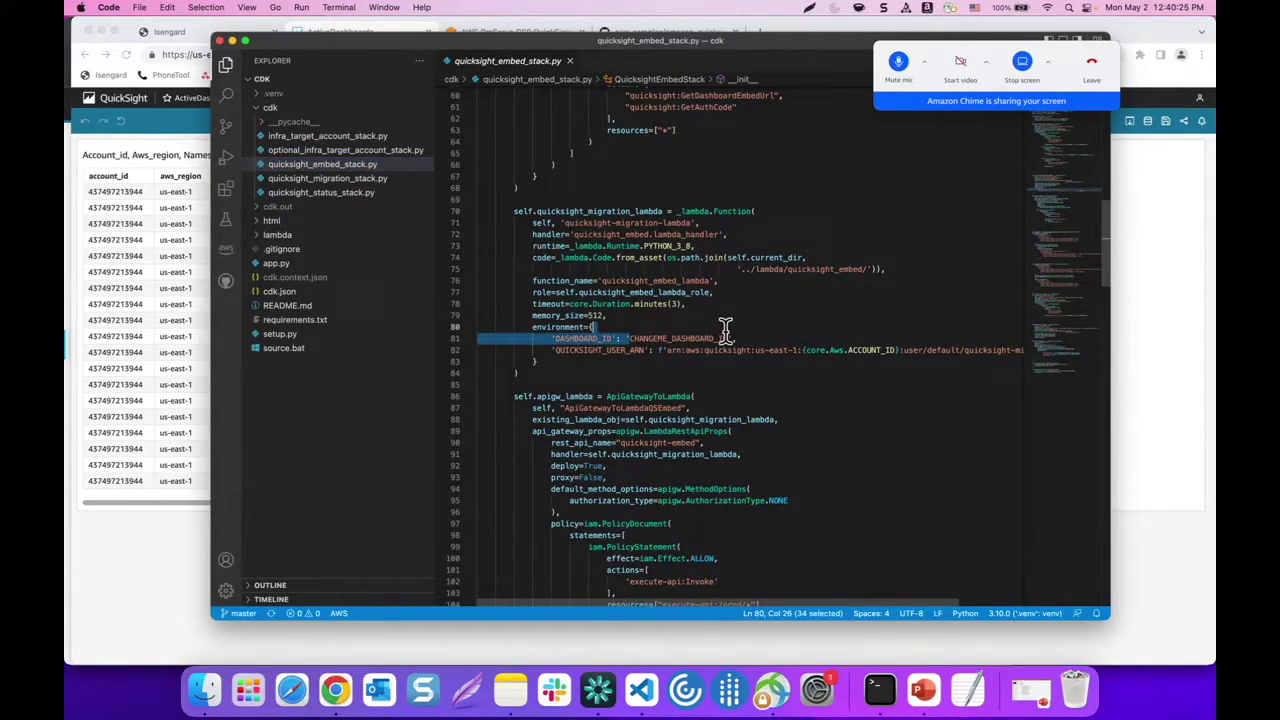
type("af09b09e-6735-4efd-a9f7-6652204bdc16")
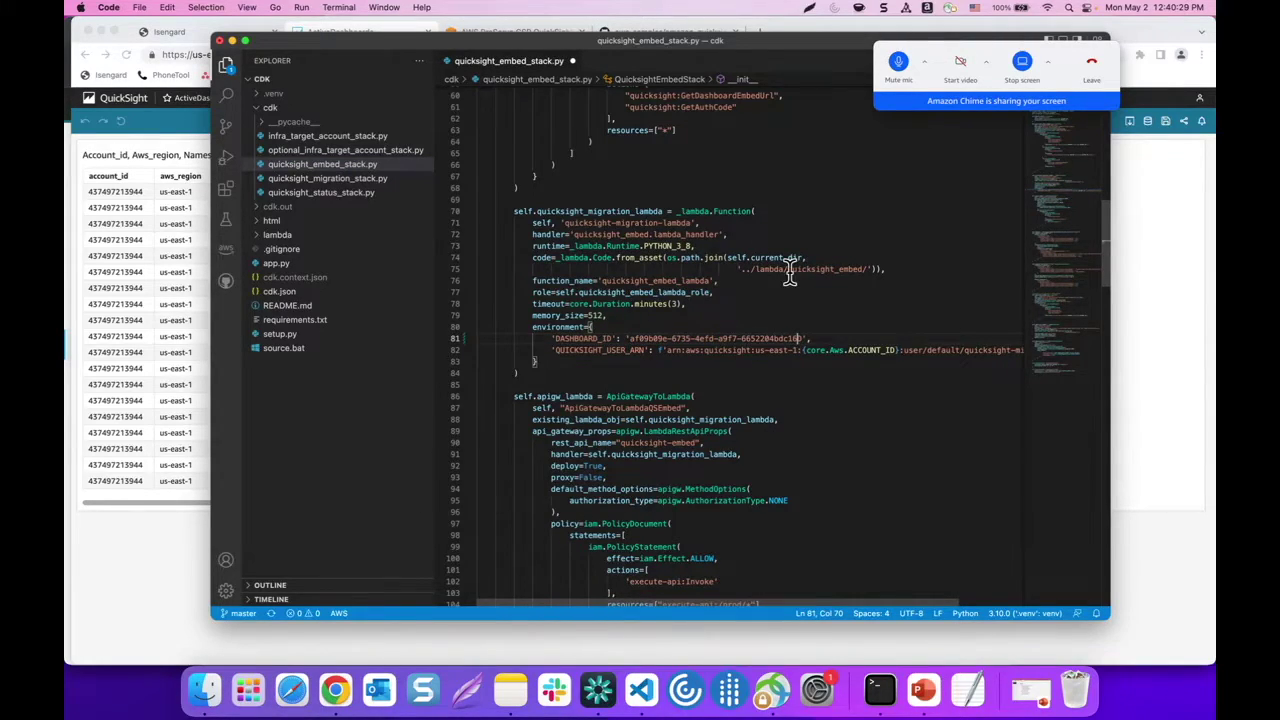
left_click(182, 338)
left_click_drag(608, 54, 424, 54)
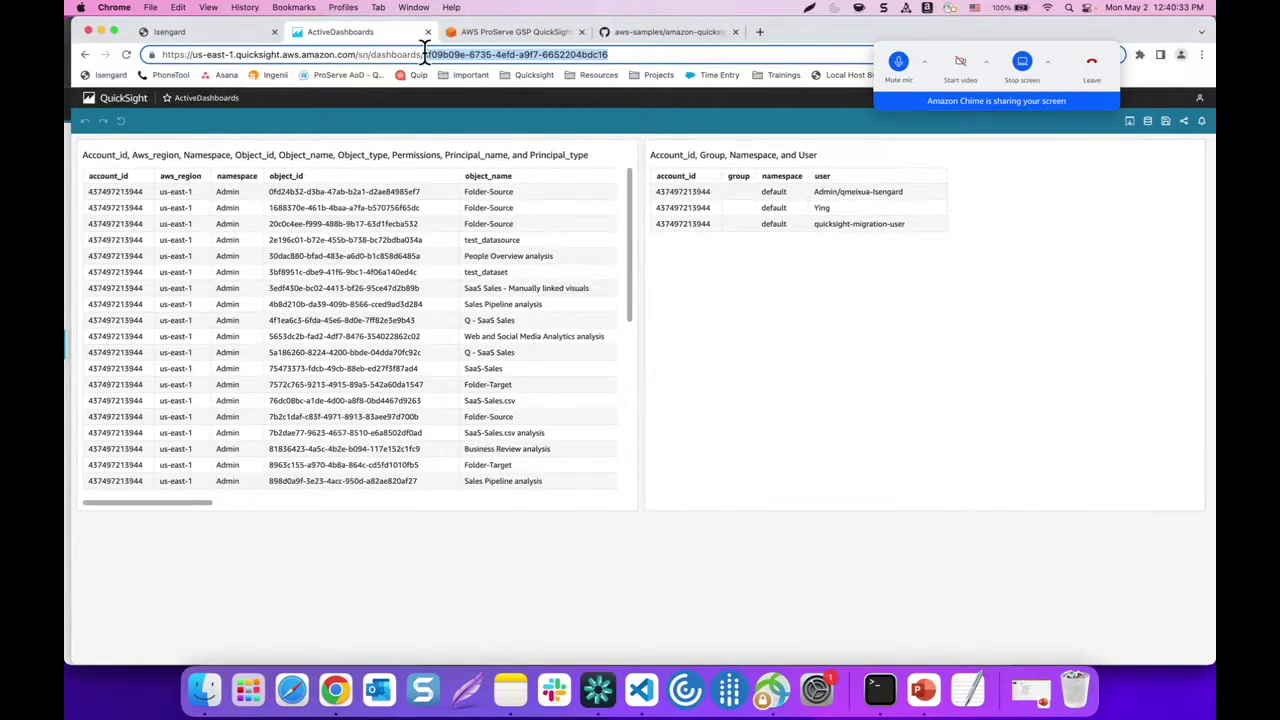
left_click(641, 690)
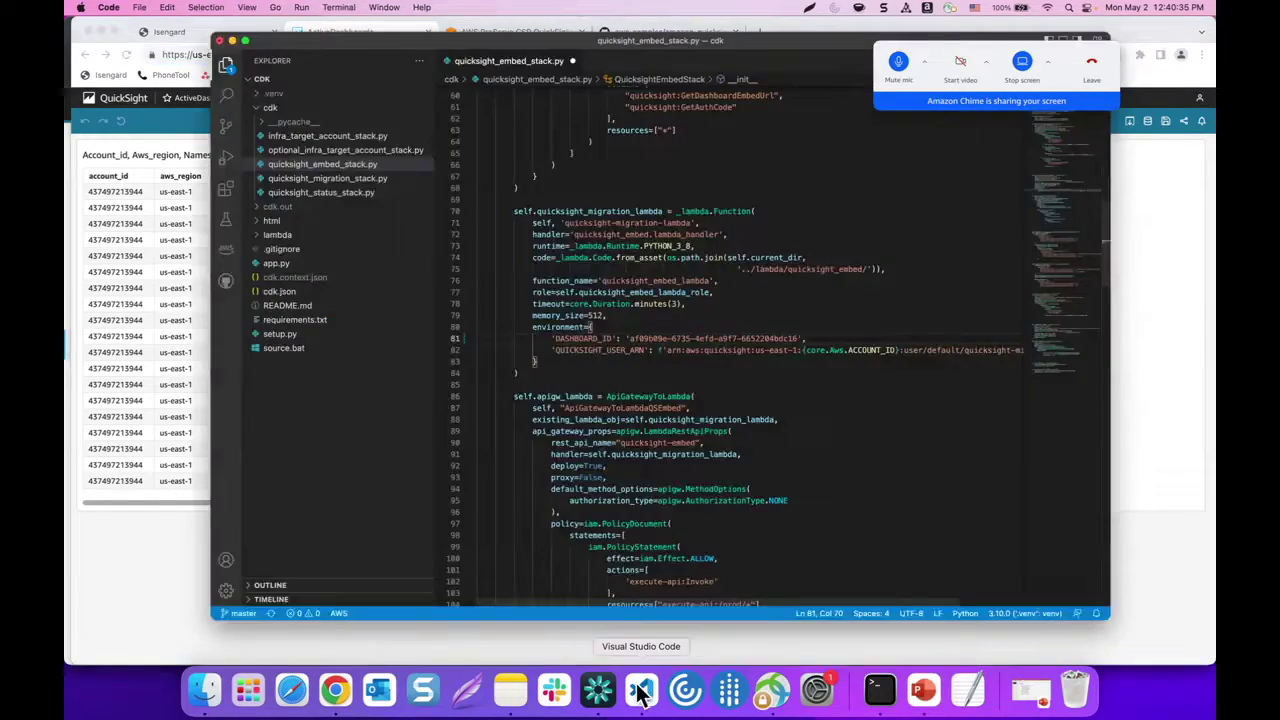
left_click_drag(630, 338, 796, 338)
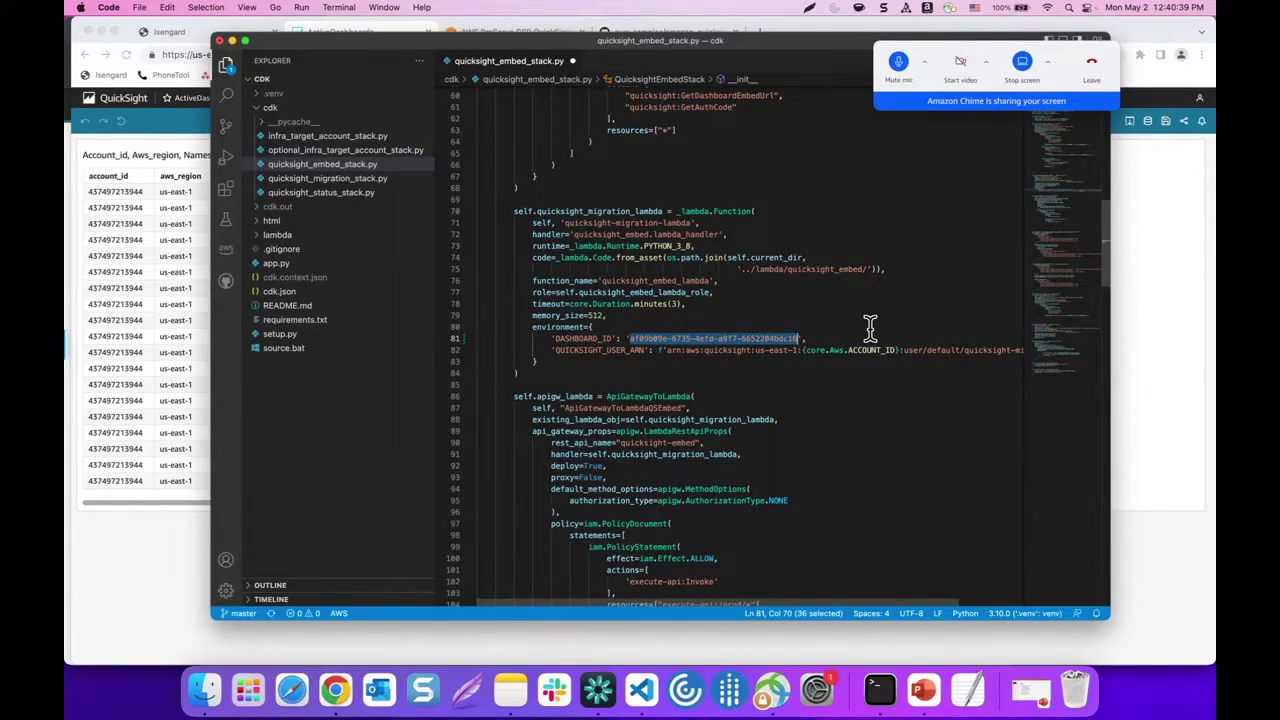
key("Escape")
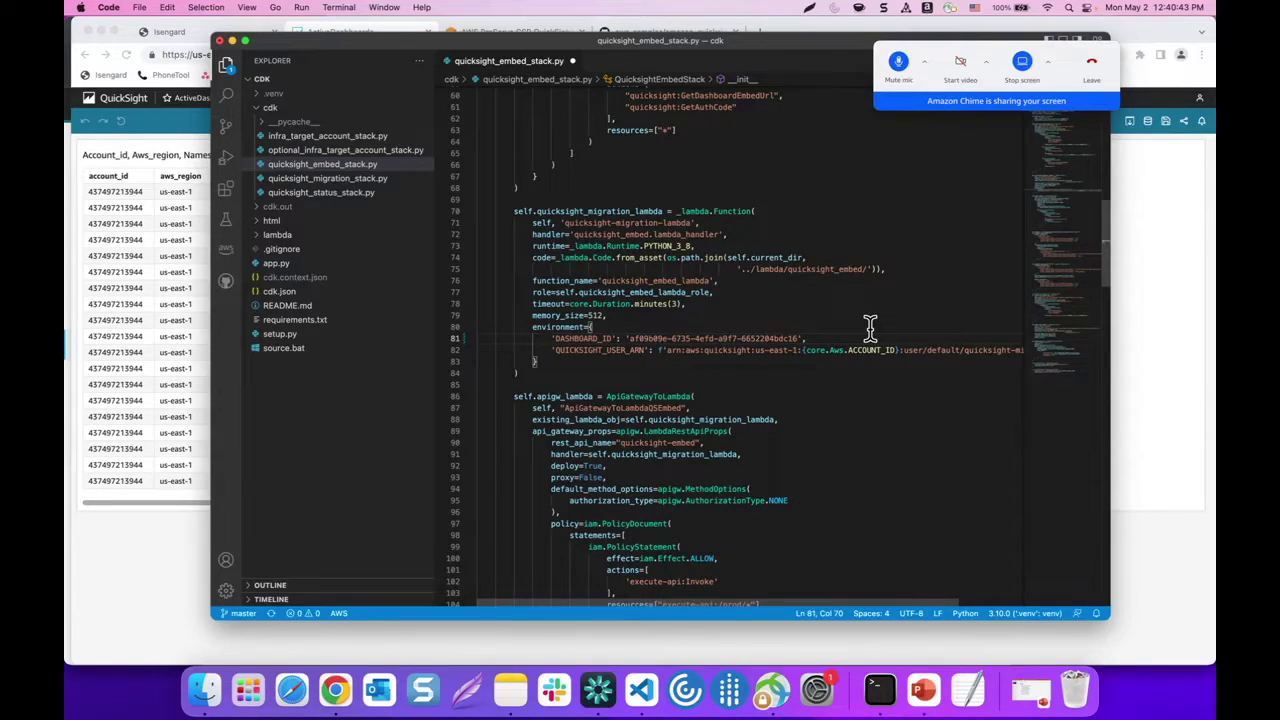
key("super+s")
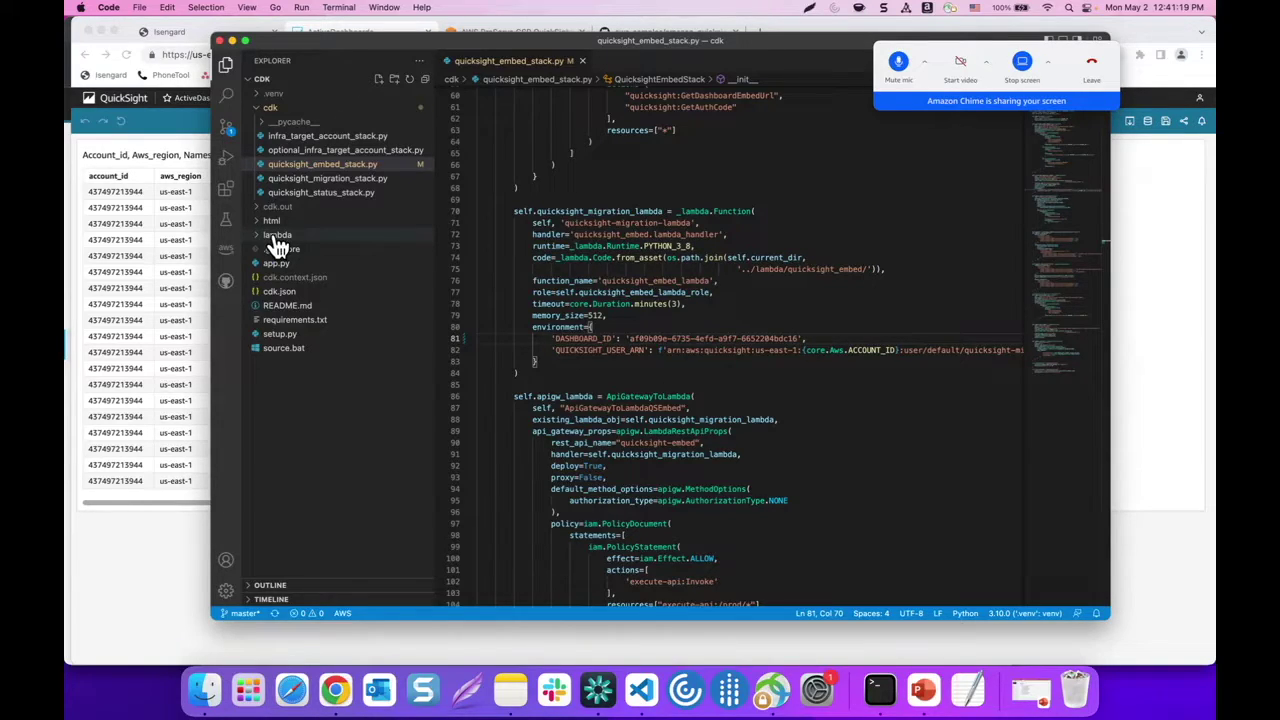
Replace CHANGEME_USERNAME and CHANGEME_PASSWORD on lines 9–10 of lambda/embed_auth/index.js with new credentials and save
left_click(260, 238)
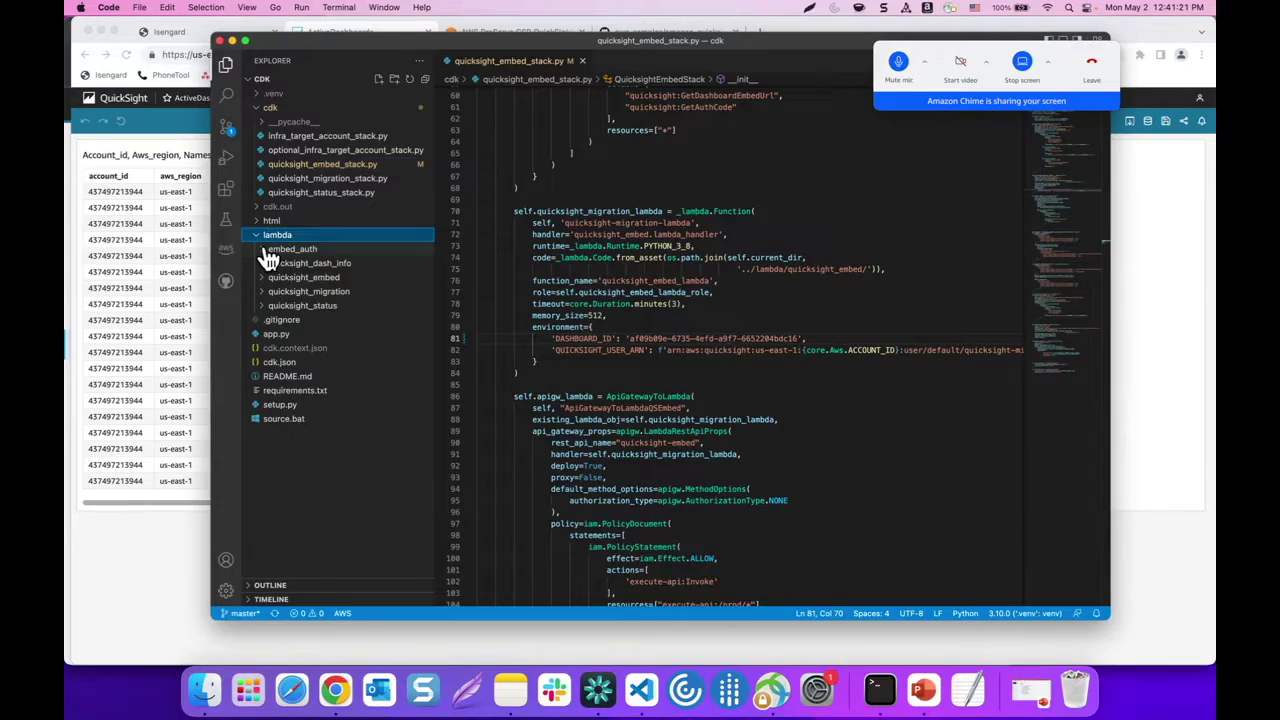
left_click(267, 250)
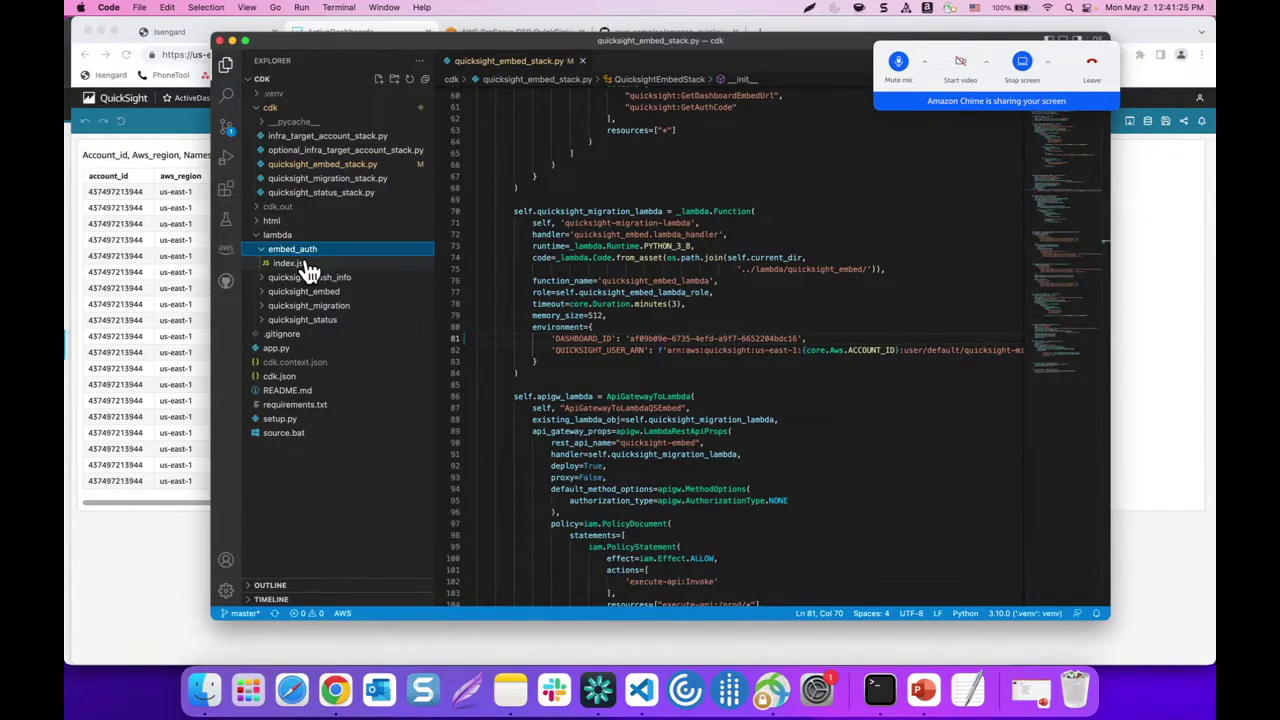
left_click(305, 268)
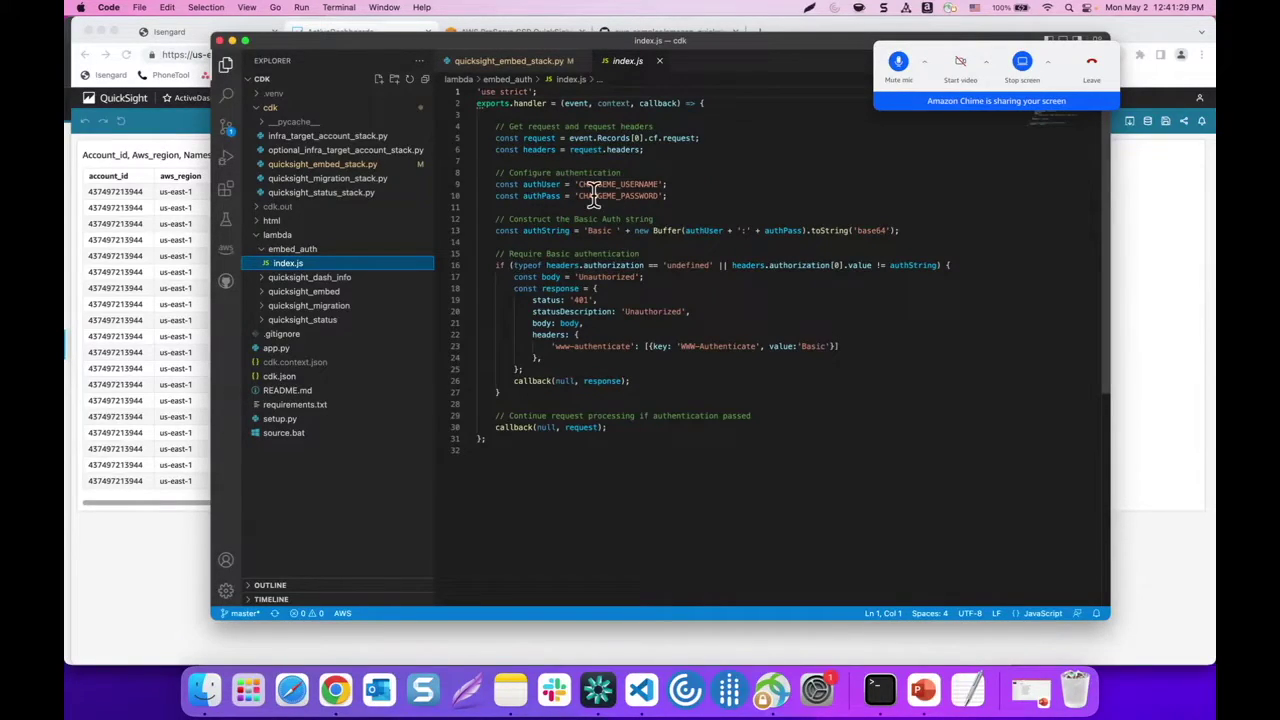
left_click_drag(578, 185, 660, 186)
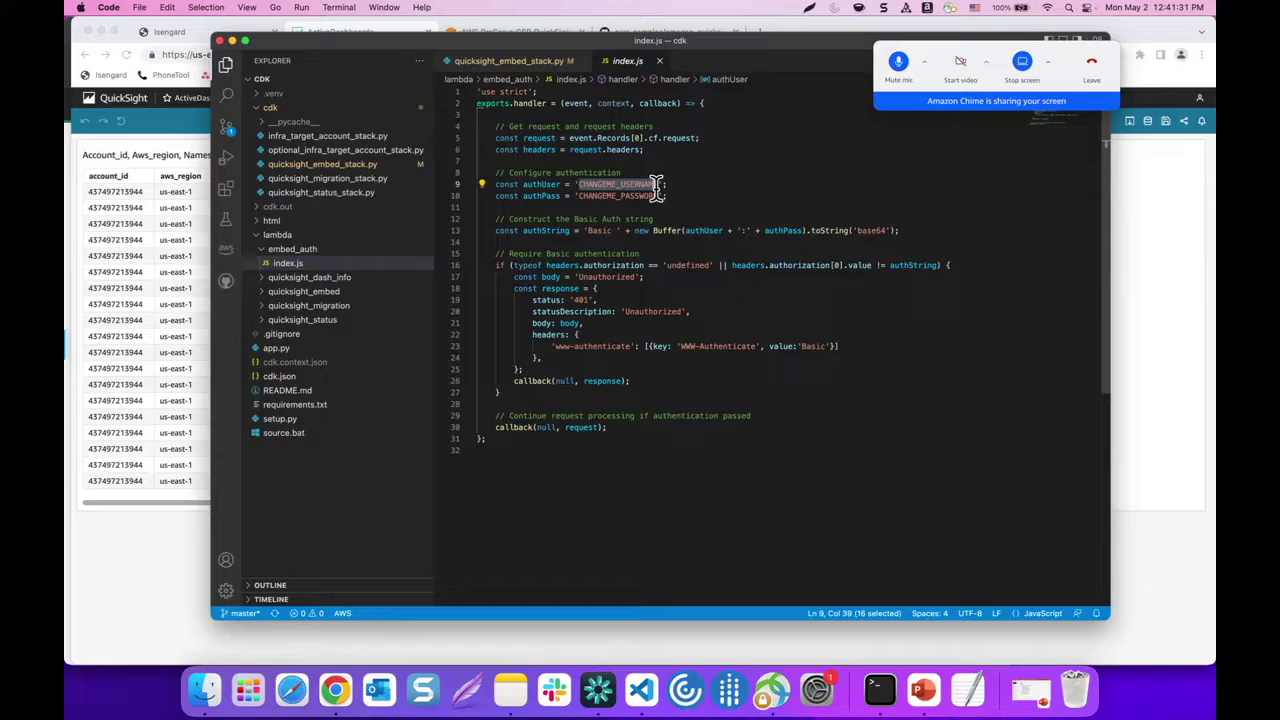
type("test")
left_click_drag(578, 195, 660, 195)
type("test")
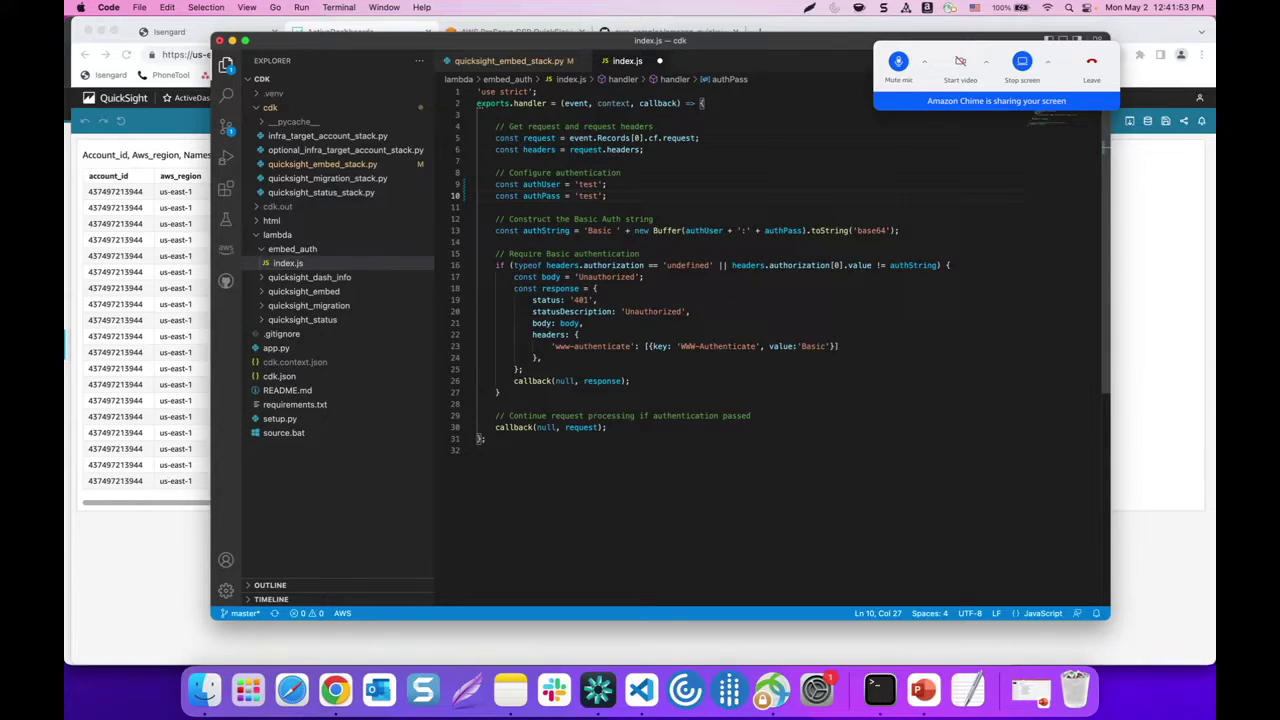
key("super+s")
Note the dashboard ID in QuickSight, then select the 'cdk deploy quicksight-embed-stack' command on the workshop page
left_click(148, 543)
left_click_drag(423, 54, 610, 54)
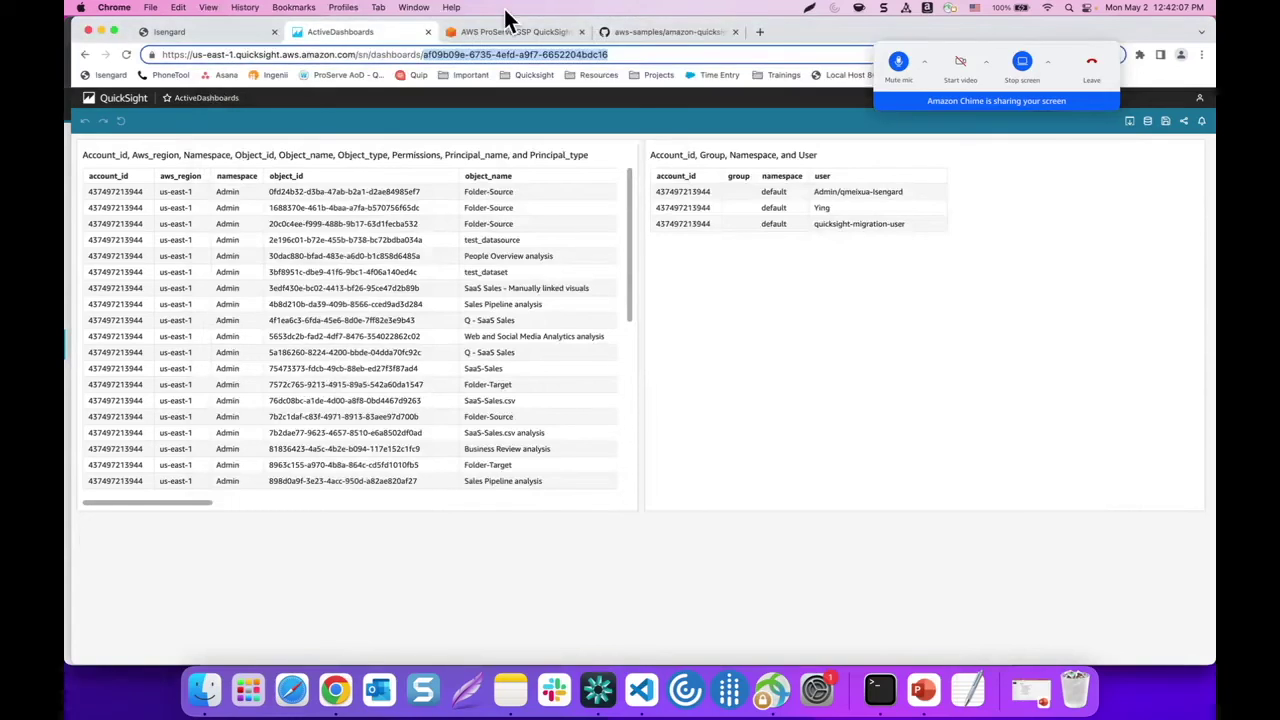
left_click(503, 30)
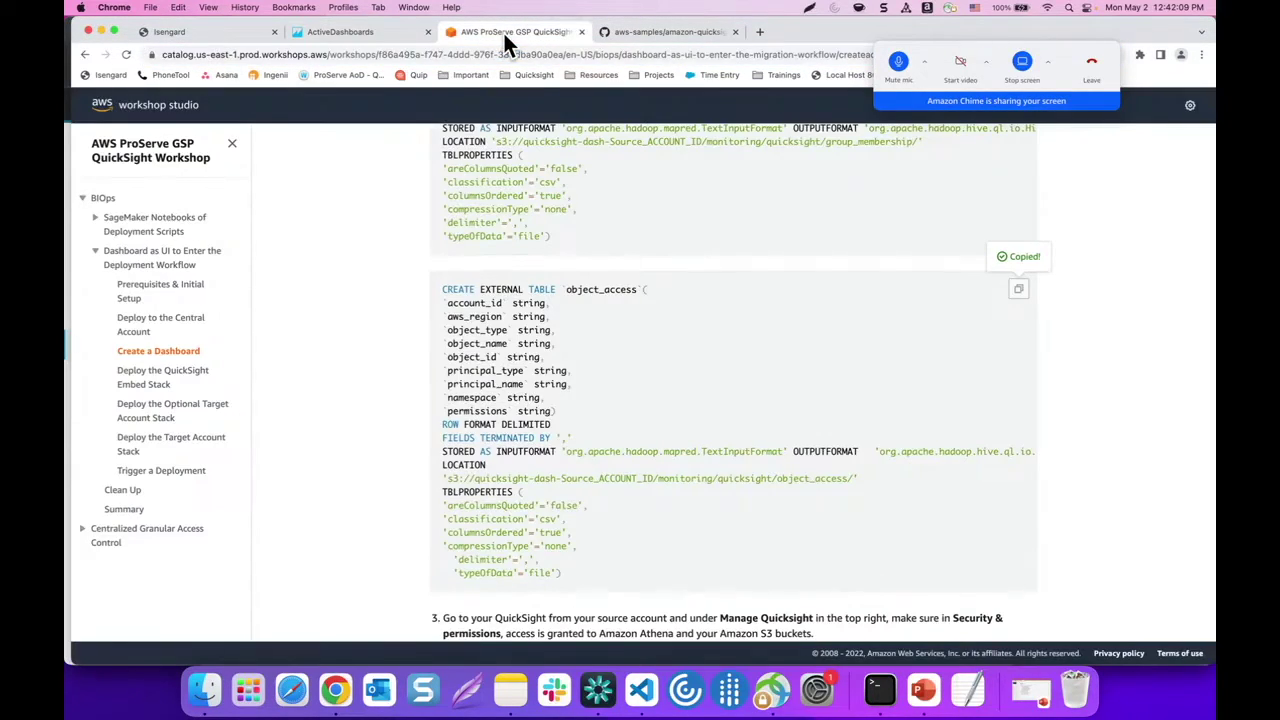
scroll(350, 289, "down", 2)
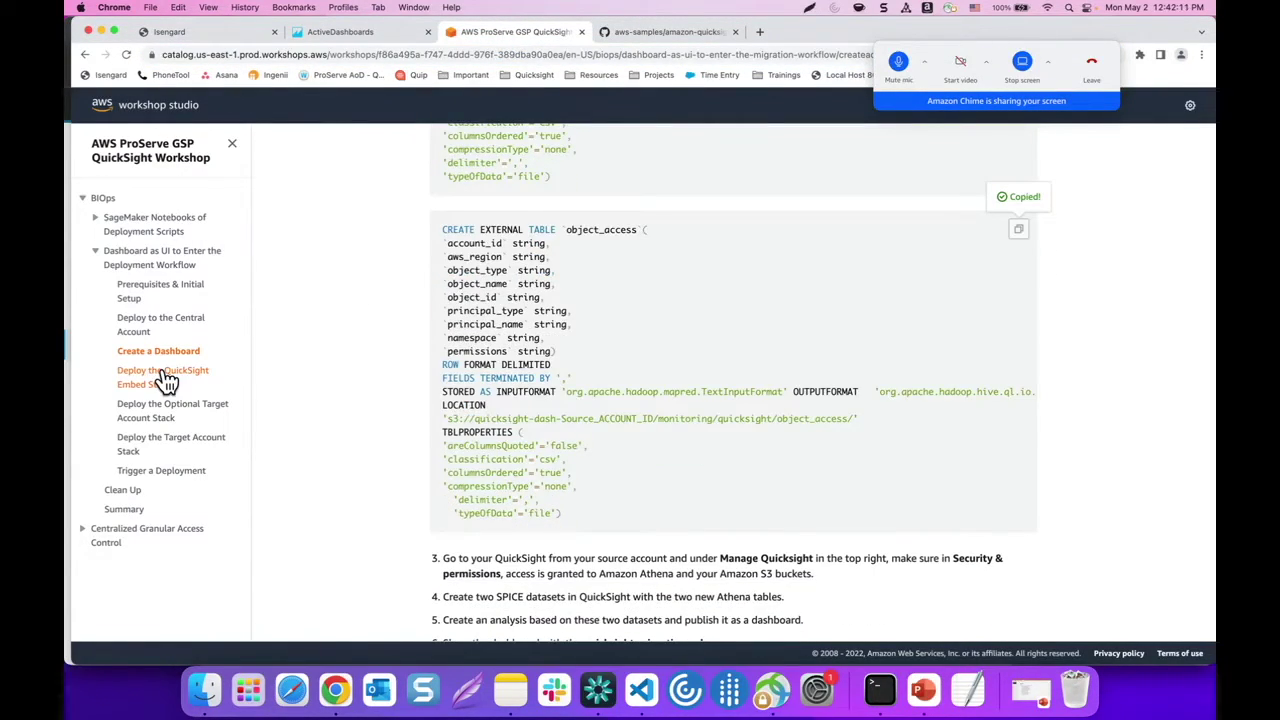
left_click(155, 378)
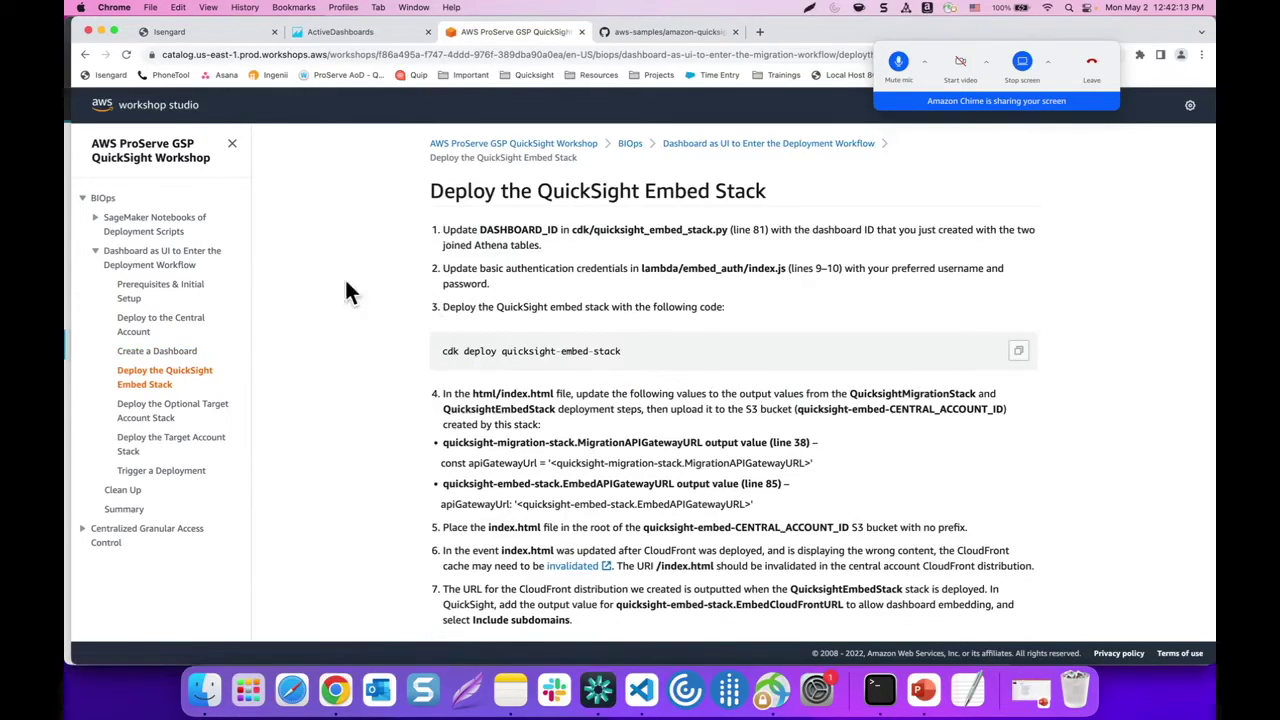
scroll(344, 277, "down", 1)
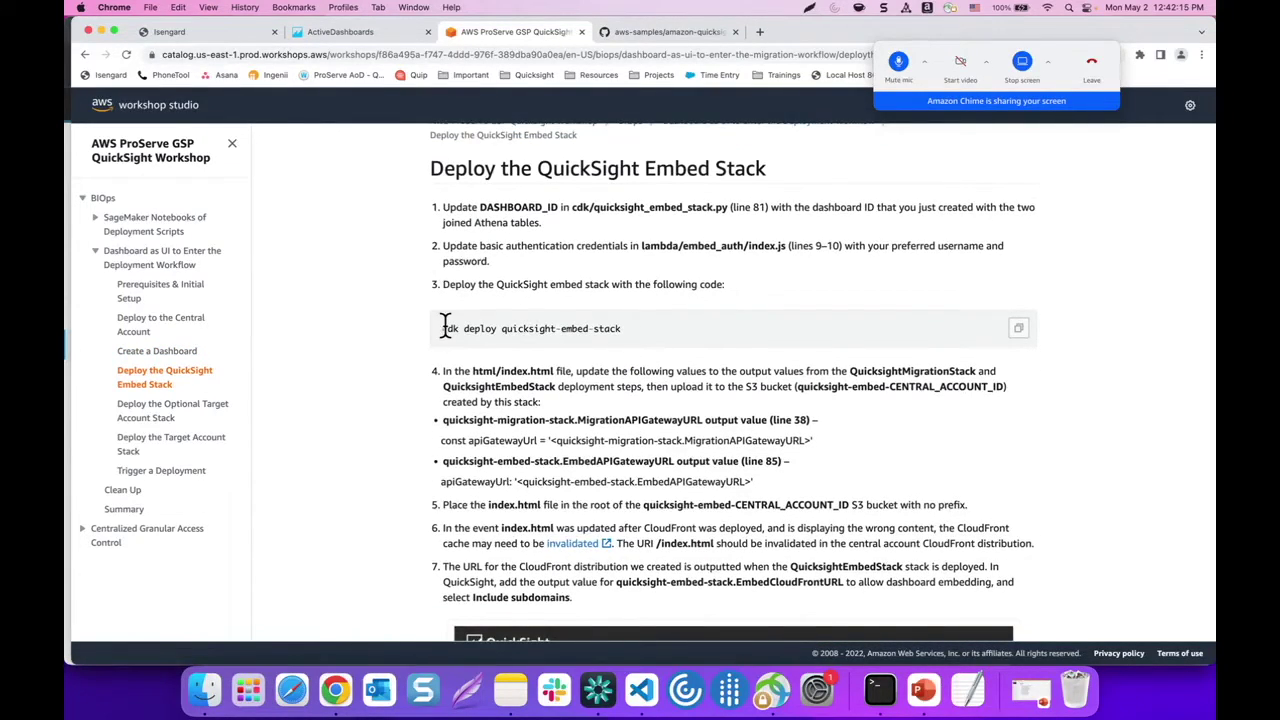
left_click_drag(443, 328, 619, 328)
key("super+c")
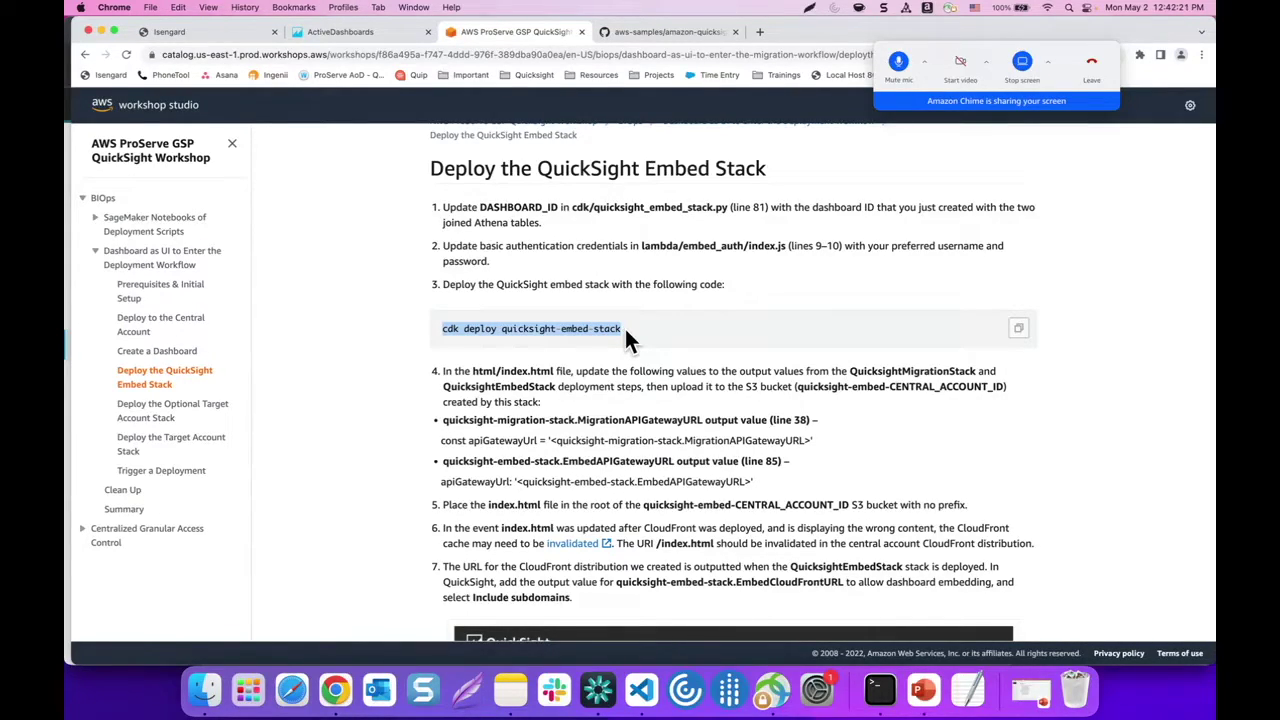
Run 'cdk deploy quicksight-embed-stack' in Terminal and approve the security changes with y
left_click(880, 690)
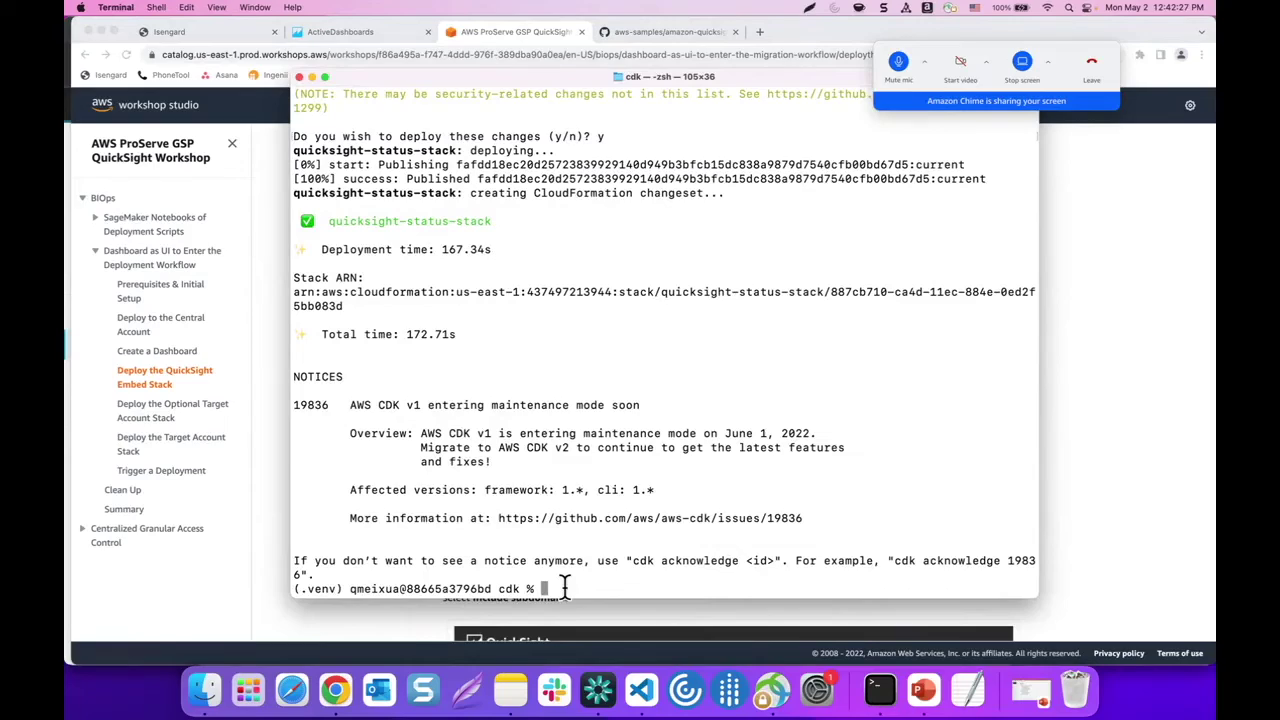
key("super+v")
key("Return")
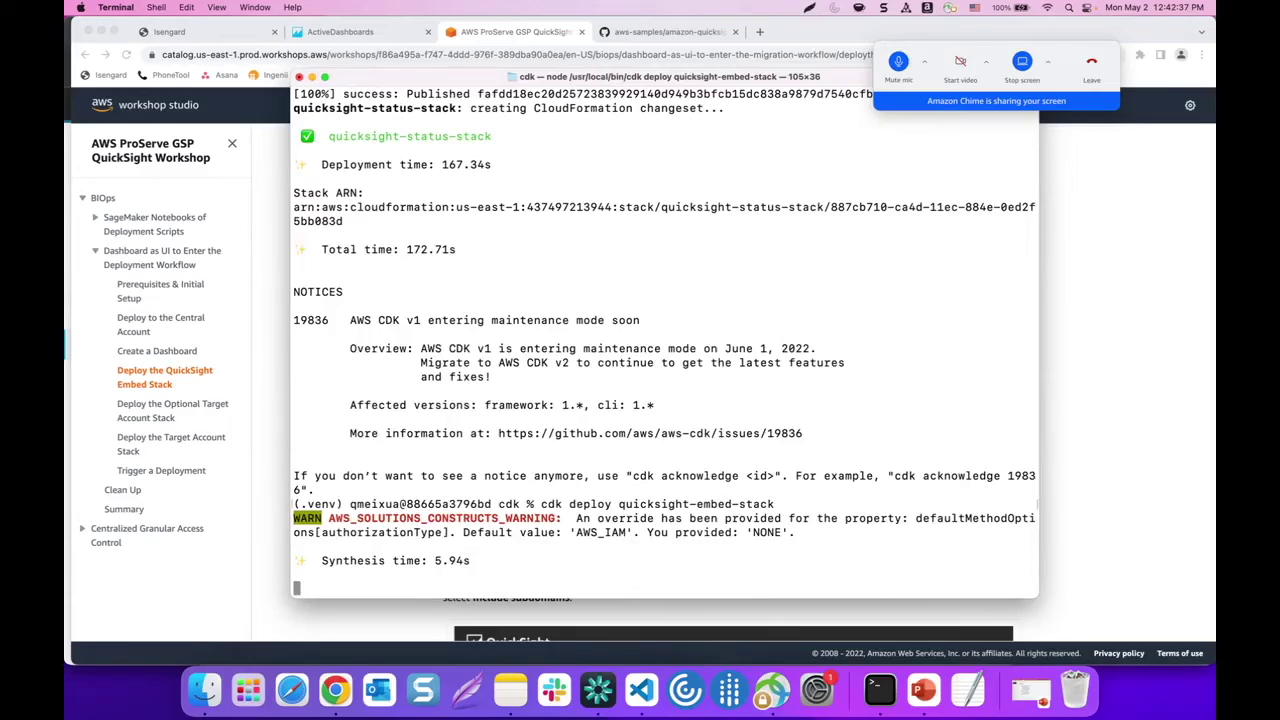
type("y")
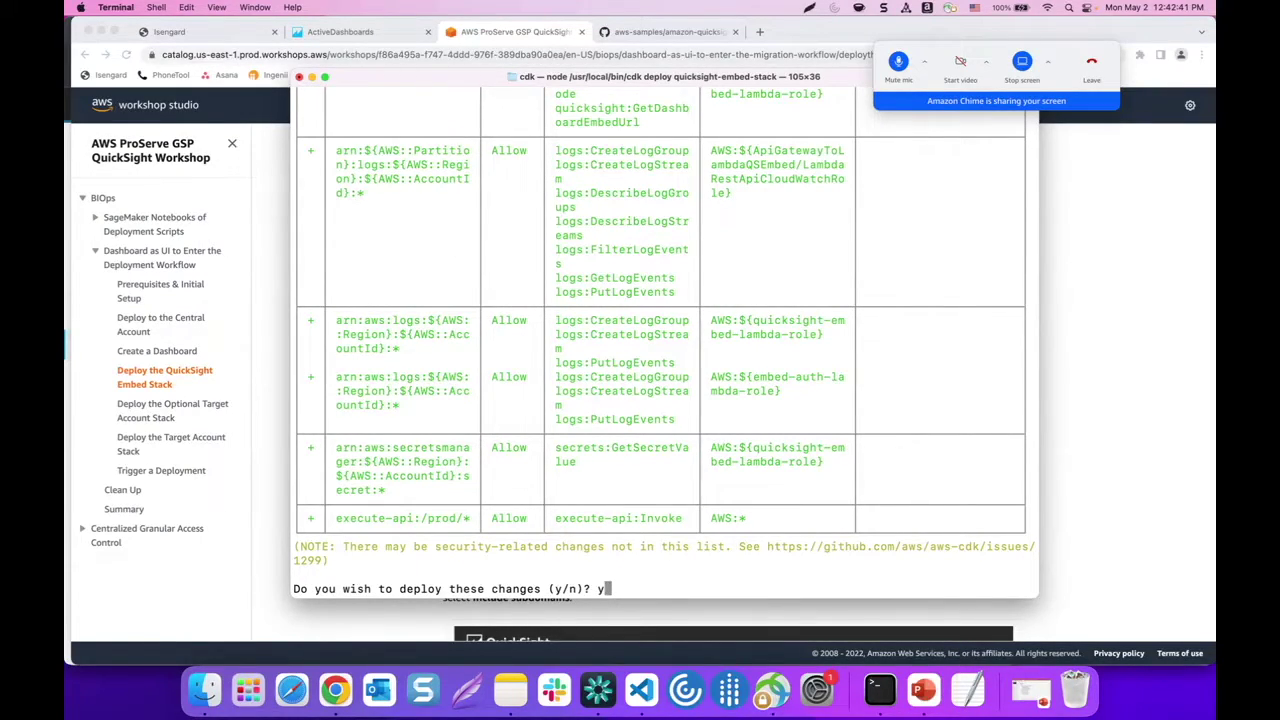
key("Return")
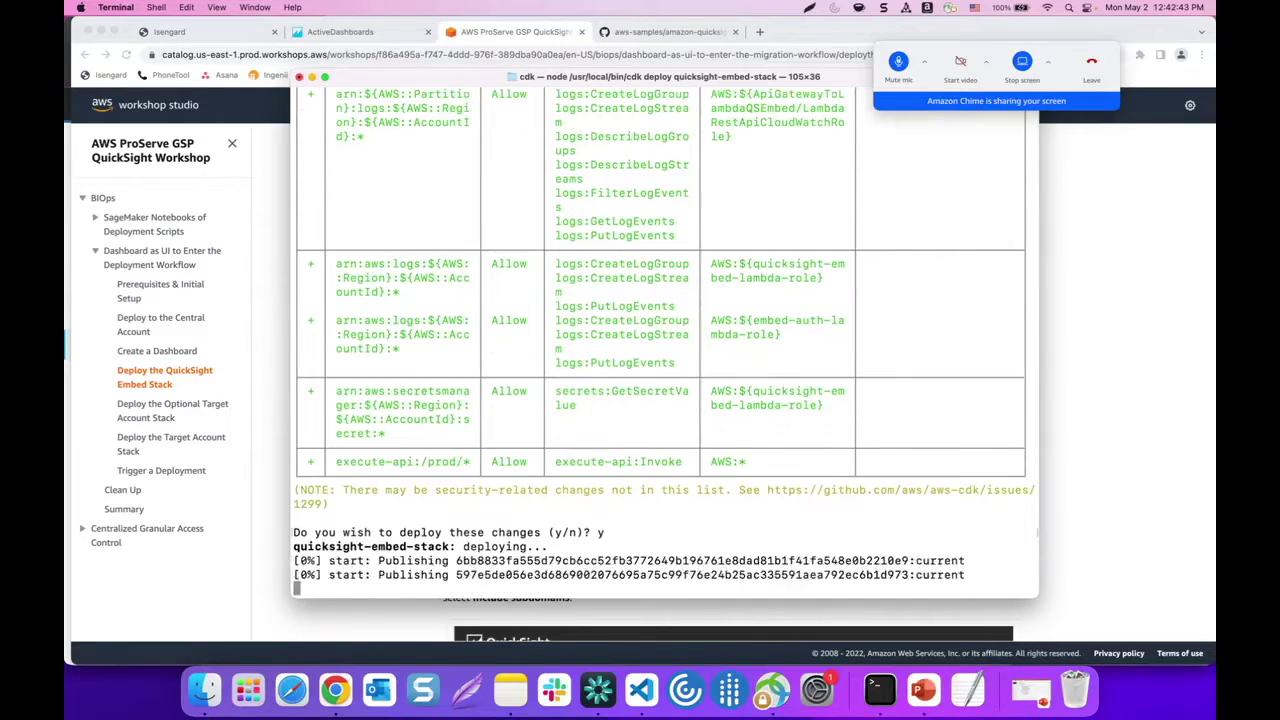
While it deploys, compare the dashboard ID in quicksight_embed_stack.py with the ActiveDashboards dashboard
left_click(898, 62)
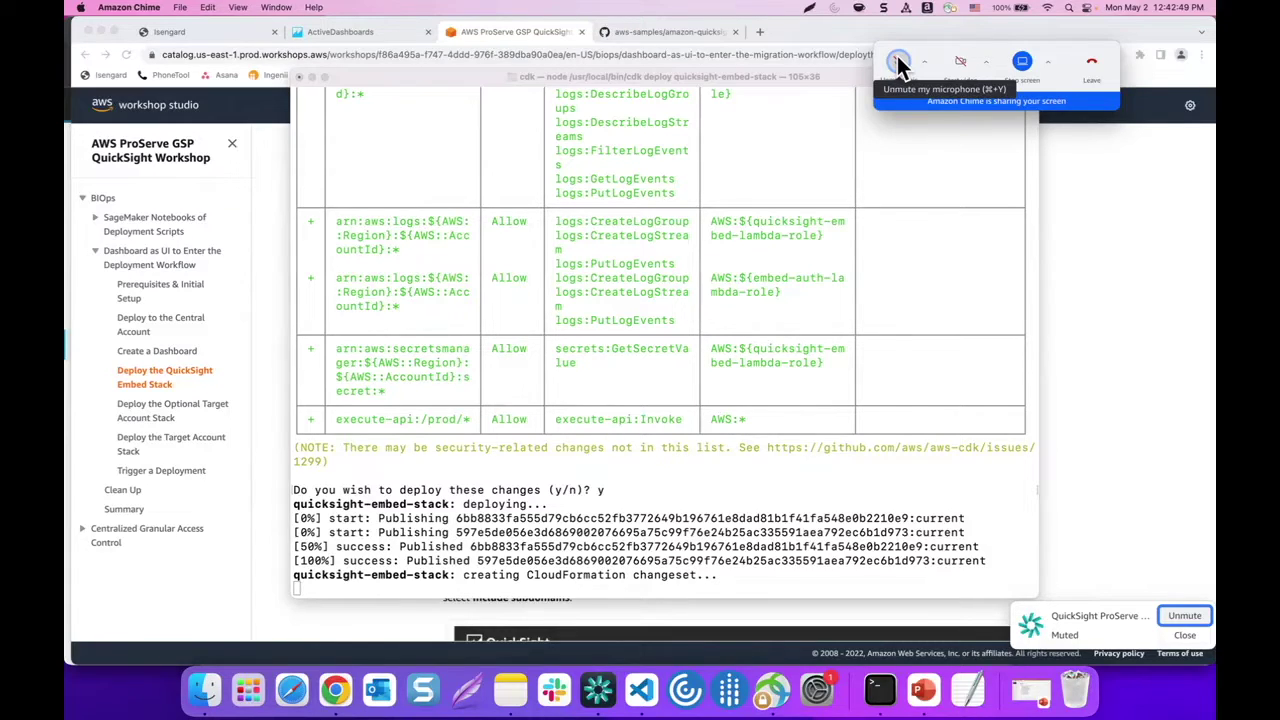
left_click(641, 690)
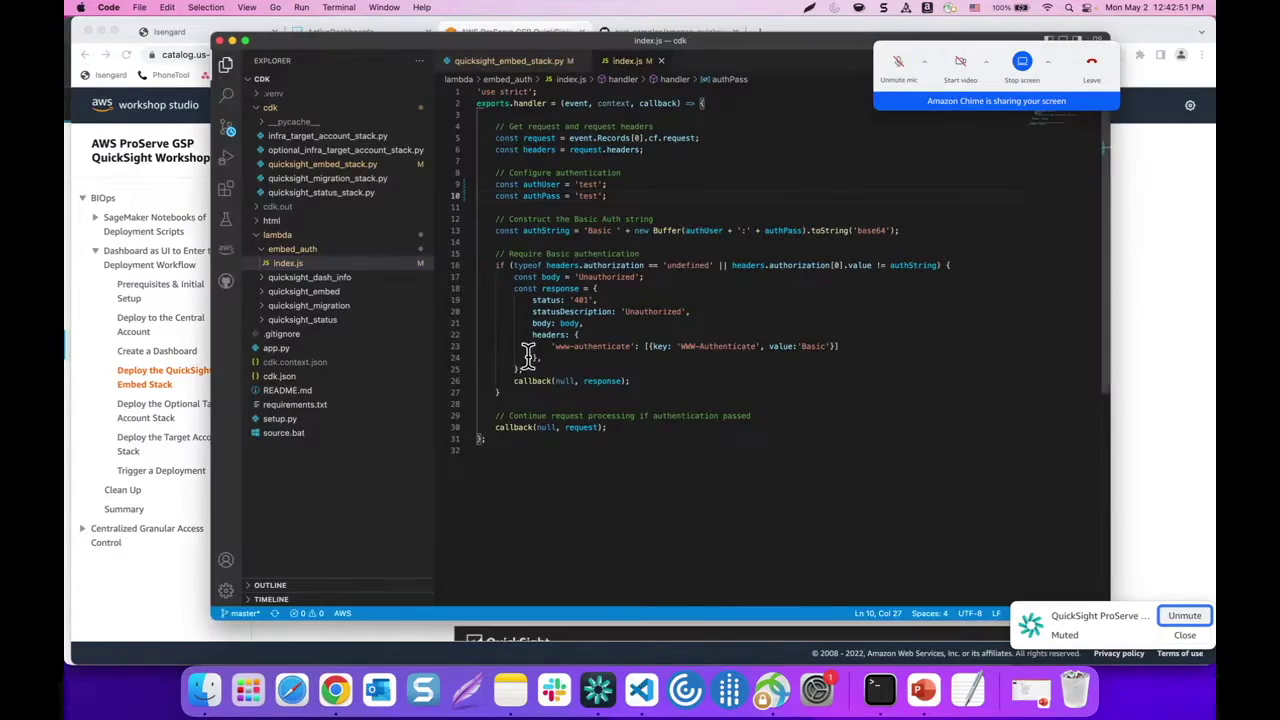
left_click(332, 164)
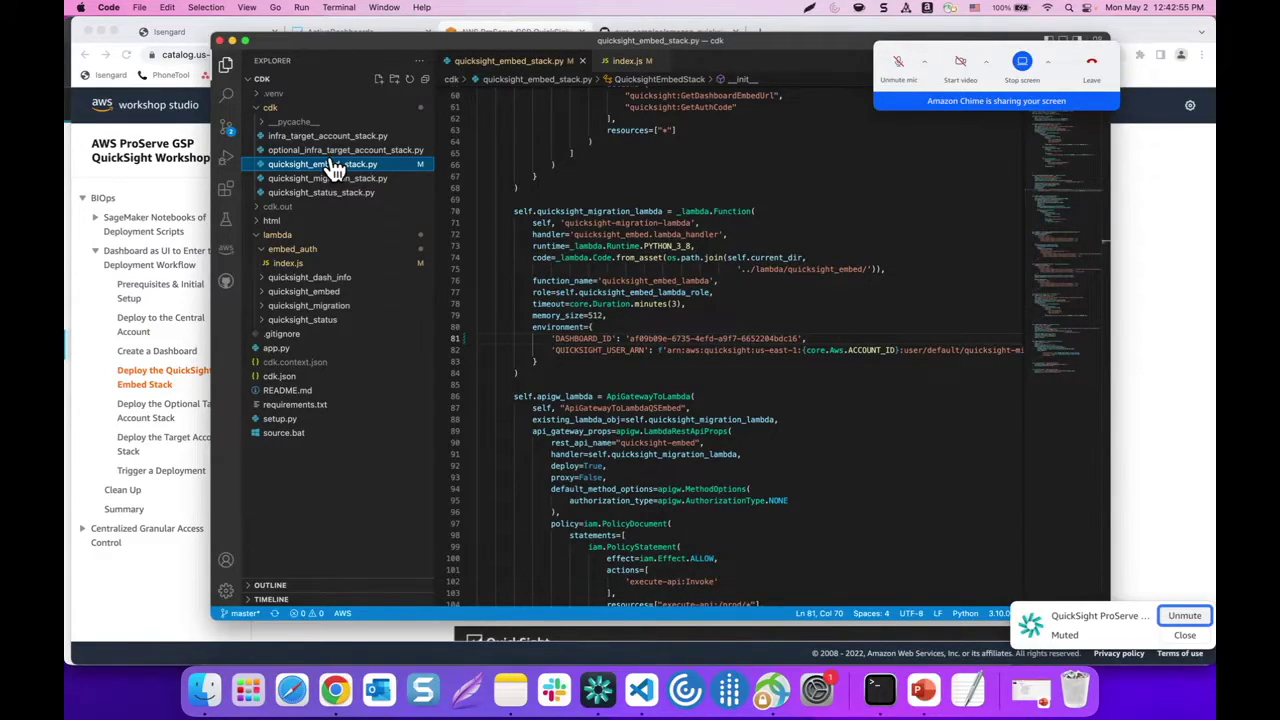
left_click(155, 481)
left_click(325, 32)
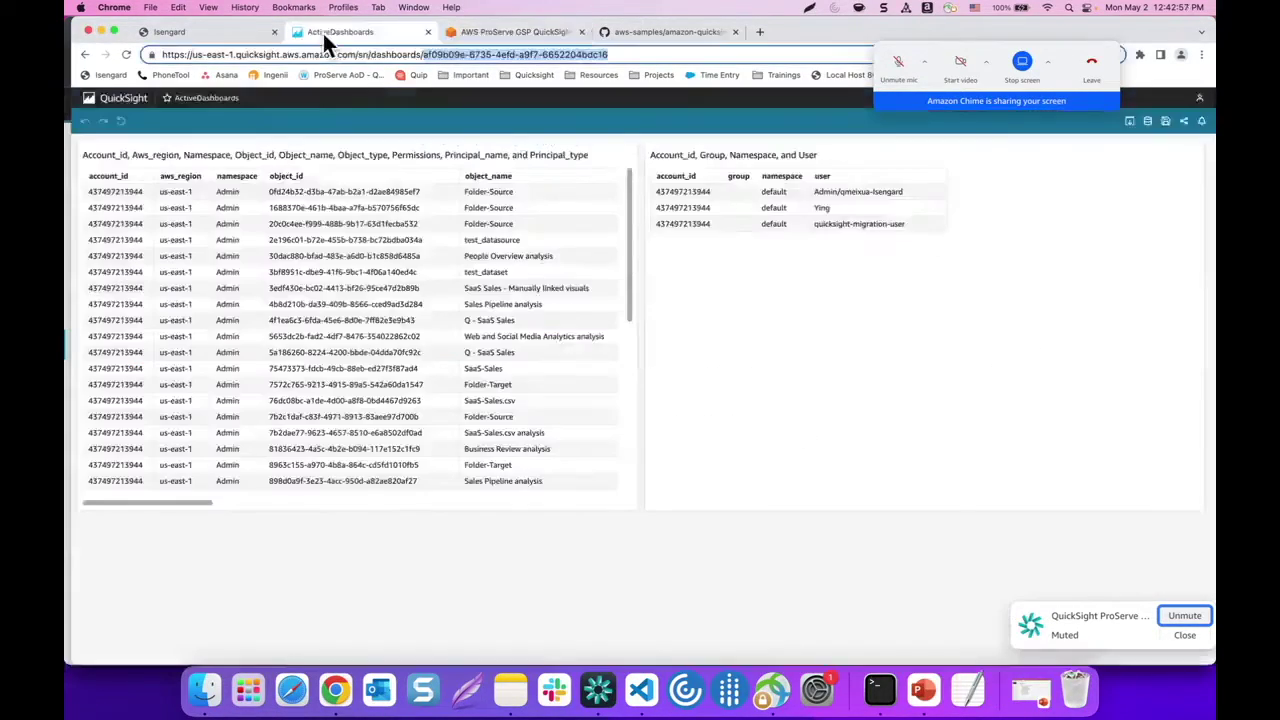
left_click(520, 33)
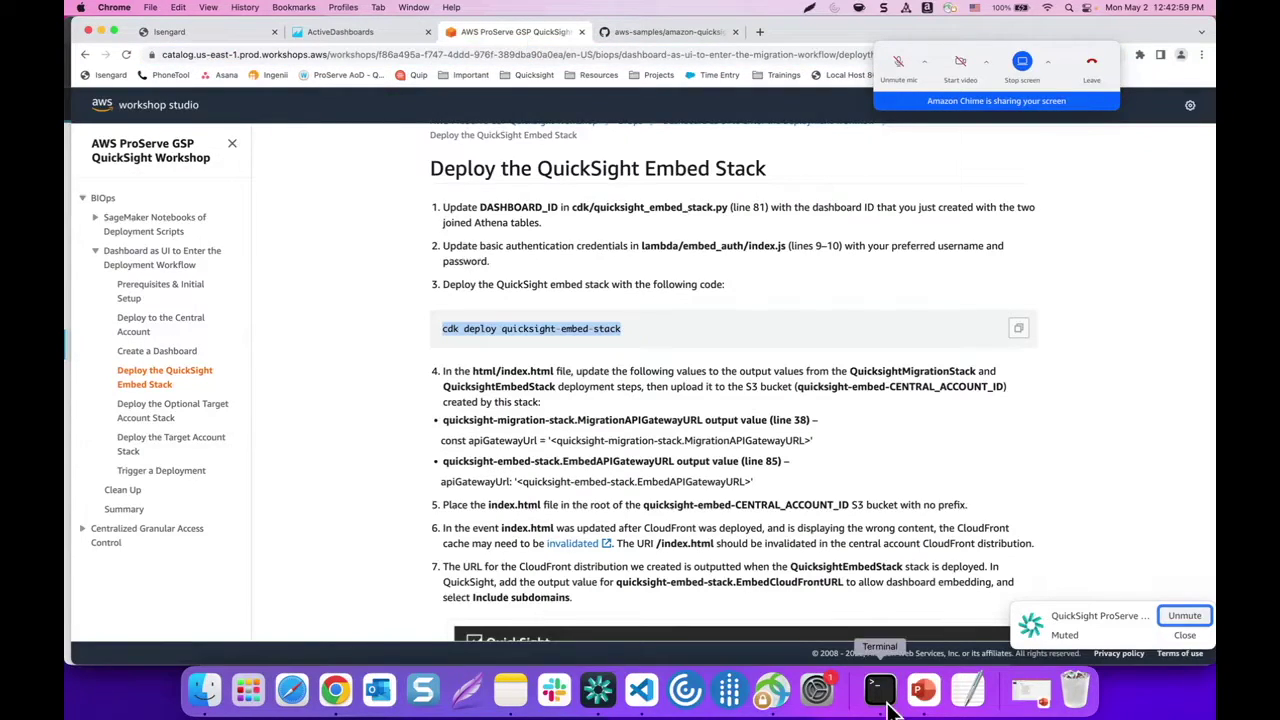
left_click(885, 700)
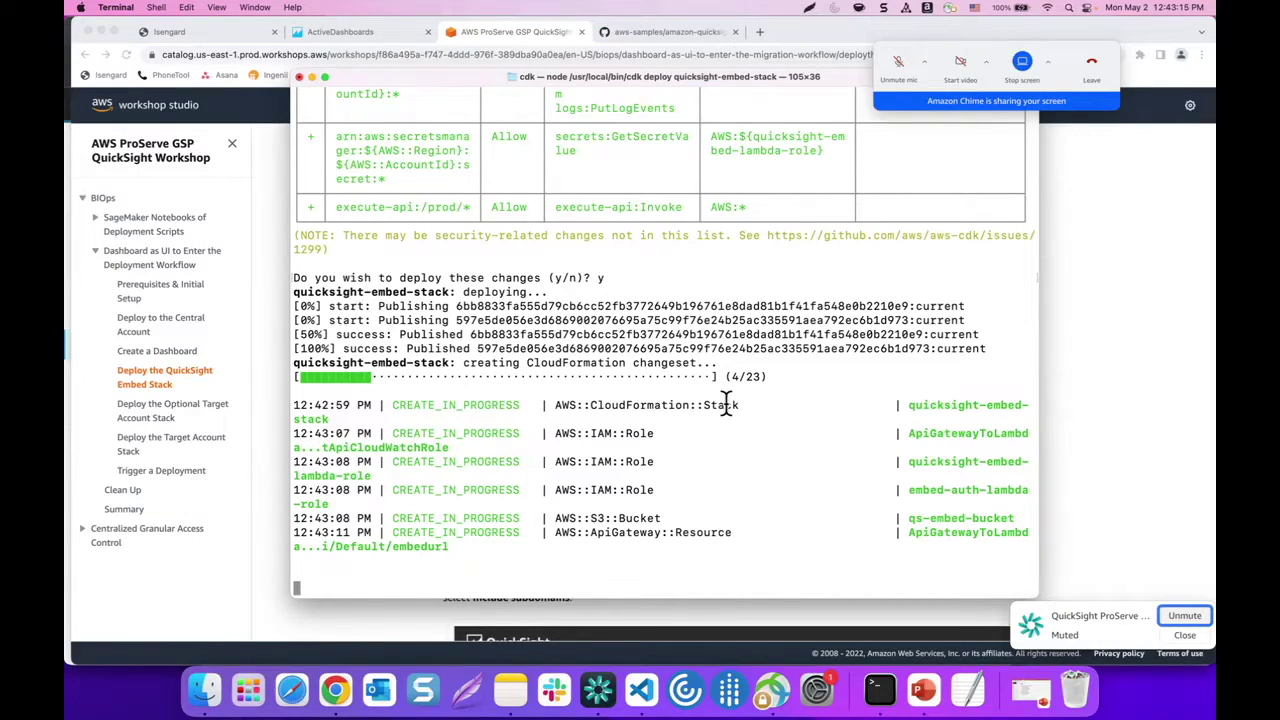
left_click(898, 61)
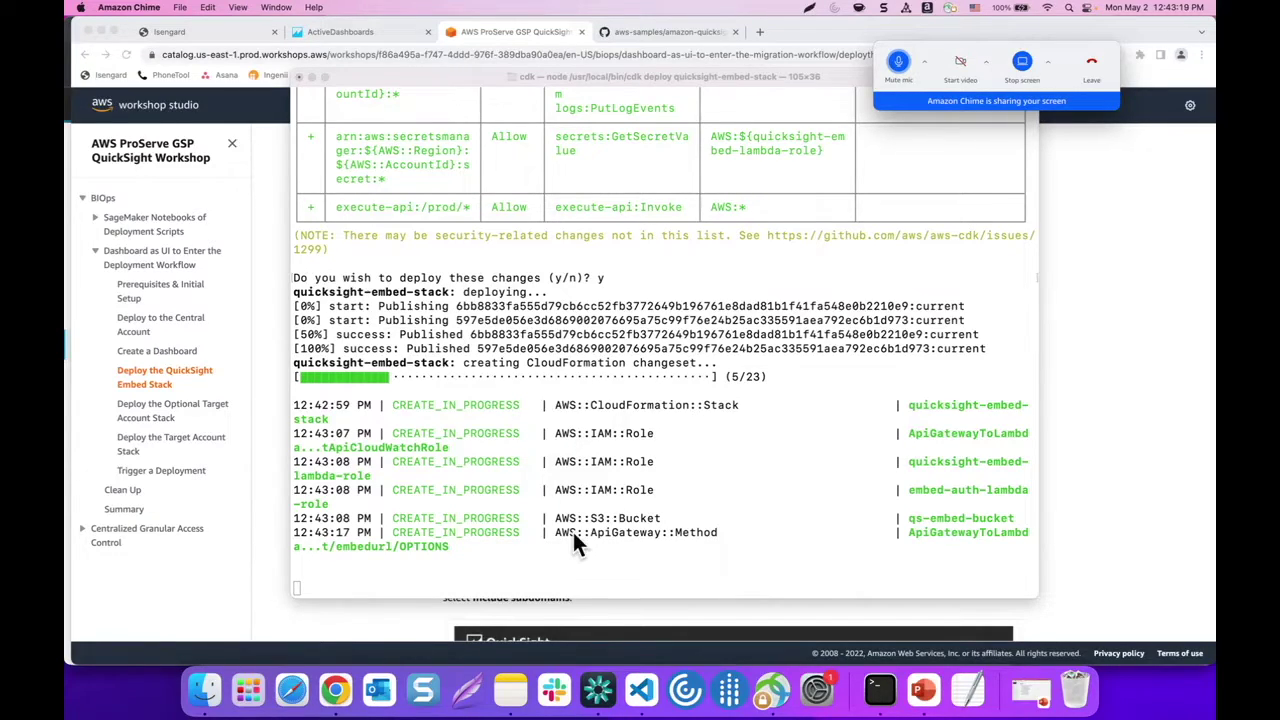
Copy the MigrationAPIGatewayURL value from the saved stack outputs in Notes, then return to VS Code
left_click(510, 690)
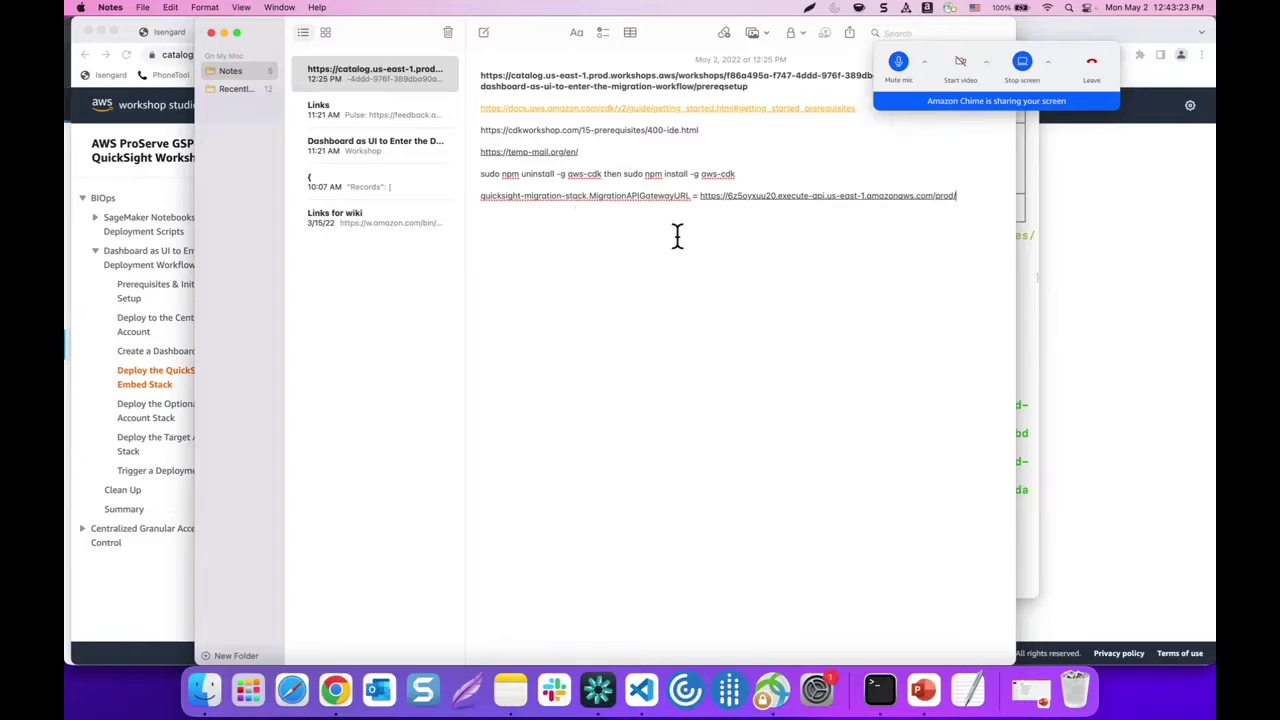
left_click_drag(700, 196, 834, 195)
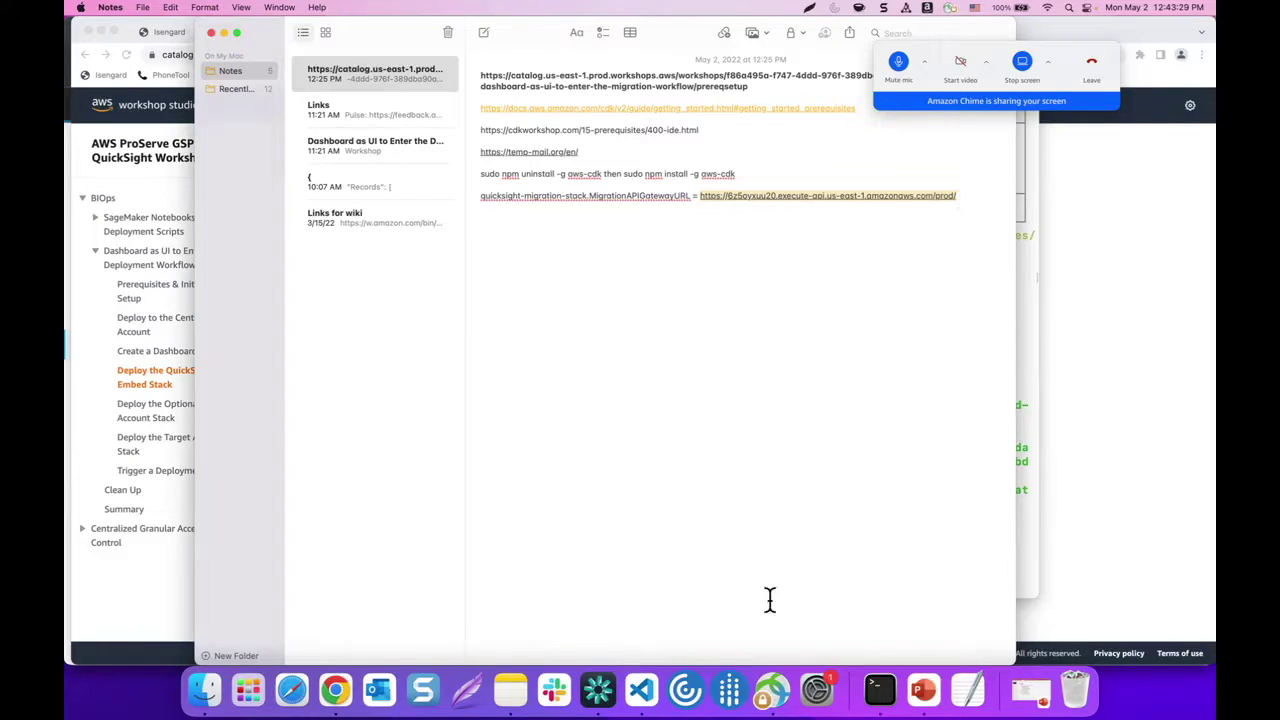
left_click(641, 690)
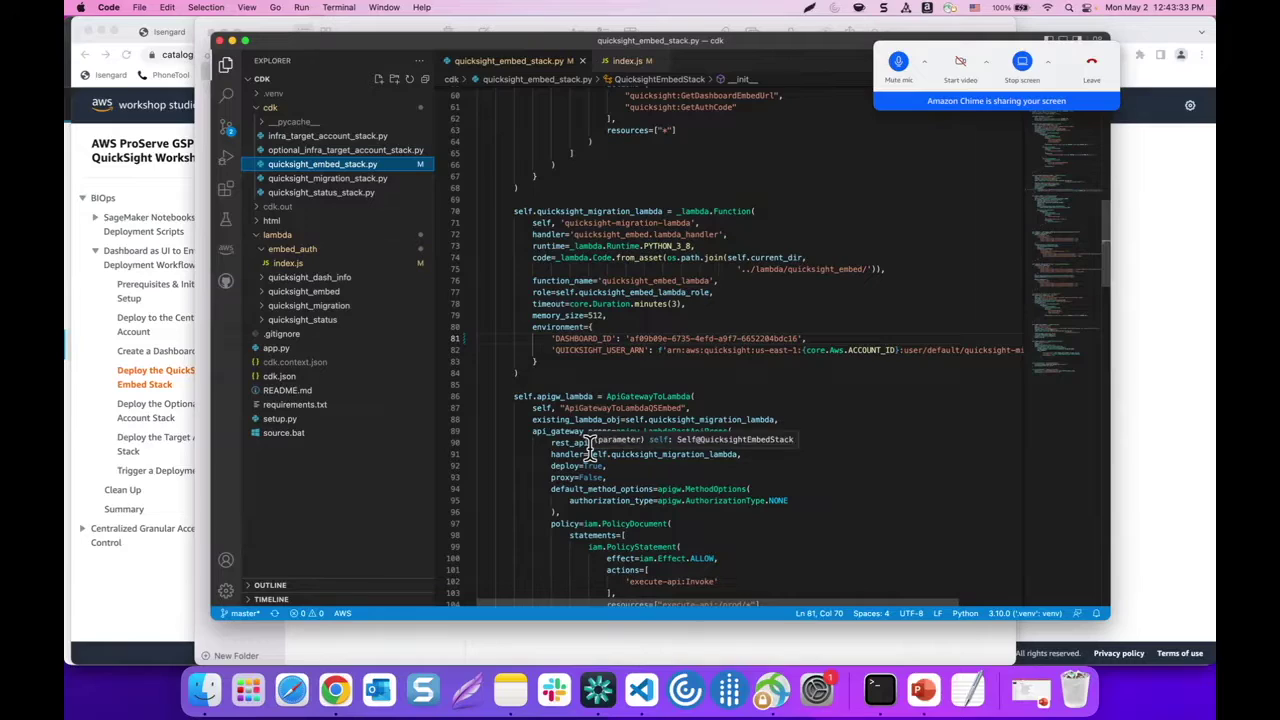
Paste the migration API Gateway URL over the apiGatewayUrl placeholder on line 38 of html/index.html and save
left_click(311, 221)
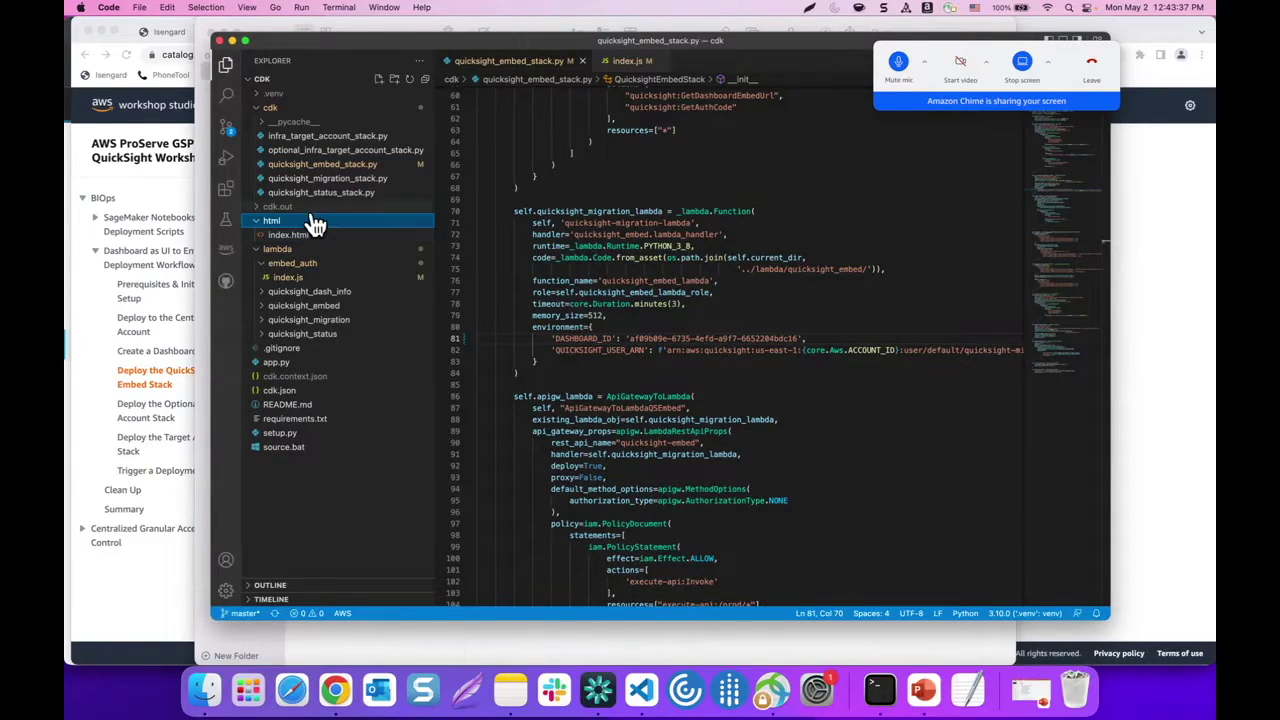
left_click(285, 236)
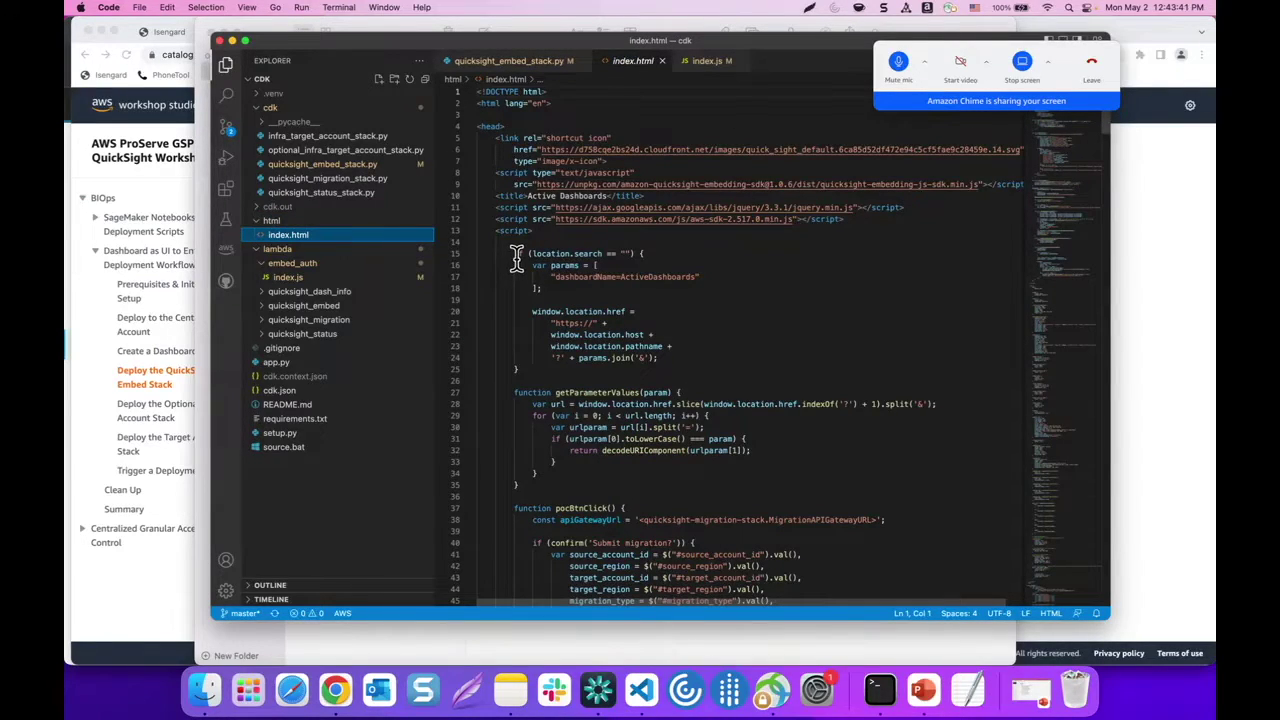
scroll(600, 240, "down", 2)
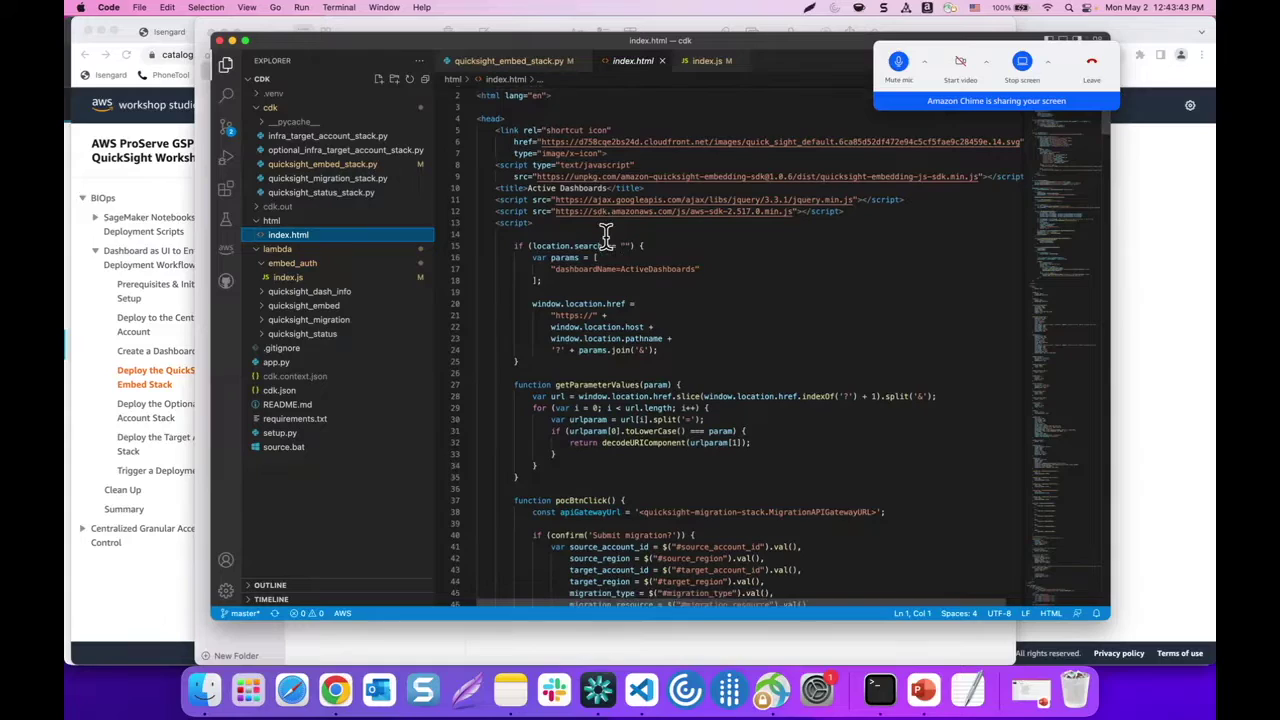
scroll(605, 235, "down", 5)
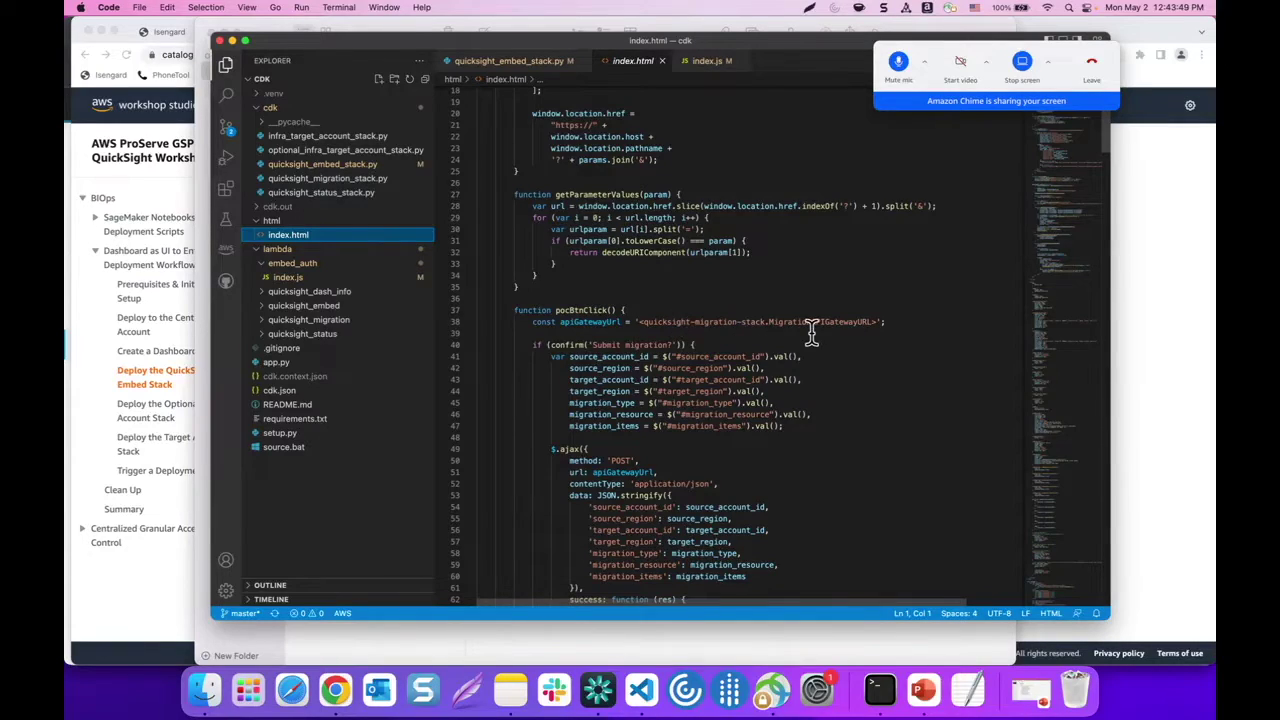
left_click_drag(638, 322, 876, 318)
type("https://6z5oyxuu20.execute-api.us-east-1.amazonaws.com/prod/")
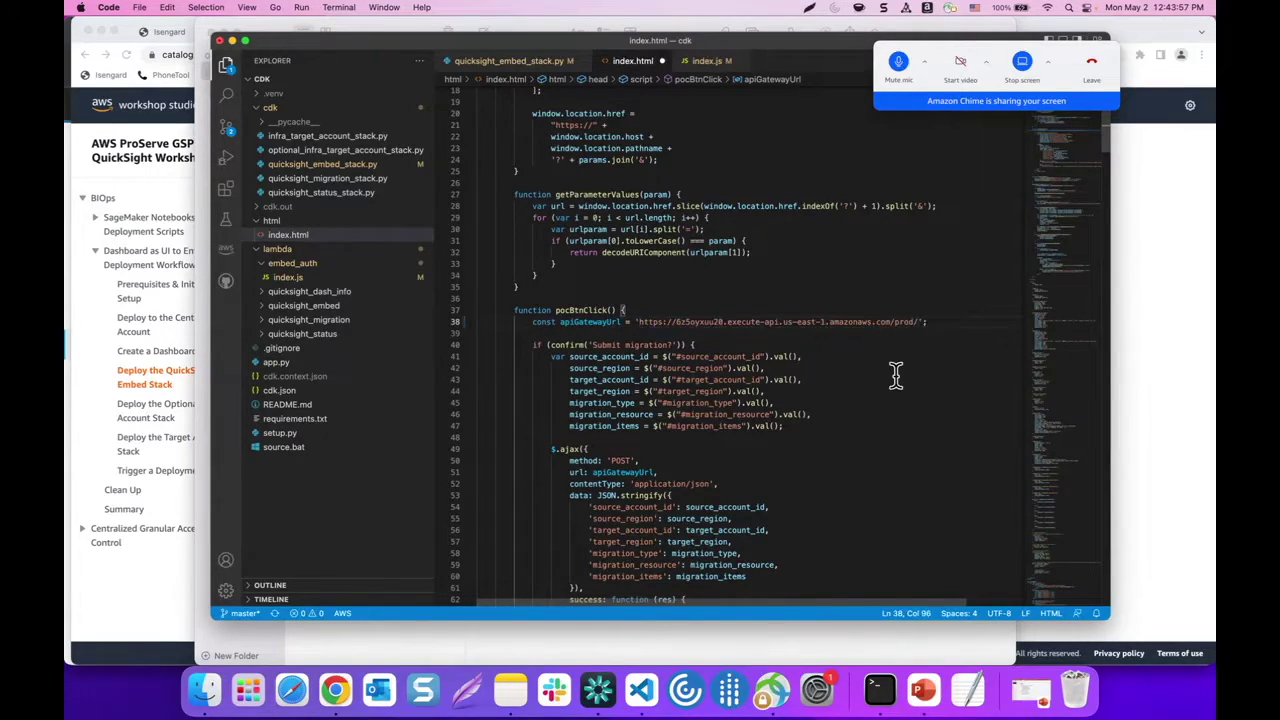
scroll(610, 365, "down", 3)
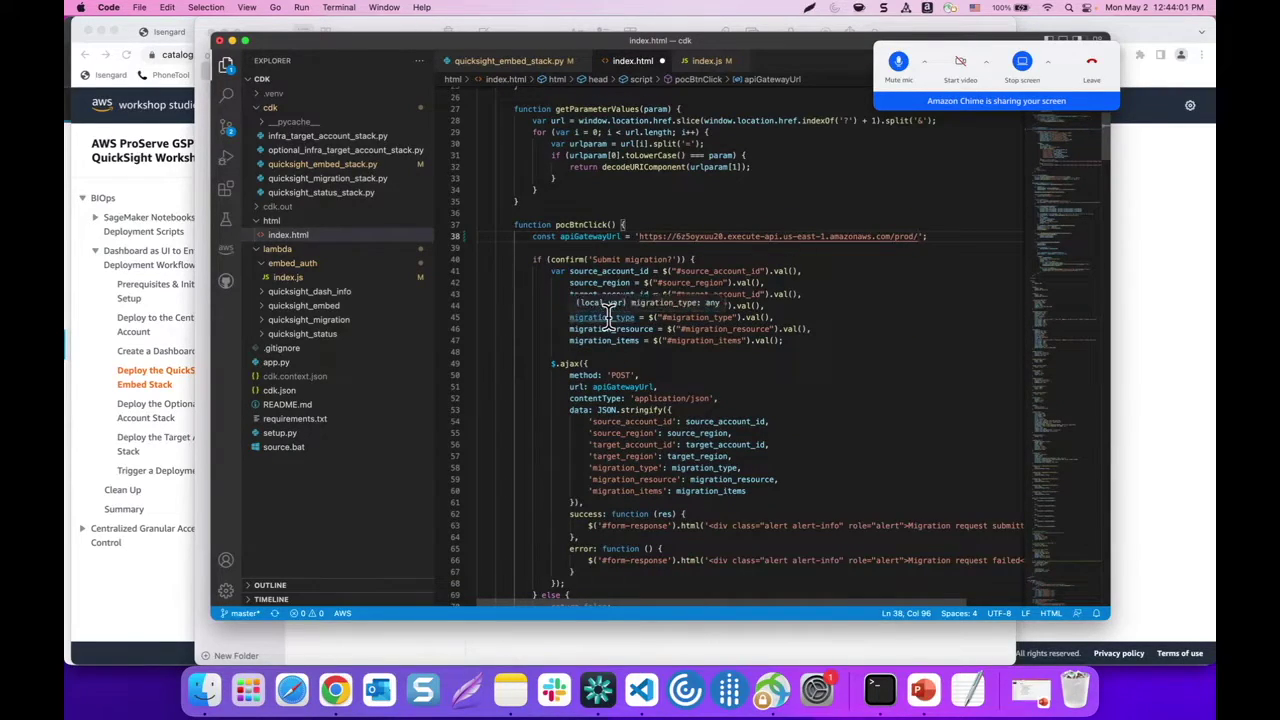
key("super+s")
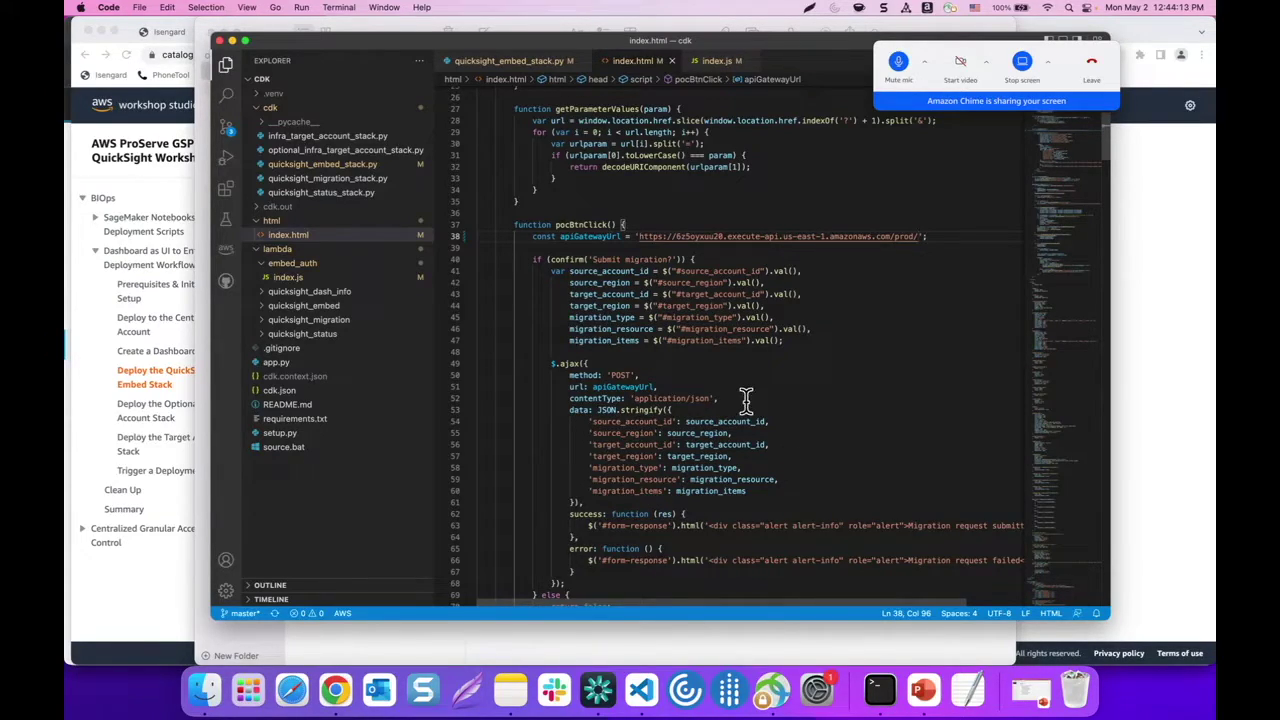
Check the embed stack deployment in Terminal, now at 21 of 23 resources
scroll(738, 332, "down", 3)
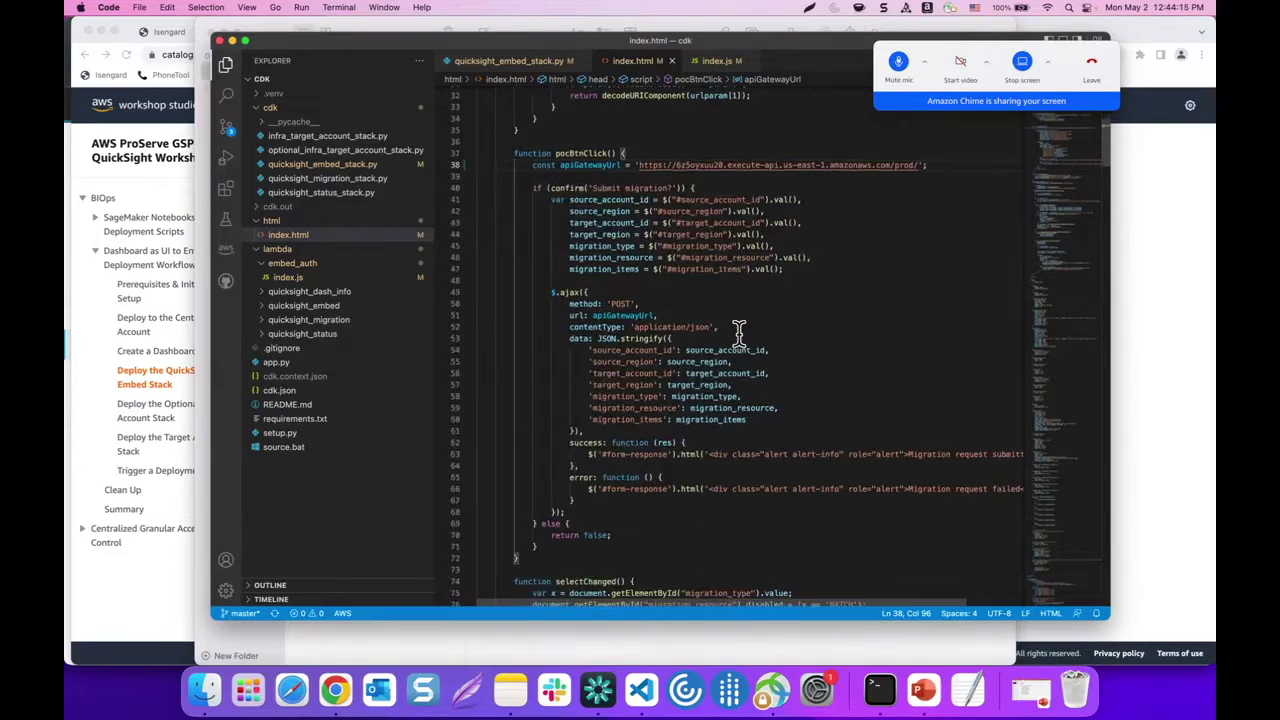
scroll(738, 332, "down", 3)
scroll(706, 389, "down", 4)
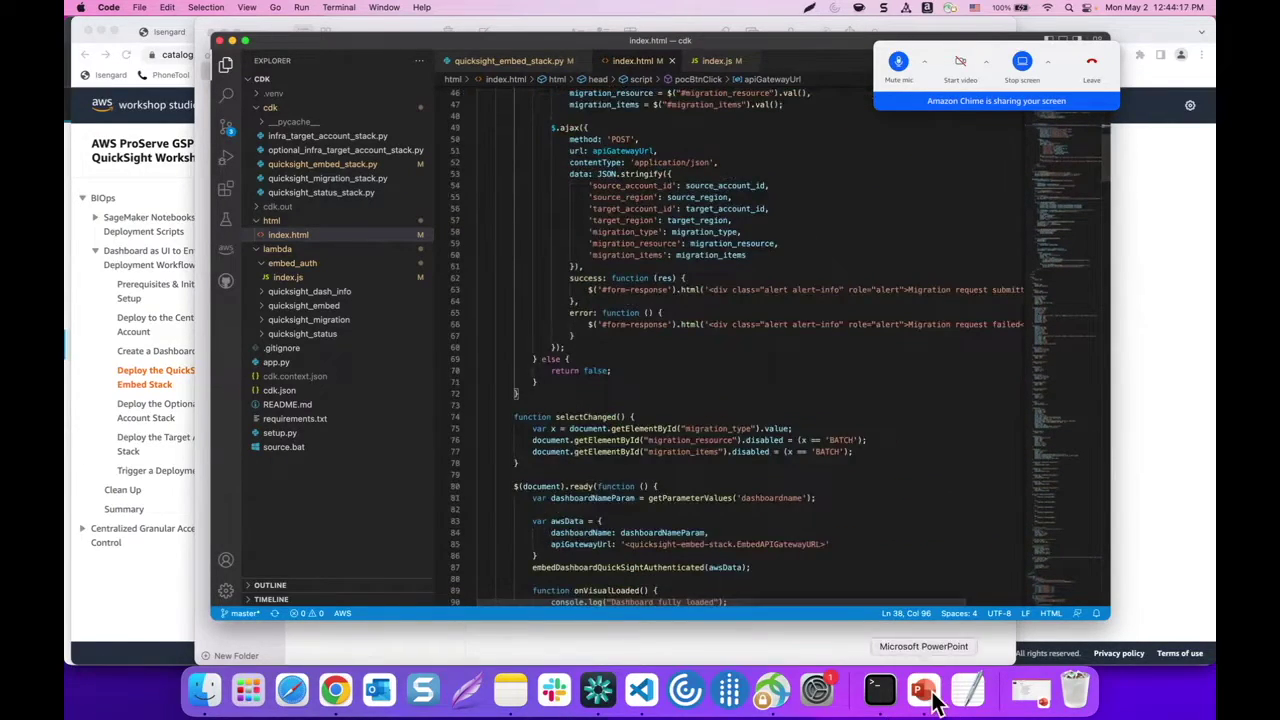
left_click(880, 690)
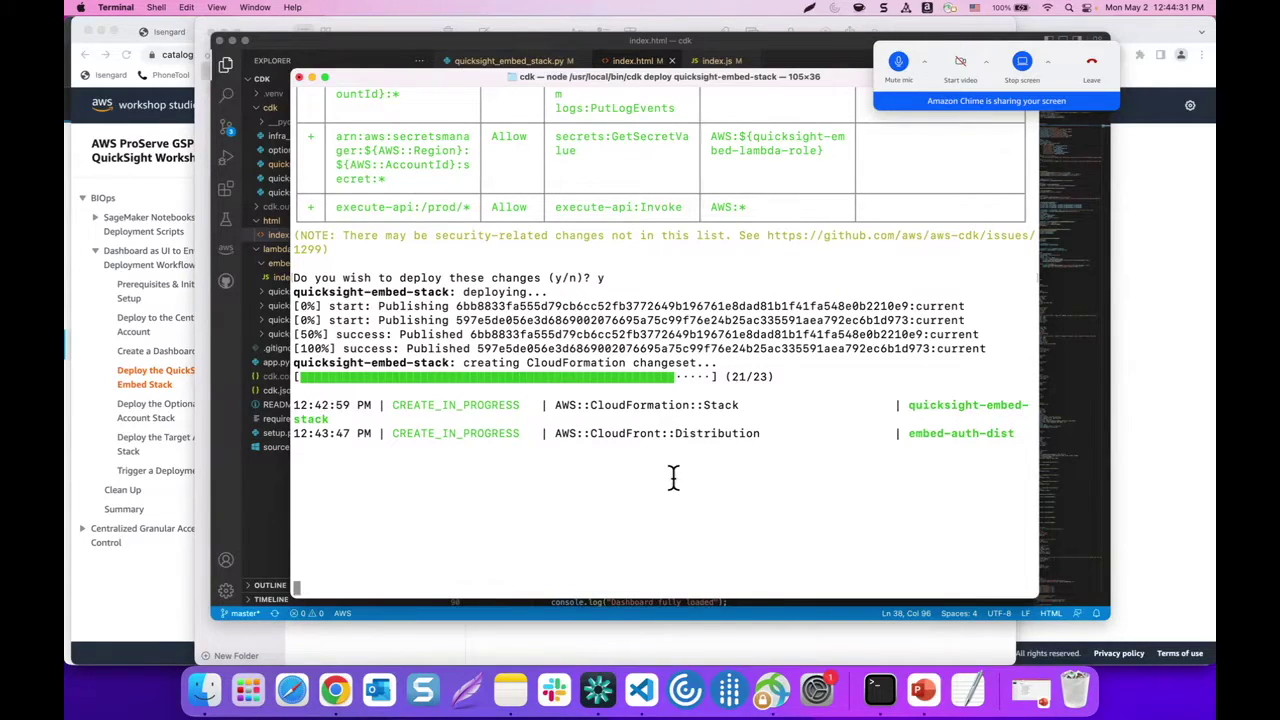
Mute the meeting mic, move the sharing bar aside, and watch the deployment still at 21 of 23
left_click(898, 66)
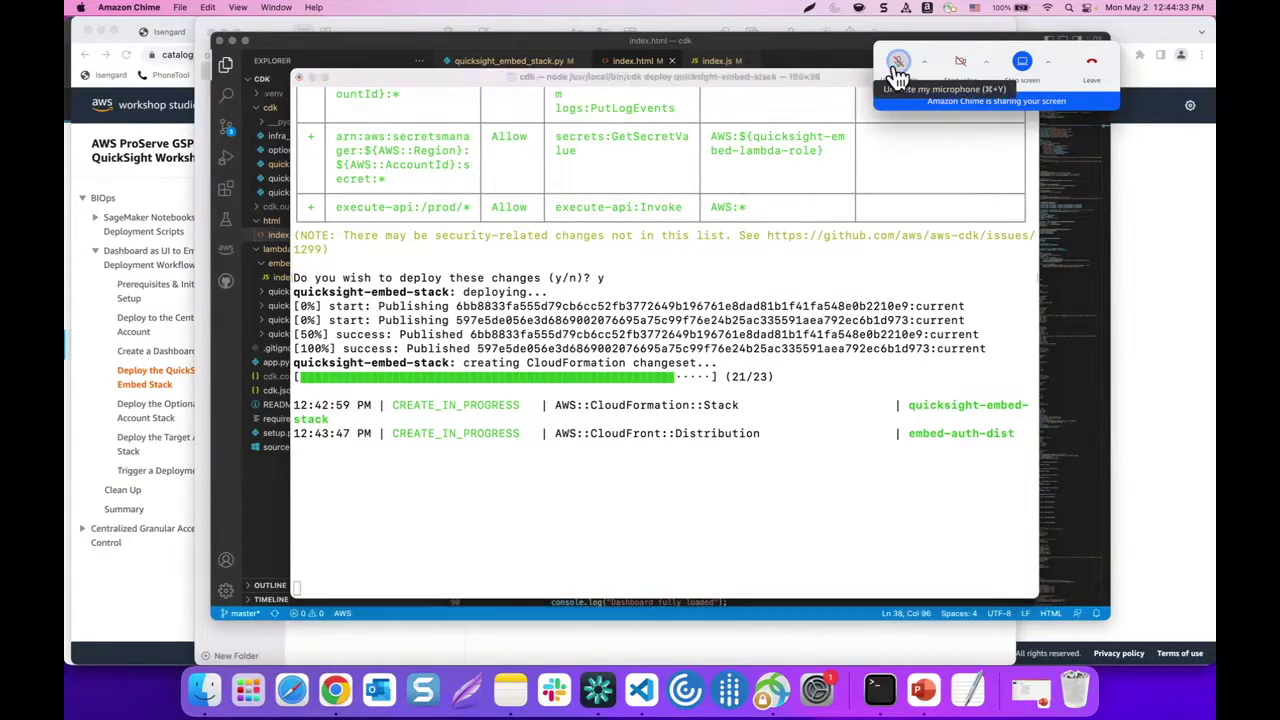
left_click(898, 66)
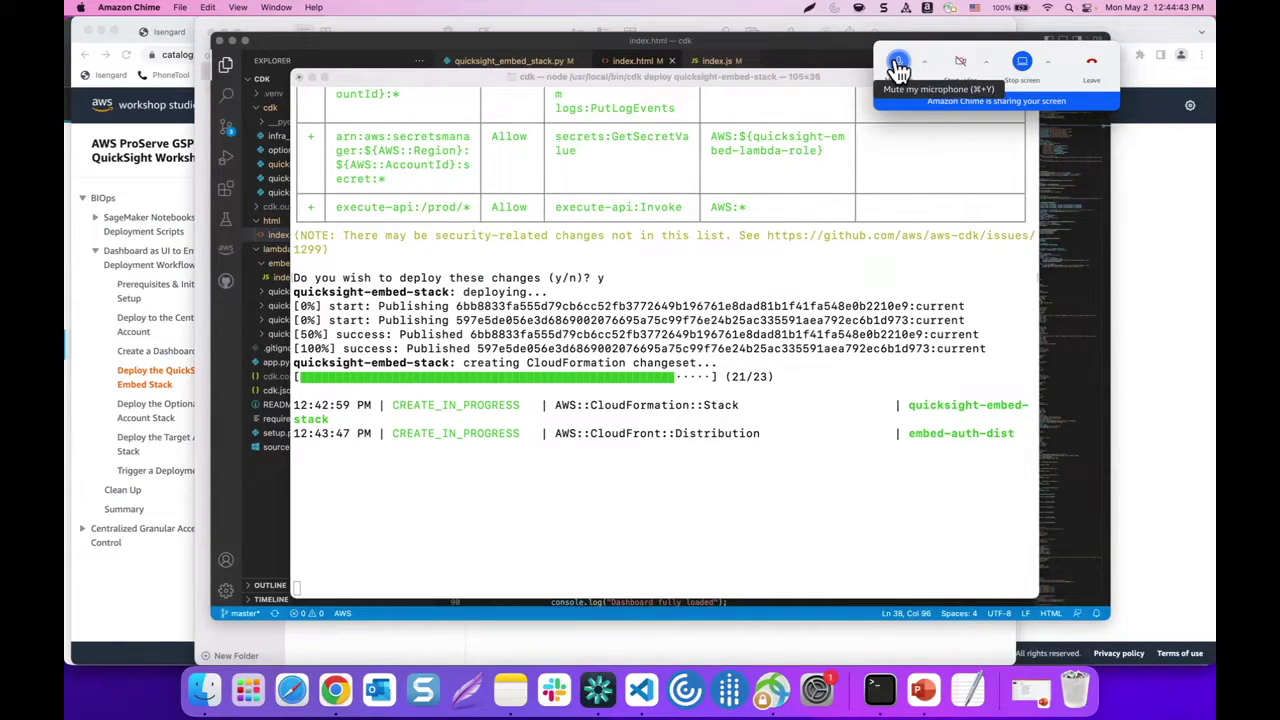
left_click(899, 66)
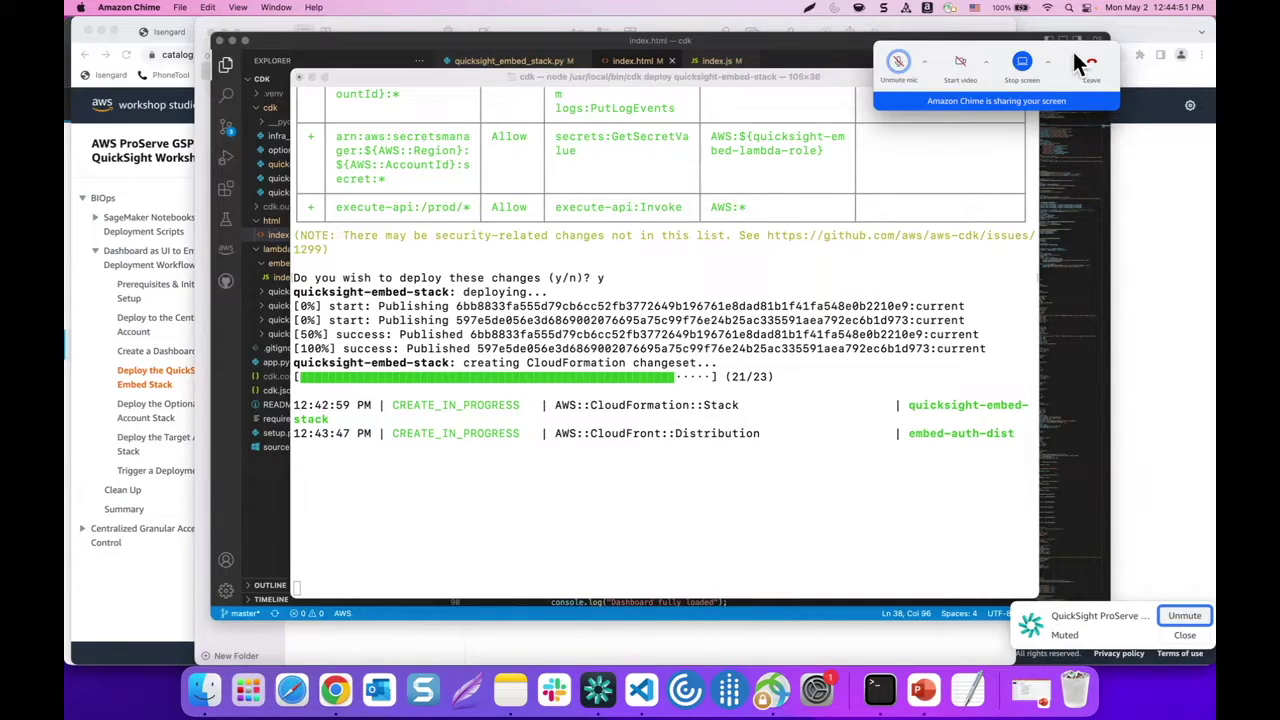
left_click_drag(1072, 49, 1168, 29)
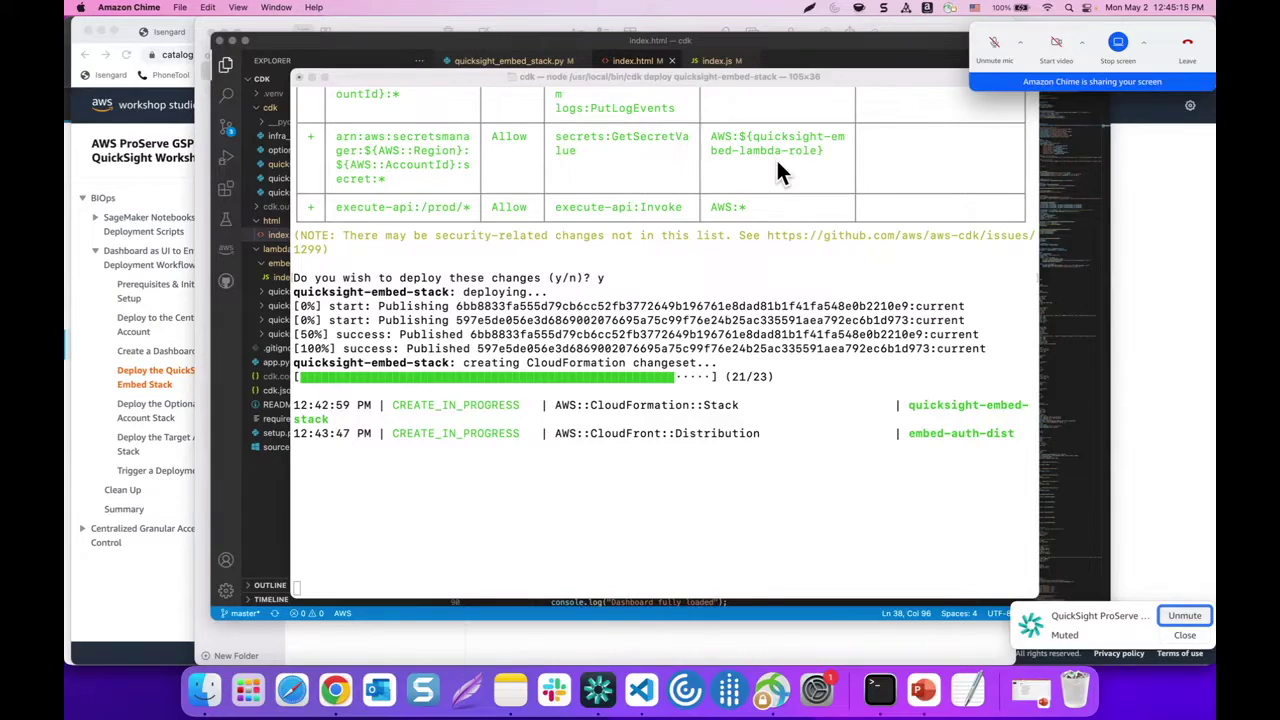
left_click(754, 276)
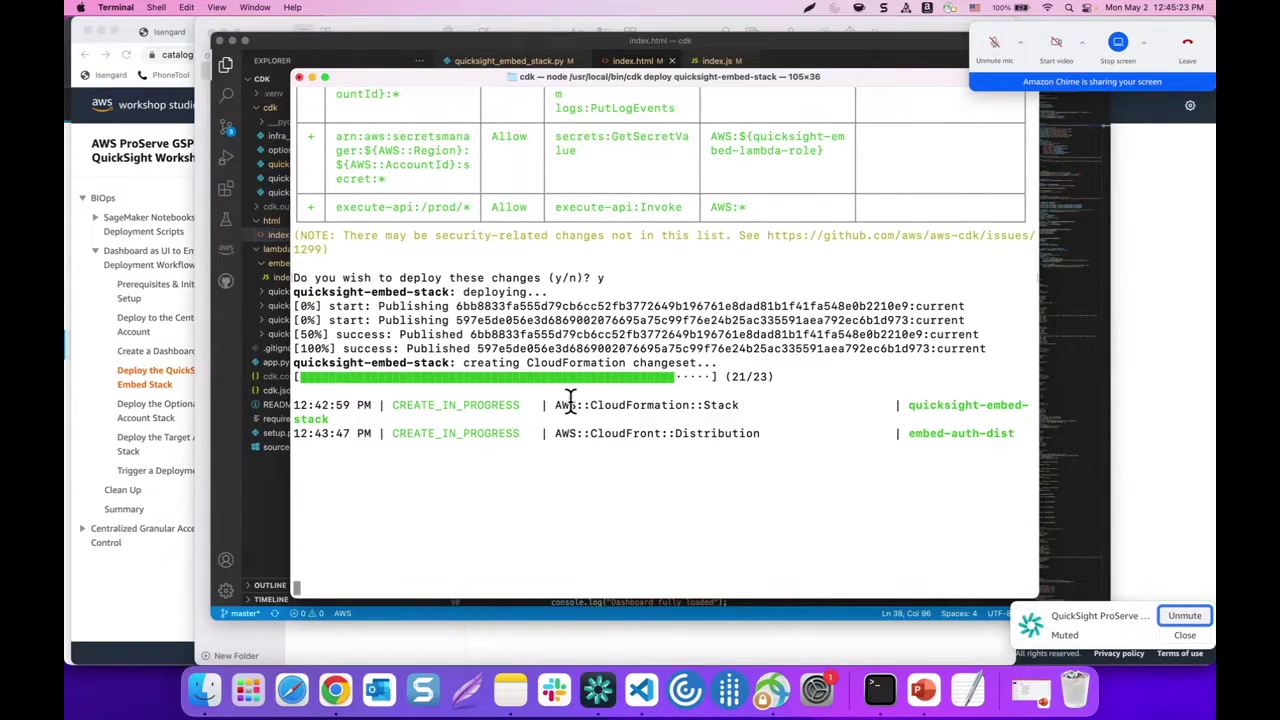
Return to index.html in VS Code and scroll to the dashboard script's EmbedAPIGatewayURL placeholder
left_click(280, 500)
scroll(617, 371, "down", 4)
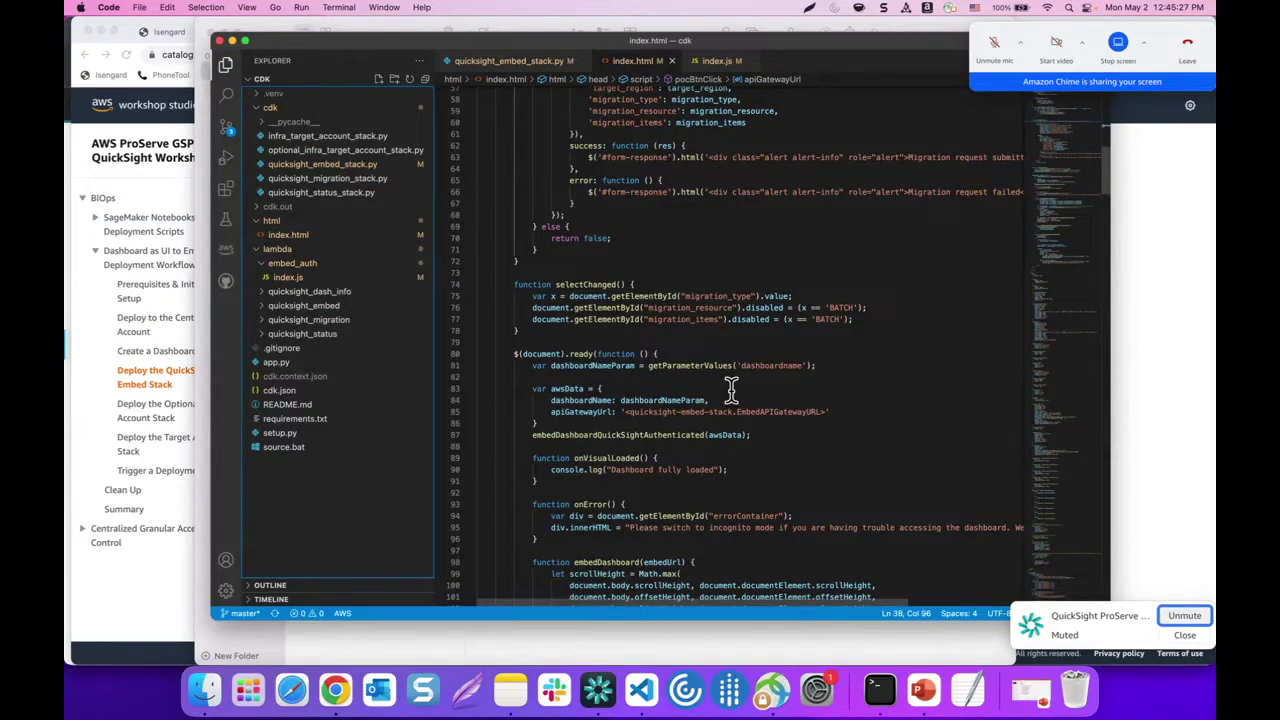
scroll(730, 385, "down", 2)
Wait in Terminal until the quicksight-embed-stack deployment reaches 23 of 23 resources
left_click(870, 686)
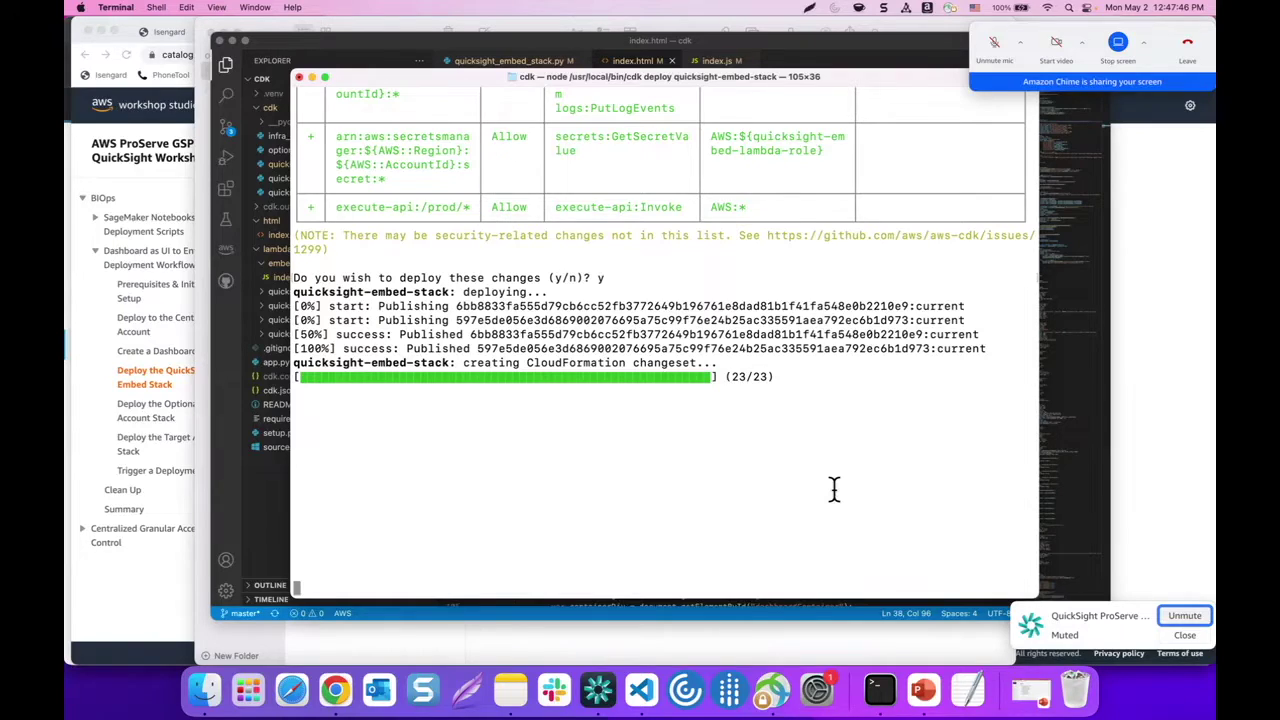
Select the EmbedAPIGatewayURL value in the deployment output
left_click(996, 42)
scroll(652, 355, "up", 4)
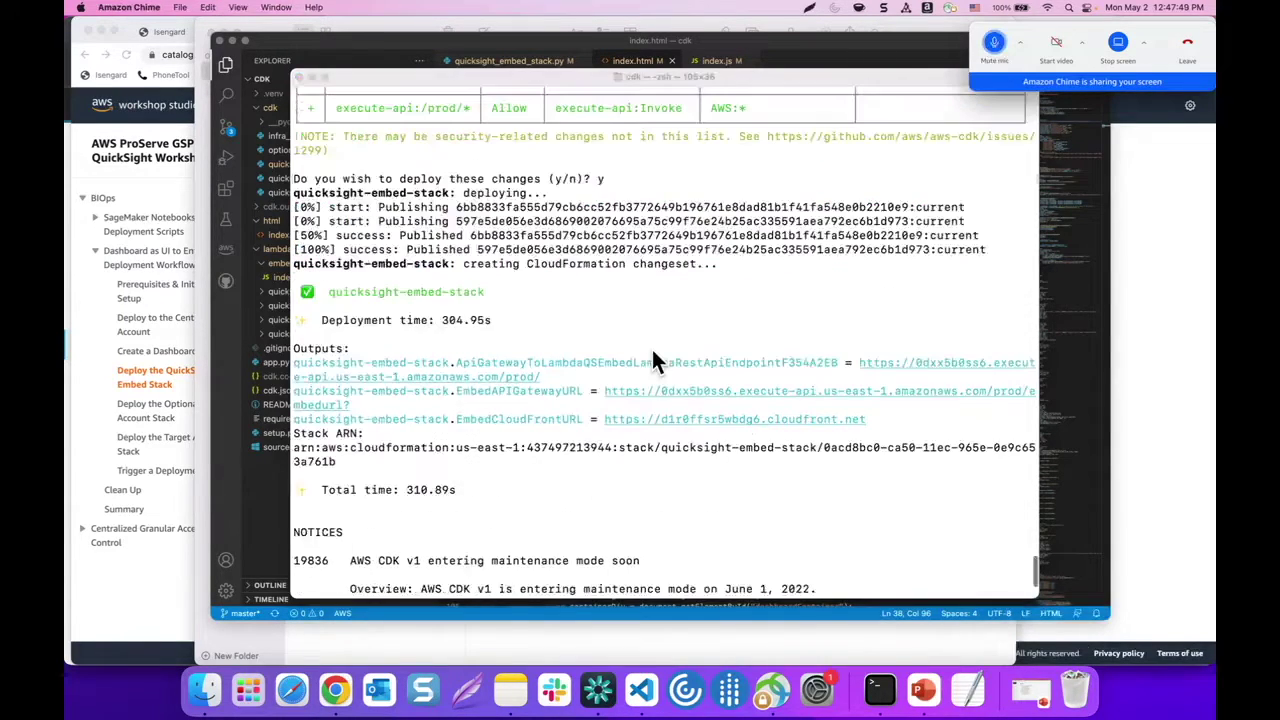
scroll(604, 337, "down", 3)
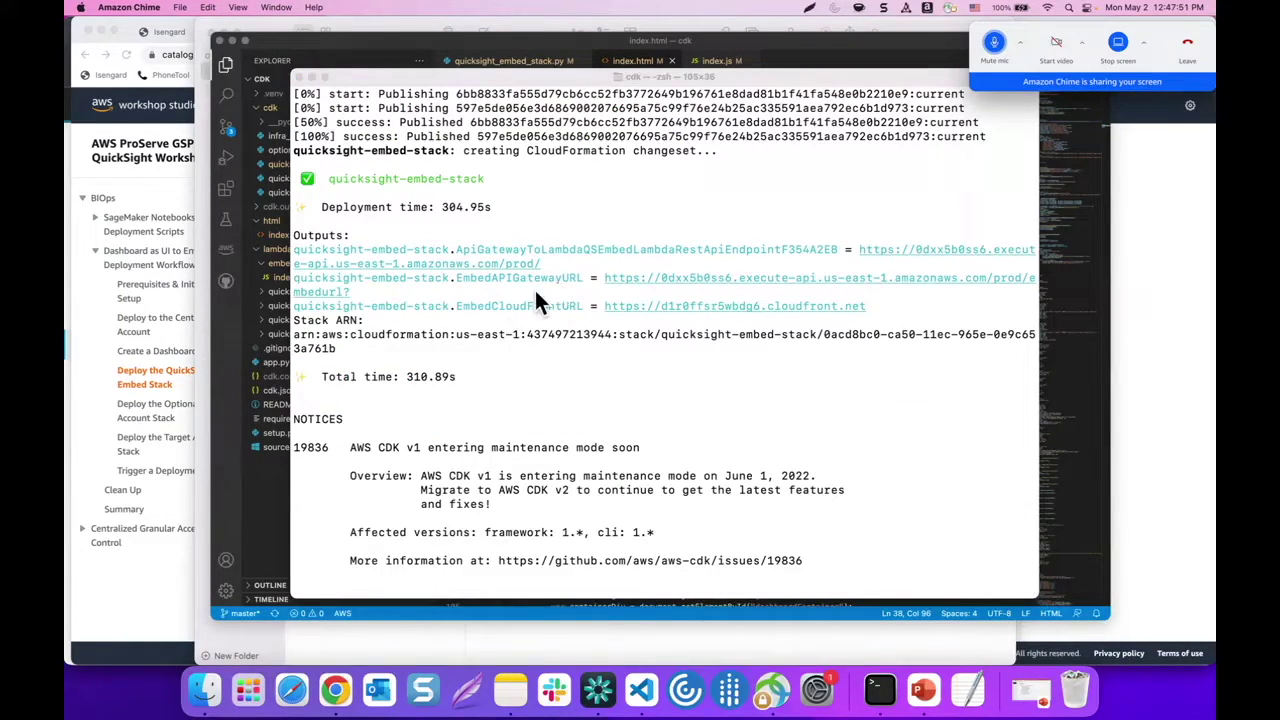
left_click(600, 275)
left_click_drag(603, 277, 352, 292)
key("super+c")
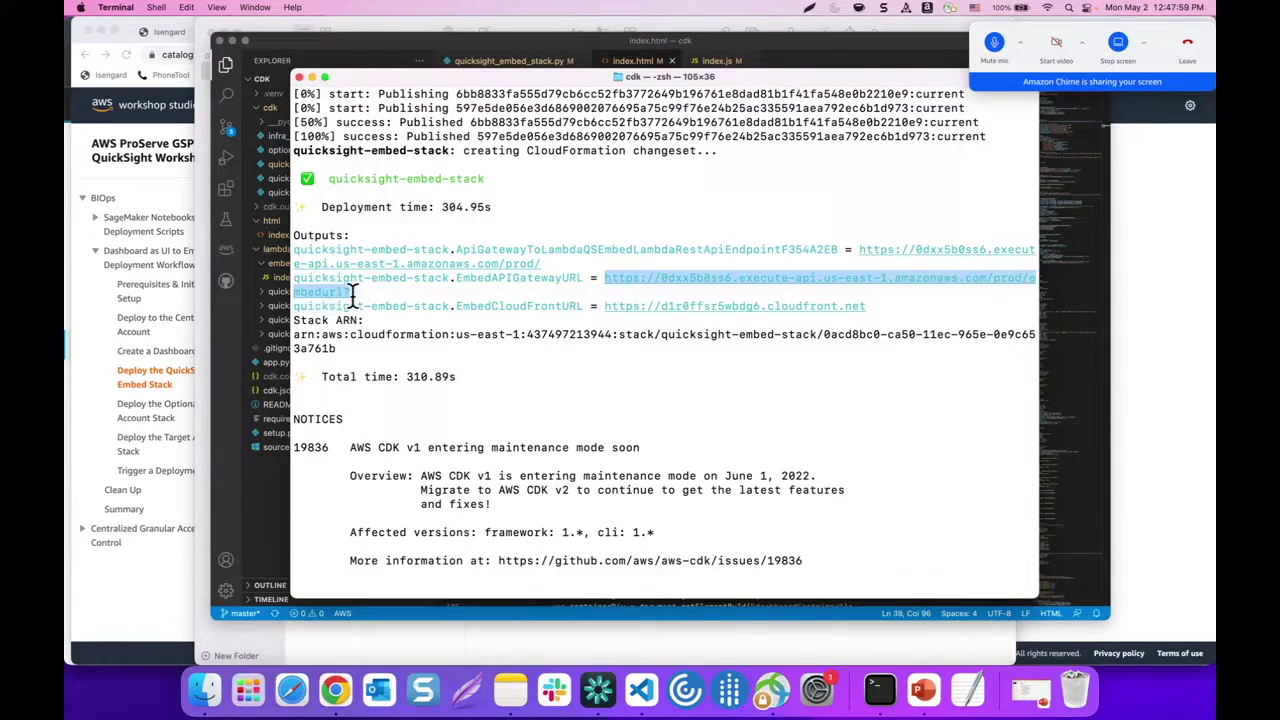
Paste the EmbedAPIGatewayURL over the line-85 apiGatewayUrl placeholder in index.html and save
left_click(230, 476)
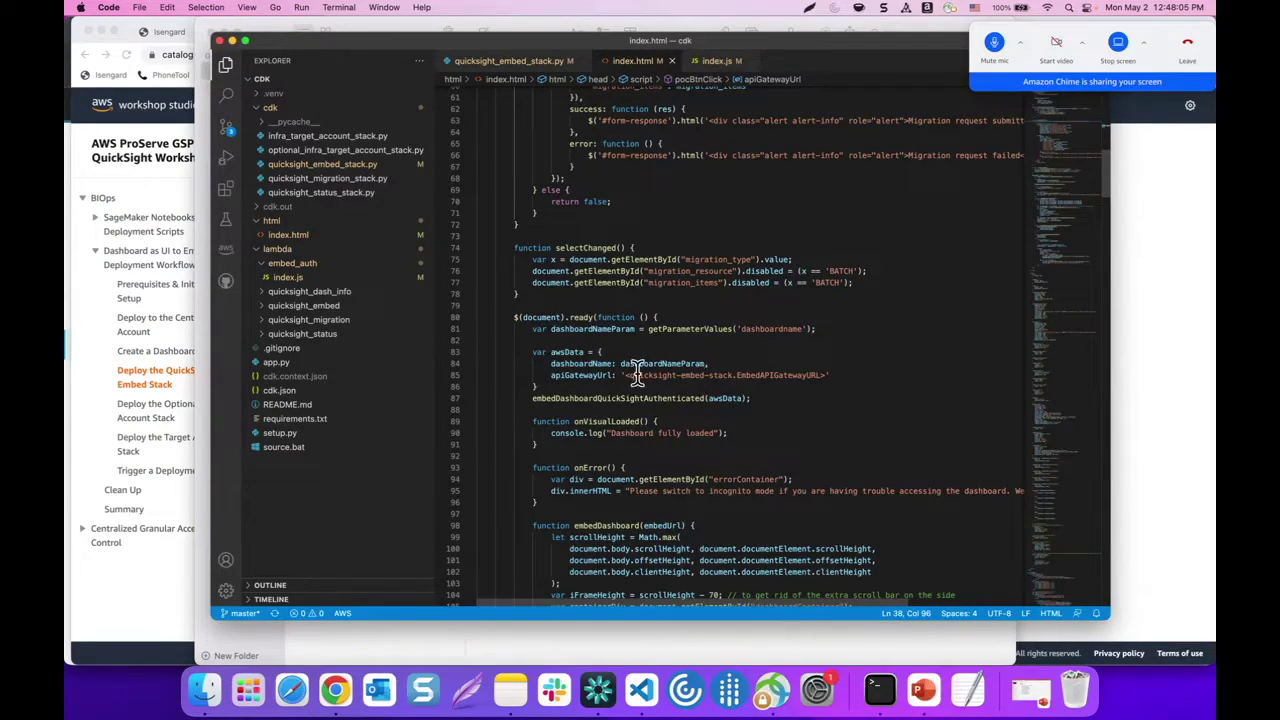
left_click_drag(626, 375, 827, 375)
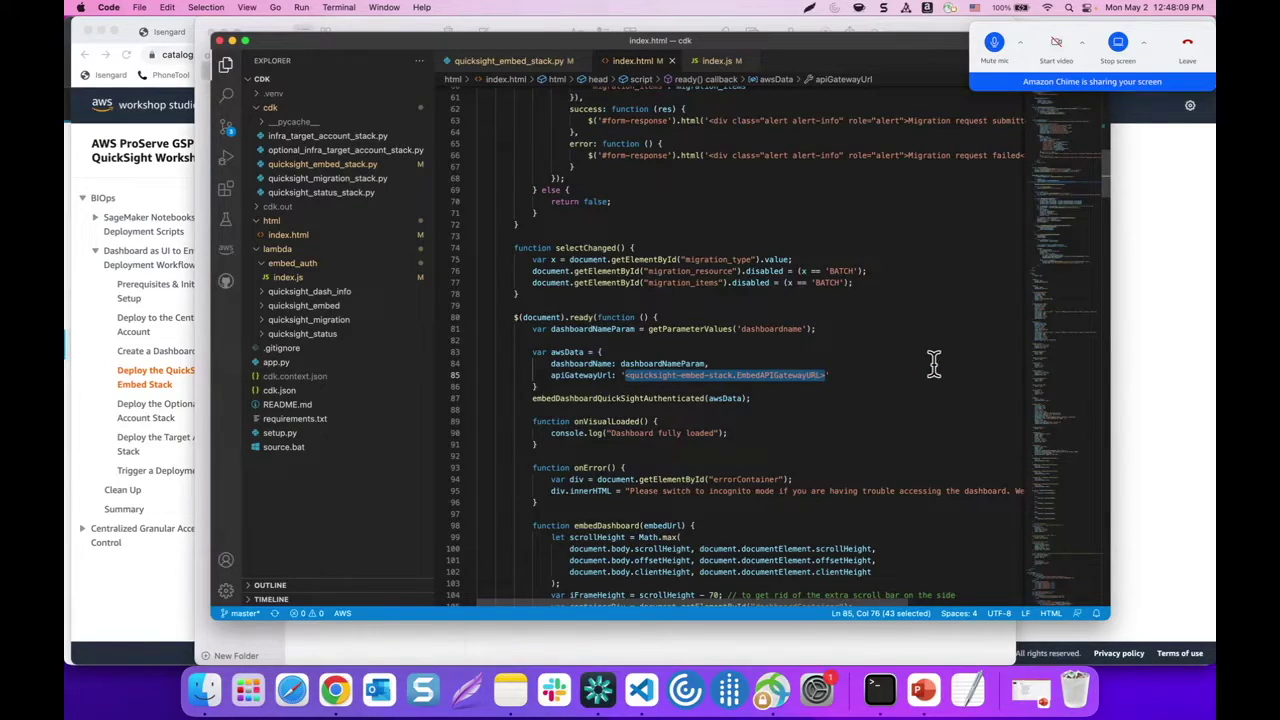
key("super+v")
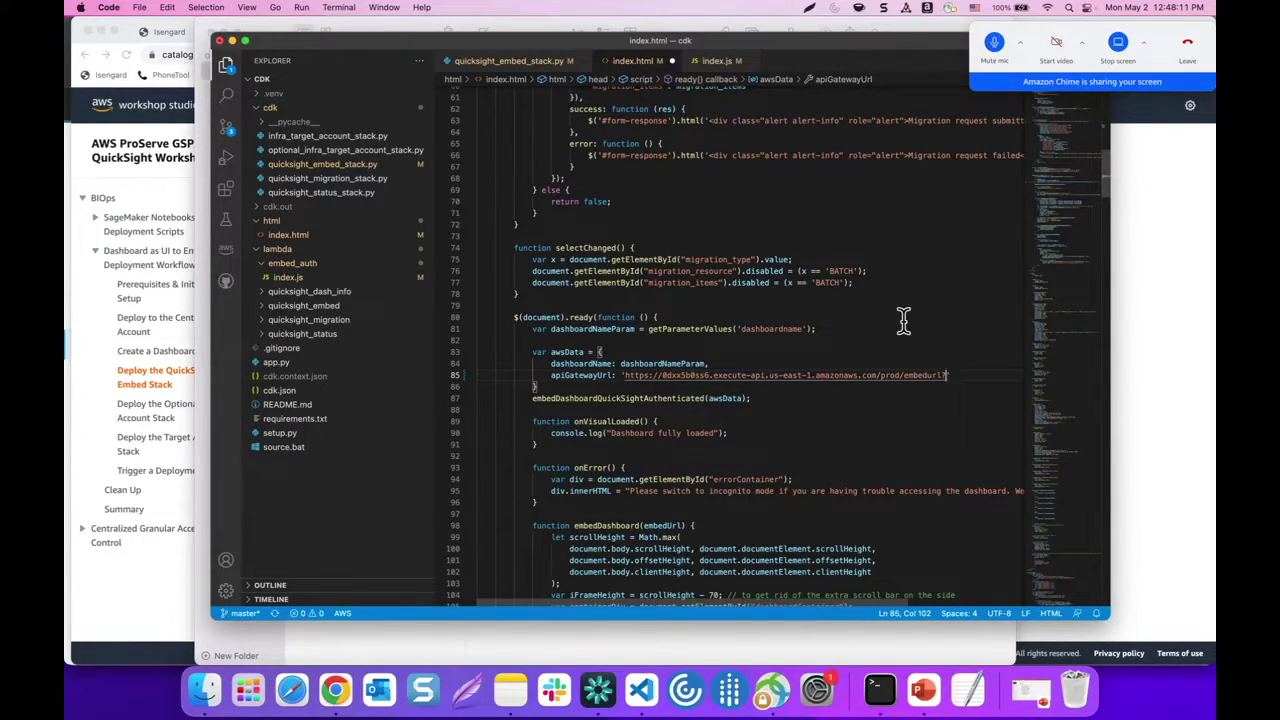
left_click(879, 690)
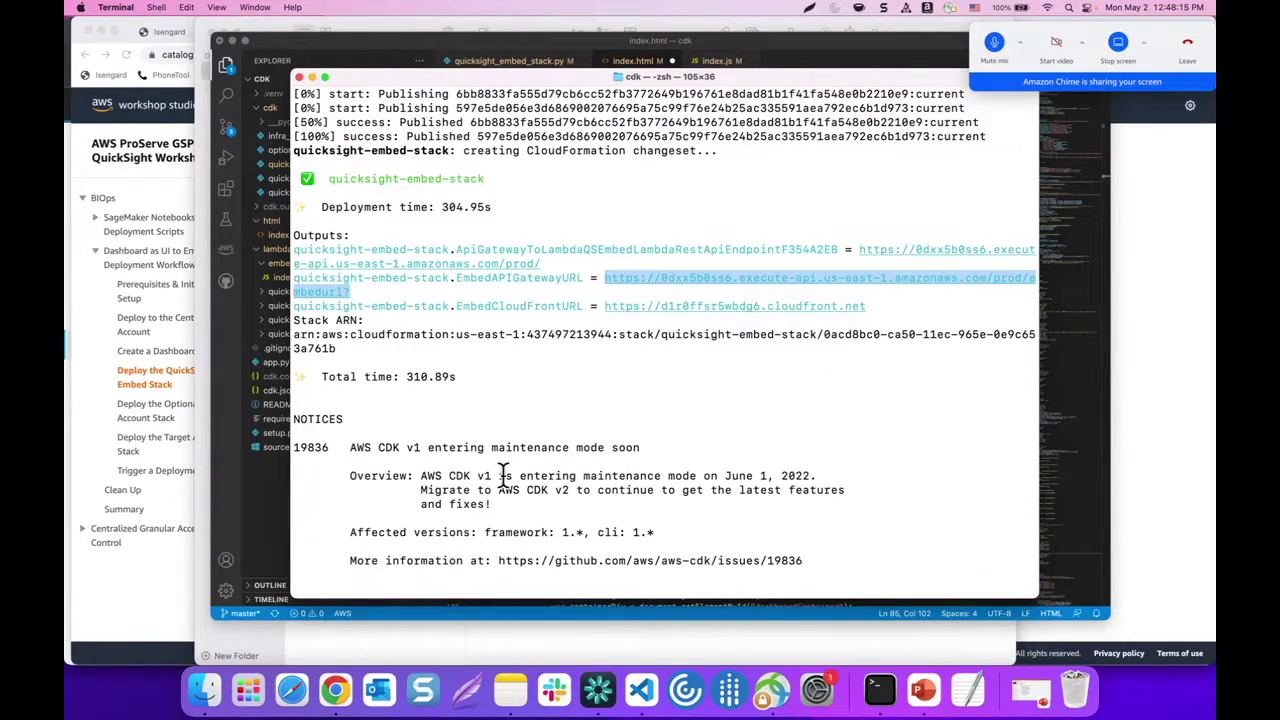
left_click(265, 495)
left_click(655, 305)
key("super+s")
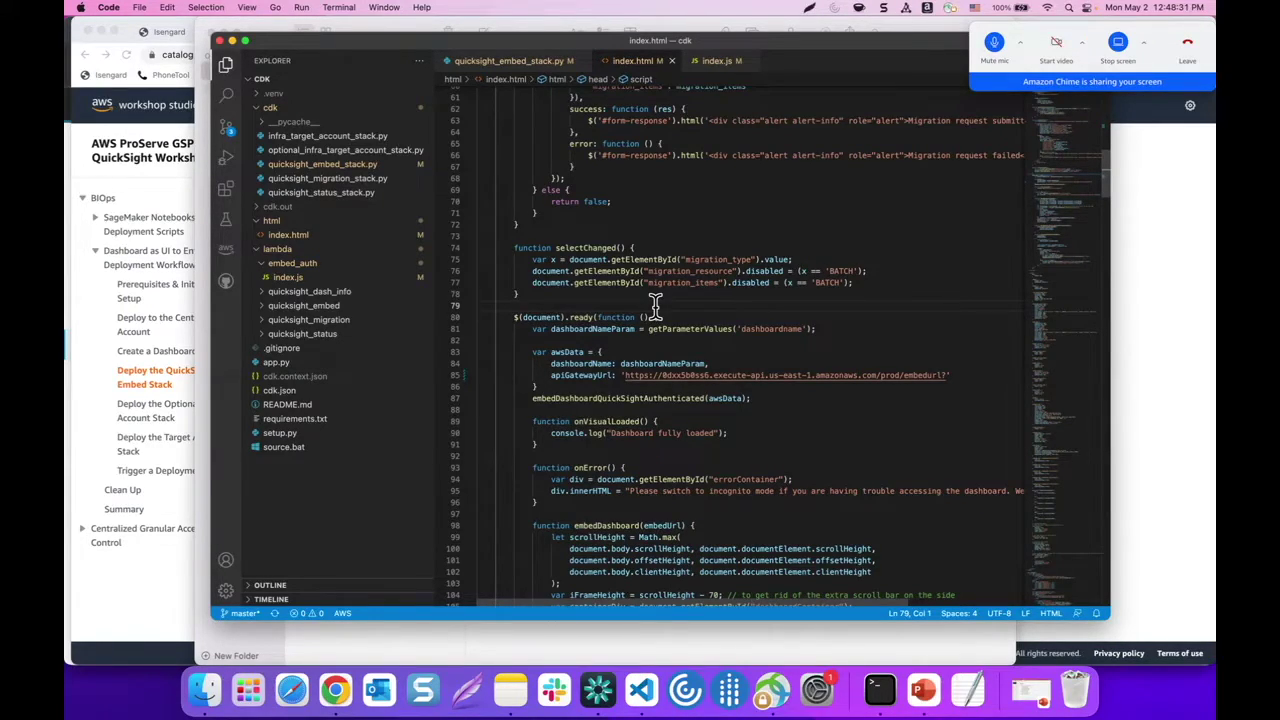
left_click(144, 573)
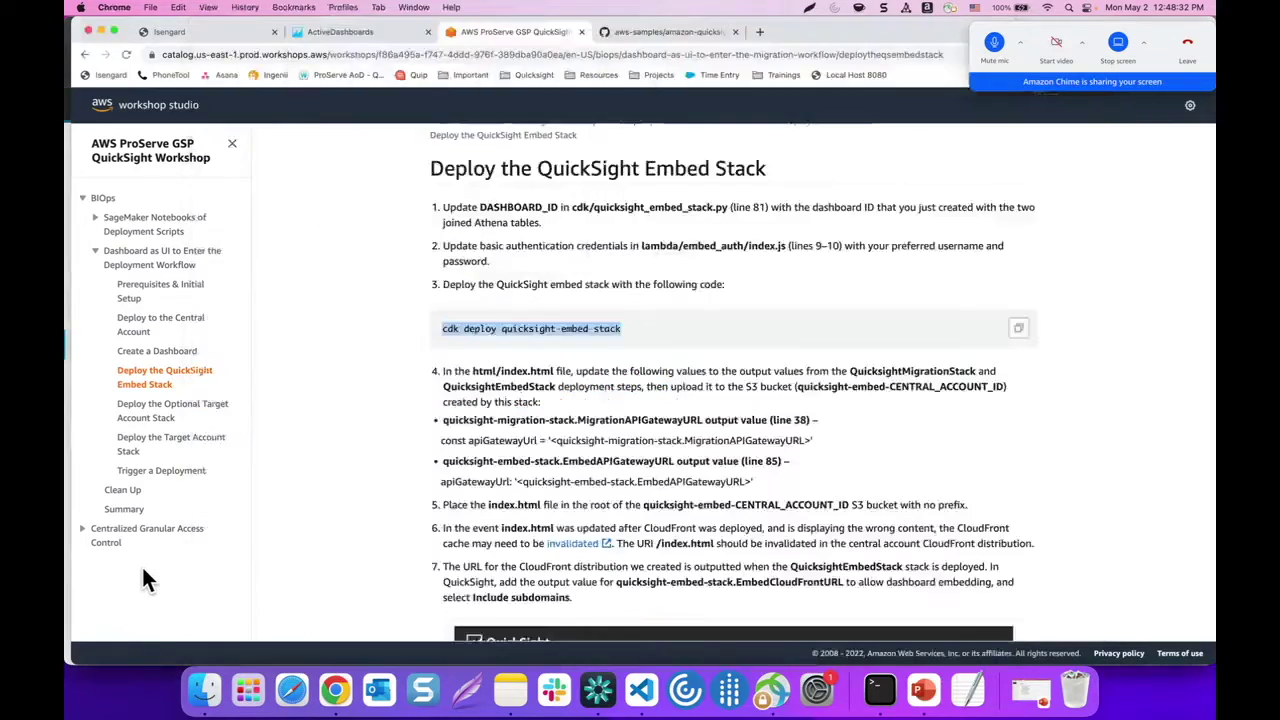
Open the S3 console from the account access portal and go into the quicksight-embed bucket
left_click(230, 31)
left_click(1125, 340)
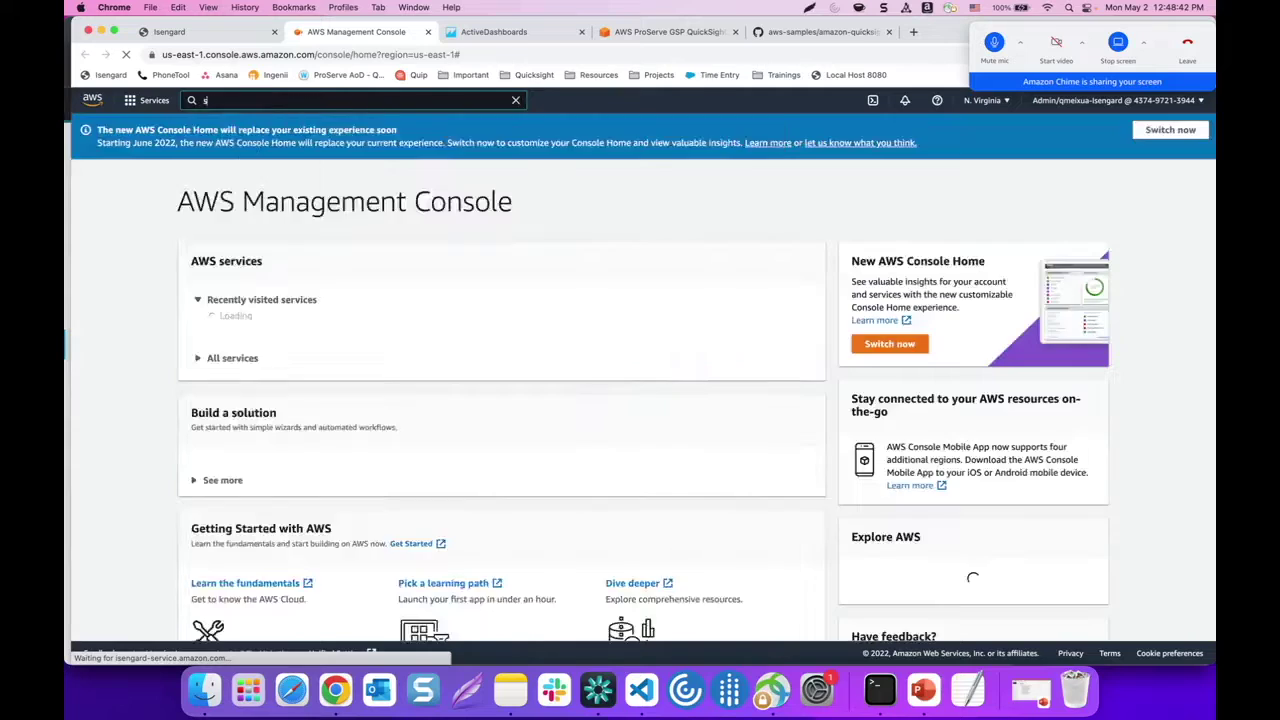
left_click(250, 100)
type("s3")
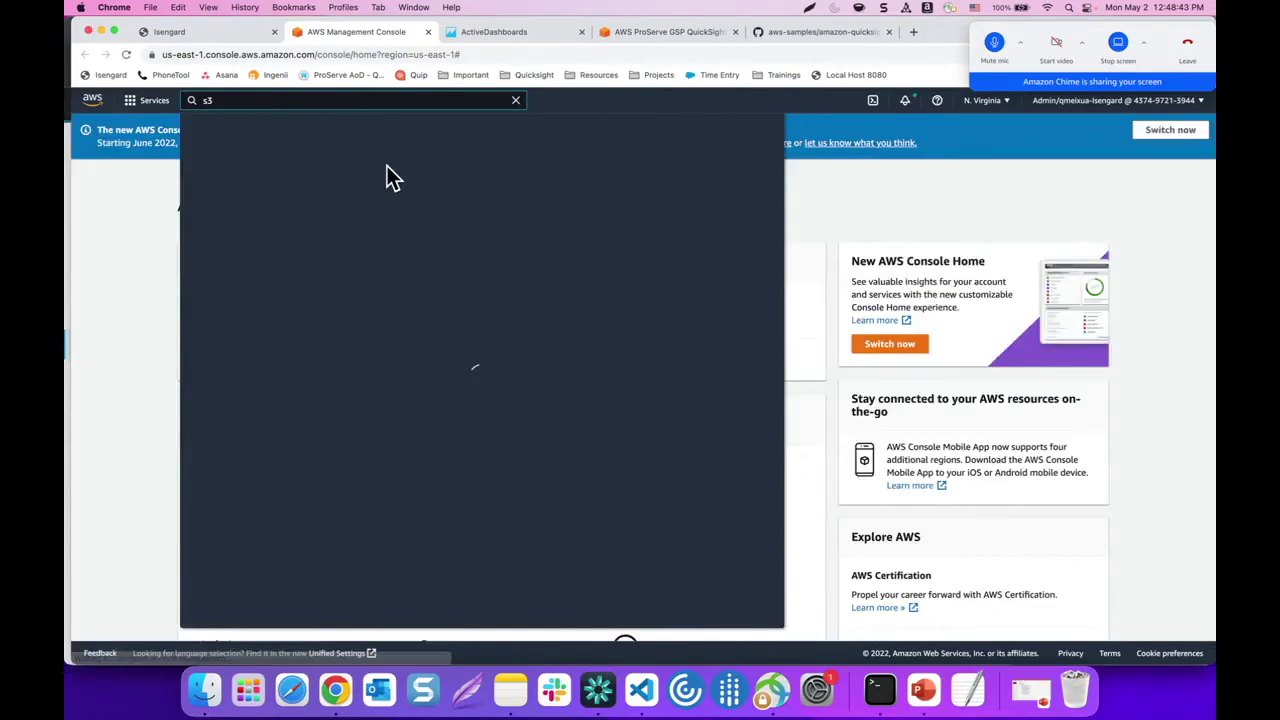
left_click(387, 207)
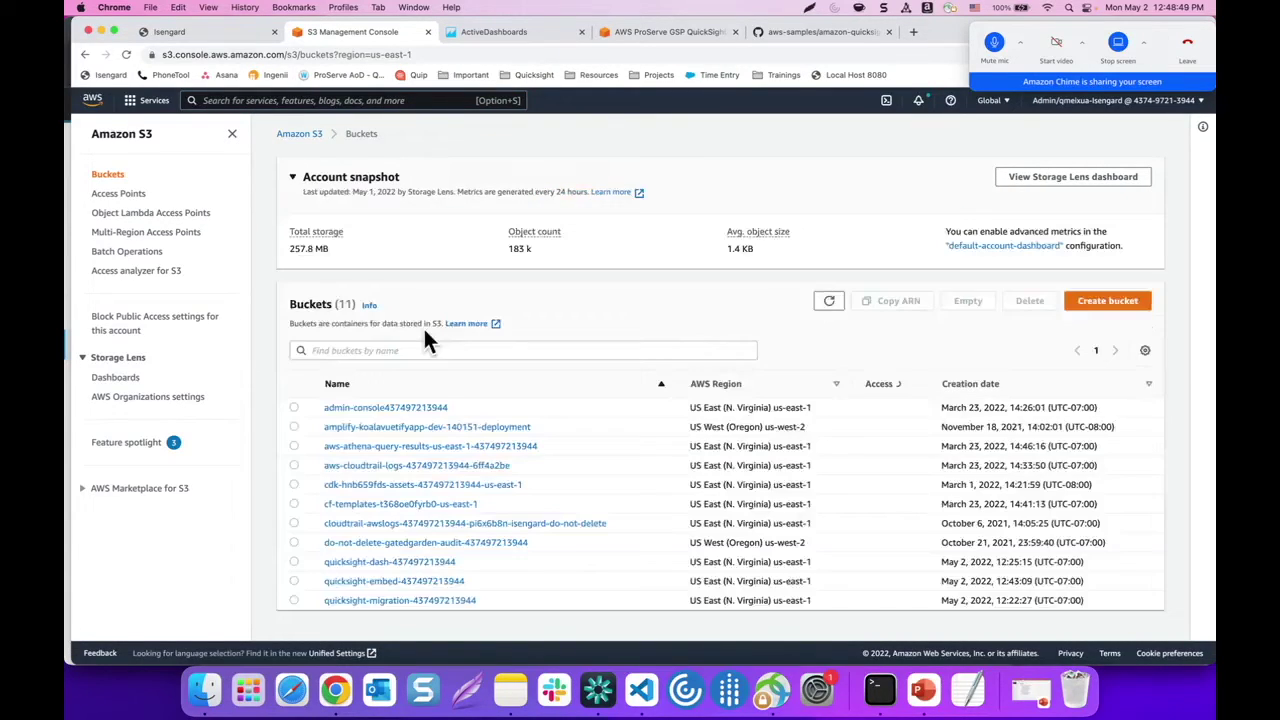
left_click(408, 583)
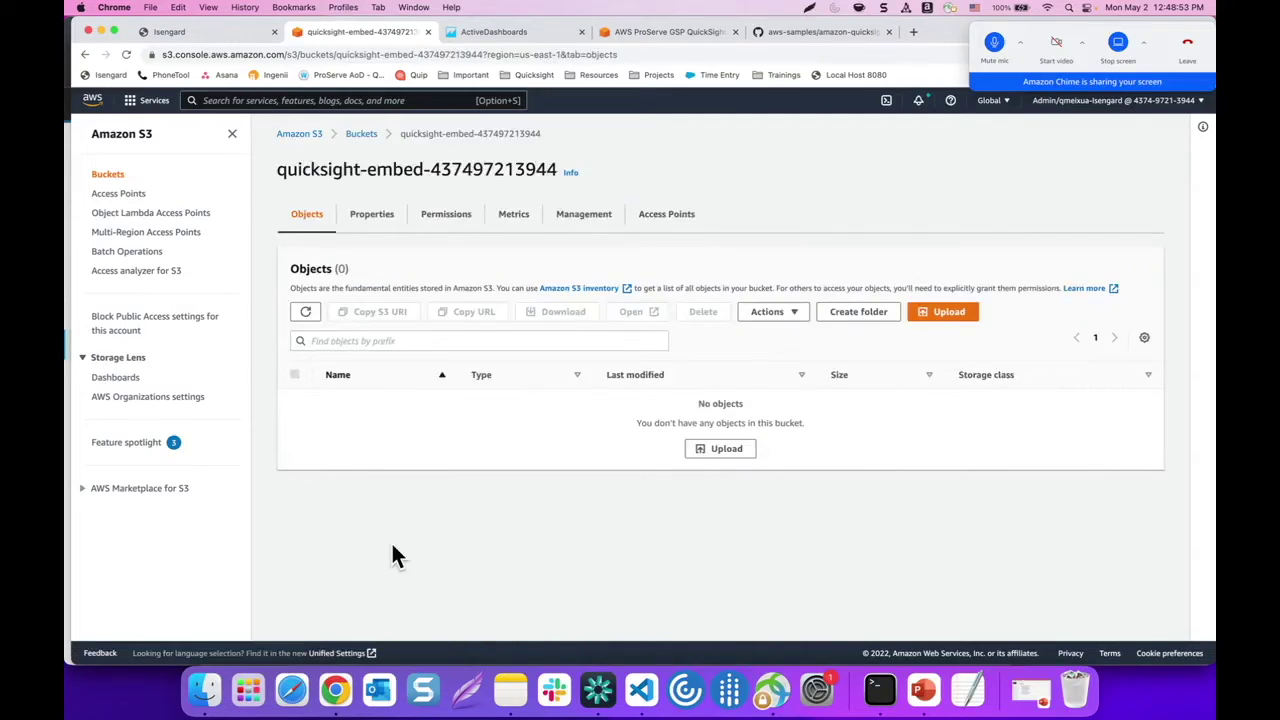
Upload html/index.html (14.6 KB) to the root of the quicksight-embed bucket
left_click(943, 318)
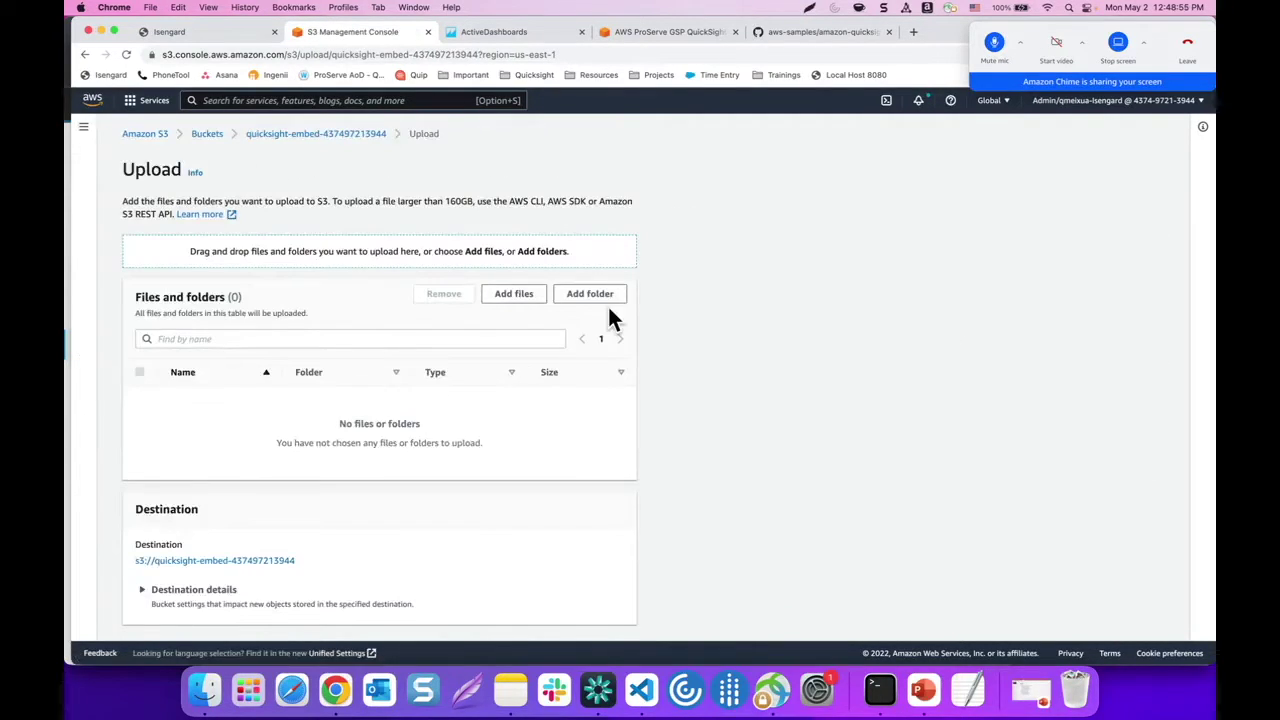
left_click(514, 300)
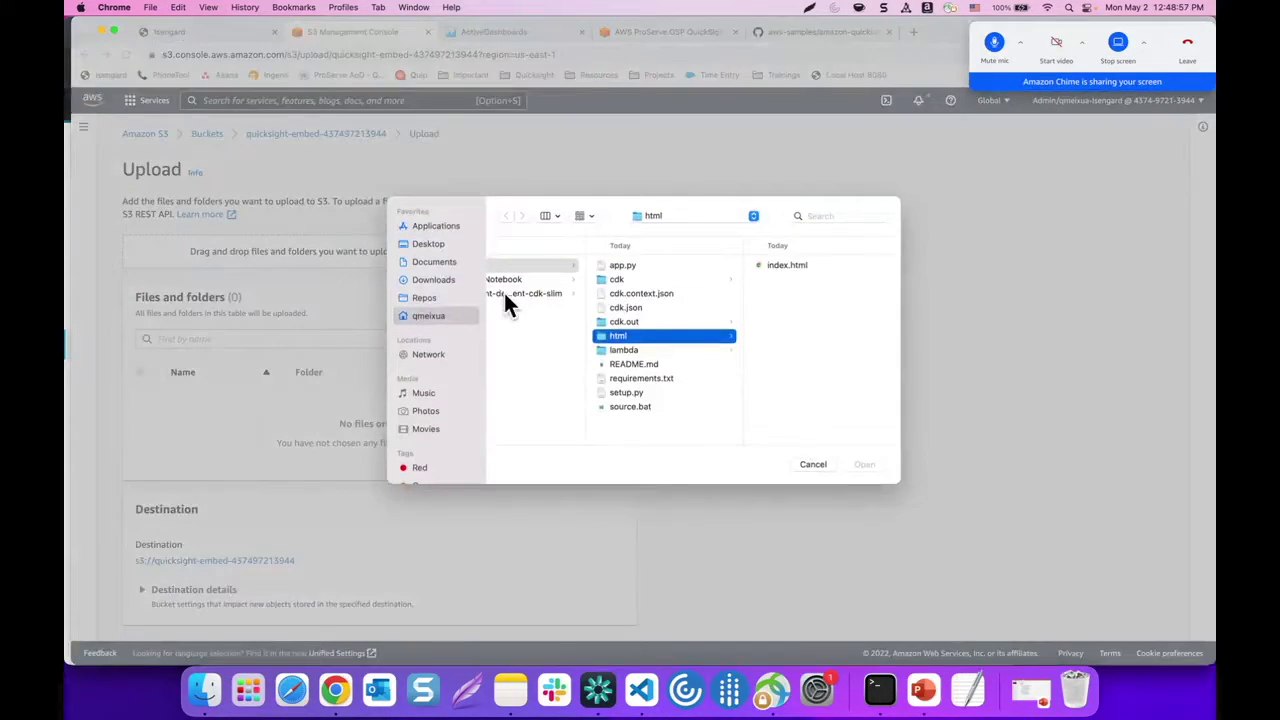
scroll(556, 334, "left", 2)
scroll(556, 333, "right", 1)
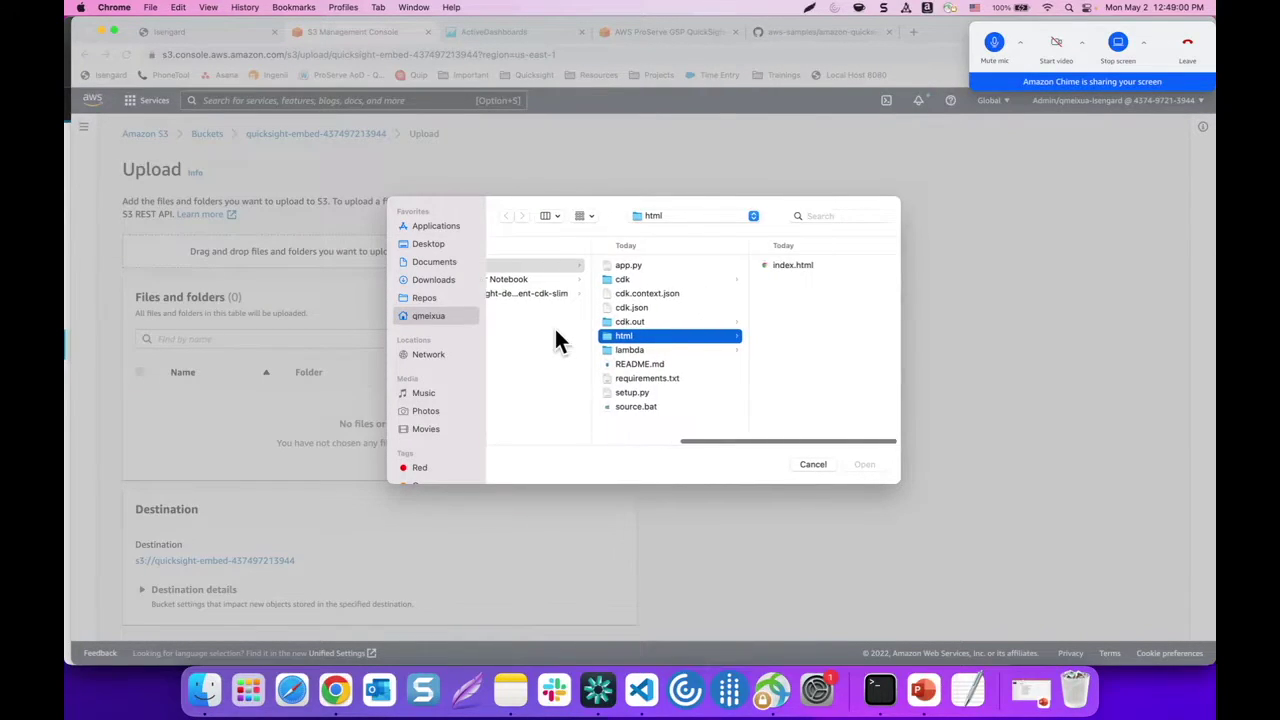
left_click(792, 264)
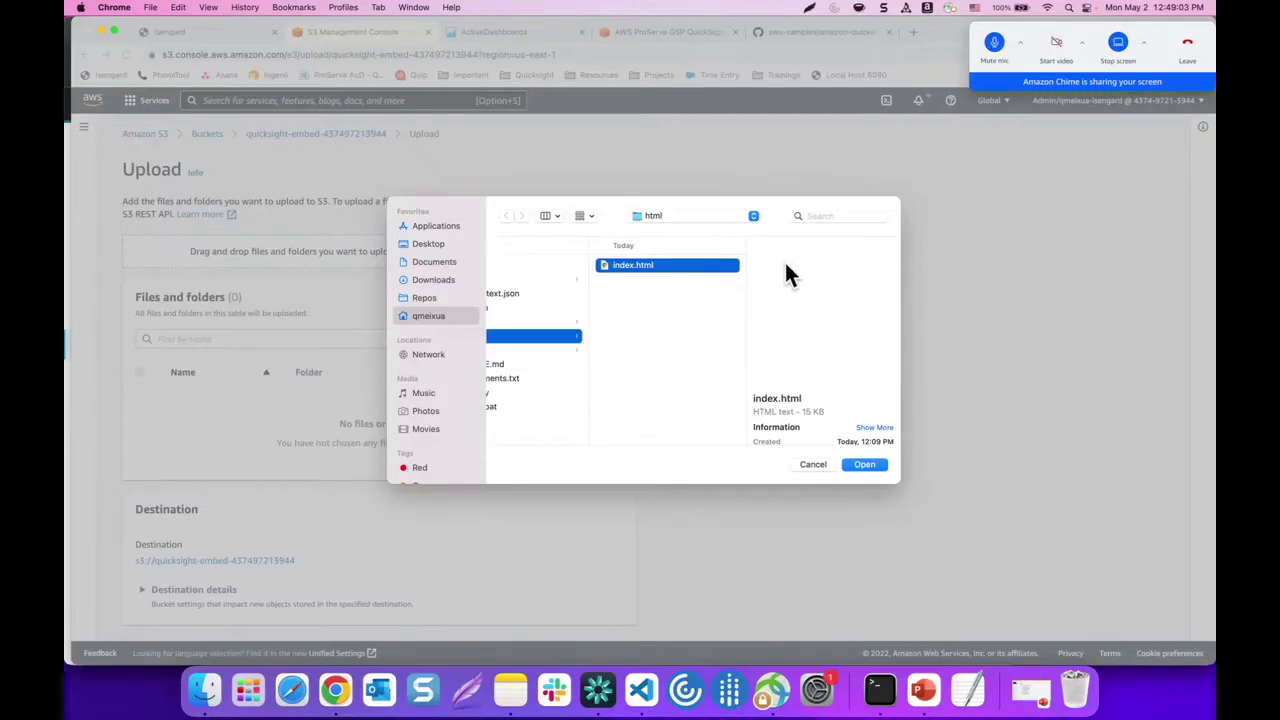
left_click(860, 464)
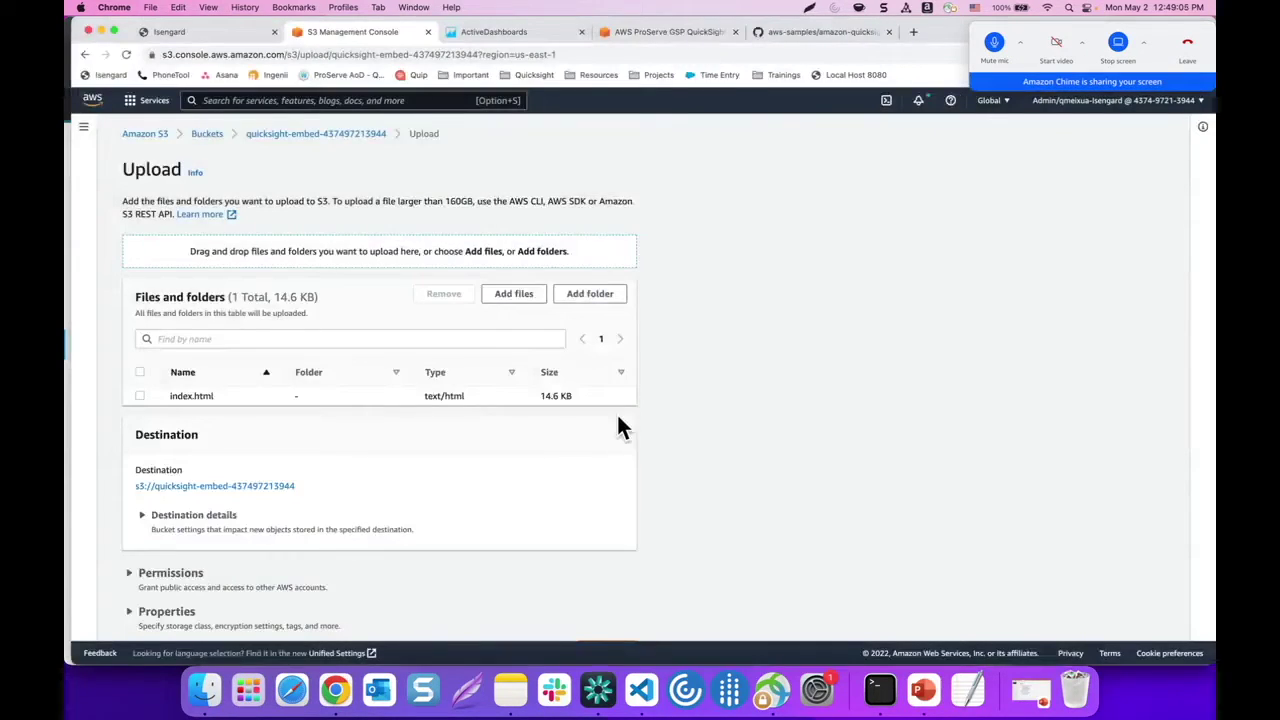
scroll(614, 412, "down", 2)
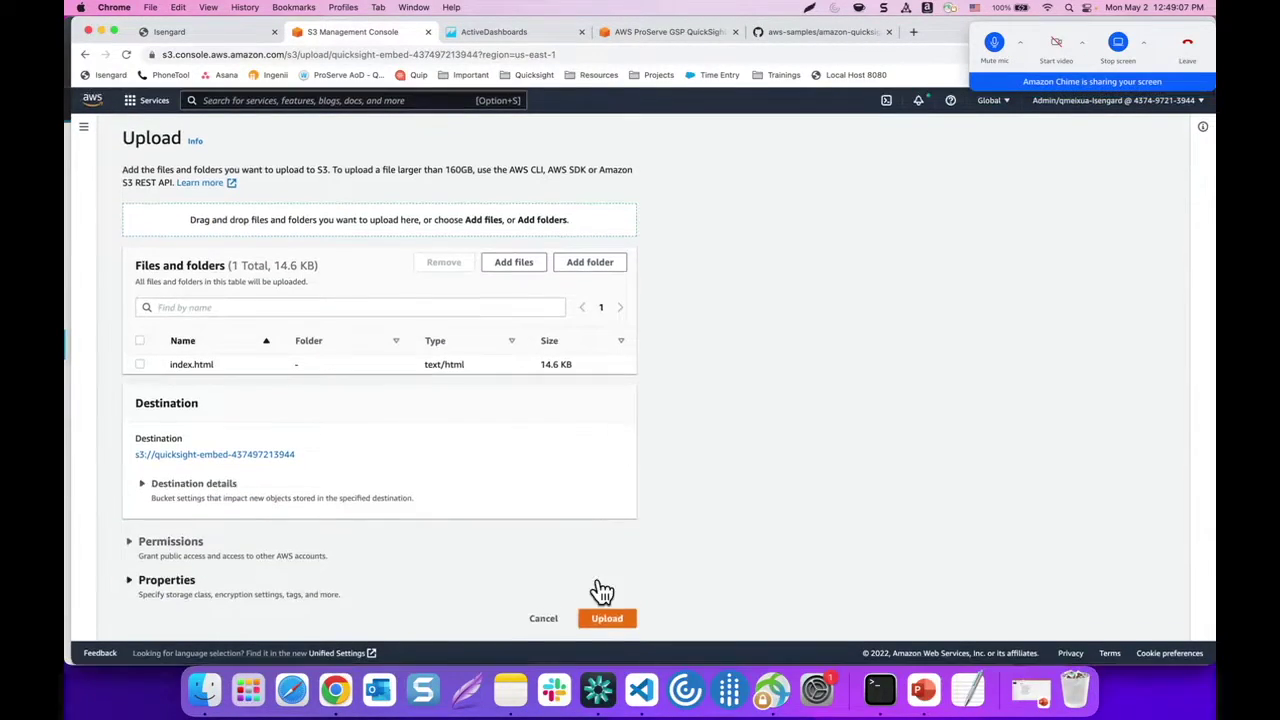
left_click(606, 620)
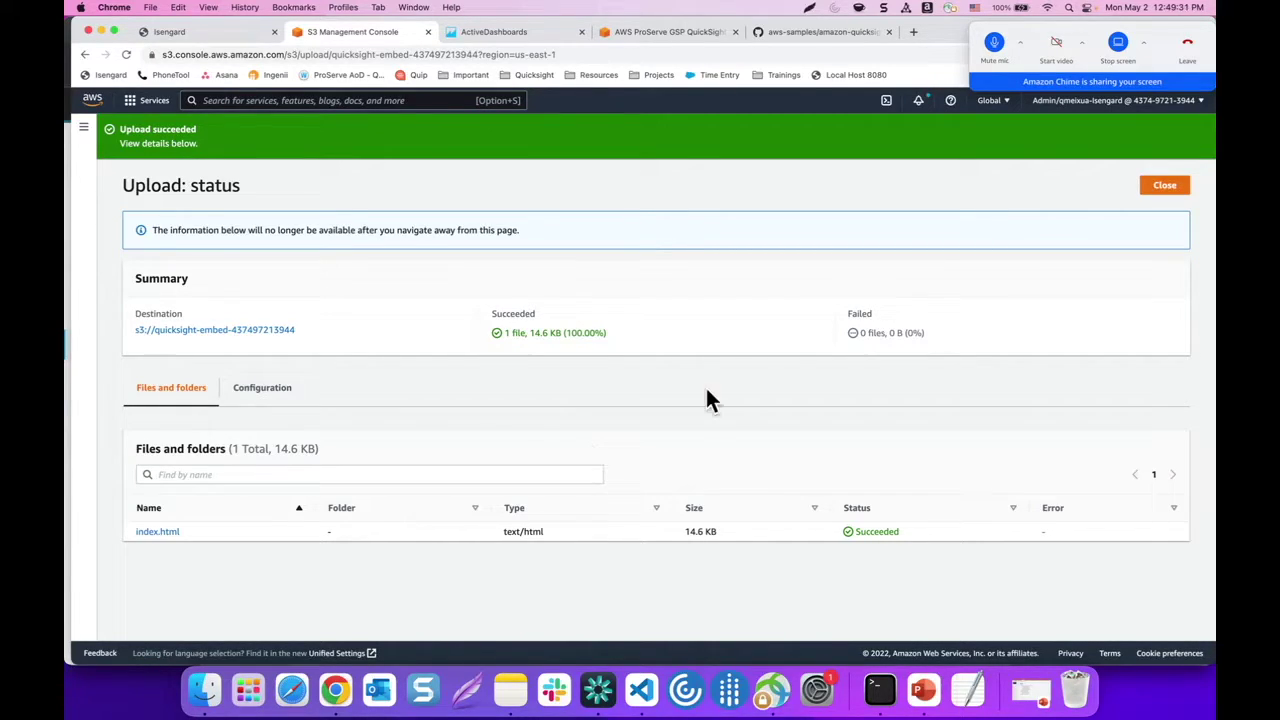
left_click(882, 700)
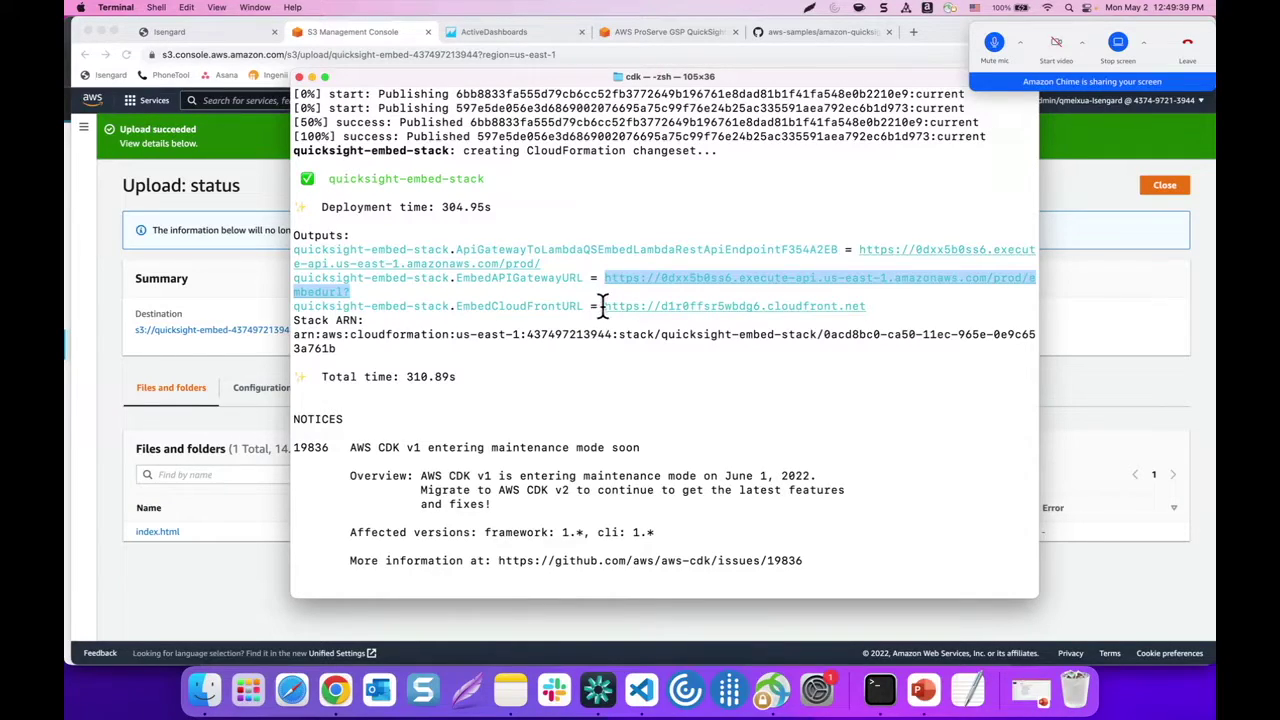
Copy the EmbedCloudFrontURL output from Terminal and switch to Chrome's ActiveDashboards dashboard tab
left_click_drag(603, 306, 868, 307)
key("super+c")
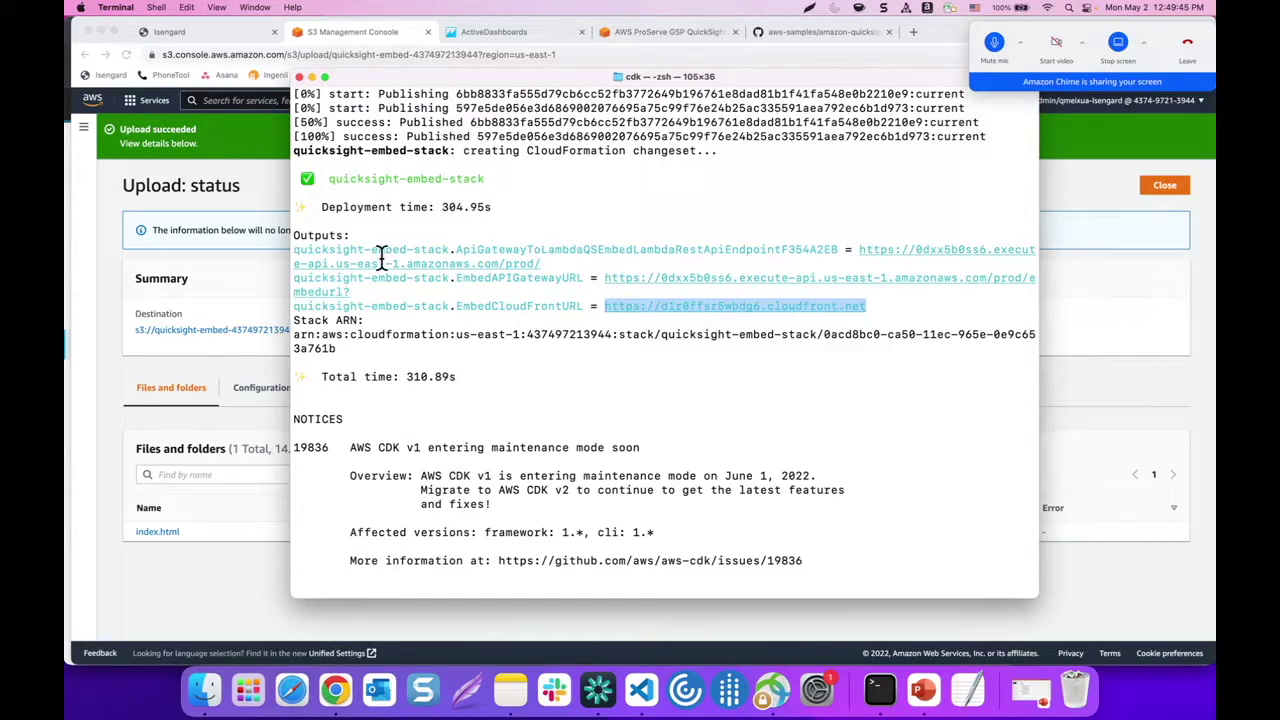
left_click(110, 326)
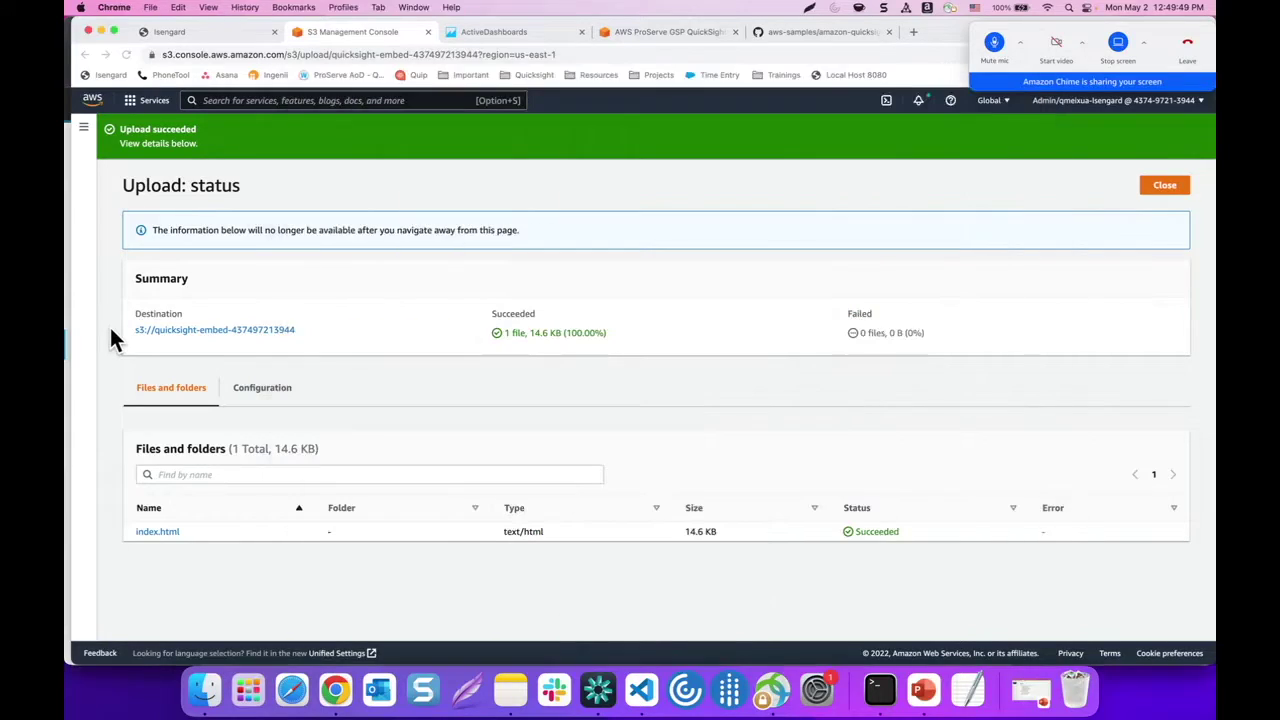
left_click(545, 38)
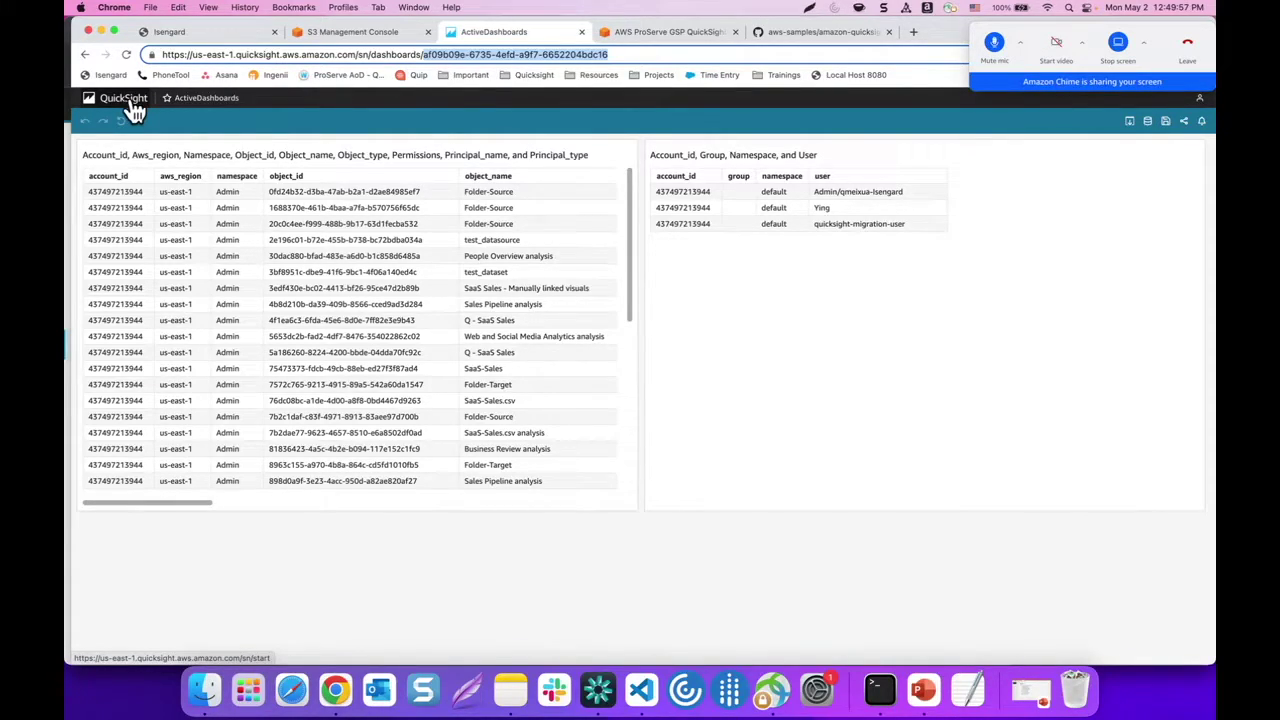
Go to Manage QuickSight's Domains and Embedding settings from the account menu
left_click(133, 110)
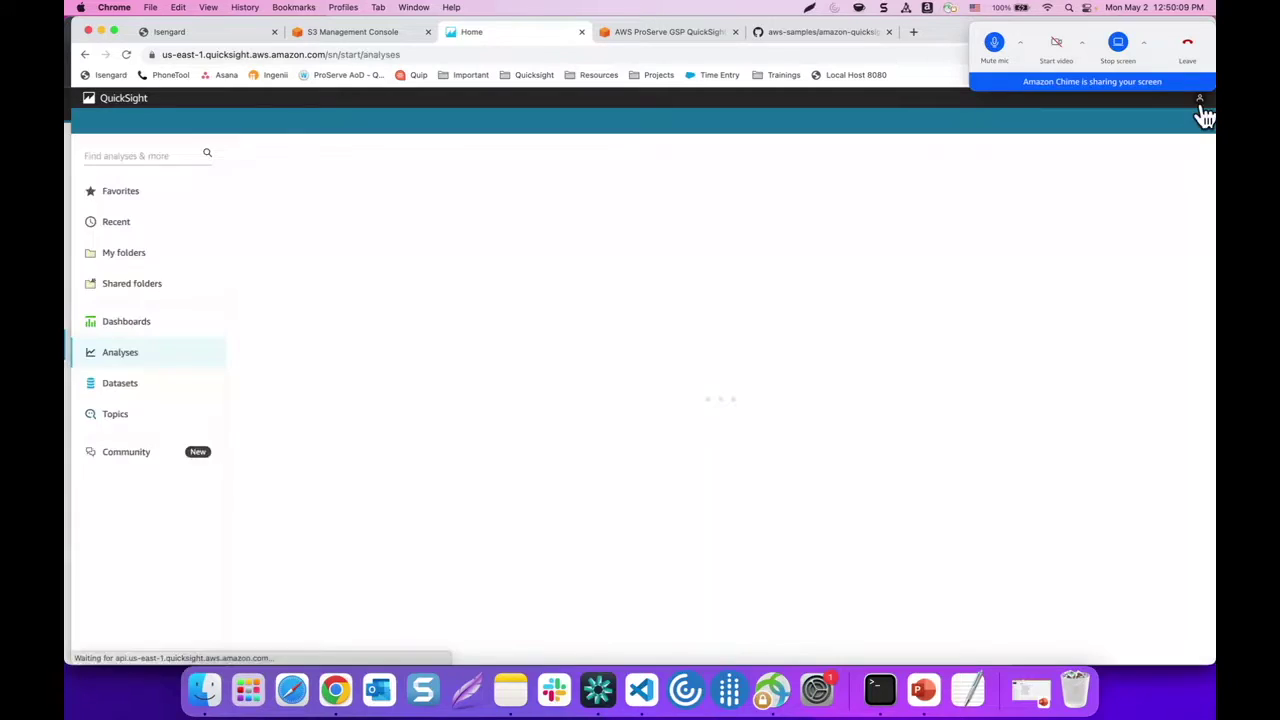
left_click(1201, 100)
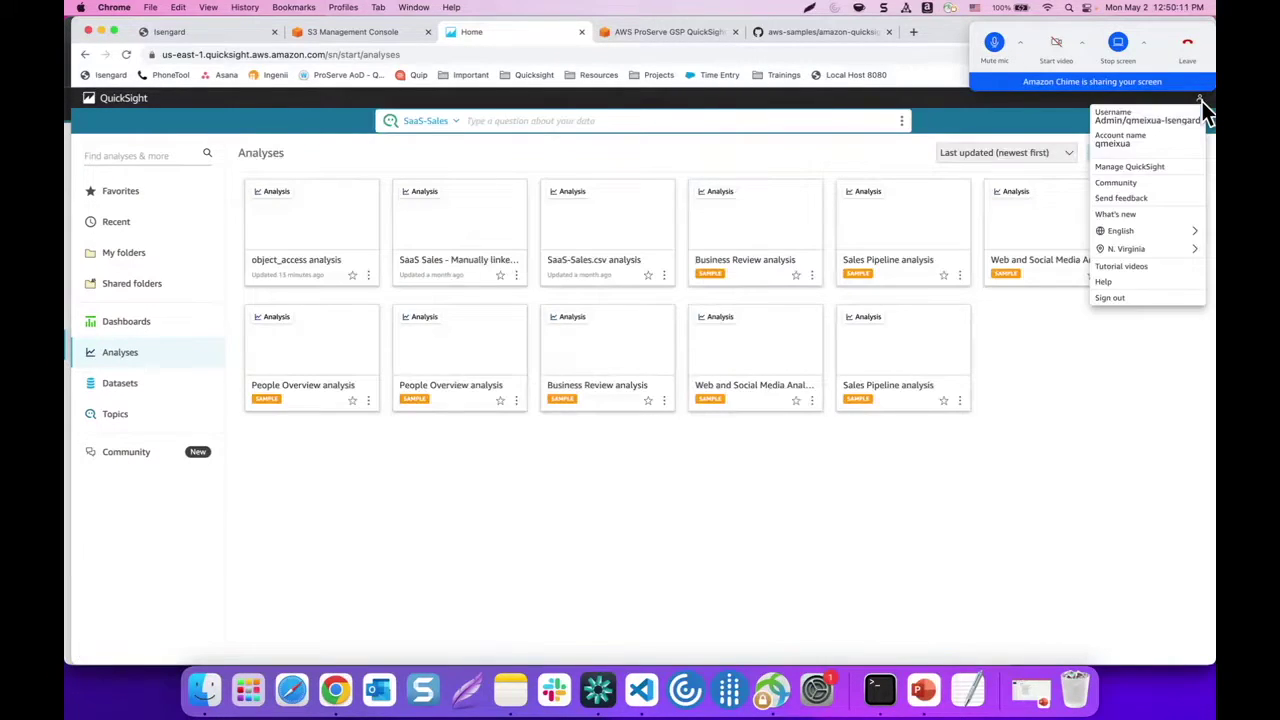
left_click(1122, 172)
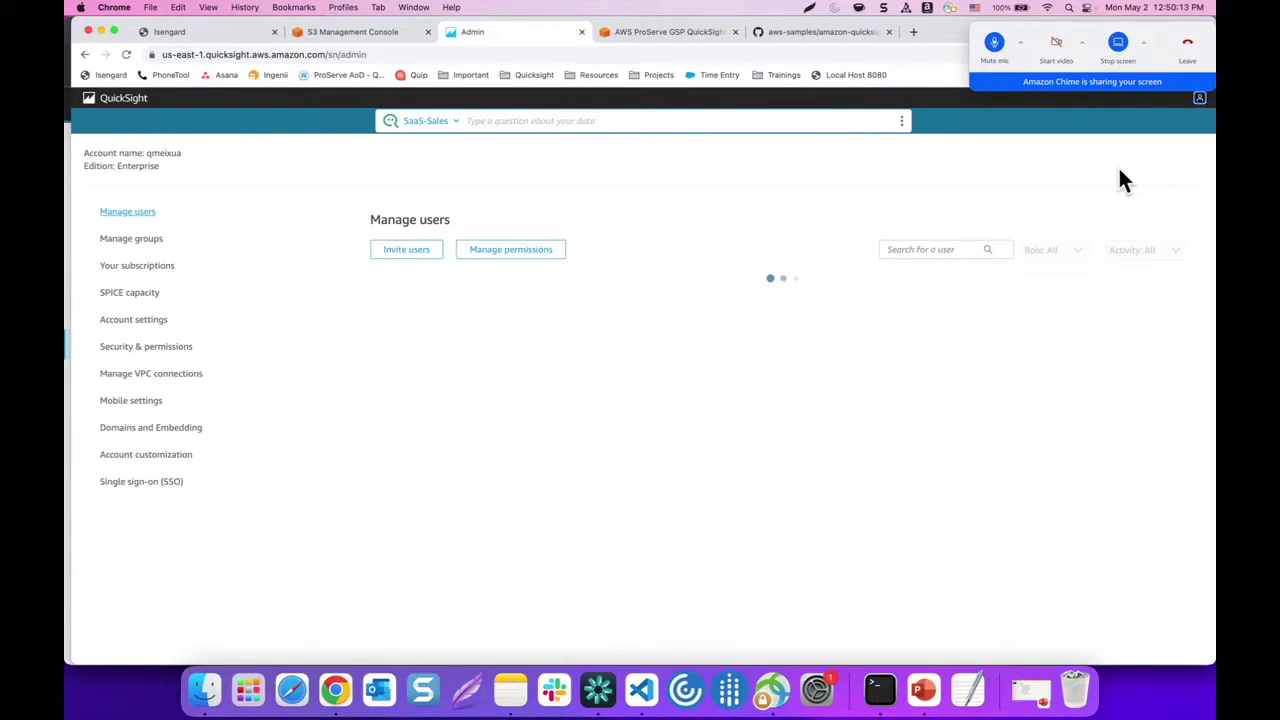
left_click(172, 429)
left_click(427, 296)
key("super+v")
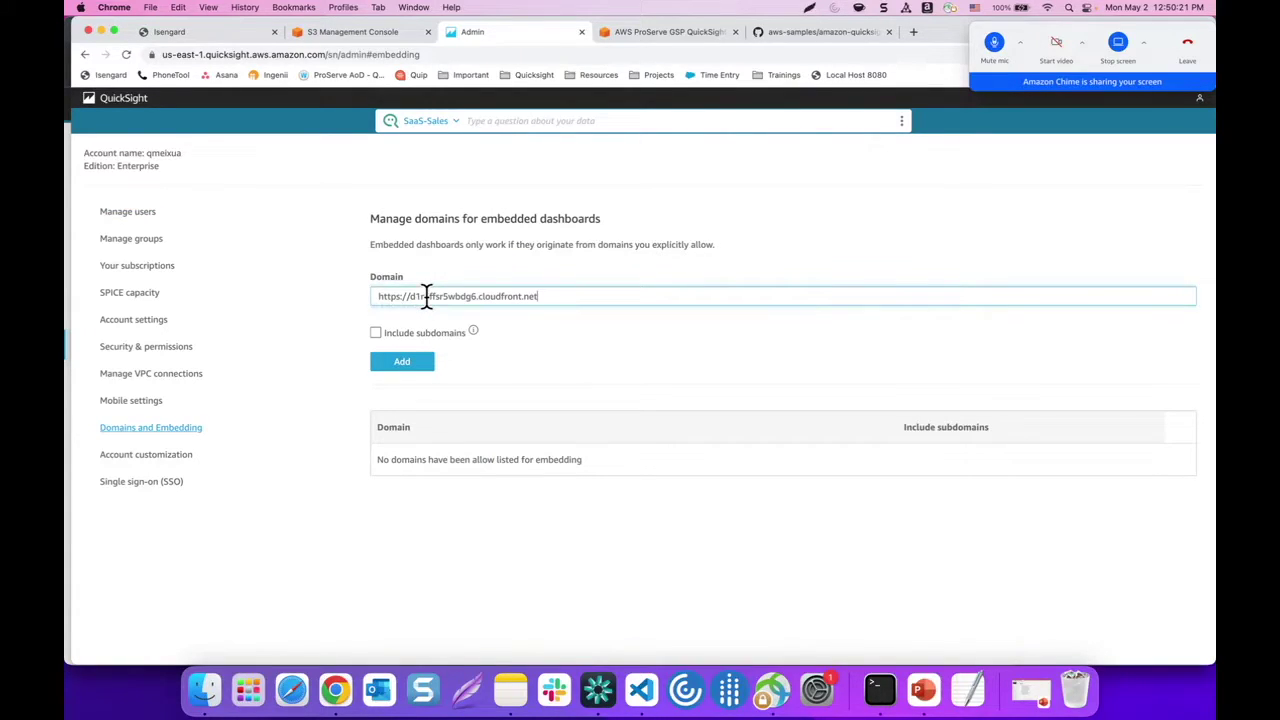
left_click(376, 333)
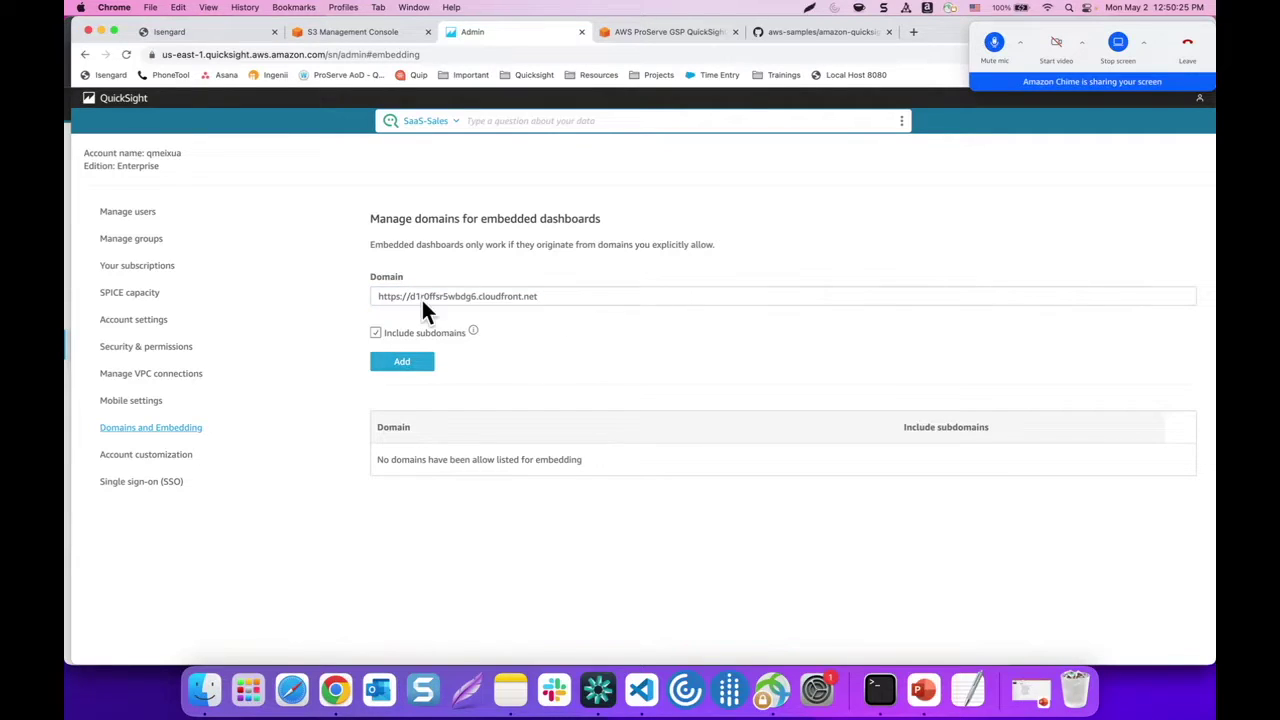
left_click(400, 366)
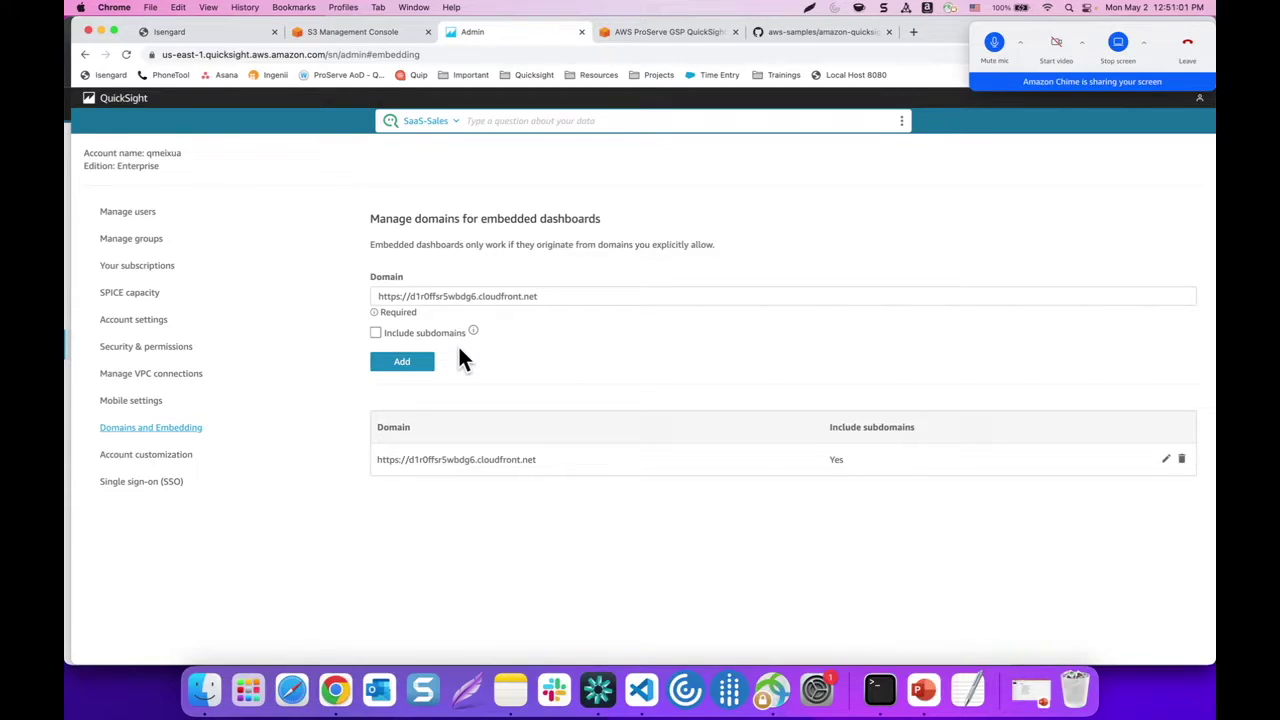
Show the workshop's 'Deploy the Optional Target Account Stack' page and its cdk deploy commands
left_click(660, 31)
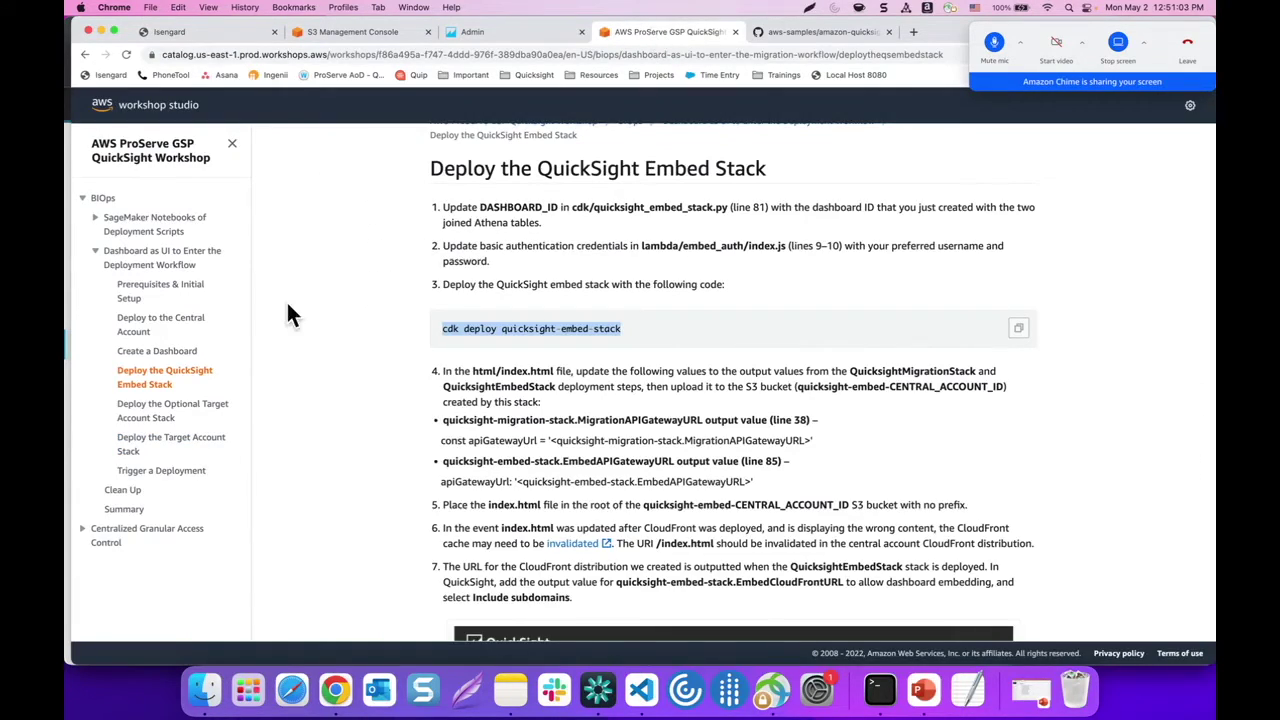
scroll(315, 363, "down", 5)
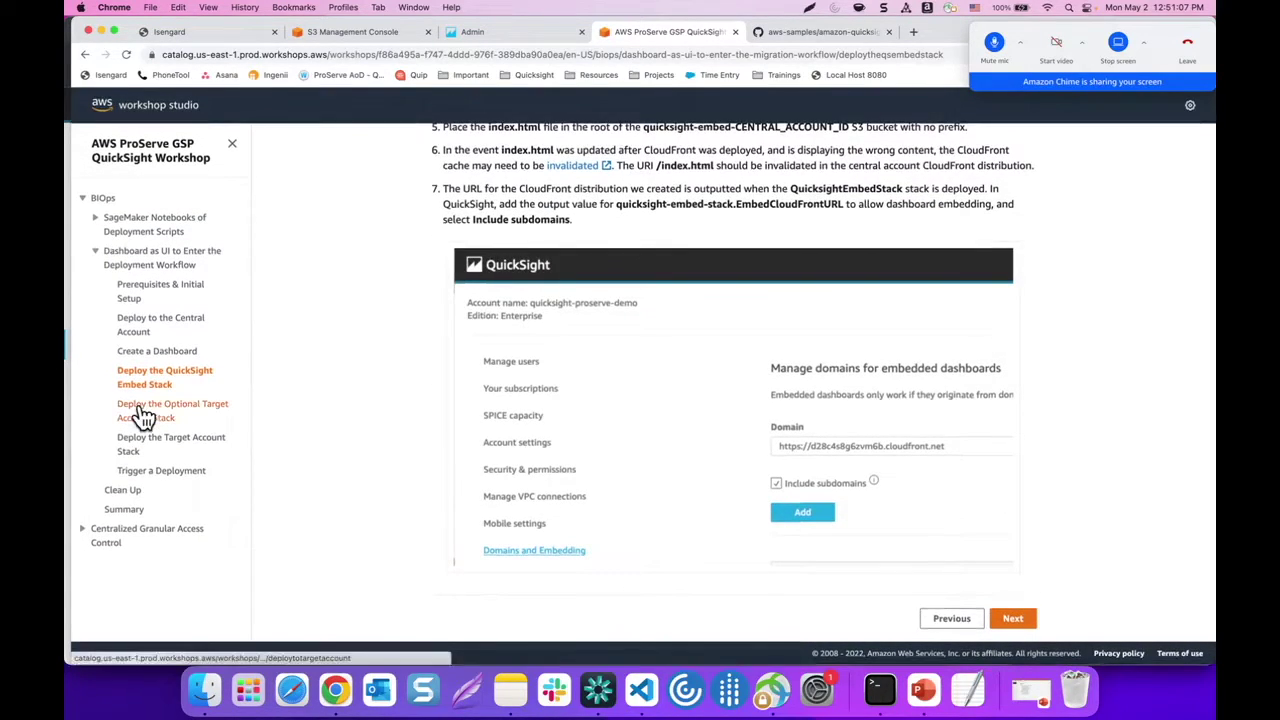
left_click(145, 412)
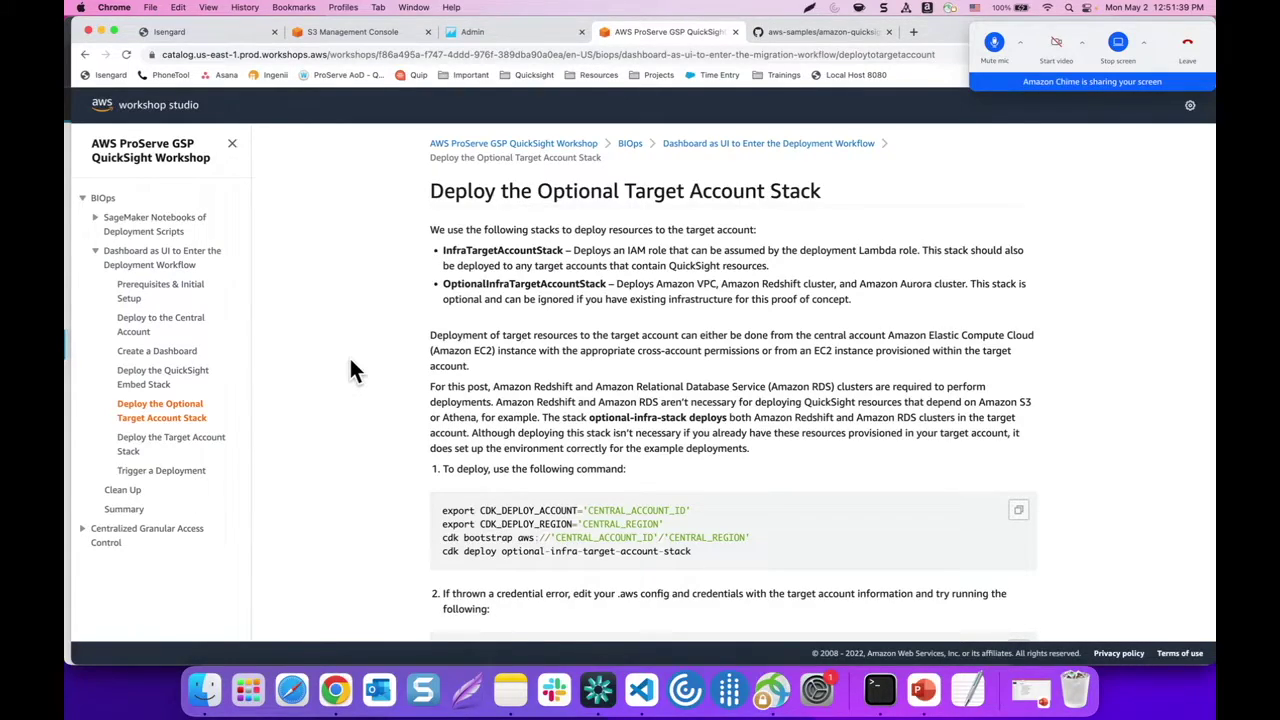
scroll(352, 370, "down", 3)
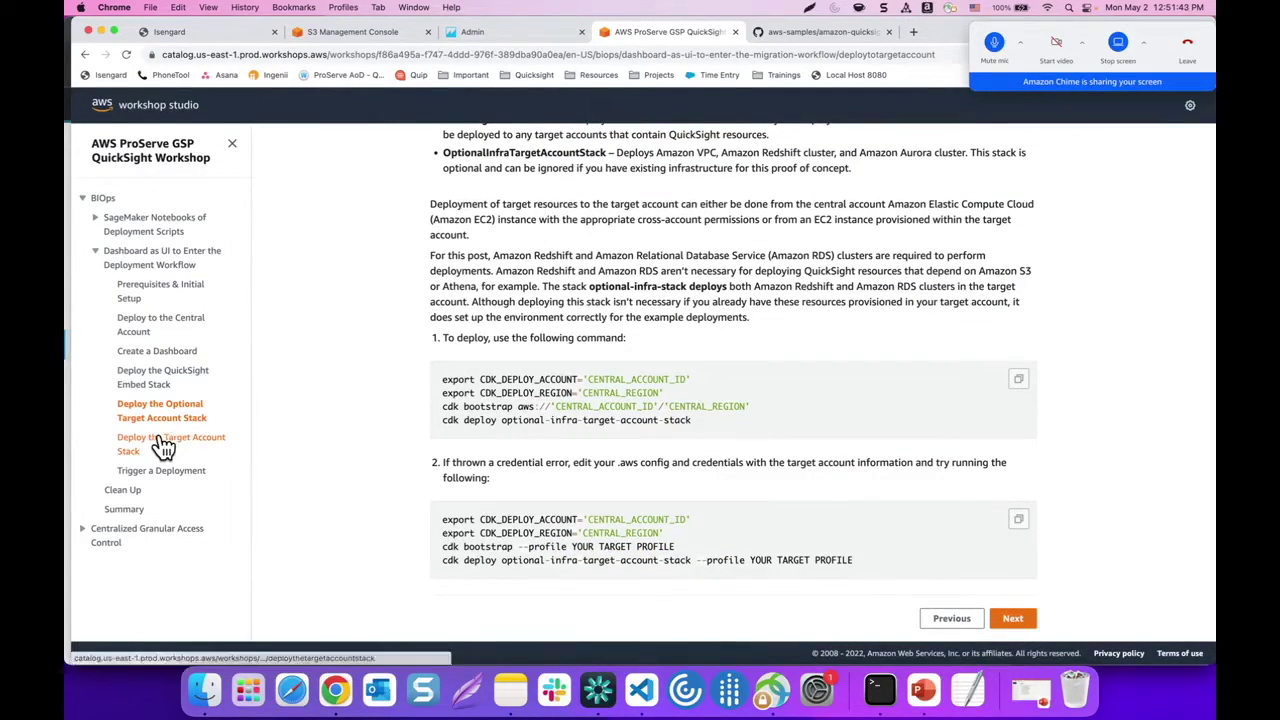
View the 'Deploy the Target Account Stack' workshop page, then return to Visual Studio Code
left_click(163, 447)
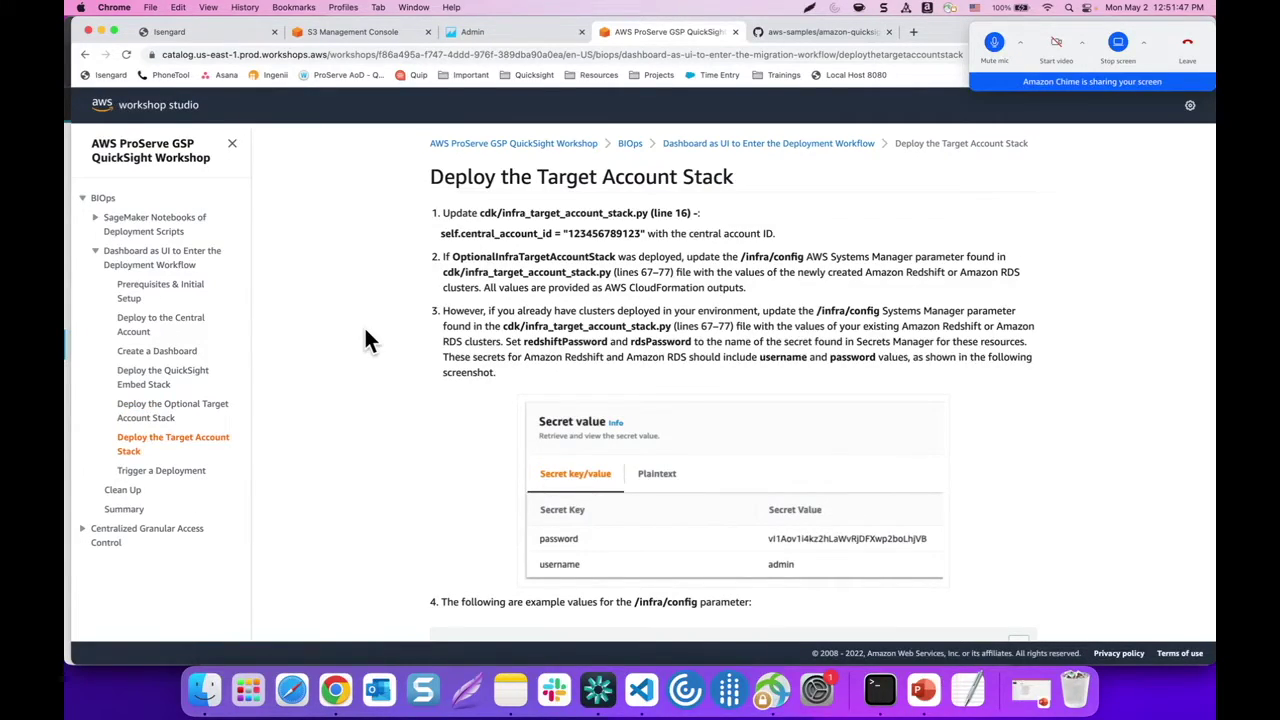
scroll(358, 303, "down", 1)
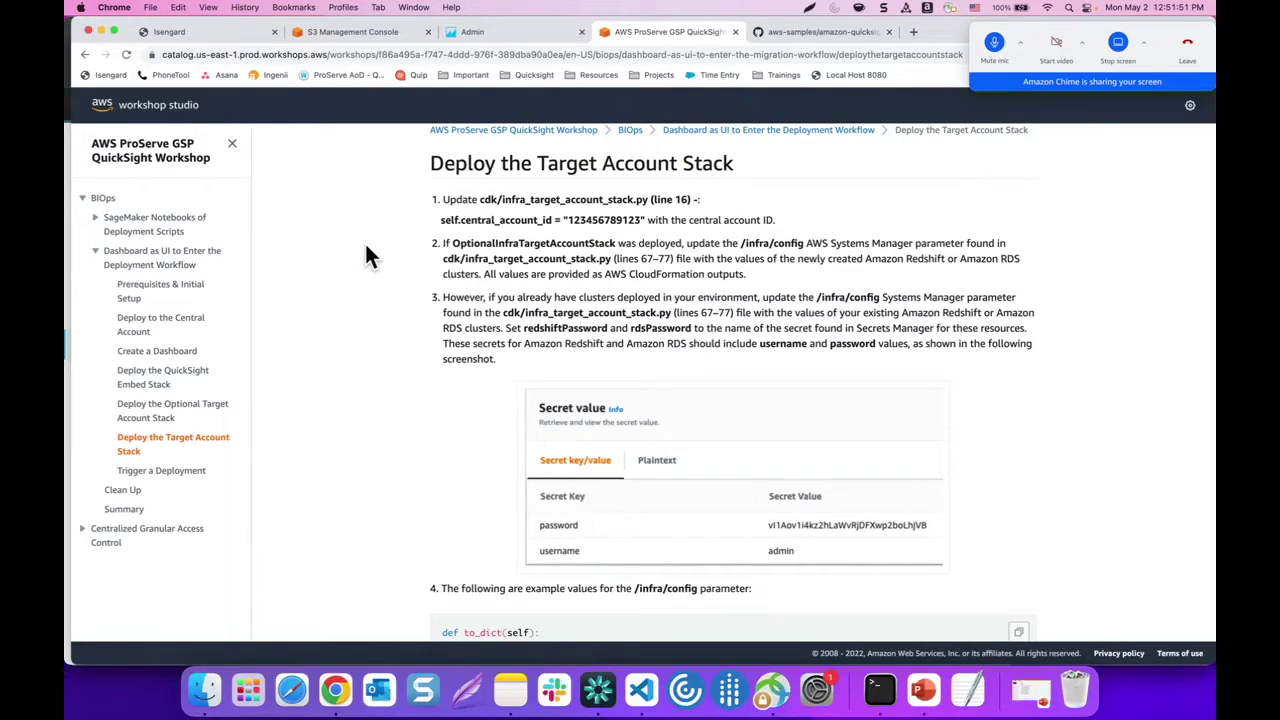
left_click(645, 691)
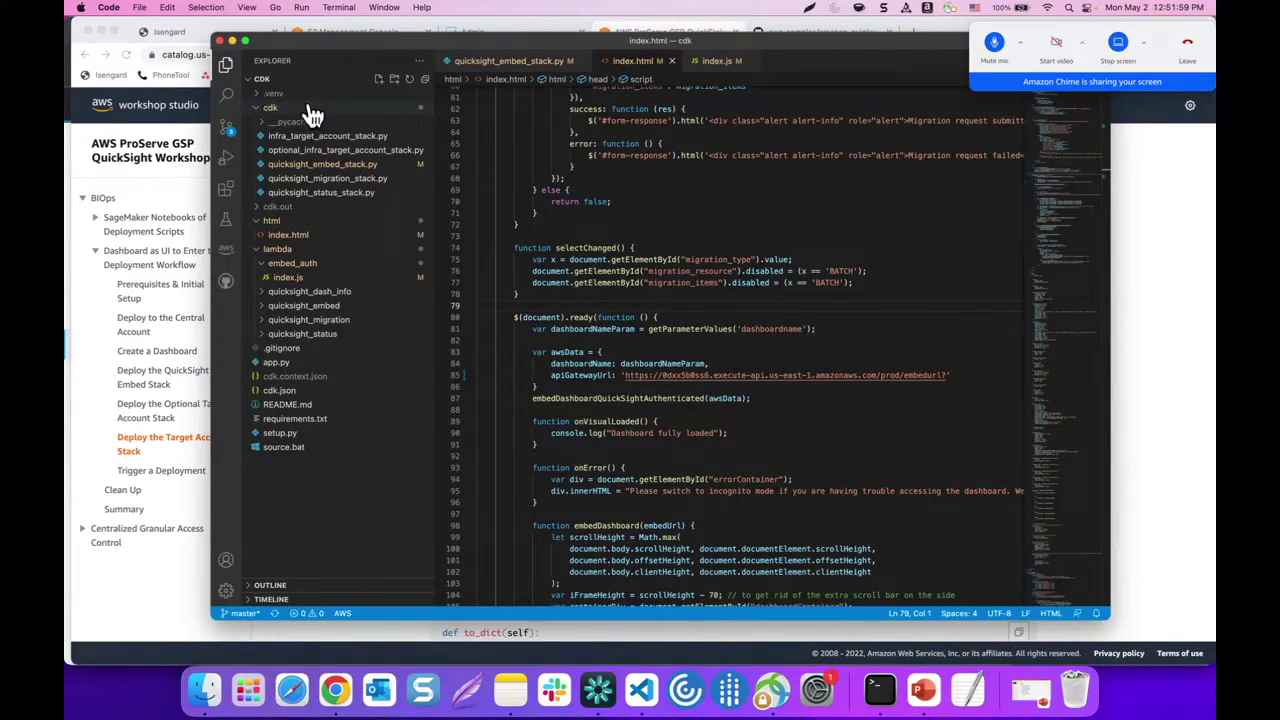
Delete the placeholder central_account_id on line 16 of infra_target_account_stack.py
left_click(343, 137)
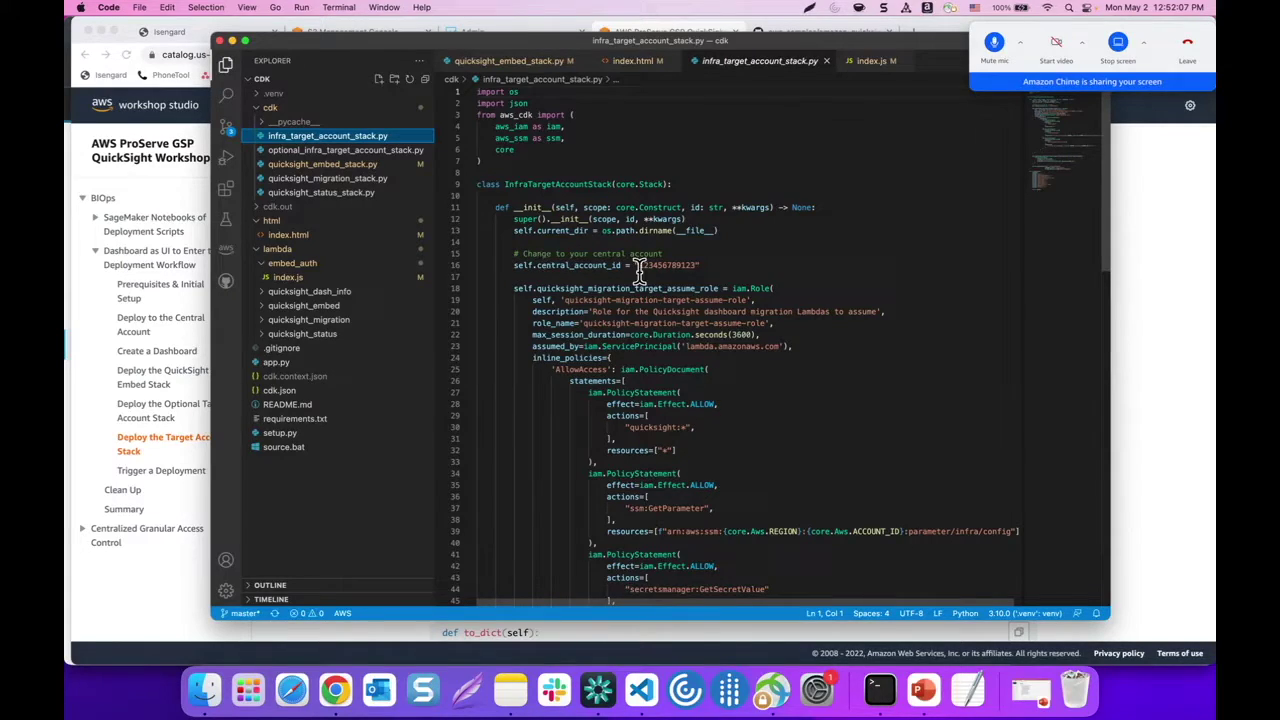
left_click_drag(640, 265, 702, 265)
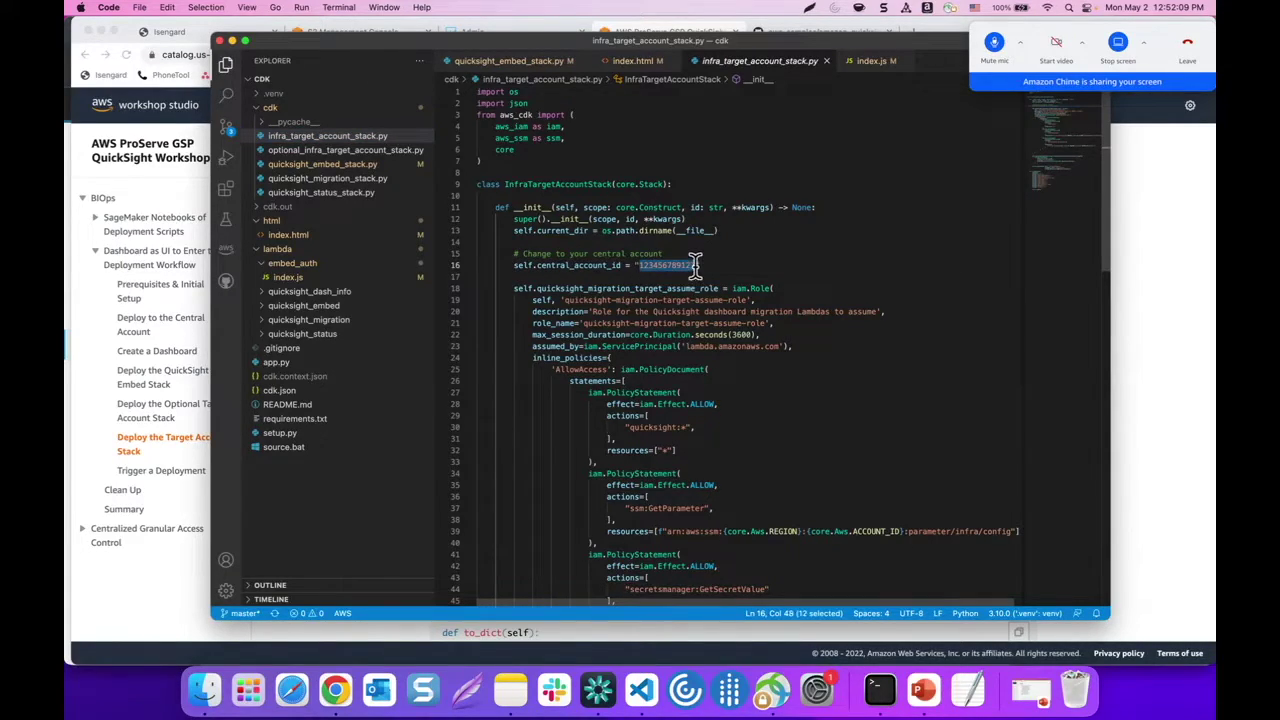
key("BackSpace")
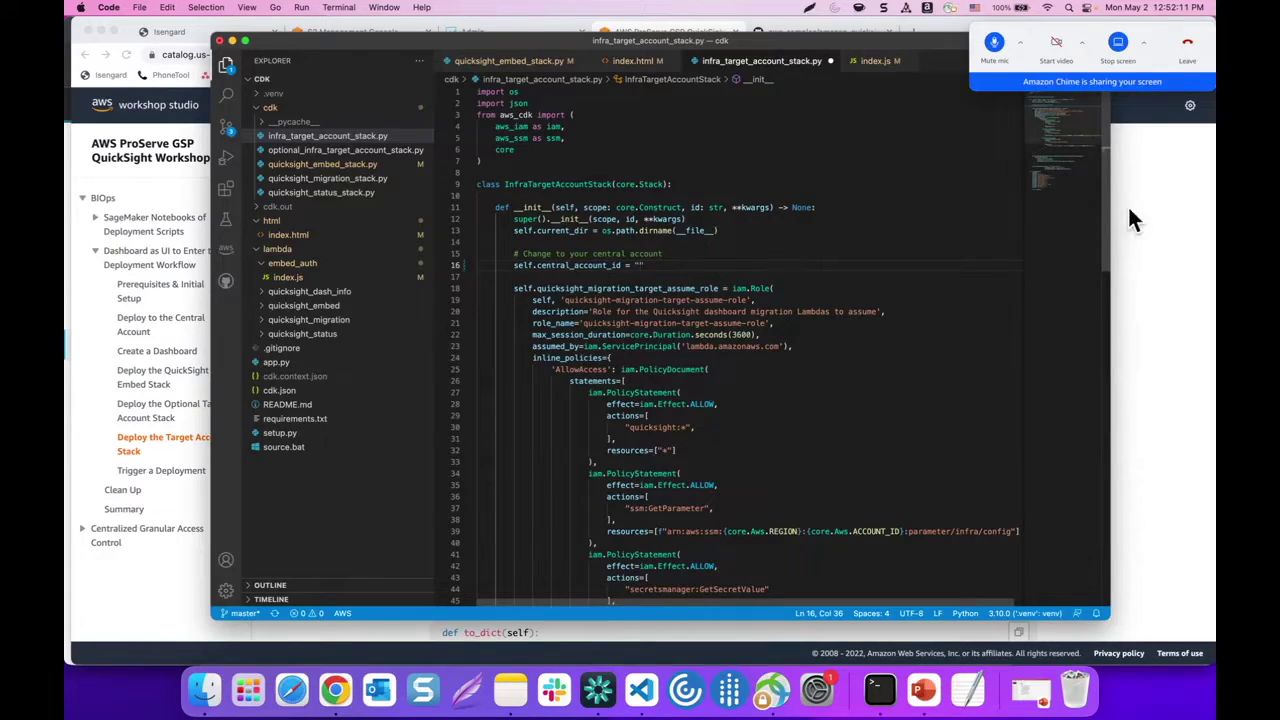
Paste the central account ID from Isengard into line 16 and save the file
left_click(1130, 208)
left_click(160, 32)
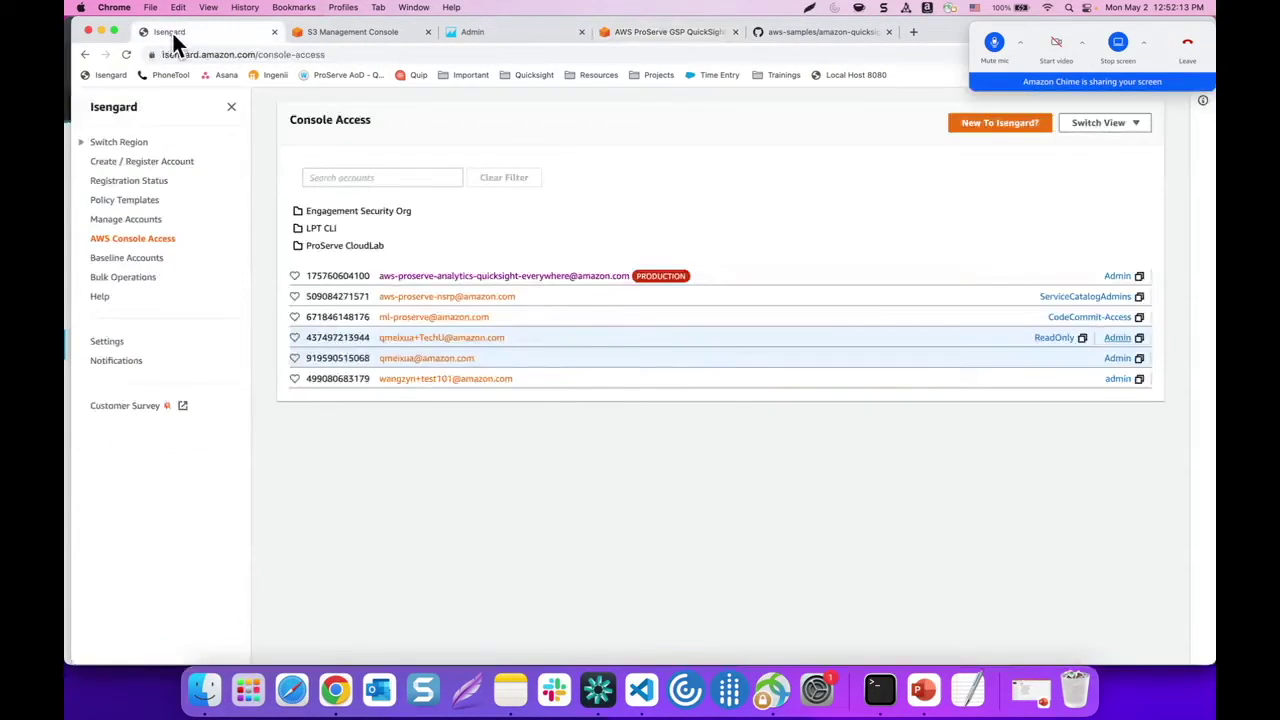
left_click_drag(306, 337, 368, 337)
key("super+c")
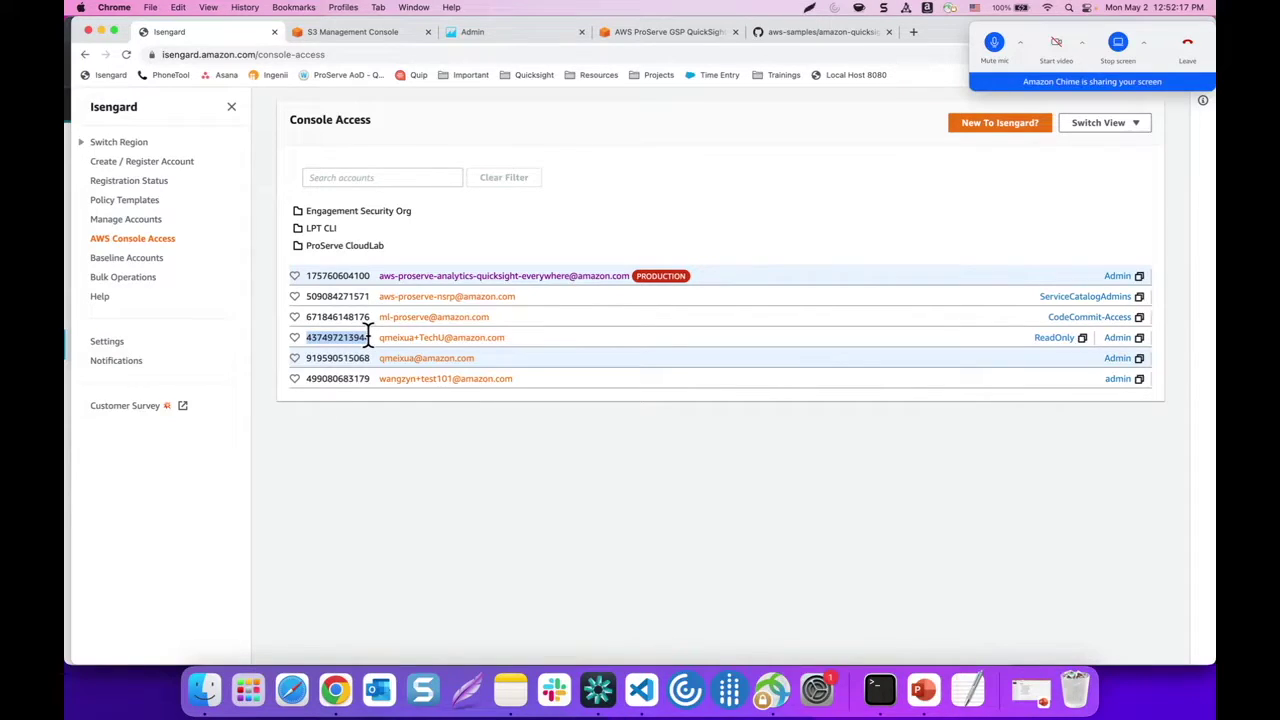
left_click(641, 690)
key("super+v")
key("super+s")
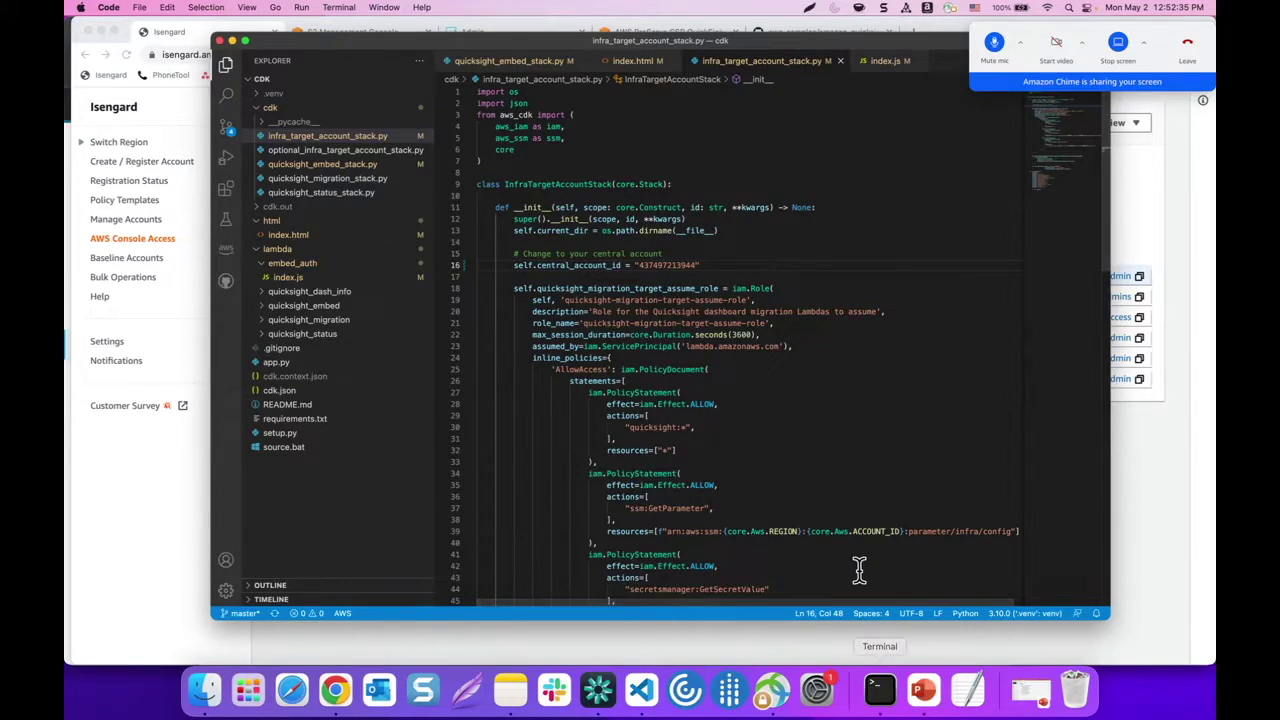
left_click(879, 688)
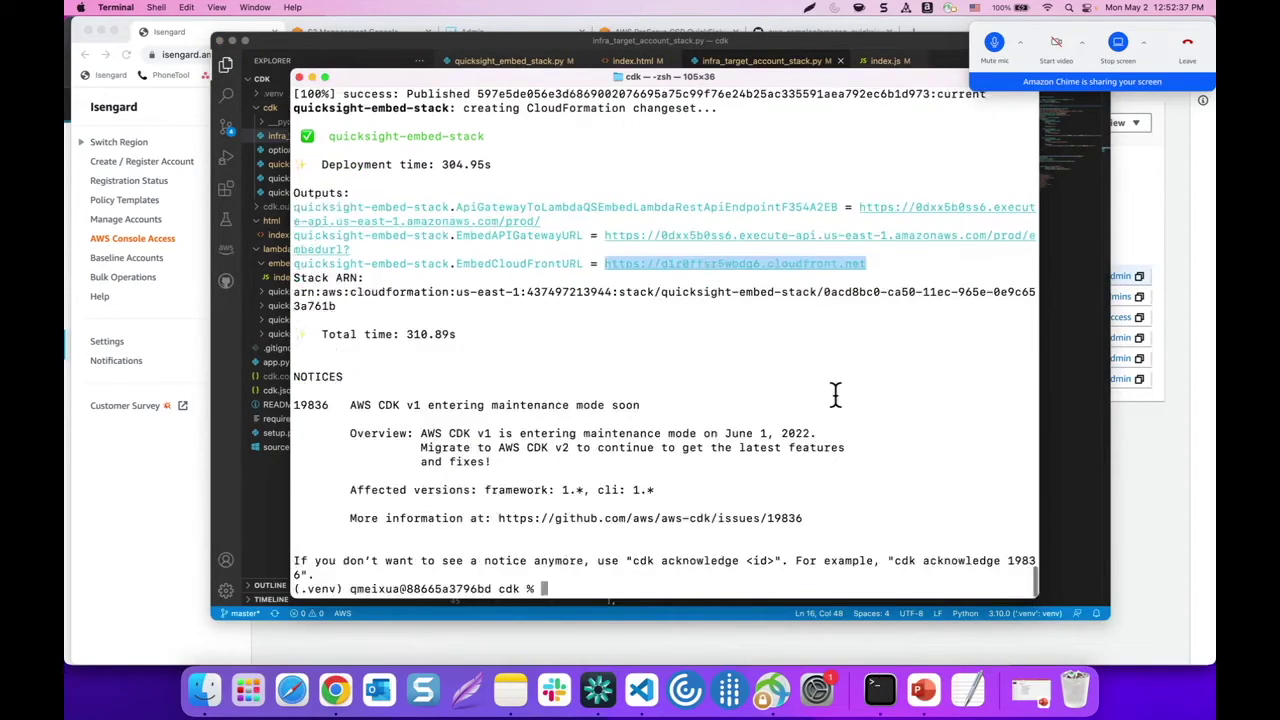
Close the S3 Management Console and Admin tabs and sign into the last Isengard account as admin
left_click(160, 546)
left_click(516, 337)
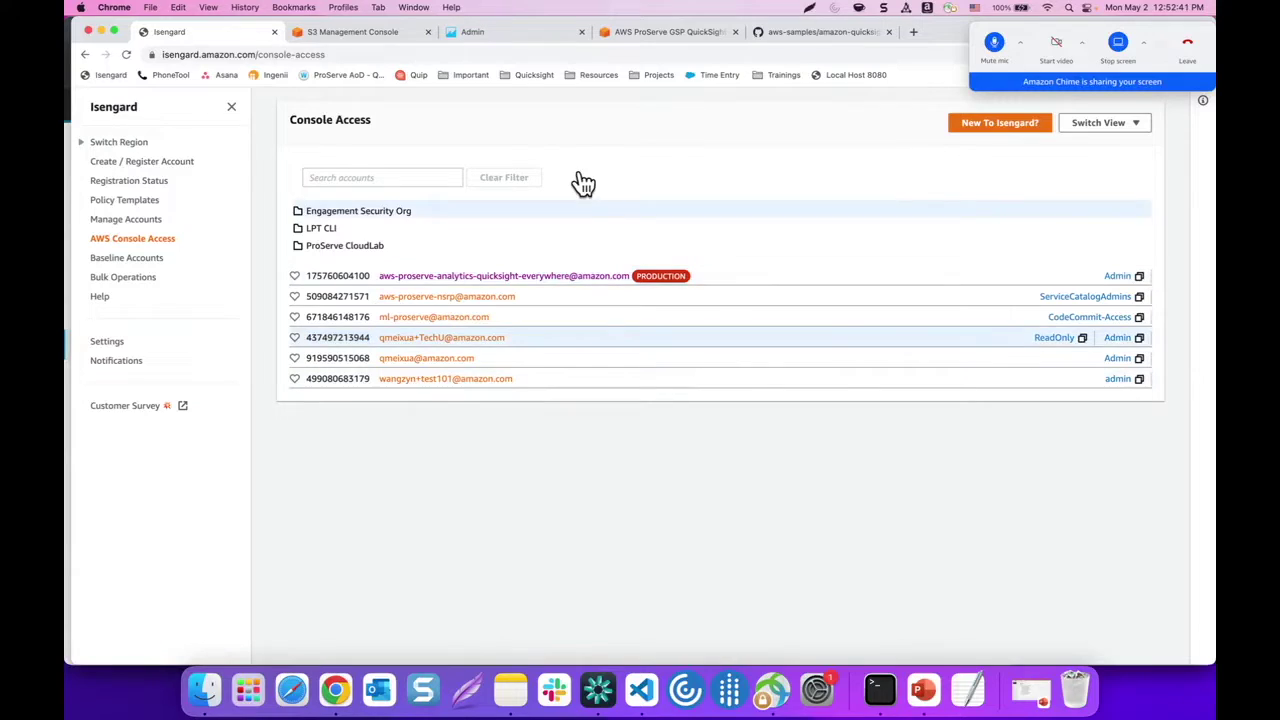
left_click(428, 32)
left_click(428, 32)
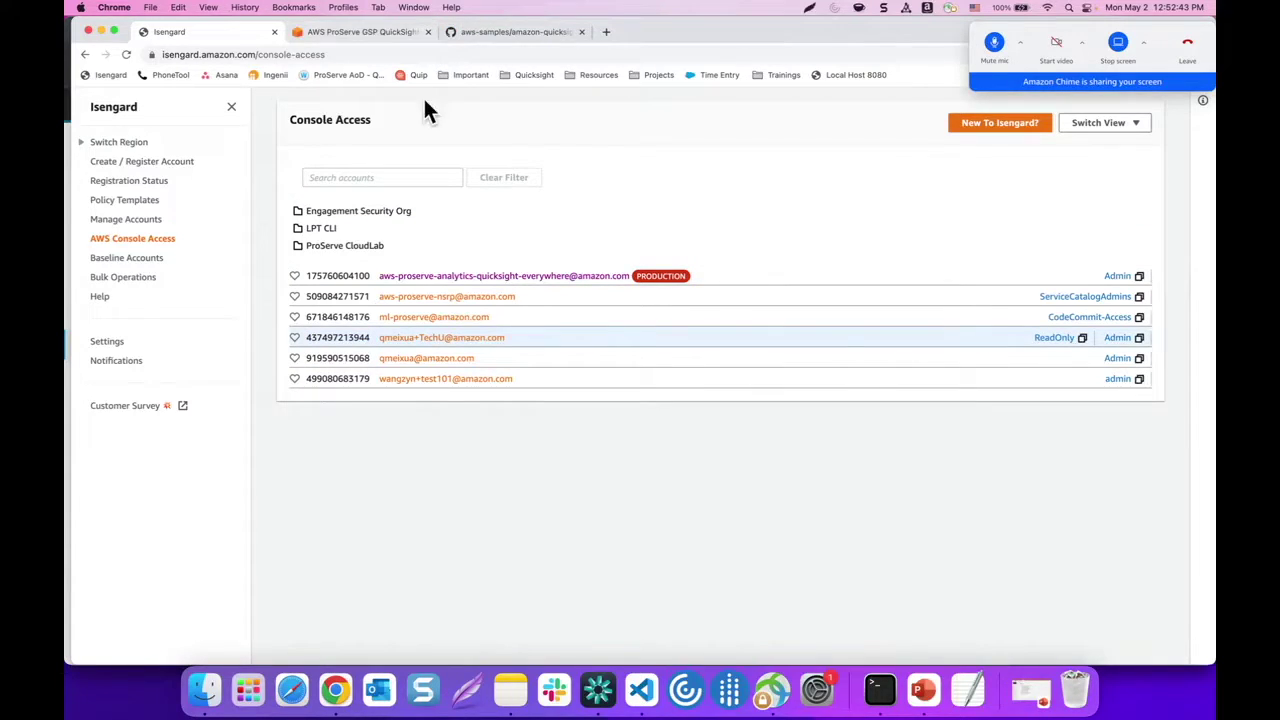
left_click(1118, 378)
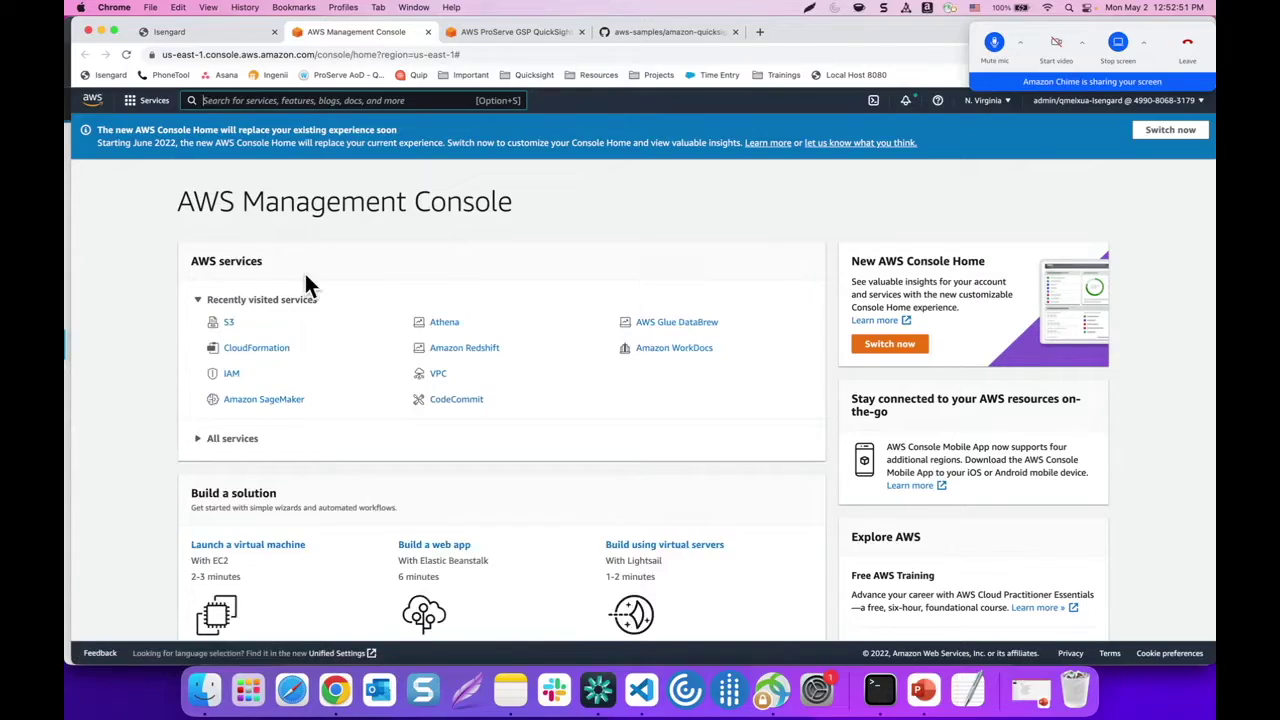
Show the four users in the IAM Users list, then bring up the .aws folder in Finder
left_click(232, 376)
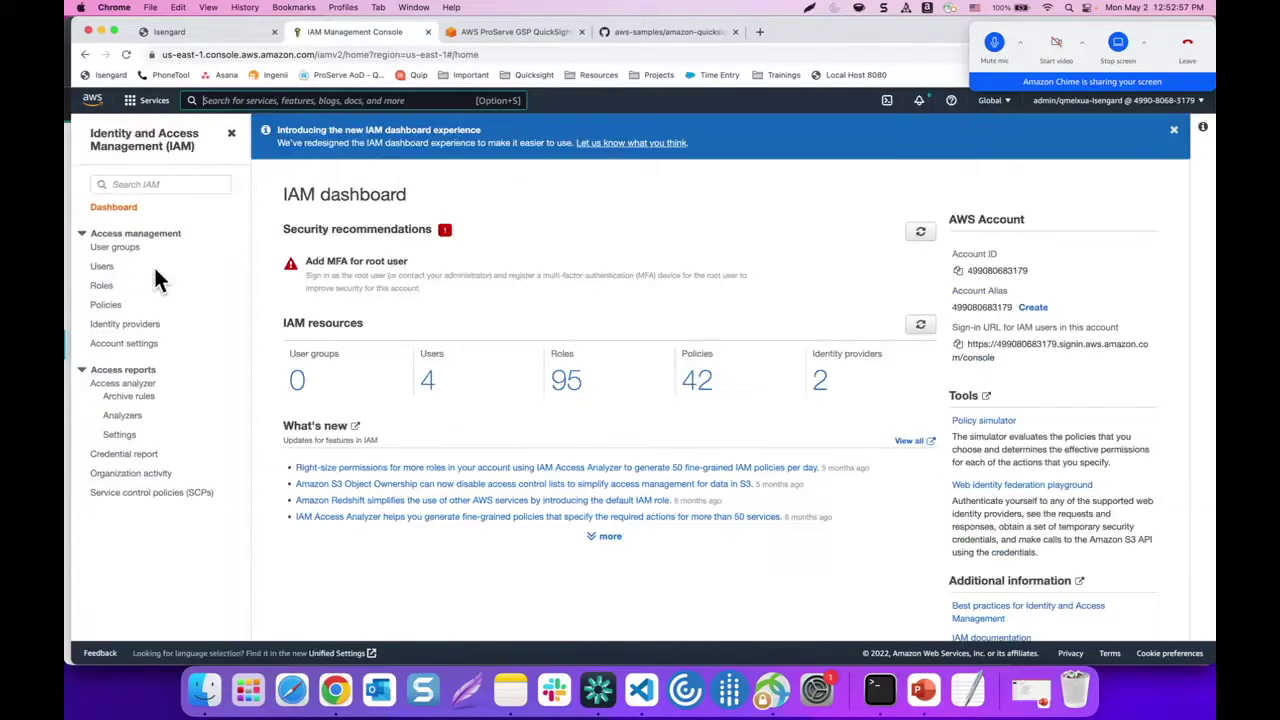
left_click(103, 267)
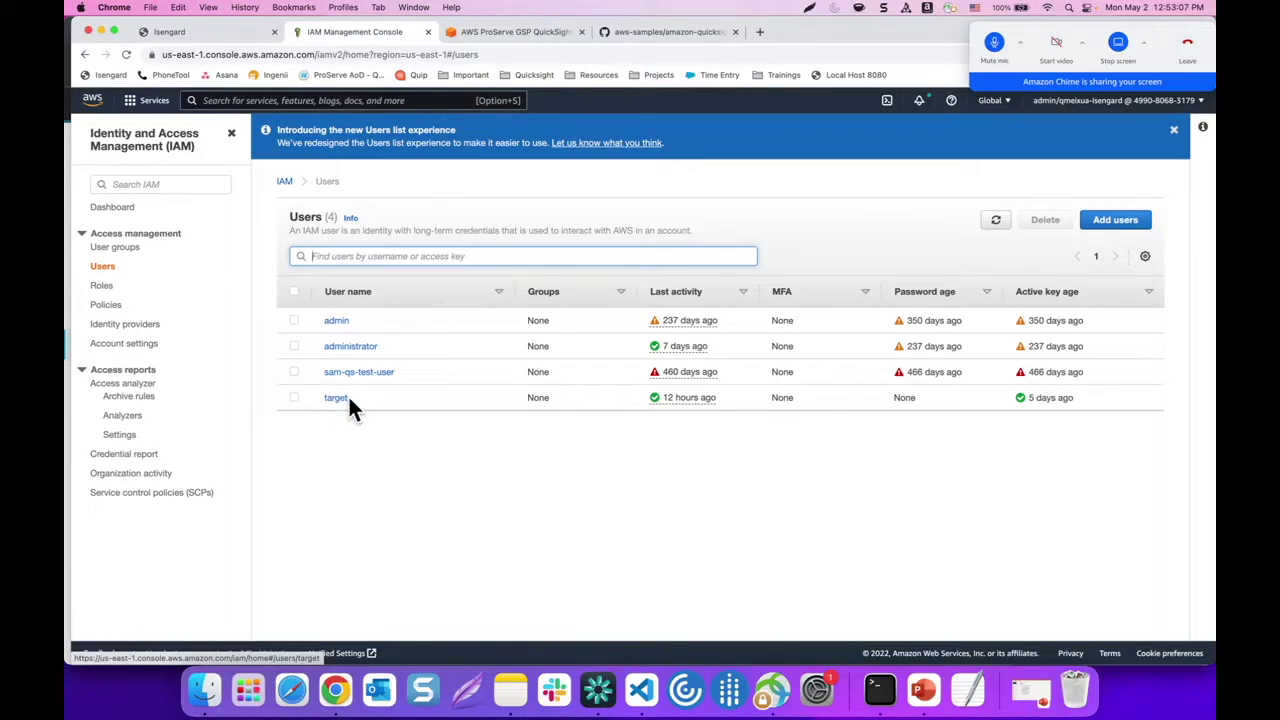
left_click(200, 690)
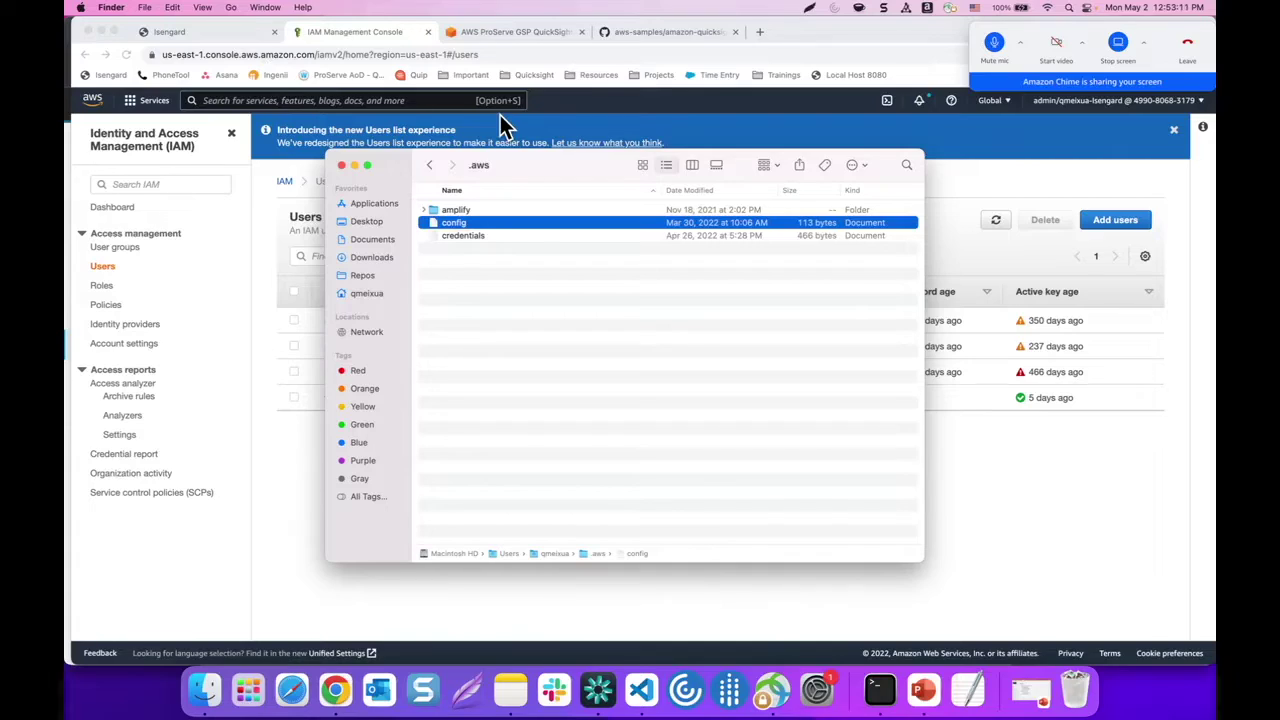
Review the target profile's access keys in the .aws credentials file
double_click(461, 235)
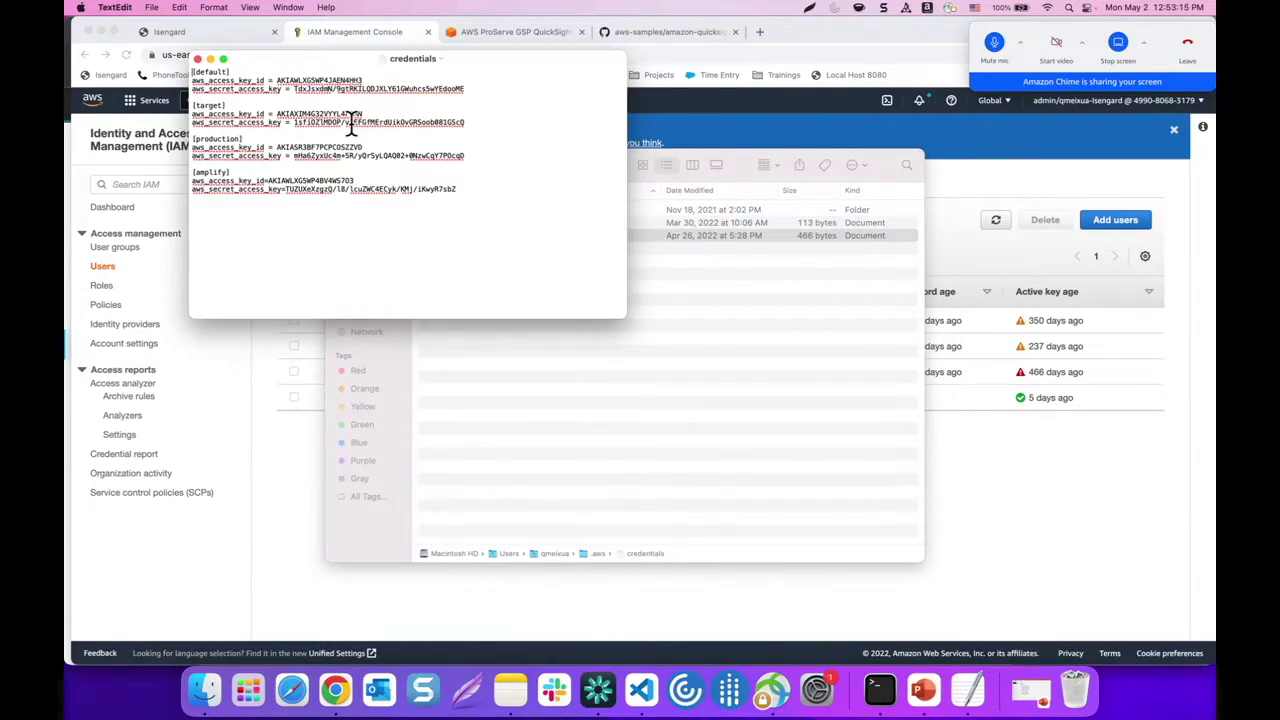
left_click_drag(465, 122, 188, 104)
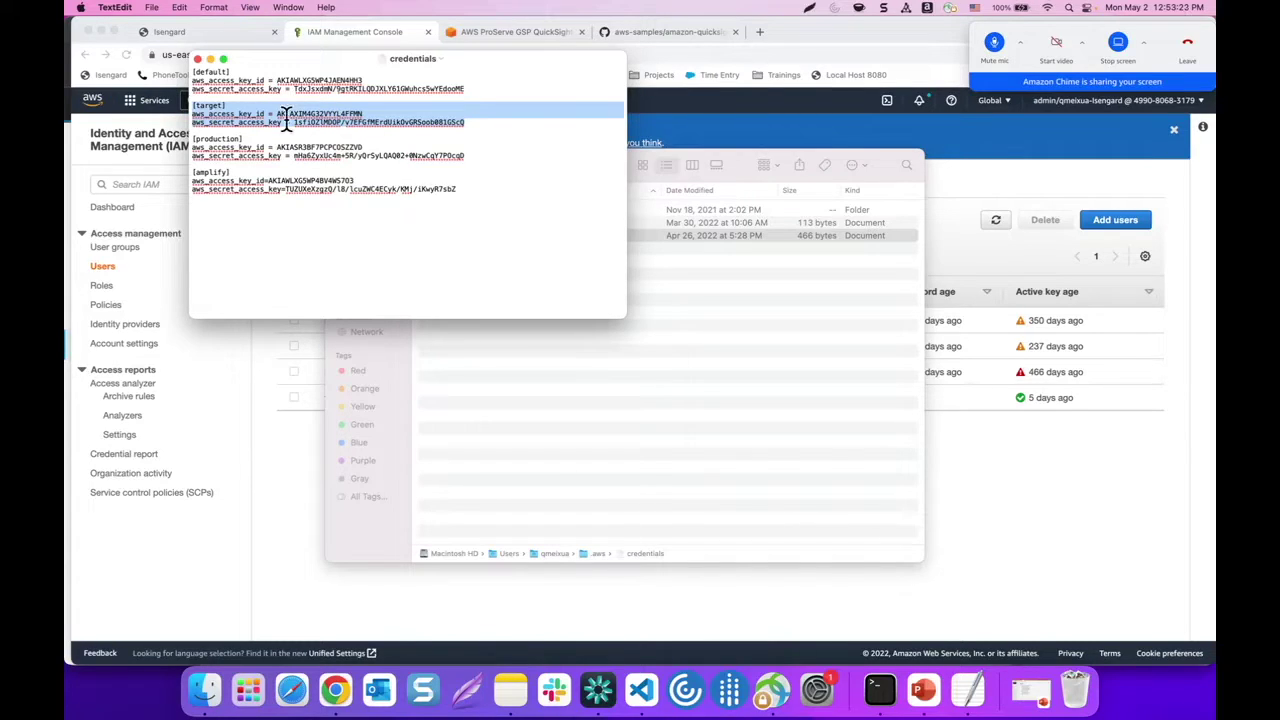
left_click(198, 57)
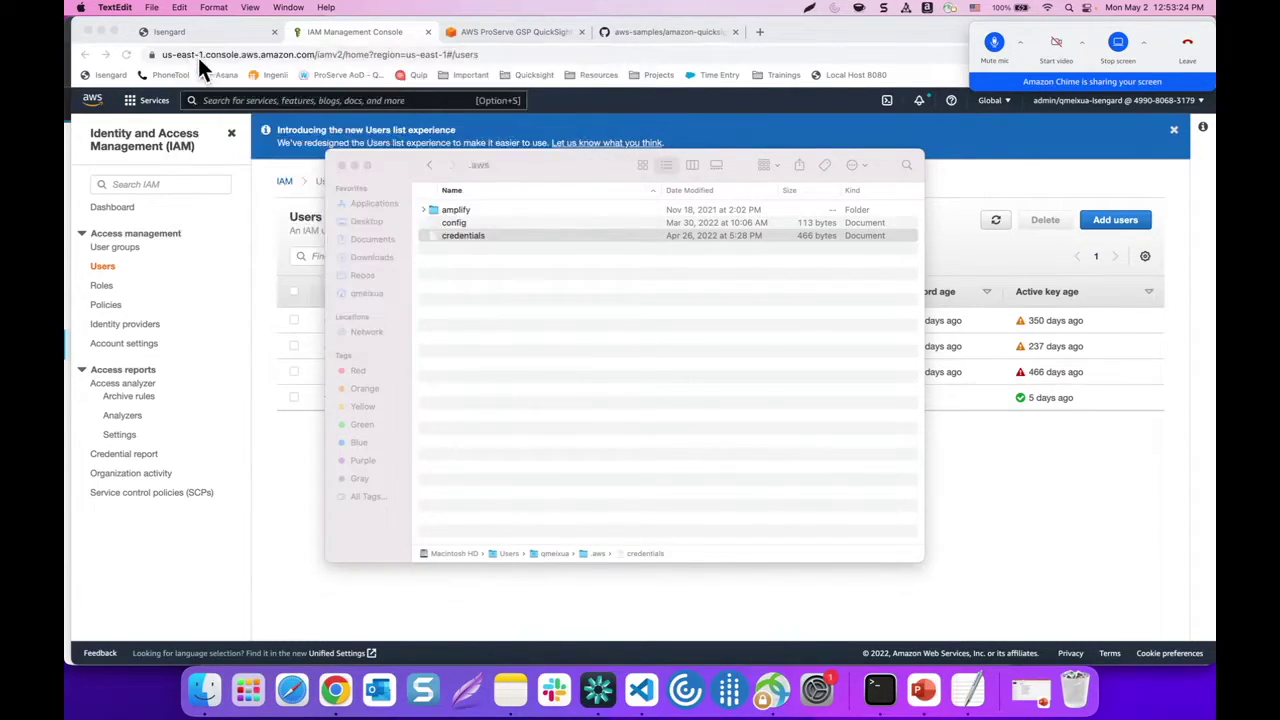
Check the target profile's region in the config file, then close it and the .aws folder
double_click(462, 222)
left_click_drag(261, 105, 184, 98)
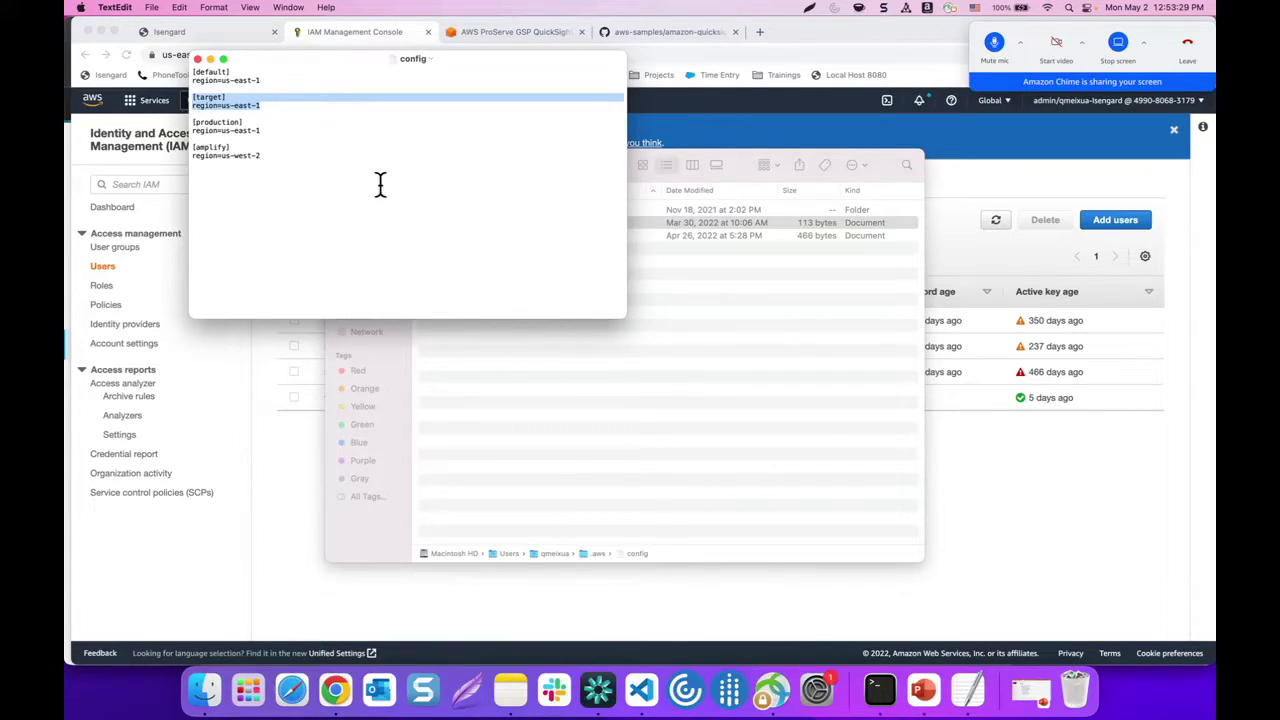
left_click(197, 58)
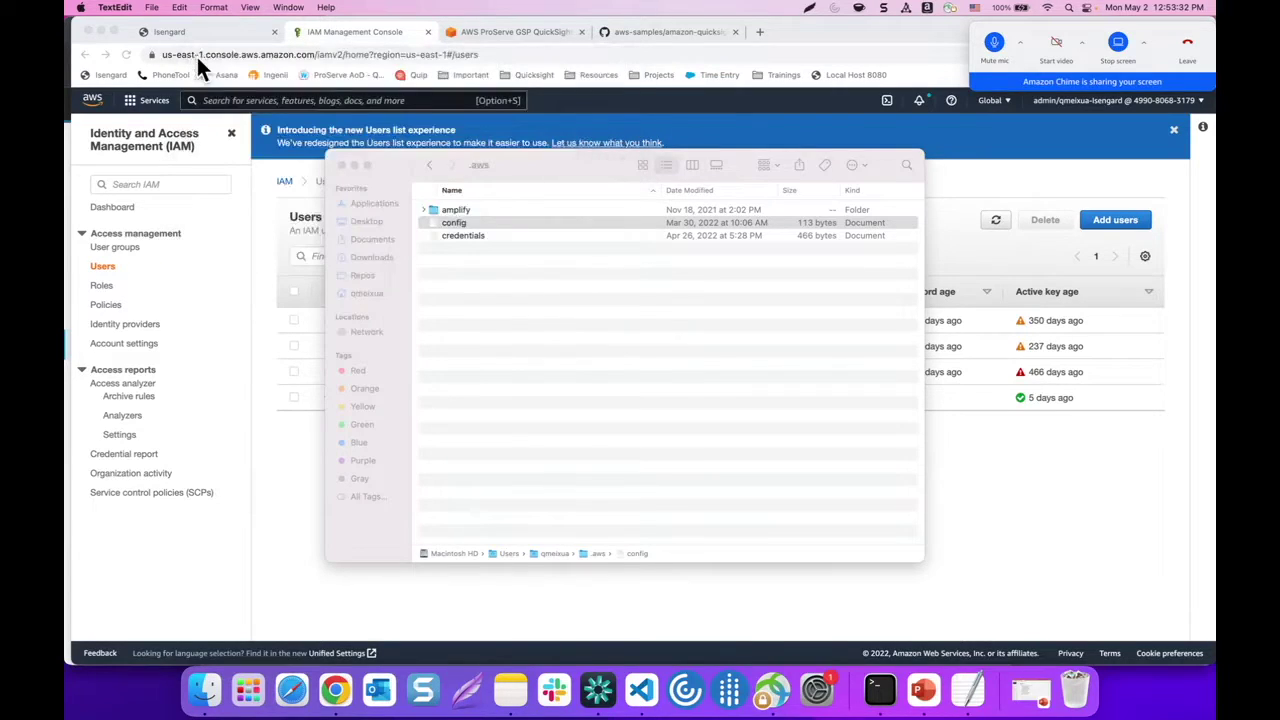
left_click(343, 166)
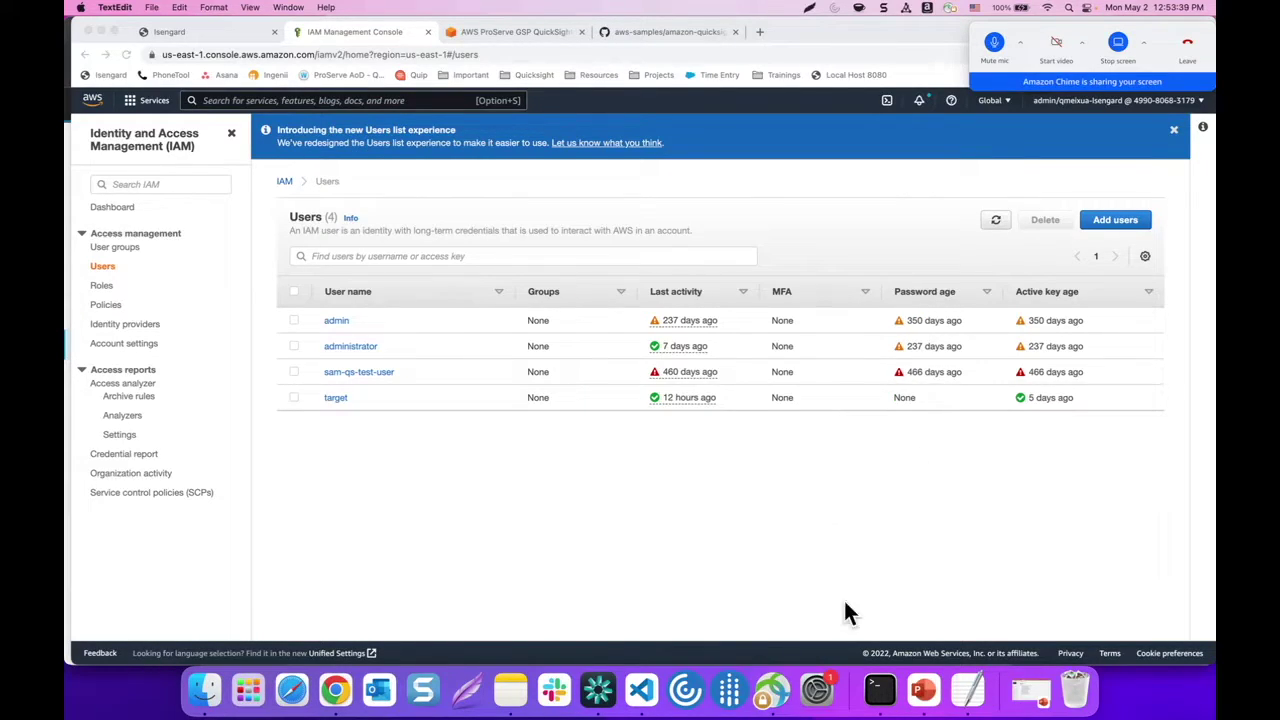
Scroll the Deploy the Target Account Stack page to step 6 and select the export CDK_DEPLOY_ACCOUNT command
left_click(880, 688)
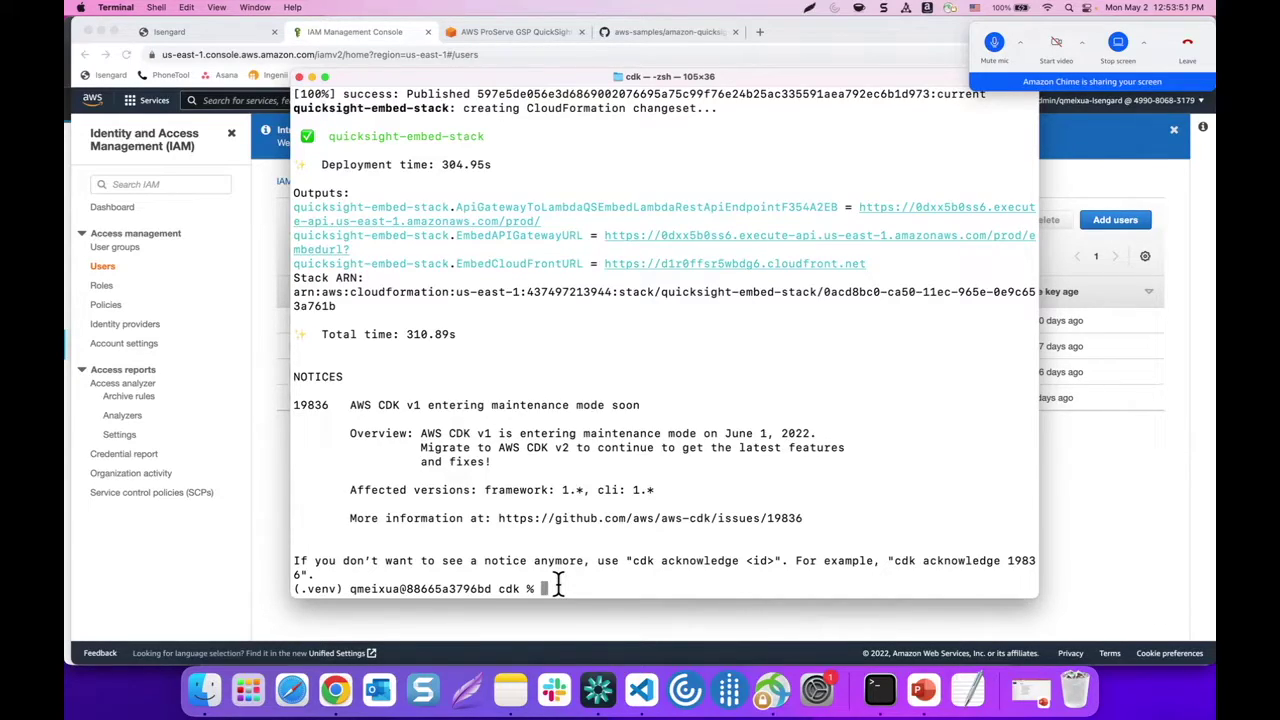
left_click(258, 500)
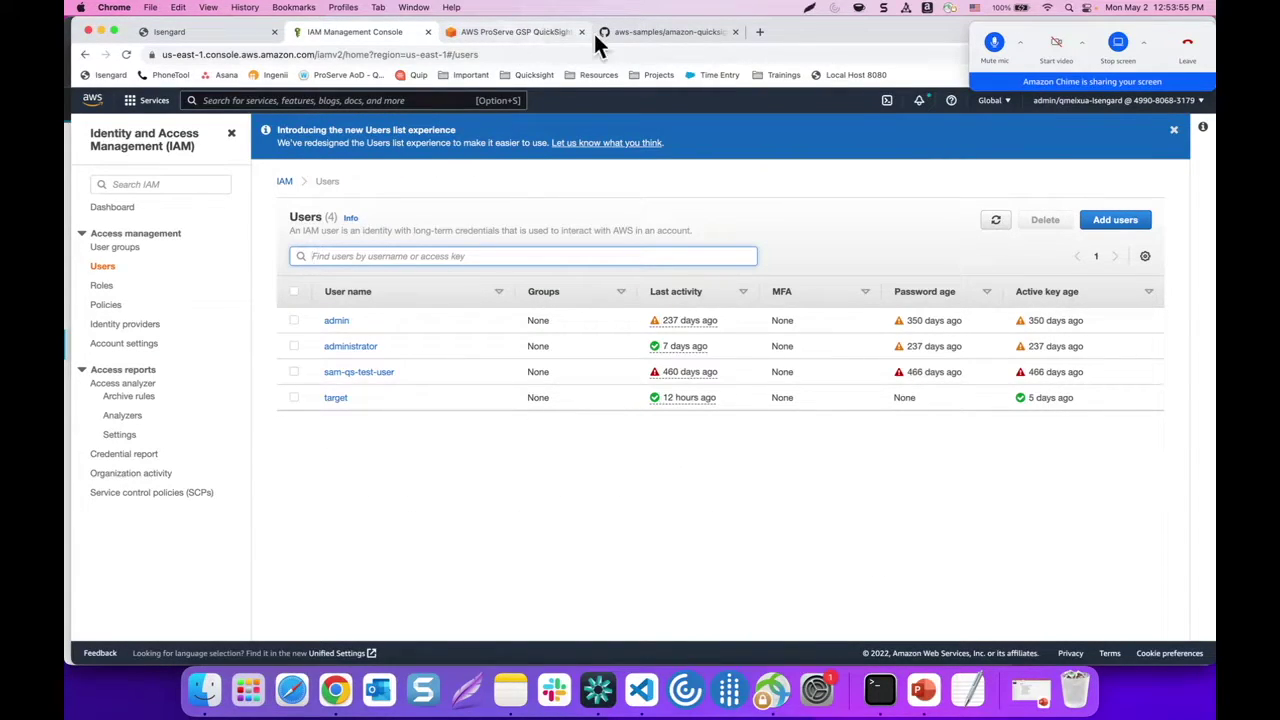
left_click(515, 30)
scroll(488, 374, "down", 10)
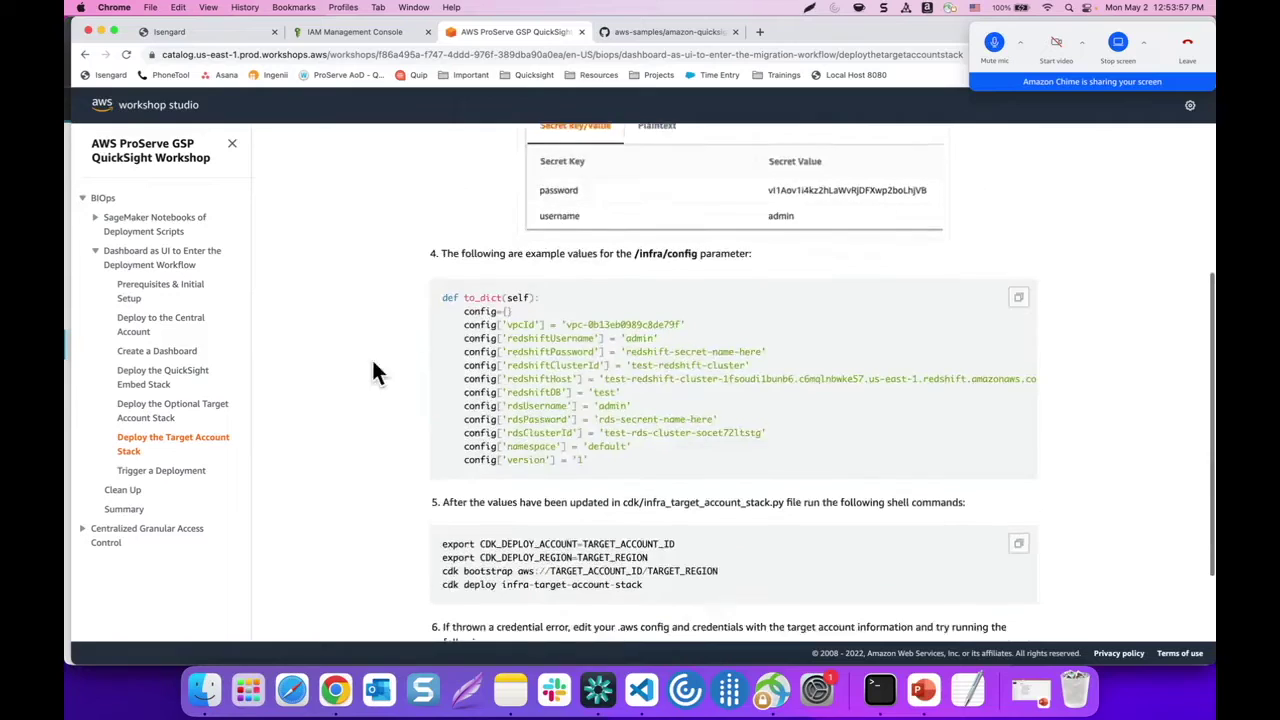
scroll(373, 366, "down", 1)
left_click_drag(443, 460, 567, 481)
left_click(478, 510)
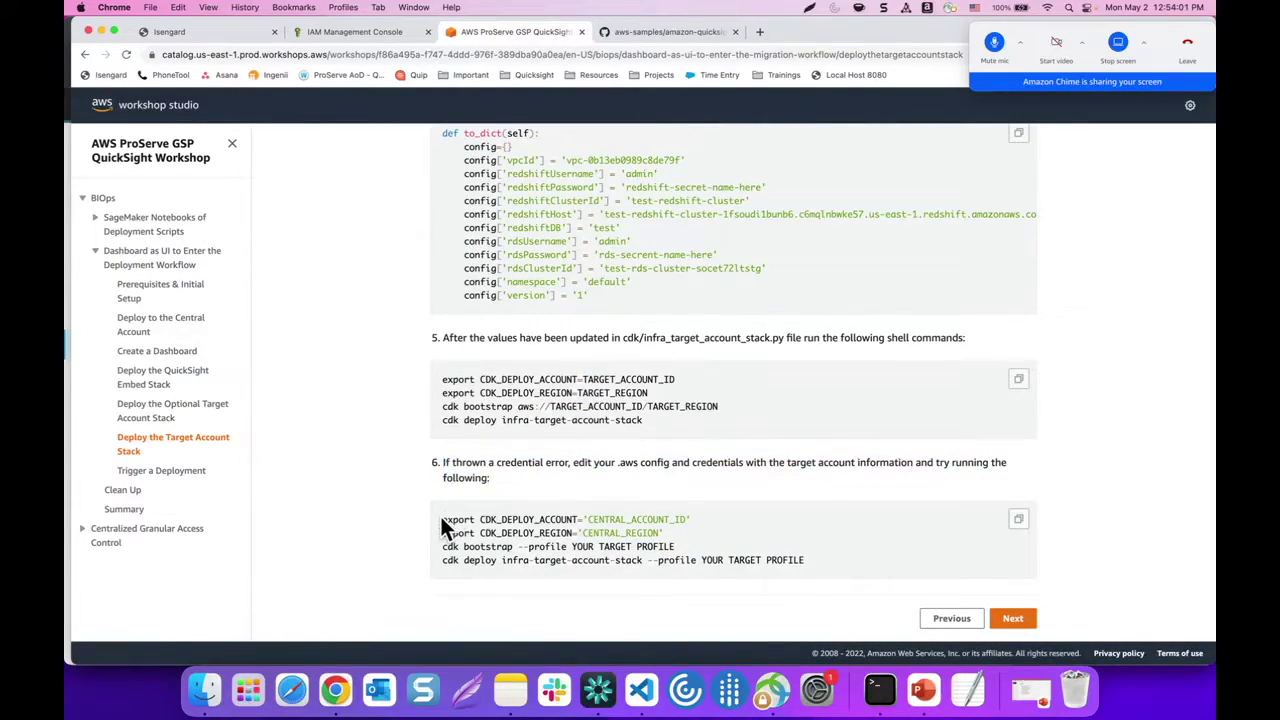
left_click_drag(587, 506, 587, 510)
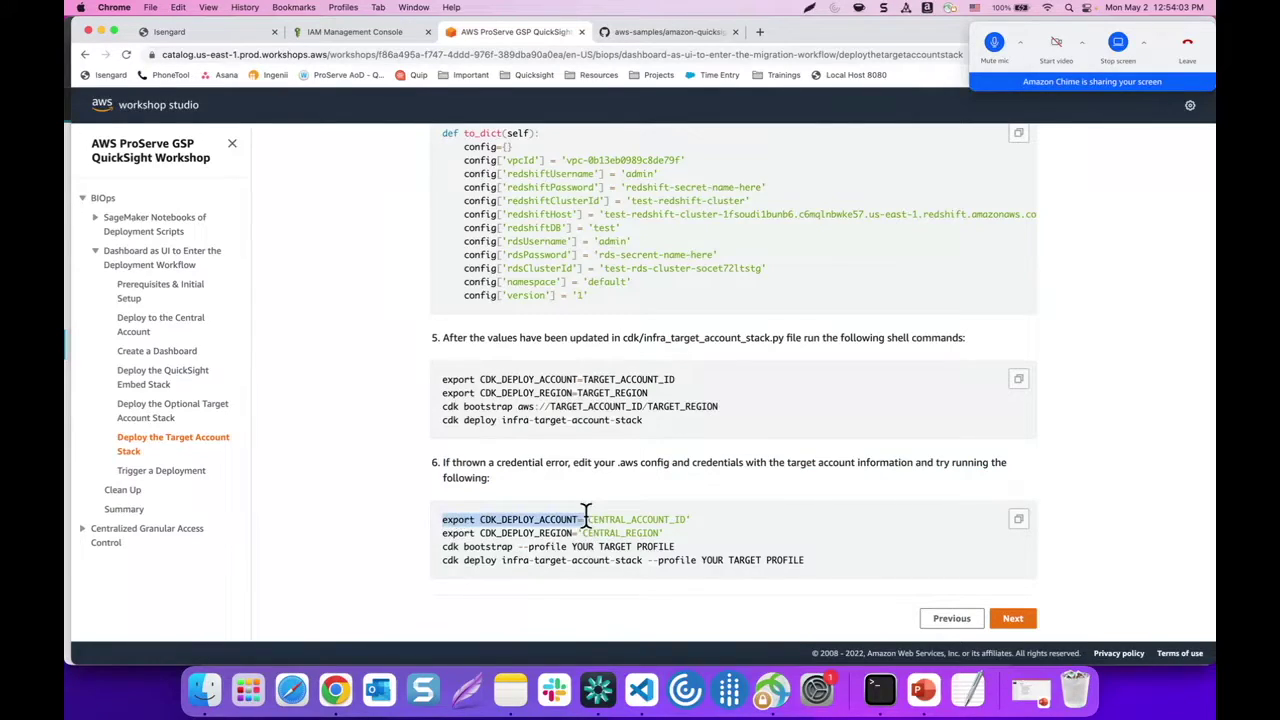
Export CDK_DEPLOY_ACCOUNT as the target account ID copied from Isengard
left_click(880, 690)
type("export CDK_DEPLOY_ACCOUNT=")
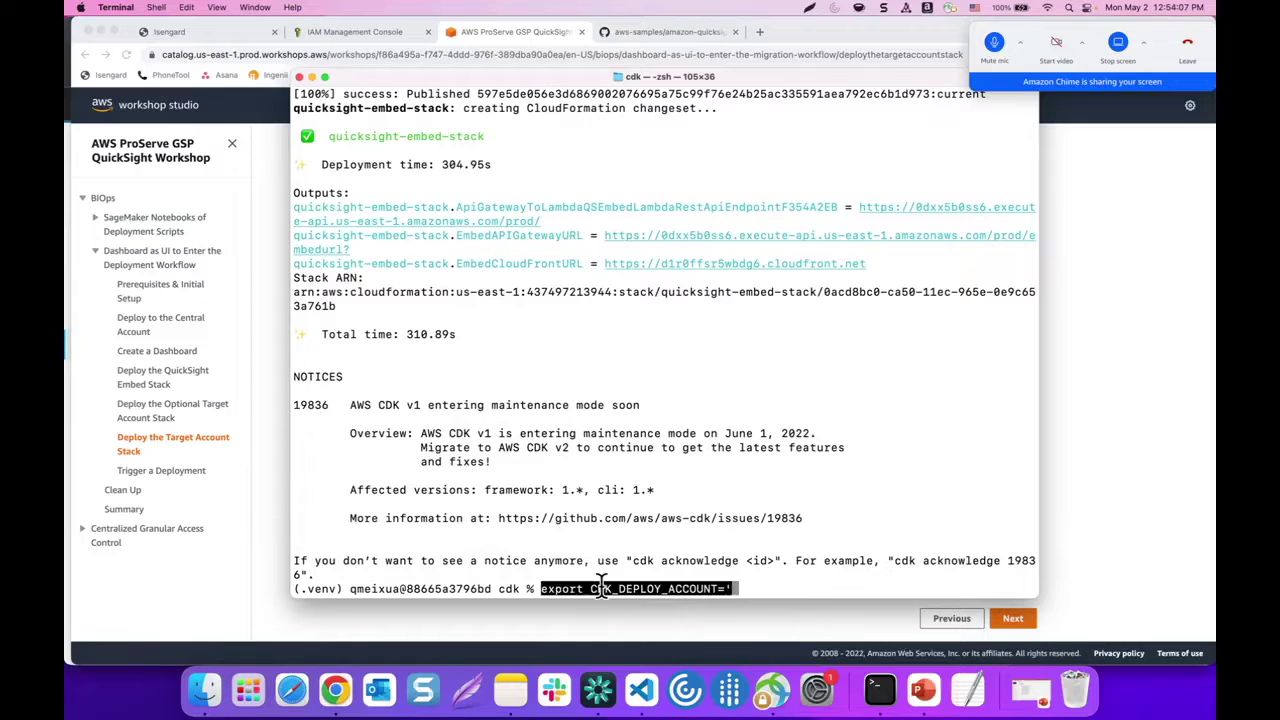
left_click(267, 476)
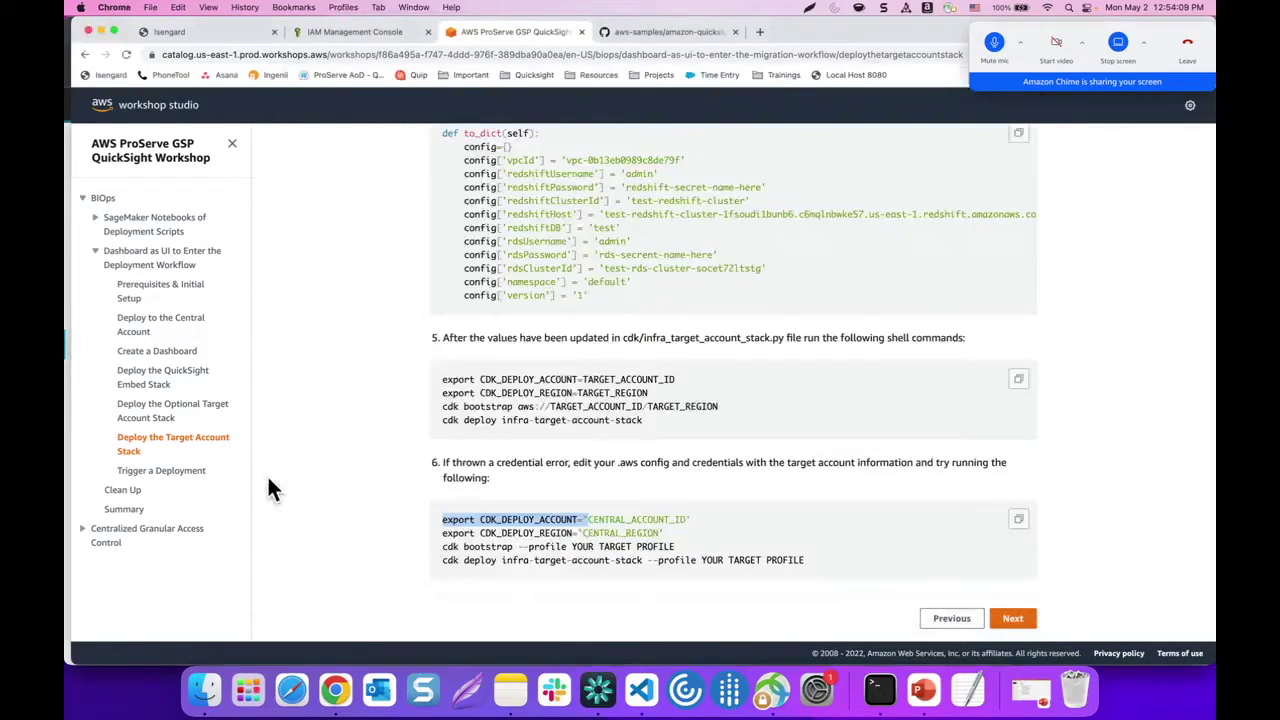
left_click(219, 38)
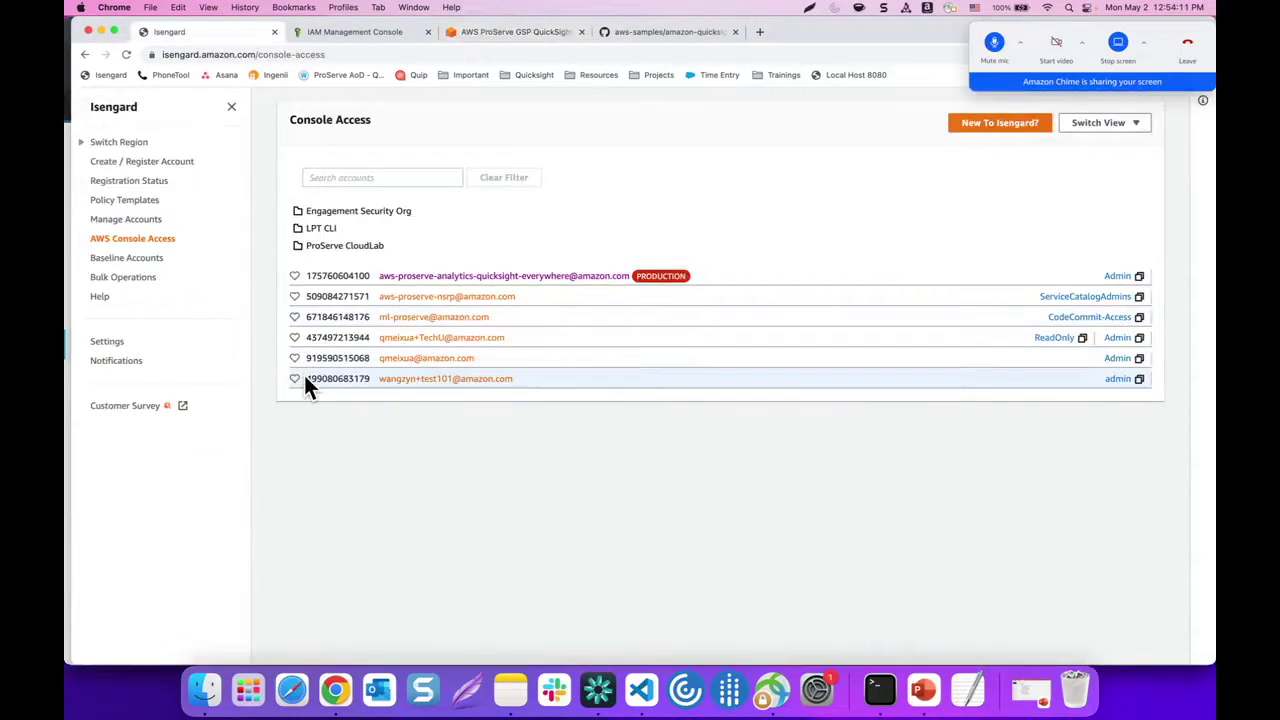
left_click_drag(305, 378, 366, 380)
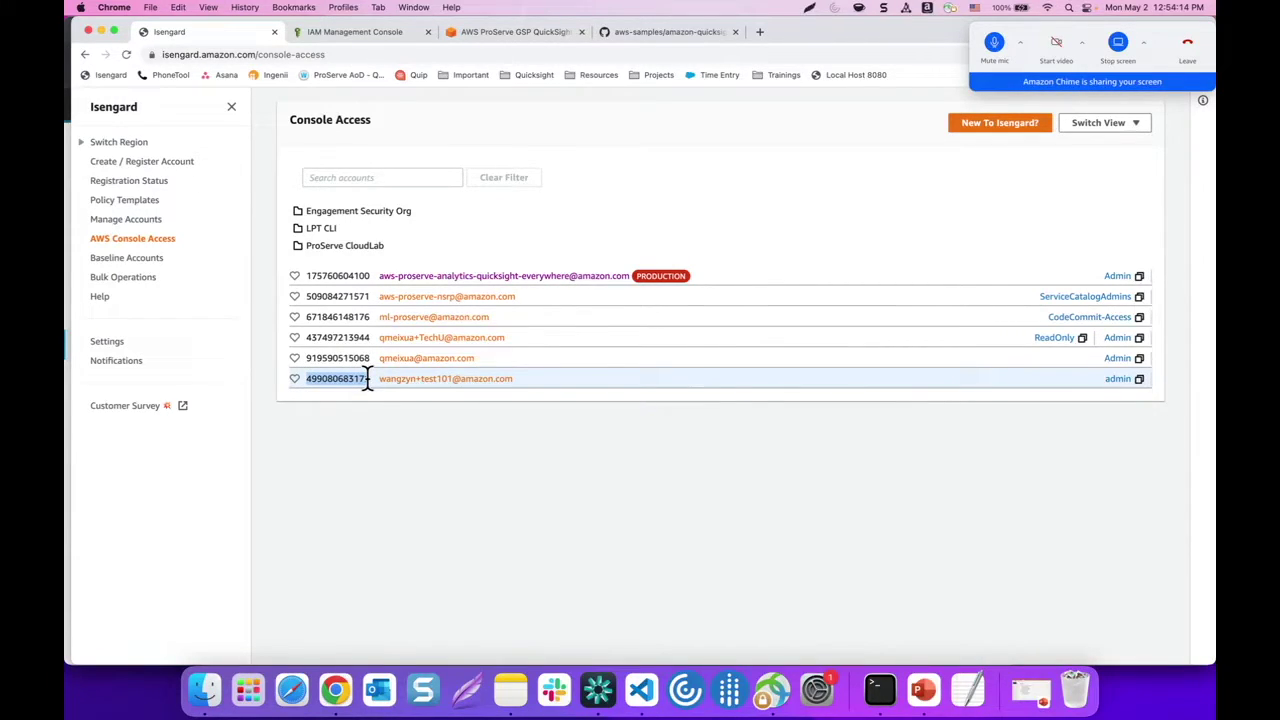
key("super+c")
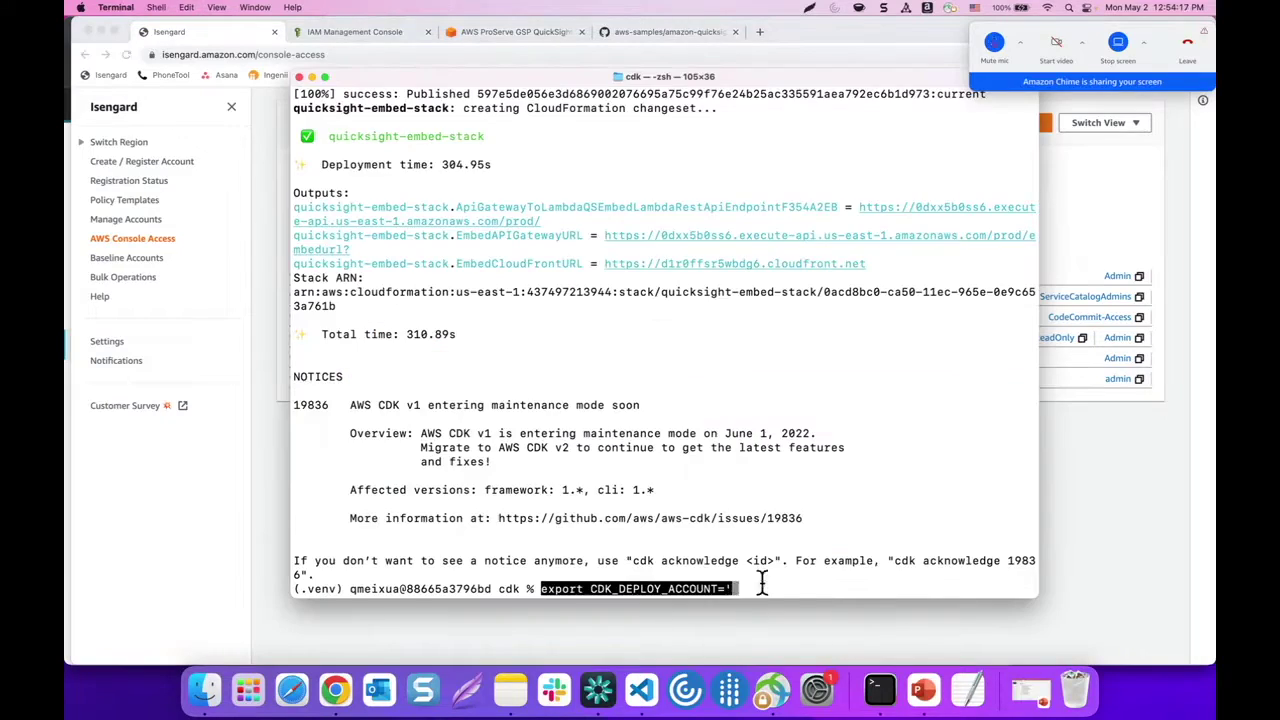
key("Return")
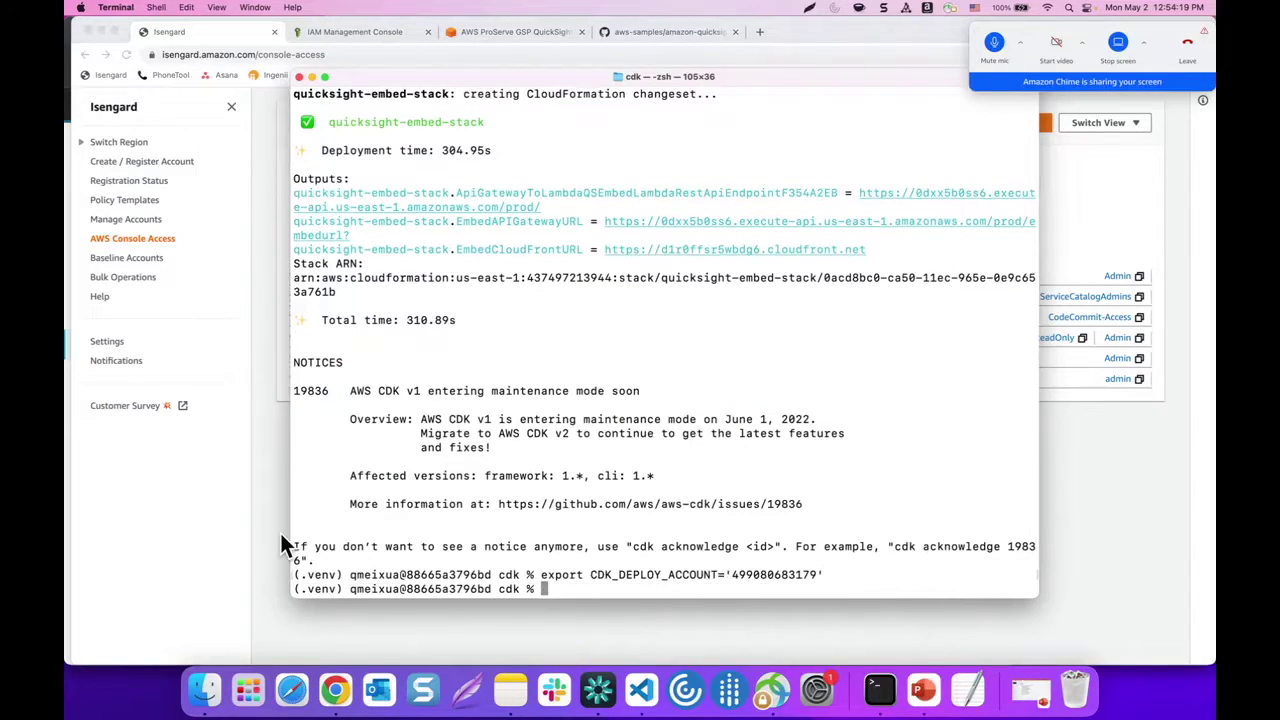
Export CDK_DEPLOY_REGION as 'us-east-1' in Terminal
left_click(279, 531)
left_click(498, 34)
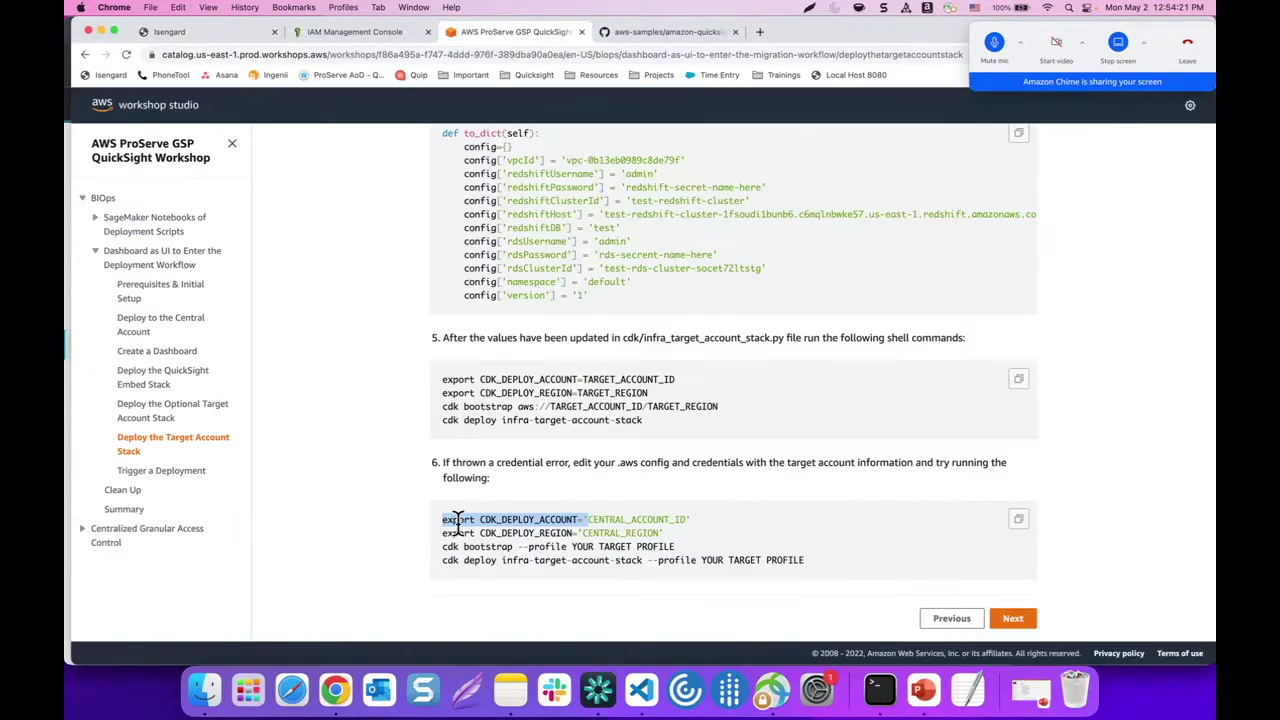
left_click_drag(443, 531, 583, 532)
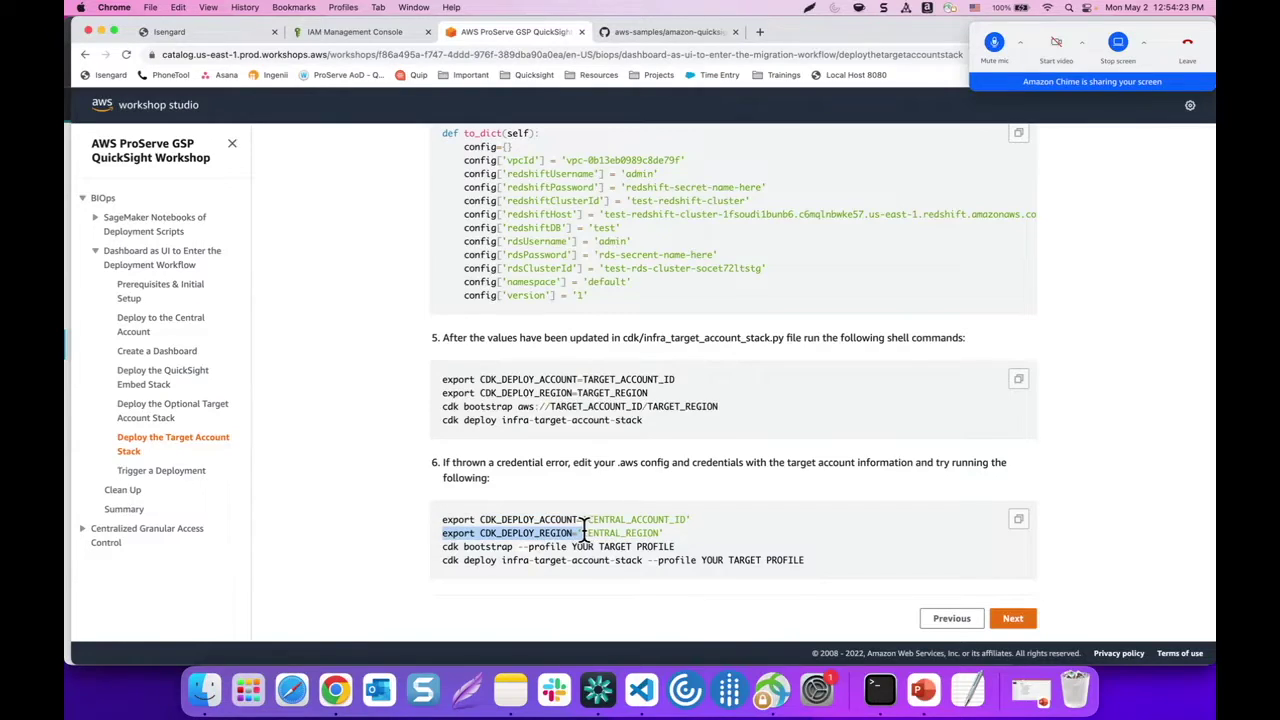
left_click(880, 690)
key("super+v")
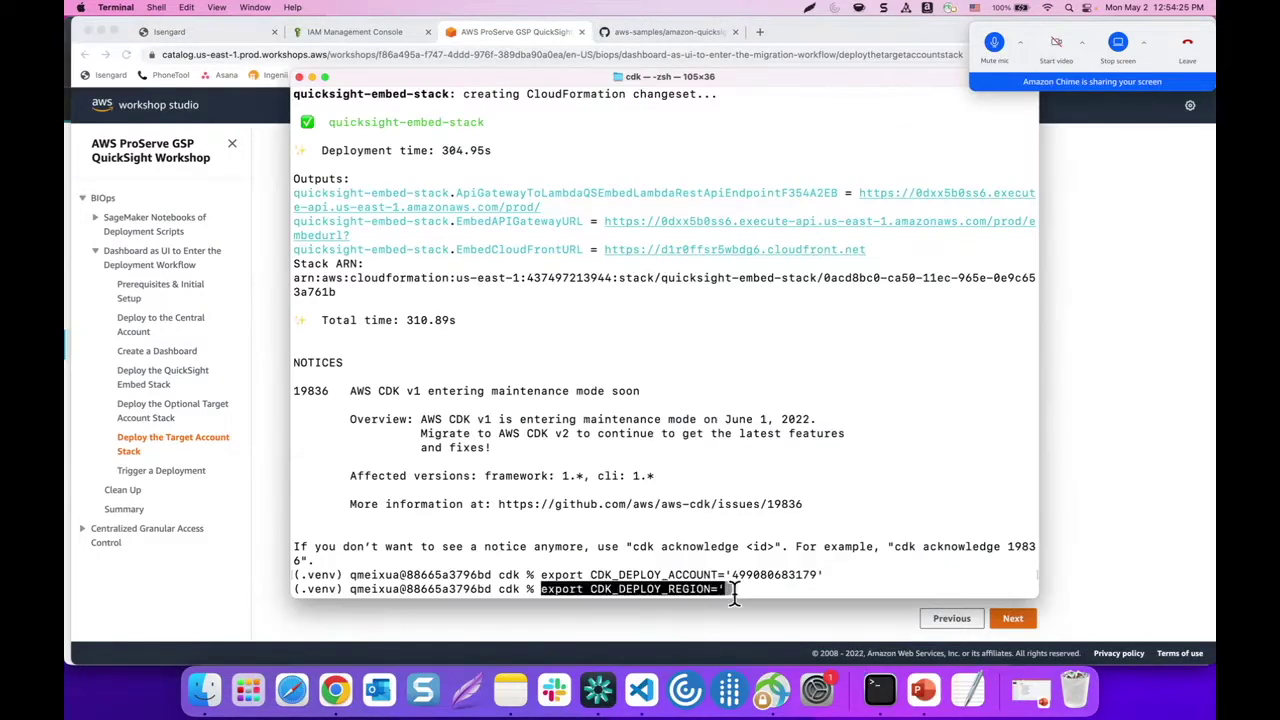
type("us-eas")
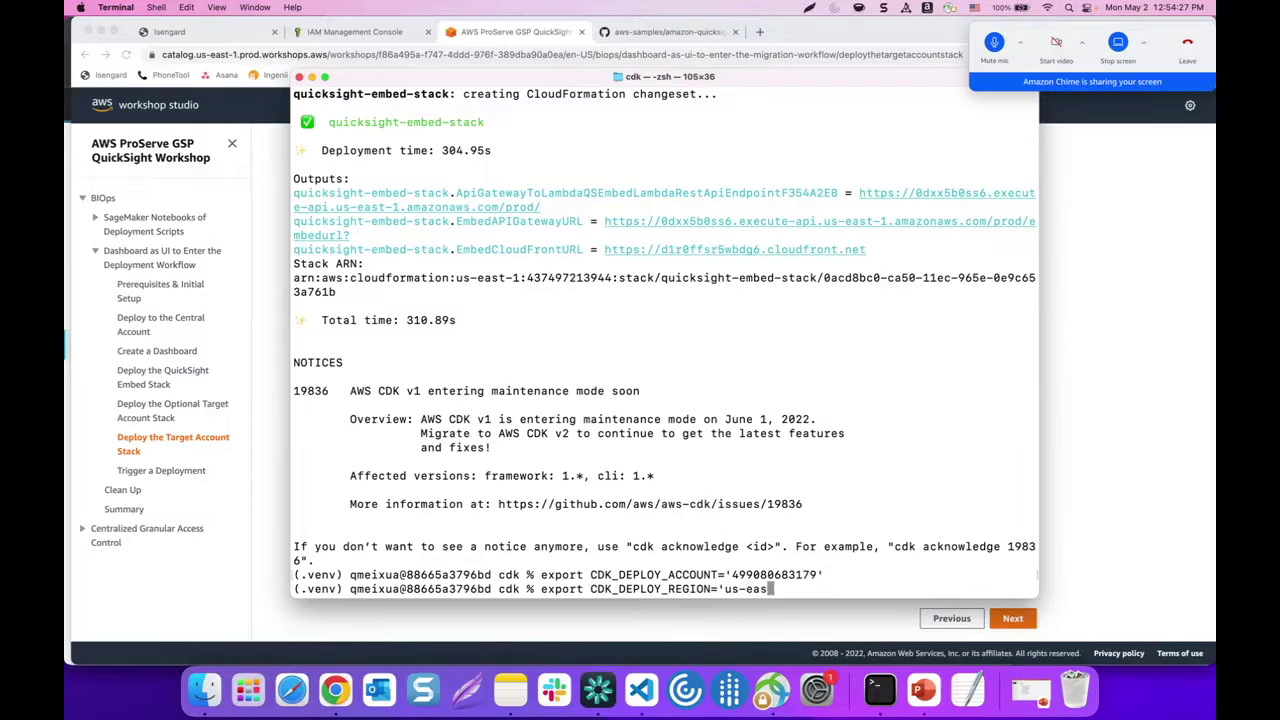
type("t-1'")
key("Return")
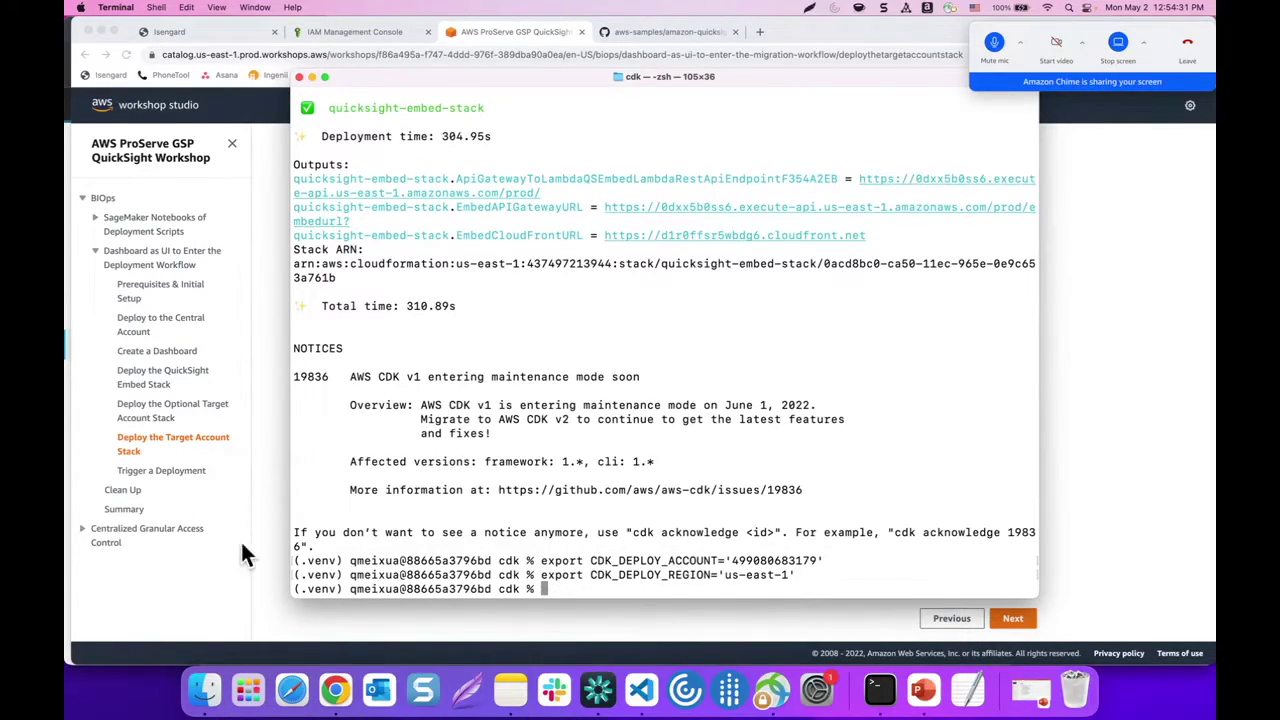
left_click(243, 551)
left_click_drag(443, 546, 568, 546)
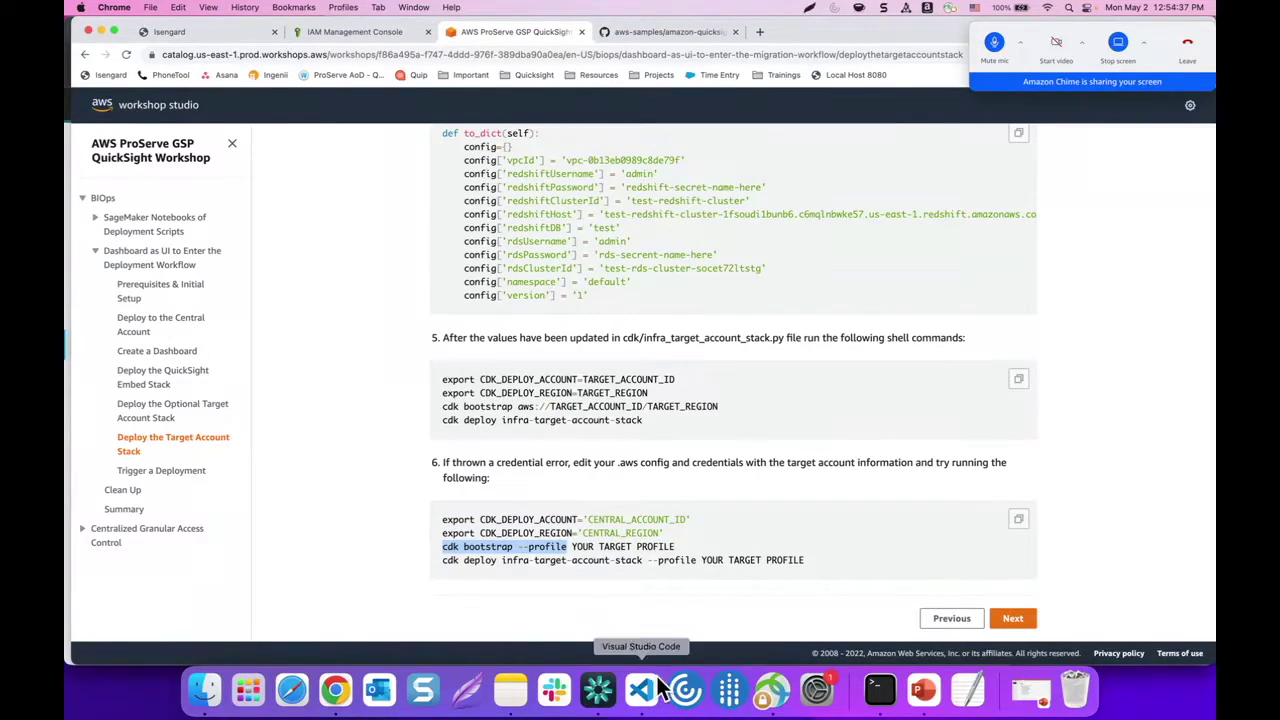
Run cdk bootstrap --profile target for the target account's us-east-1 environment
left_click(870, 682)
left_click_drag(868, 680, 691, 590)
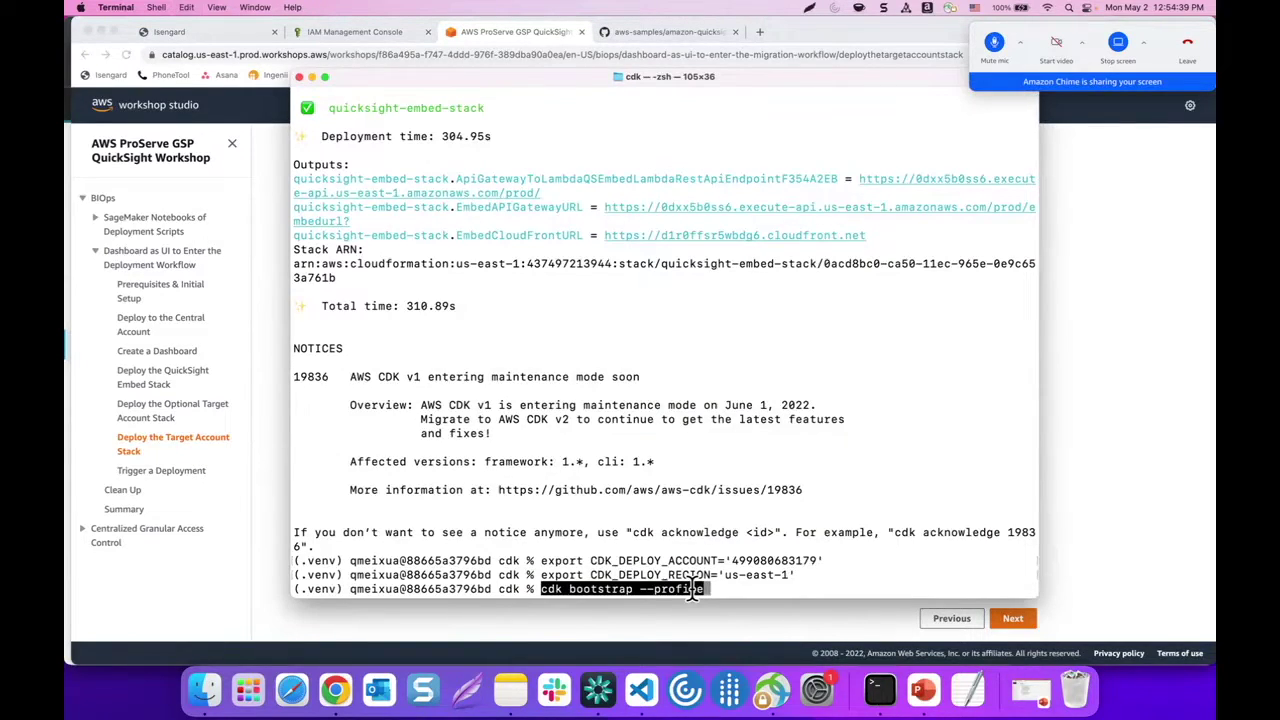
type("taraget")
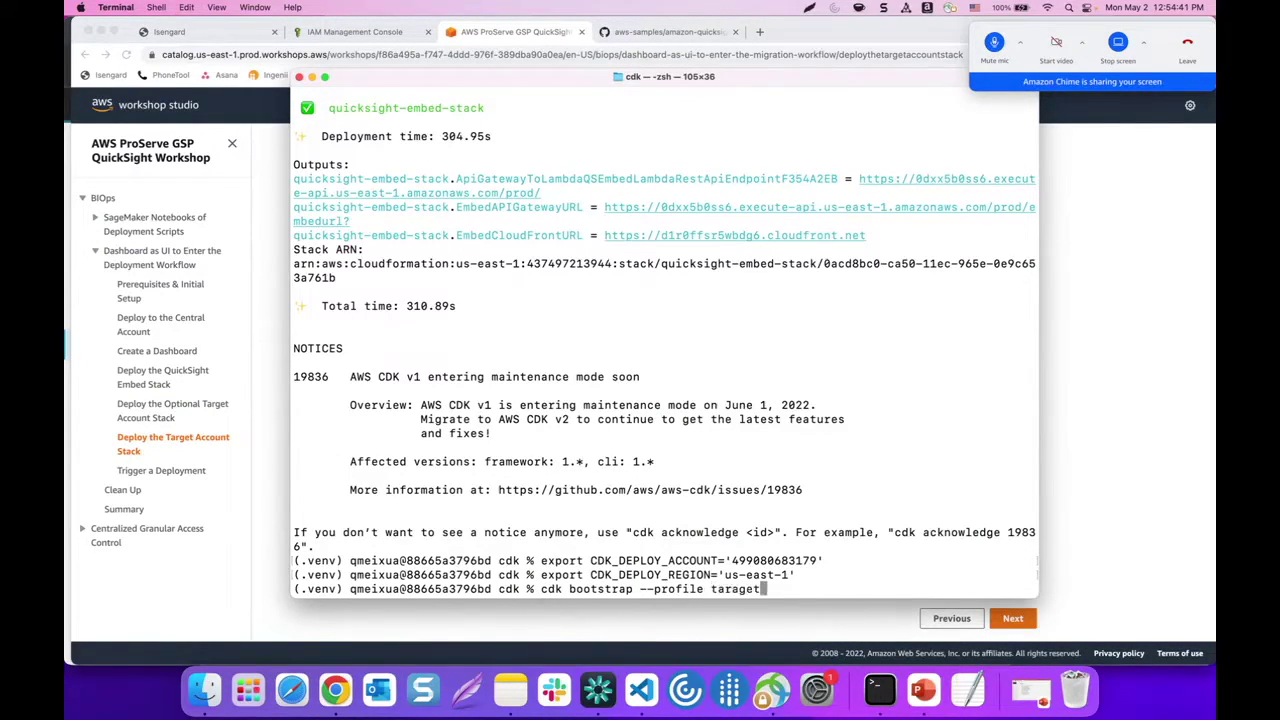
key("BackSpace")
key("BackSpace")
key("BackSpace")
key("BackSpace")
type("get")
key("Return")
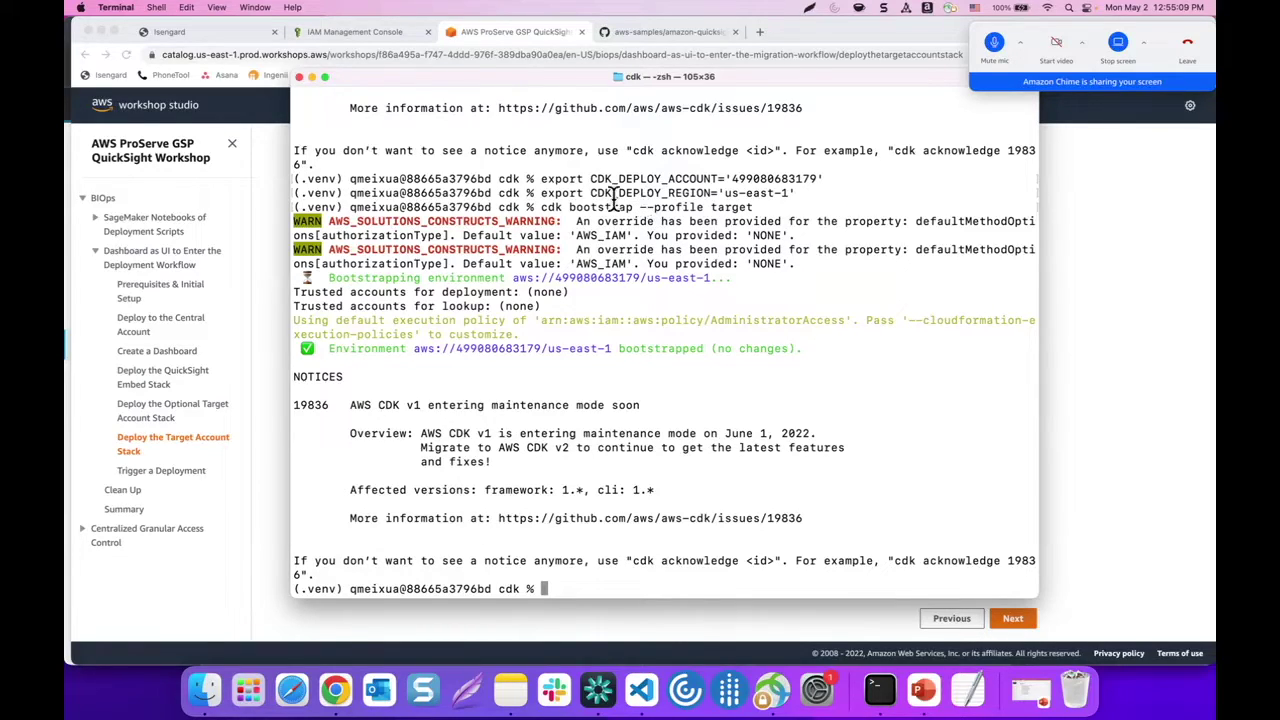
Highlight the profile option and the bootstrapped account ID in the bootstrap output
left_click_drag(640, 207, 785, 207)
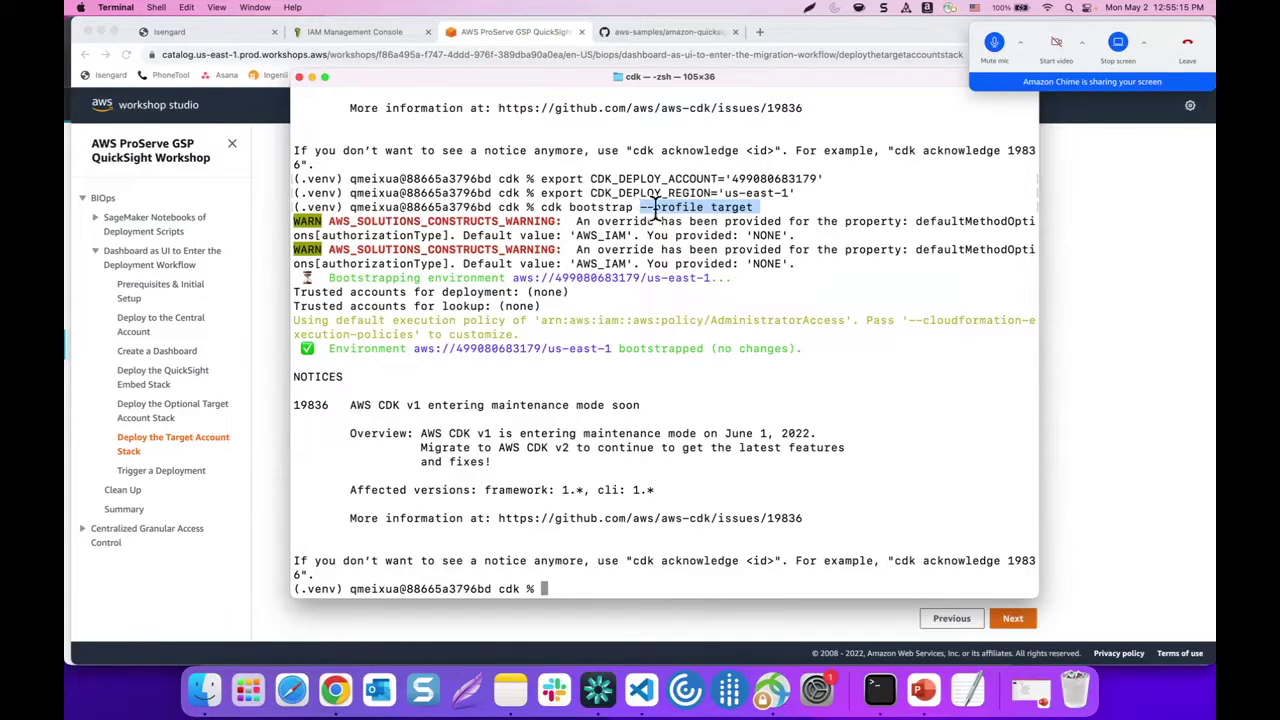
left_click(588, 218)
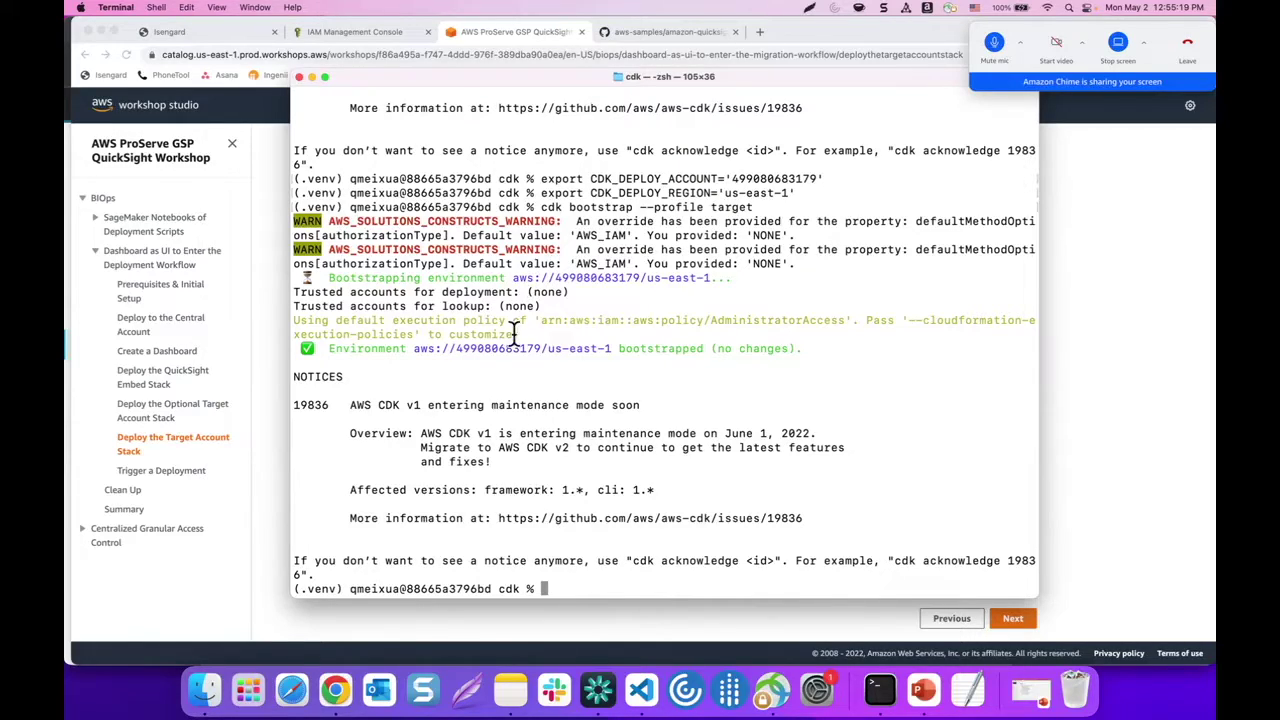
left_click_drag(556, 279, 640, 280)
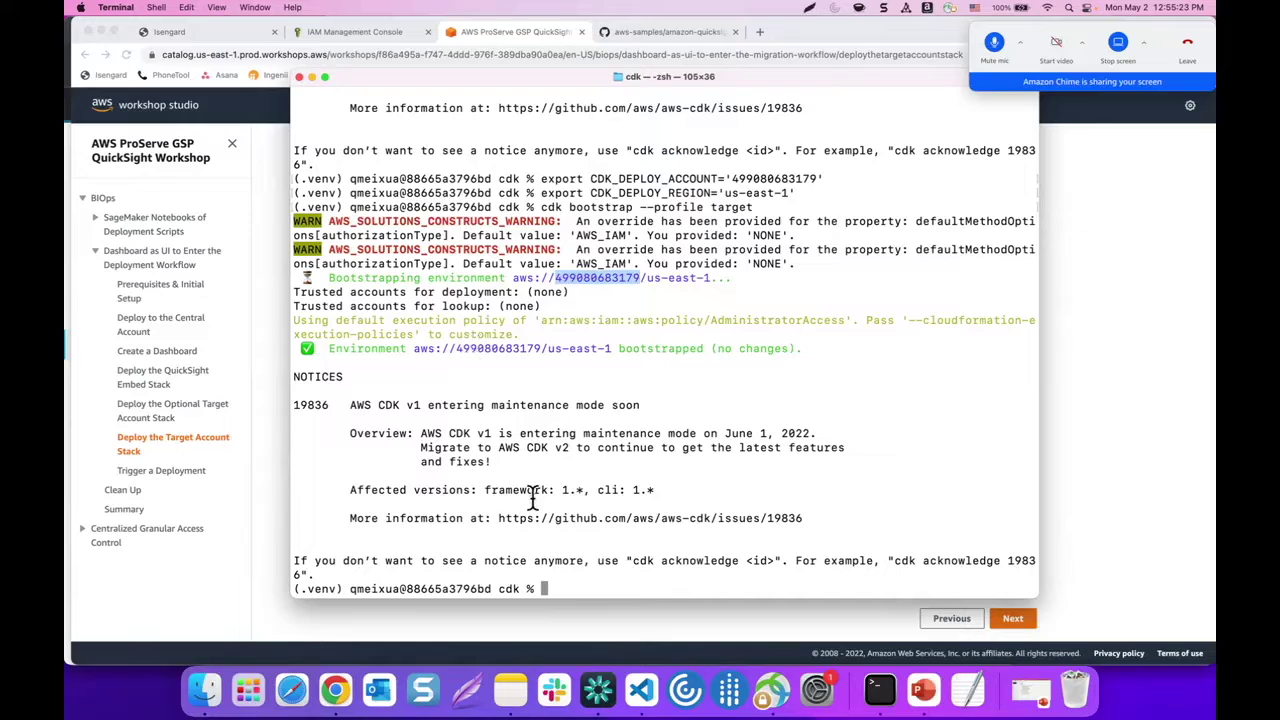
Run 'cdk deploy infra-target-account-stack --profile target' in Terminal, copied from the workshop
left_click(545, 588)
left_click(261, 506)
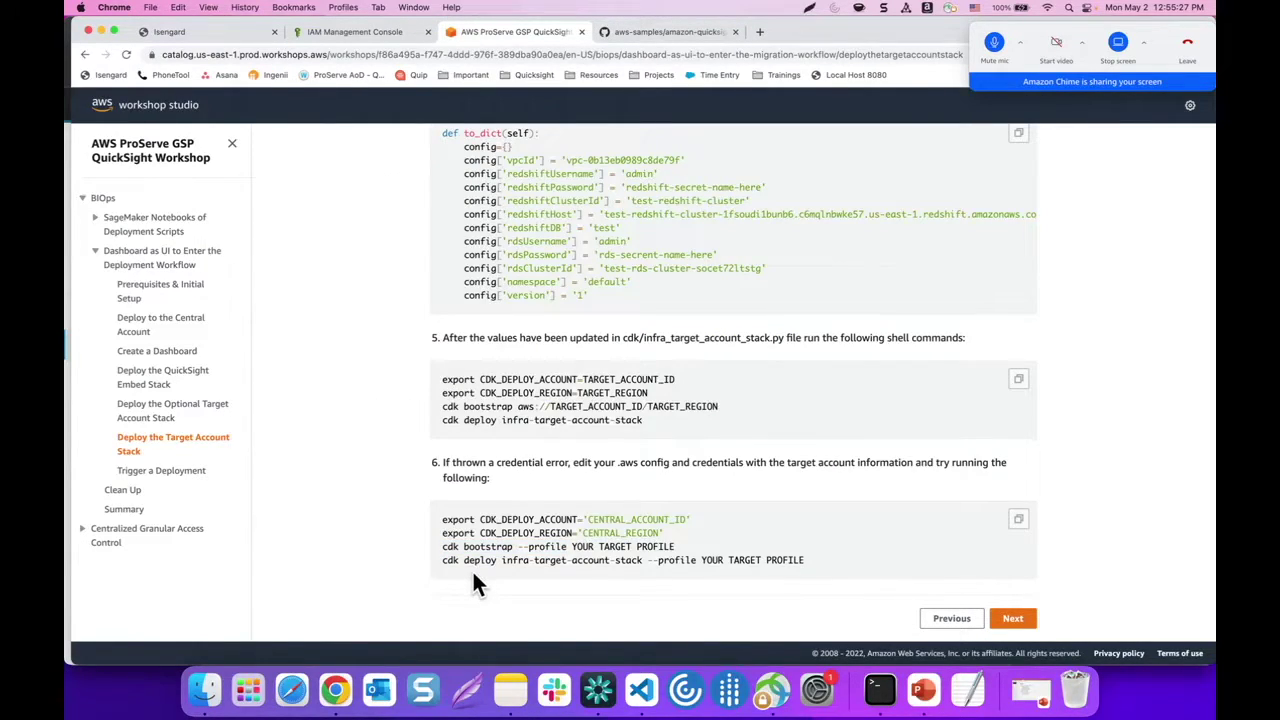
left_click_drag(443, 560, 694, 563)
key("super+c")
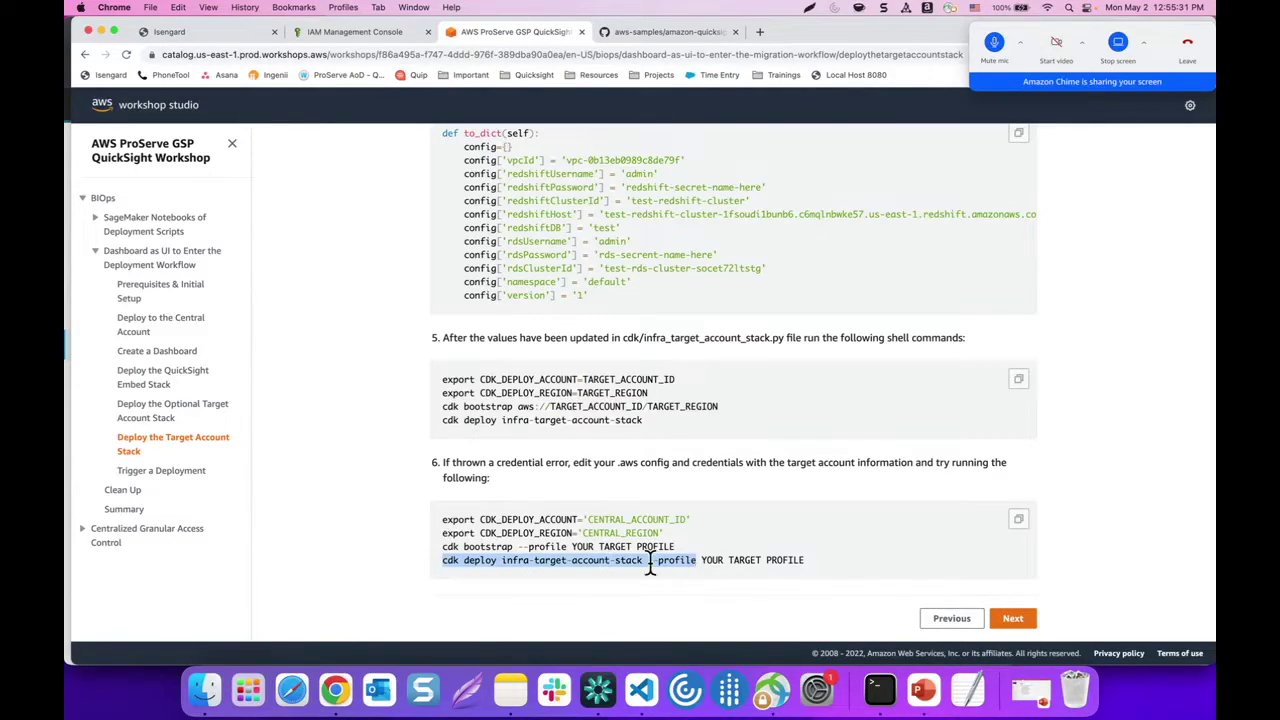
left_click(880, 688)
key("super+v")
type("target")
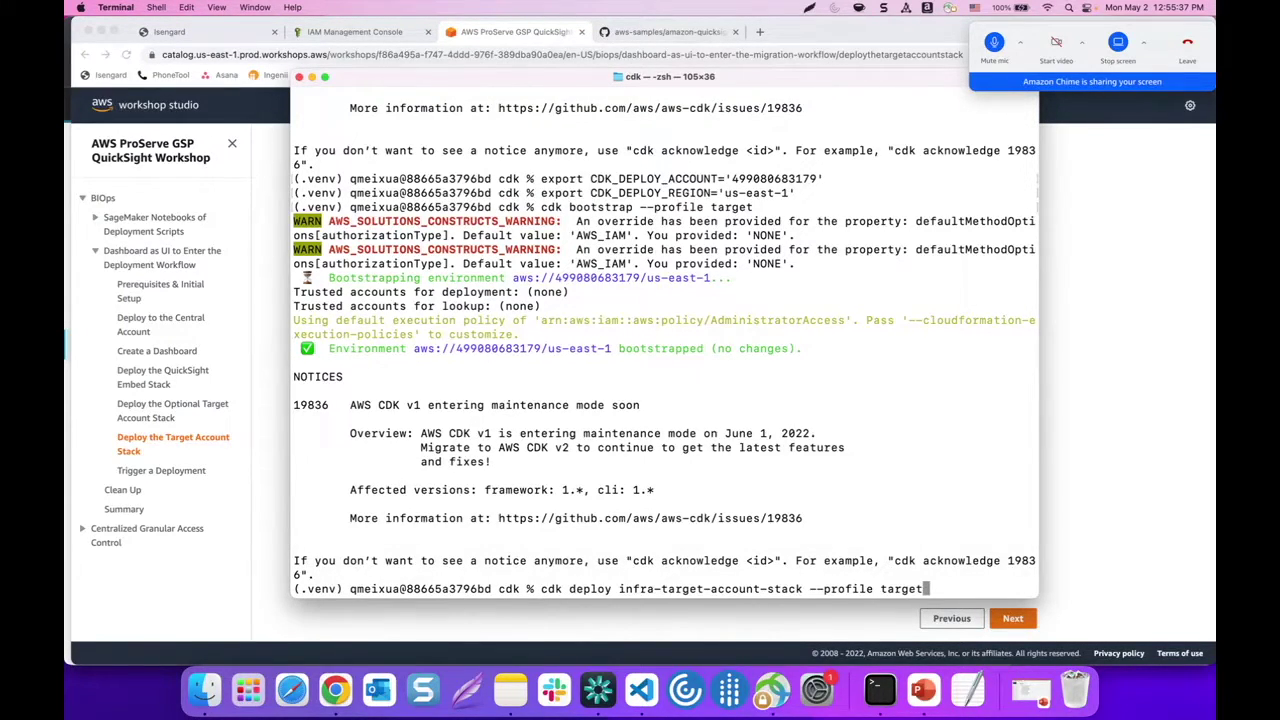
key("Return")
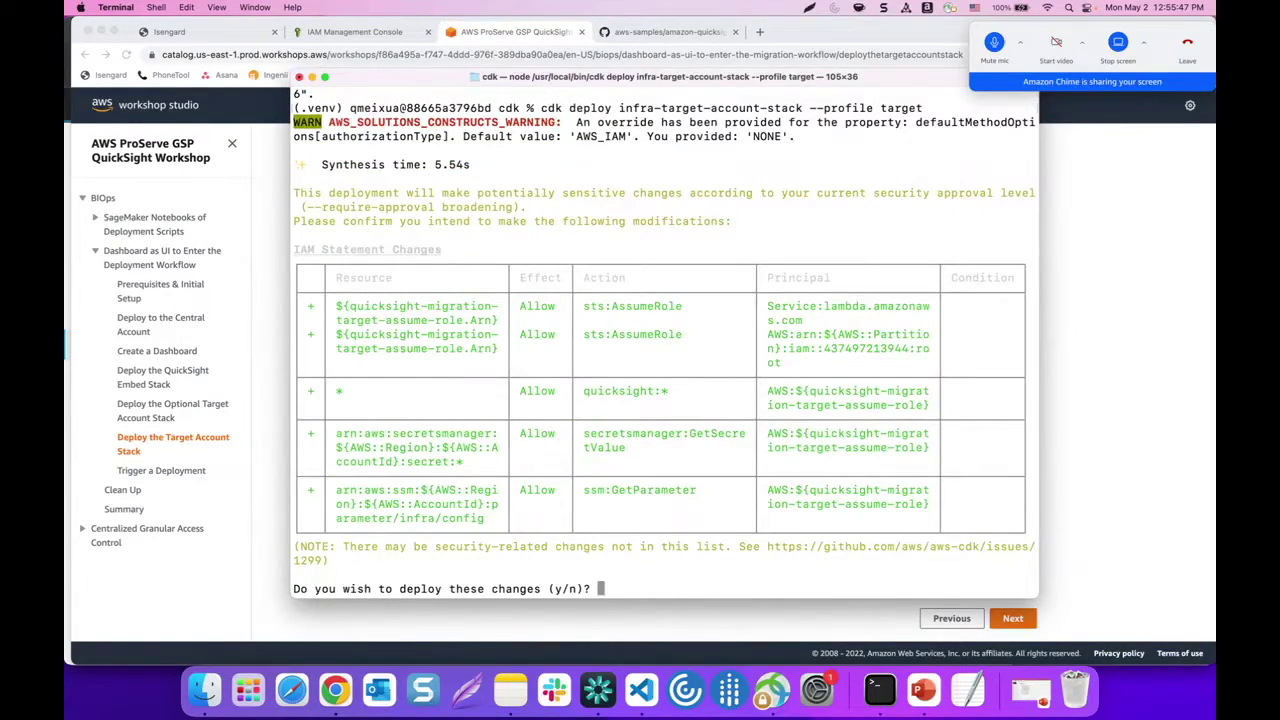
Answer y to approve the IAM changes and deploy infra-target-account-stack
type("y")
key("Return")
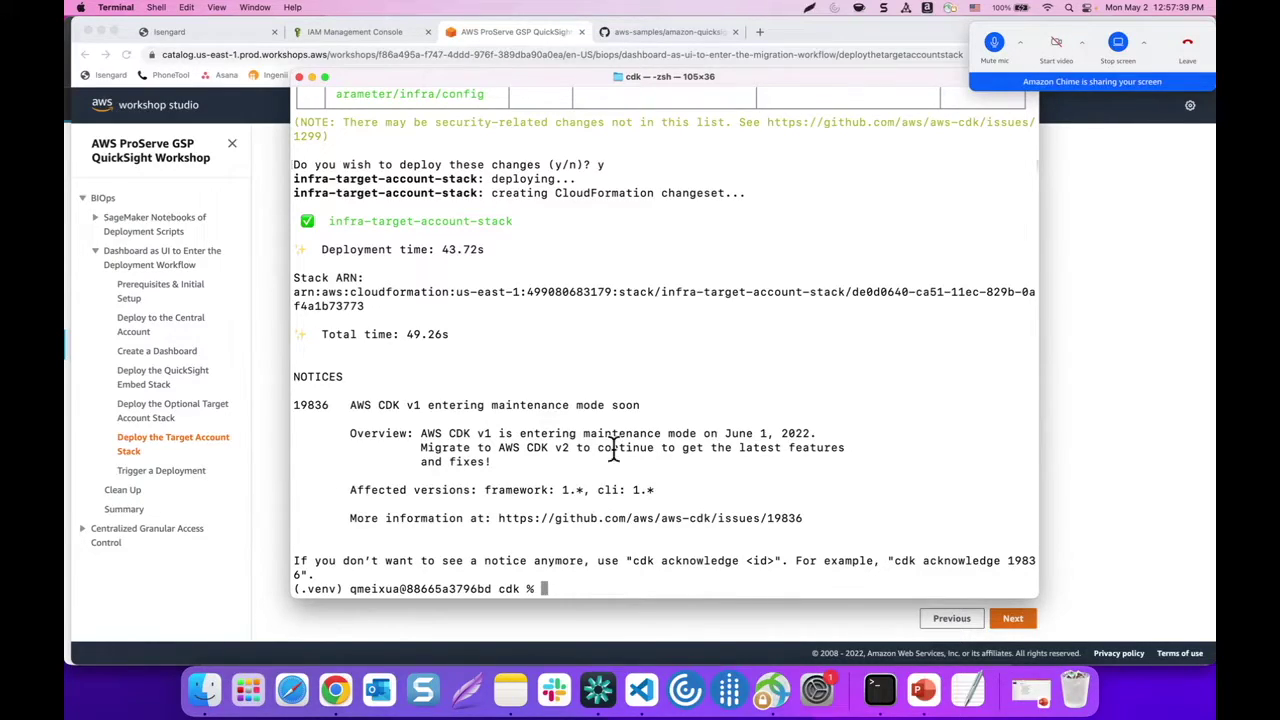
Copy the EmbedCloudFrontURL from the Terminal output and open it in a new Chrome tab
scroll(614, 450, "up", 20)
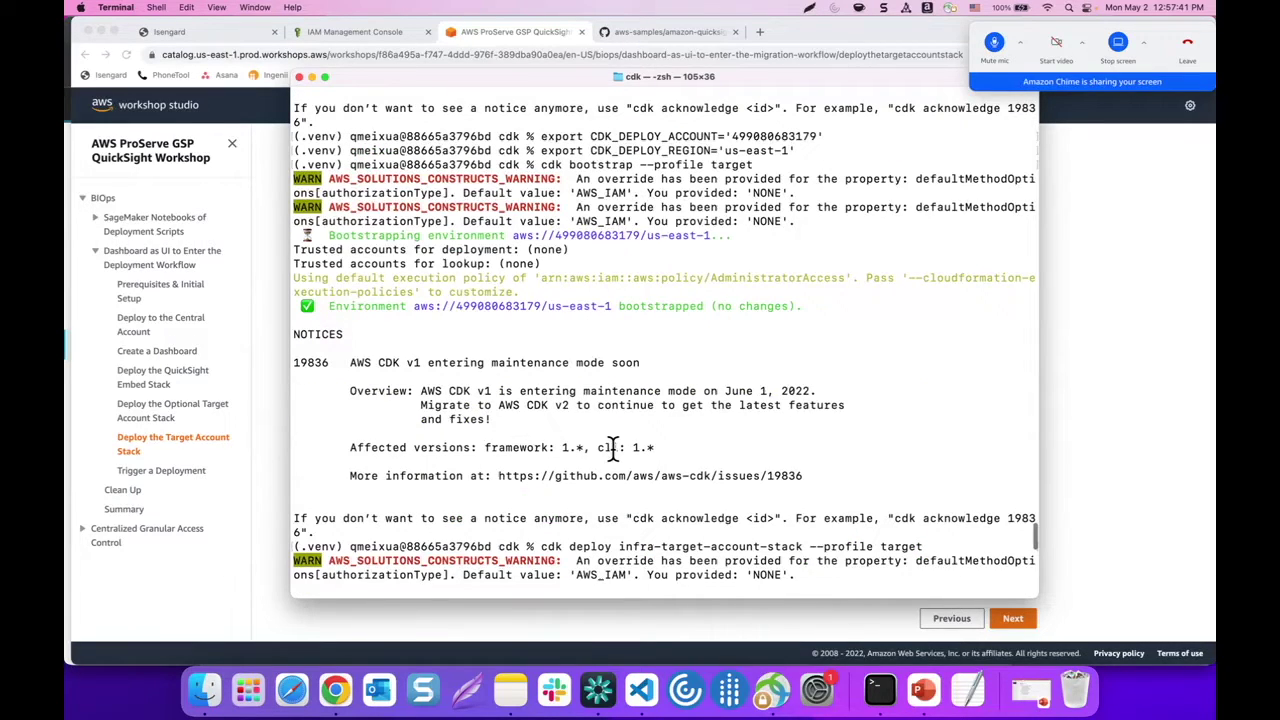
scroll(560, 410, "up", 15)
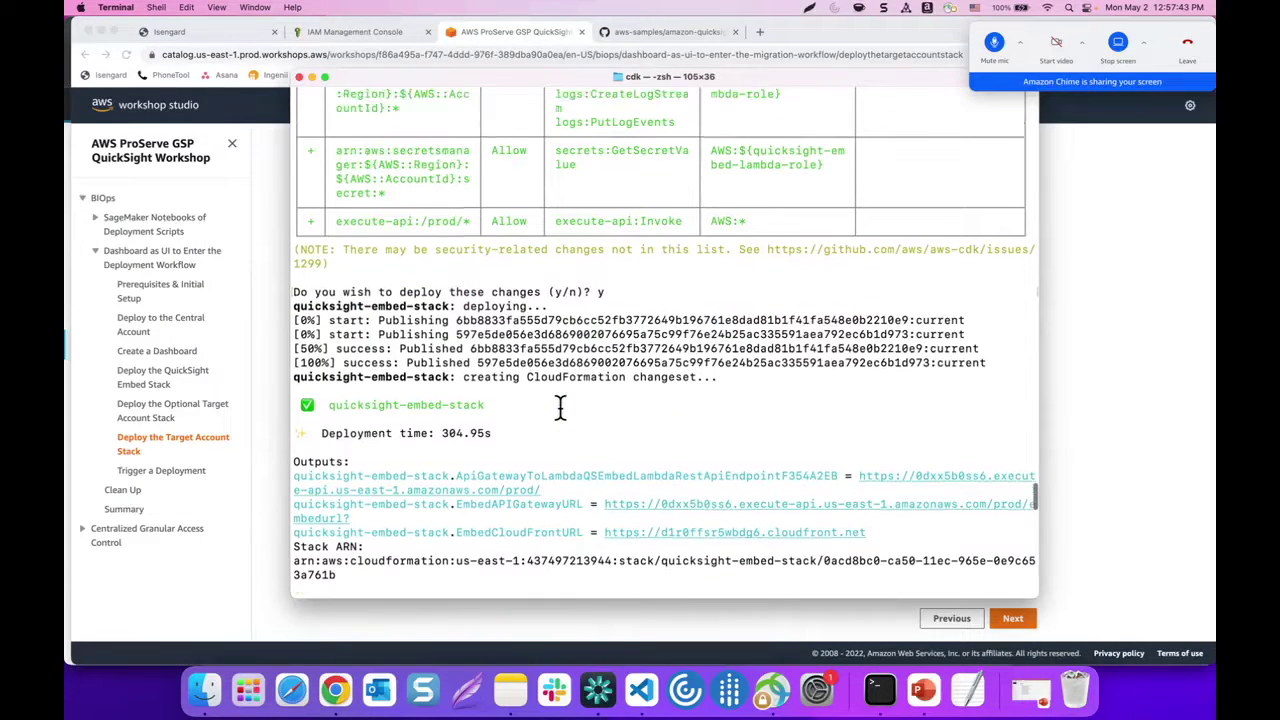
scroll(560, 410, "down", 4)
left_click_drag(599, 405, 876, 403)
key("super+c")
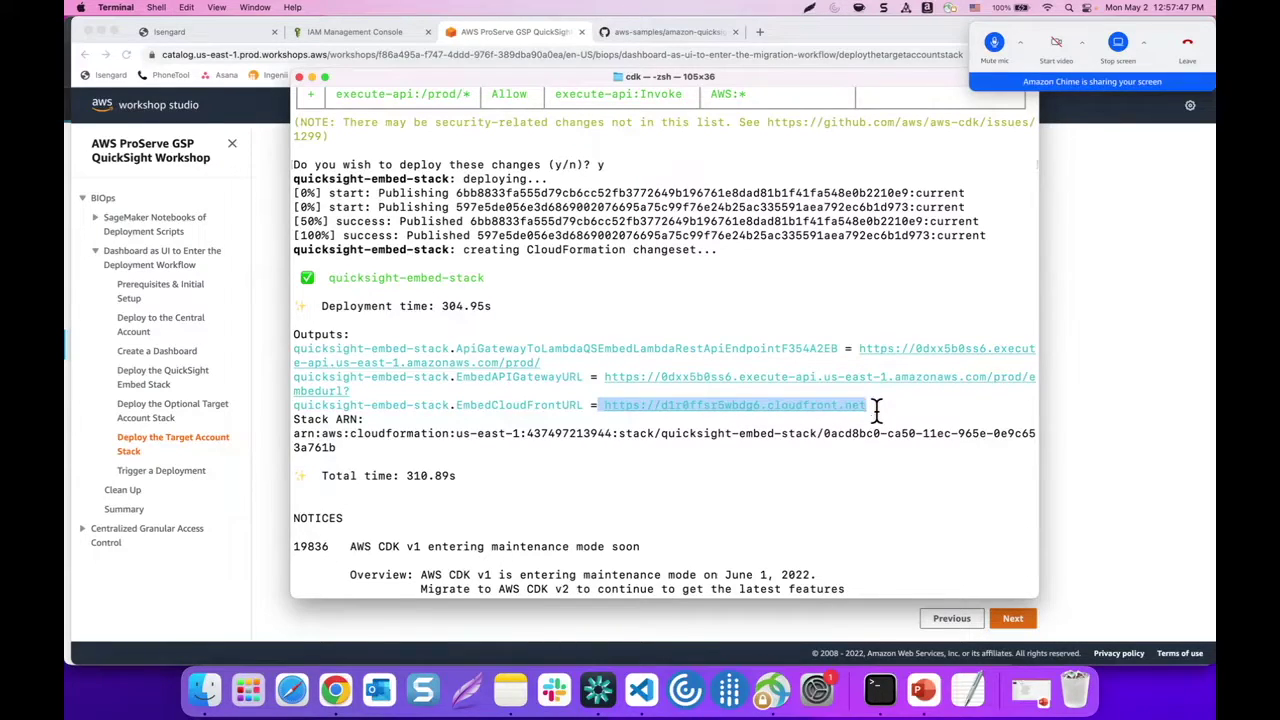
left_click(287, 458)
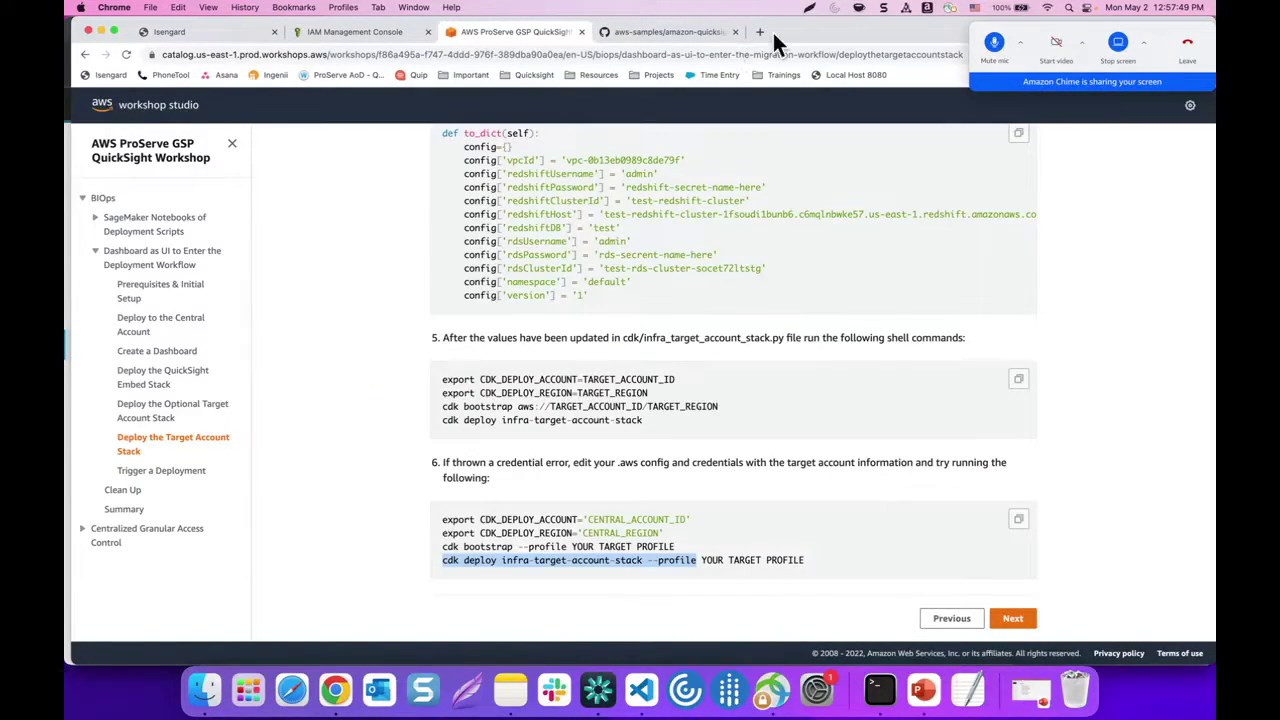
left_click(762, 32)
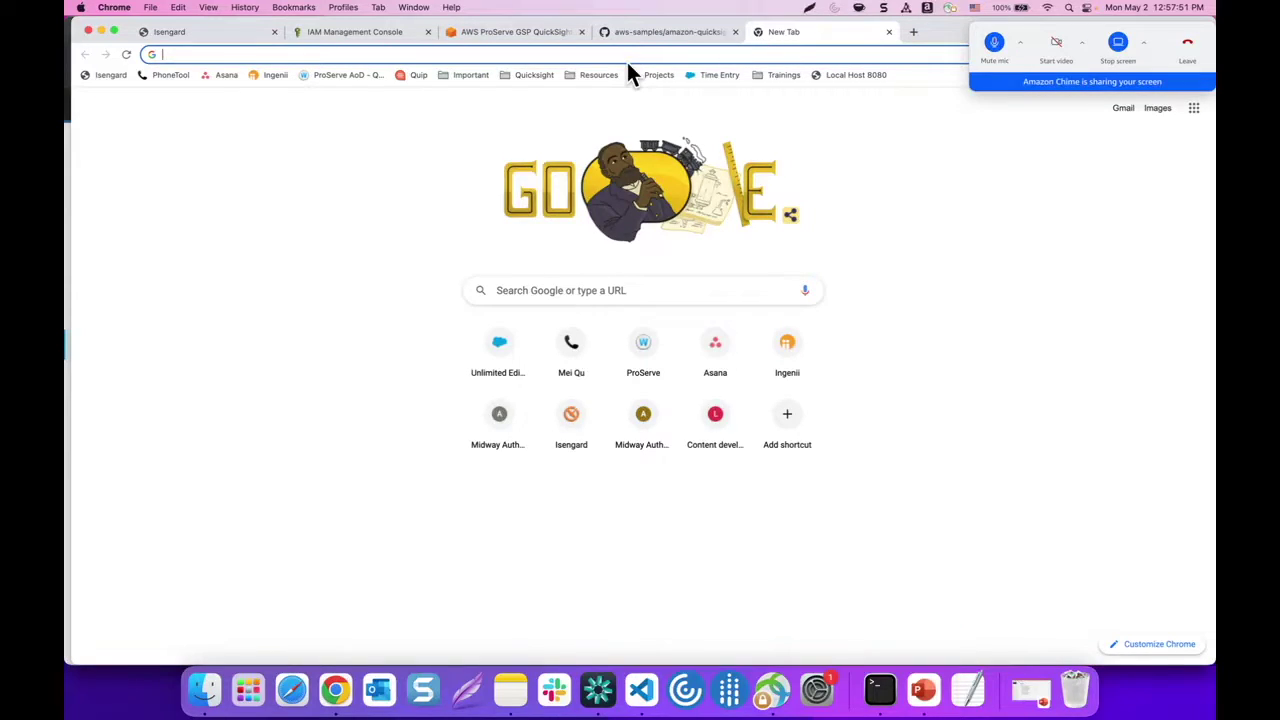
key("super+v")
key("Return")
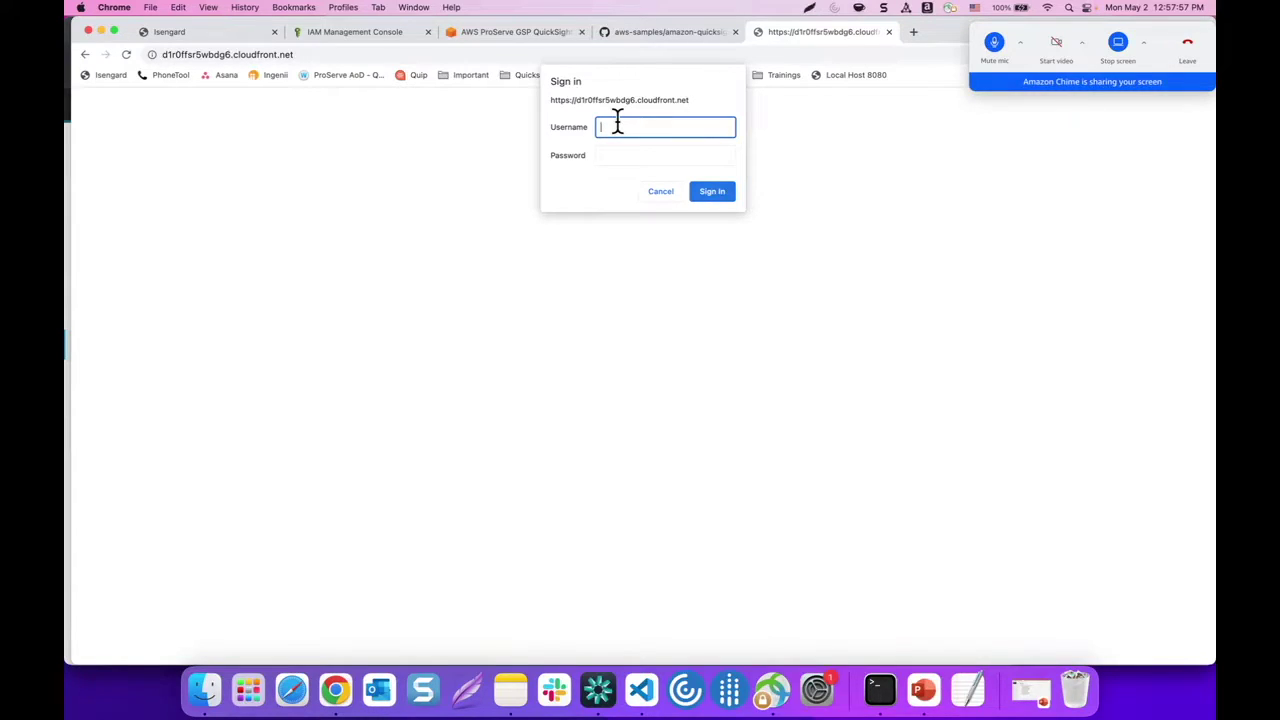
Enter the username and password on the sign-in page and sign in
type("test")
left_click(618, 154)
type("test")
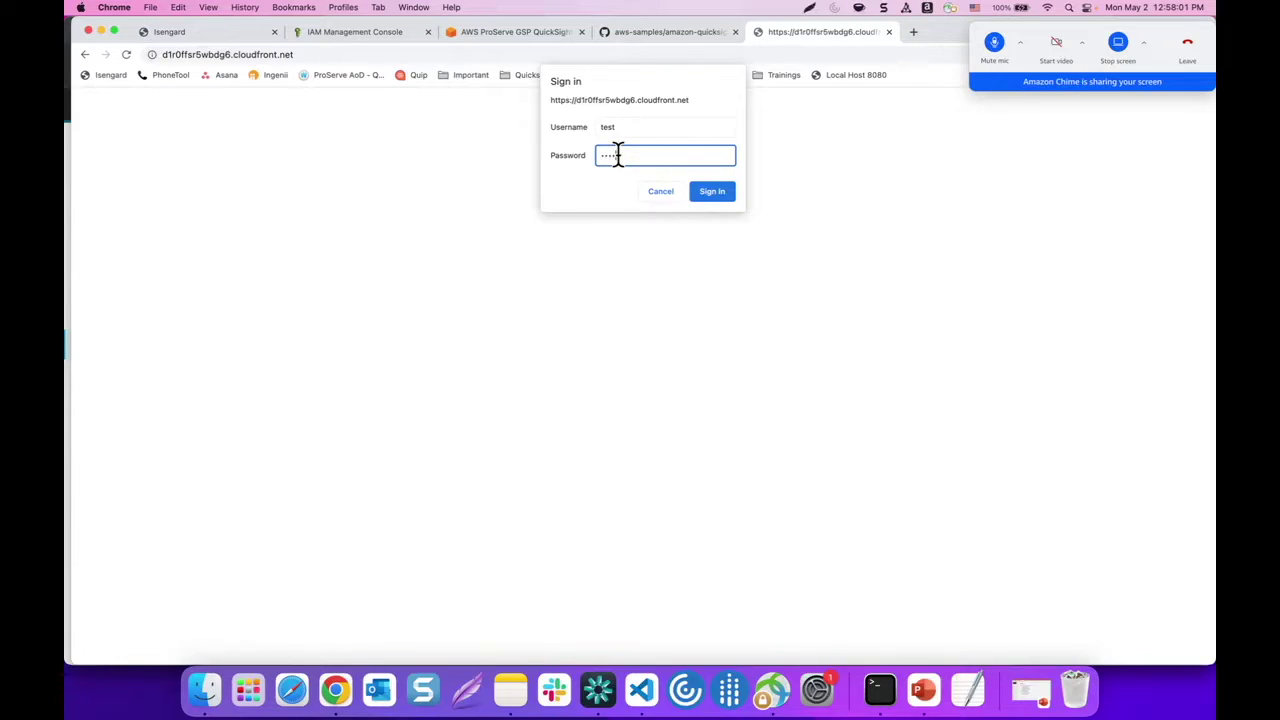
left_click(720, 188)
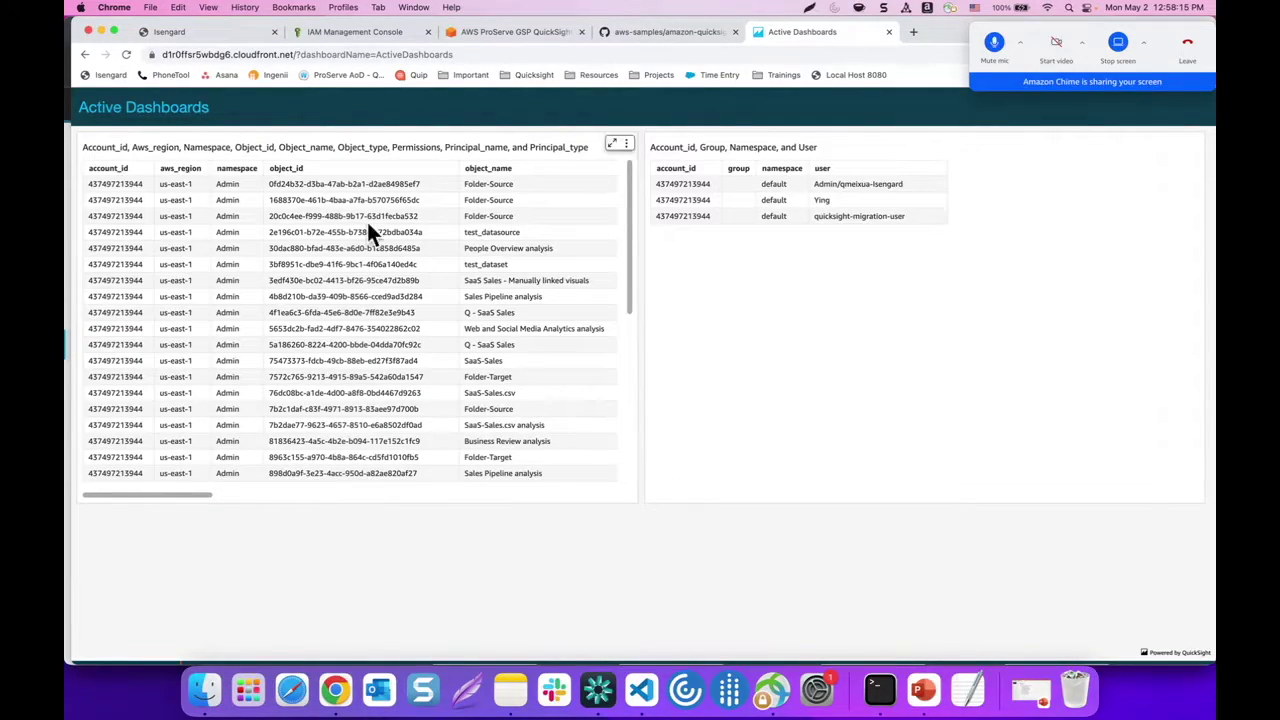
scroll(297, 535, "down", 1)
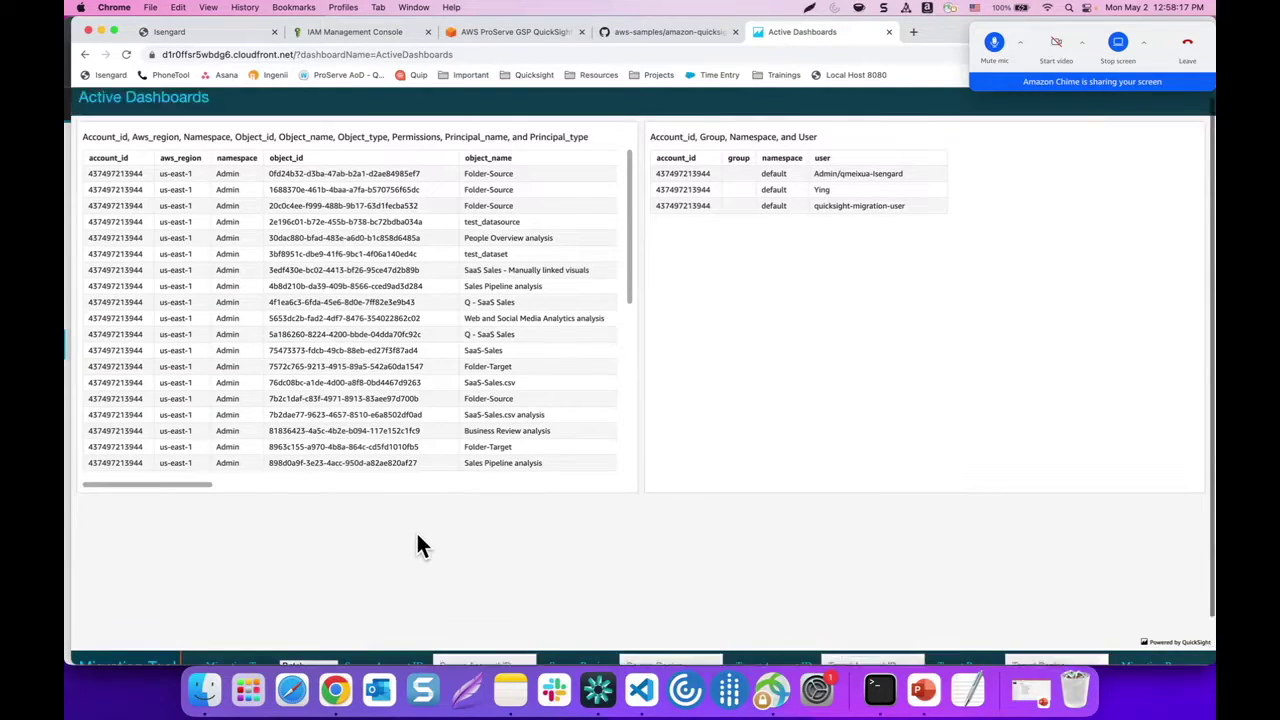
scroll(425, 500, "up", 1)
scroll(500, 234, "down", 3)
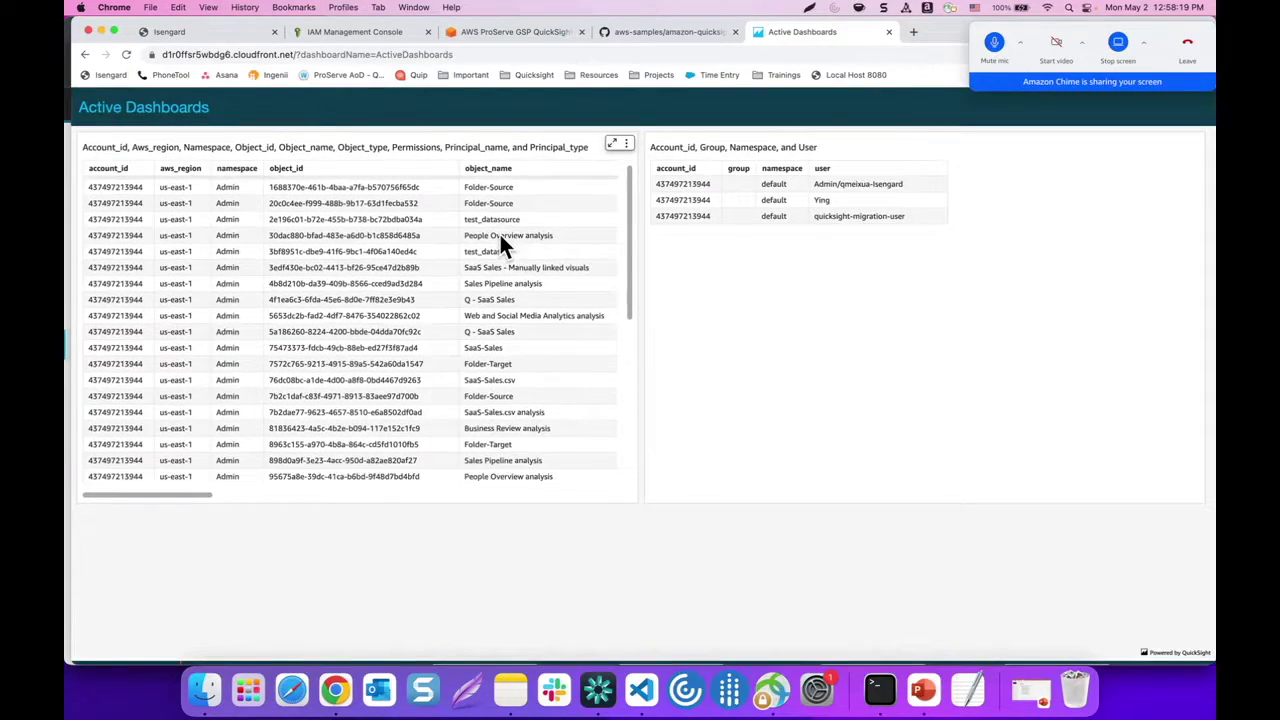
scroll(590, 281, "up", 4)
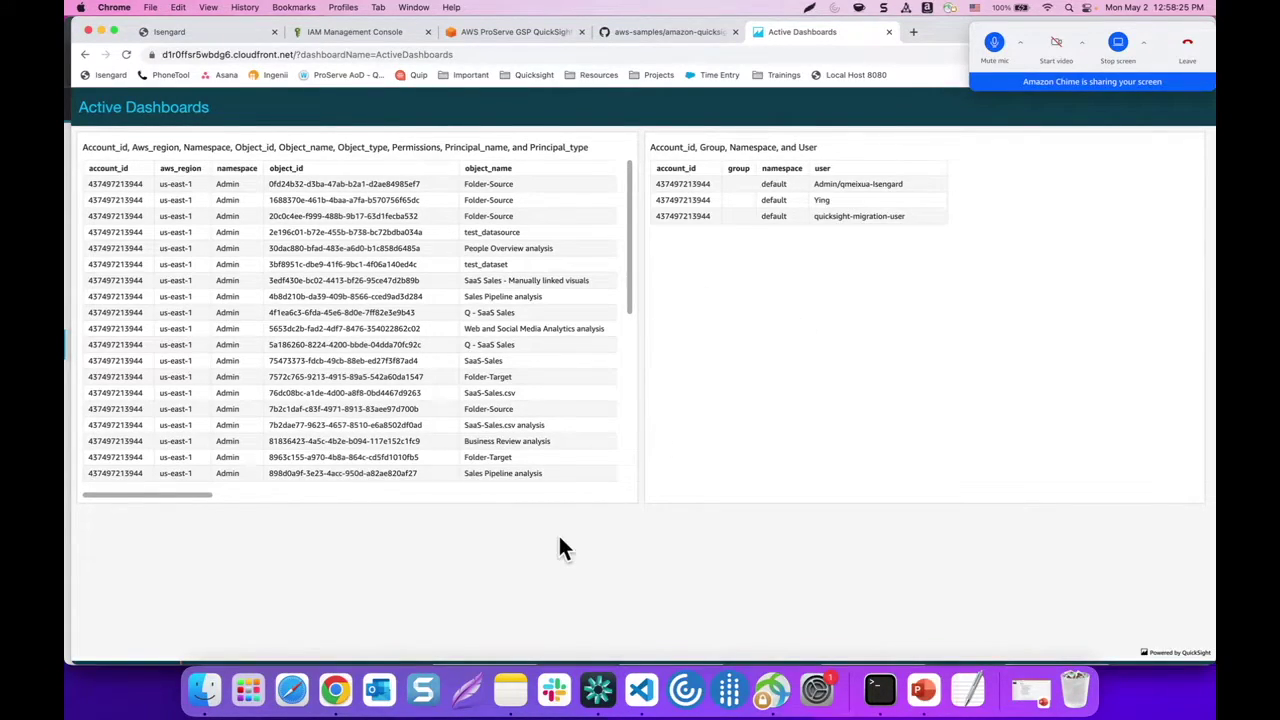
scroll(558, 533, "down", 2)
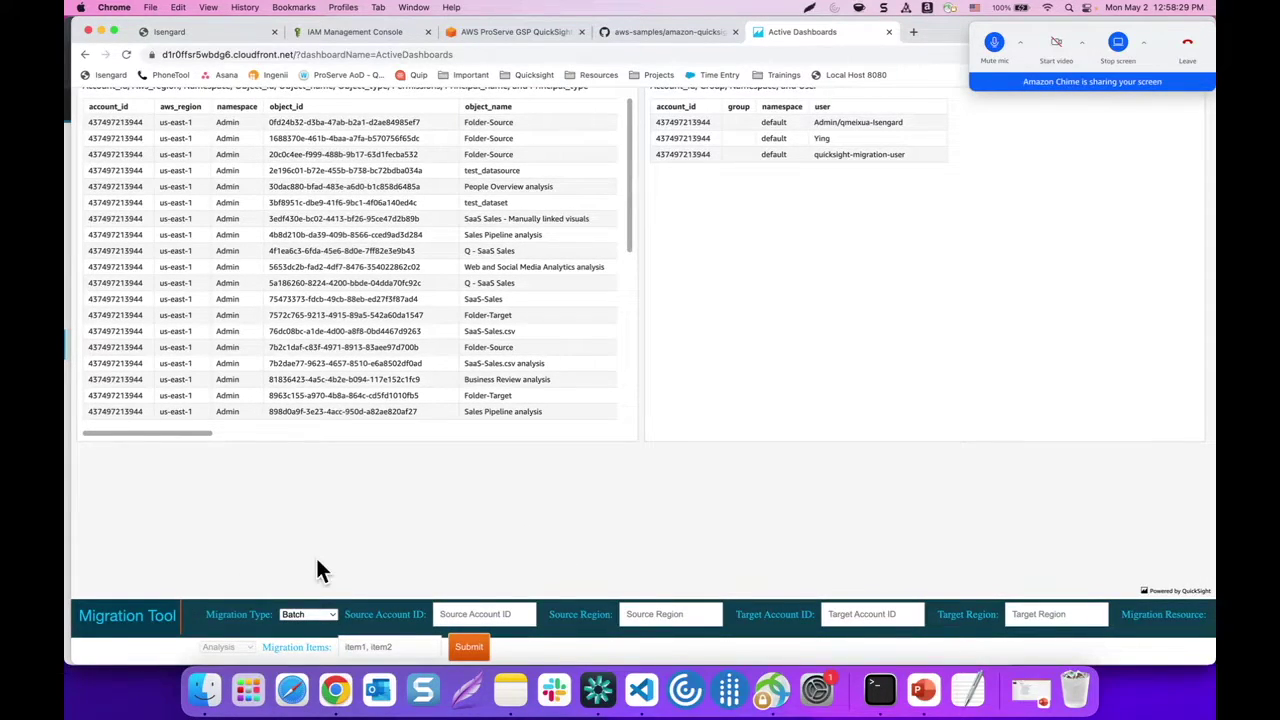
Choose Incremental migration and enter the source account ID with source region us-east-1
left_click(298, 616)
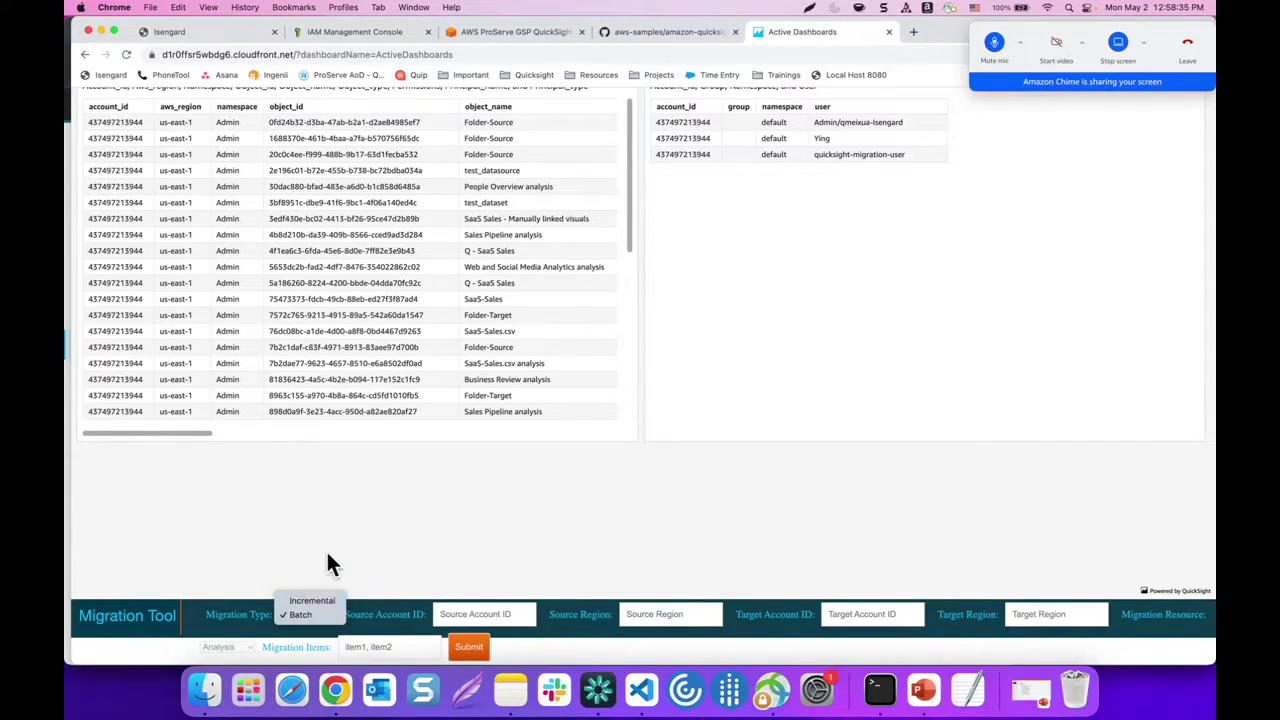
left_click(310, 601)
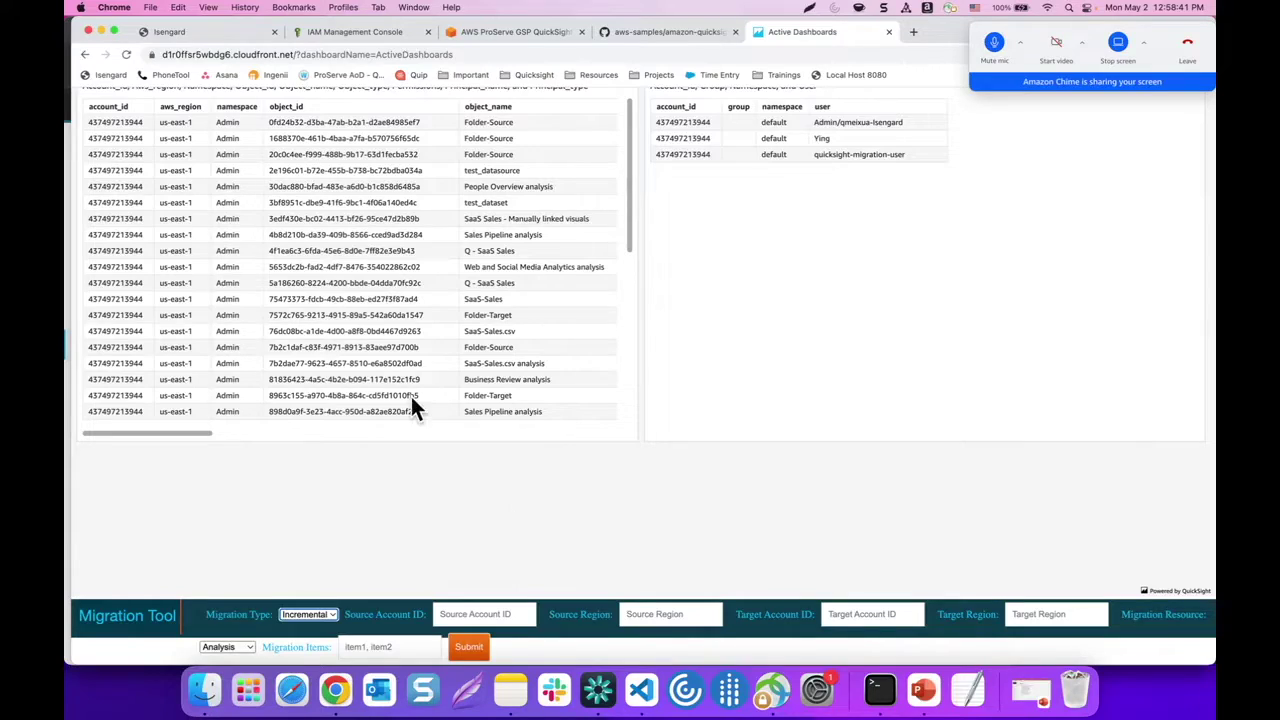
left_click(250, 34)
left_click_drag(309, 337, 366, 337)
left_click(535, 310)
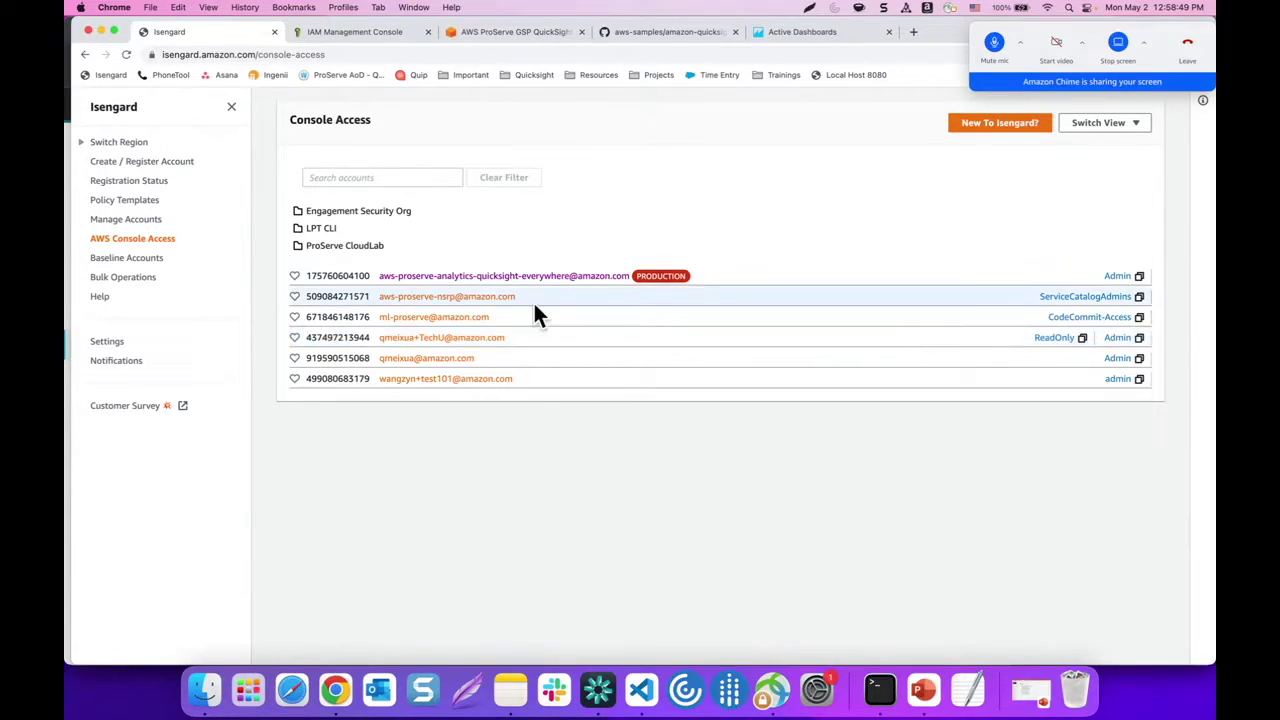
left_click(834, 38)
left_click(458, 608)
key("super+v")
left_click(647, 614)
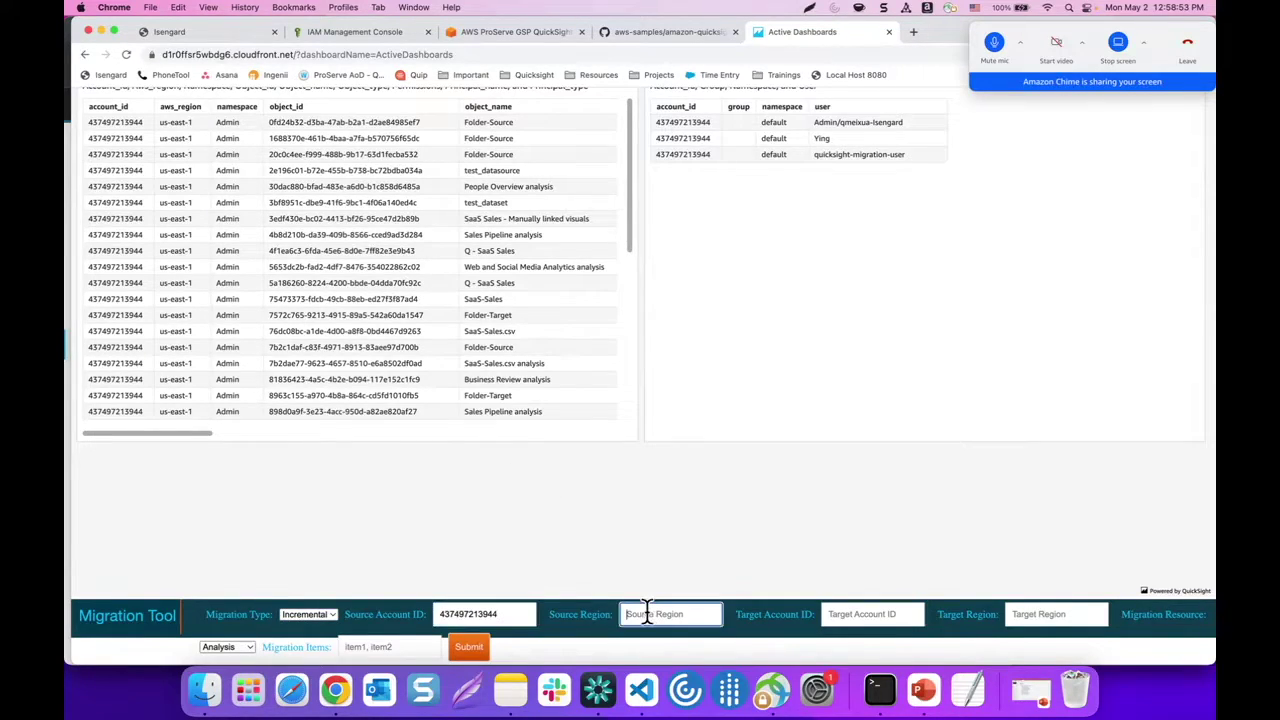
type("us-east-1")
Enter the target account ID from the account list with target region us-east-1
left_click(240, 32)
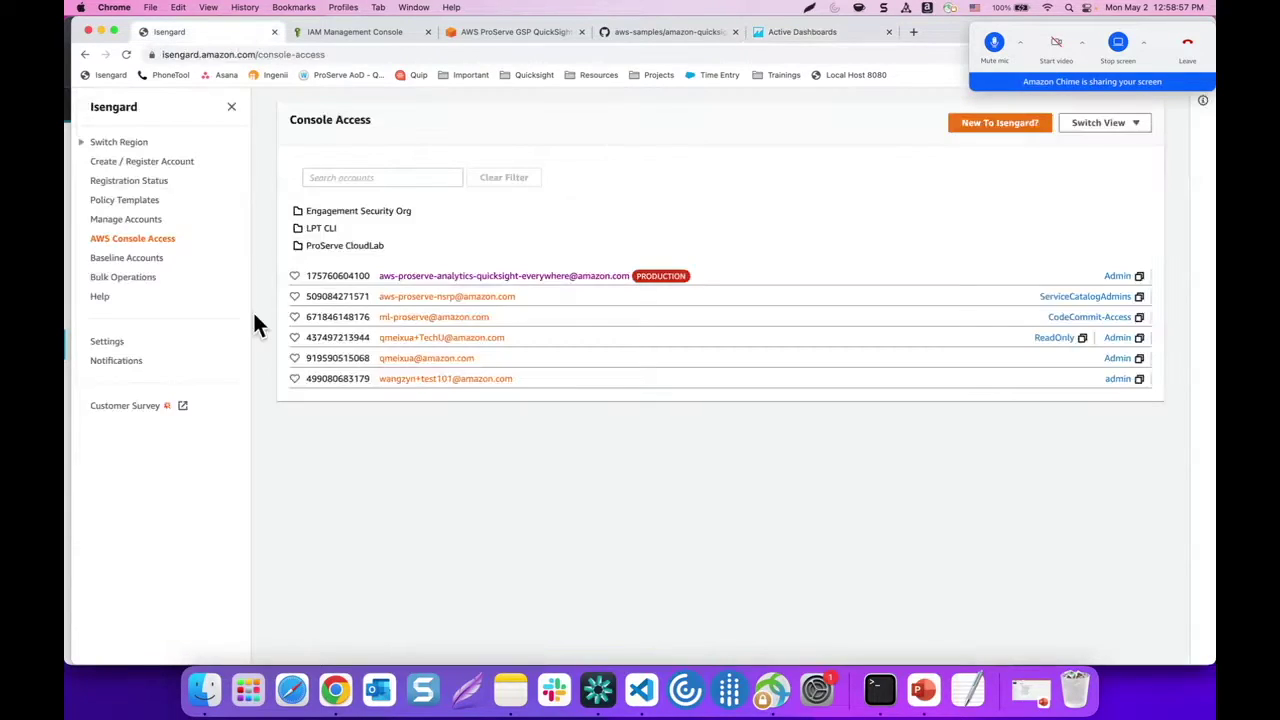
left_click_drag(305, 378, 366, 376)
key("super+c")
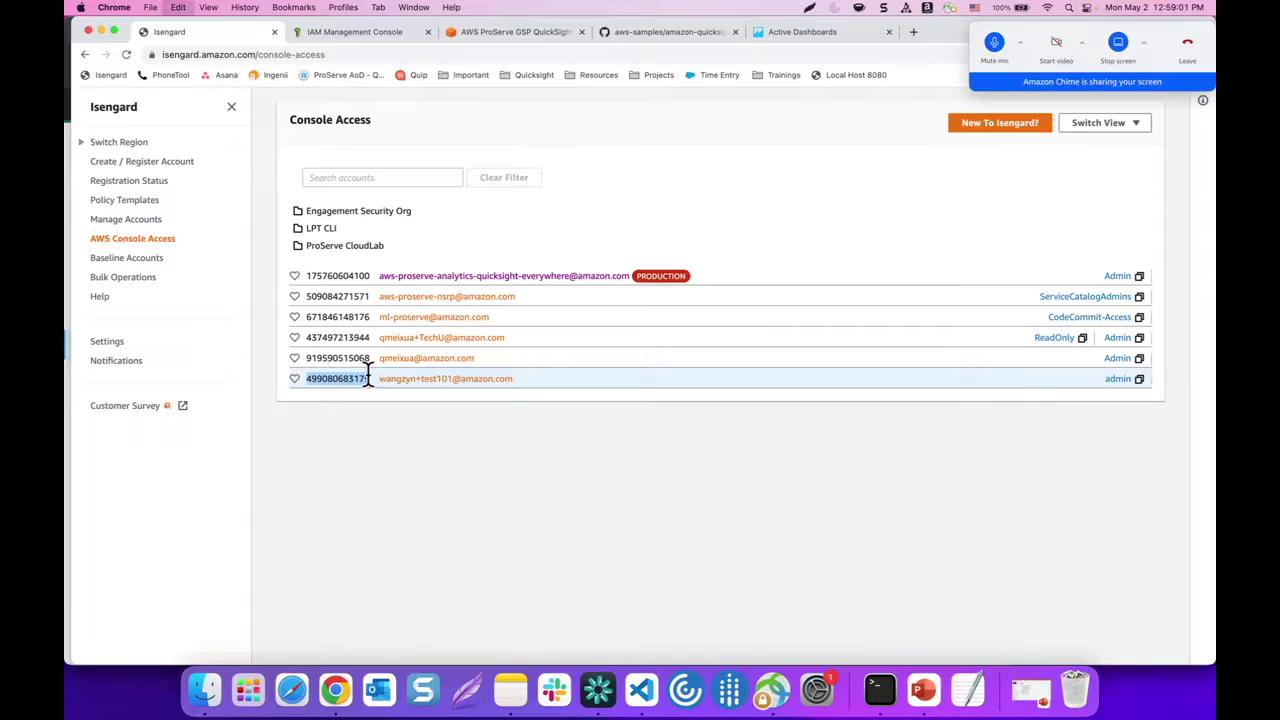
left_click(809, 31)
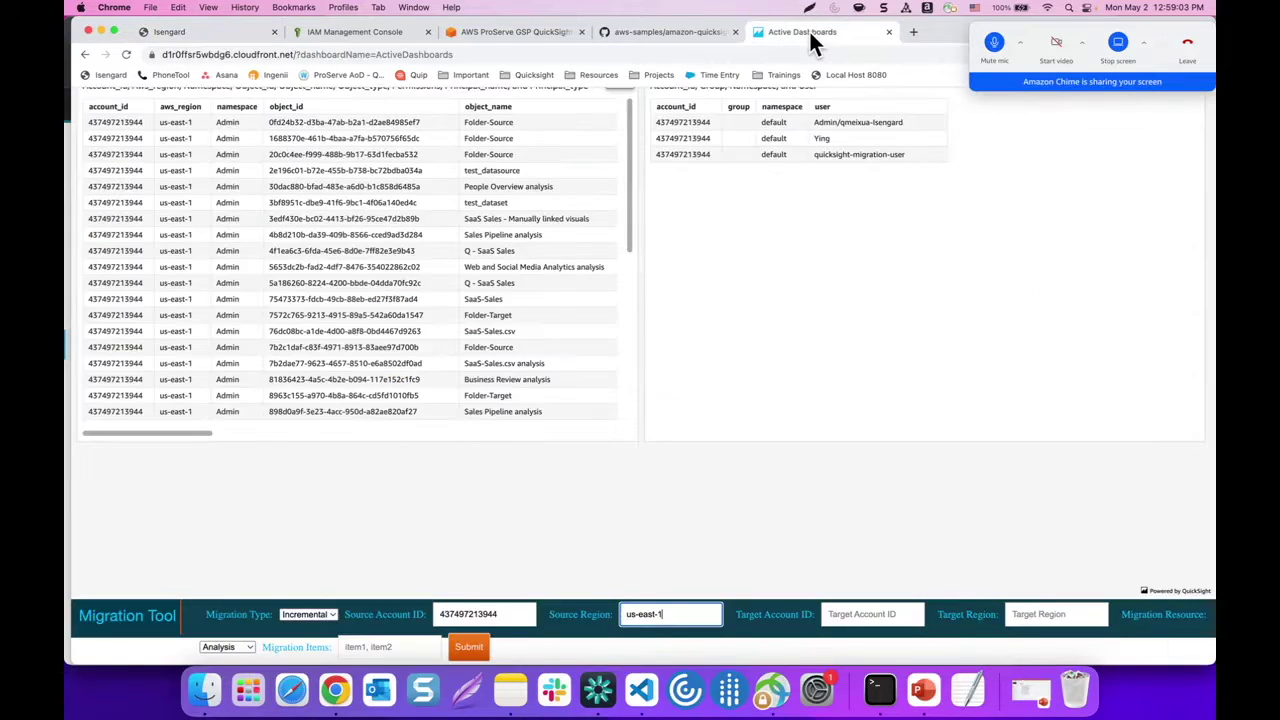
left_click(857, 603)
key("super+v")
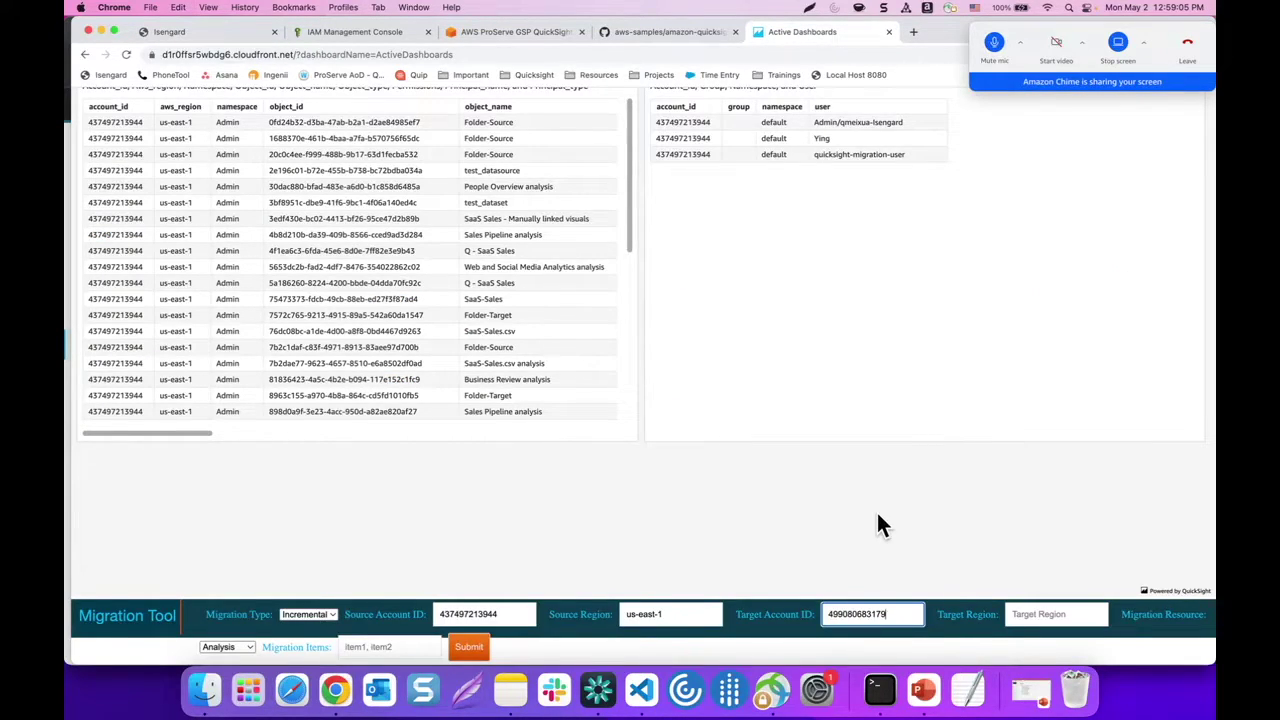
left_click(1029, 614)
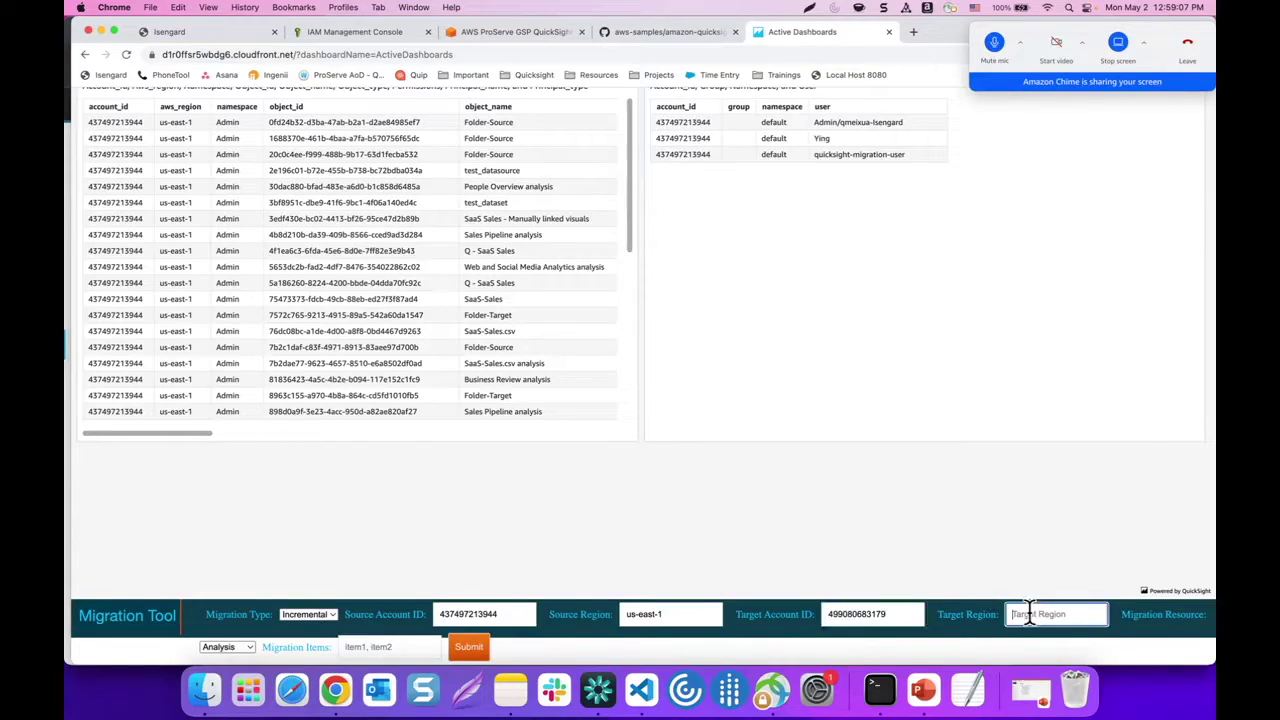
type("us-east-1")
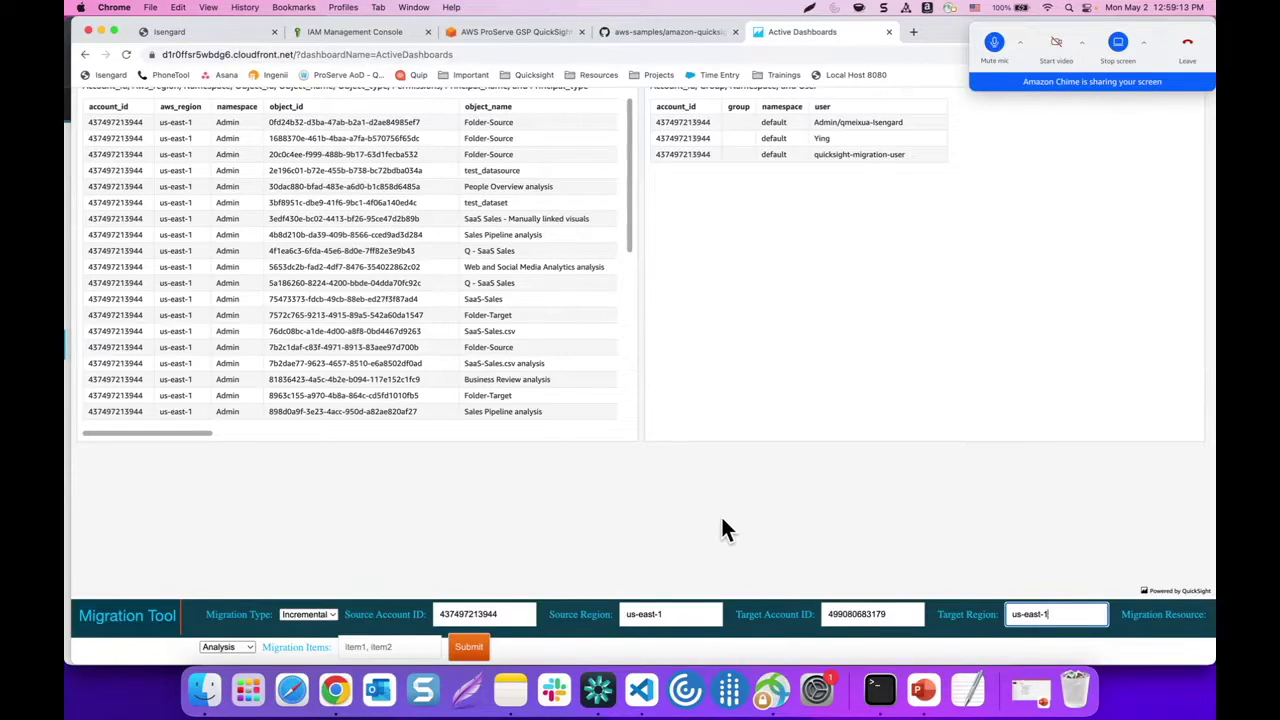
Set the item type to Dashboard and enter ActiveDashboards as the item to migrate
scroll(724, 530, "up", 2)
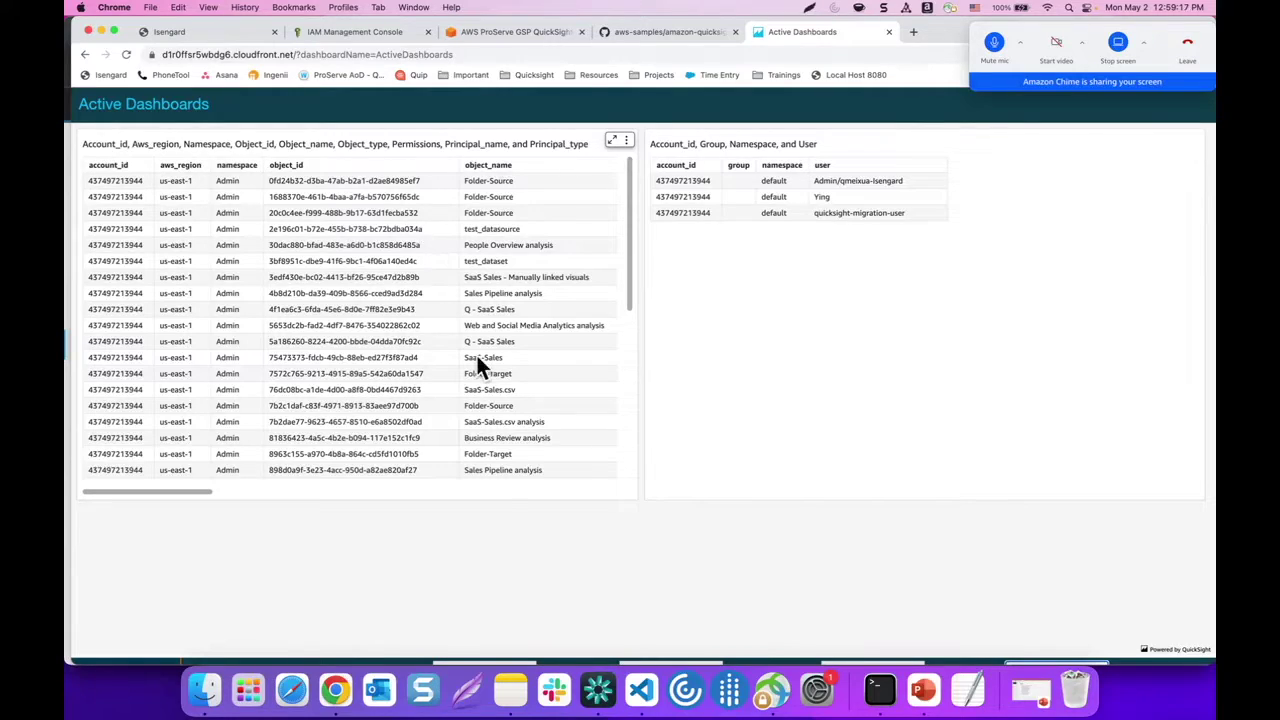
scroll(480, 430, "down", 3)
scroll(454, 535, "down", 1)
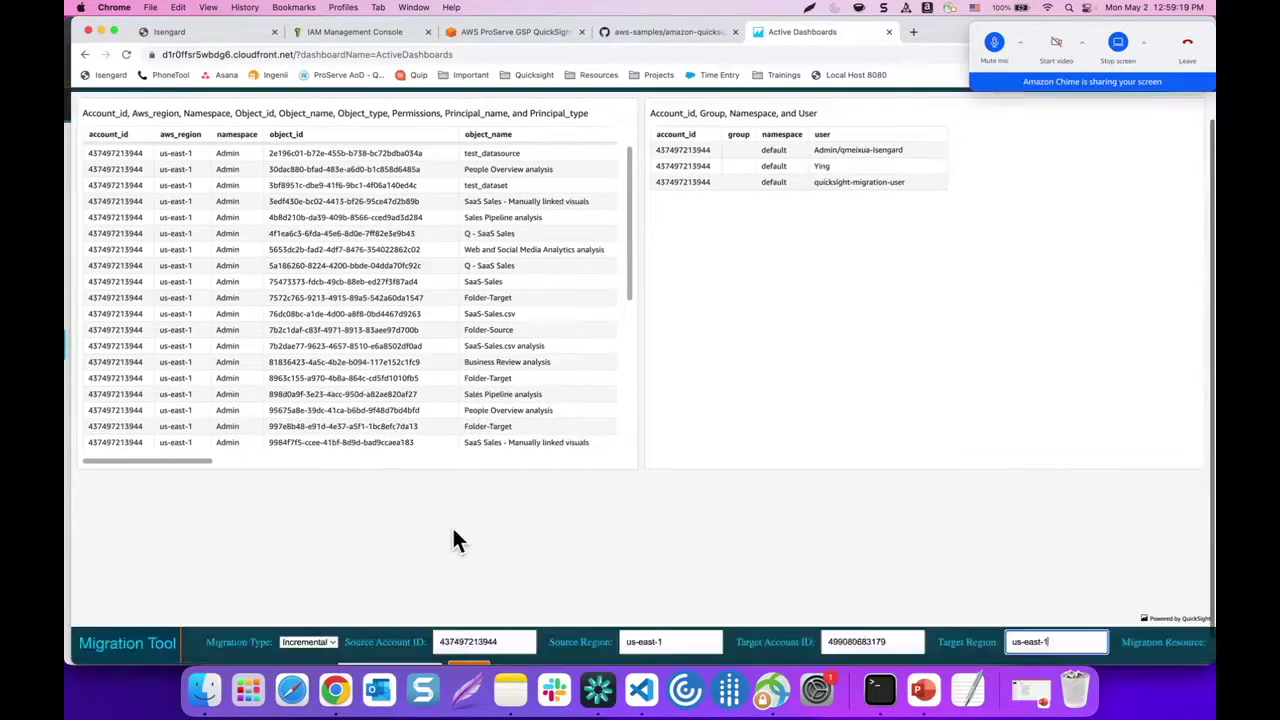
scroll(454, 535, "down", 1)
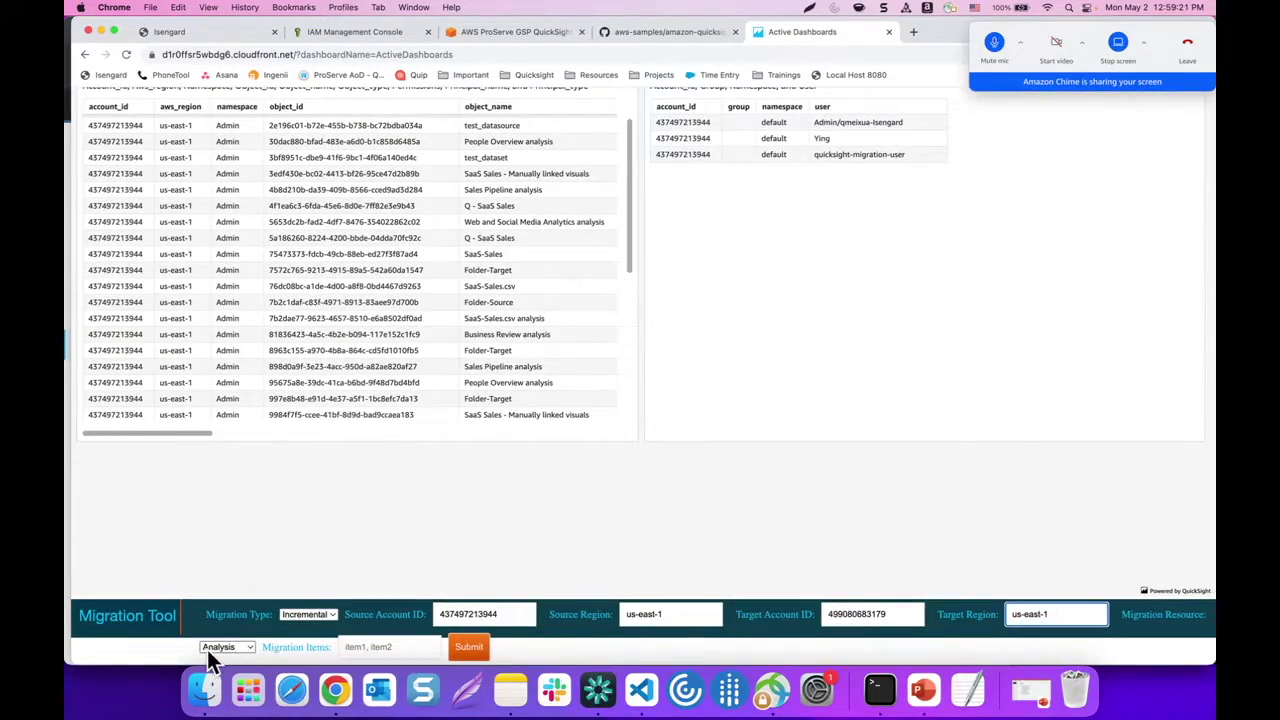
left_click(207, 647)
left_click(212, 617)
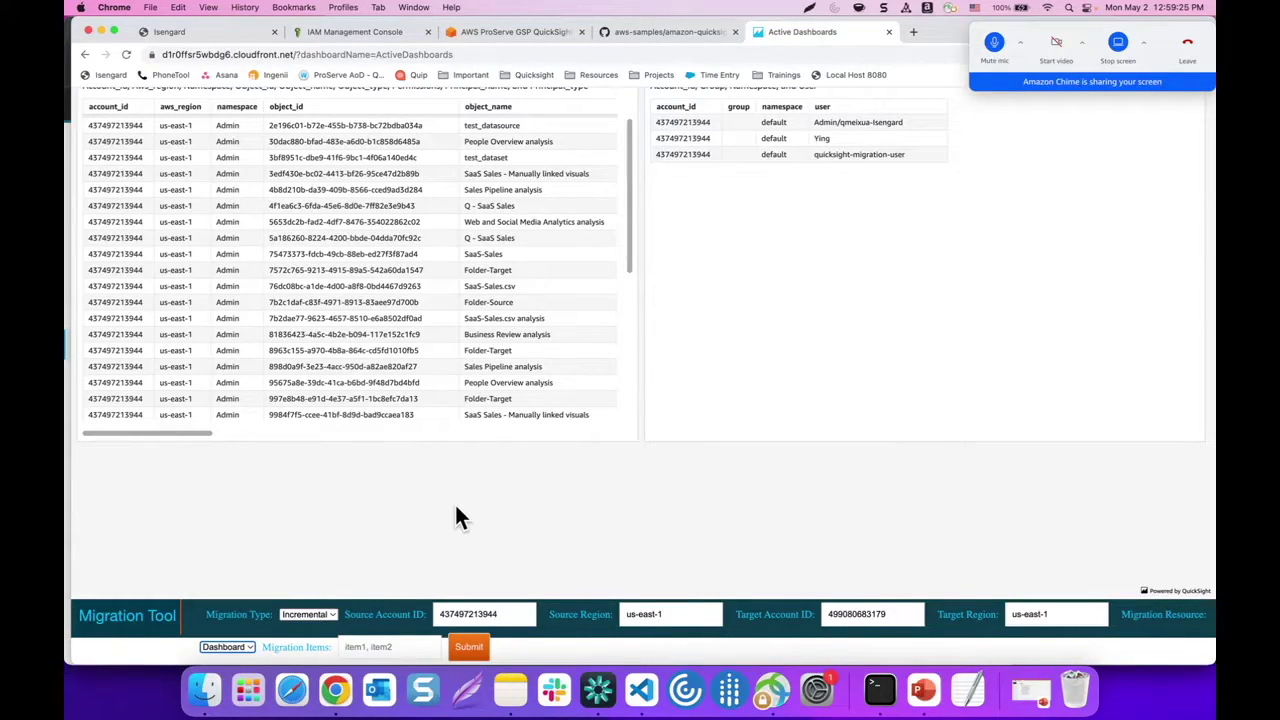
left_click(366, 648)
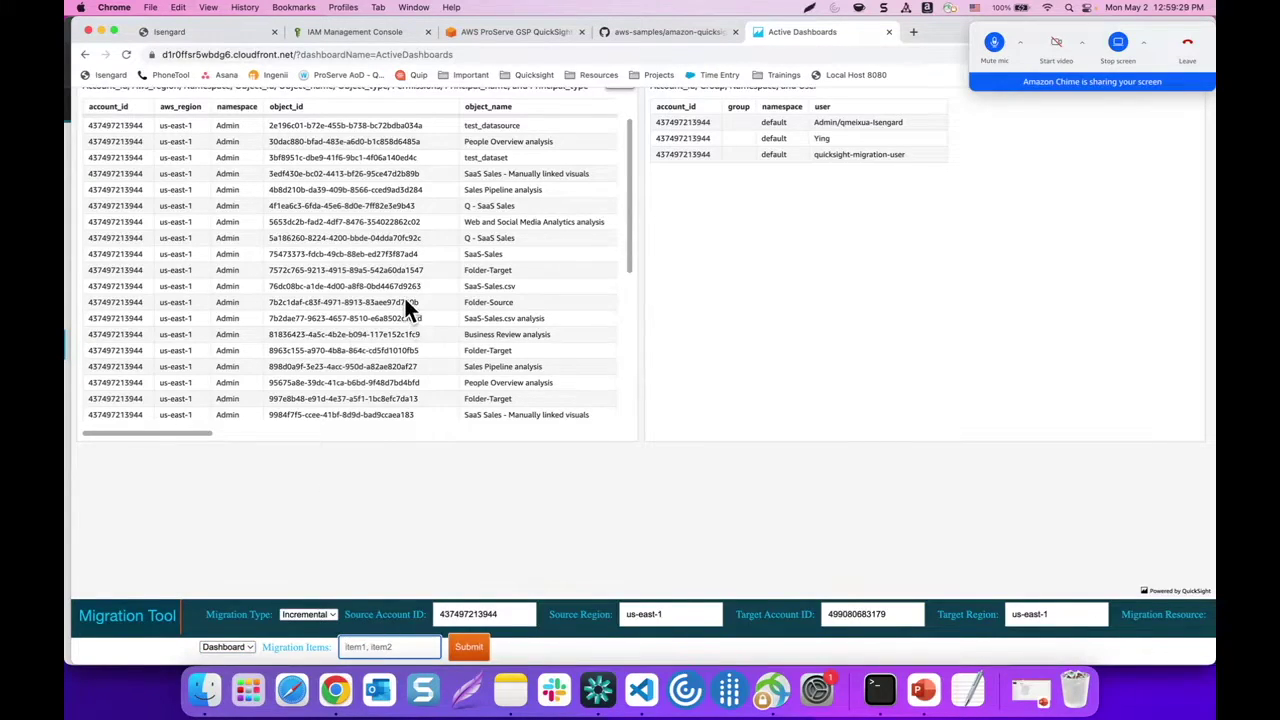
scroll(405, 307, "up", 2)
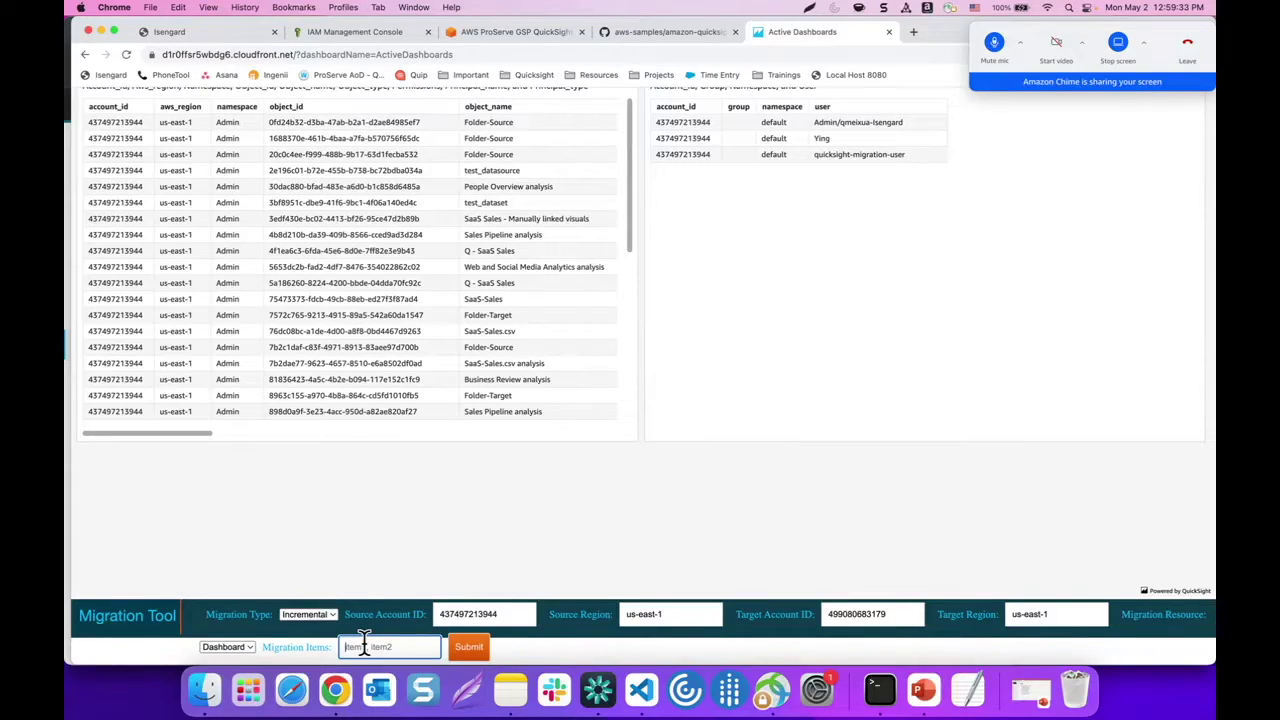
type("ActiveDashboards")
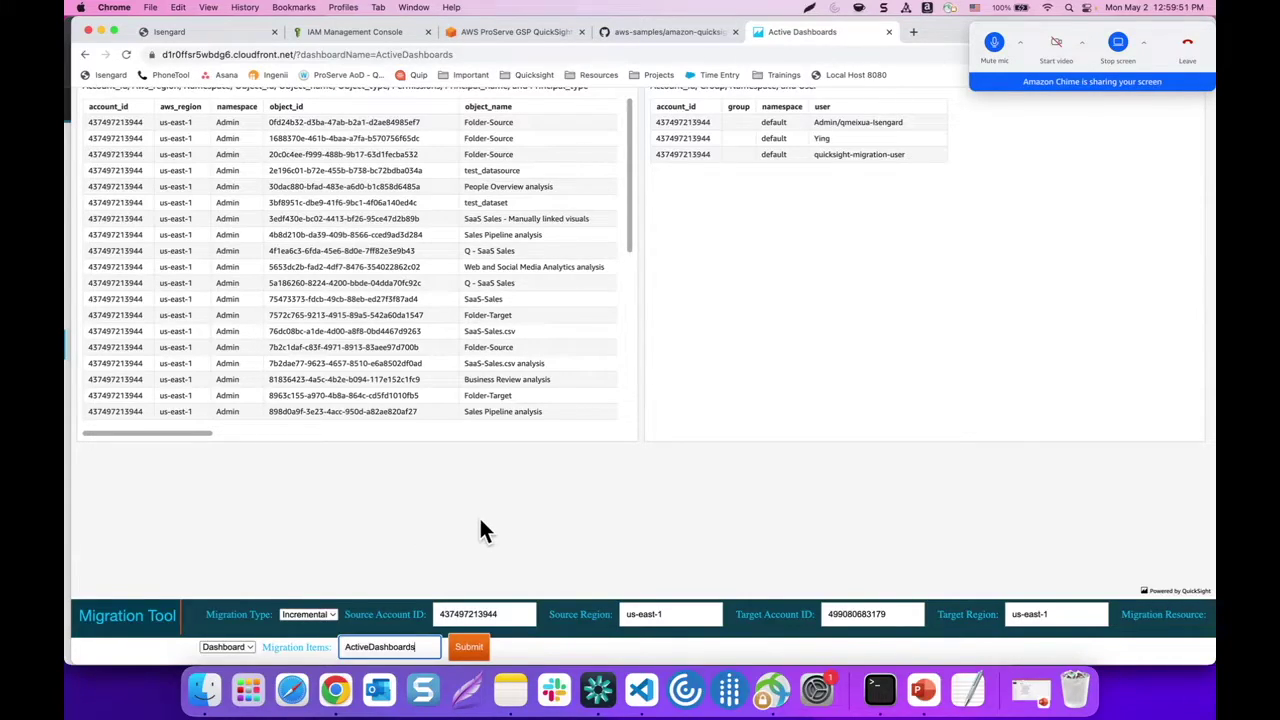
Submit the ActiveDashboards migration and confirm with OK in the 'Submit migration?' dialog
left_click(469, 646)
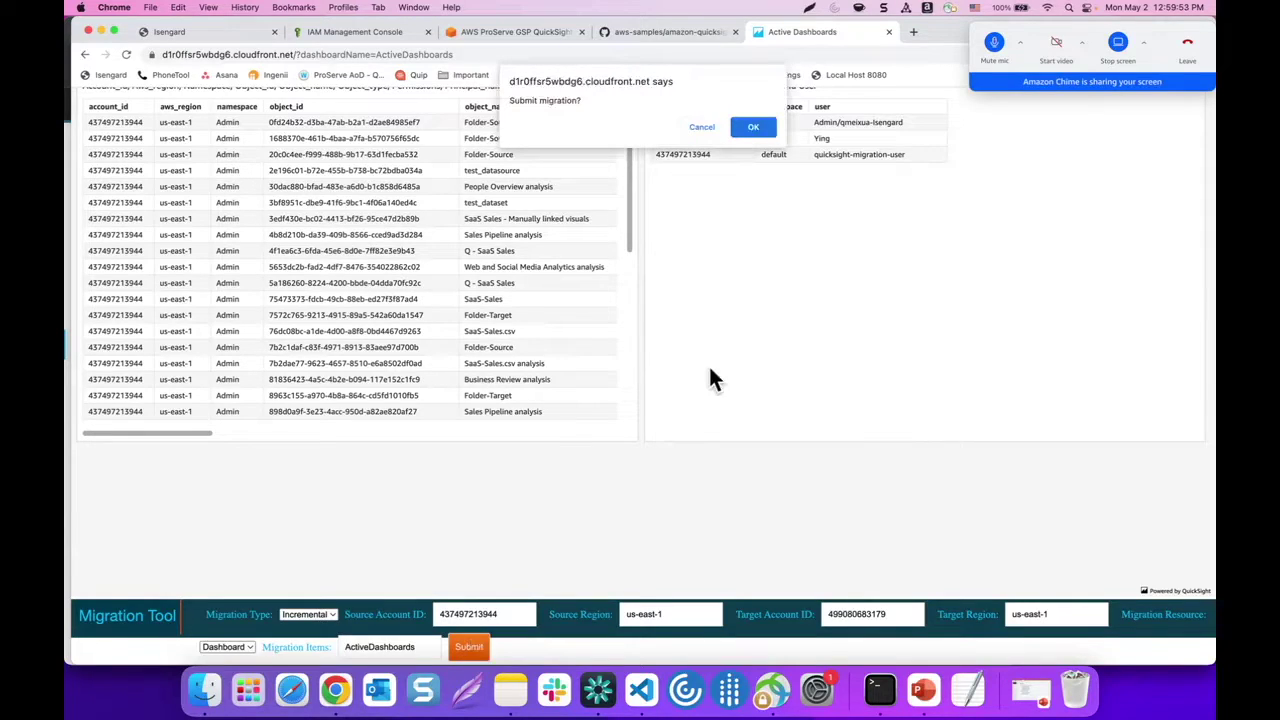
left_click(754, 130)
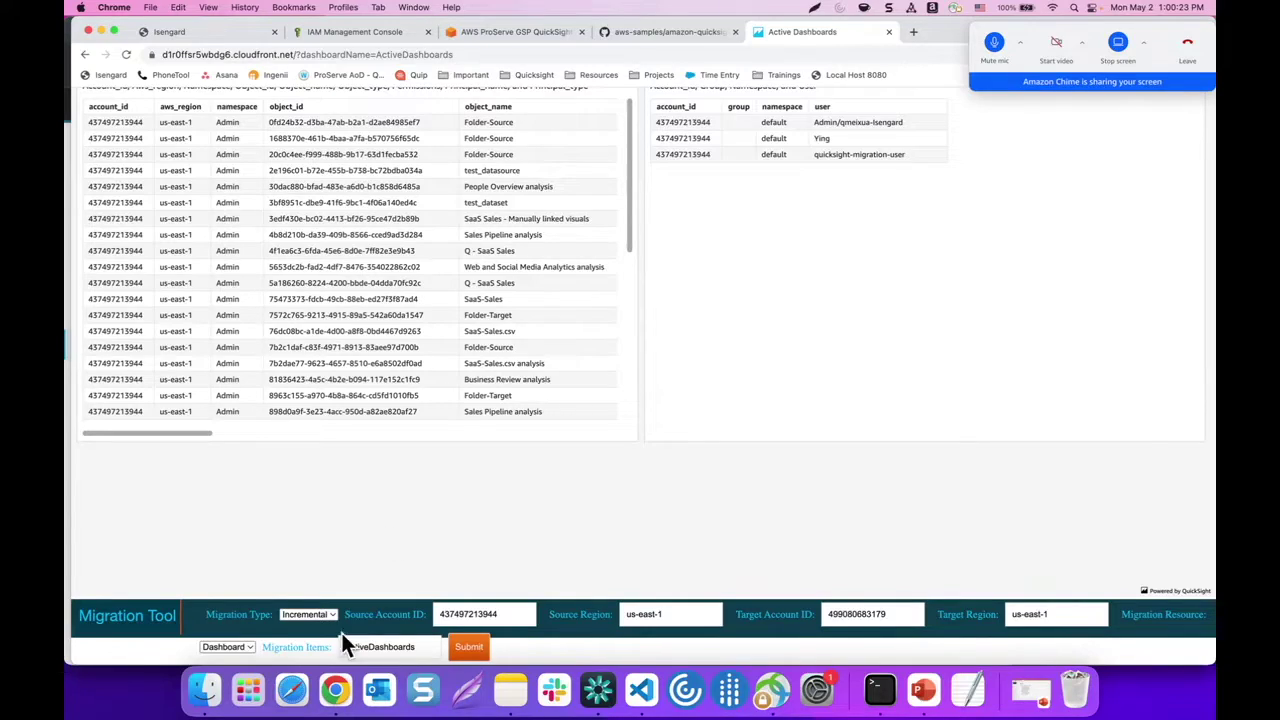
In the QuickSight Home window, reload Dashboards, check Datasets, then return to the dashboards list
right_click(337, 688)
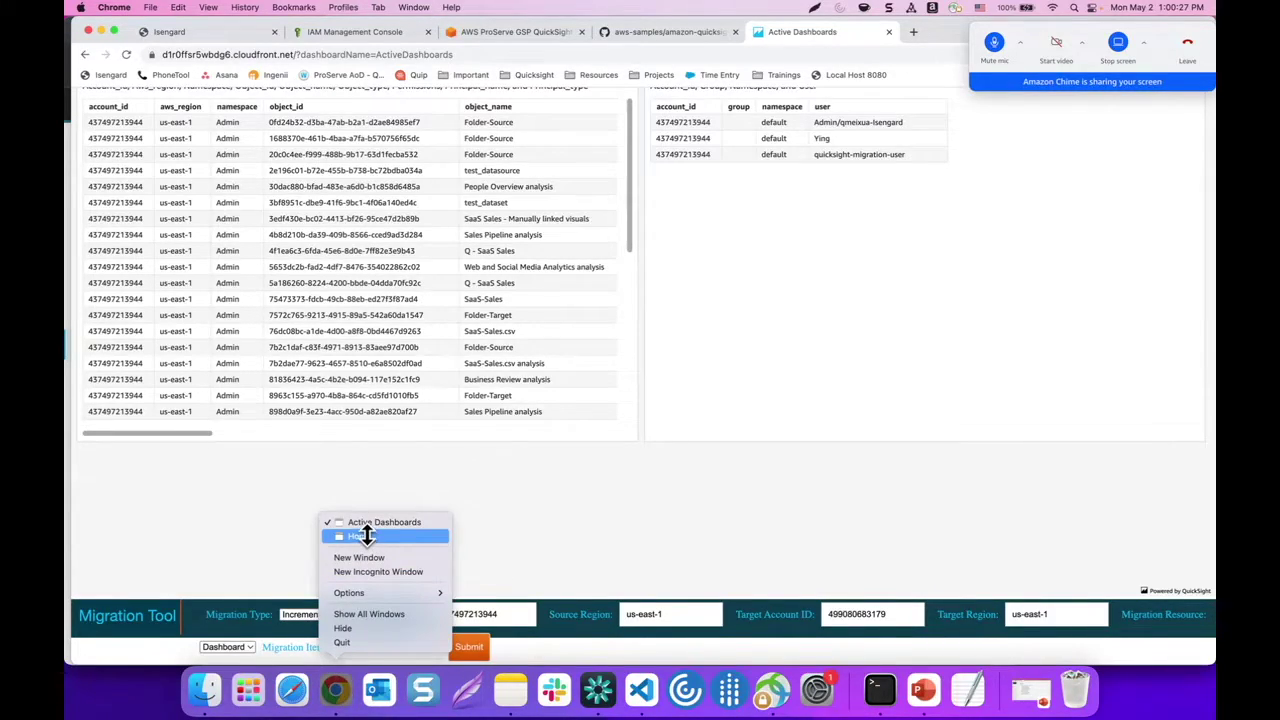
left_click(366, 536)
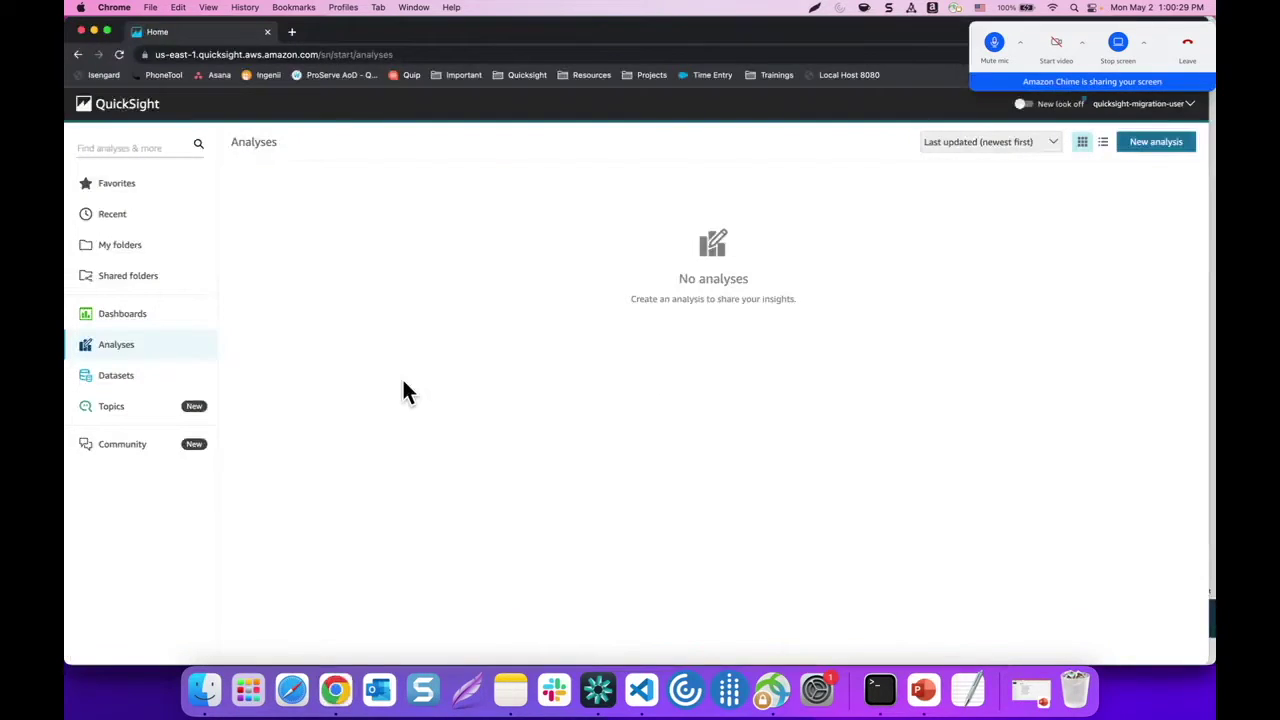
left_click(158, 320)
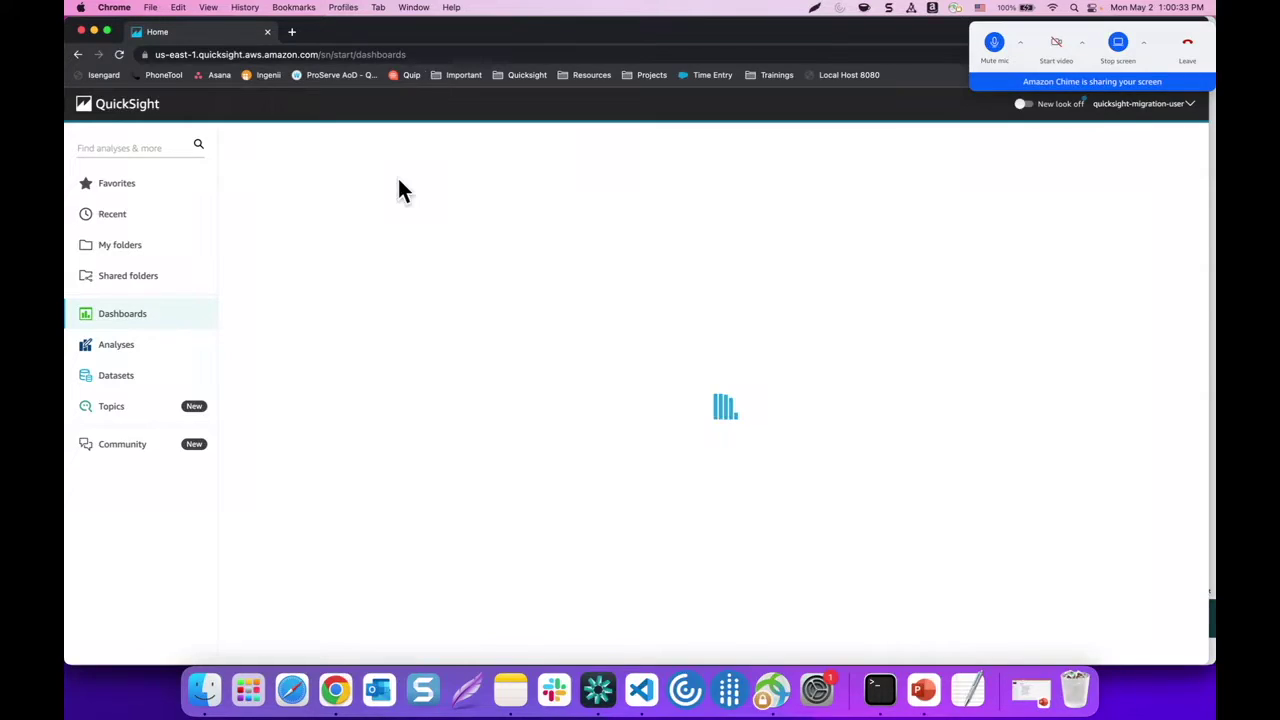
left_click(420, 55)
key("Return")
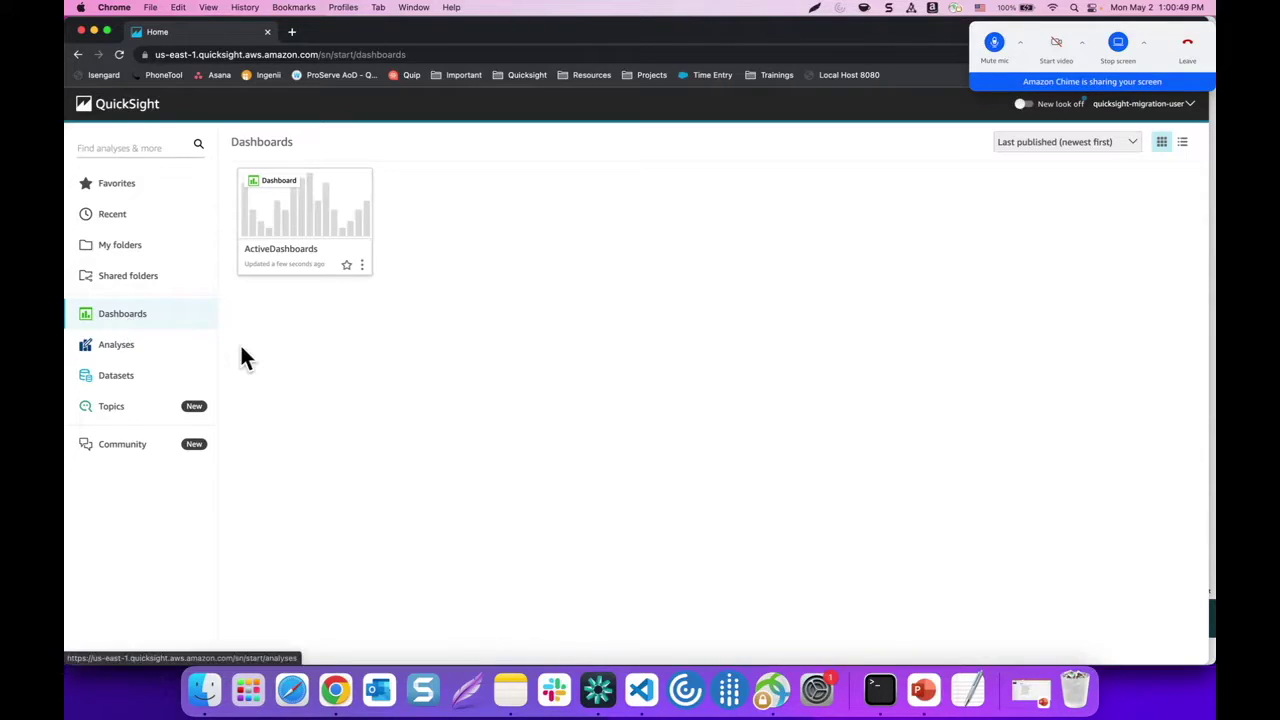
left_click(137, 385)
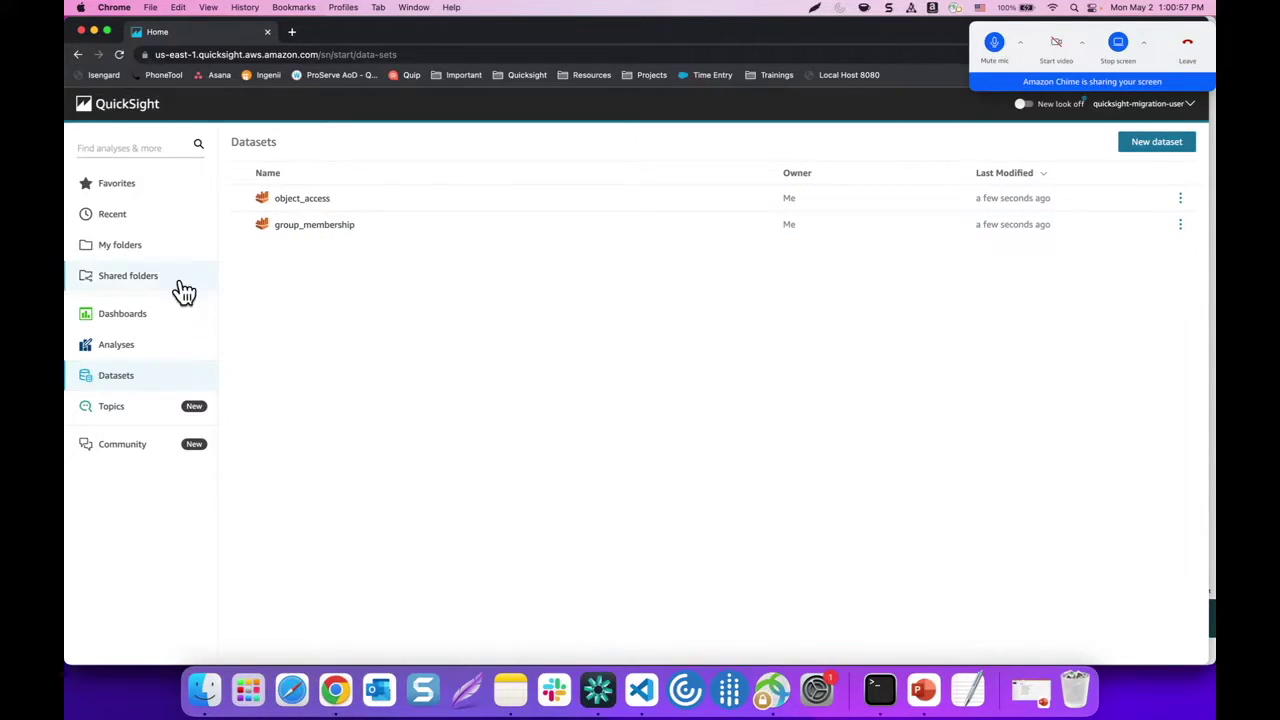
left_click(130, 313)
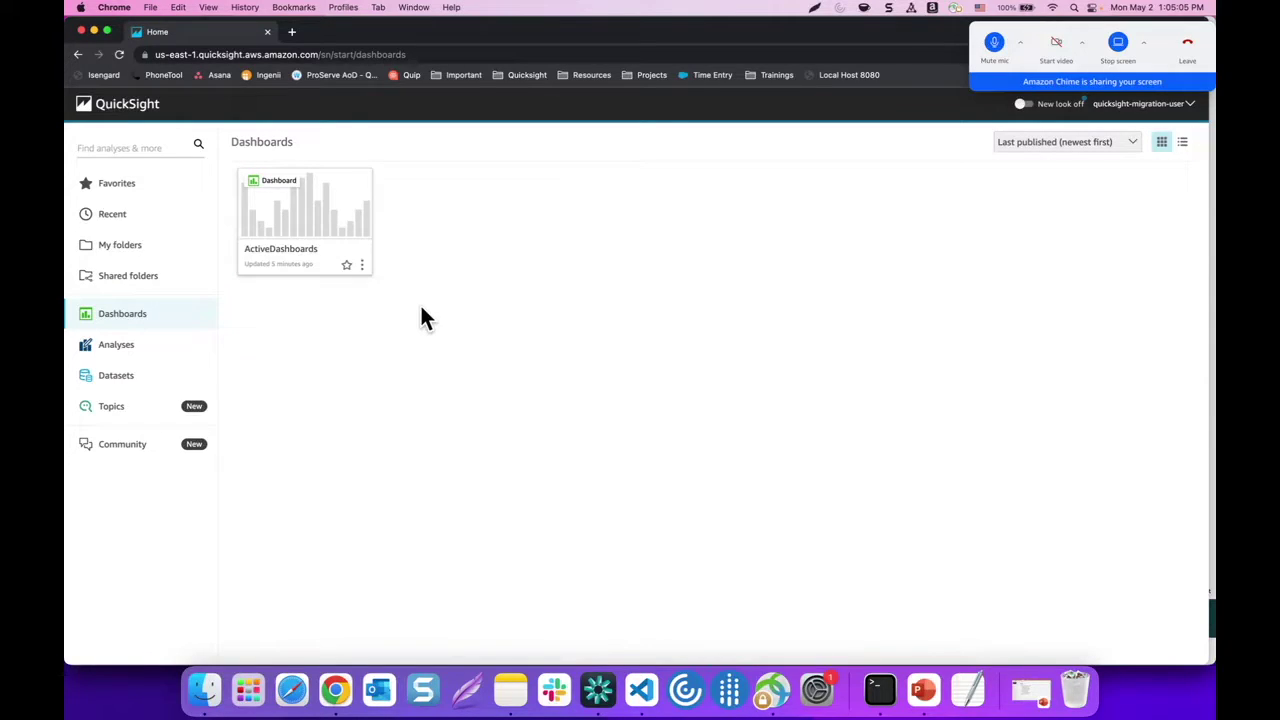